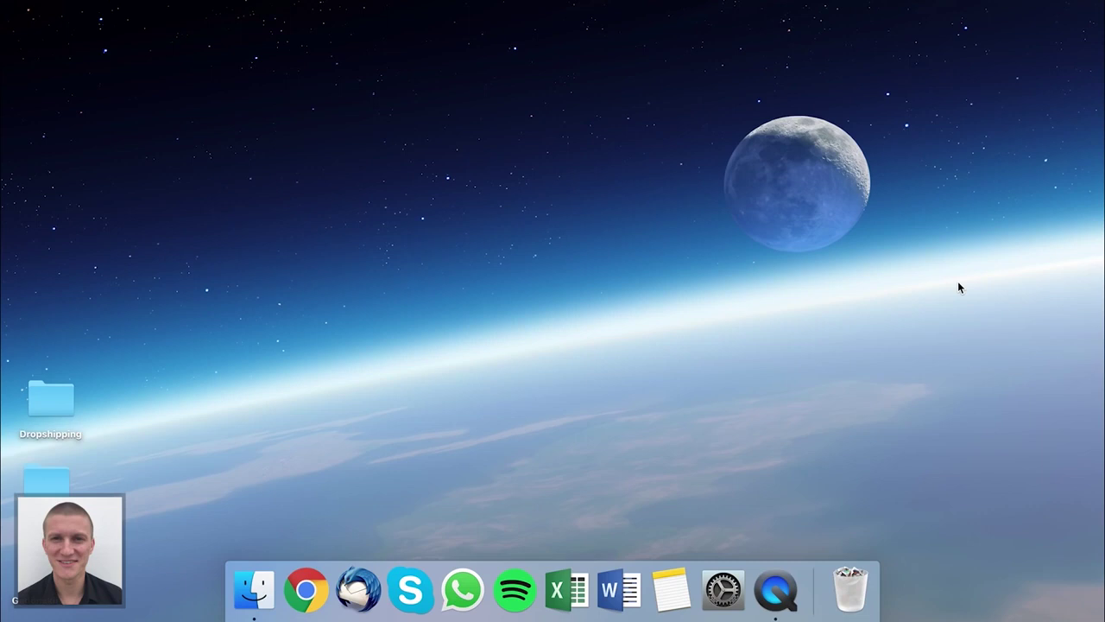
# Open a maximized Chrome incognito window and load shopify.de
pyautogui.rightClick(304, 582)
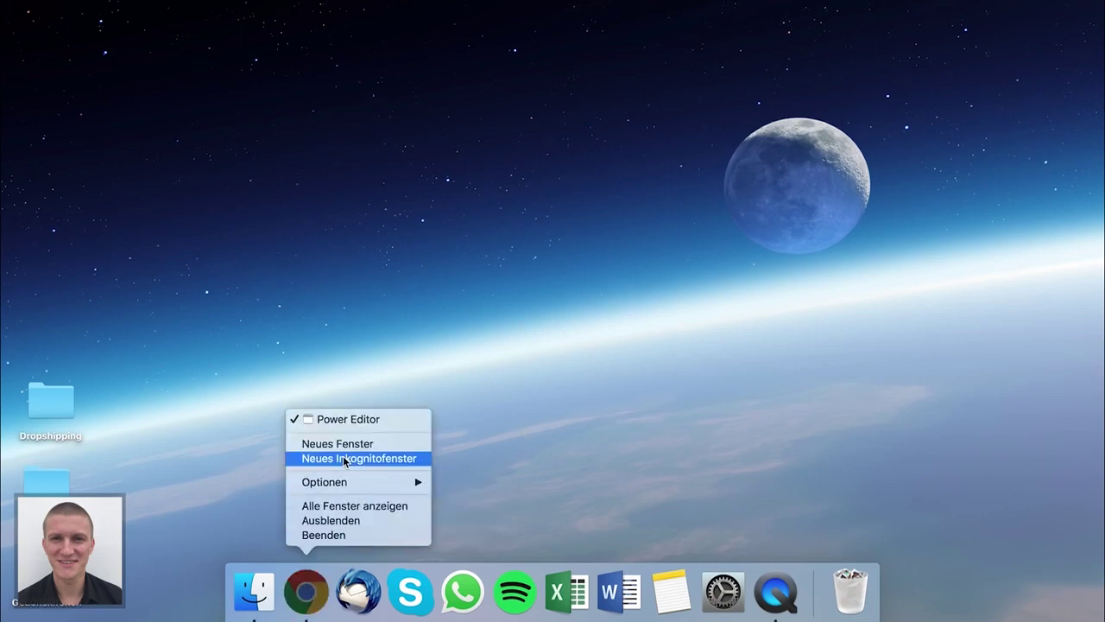
pyautogui.click(350, 457)
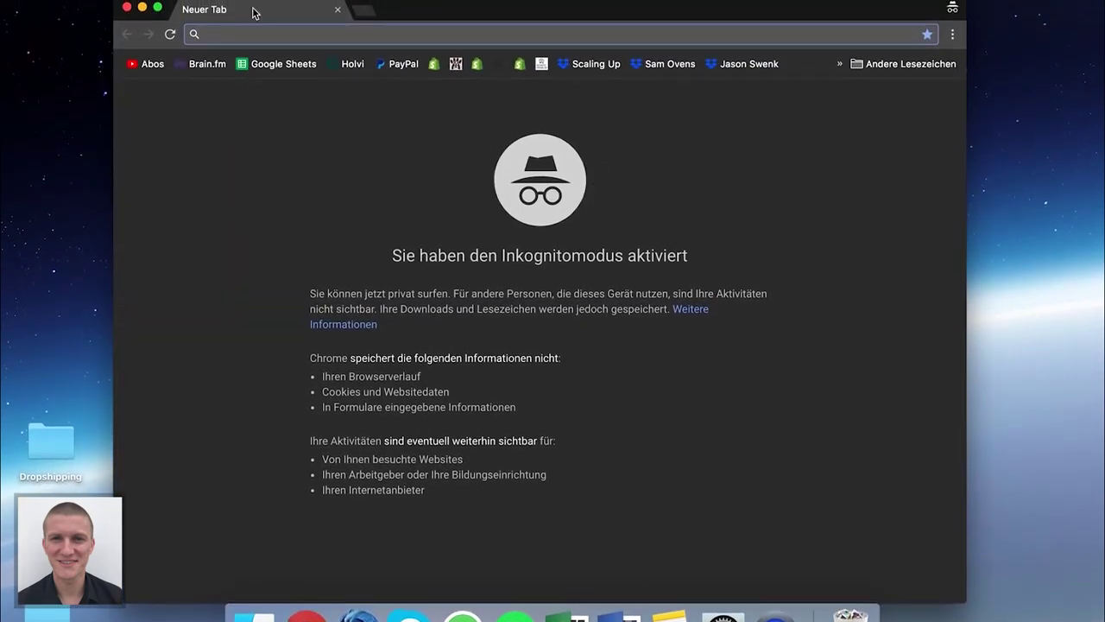
pyautogui.click(157, 9)
pyautogui.write('shopify.de')
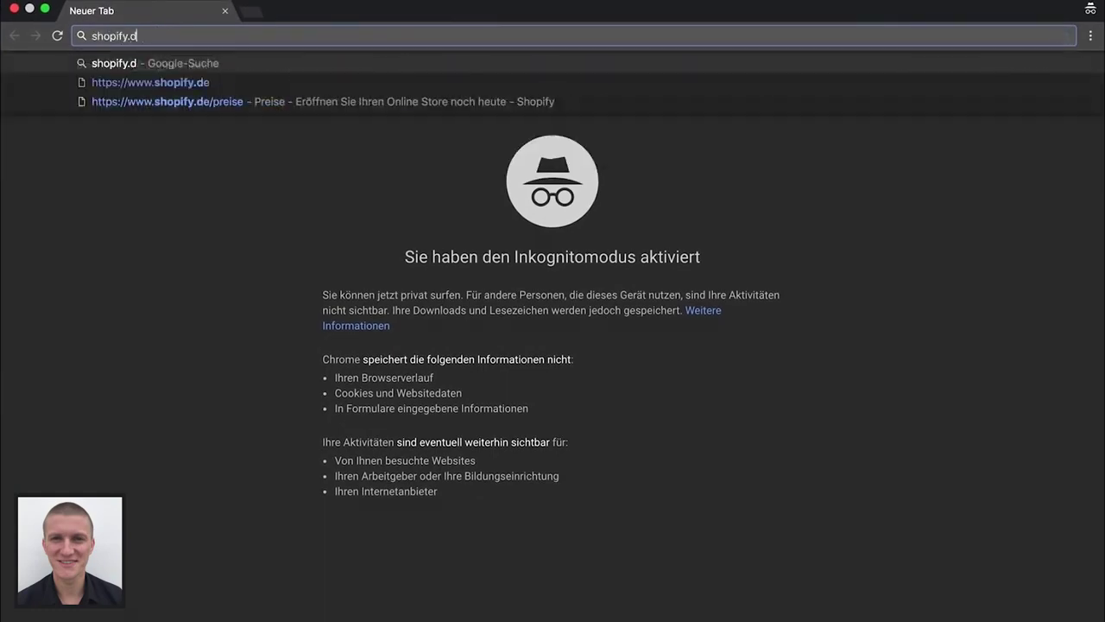
pyautogui.press('Return')
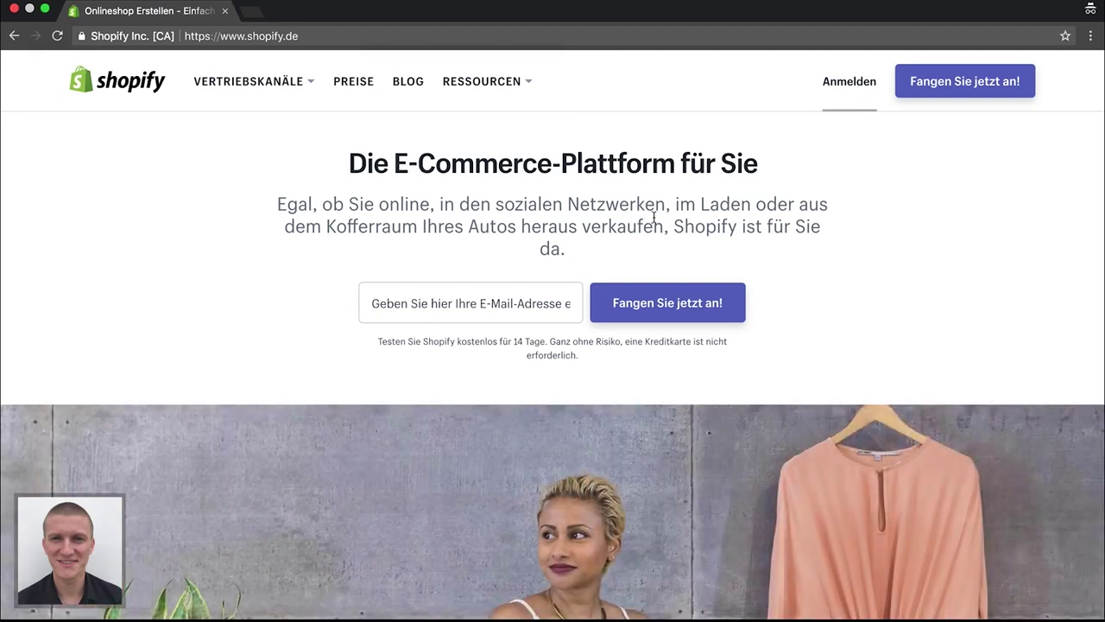
# Start the free trial with the signup e-mail address and an account password
pyautogui.click(464, 303)
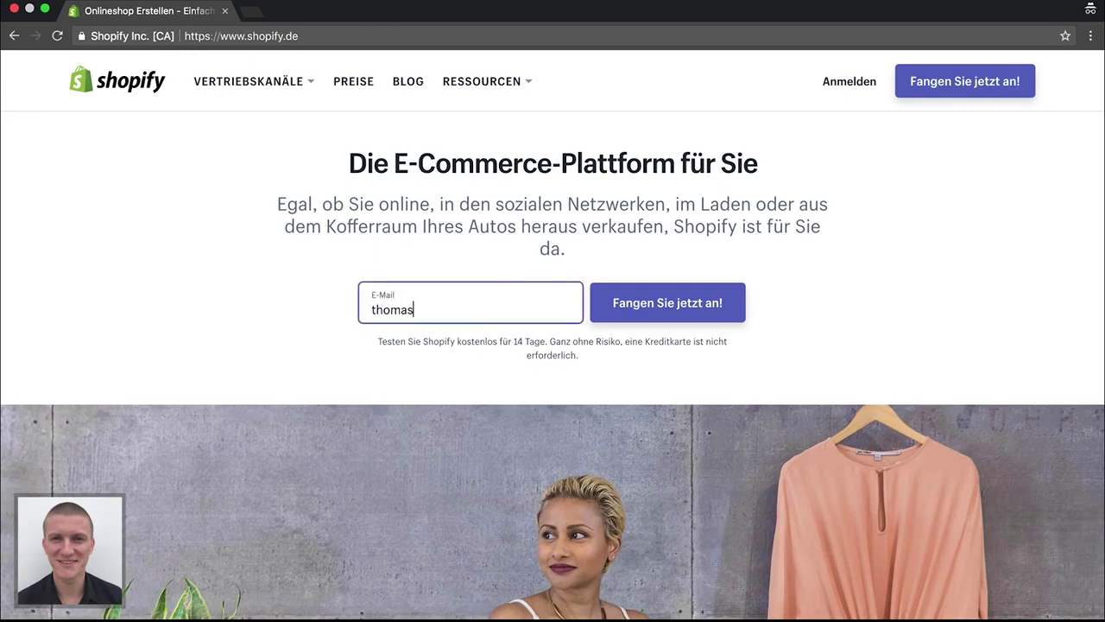
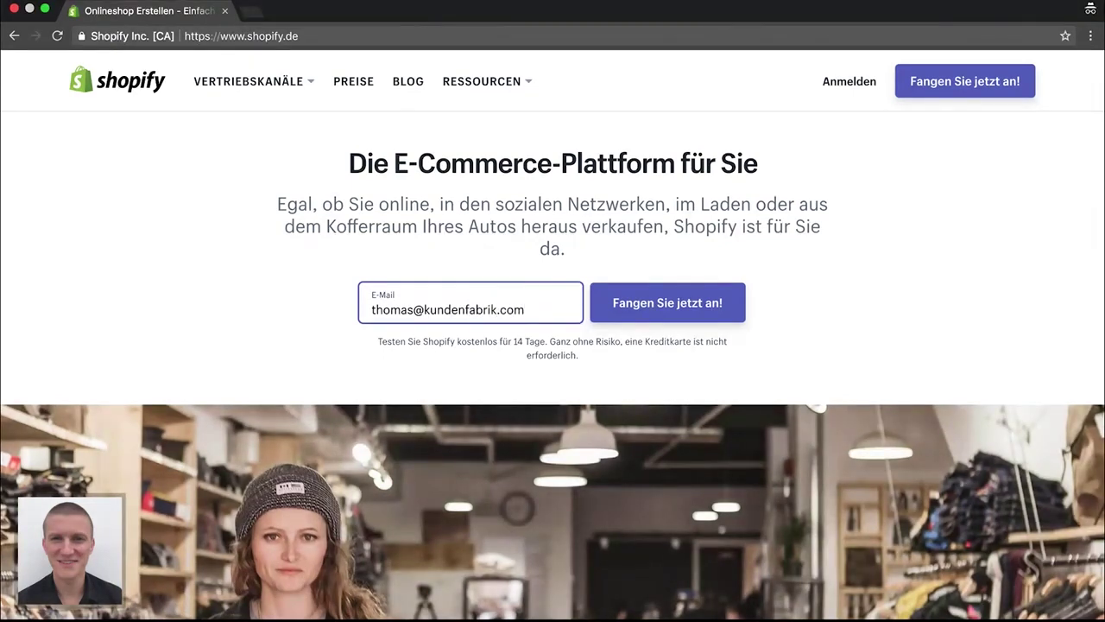
pyautogui.press('Return')
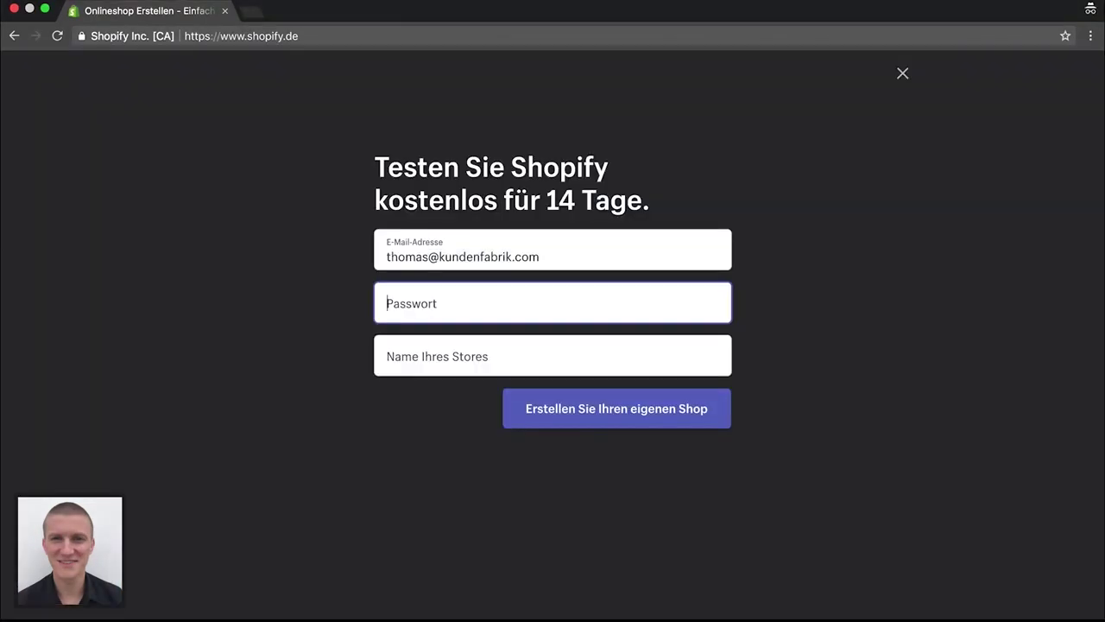
pyautogui.write('•••••••••')
pyautogui.press('Tab')
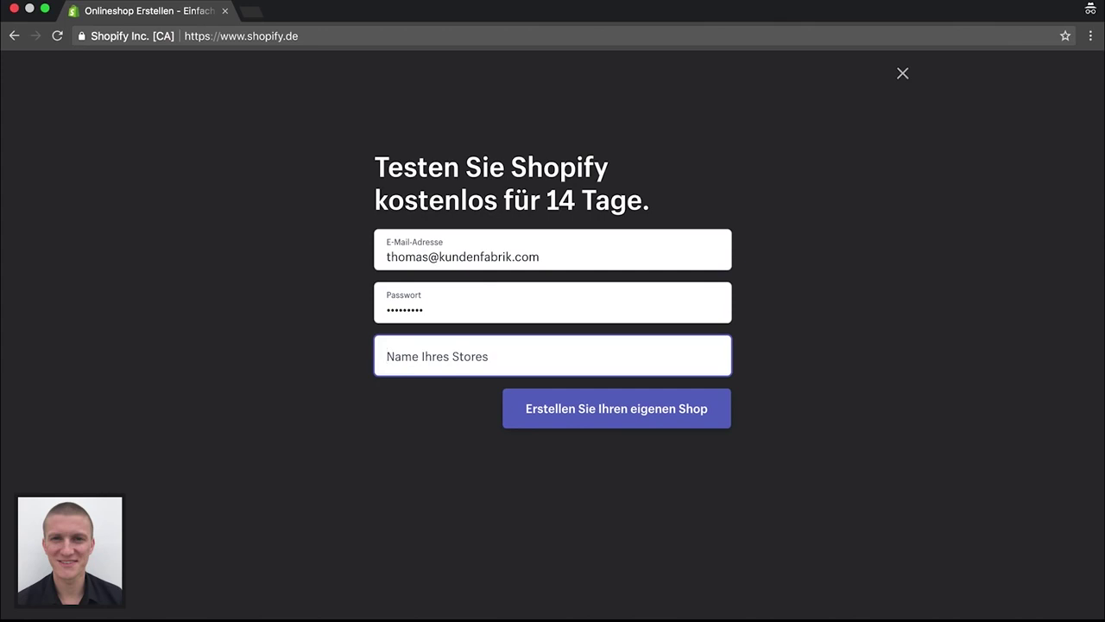
# Name the store SurvivalDealz, correcting the spelling, and create the shop
pyautogui.write('Su')
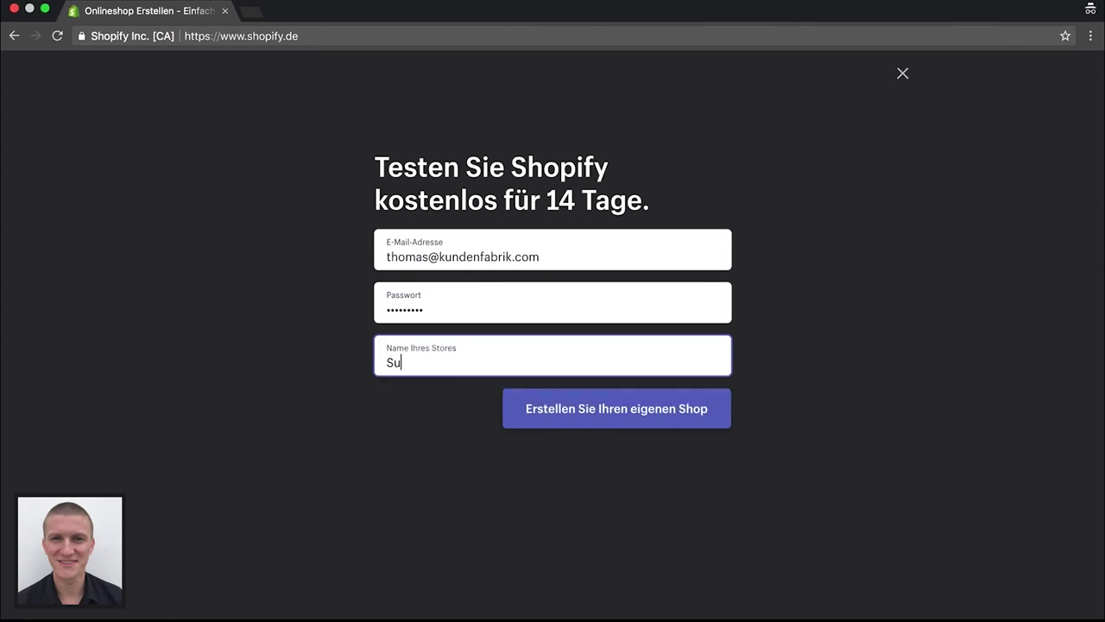
pyautogui.write('rvialDeals')
pyautogui.click(413, 363)
pyautogui.write('v')
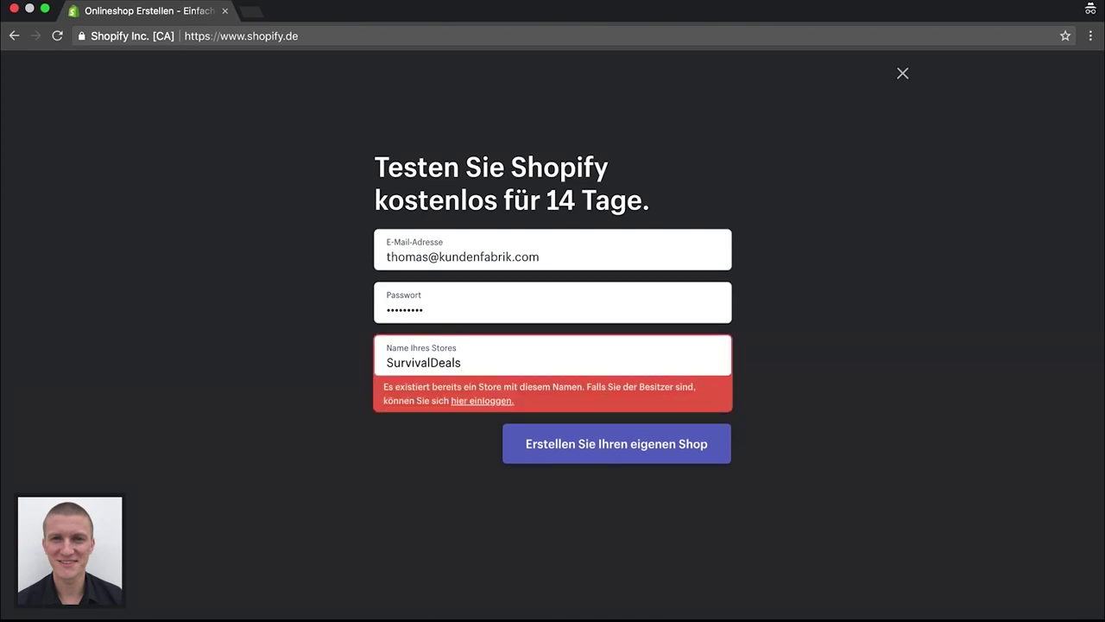
pyautogui.press('BackSpace')
pyautogui.write('z')
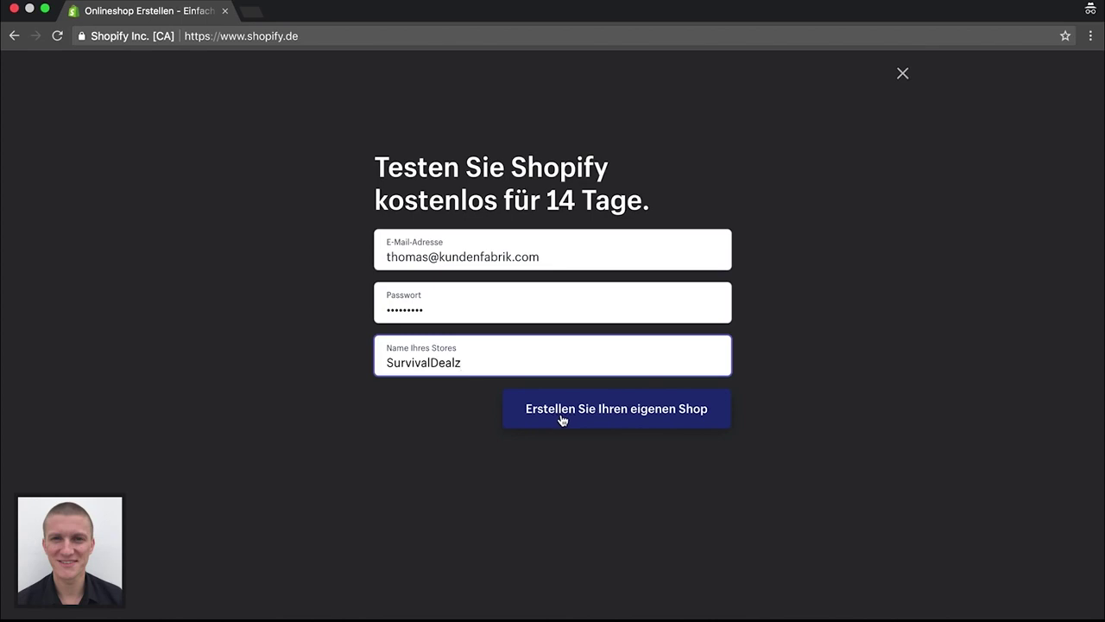
pyautogui.click(561, 417)
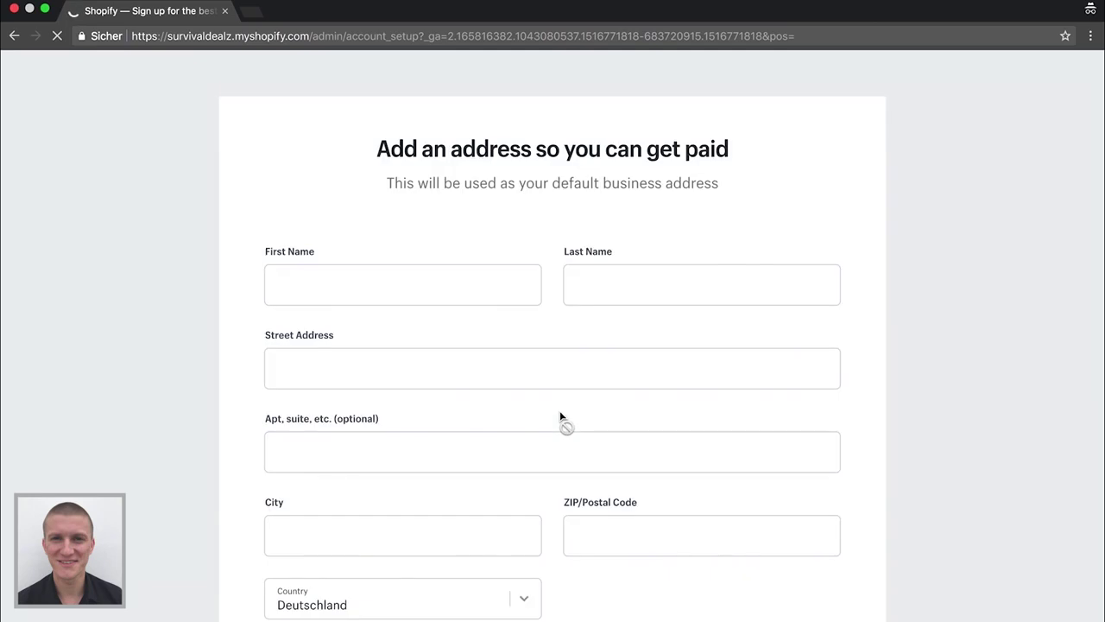
# Enter the owner's first and last name, replacing the initially typed name
pyautogui.click(407, 275)
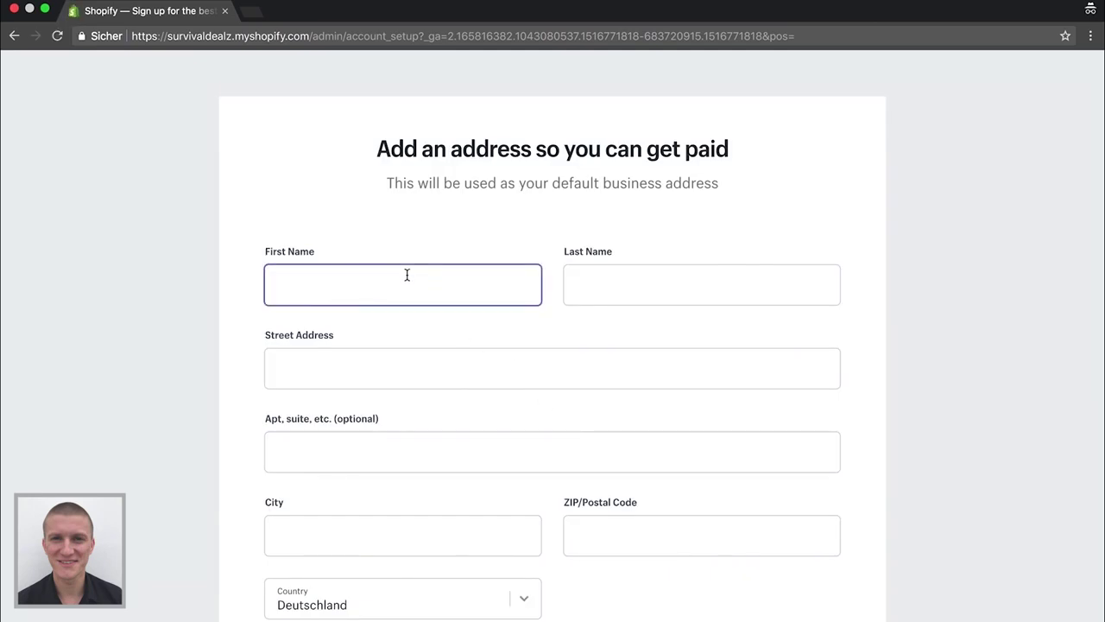
pyautogui.press('Tab')
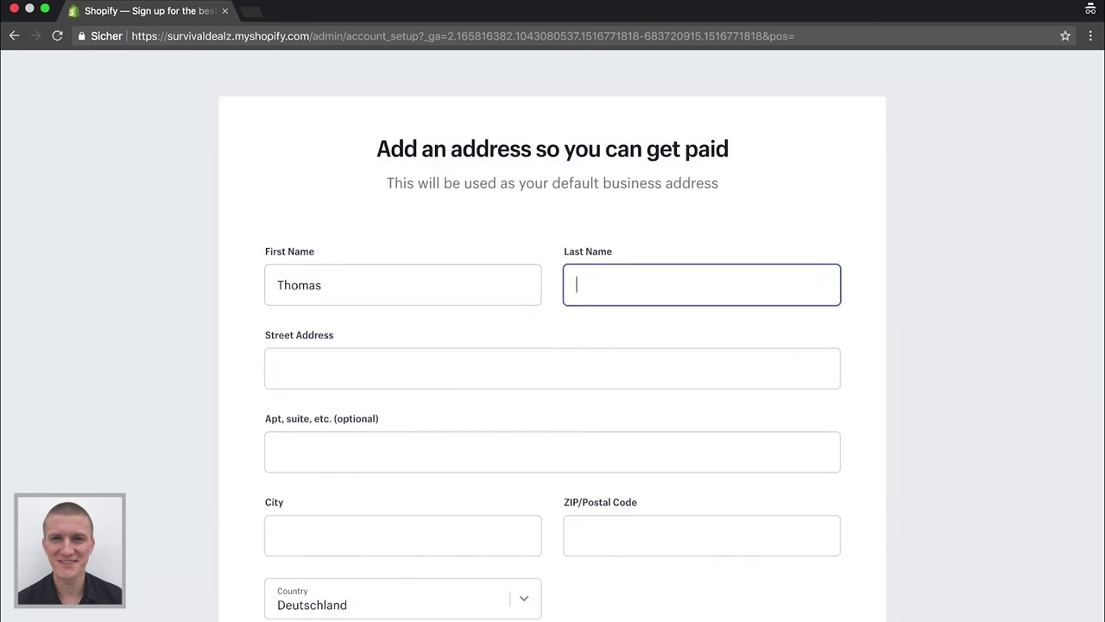
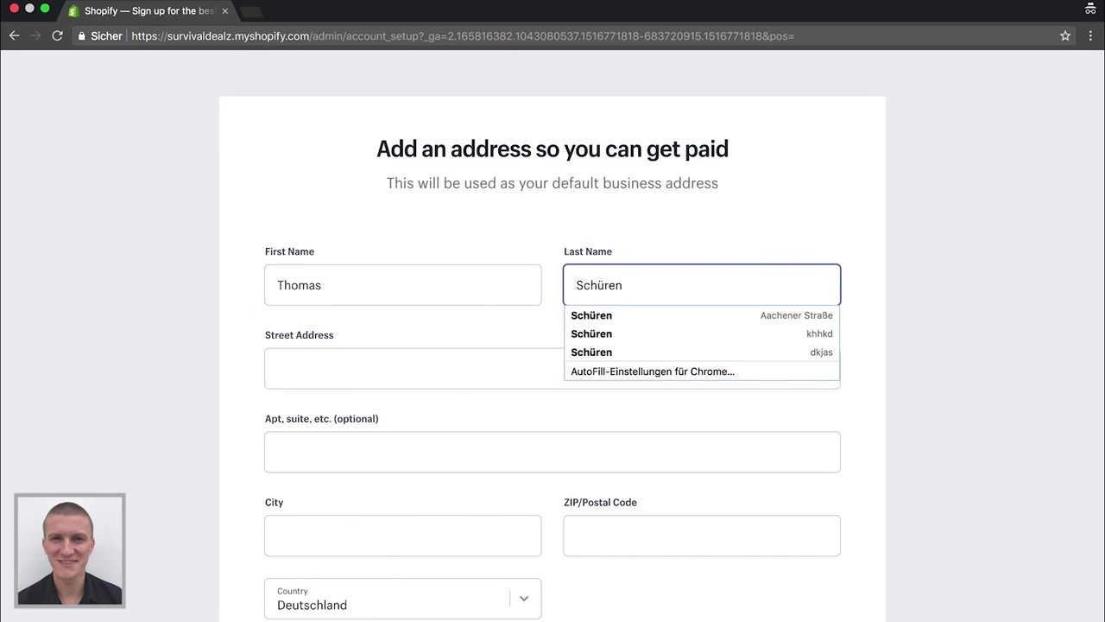
pyautogui.press('super+a')
pyautogui.press('BackSpace')
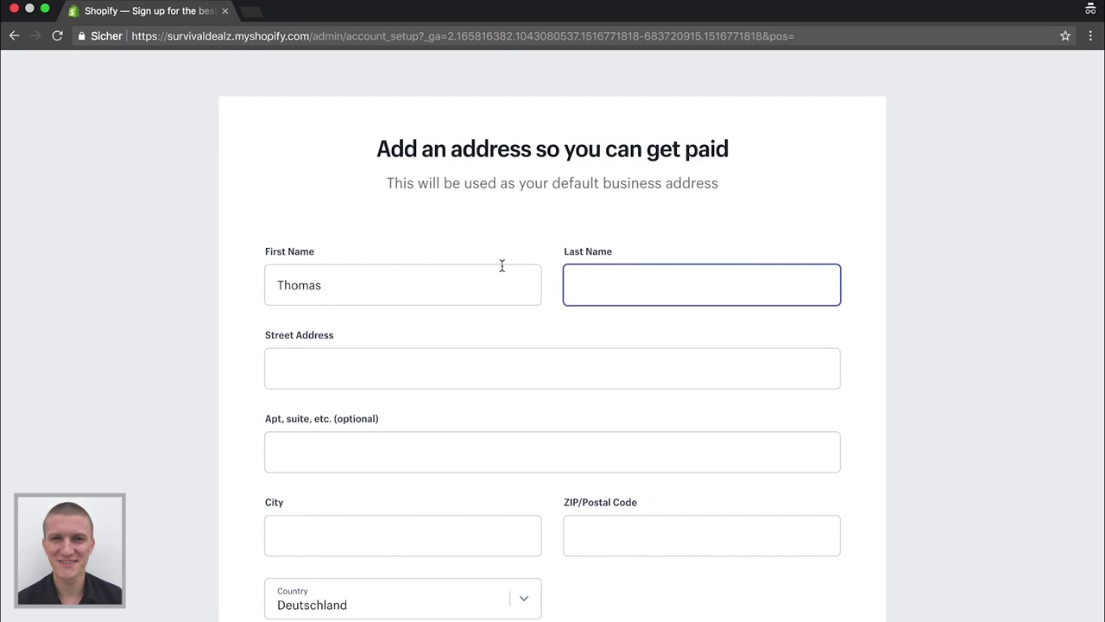
pyautogui.click(440, 284)
pyautogui.press('super+a')
pyautogui.press('BackSpace')
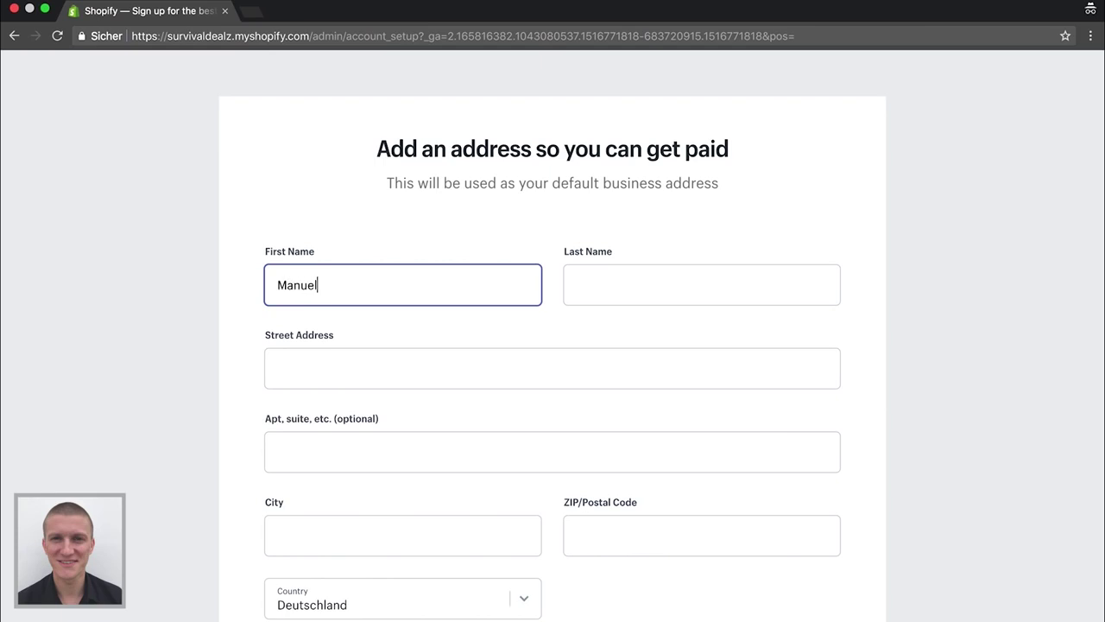
pyautogui.click(702, 284)
# Fill in the street address, city, postal code and phone number, then enter the store
pyautogui.press('Tab')
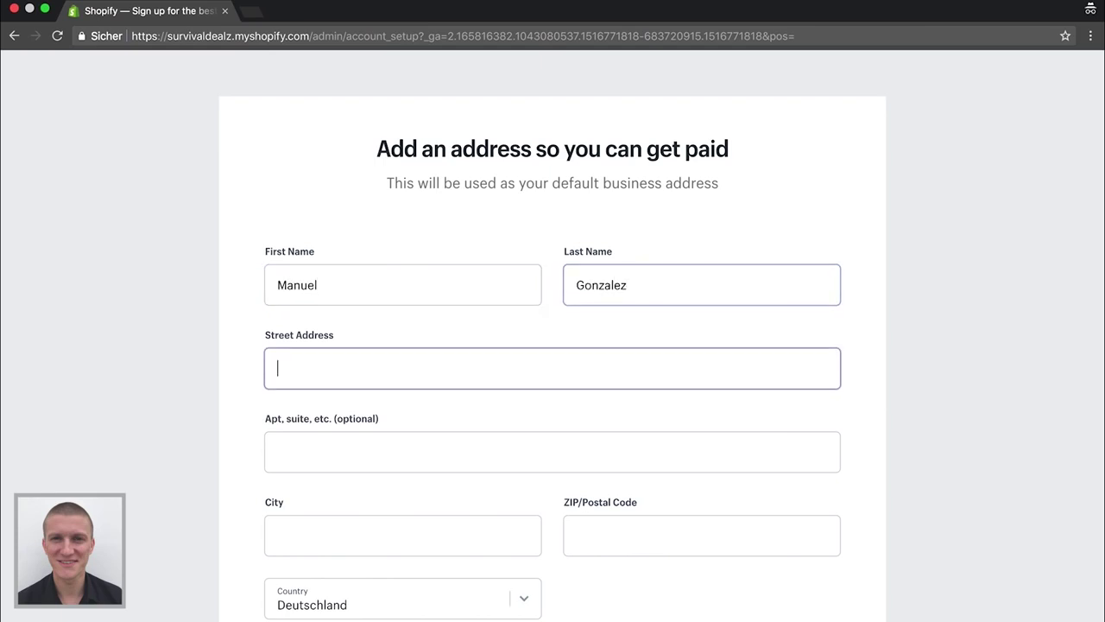
pyautogui.write('S')
pyautogui.press('BackSpace')
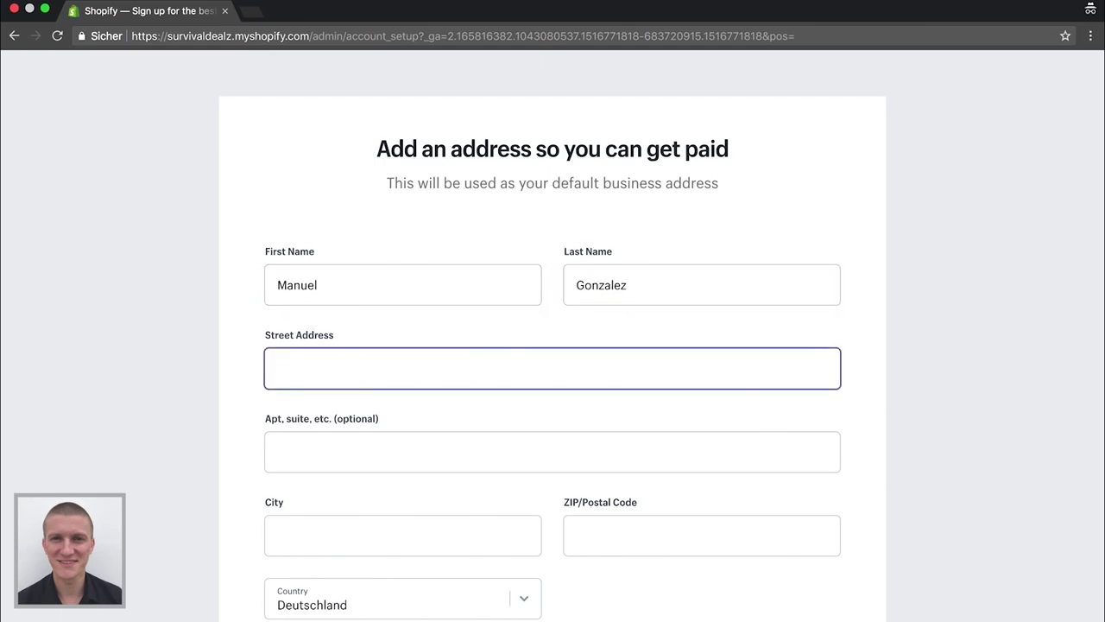
pyautogui.press('Tab')
pyautogui.press('Tab')
pyautogui.write('Düsseldorf')
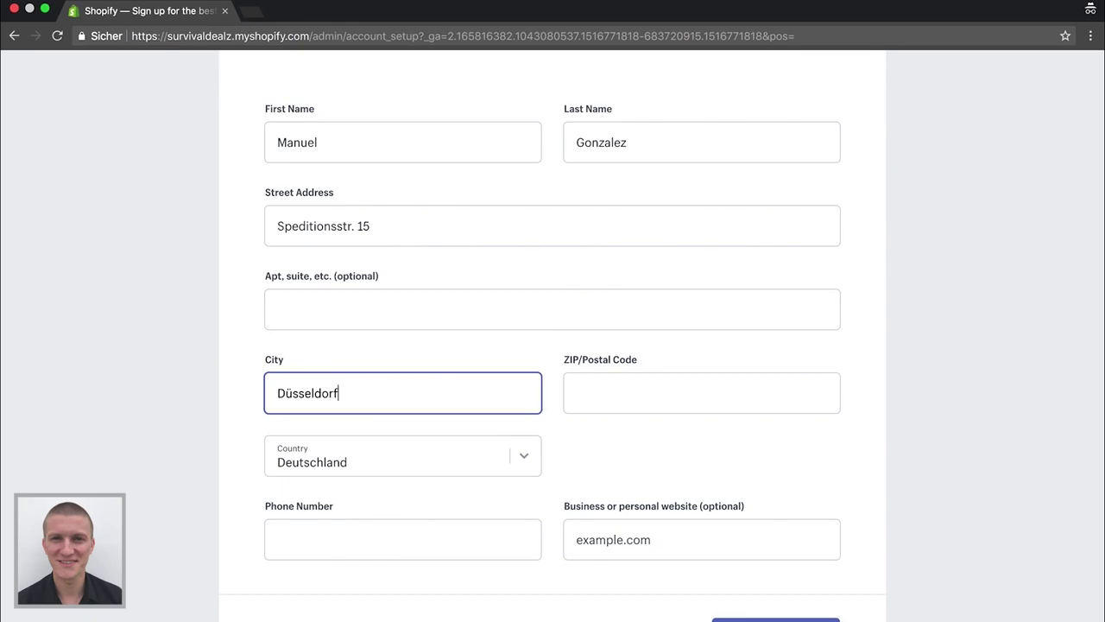
pyautogui.press('Tab')
pyautogui.write('40221')
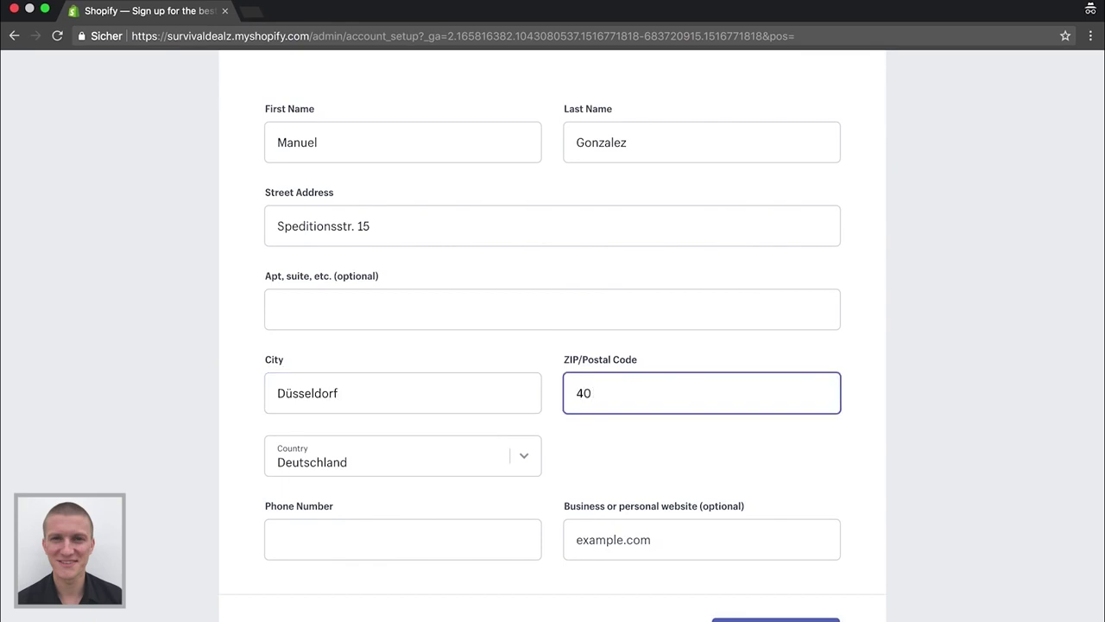
pyautogui.press('Tab')
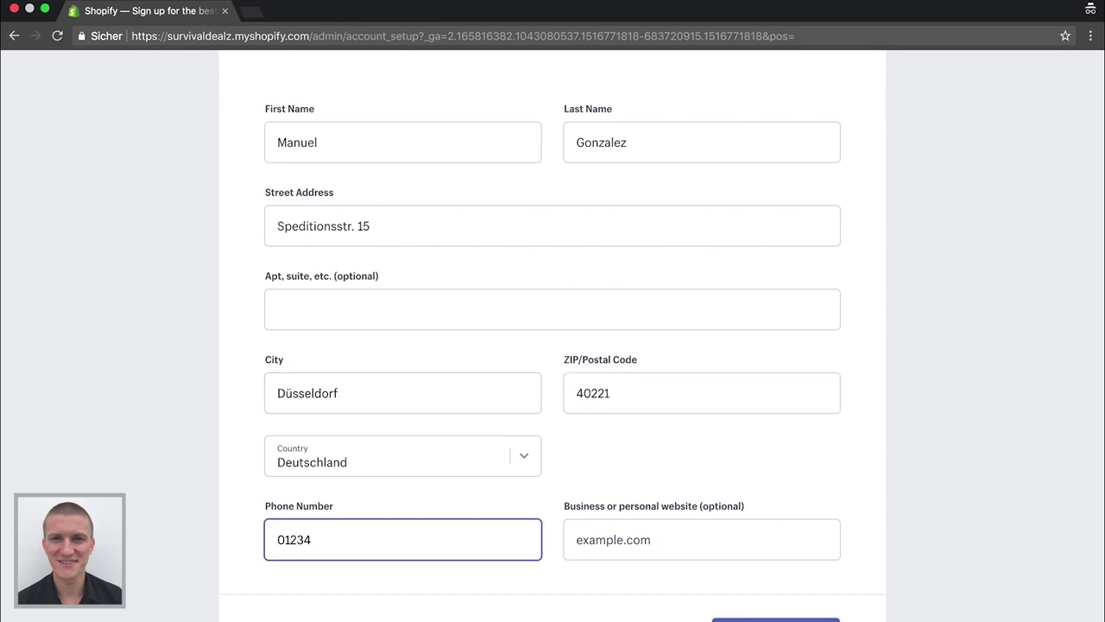
pyautogui.scroll(-1, 741, 574)
pyautogui.click(741, 568)
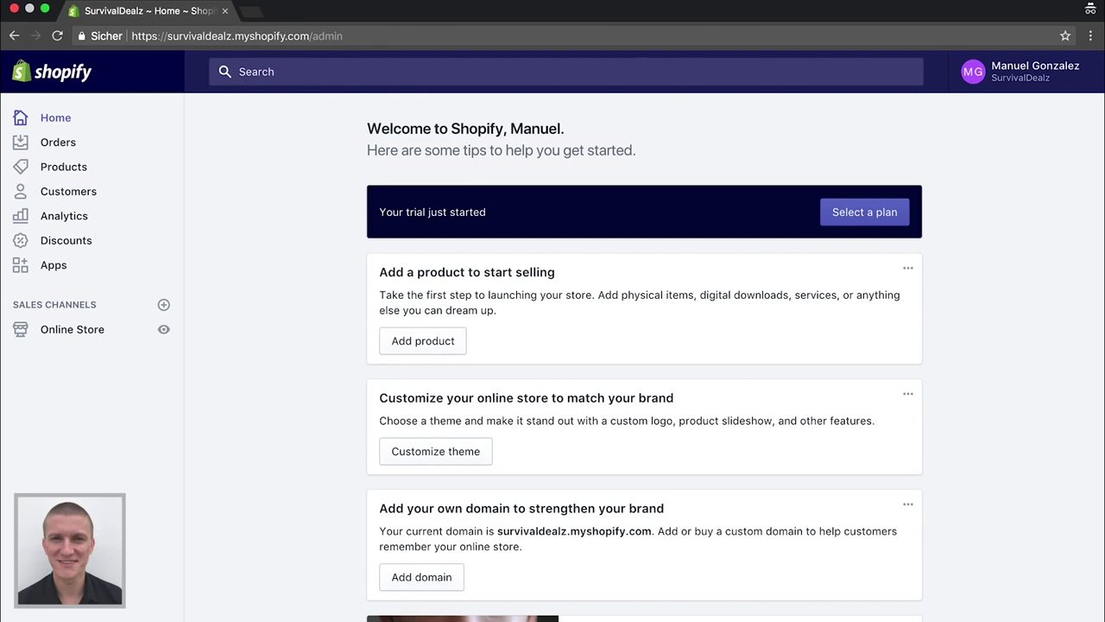
# Go to the store's General settings
pyautogui.click(60, 600)
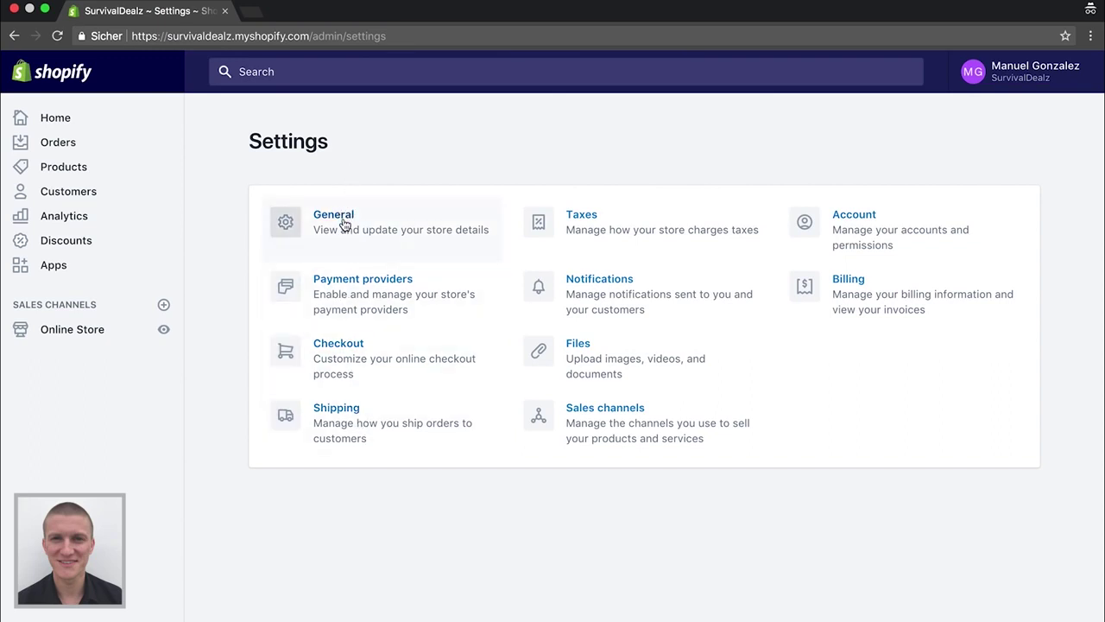
pyautogui.click(343, 224)
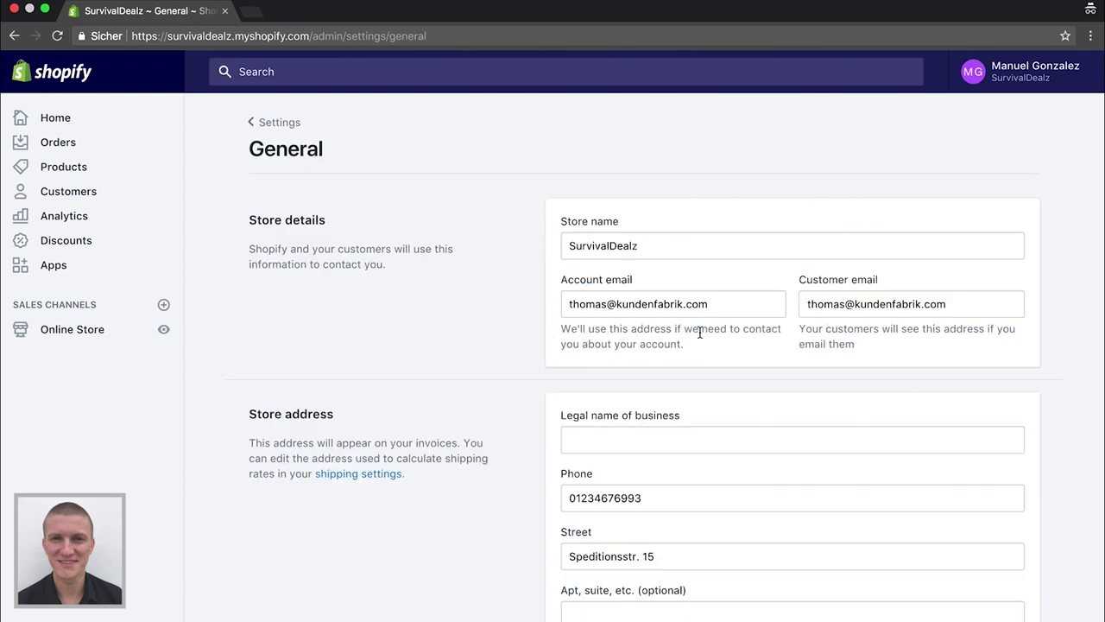
pyautogui.scroll(-2, 700, 331)
pyautogui.scroll(2, 851, 256)
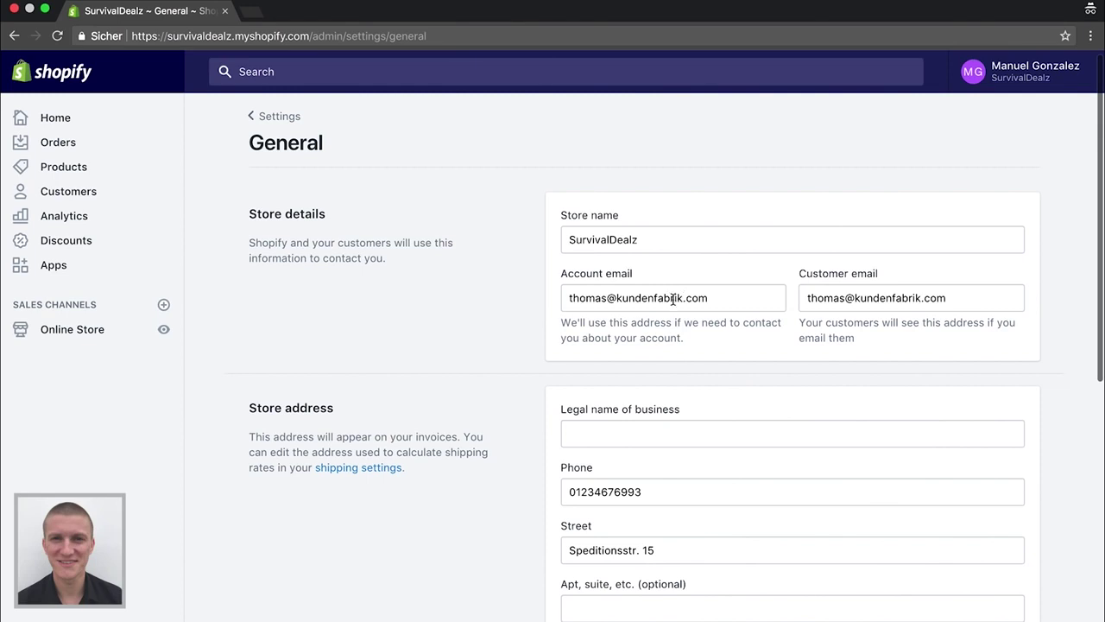
# Replace the customer e-mail with the store's info address and review the standards and formats
pyautogui.doubleClick(955, 296)
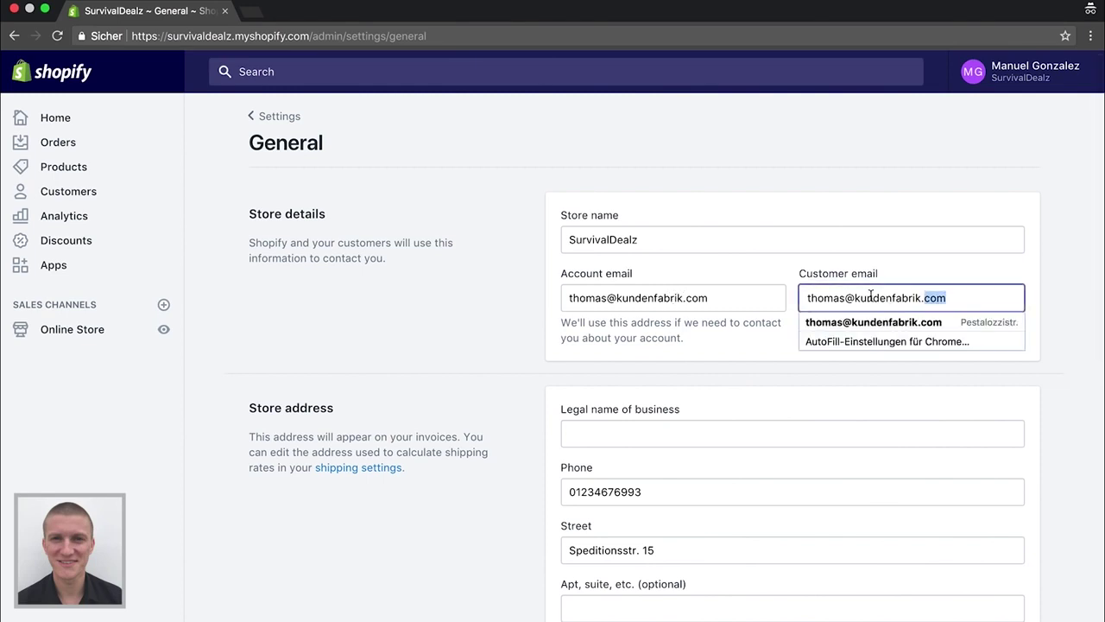
pyautogui.press('BackSpace')
pyautogui.press('BackSpace')
pyautogui.press('BackSpace')
pyautogui.press('BackSpace')
pyautogui.press('BackSpace')
pyautogui.press('BackSpace')
pyautogui.press('BackSpace')
pyautogui.press('BackSpace')
pyautogui.press('BackSpace')
pyautogui.press('BackSpace')
pyautogui.press('BackSpace')
pyautogui.press('BackSpace')
pyautogui.press('BackSpace')
pyautogui.press('BackSpace')
pyautogui.press('BackSpace')
pyautogui.press('BackSpace')
pyautogui.press('BackSpace')
pyautogui.press('BackSpace')
pyautogui.press('BackSpace')
pyautogui.press('BackSpace')
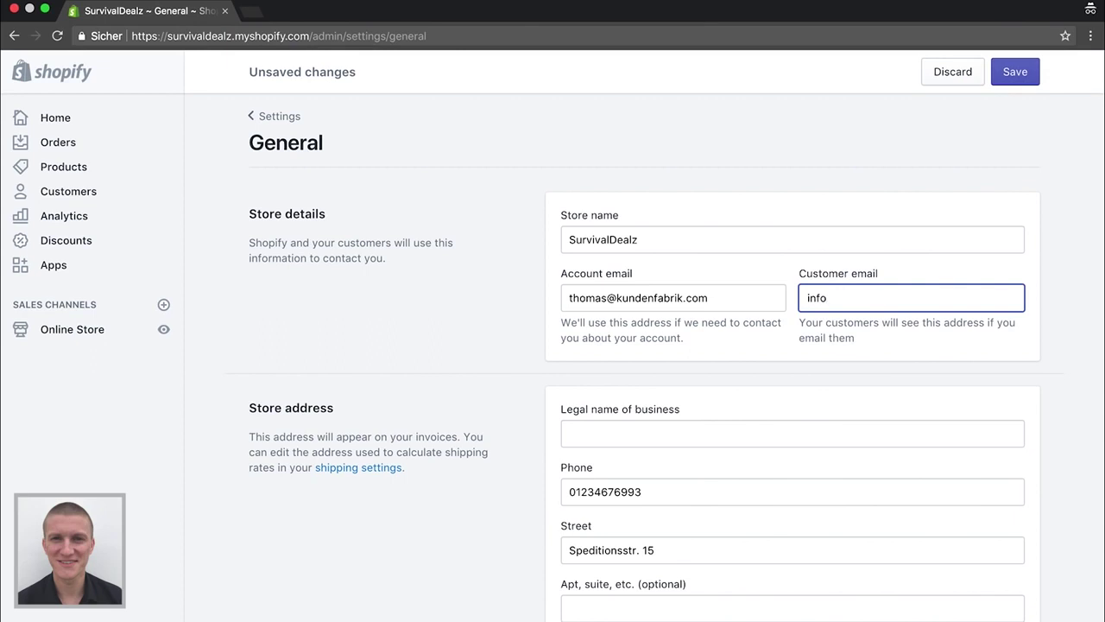
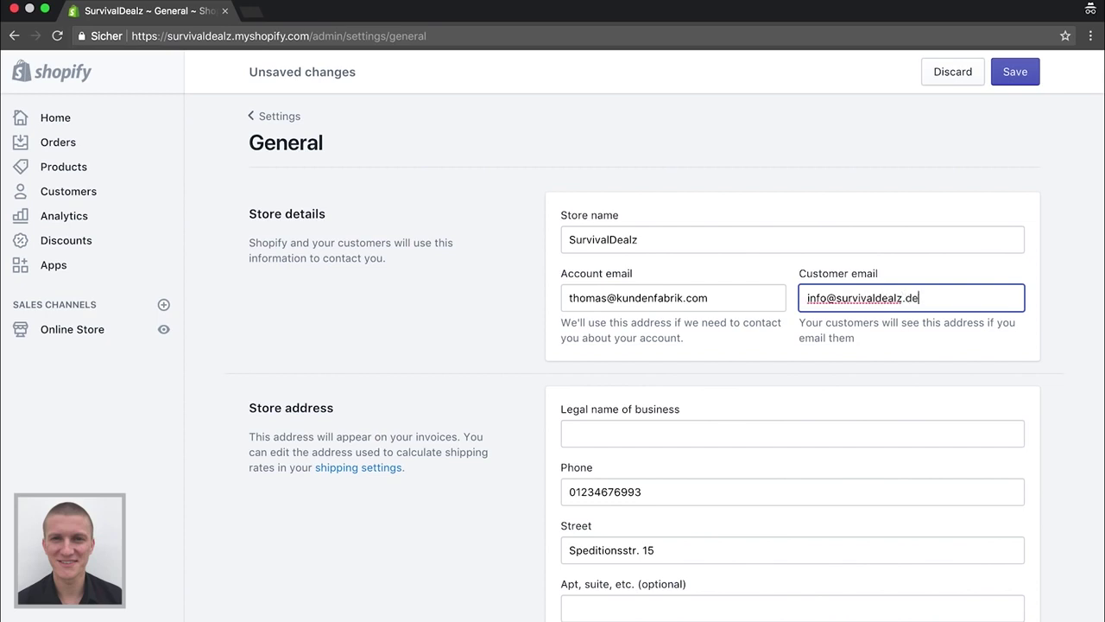
pyautogui.click(742, 335)
pyautogui.scroll(-2, 613, 335)
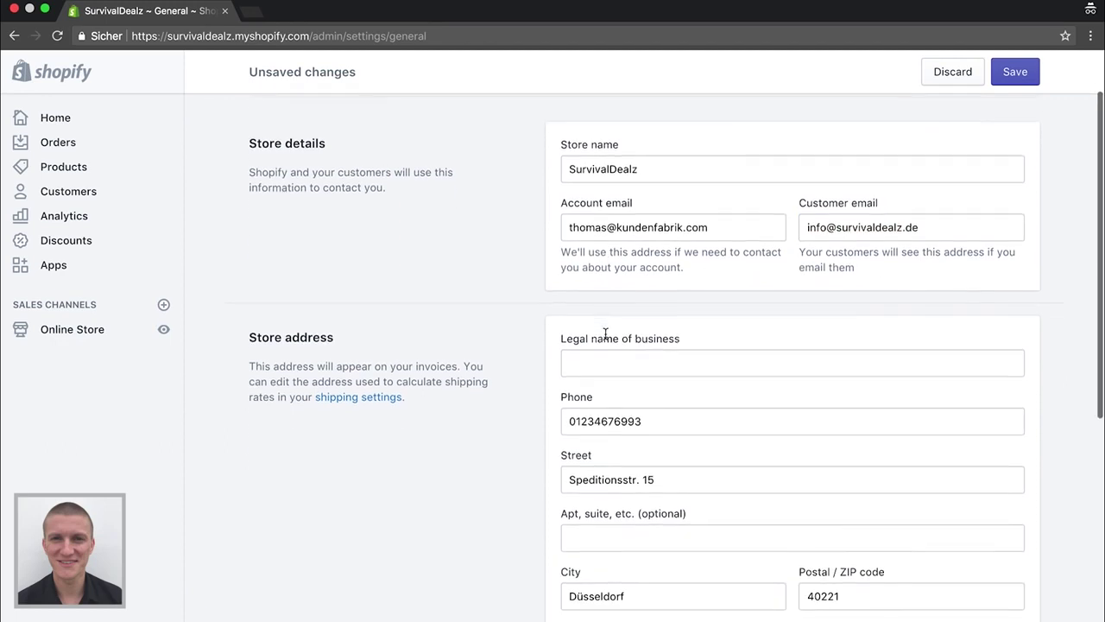
pyautogui.scroll(-2, 607, 339)
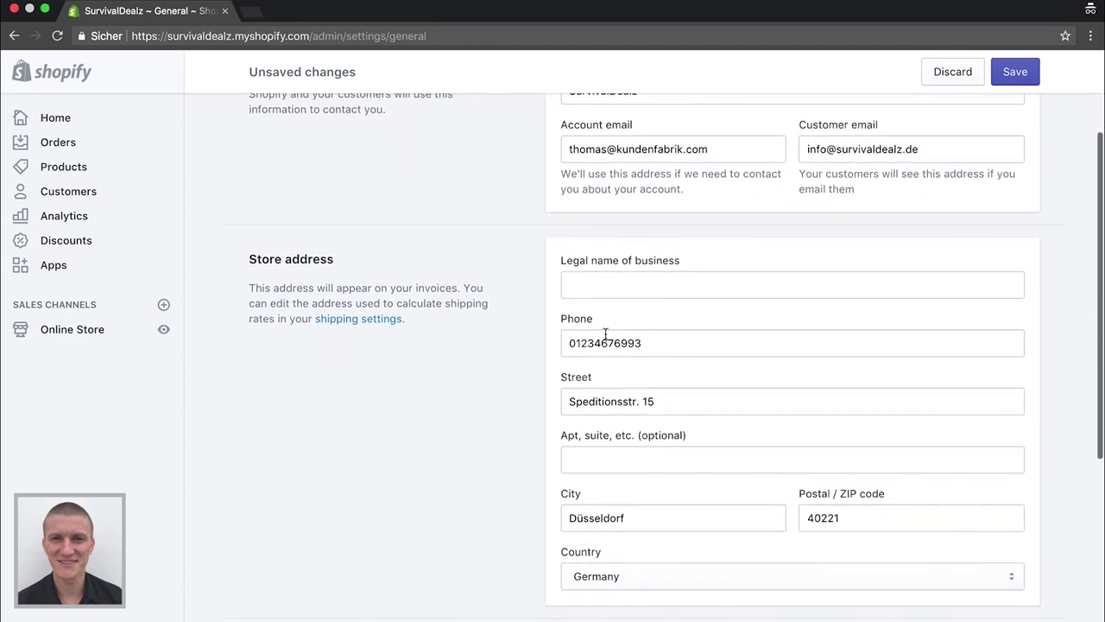
pyautogui.scroll(-2, 518, 240)
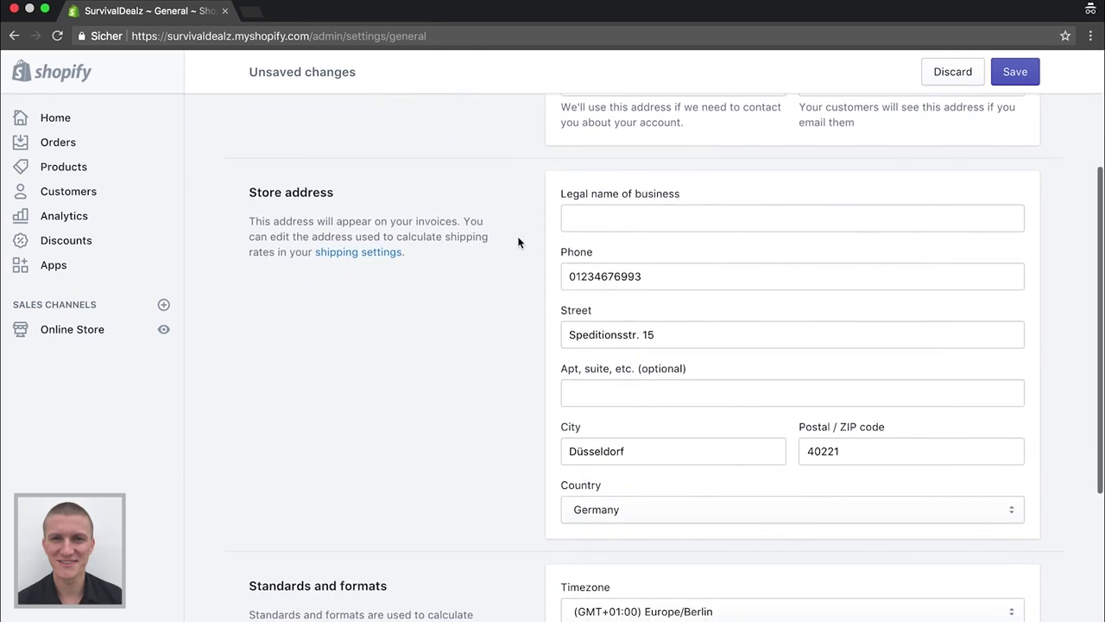
pyautogui.scroll(-1, 532, 273)
pyautogui.scroll(-1, 532, 272)
pyautogui.scroll(-6, 526, 329)
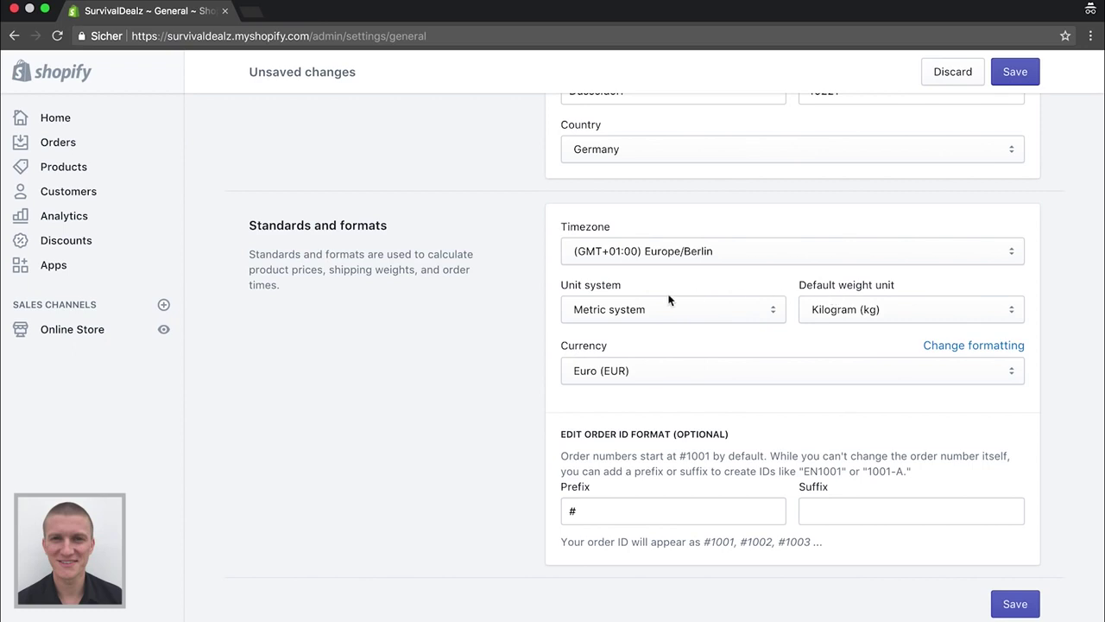
# Change the order ID prefix from # to SD, save, and return to Settings
pyautogui.click(624, 508)
pyautogui.press('BackSpace')
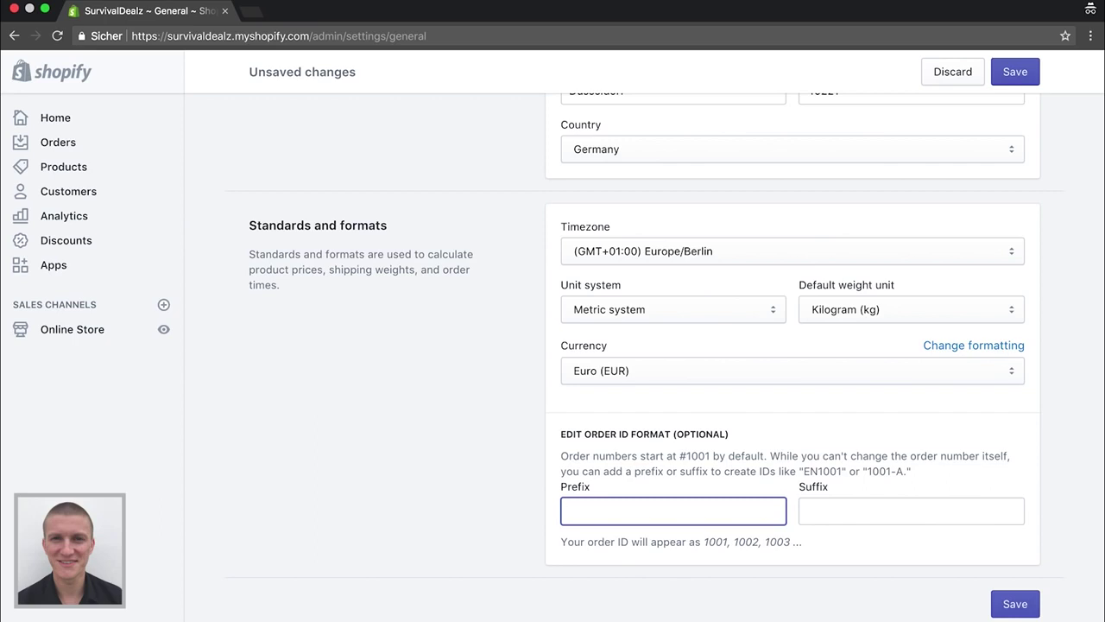
pyautogui.write('SD')
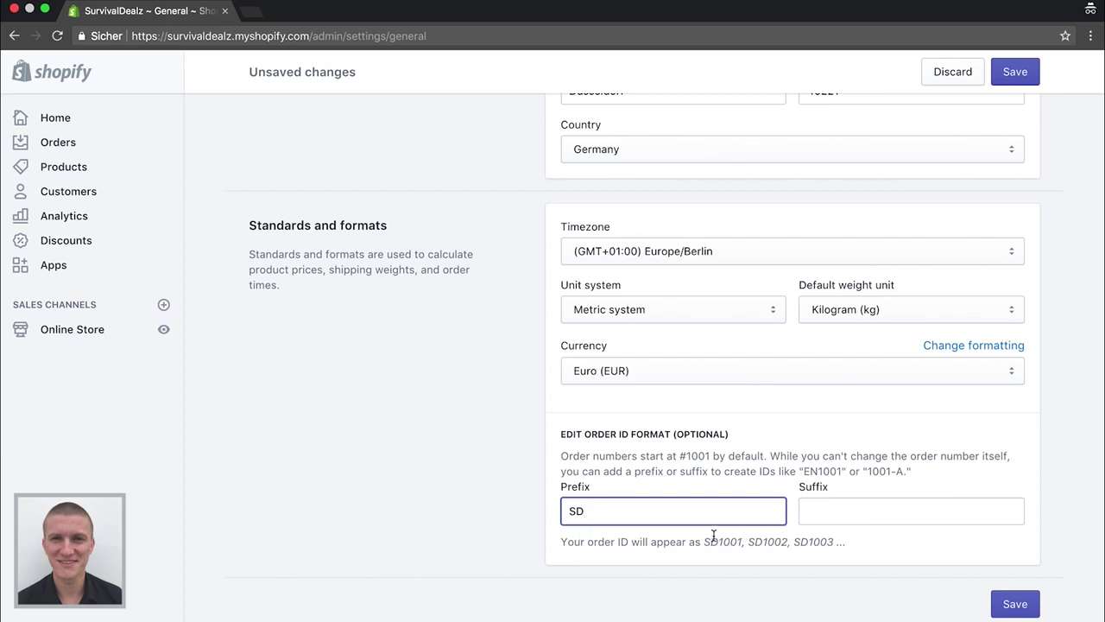
pyautogui.click(1014, 72)
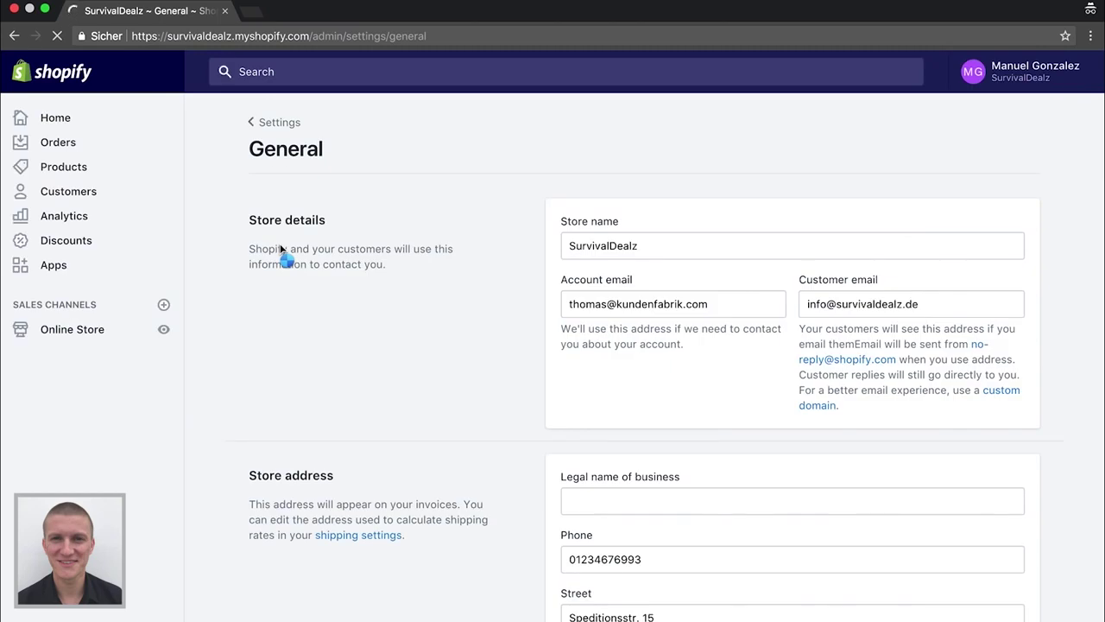
pyautogui.click(278, 125)
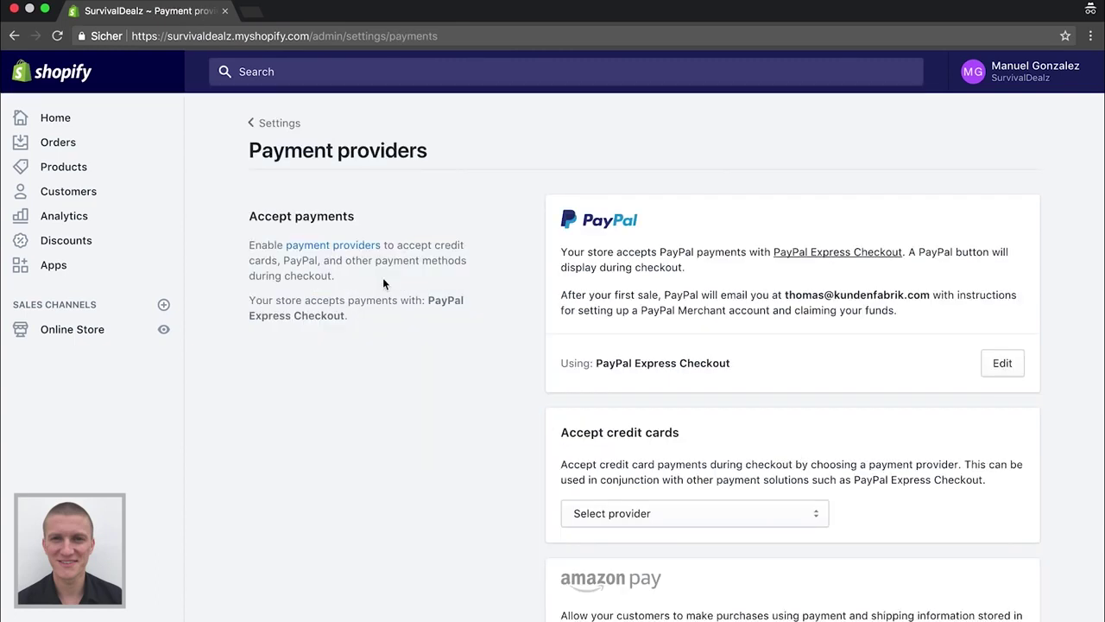
# Browse the credit card provider list on Payment providers without choosing one
pyautogui.scroll(-3, 497, 397)
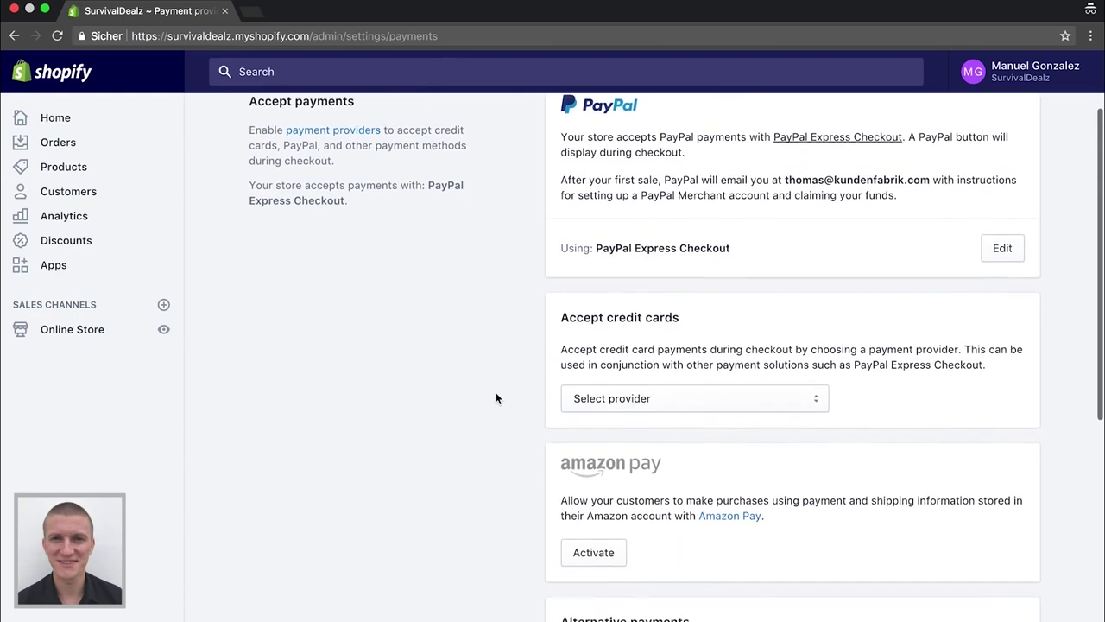
pyautogui.scroll(2, 496, 397)
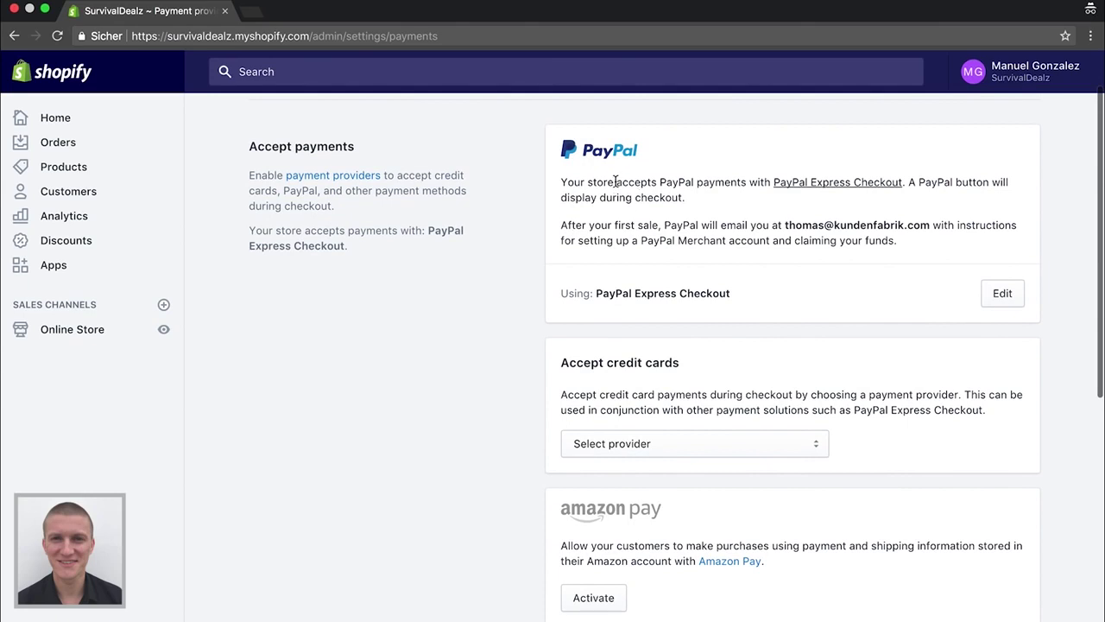
pyautogui.scroll(-1, 631, 370)
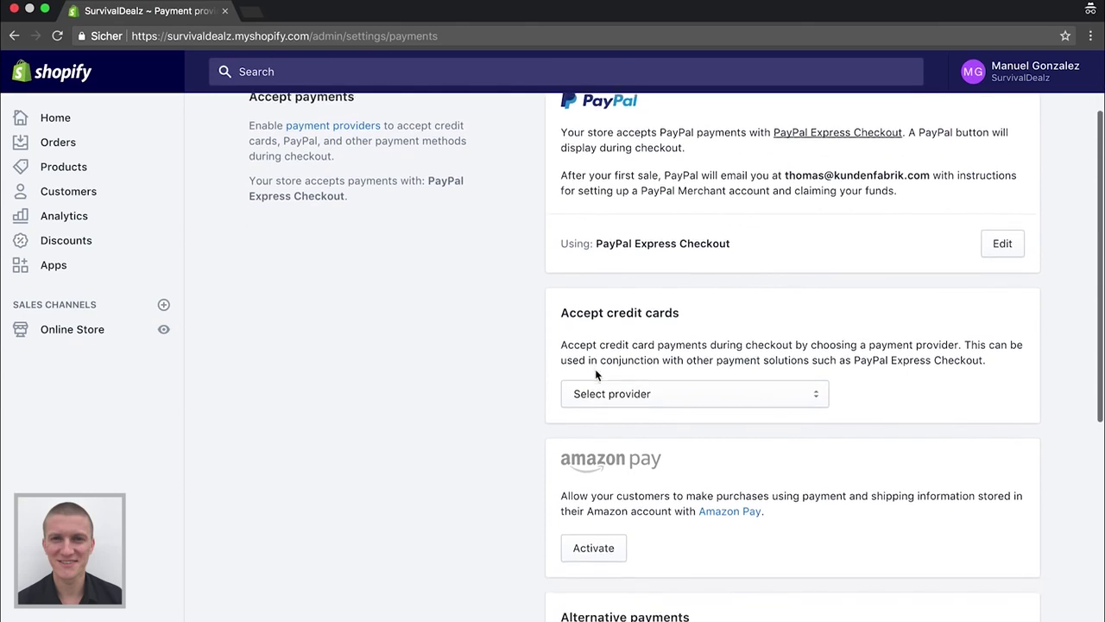
pyautogui.click(636, 390)
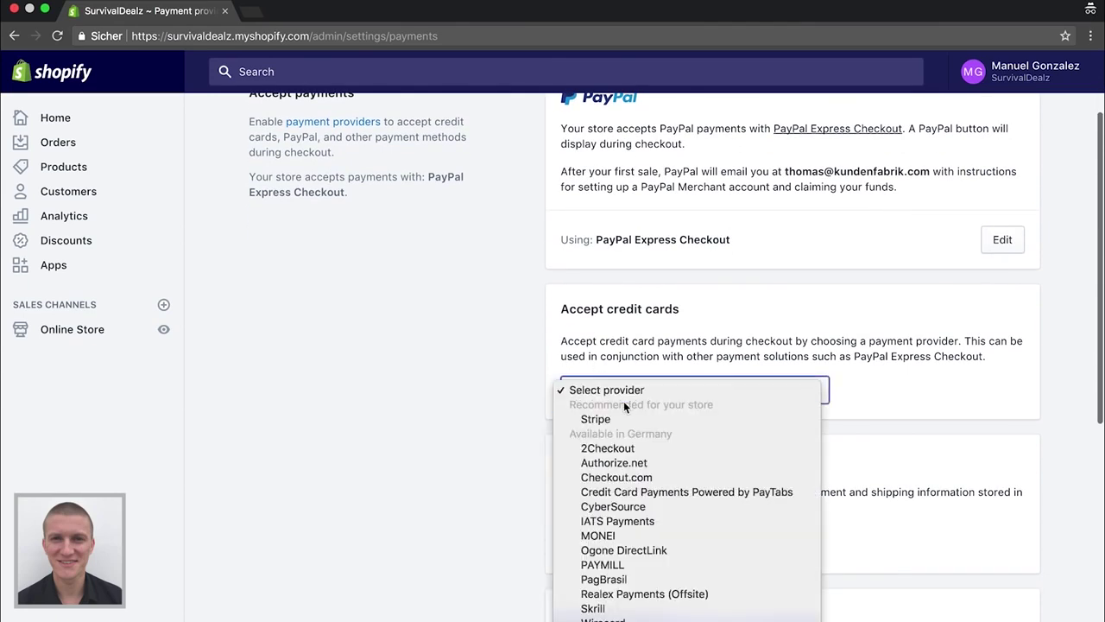
pyautogui.click(500, 398)
# Browse the alternative payment methods without choosing, then return to the PayPal section
pyautogui.scroll(-4, 500, 397)
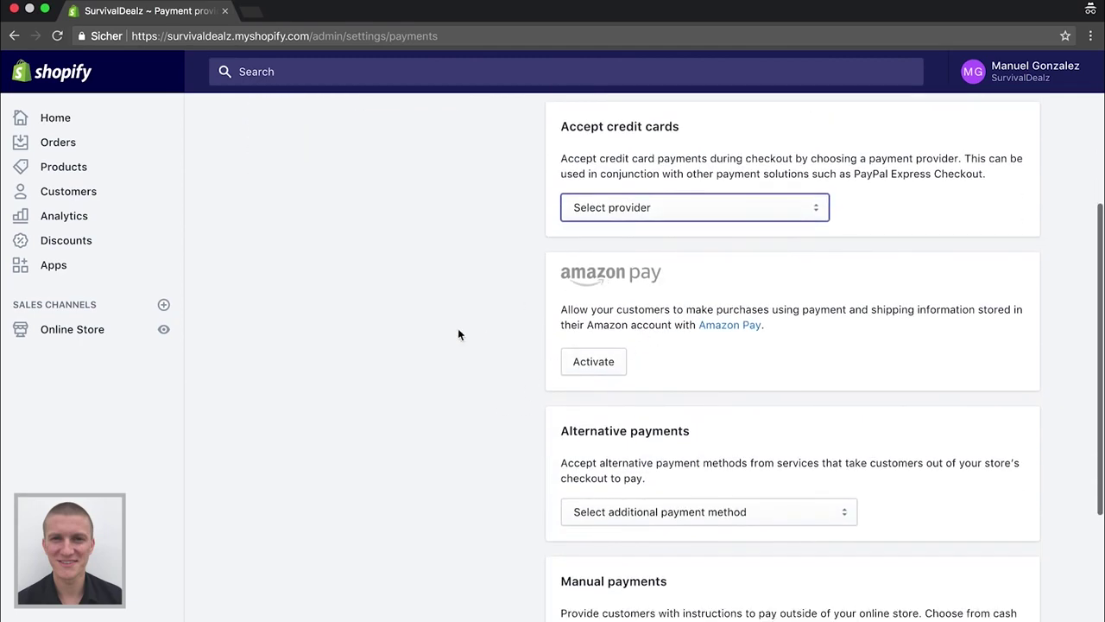
pyautogui.scroll(-2, 459, 332)
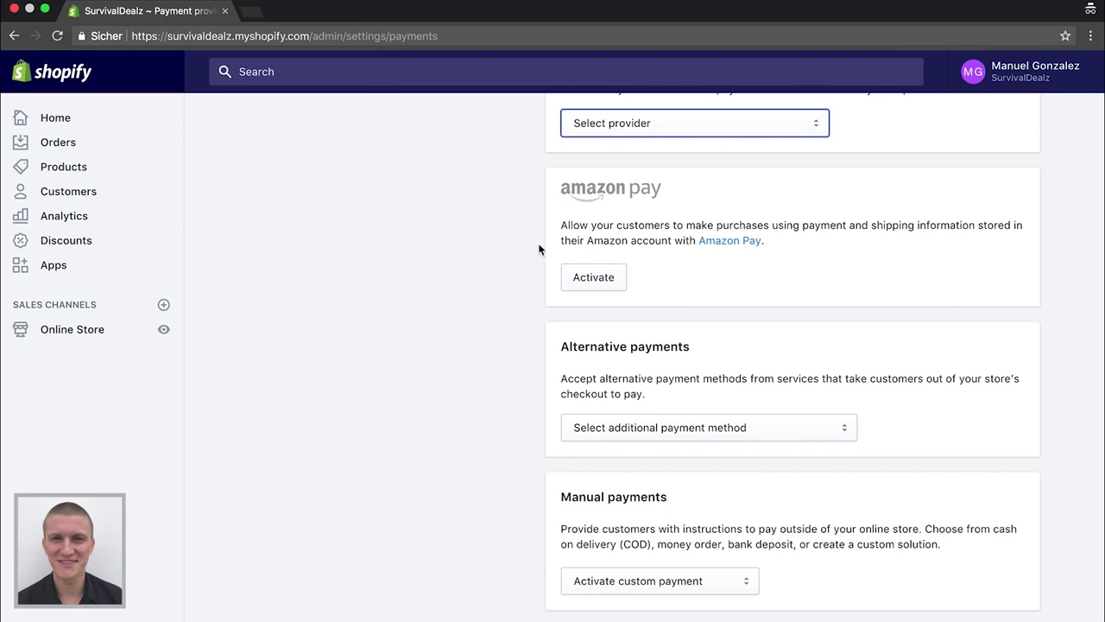
pyautogui.click(601, 428)
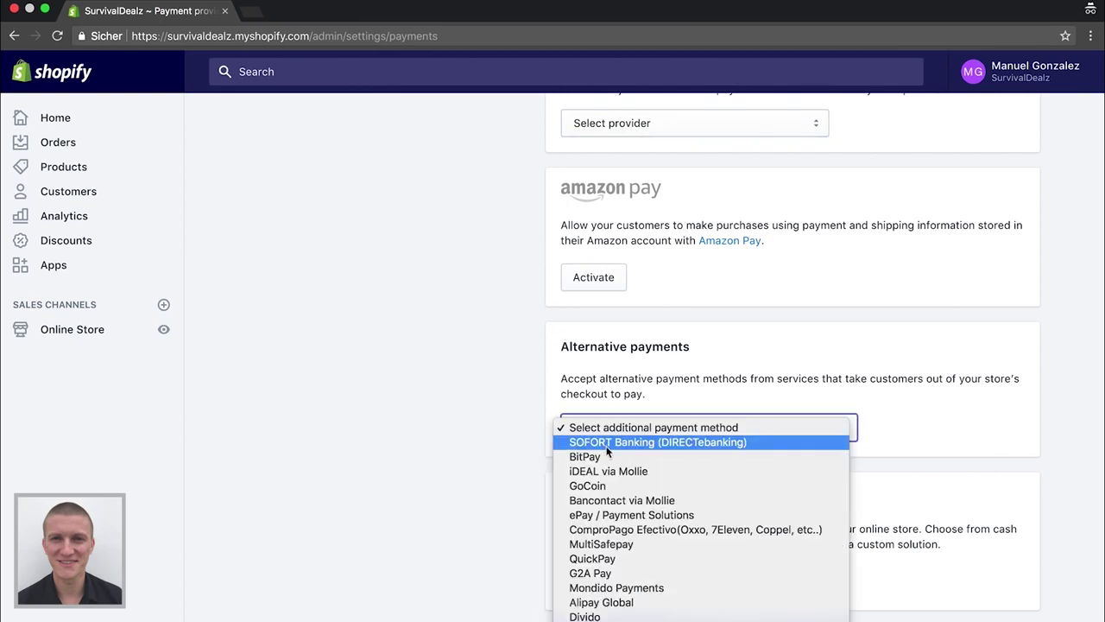
pyautogui.click(487, 380)
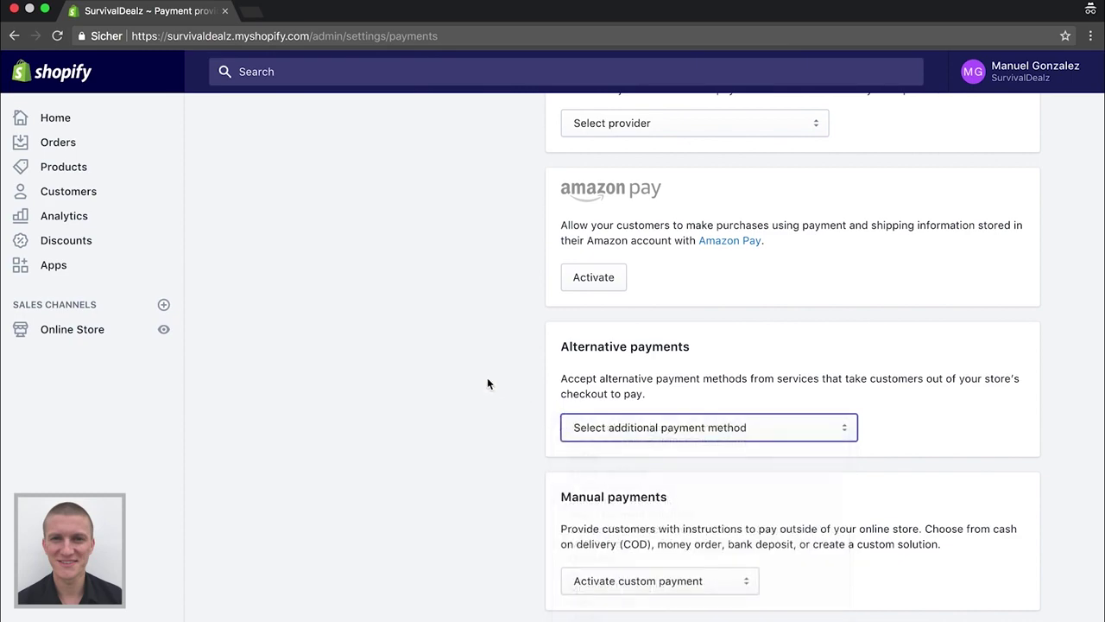
pyautogui.scroll(5, 487, 383)
pyautogui.scroll(-5, 585, 377)
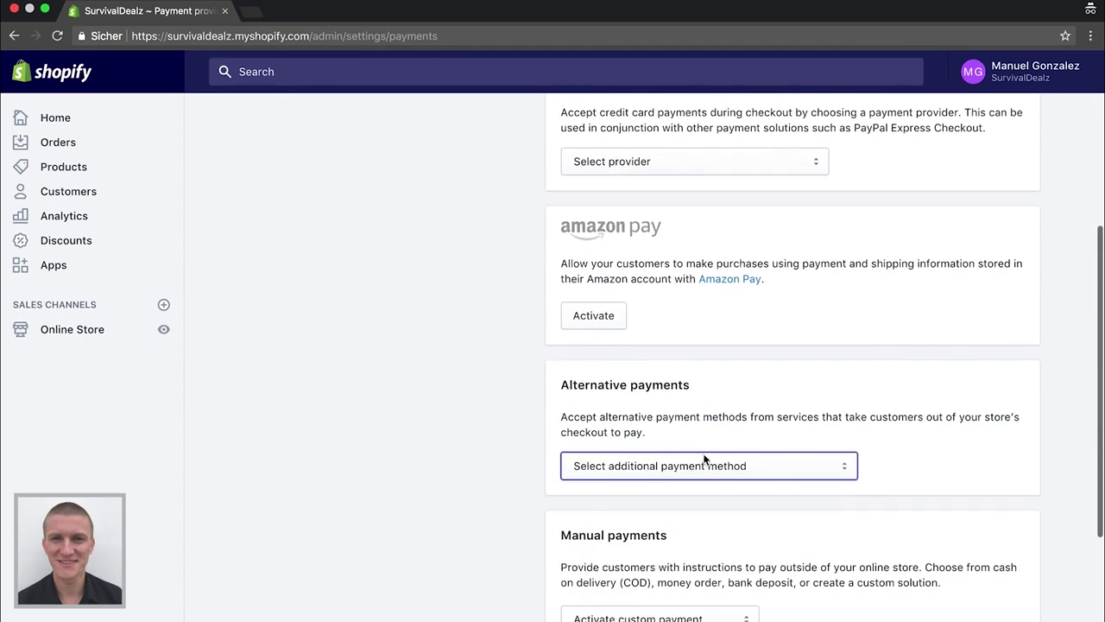
pyautogui.scroll(3, 478, 444)
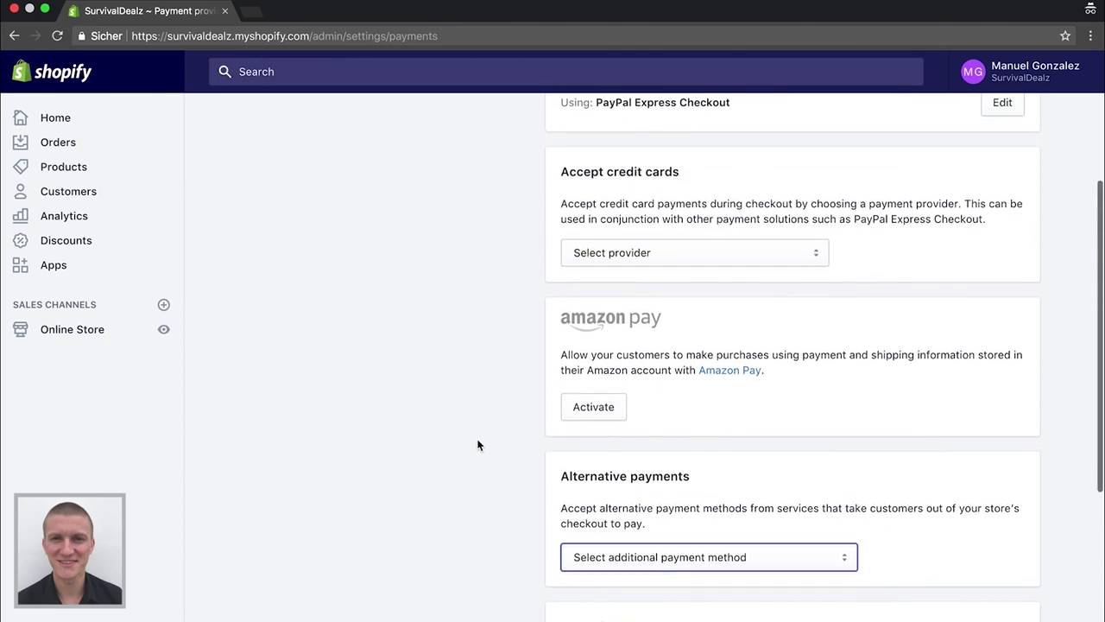
pyautogui.scroll(4, 596, 229)
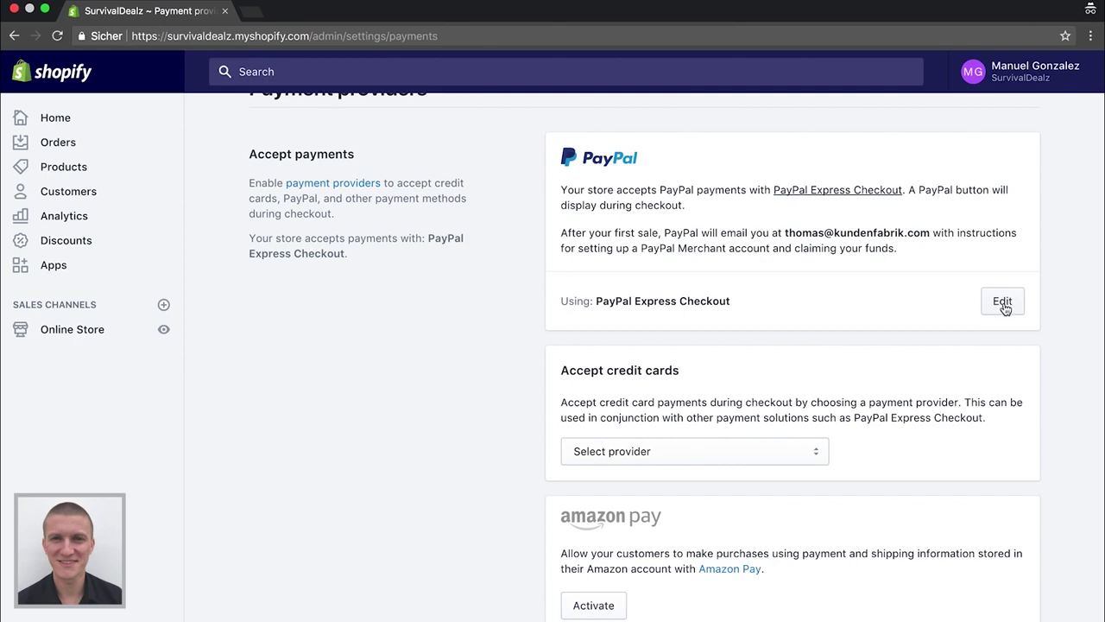
# Deactivate PayPal Express Checkout, then re-select it as the PayPal method
pyautogui.click(1005, 307)
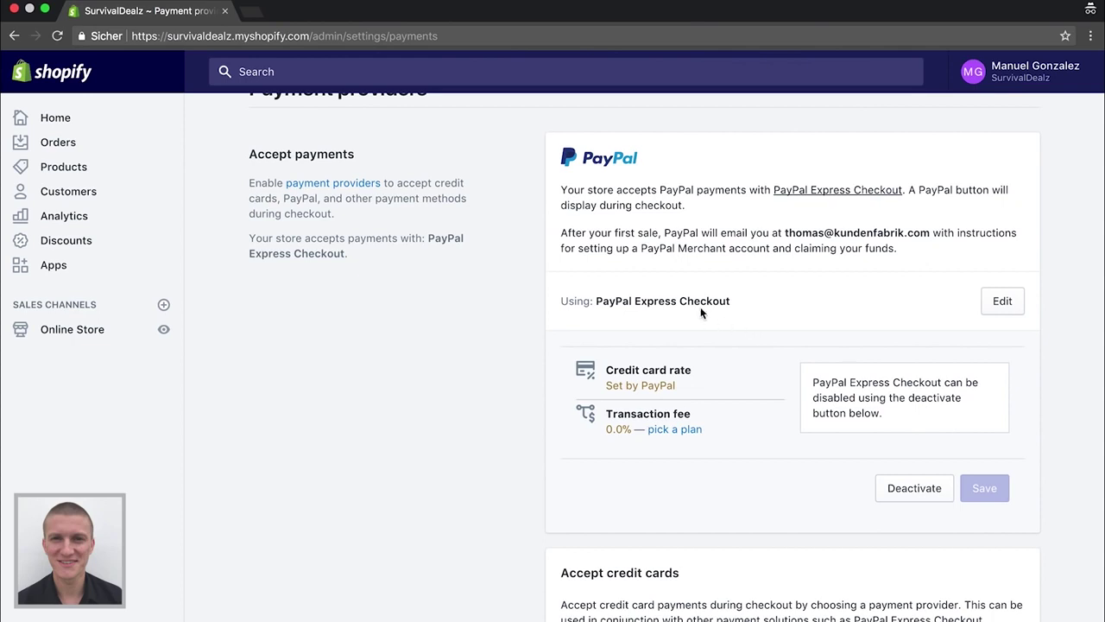
pyautogui.click(904, 488)
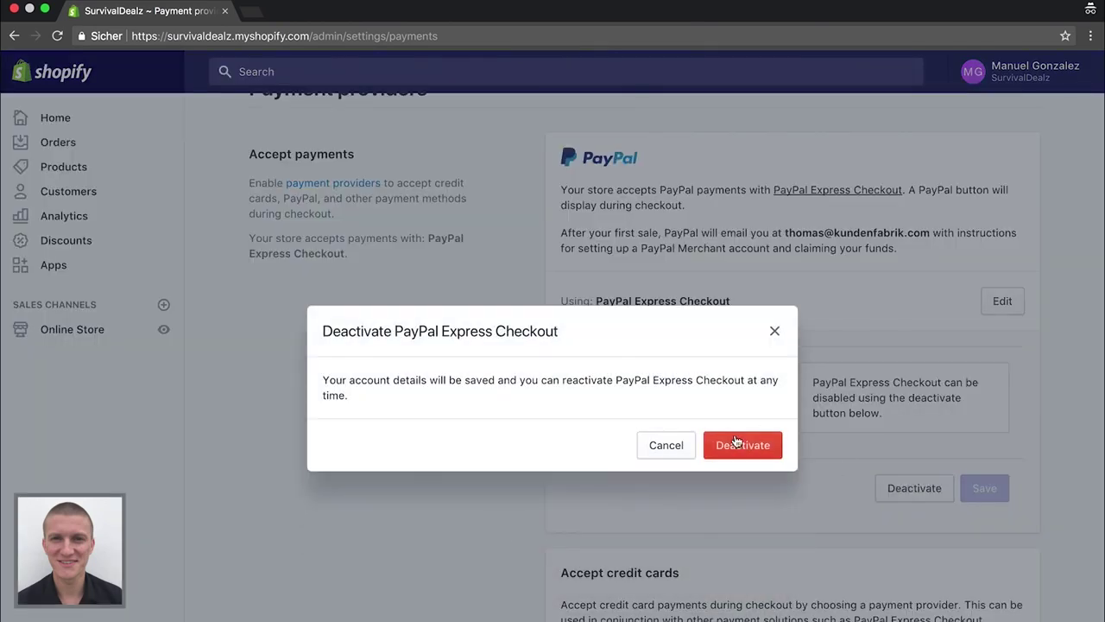
pyautogui.click(738, 445)
pyautogui.click(669, 328)
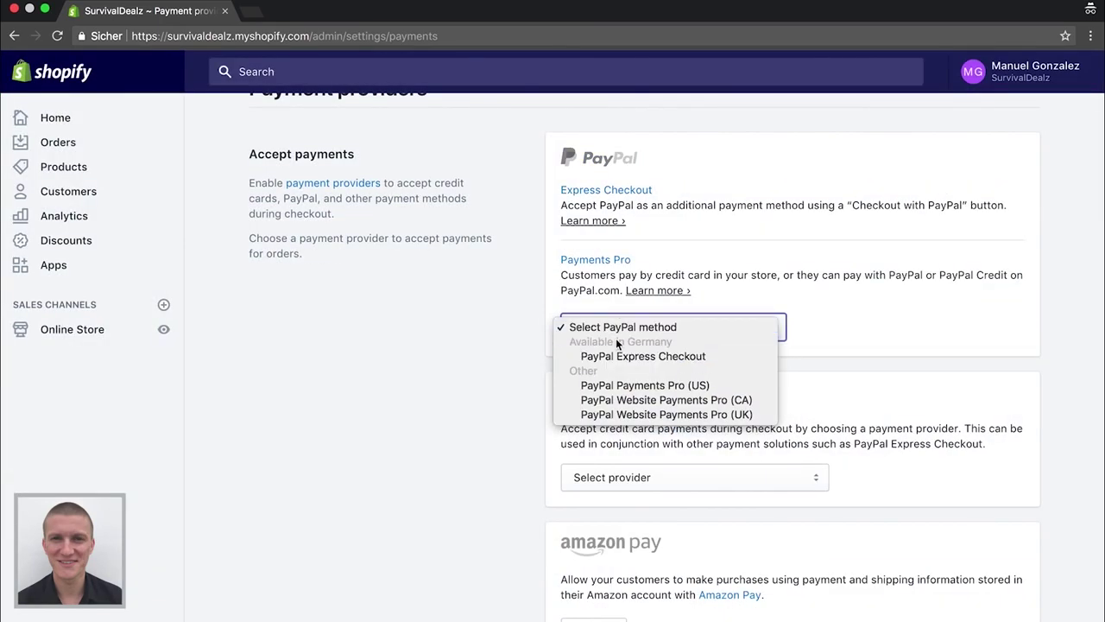
pyautogui.click(646, 357)
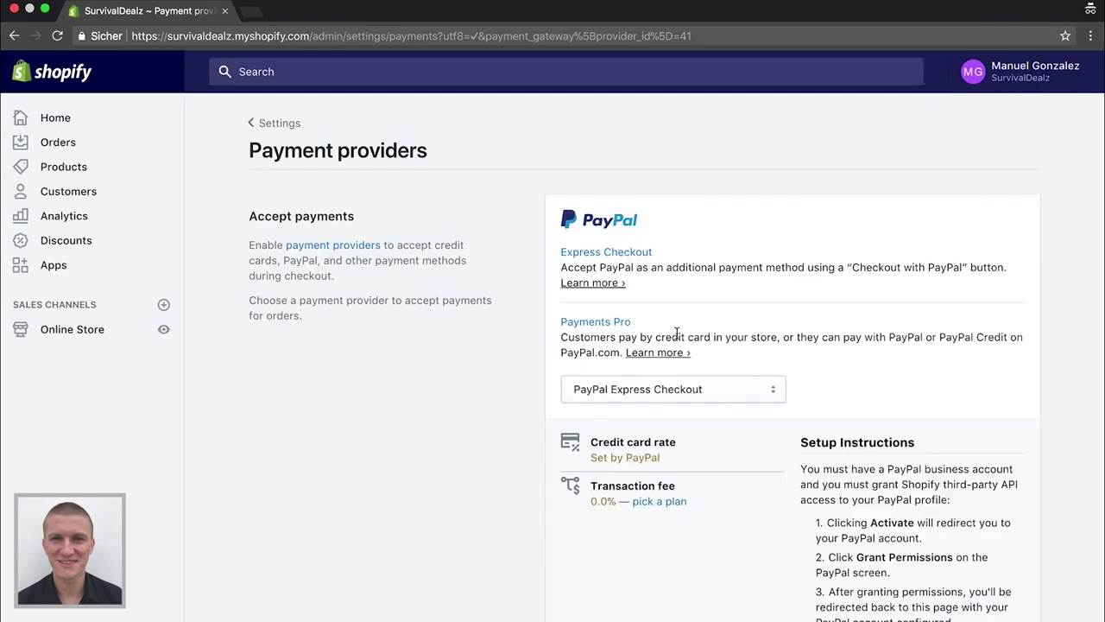
pyautogui.scroll(-4, 677, 334)
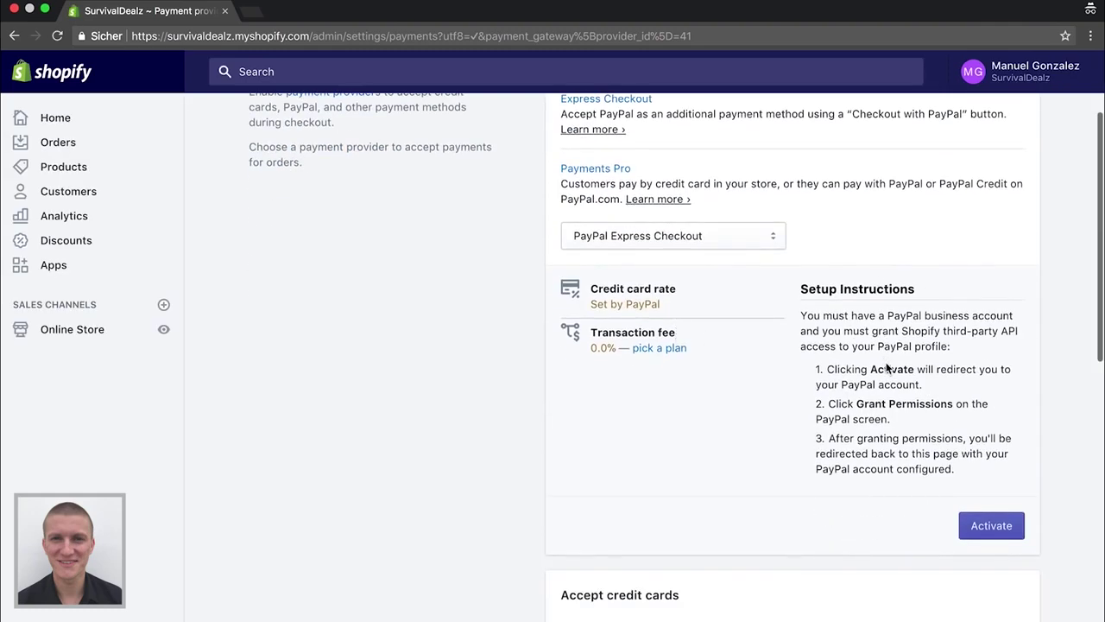
# Activate PayPal Express Checkout by logging in with the PayPal account e-mail and returning to Shopify
pyautogui.click(984, 532)
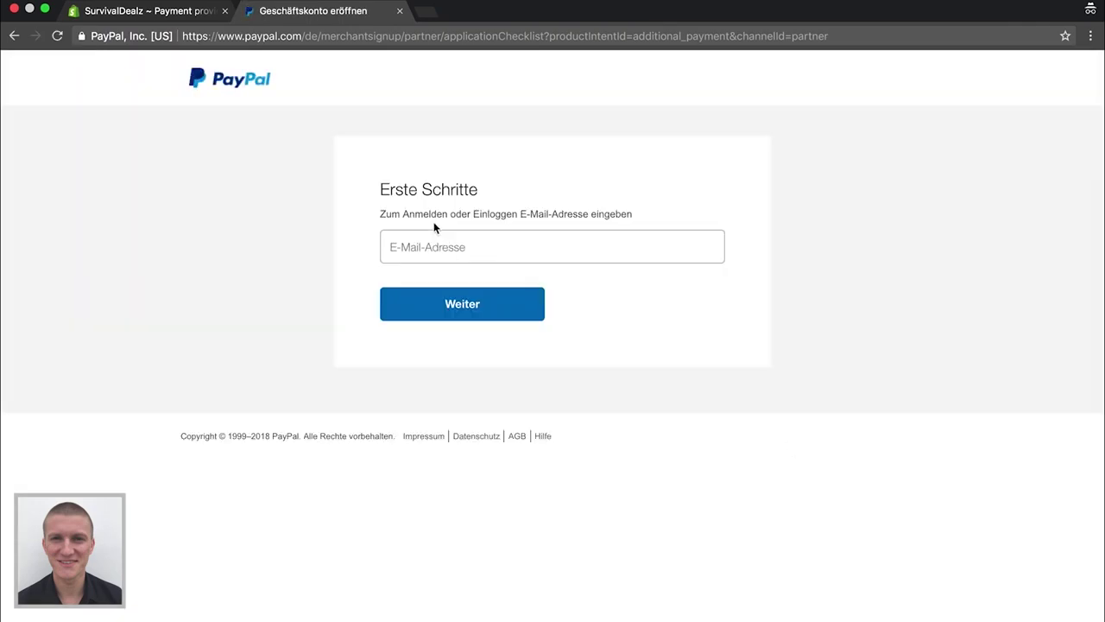
pyautogui.click(439, 248)
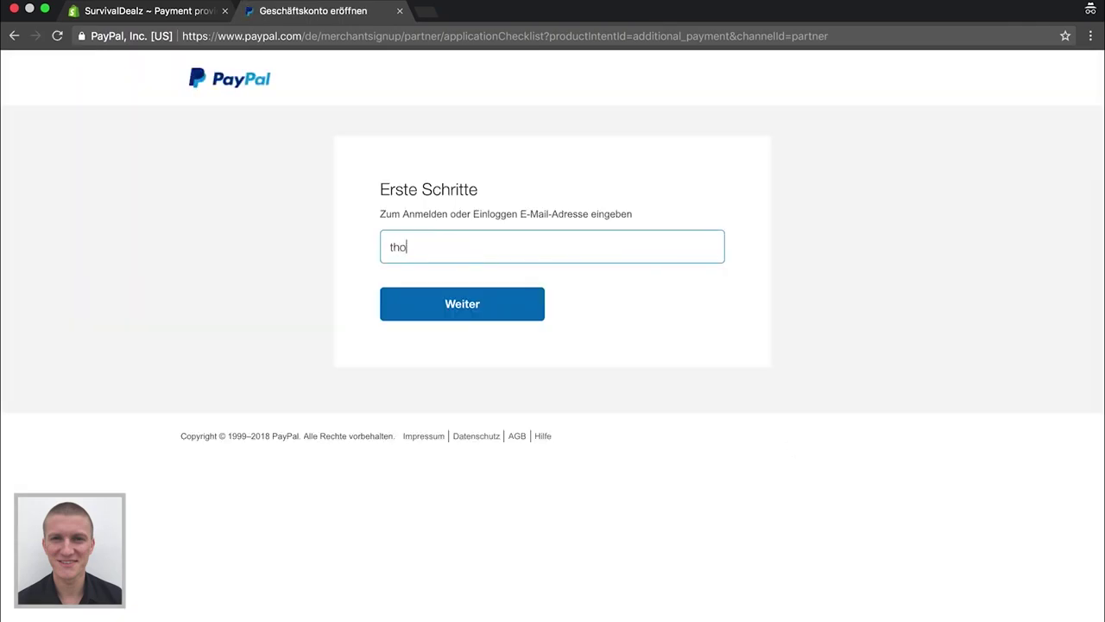
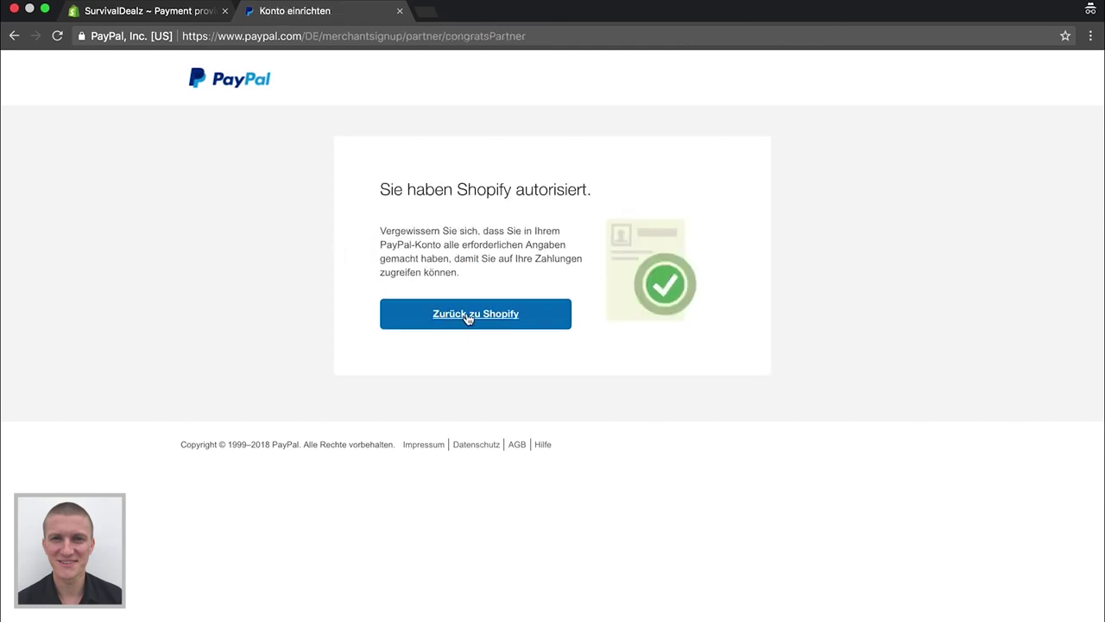
pyautogui.click(469, 319)
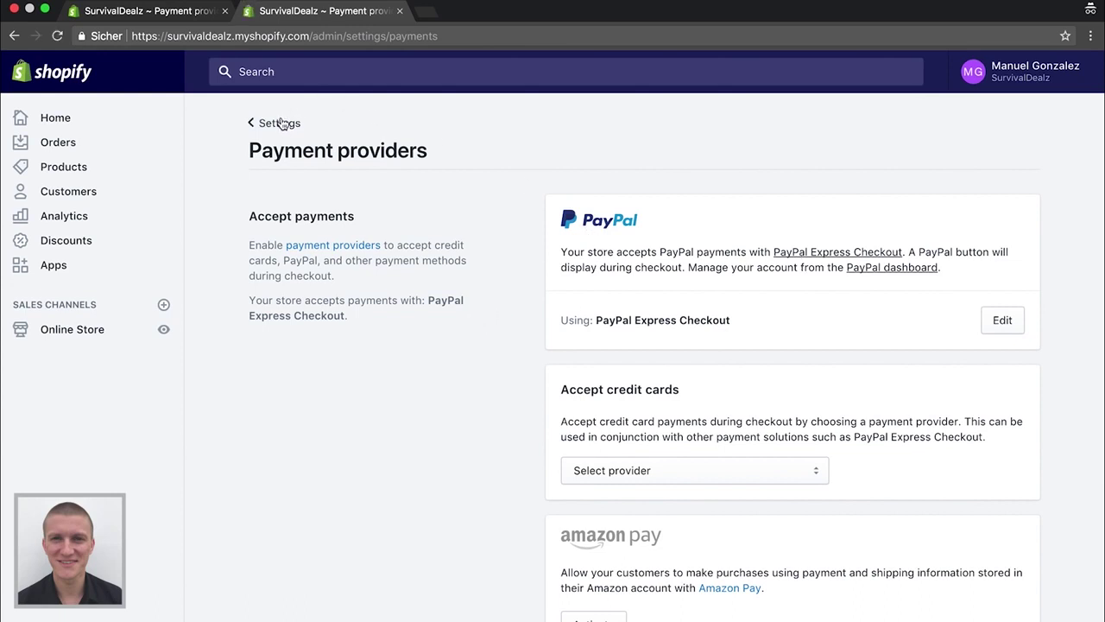
# Browse the credit card provider and alternative payment method lists without choosing
pyautogui.scroll(-2, 464, 374)
pyautogui.click(629, 370)
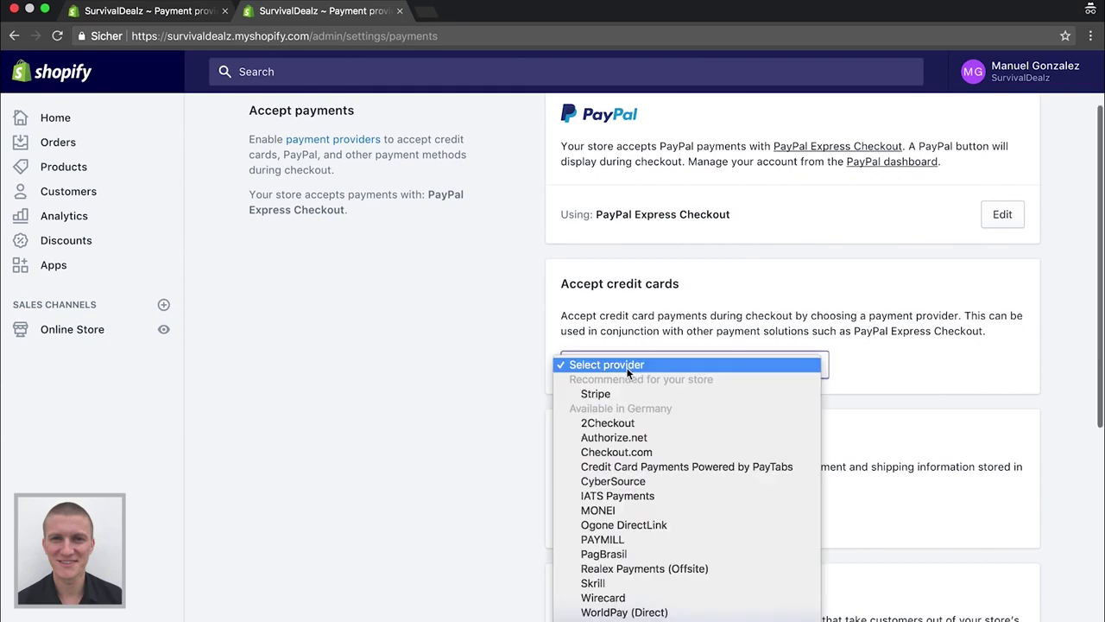
pyautogui.click(481, 402)
pyautogui.scroll(-3, 481, 402)
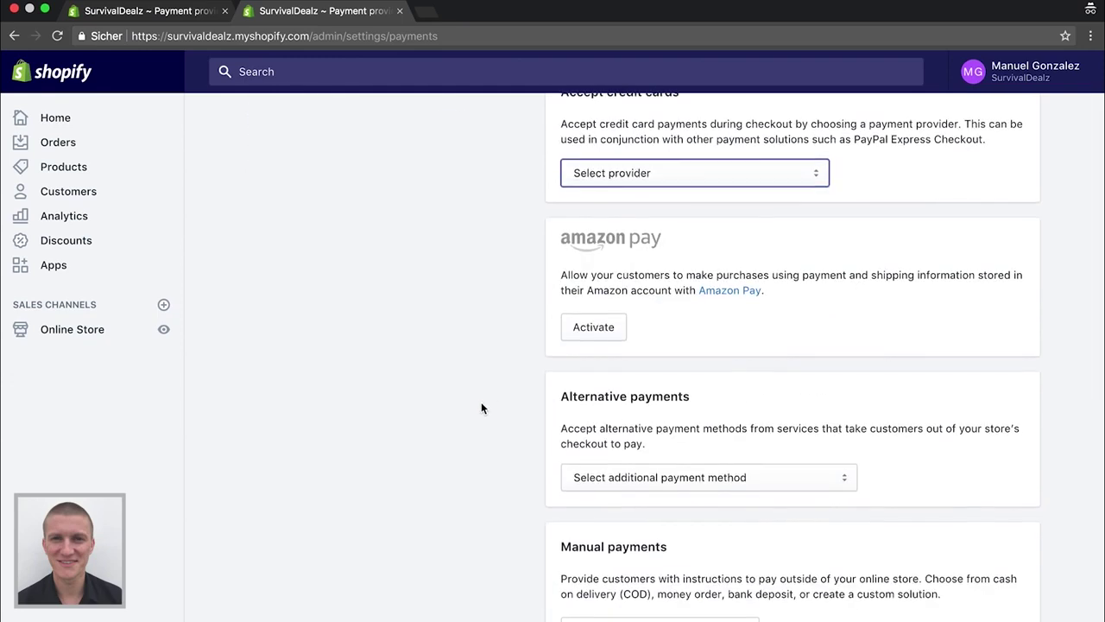
pyautogui.click(651, 473)
pyautogui.click(436, 372)
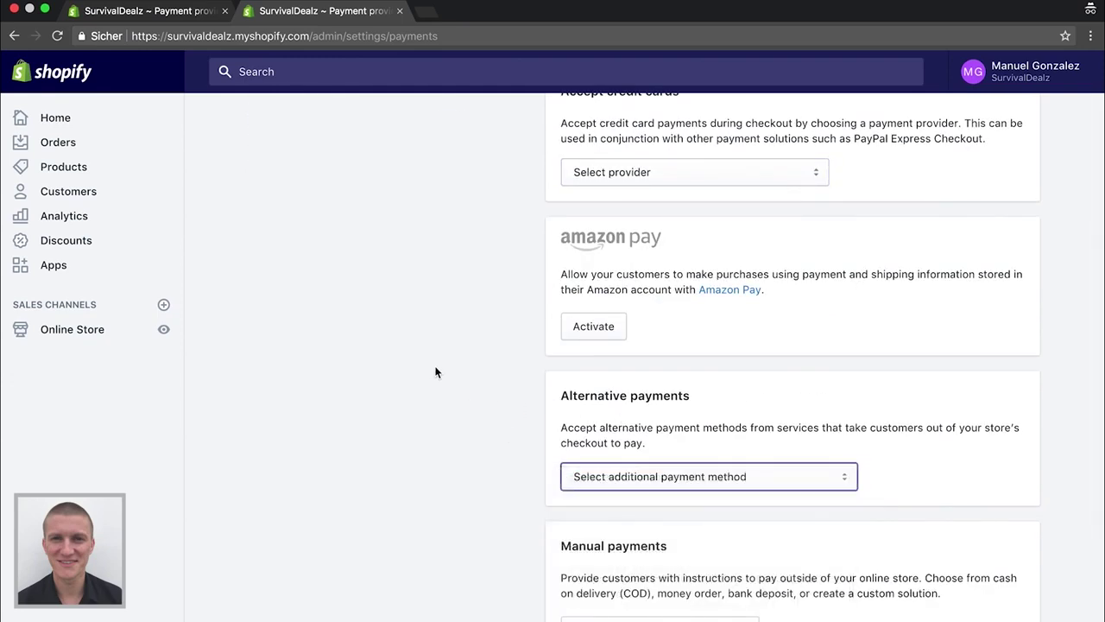
# Reload Payment providers and go back to the Settings overview
pyautogui.rightClick(436, 372)
pyautogui.press('super+r')
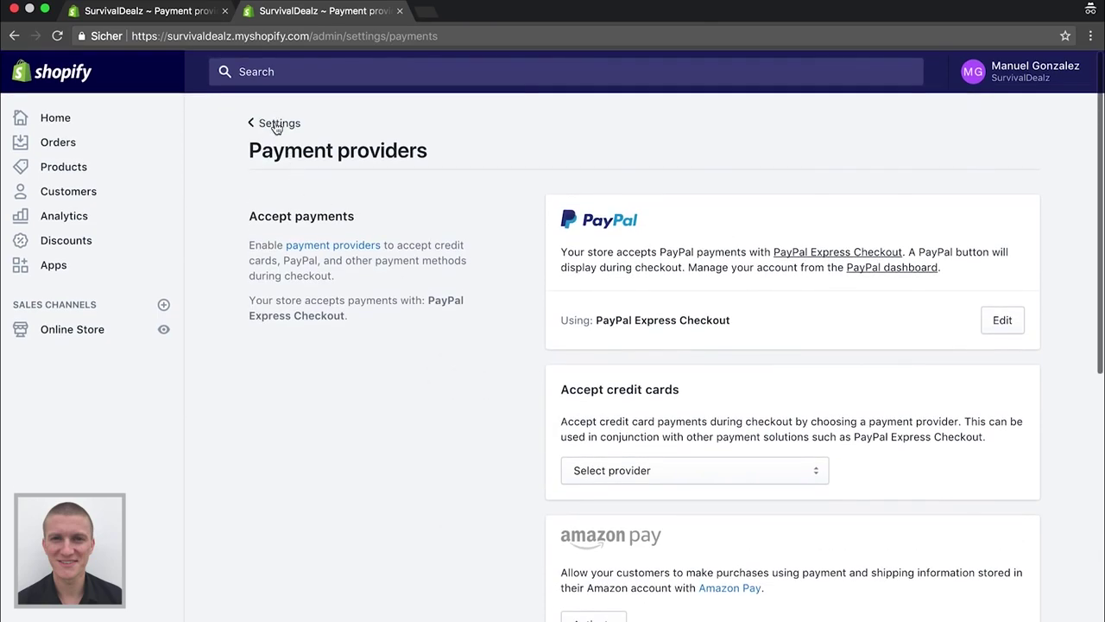
pyautogui.click(276, 123)
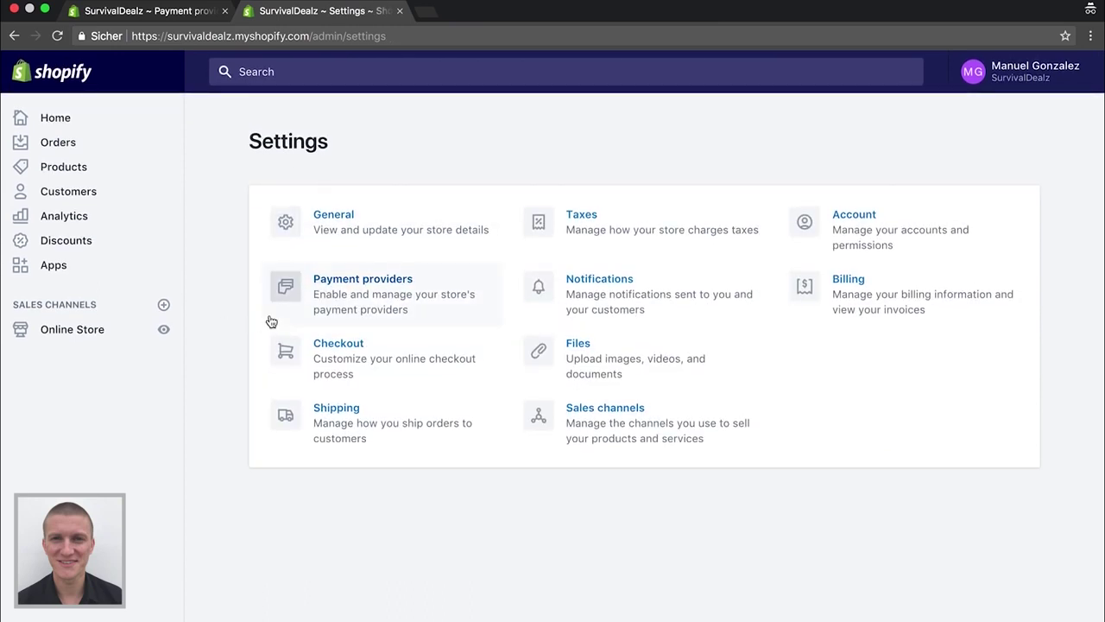
pyautogui.click(340, 353)
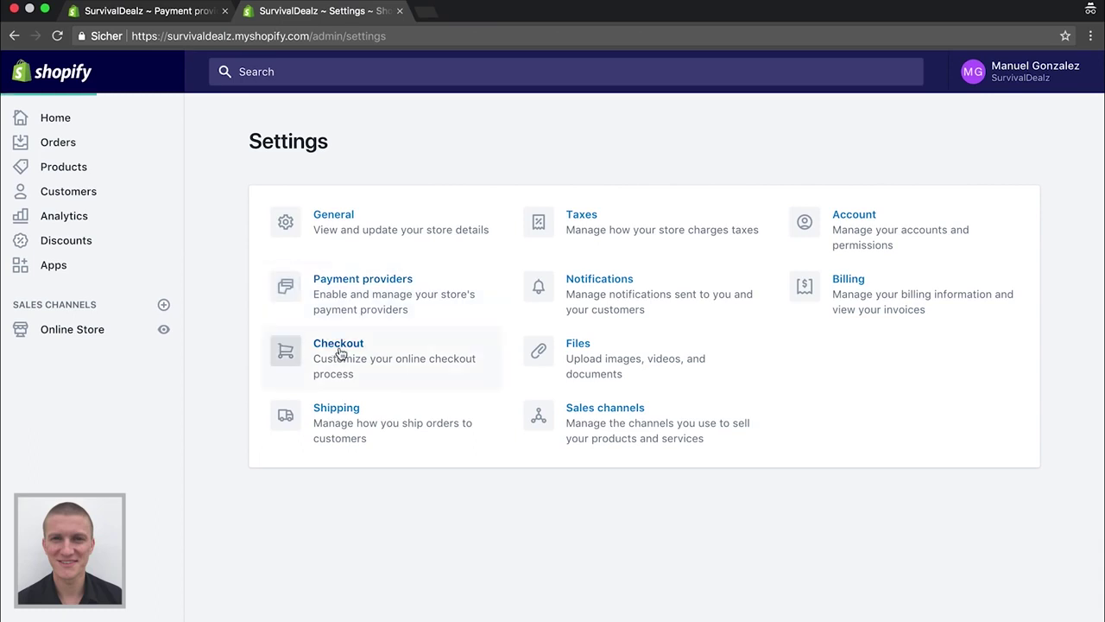
# Set Customer contact to 'Customers can only check out using email' and review the remaining checkout options
pyautogui.scroll(-2, 450, 312)
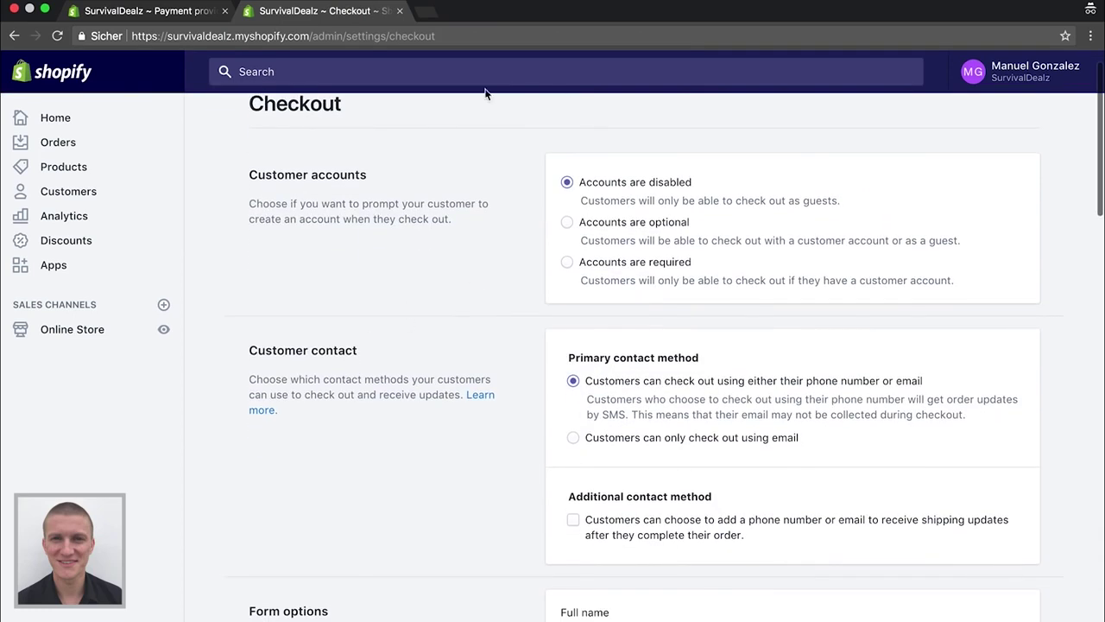
pyautogui.scroll(-2, 527, 401)
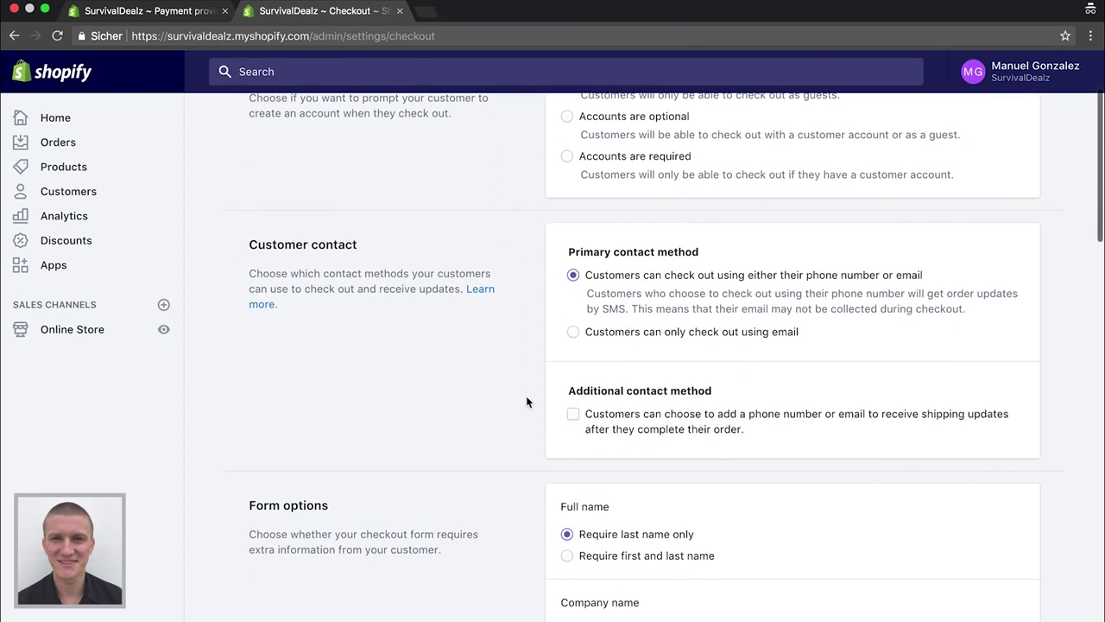
pyautogui.click(573, 331)
pyautogui.scroll(-5, 498, 323)
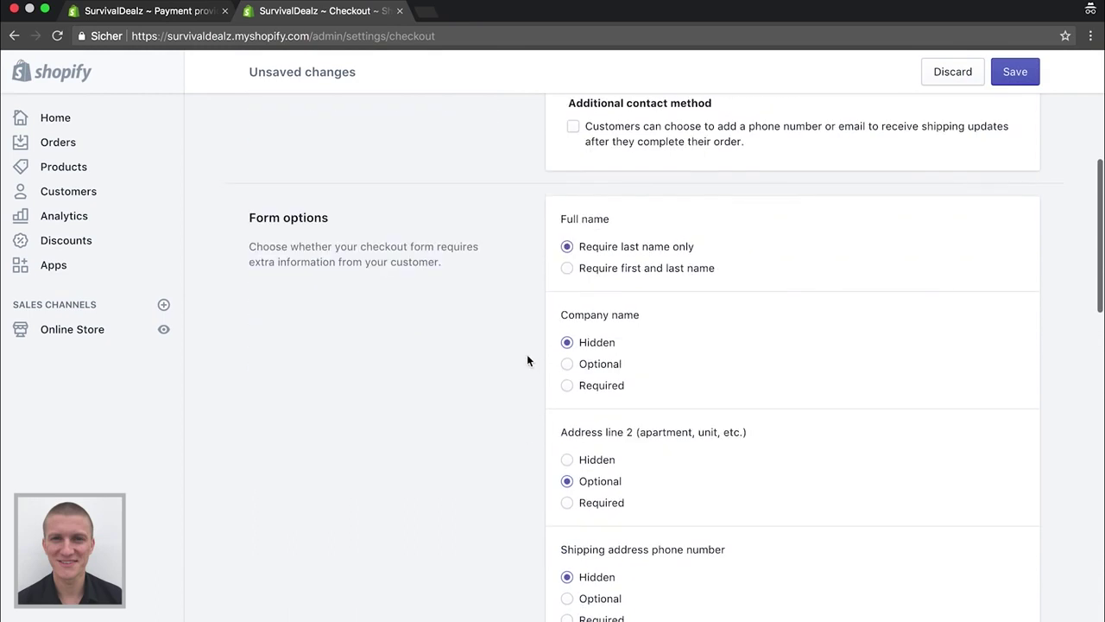
pyautogui.scroll(-2, 509, 390)
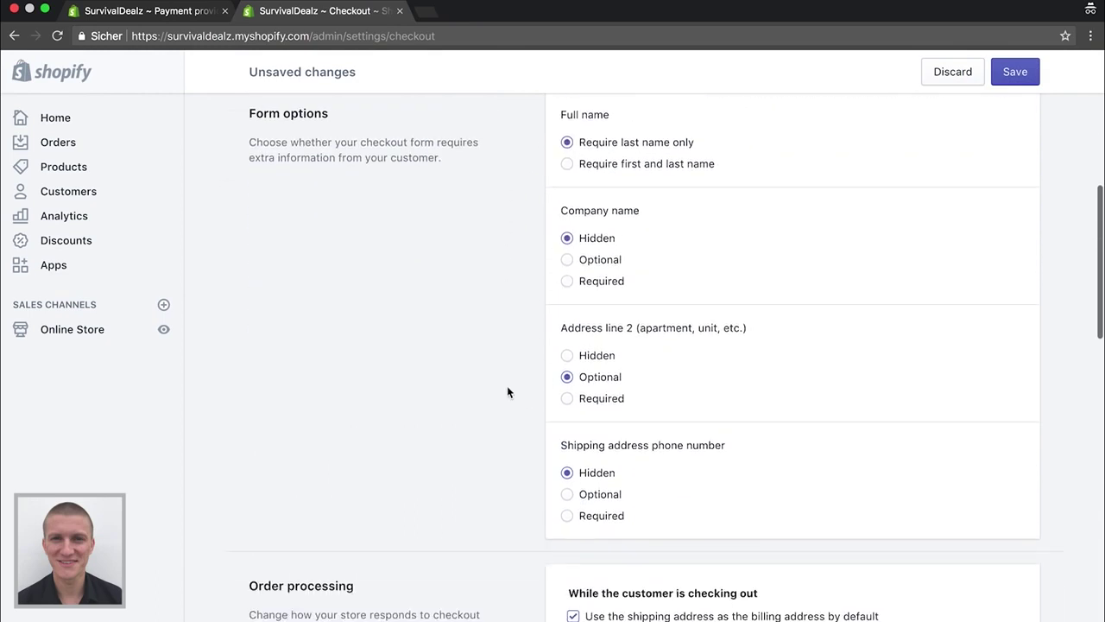
pyautogui.scroll(-3, 516, 365)
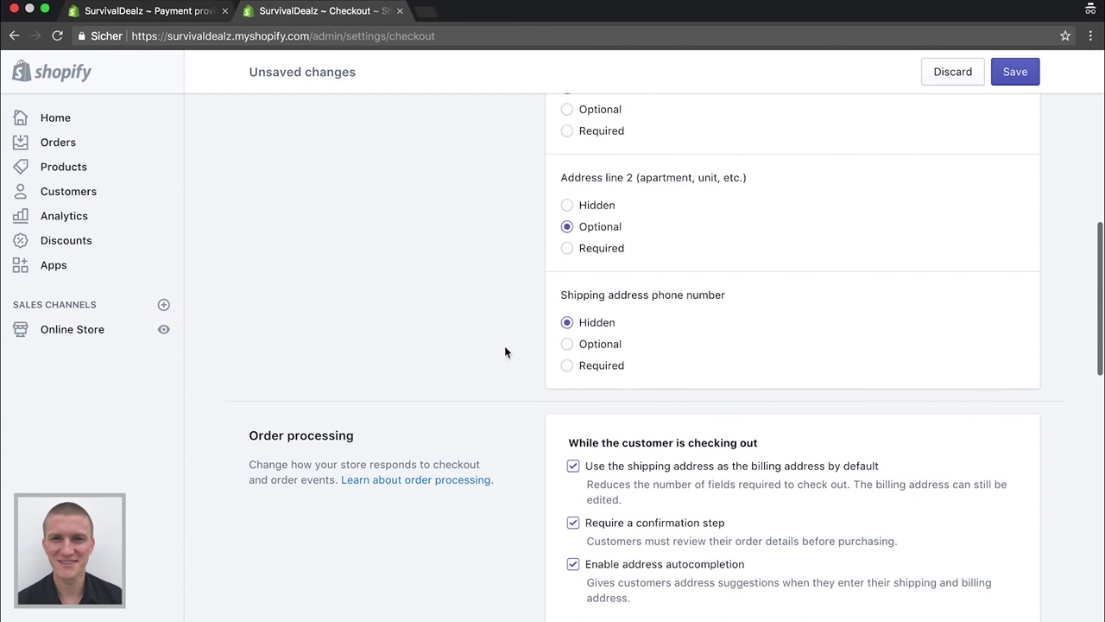
pyautogui.scroll(-3, 505, 351)
pyautogui.scroll(-3, 501, 396)
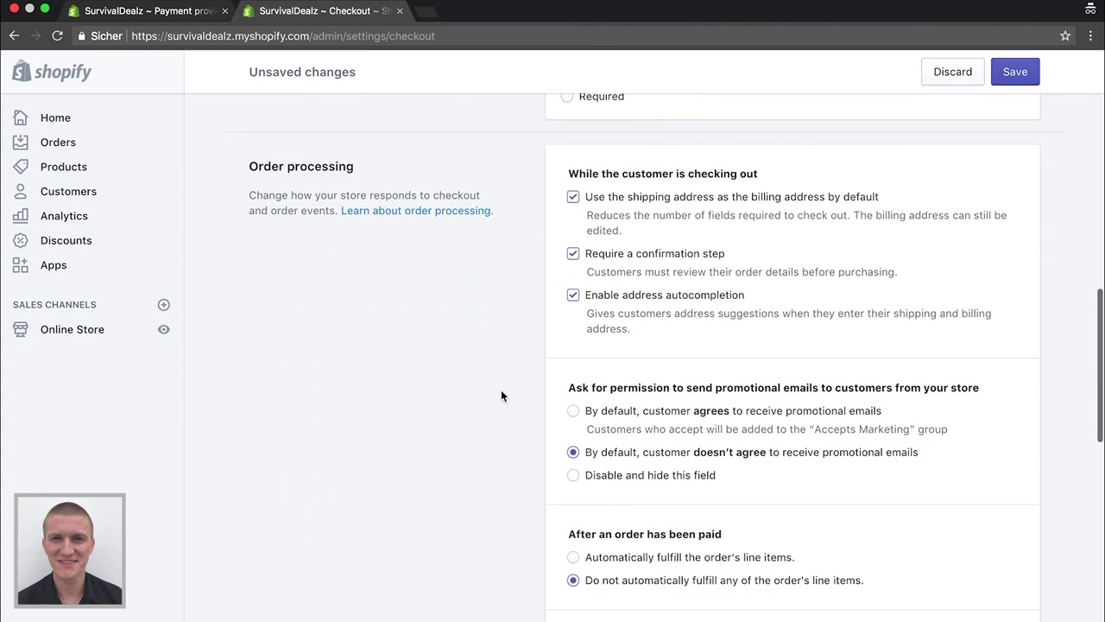
pyautogui.scroll(-2, 505, 401)
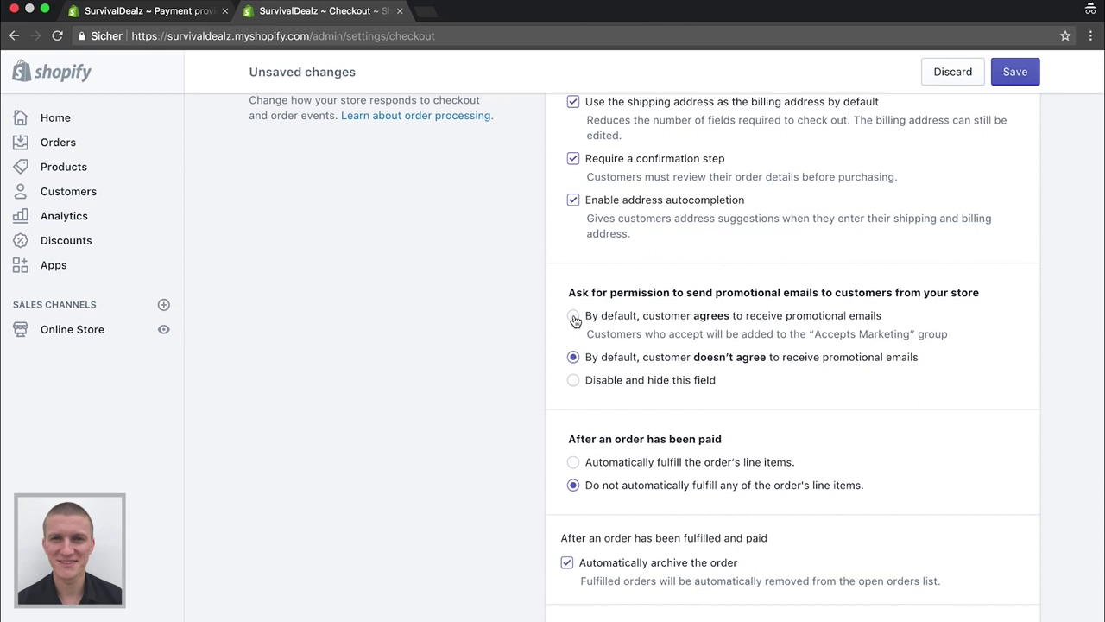
# Make customers agree to promotional emails by default, then scroll down to the empty policy fields
pyautogui.click(574, 317)
pyautogui.scroll(-4, 448, 308)
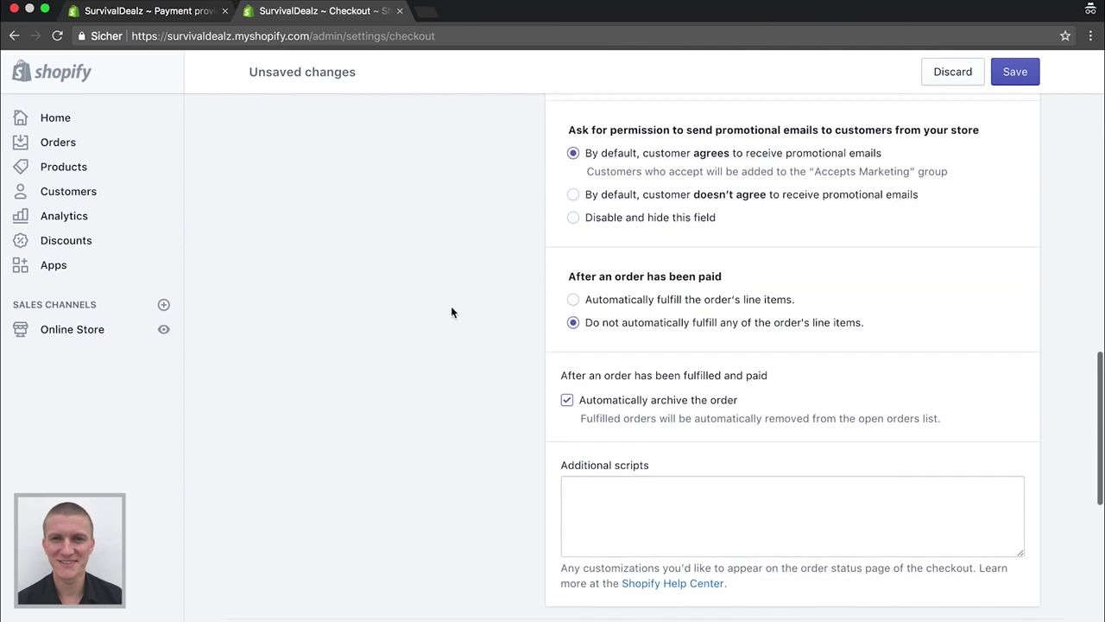
pyautogui.scroll(-2, 457, 260)
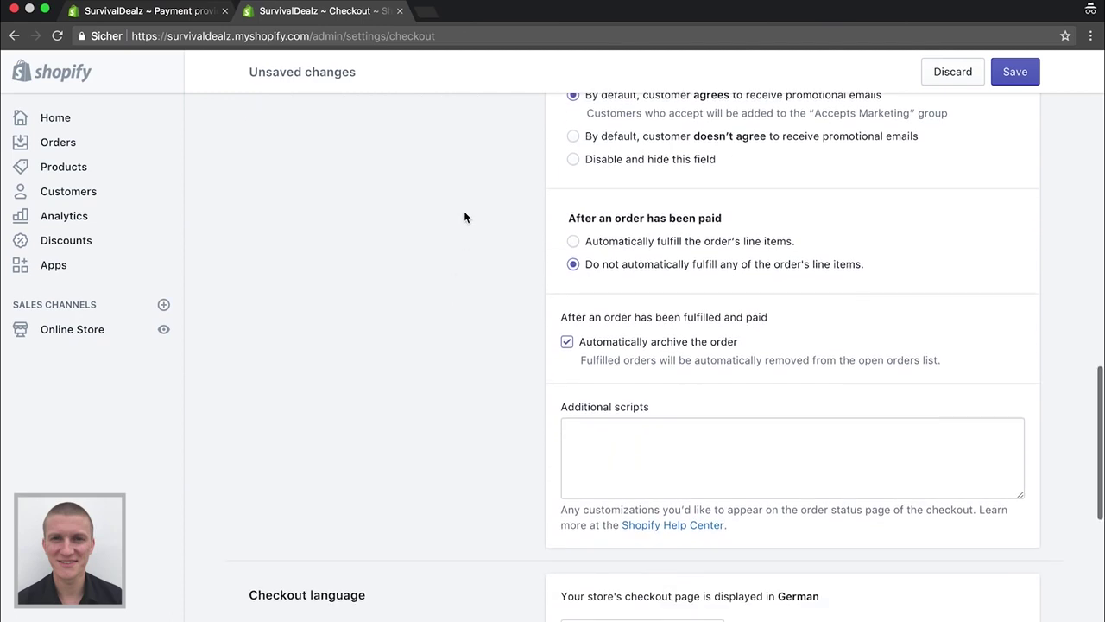
pyautogui.scroll(-1, 464, 216)
pyautogui.scroll(-3, 464, 216)
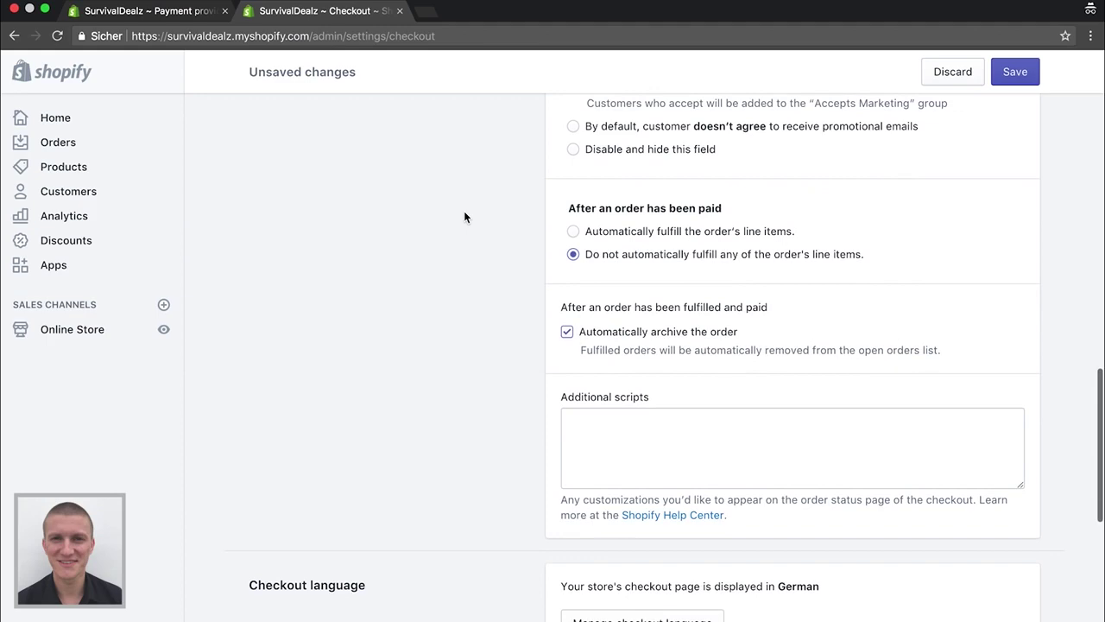
pyautogui.scroll(-10, 461, 222)
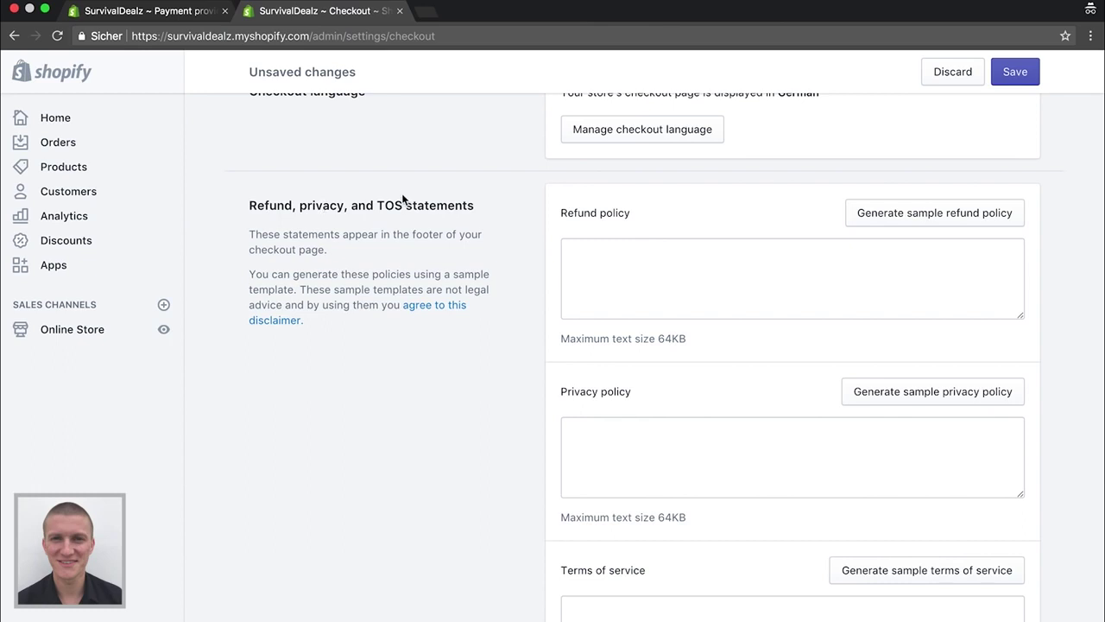
pyautogui.scroll(-1, 413, 204)
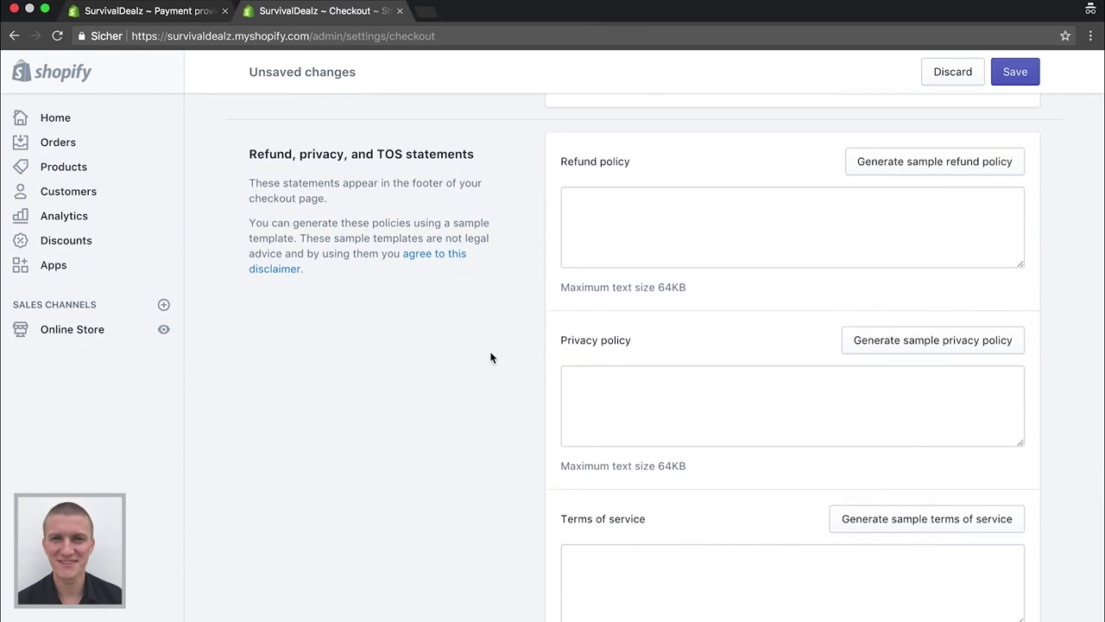
pyautogui.scroll(-2, 490, 357)
pyautogui.scroll(2, 490, 357)
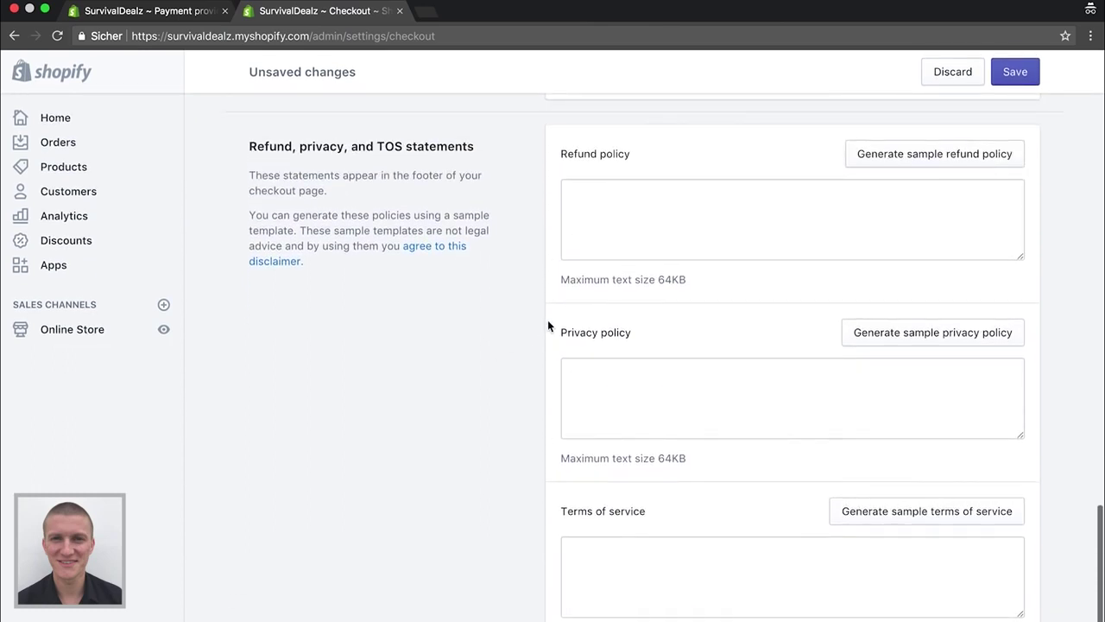
pyautogui.scroll(-1, 518, 321)
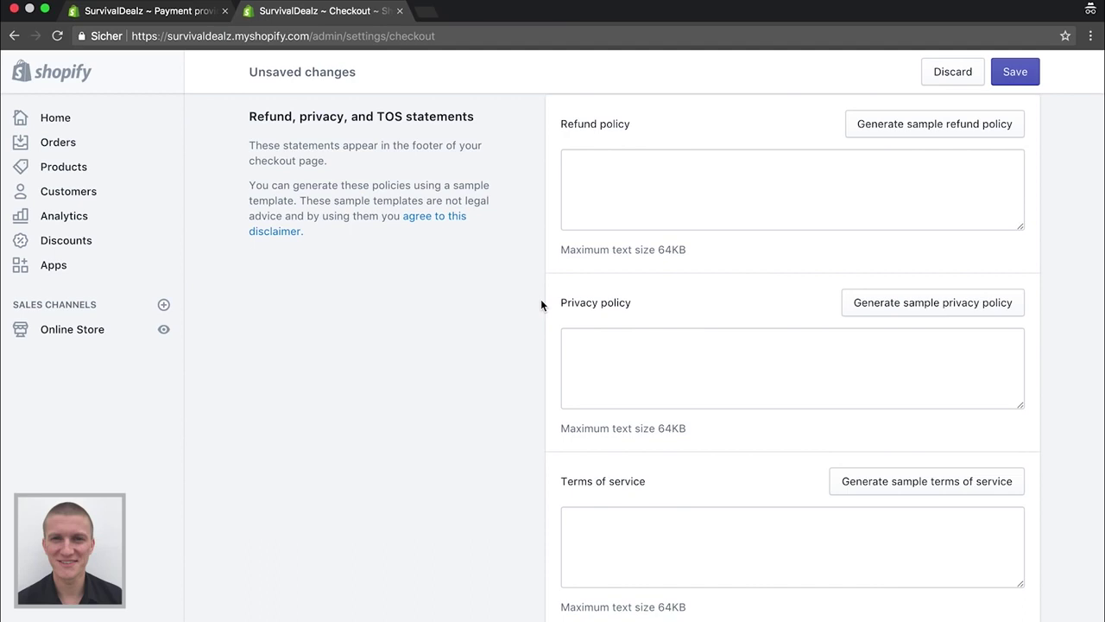
# Generate the sample refund policy and sample privacy policy
pyautogui.click(883, 127)
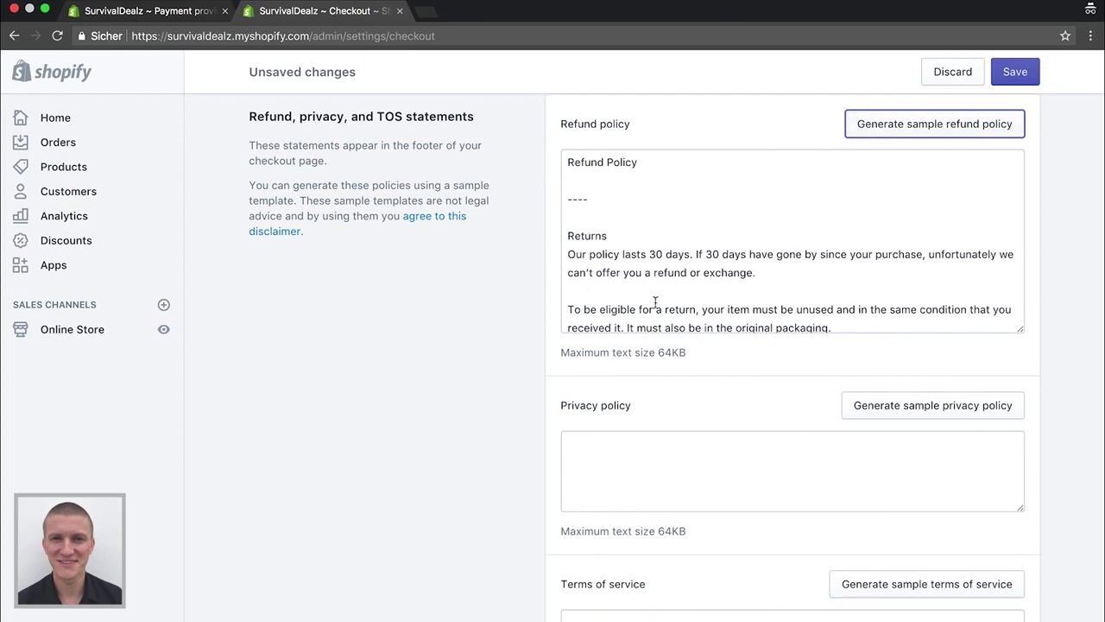
pyautogui.scroll(-2, 682, 302)
pyautogui.scroll(-2, 451, 328)
pyautogui.scroll(-5, 635, 193)
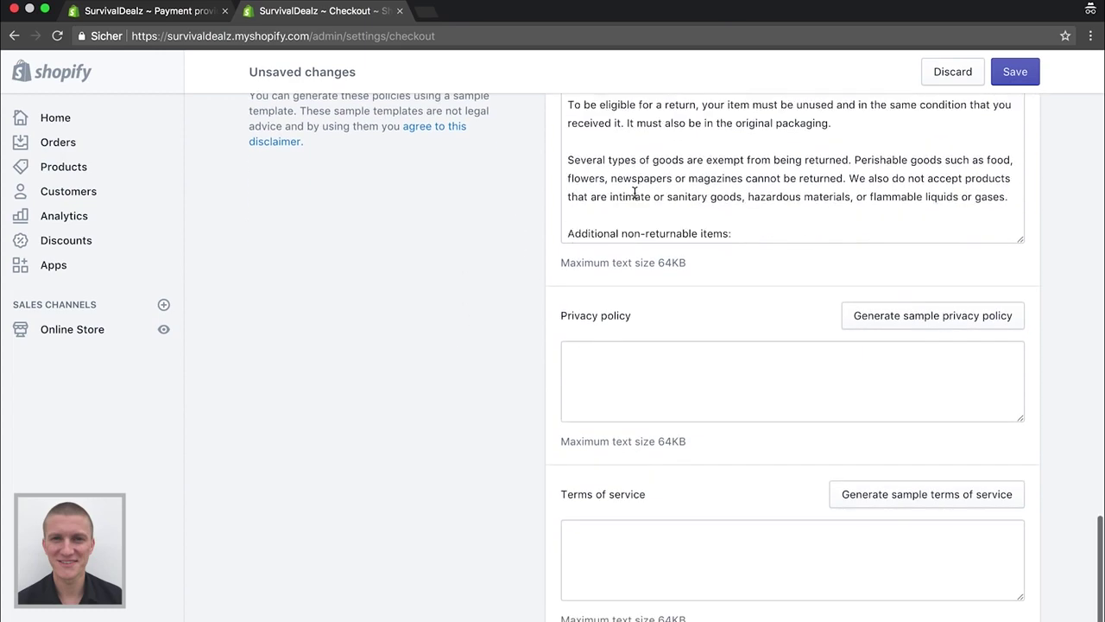
pyautogui.scroll(-6, 635, 193)
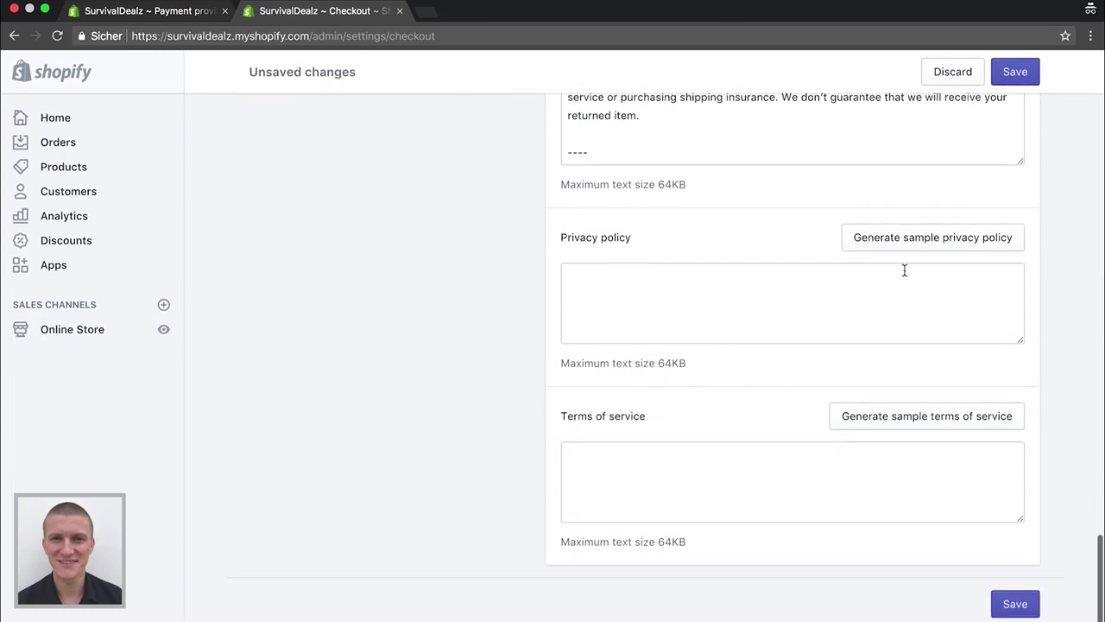
pyautogui.click(940, 237)
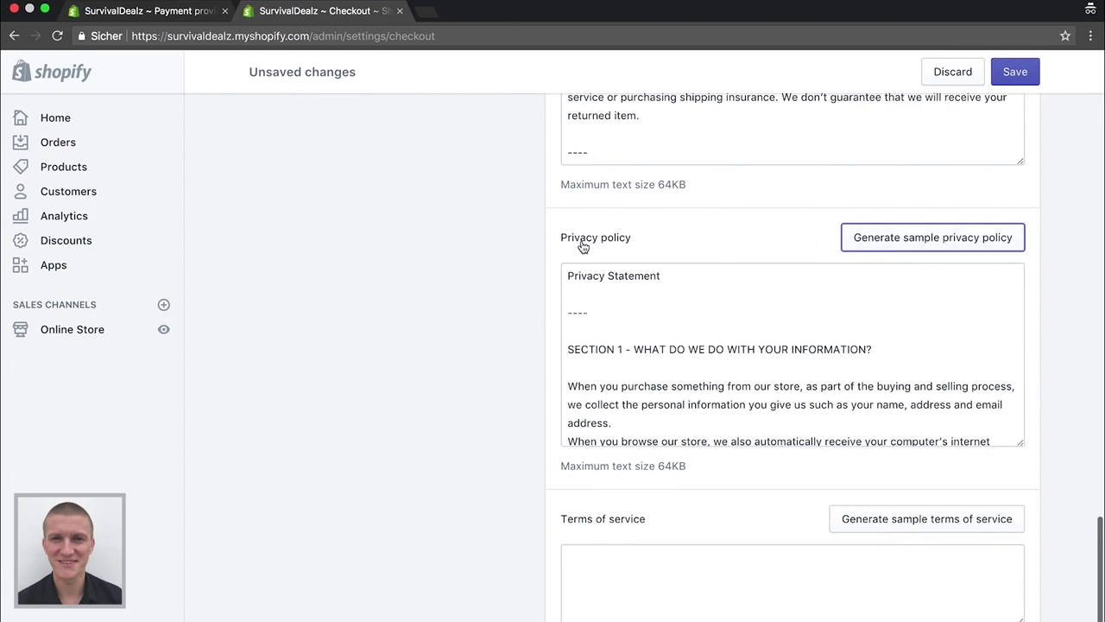
# Generate the sample terms of service and save the checkout settings
pyautogui.scroll(-4, 620, 371)
pyautogui.click(874, 494)
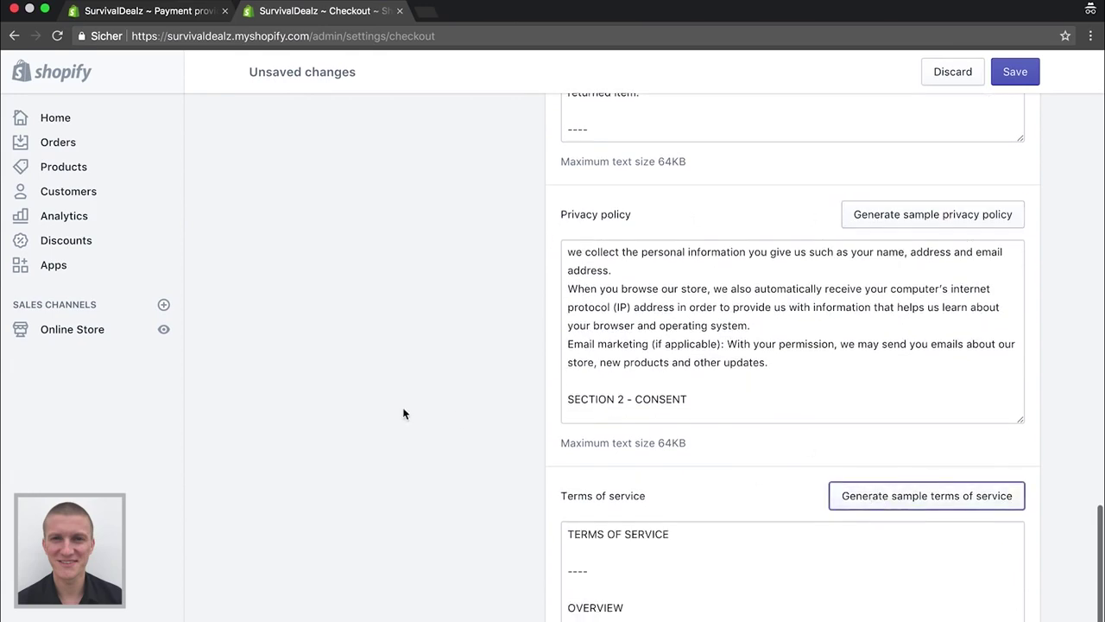
pyautogui.scroll(-4, 406, 412)
pyautogui.scroll(-15, 621, 426)
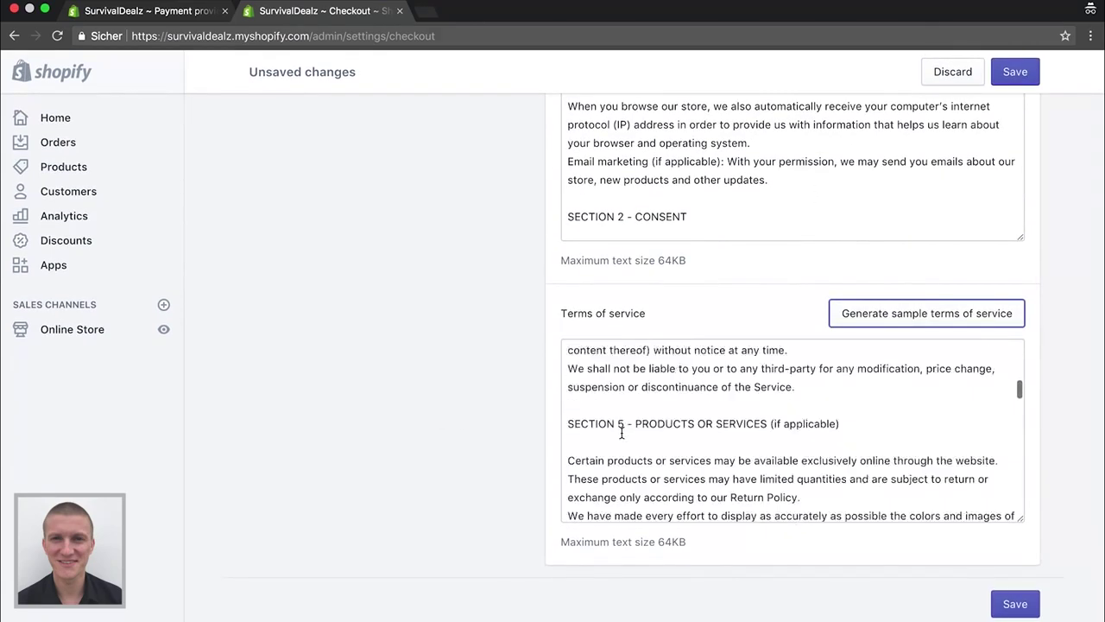
pyautogui.click(1014, 602)
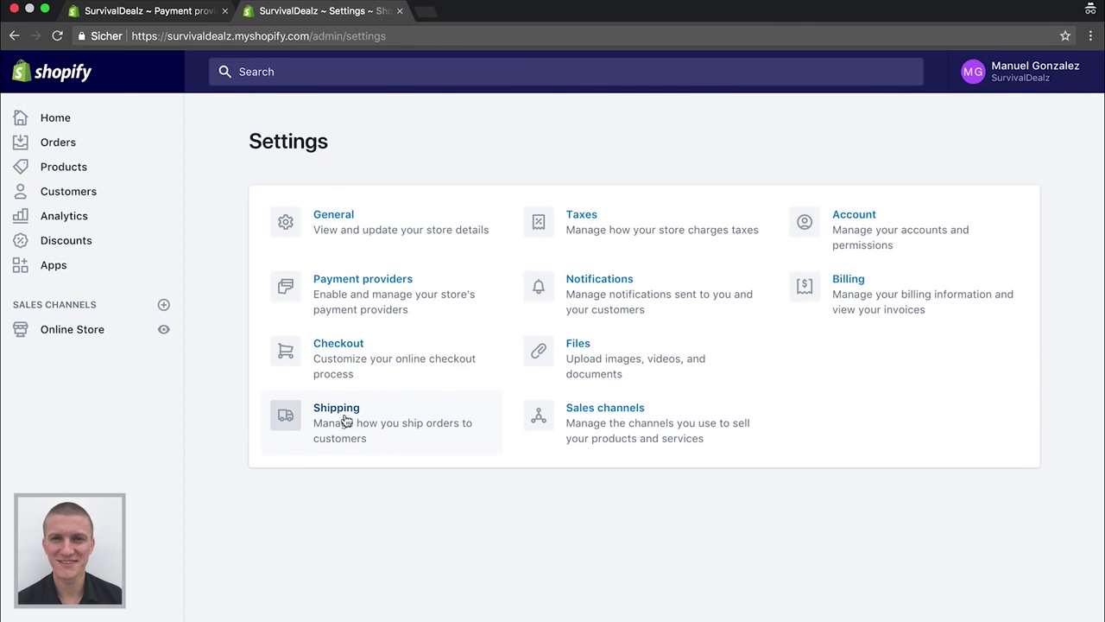
# Open Shipping settings and scroll down to the Domestic and Rest of World zones
pyautogui.click(345, 420)
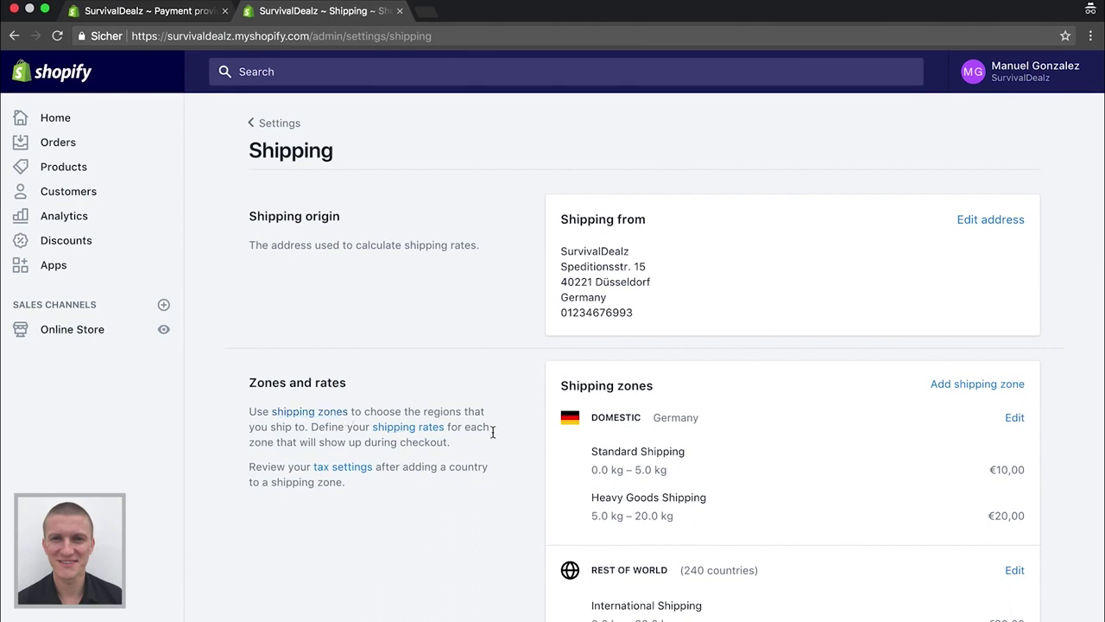
pyautogui.scroll(-2, 492, 432)
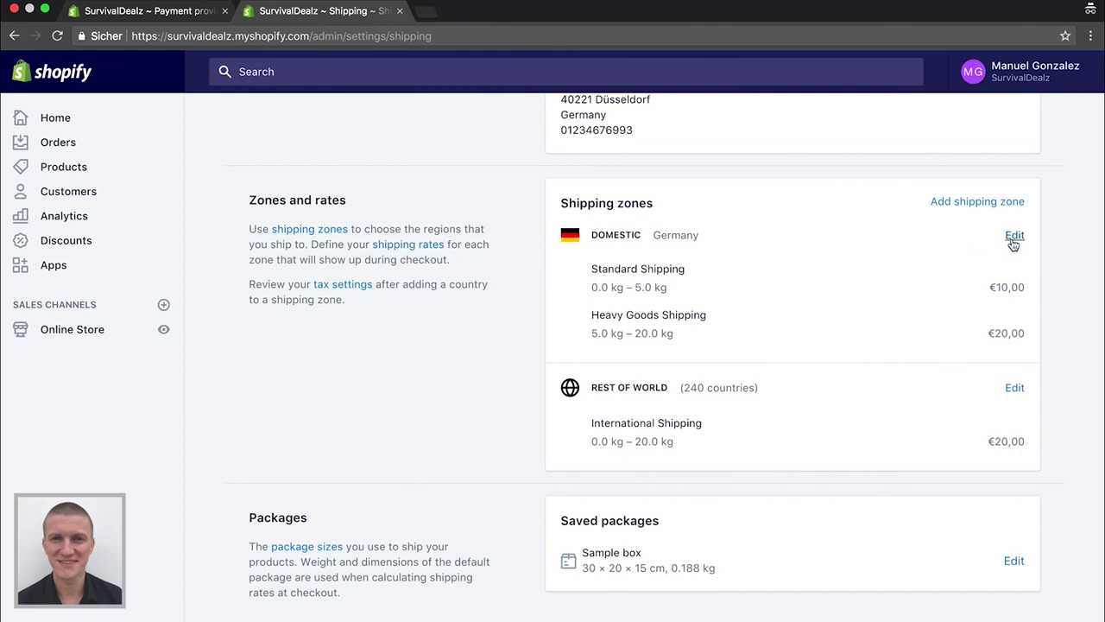
# Edit the Domestic zone and delete its Standard Shipping and Heavy Goods Shipping rates
pyautogui.scroll(2, 1014, 244)
pyautogui.scroll(-2, 1013, 245)
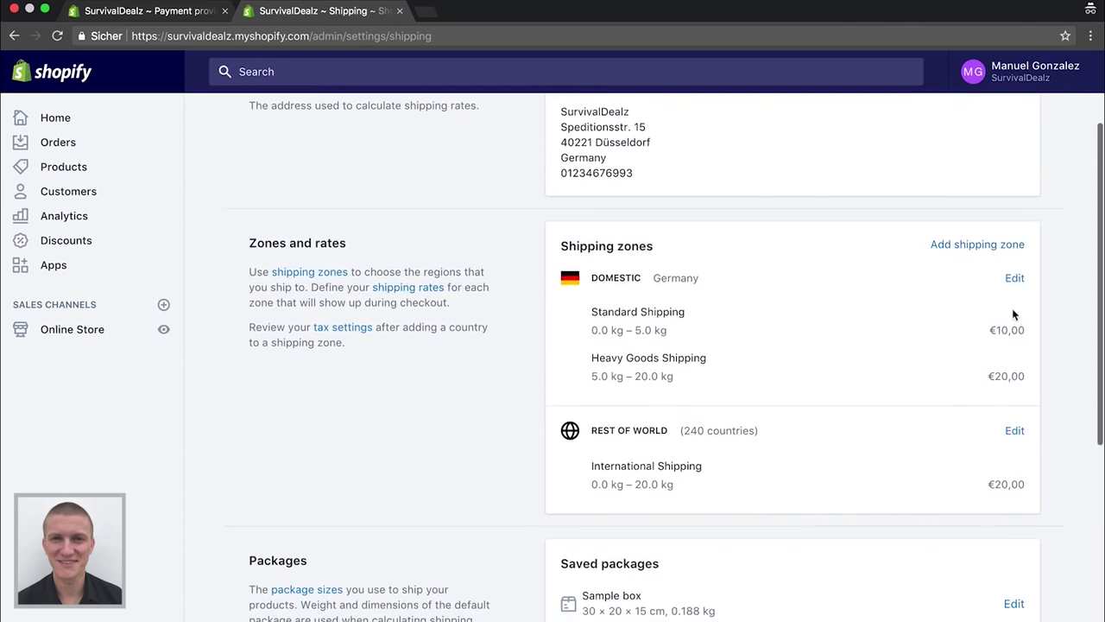
pyautogui.click(1016, 278)
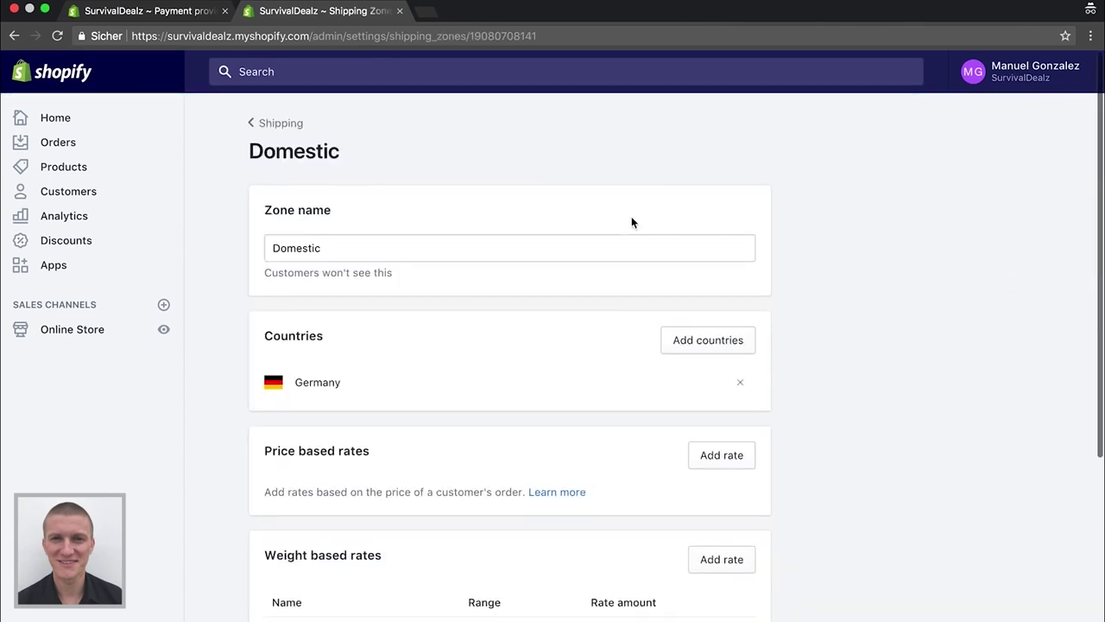
pyautogui.scroll(-2, 451, 383)
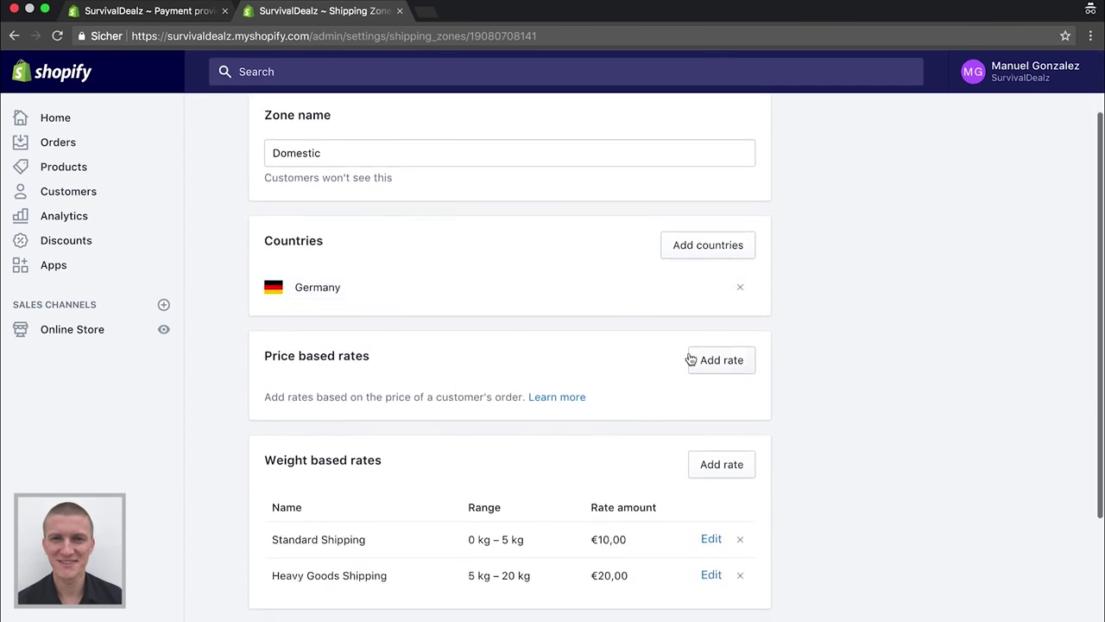
pyautogui.scroll(-3, 685, 361)
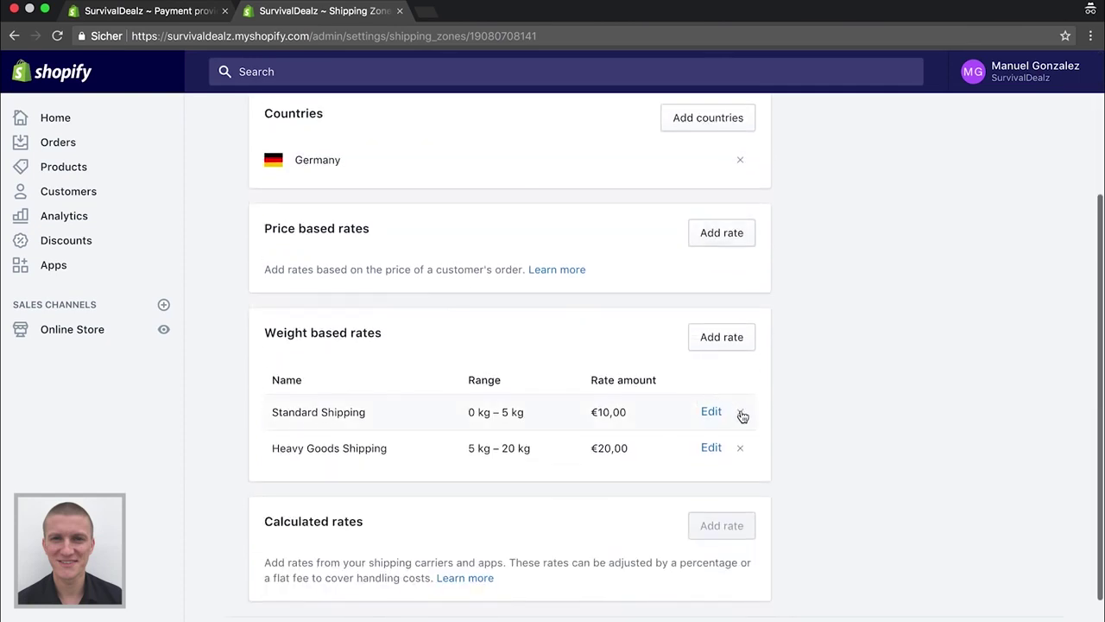
pyautogui.click(740, 413)
pyautogui.click(742, 414)
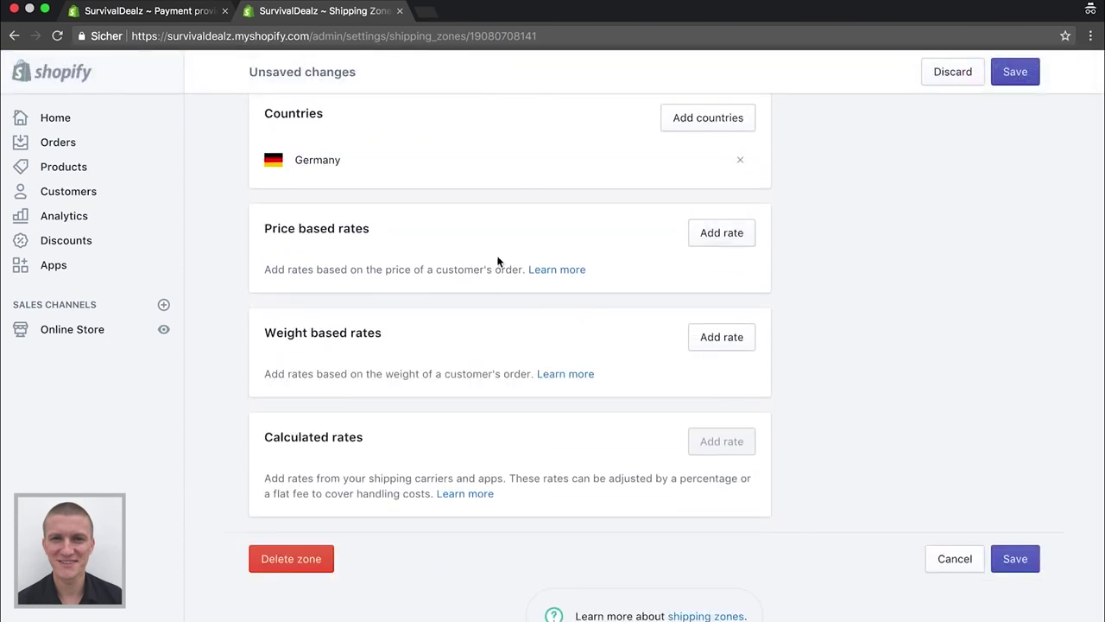
# Add a free price-based rate named 'Kostenloser Versand' to the Domestic zone and save
pyautogui.click(707, 234)
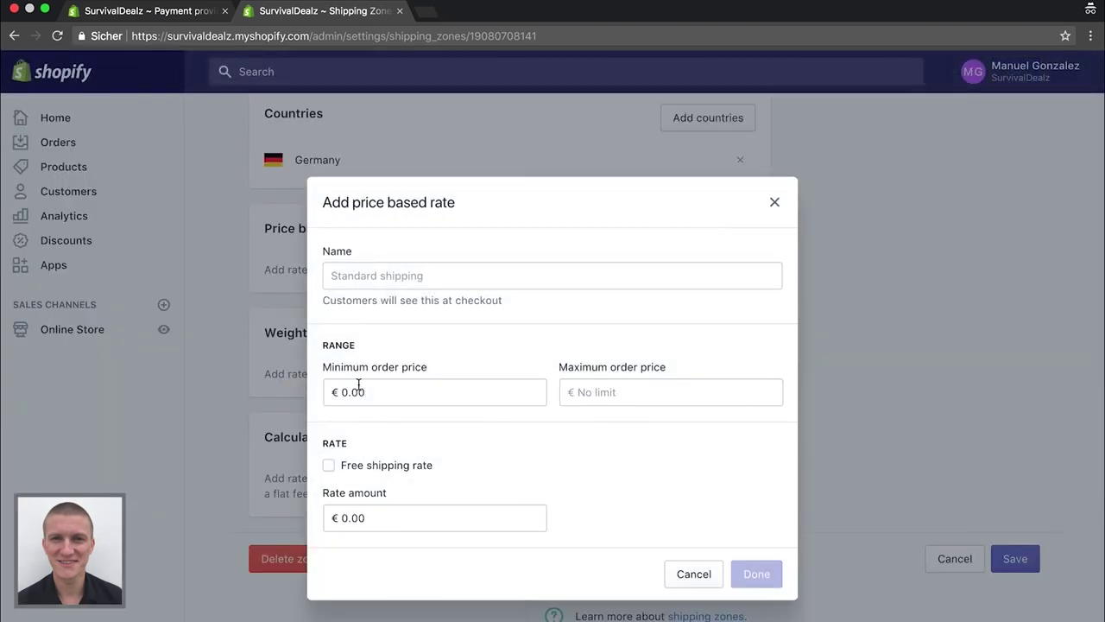
pyautogui.click(368, 277)
pyautogui.write('Kostenloser Versand')
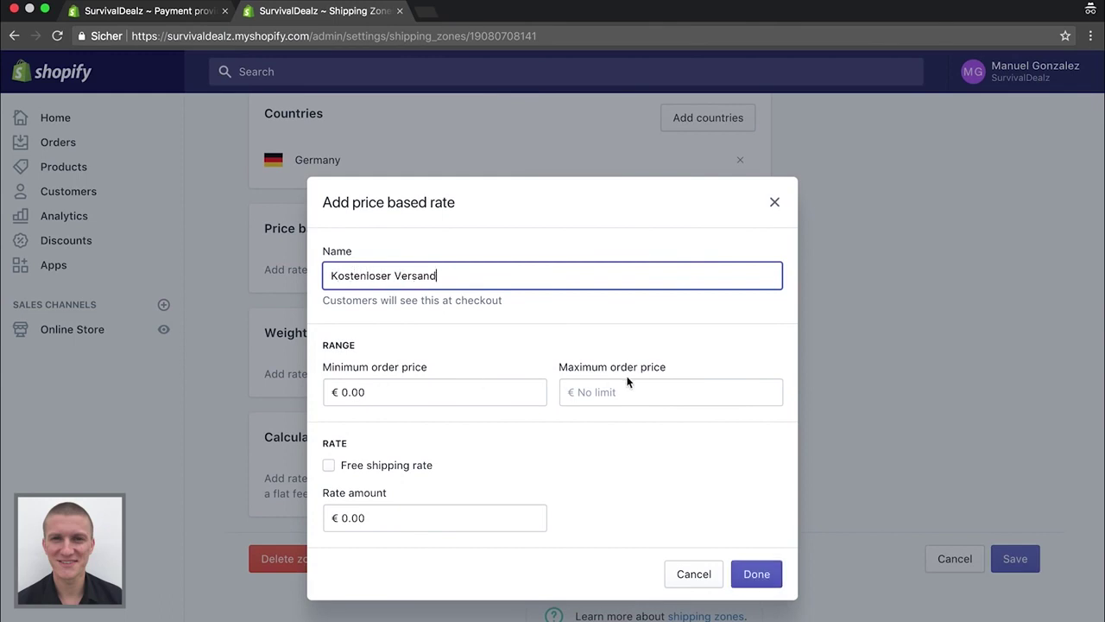
pyautogui.click(334, 464)
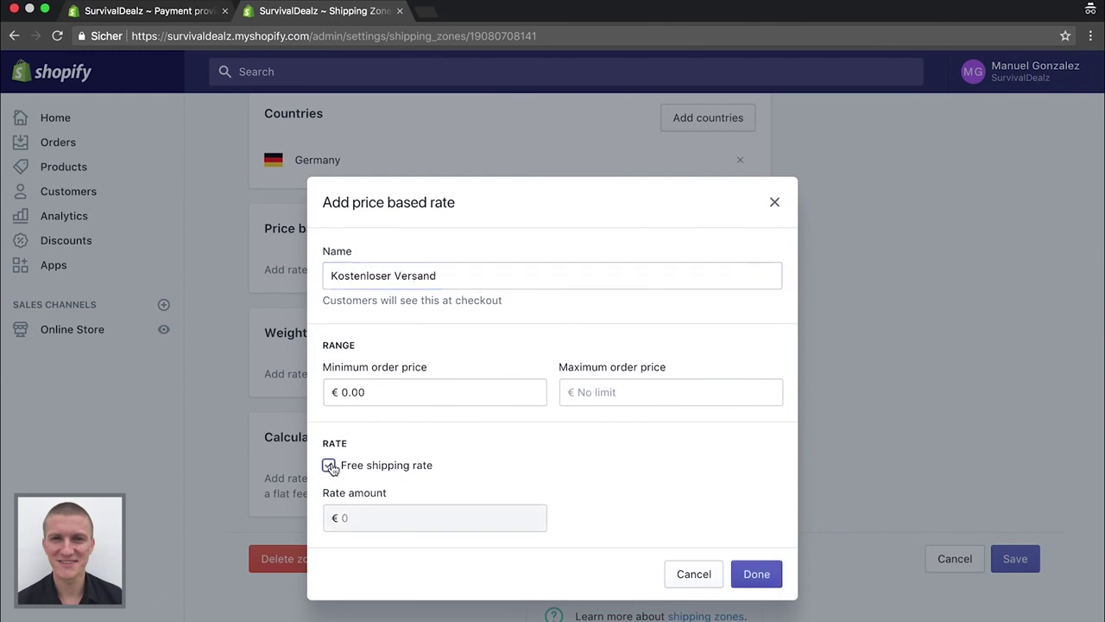
pyautogui.click(732, 572)
pyautogui.click(1016, 73)
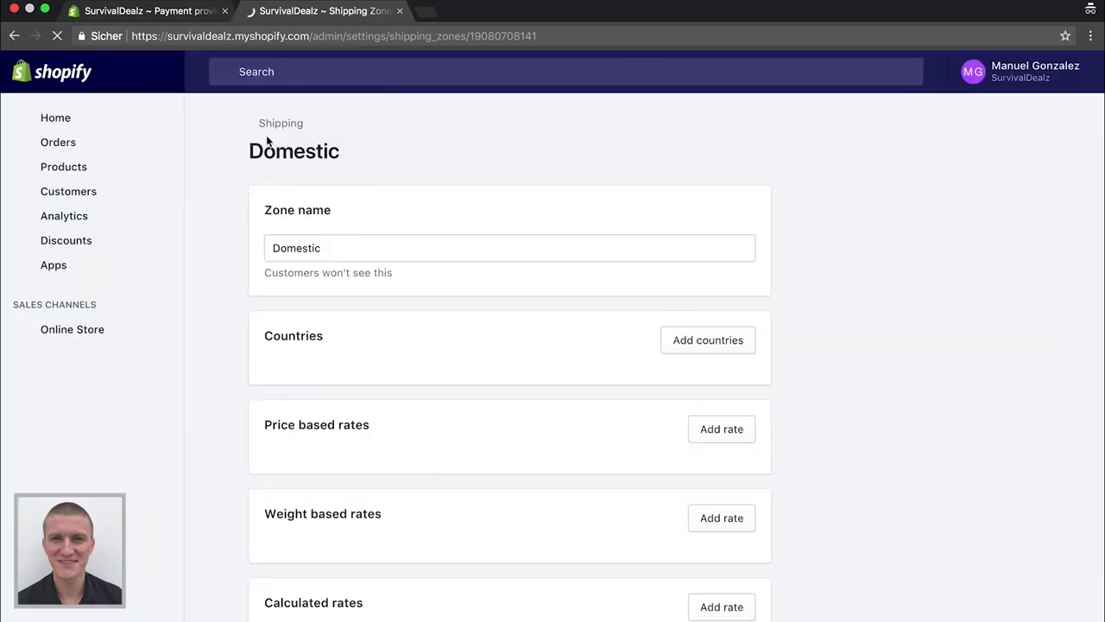
pyautogui.click(273, 126)
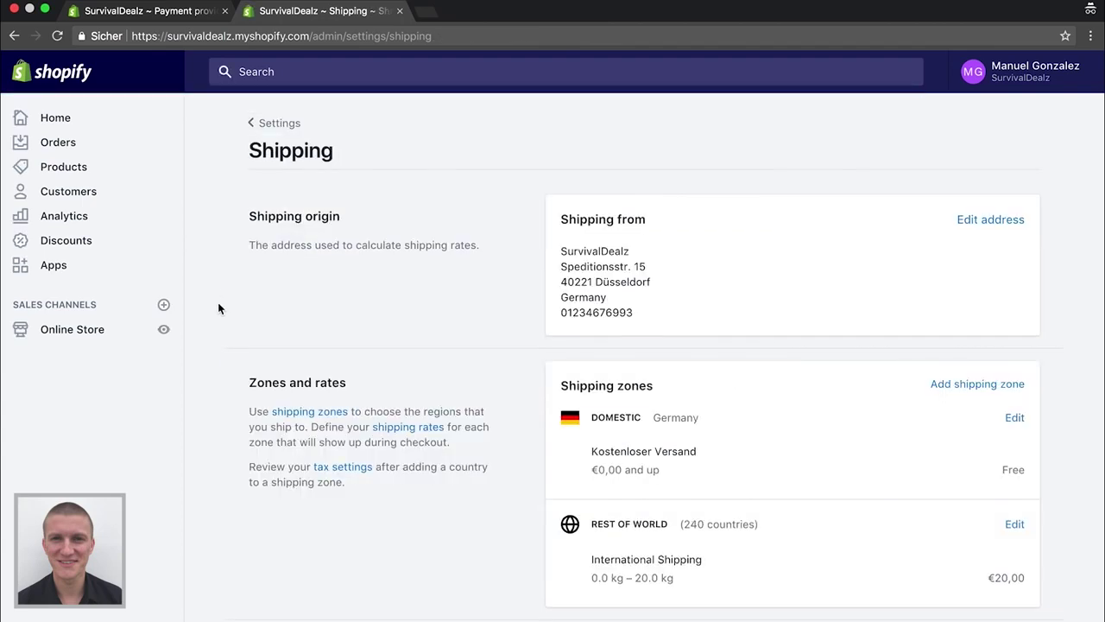
pyautogui.scroll(-2, 458, 358)
# Edit the Rest of World zone to view its €20 International Shipping weight-based rate
pyautogui.click(1015, 352)
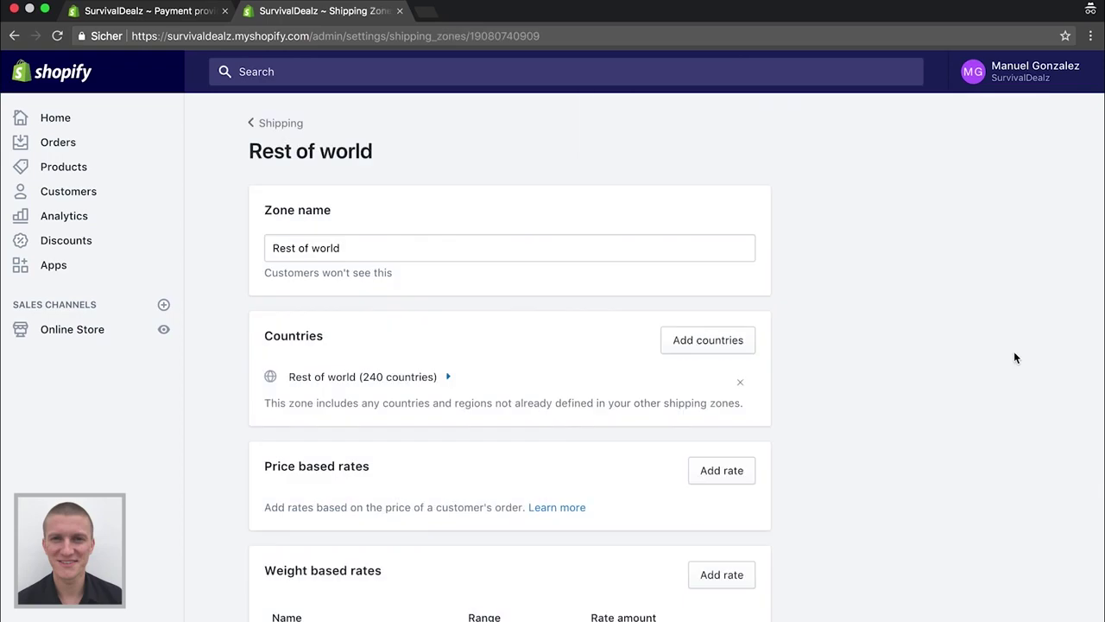
pyautogui.scroll(-4, 864, 346)
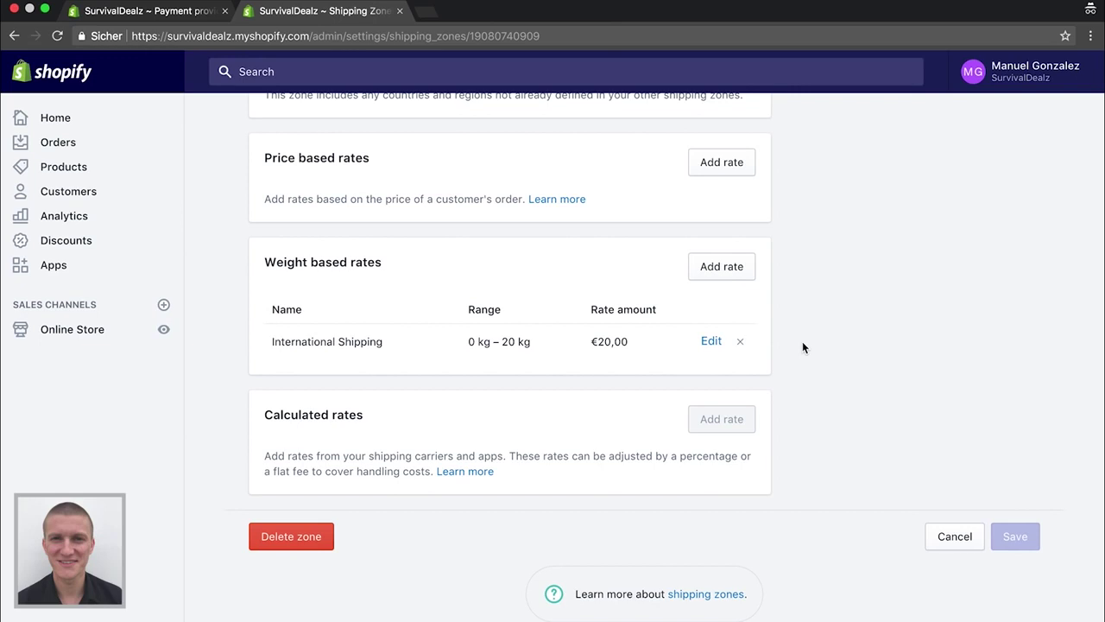
# Replace the €20 weight-based rate with a free price-based rate named 'Kostenloser Versand'
pyautogui.click(744, 345)
pyautogui.click(700, 267)
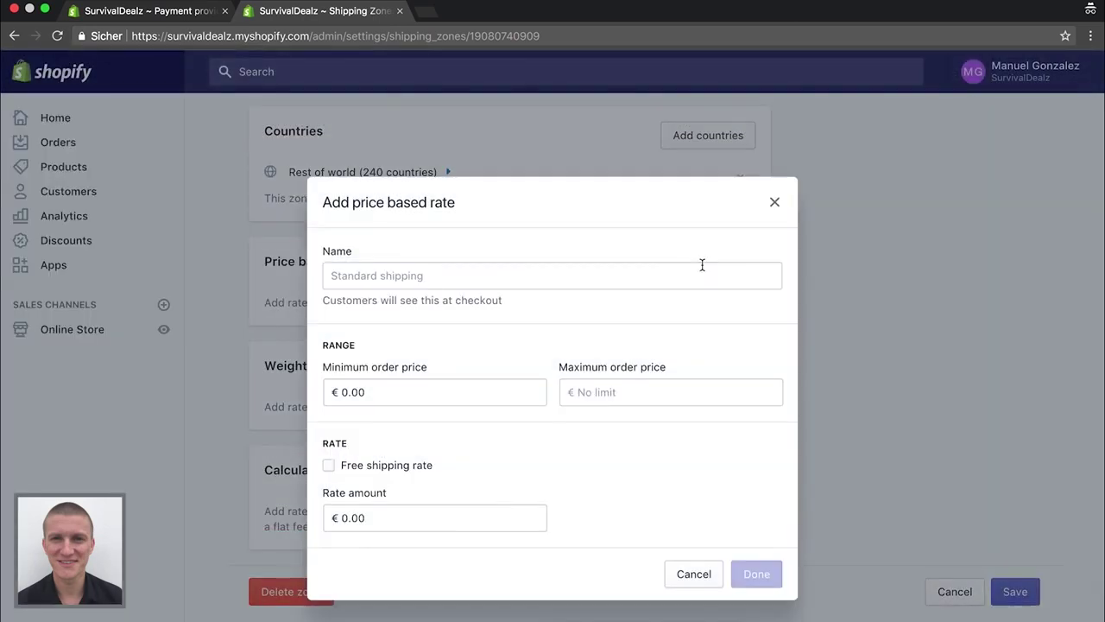
pyautogui.click(439, 279)
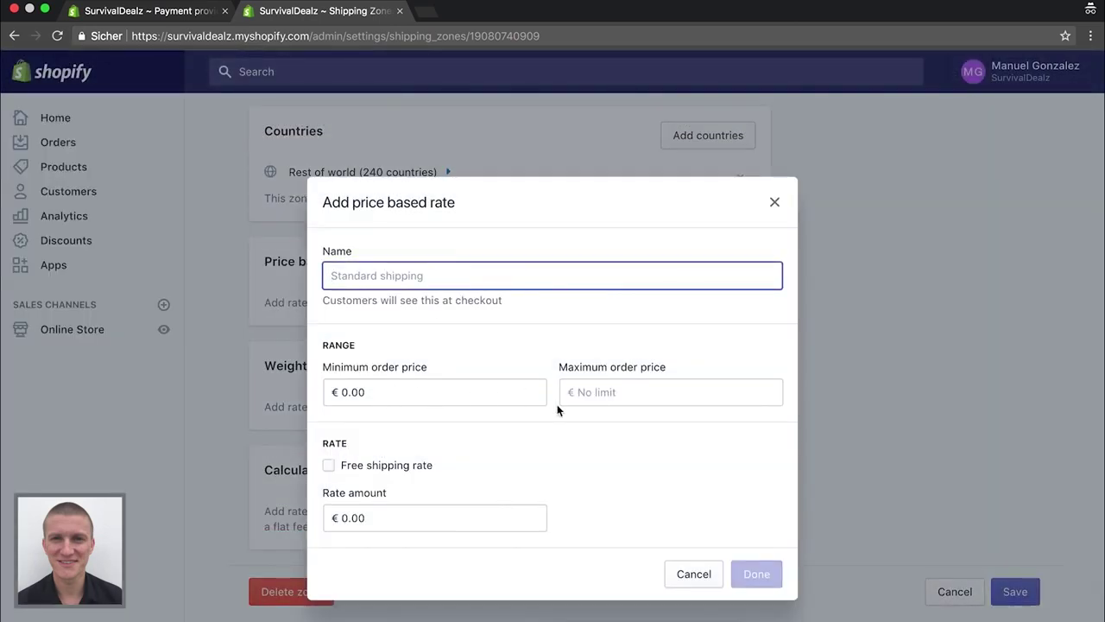
pyautogui.click(329, 466)
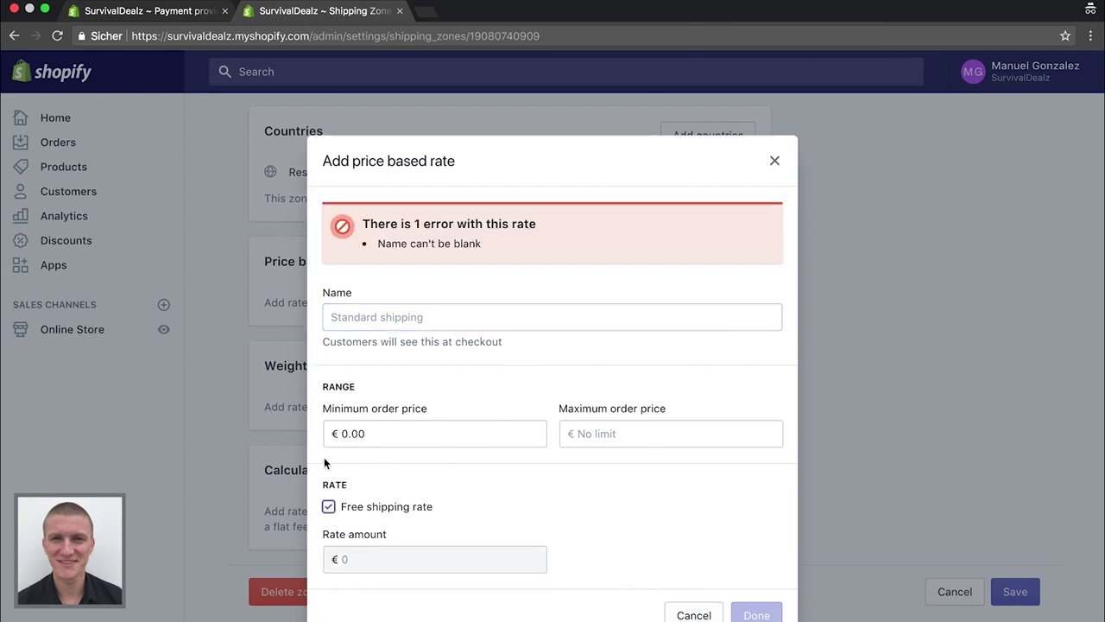
pyautogui.click(550, 318)
pyautogui.write('Kostenloser Versand')
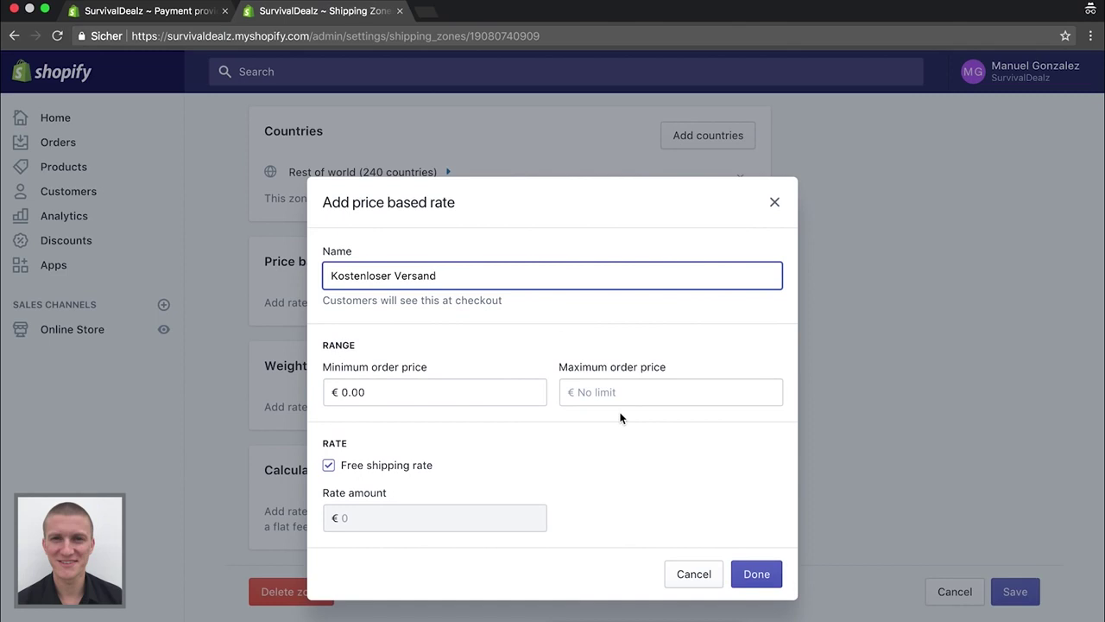
pyautogui.click(755, 574)
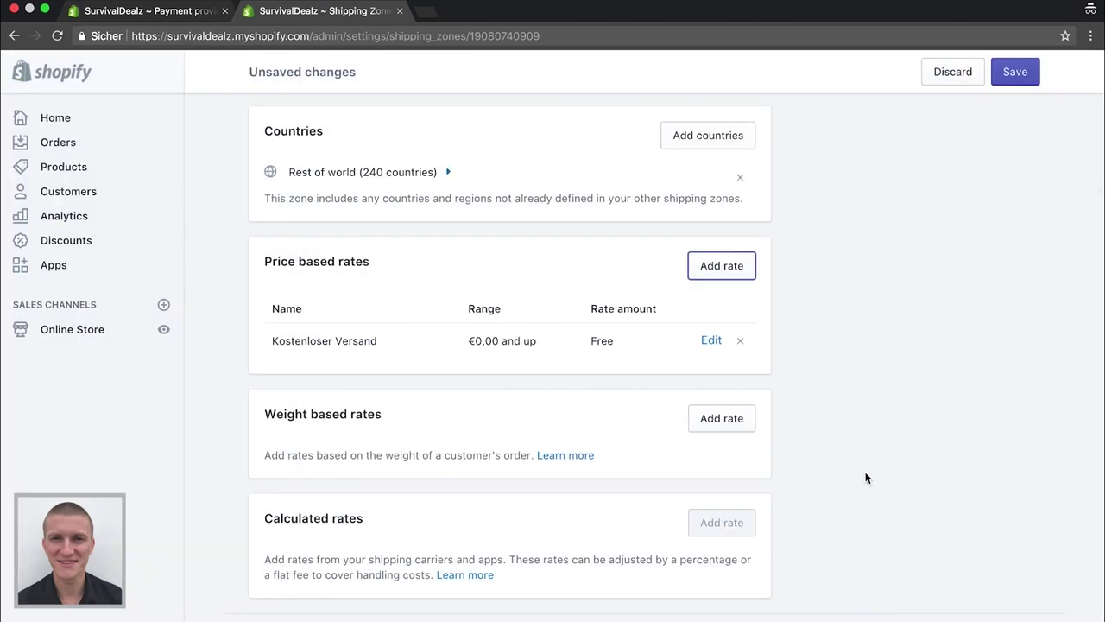
# Save the Rest of World zone and return to the Shipping settings page
pyautogui.scroll(-1, 846, 396)
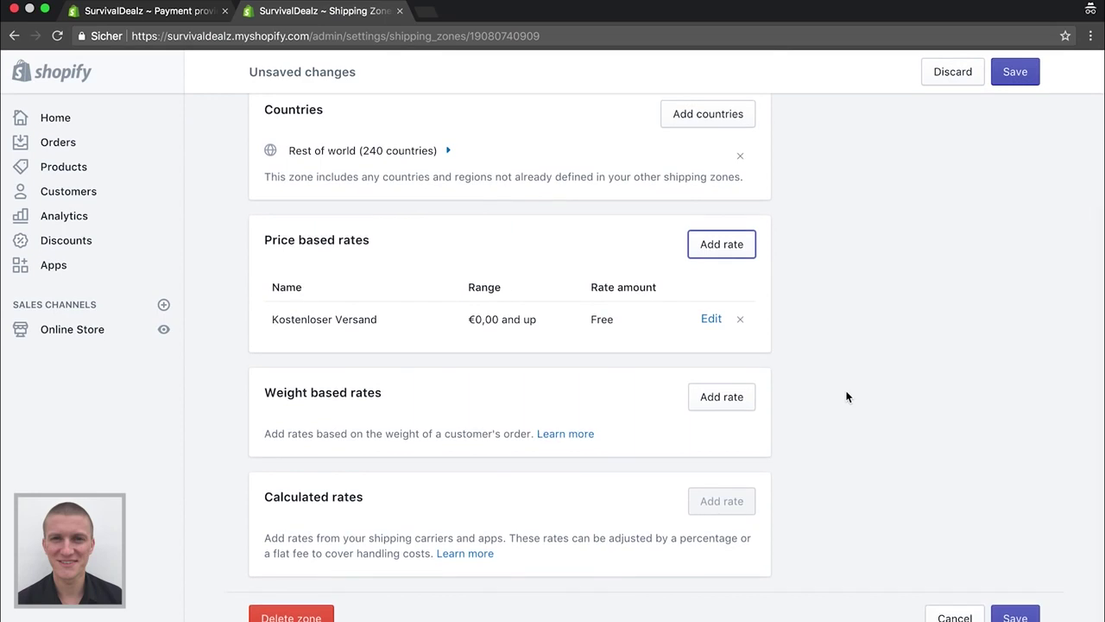
pyautogui.scroll(-3, 846, 396)
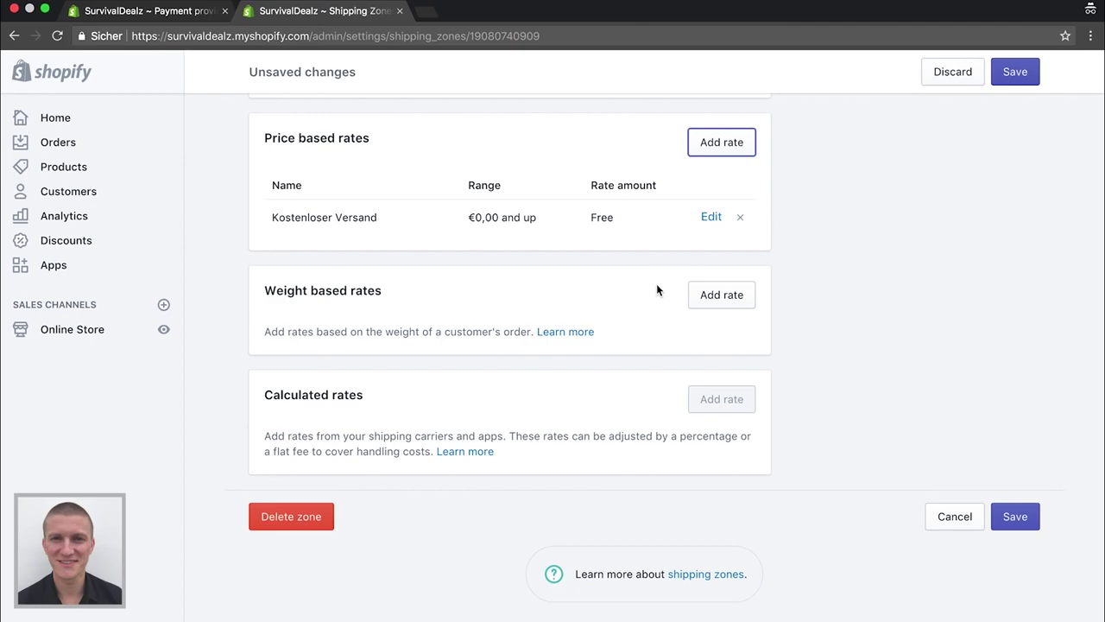
pyautogui.scroll(4, 632, 302)
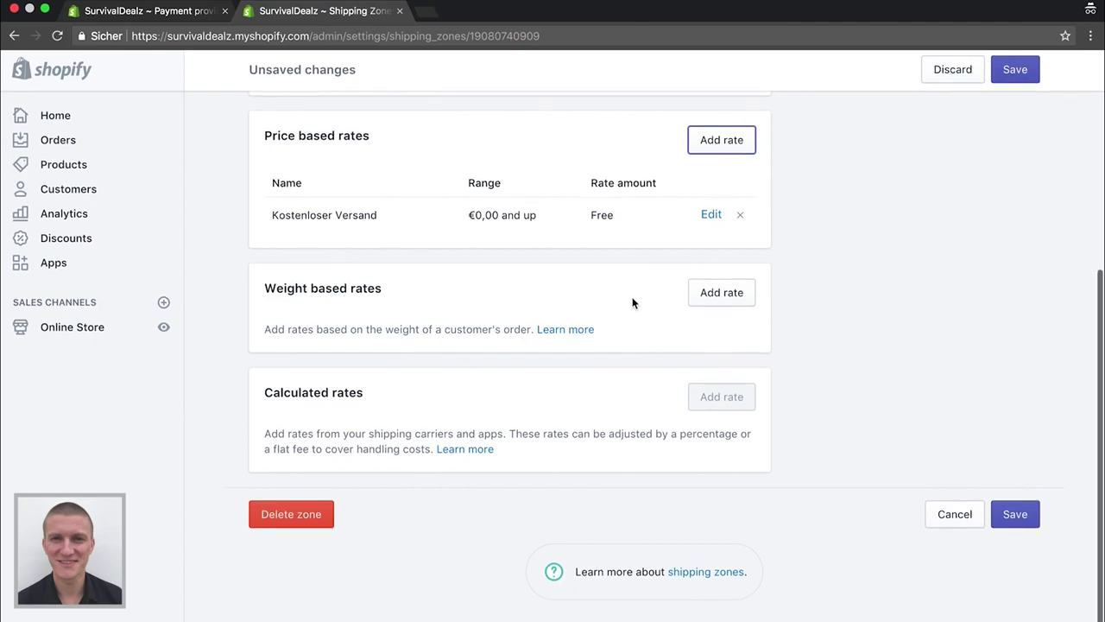
pyautogui.scroll(-8, 634, 302)
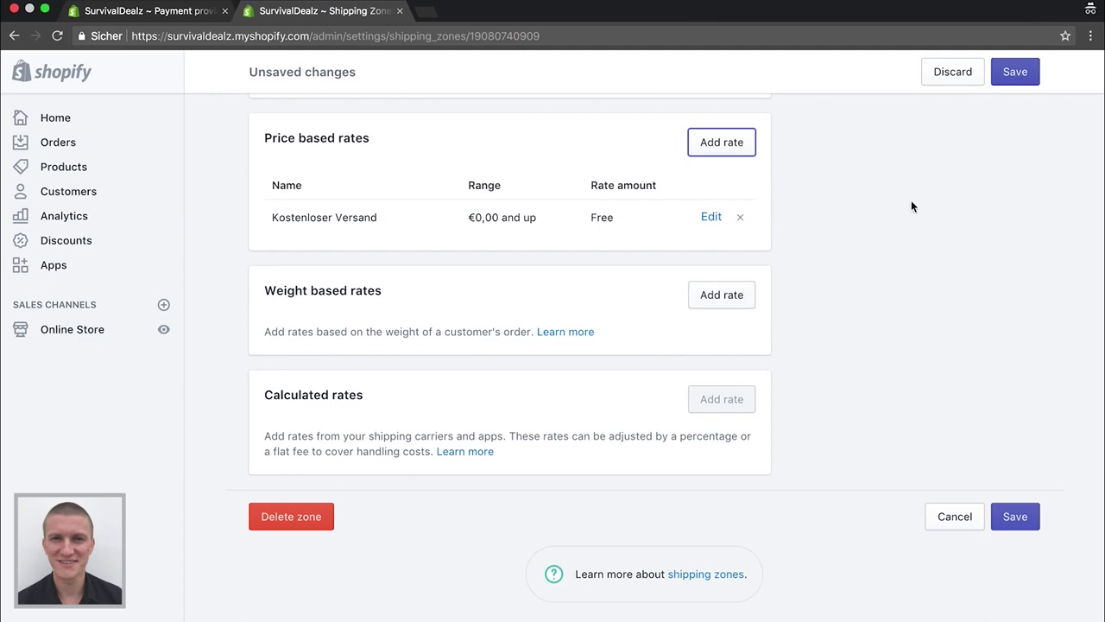
pyautogui.click(1016, 76)
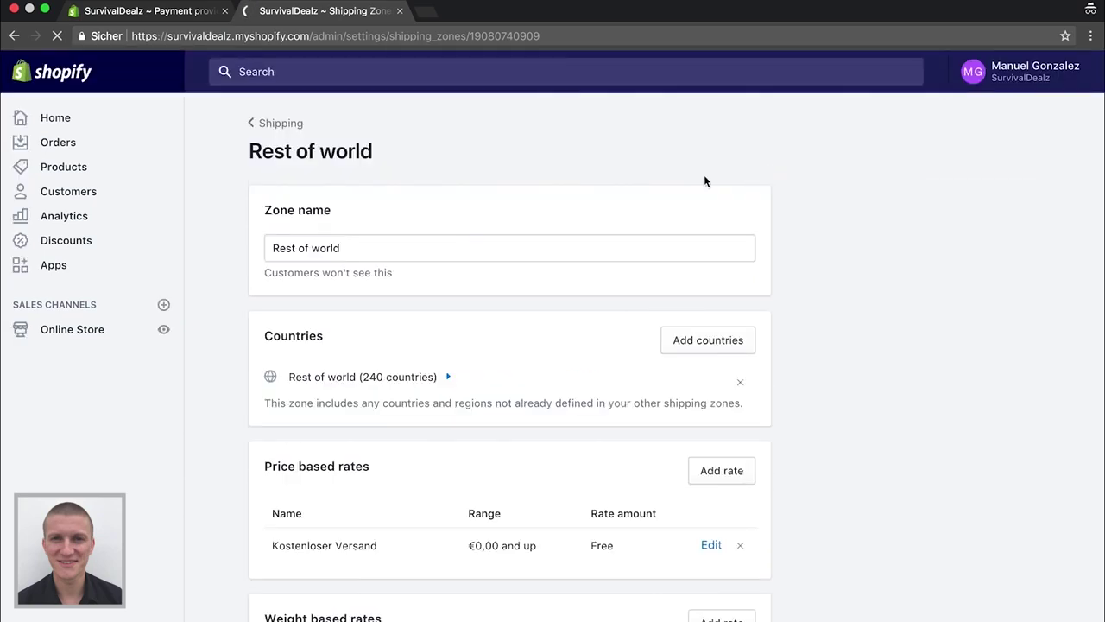
pyautogui.click(280, 127)
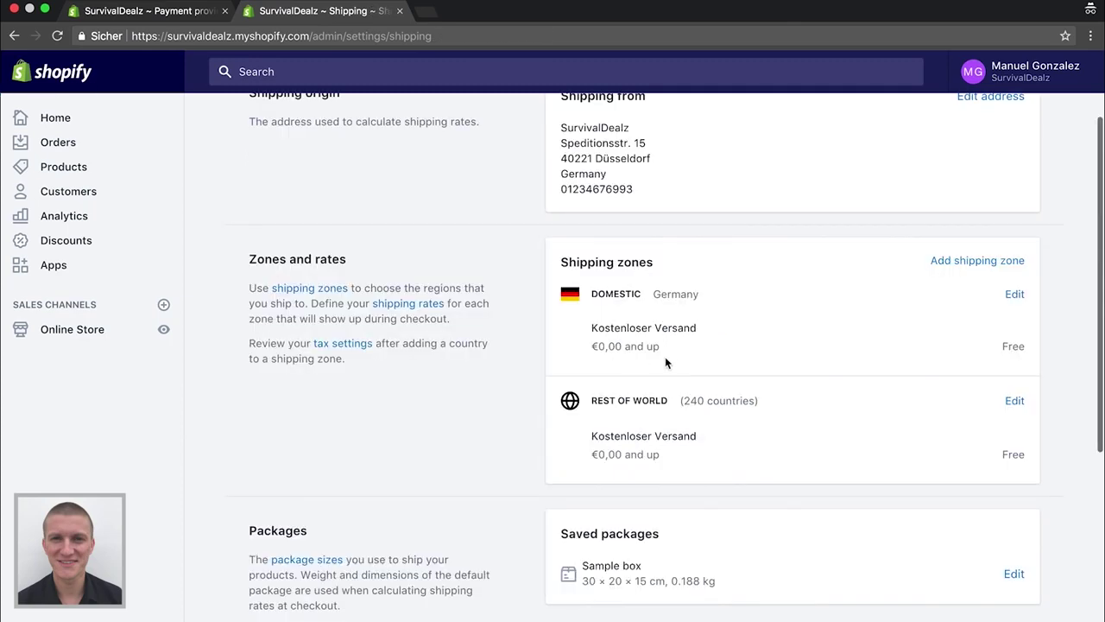
# Change the Sample box package weight from 0.188 to 0 kg, save, and return to Settings
pyautogui.scroll(-5, 903, 456)
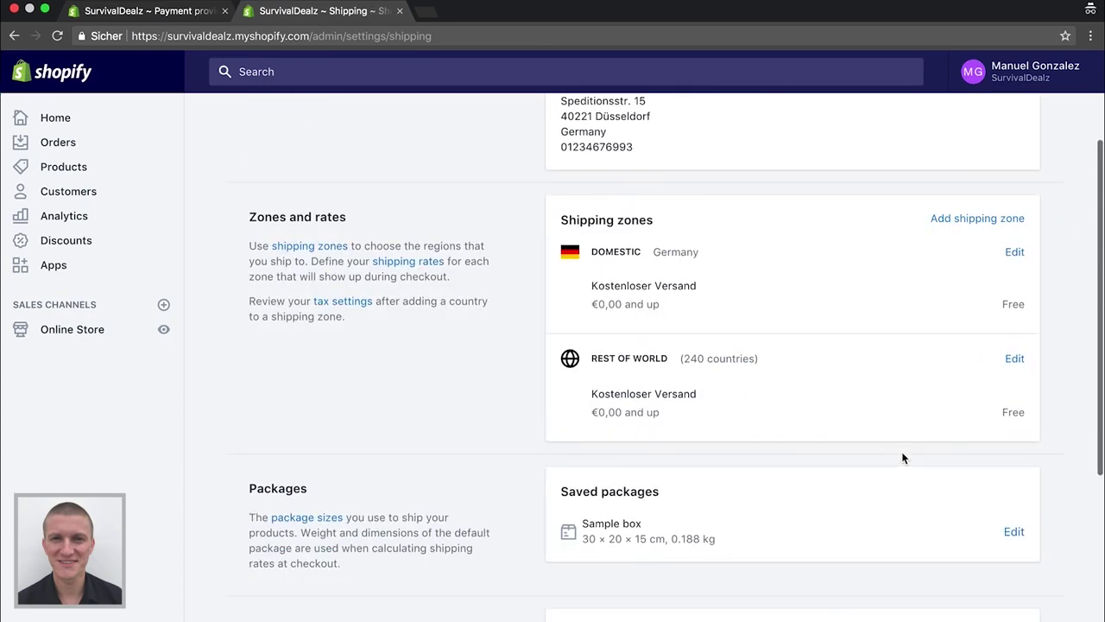
pyautogui.click(1014, 278)
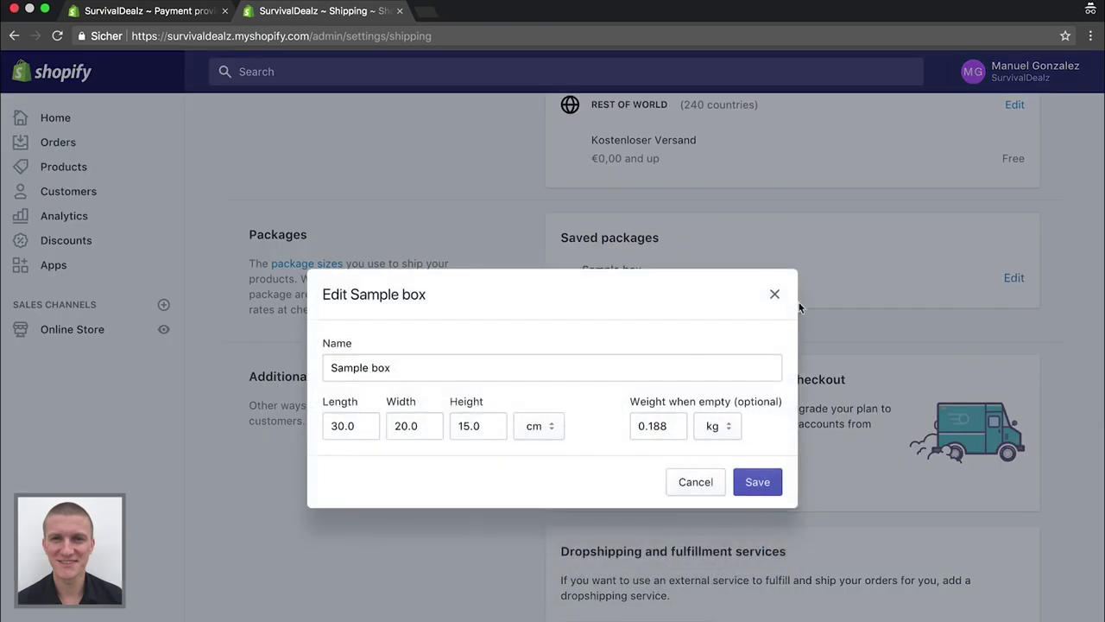
pyautogui.click(678, 418)
pyautogui.doubleClick(678, 418)
pyautogui.write('0')
pyautogui.click(760, 484)
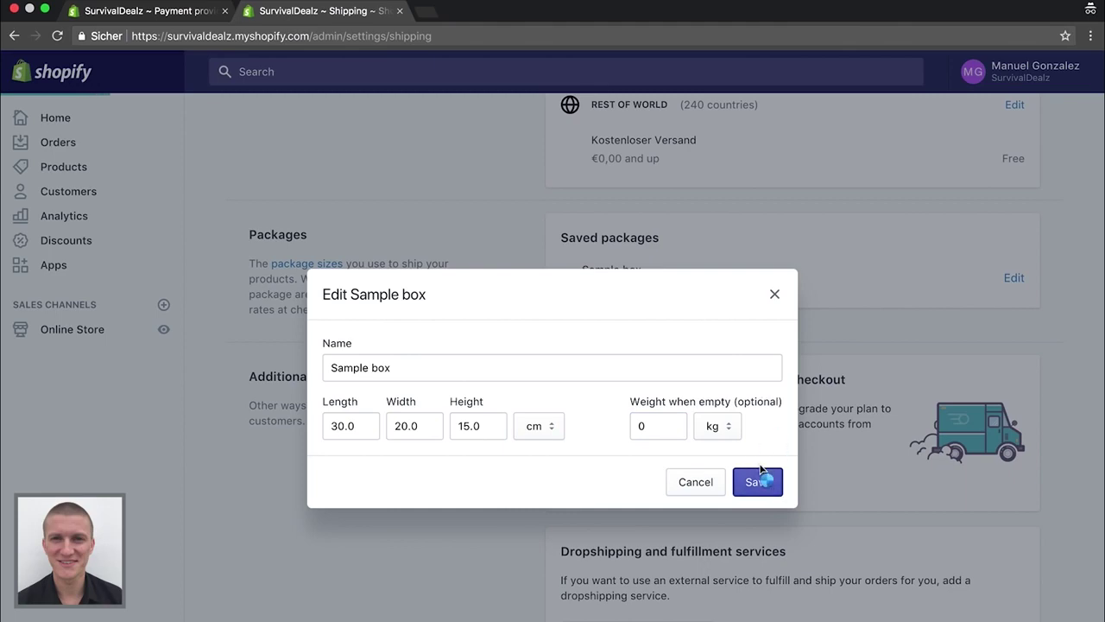
pyautogui.click(773, 296)
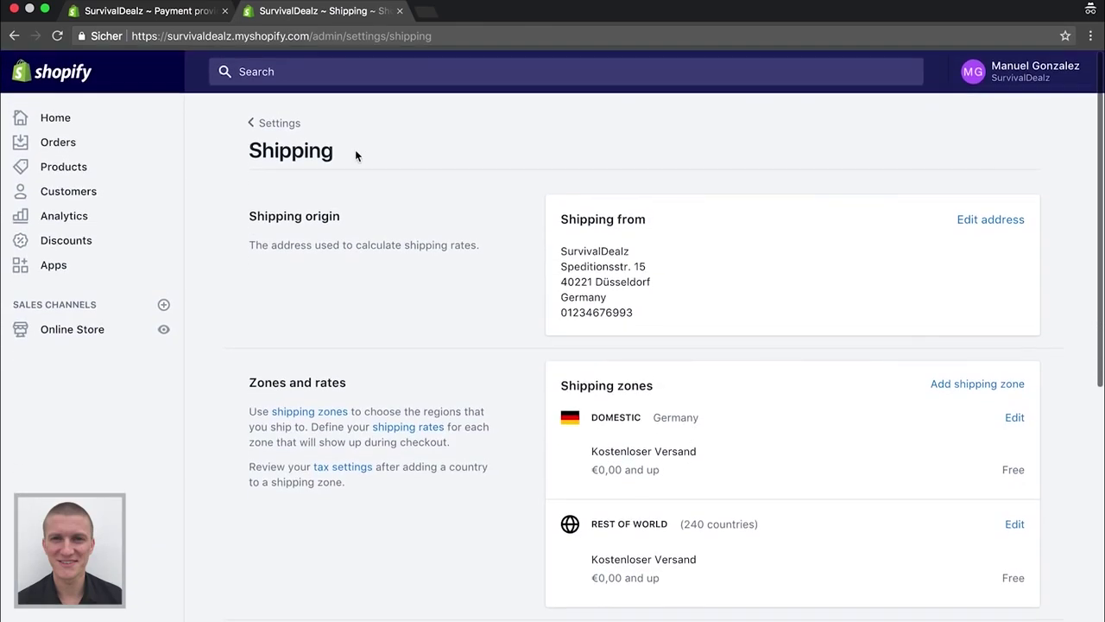
pyautogui.click(276, 124)
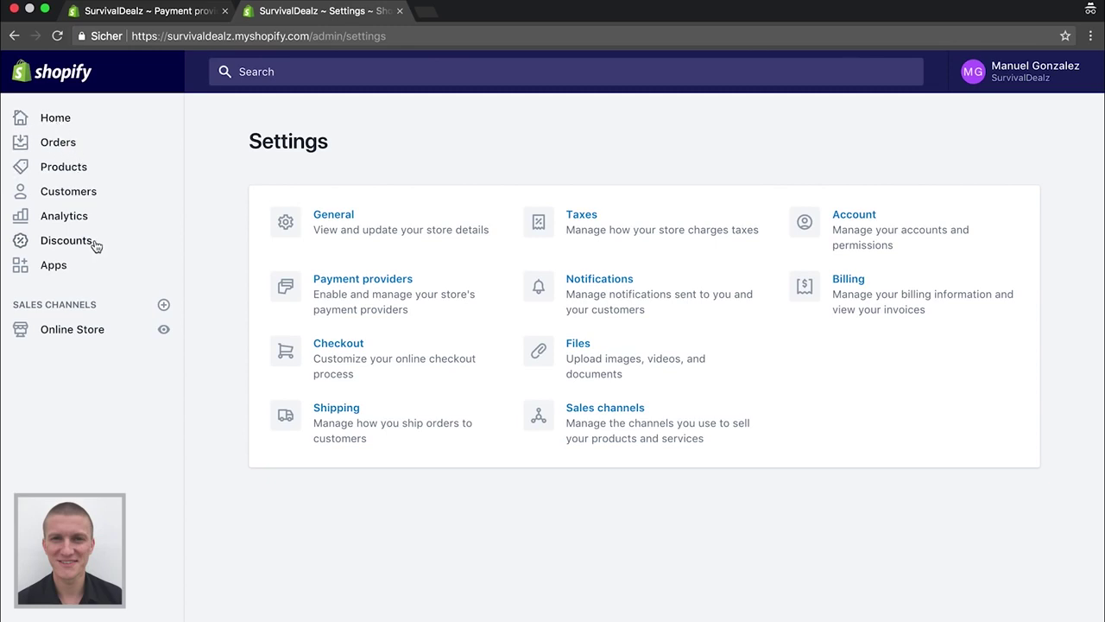
# Go from the Home dashboard to Online Store Themes, showing Debut as current theme
pyautogui.click(61, 122)
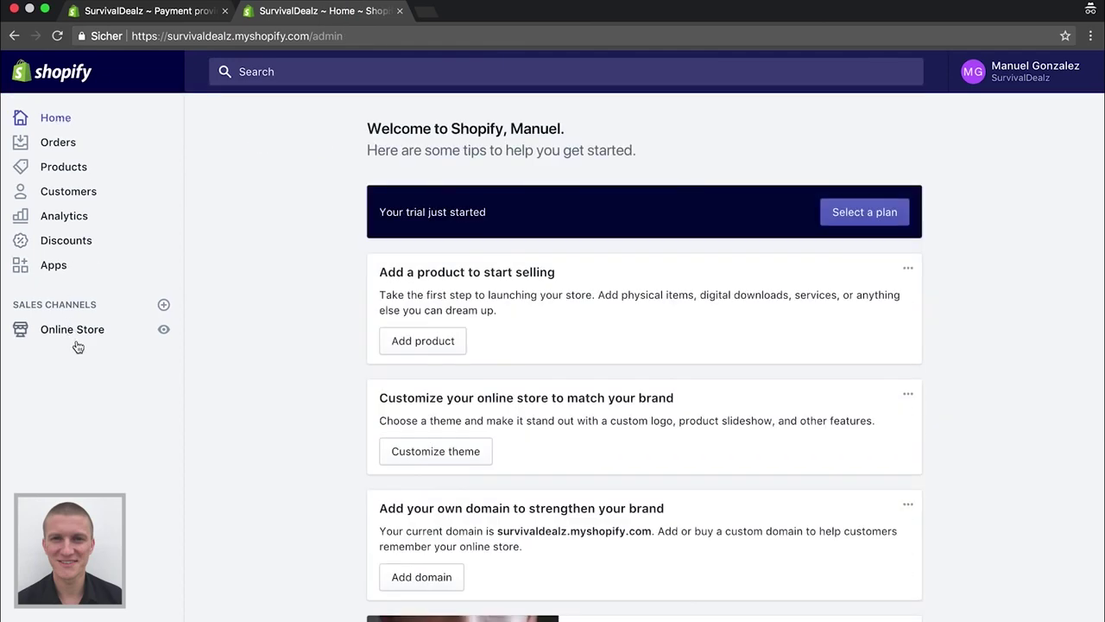
pyautogui.scroll(-2, 198, 386)
pyautogui.scroll(2, 198, 387)
pyautogui.click(72, 329)
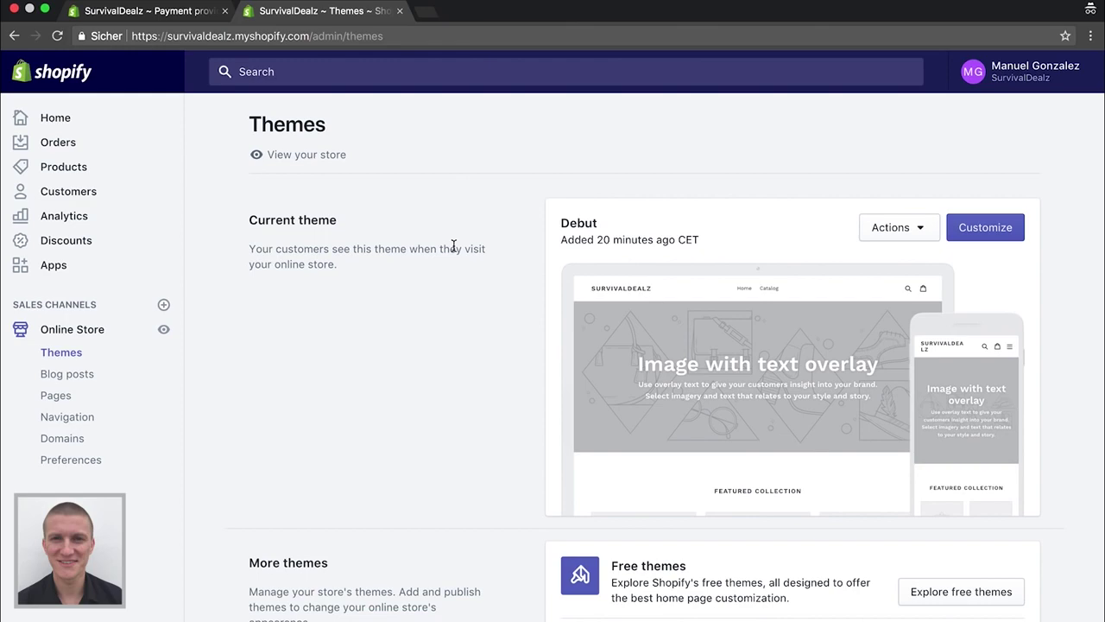
pyautogui.scroll(-3, 454, 248)
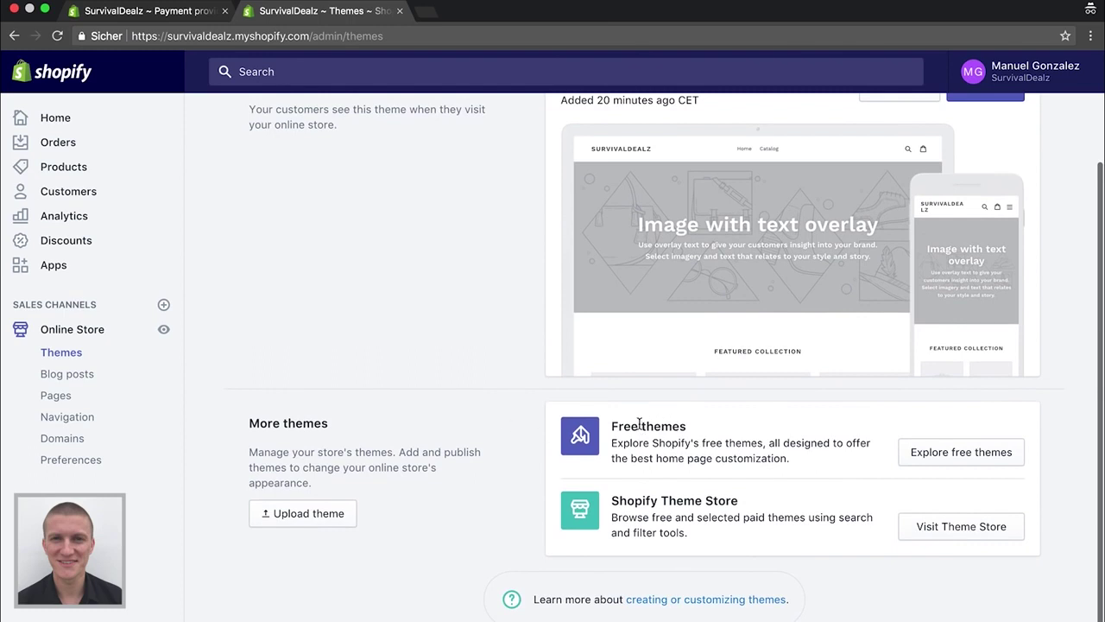
# Choose Brooklyn from the free themes and add it with the Classic style
pyautogui.click(950, 452)
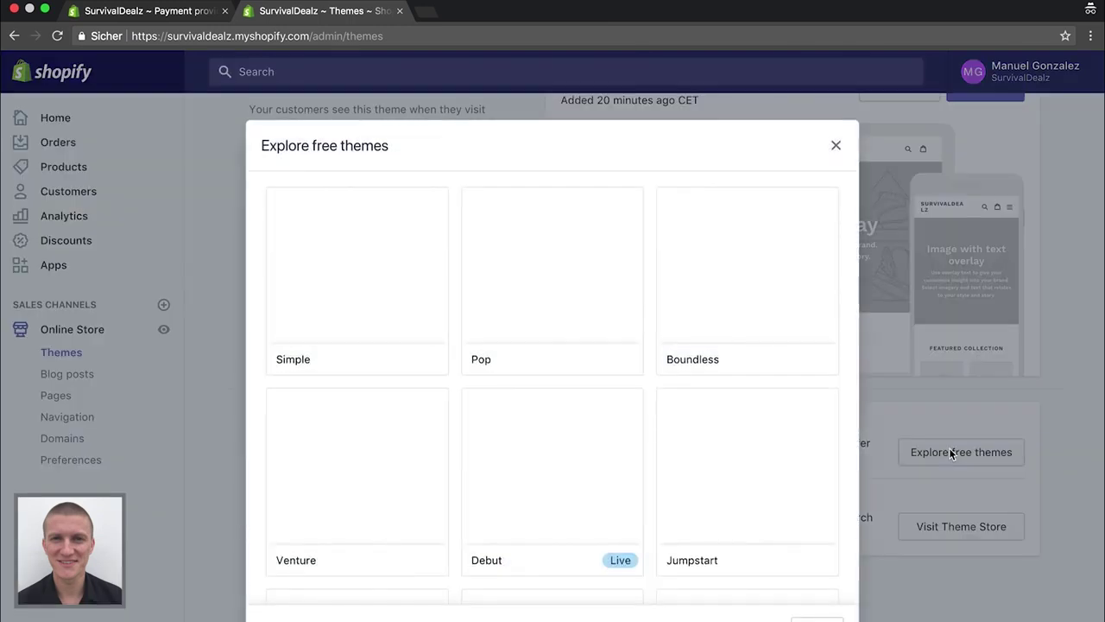
pyautogui.scroll(-5, 700, 422)
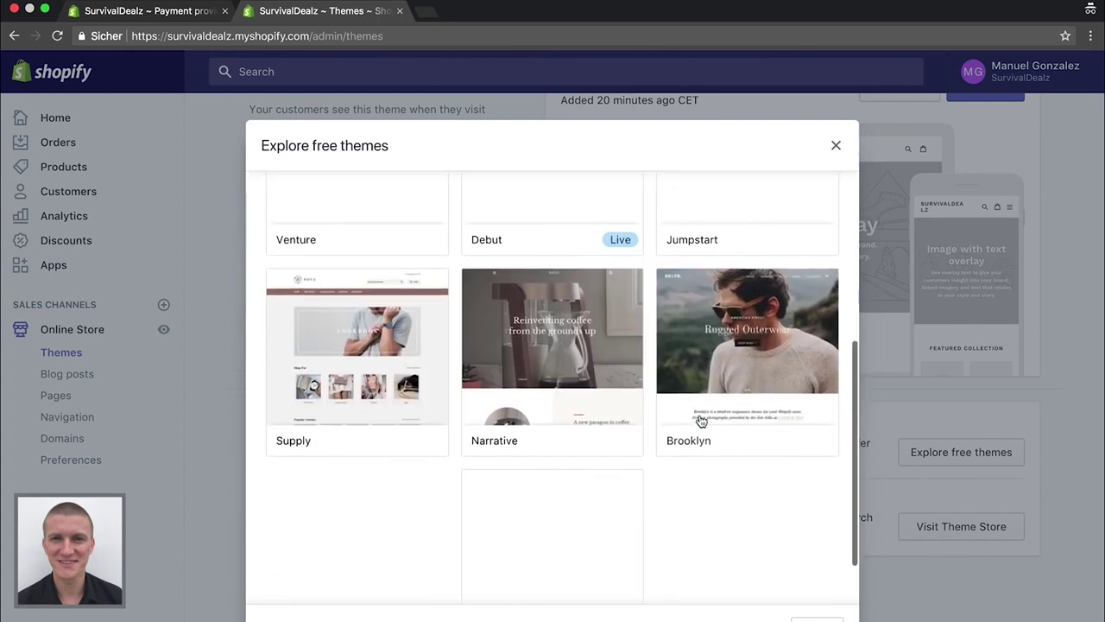
pyautogui.scroll(-2, 597, 393)
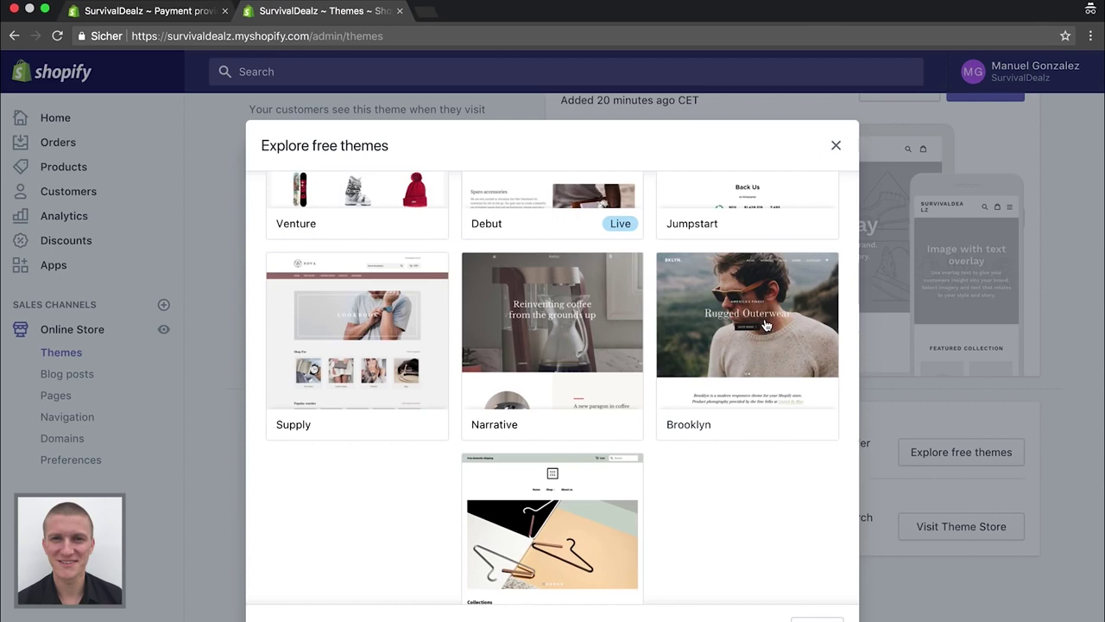
pyautogui.click(766, 324)
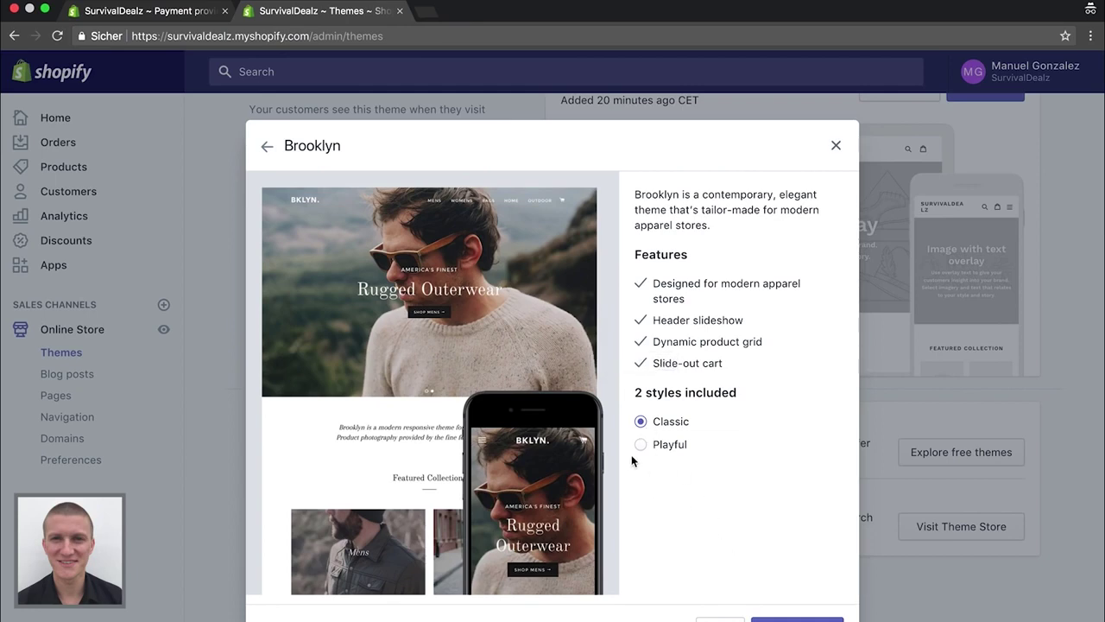
pyautogui.click(640, 444)
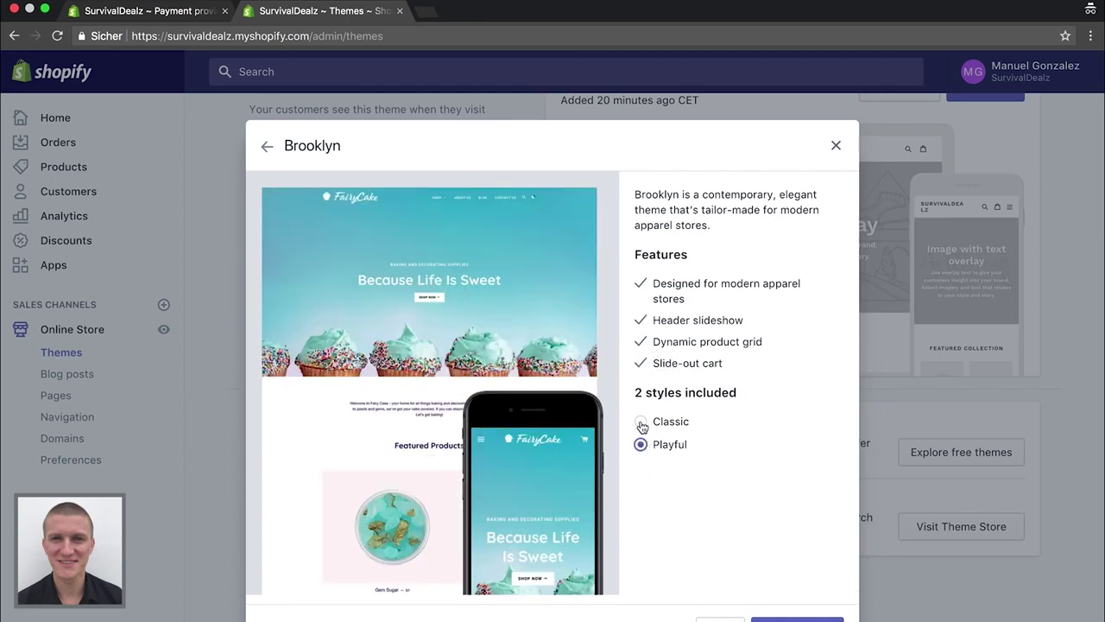
pyautogui.click(641, 422)
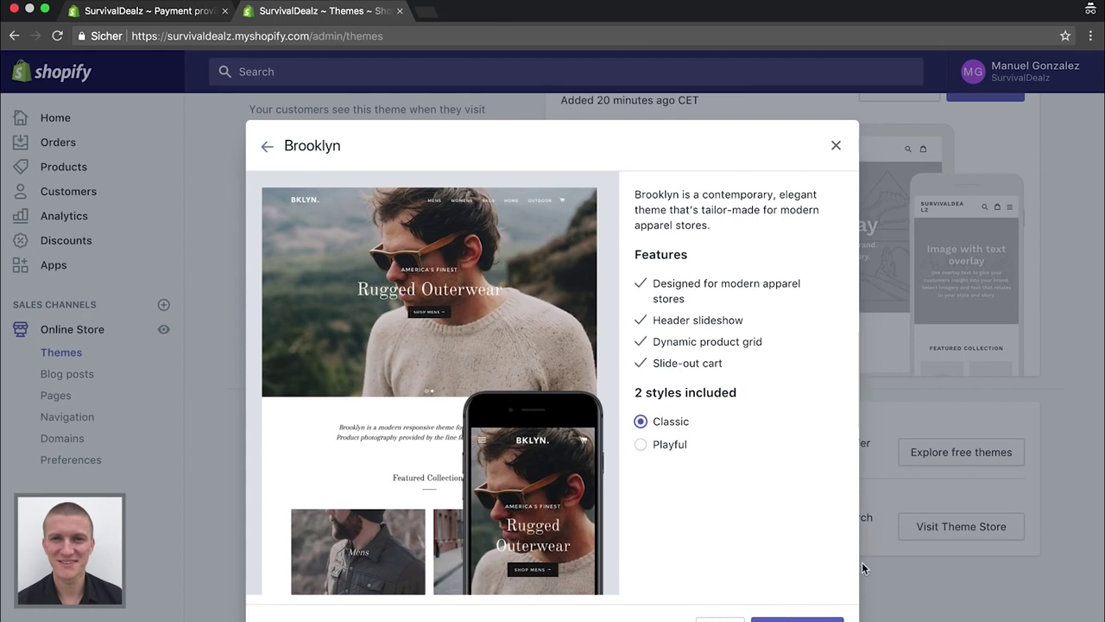
pyautogui.click(797, 618)
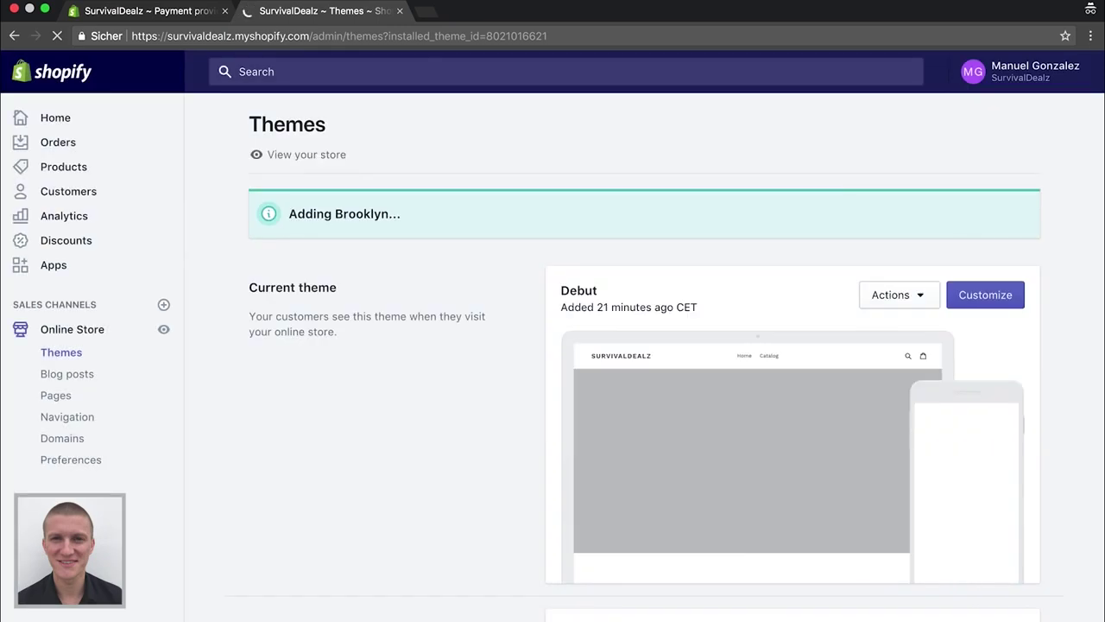
# Publish the Brooklyn theme as the live theme, replacing Debut
pyautogui.scroll(-5, 654, 439)
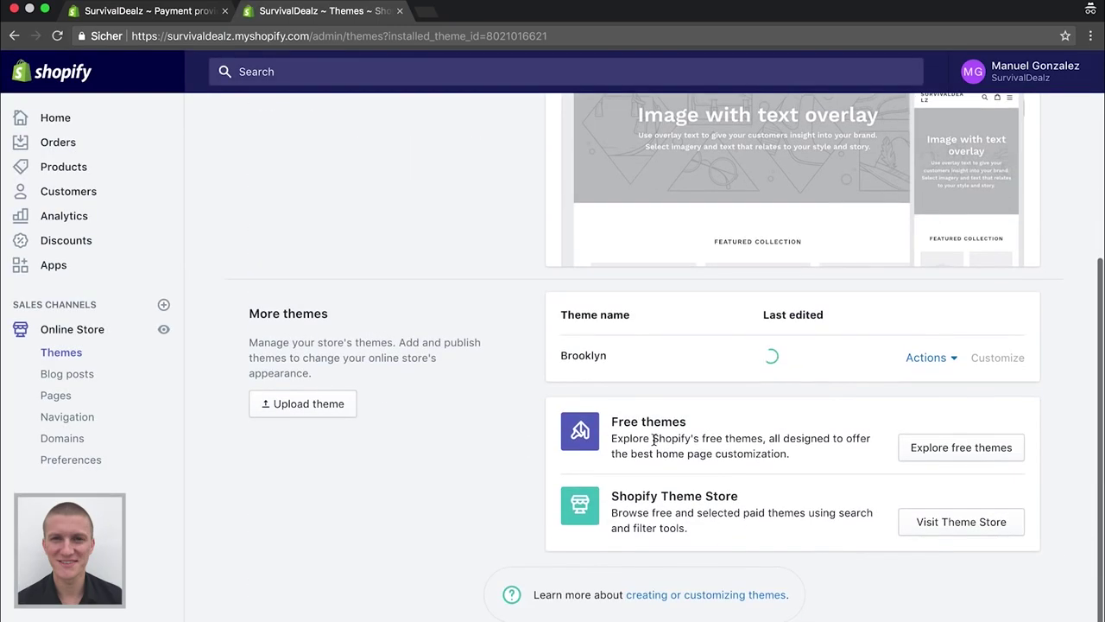
pyautogui.scroll(-1, 653, 439)
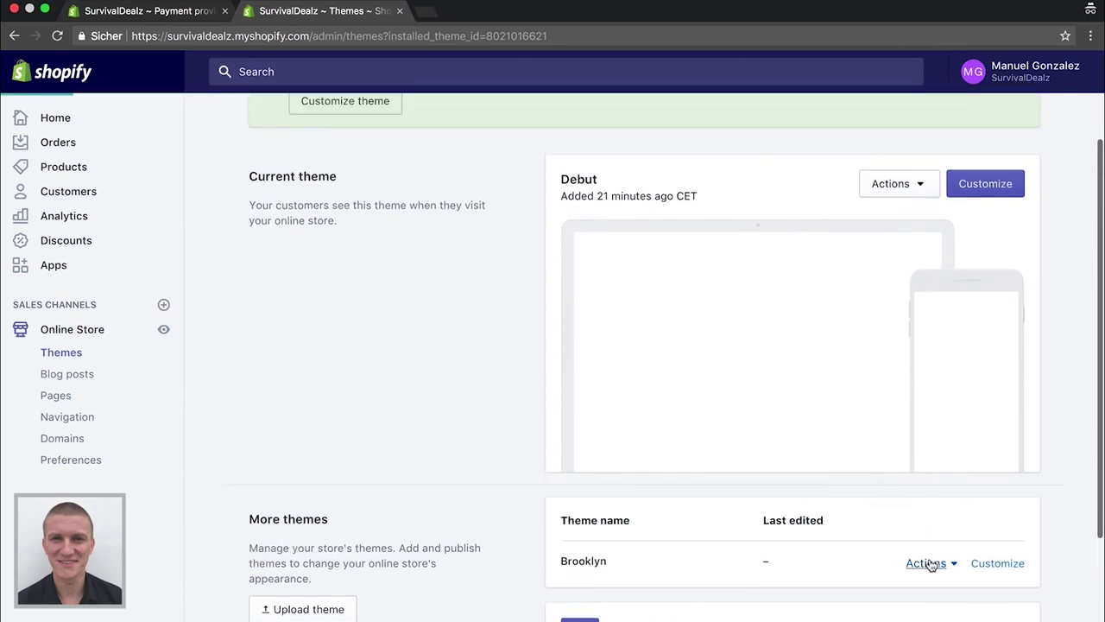
pyautogui.click(930, 564)
pyautogui.click(930, 564)
pyautogui.click(929, 564)
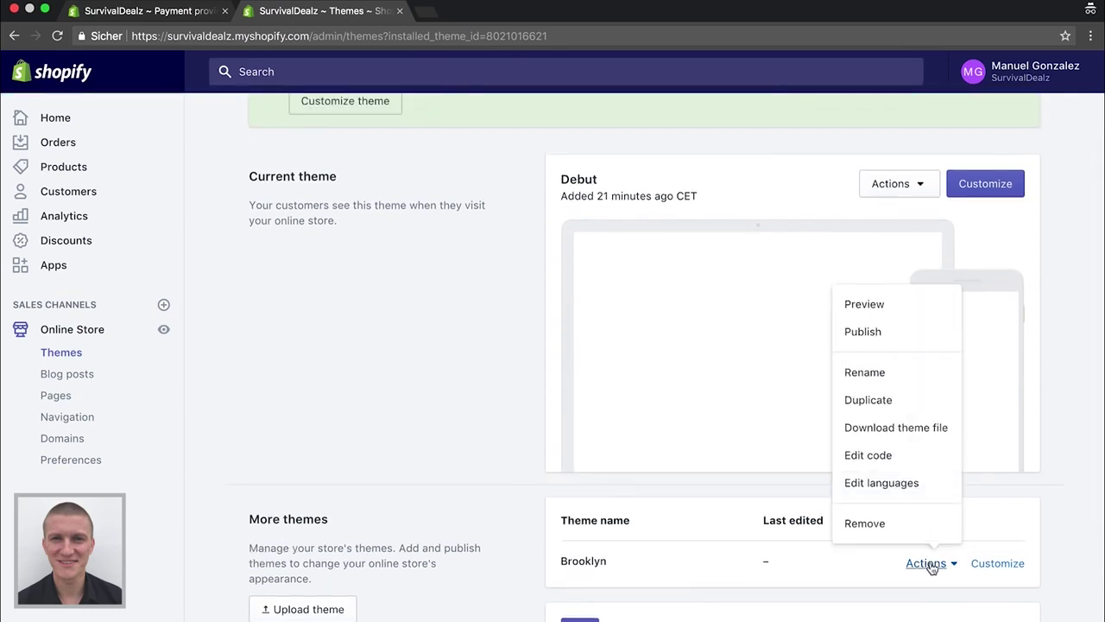
pyautogui.click(892, 368)
pyautogui.click(924, 560)
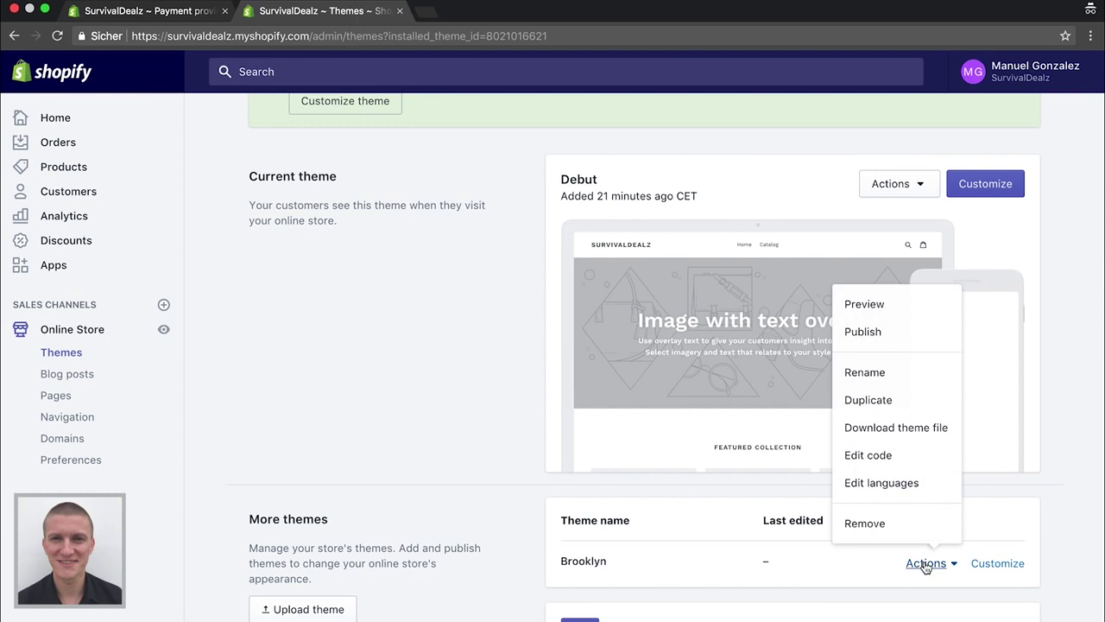
pyautogui.click(863, 332)
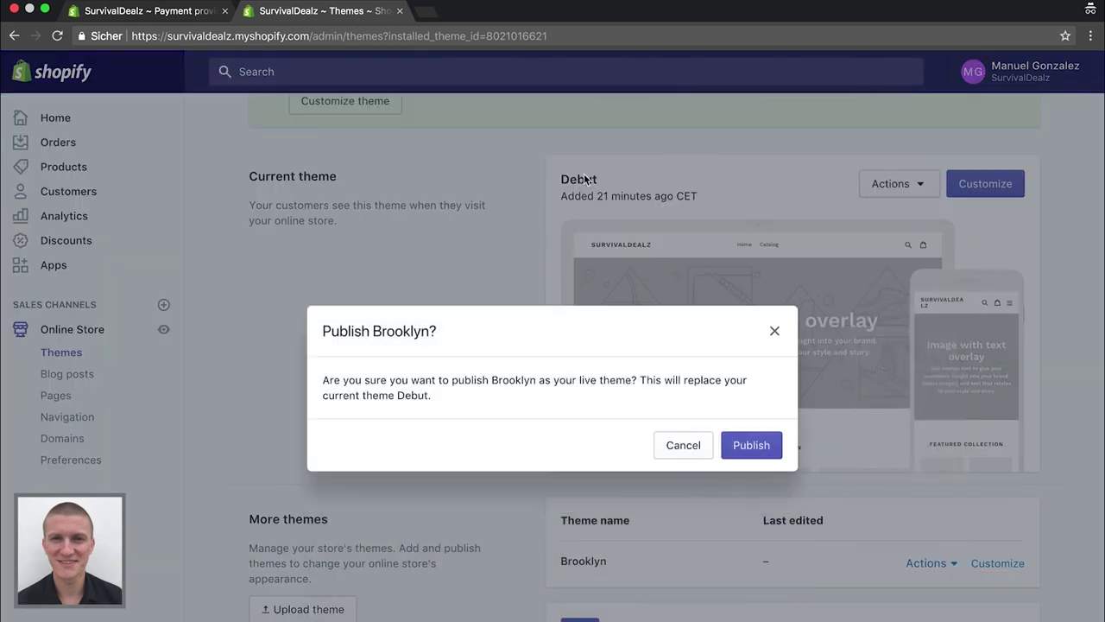
pyautogui.click(750, 443)
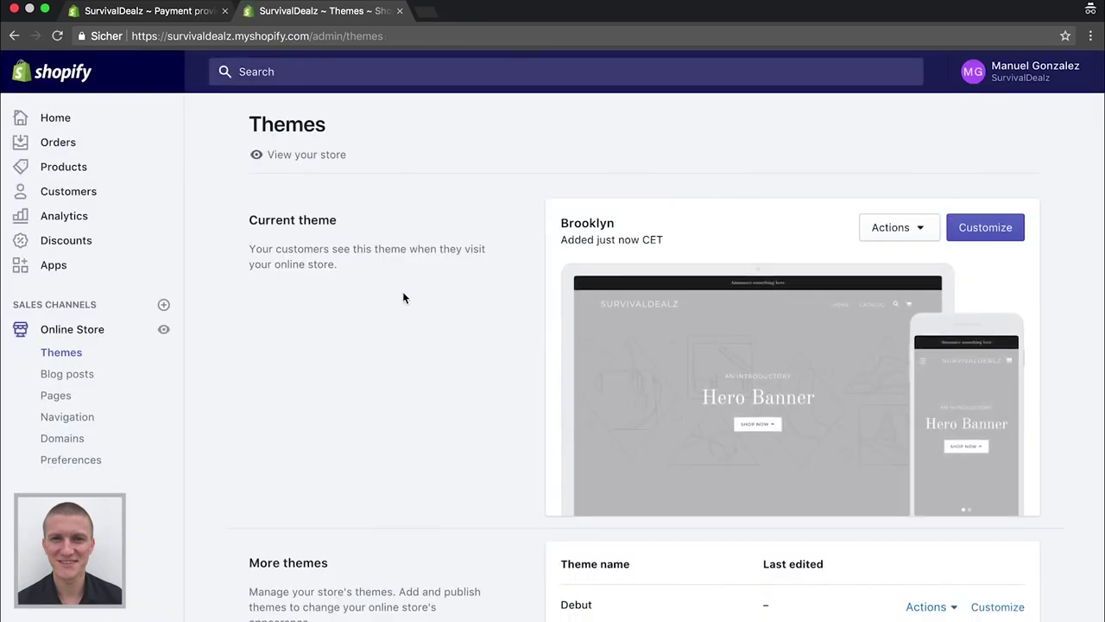
# Open the Brooklyn theme in the editor and select the Sidebar menu section
pyautogui.click(981, 230)
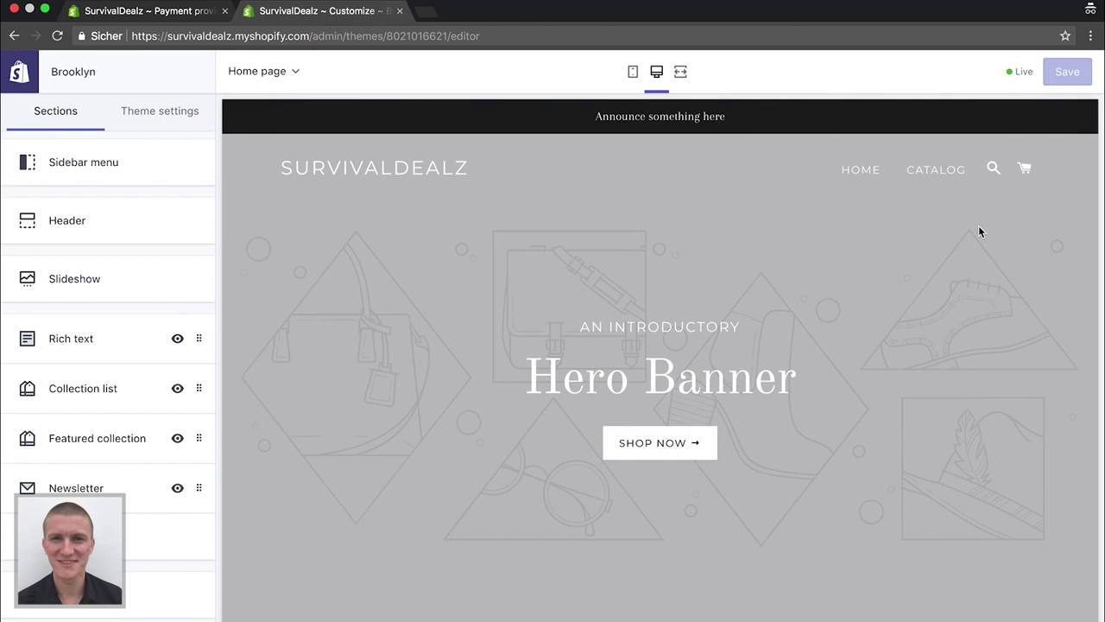
pyautogui.scroll(-15, 672, 352)
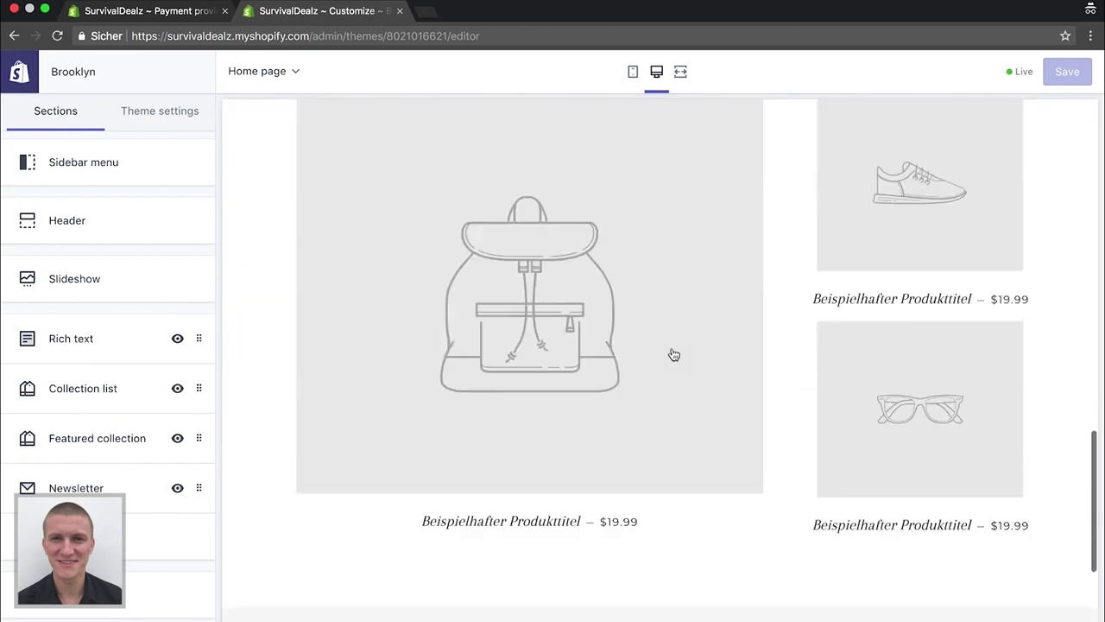
pyautogui.scroll(10, 673, 354)
pyautogui.scroll(5, 575, 321)
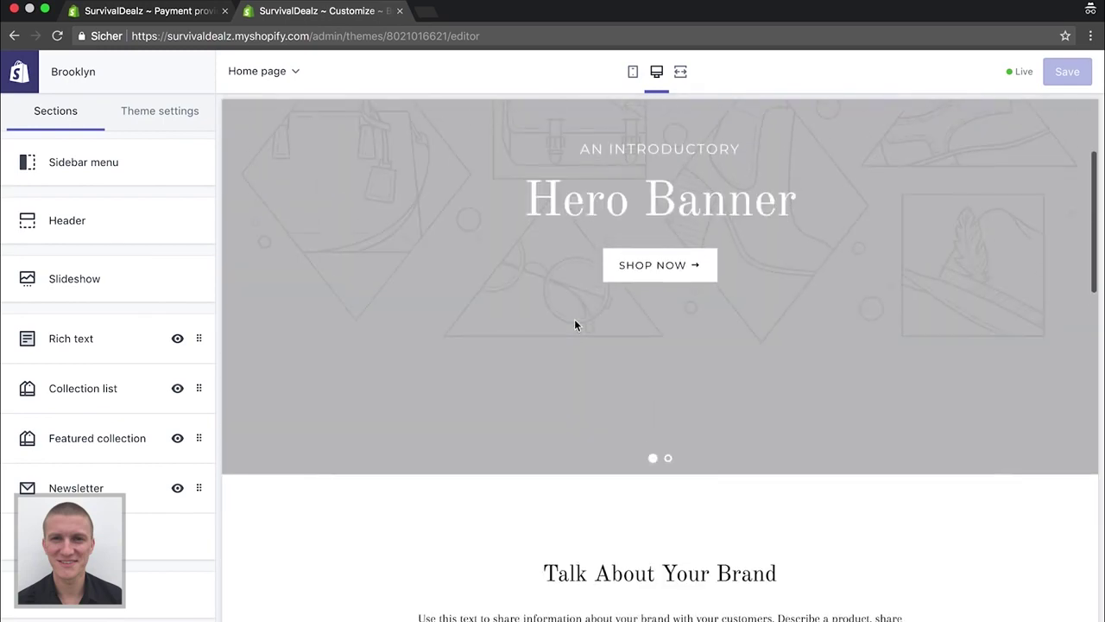
pyautogui.scroll(2, 575, 321)
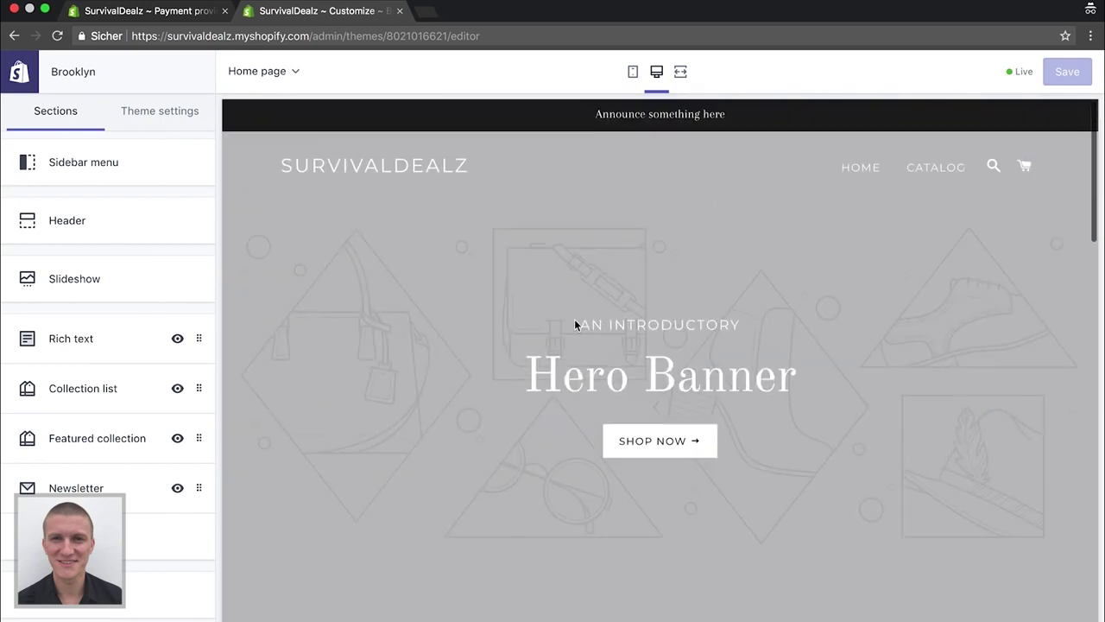
pyautogui.click(100, 169)
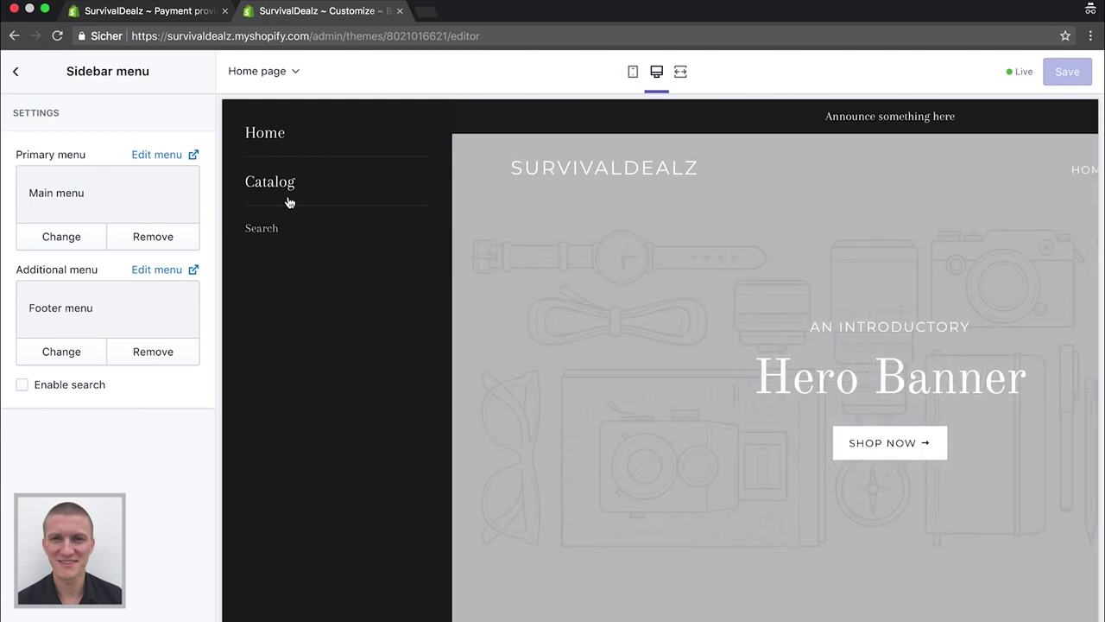
# Retitle the main menu to Hauptmenü and rename its Home item to Startseite
pyautogui.click(149, 156)
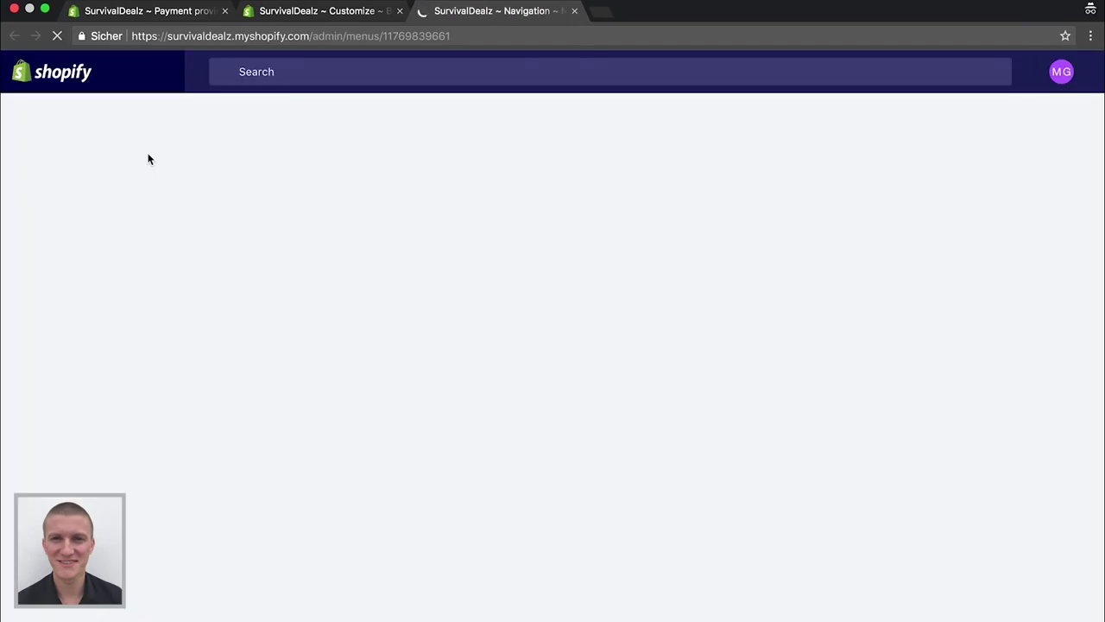
pyautogui.hotkey('ctrl', 'shift', 'Tab')
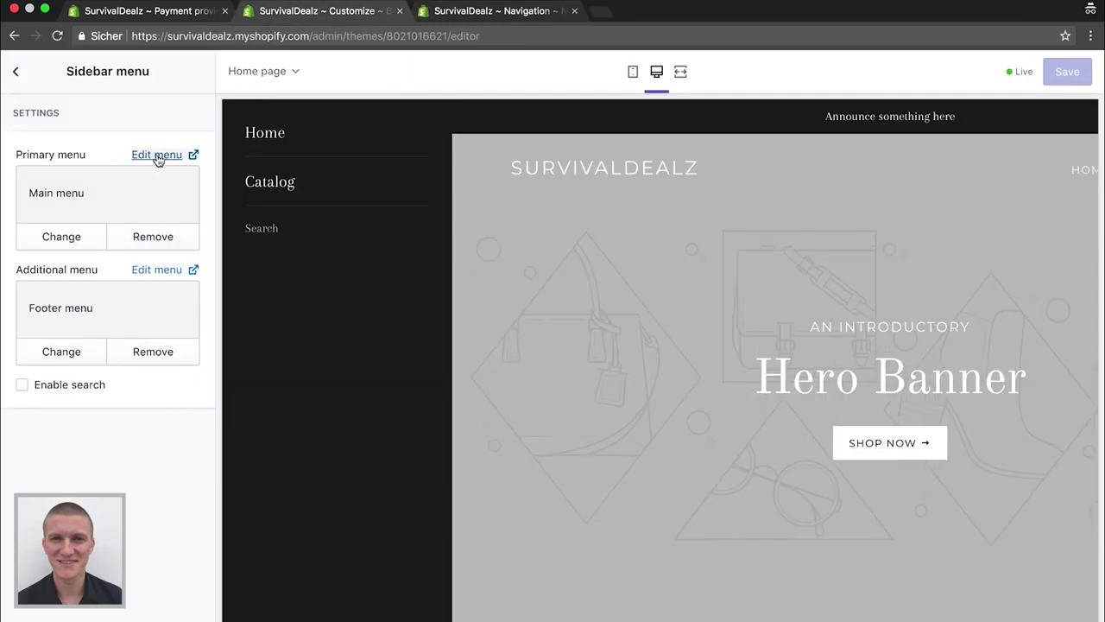
pyautogui.click(500, 10)
pyautogui.write('H')
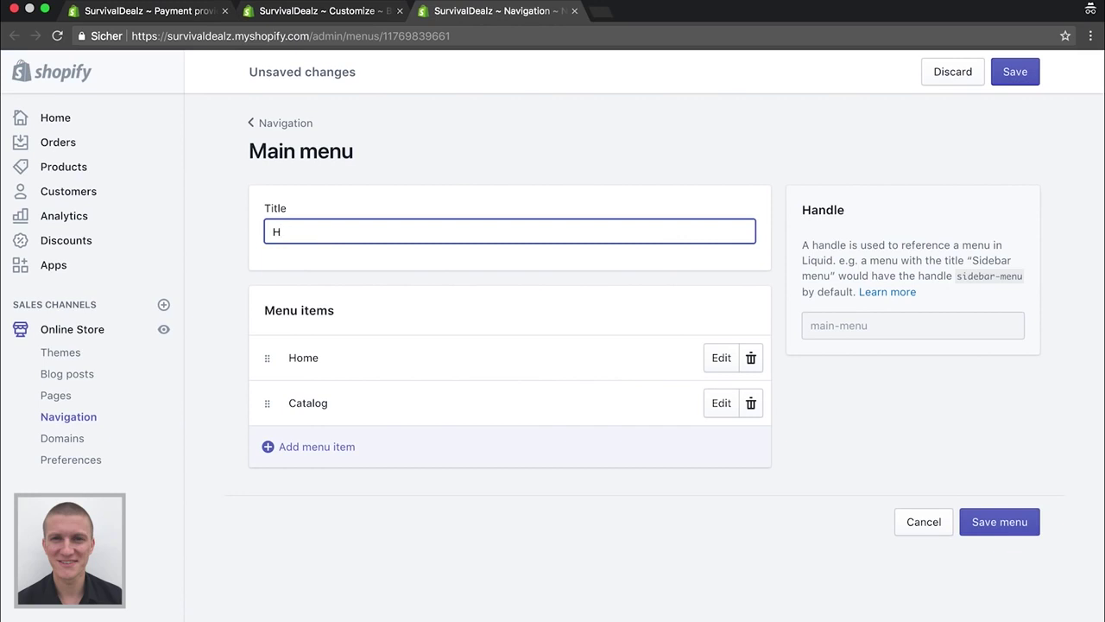
pyautogui.write('auot')
pyautogui.write('tmenü')
pyautogui.click(721, 358)
pyautogui.doubleClick(471, 361)
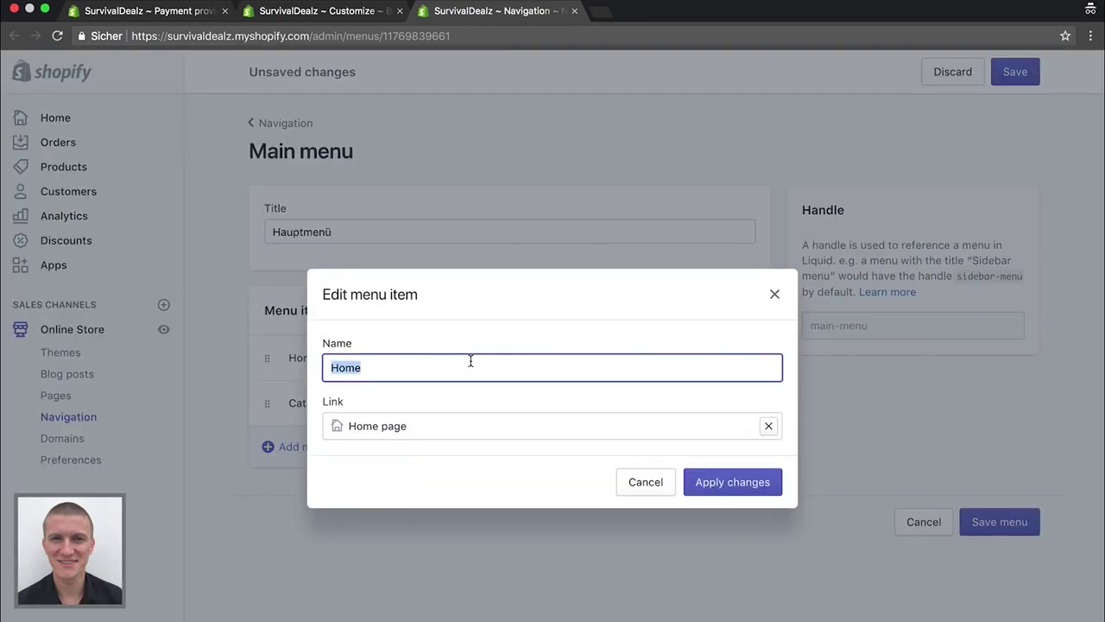
pyautogui.press('BackSpace')
pyautogui.write('Startseite')
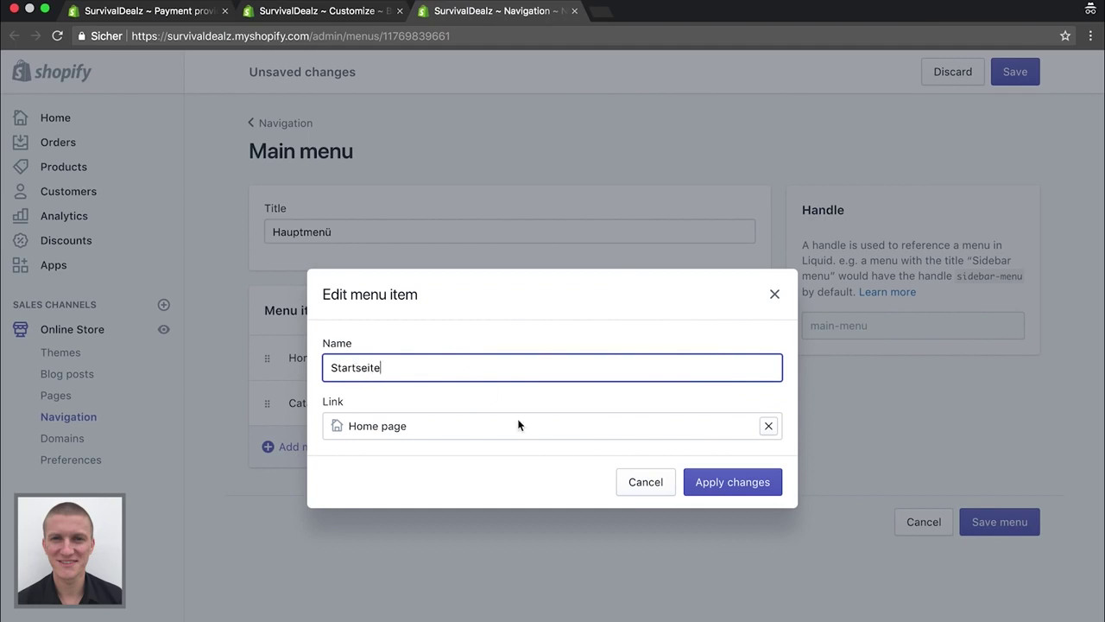
pyautogui.click(708, 482)
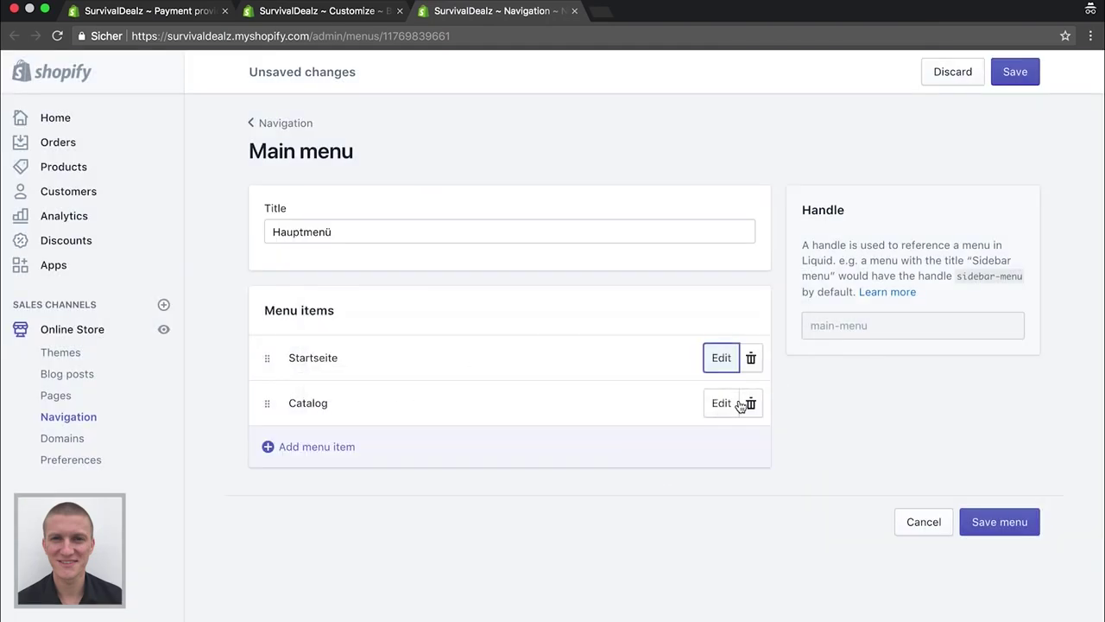
# Rename the main menu's Catalog item to Katalog and save the menu
pyautogui.click(721, 402)
pyautogui.click(405, 377)
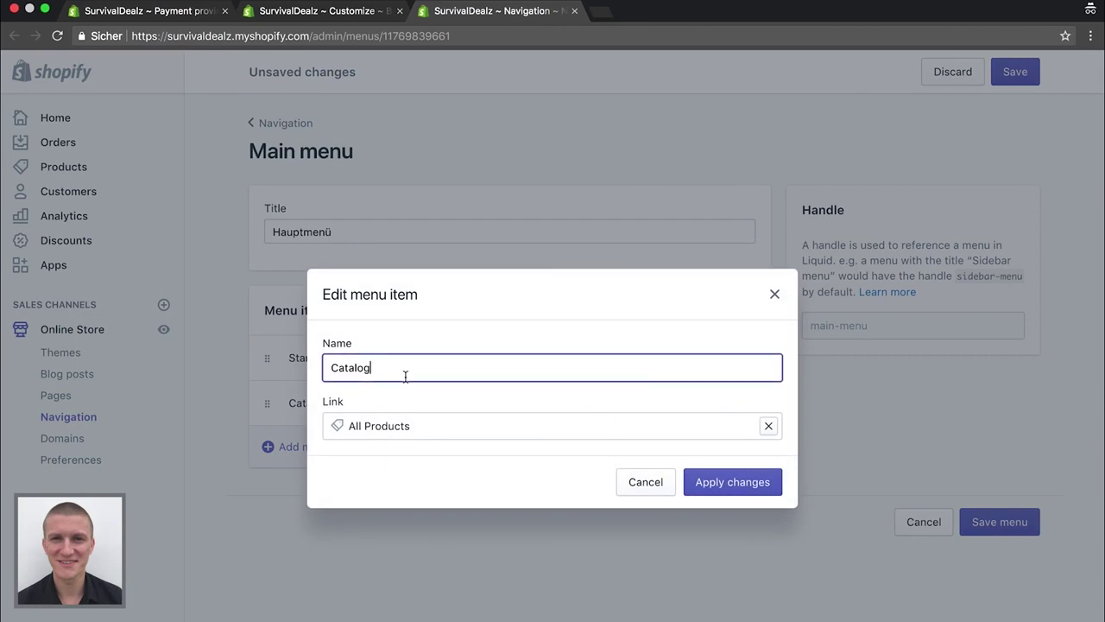
pyautogui.press('super+a')
pyautogui.press('BackSpace')
pyautogui.write('Katalog')
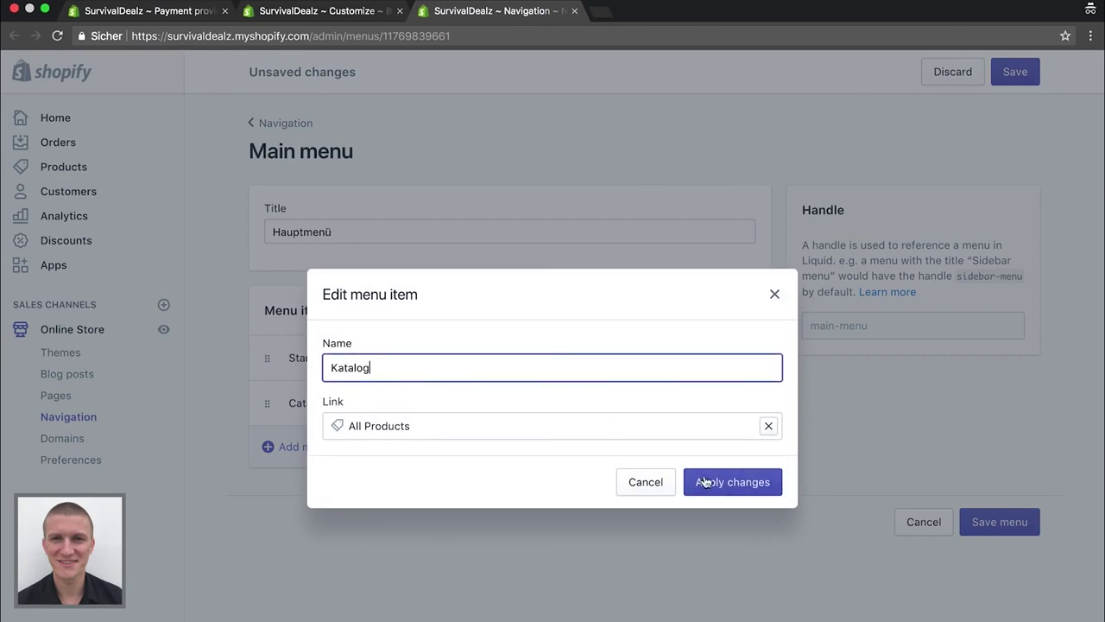
pyautogui.click(716, 481)
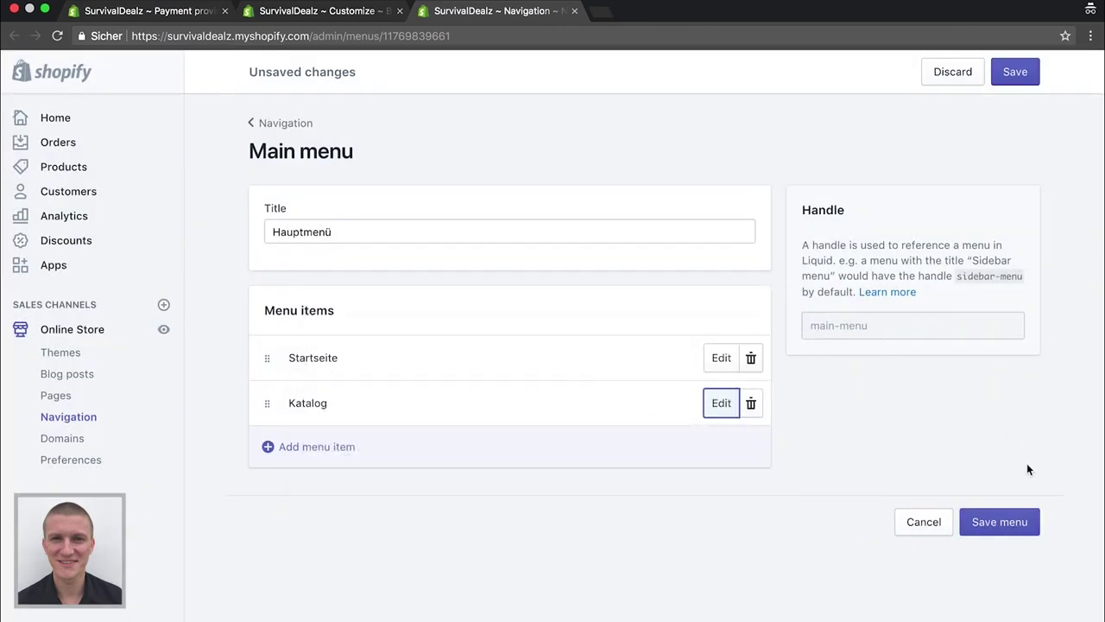
pyautogui.click(1007, 522)
pyautogui.press('super+w')
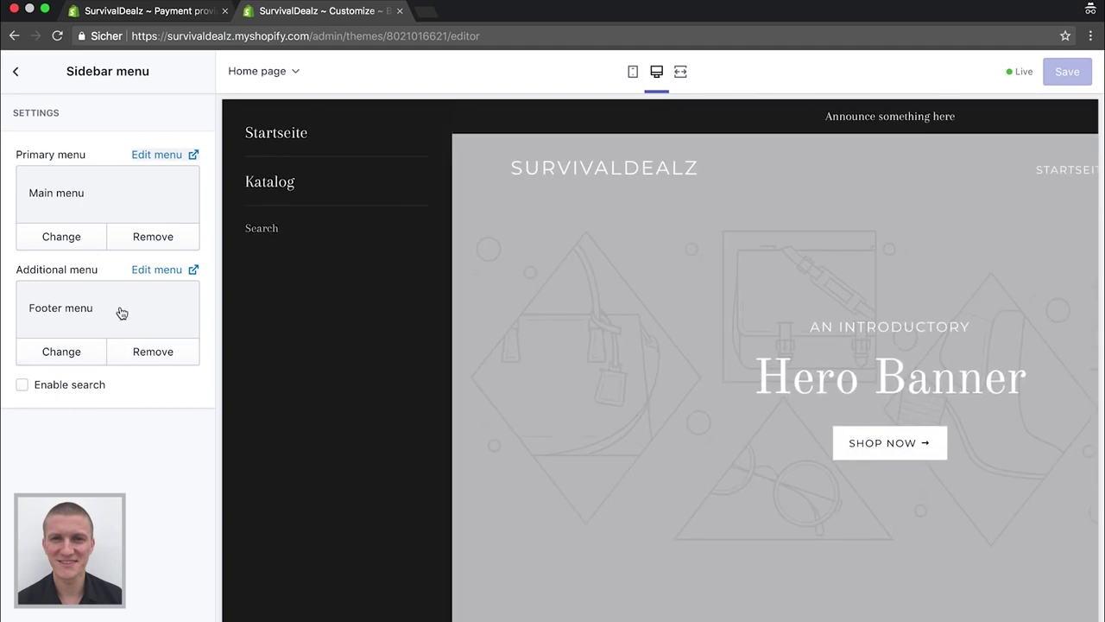
# Rename the footer menu's Search item to Suche and save the footer menu
pyautogui.click(154, 271)
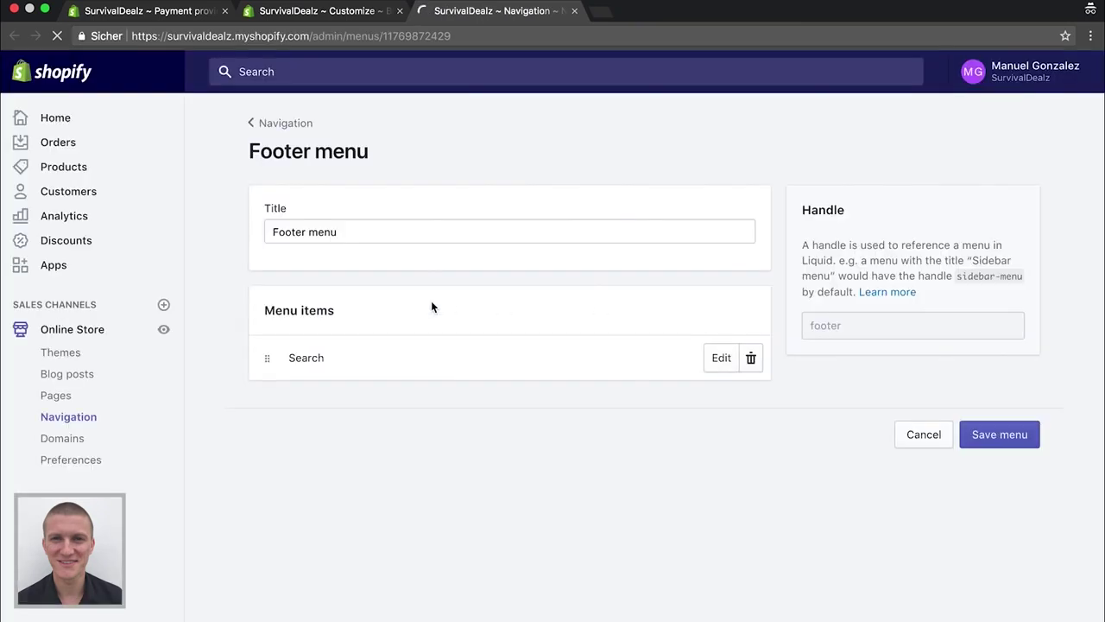
pyautogui.click(721, 357)
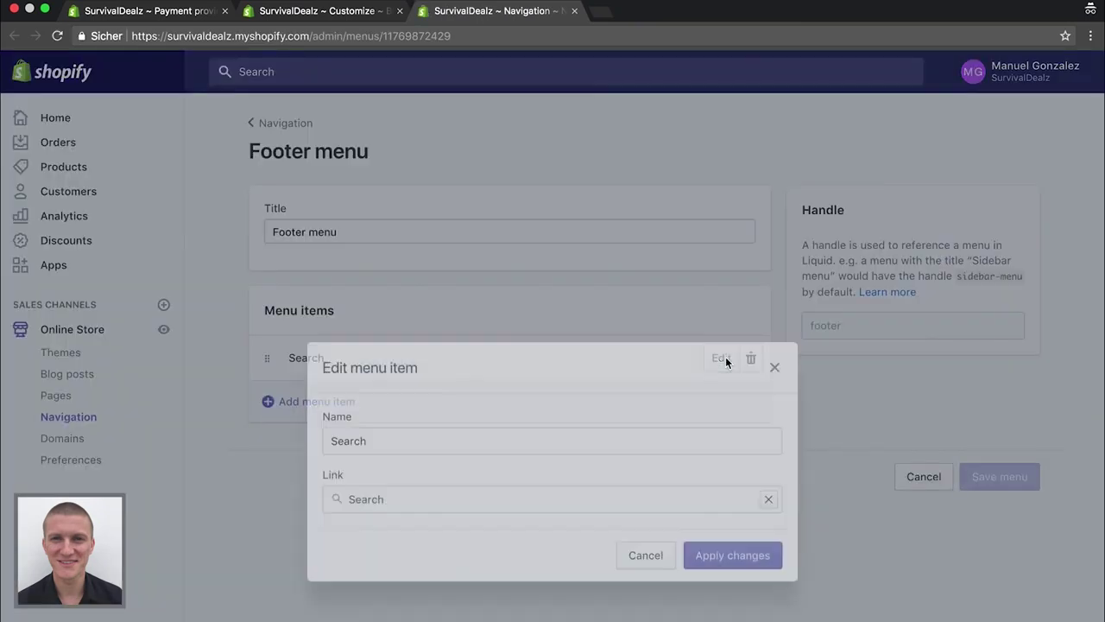
pyautogui.press('BackSpace')
pyautogui.press('BackSpace')
pyautogui.press('BackSpace')
pyautogui.press('BackSpace')
pyautogui.press('BackSpace')
pyautogui.press('BackSpace')
pyautogui.write('Suche')
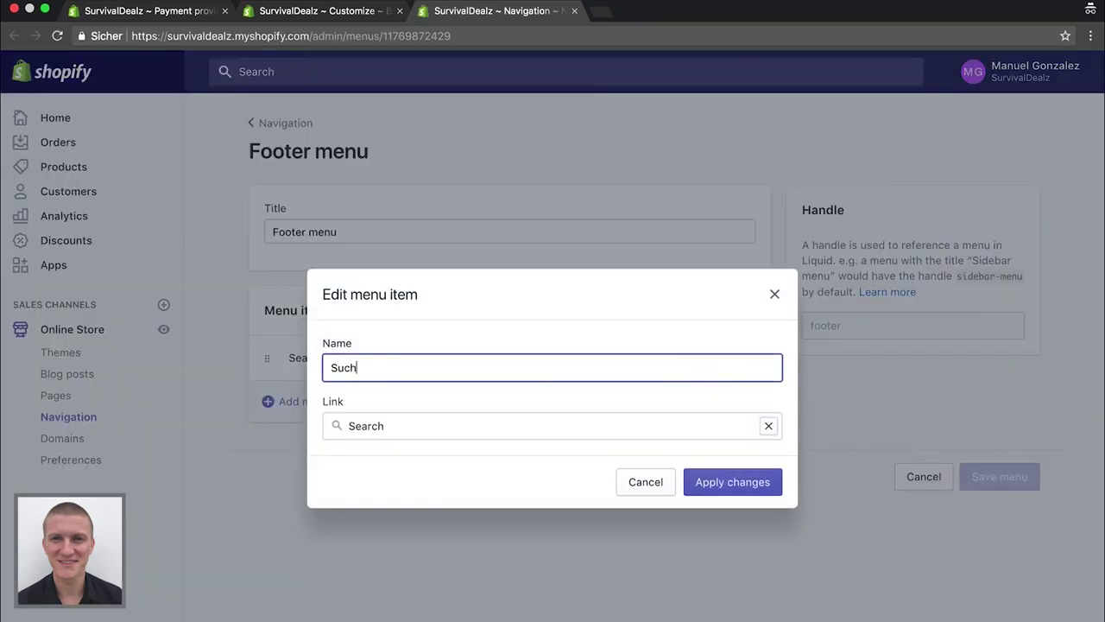
pyautogui.click(729, 482)
pyautogui.click(1016, 72)
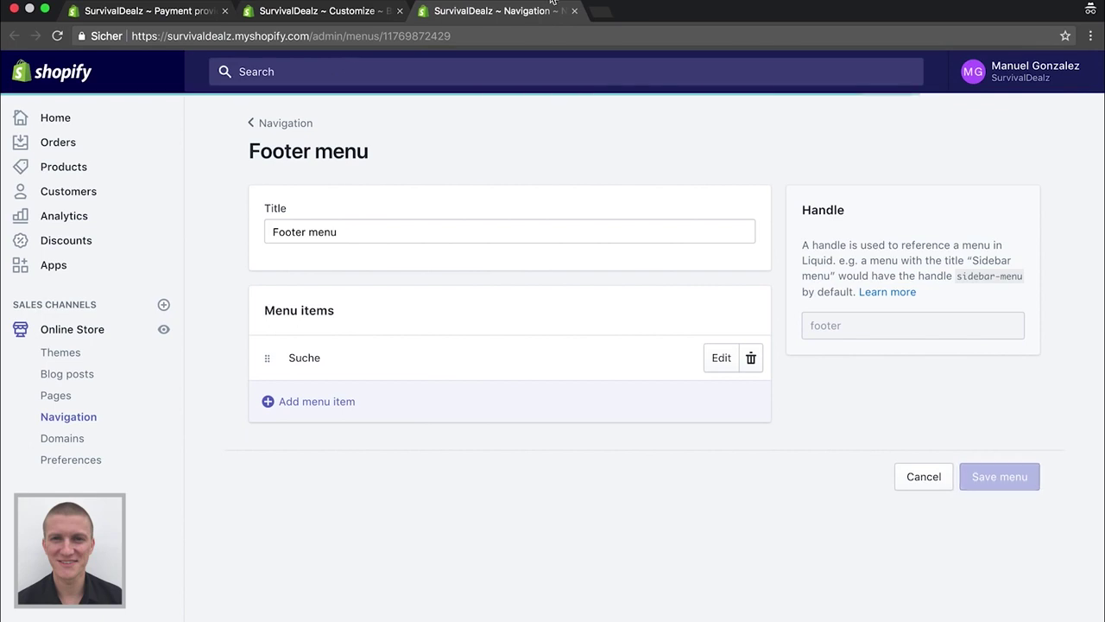
pyautogui.click(575, 28)
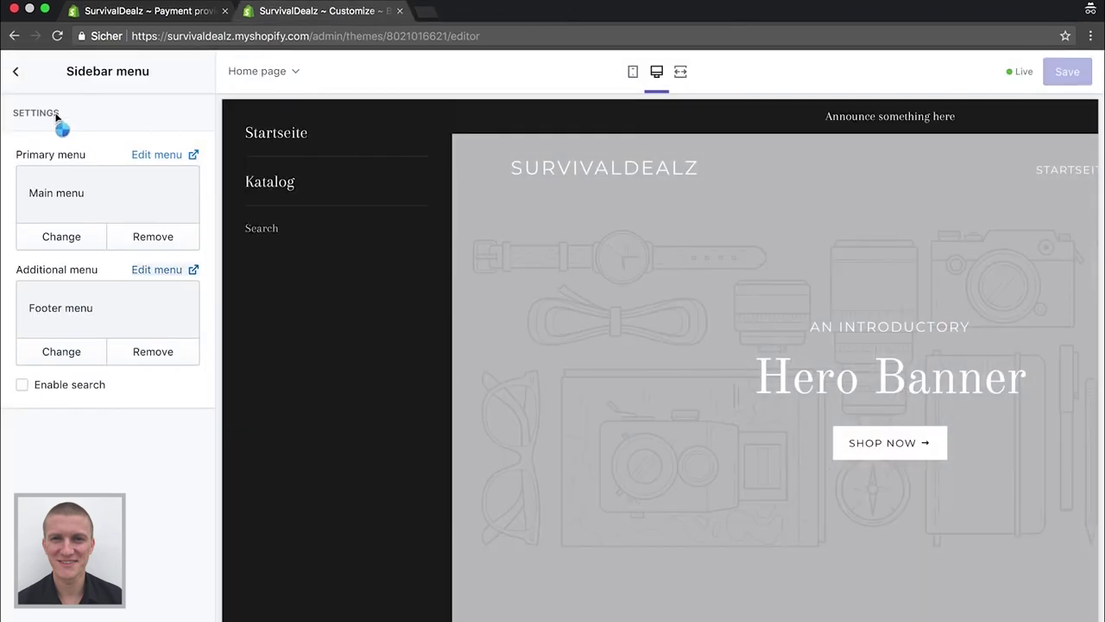
# Open the Header section settings and look through its options
pyautogui.click(16, 72)
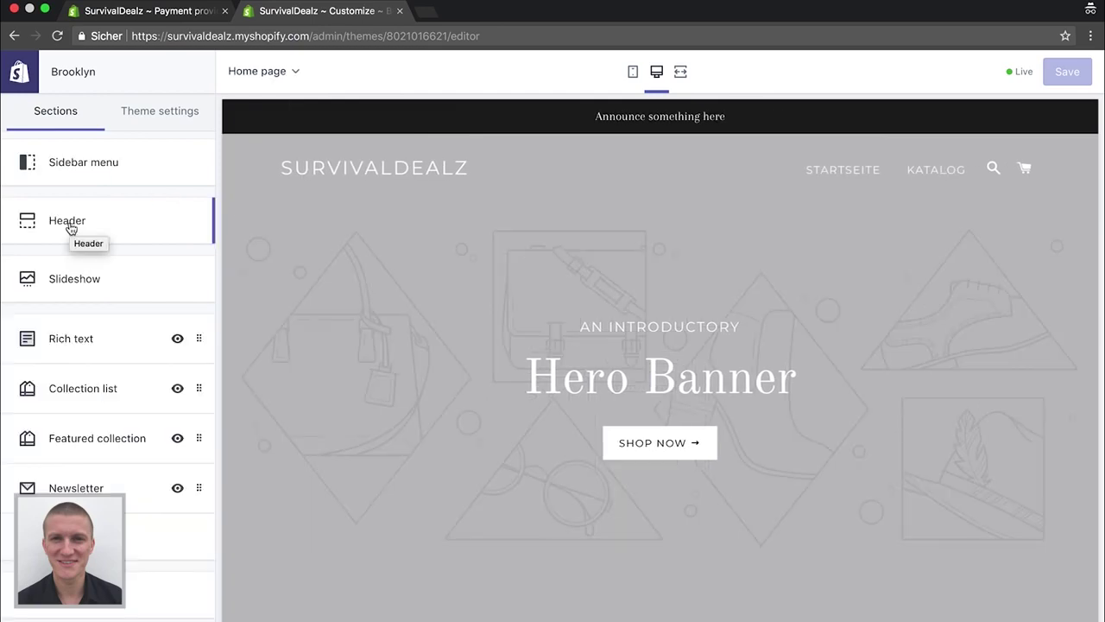
pyautogui.click(71, 228)
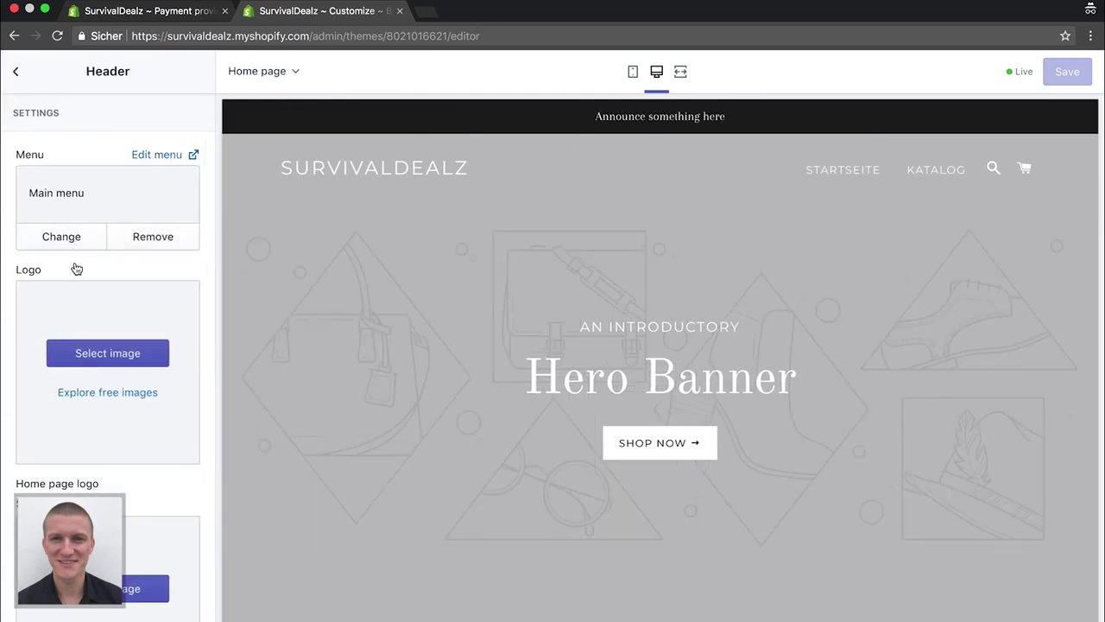
pyautogui.scroll(-1, 75, 268)
pyautogui.scroll(1, 75, 268)
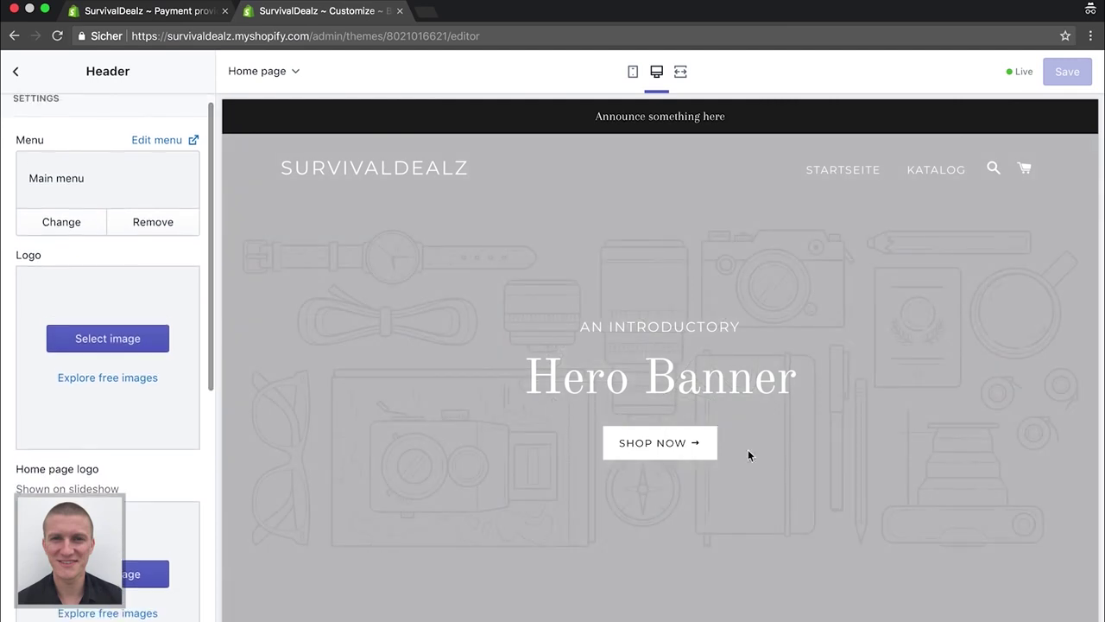
pyautogui.scroll(-2, 93, 185)
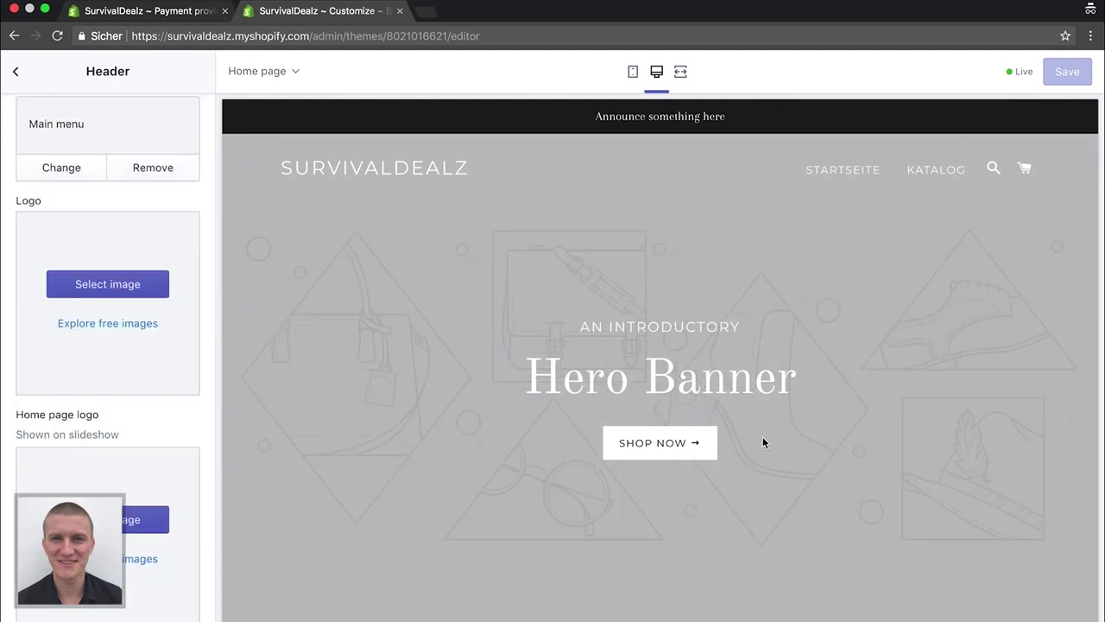
pyautogui.scroll(-8, 193, 395)
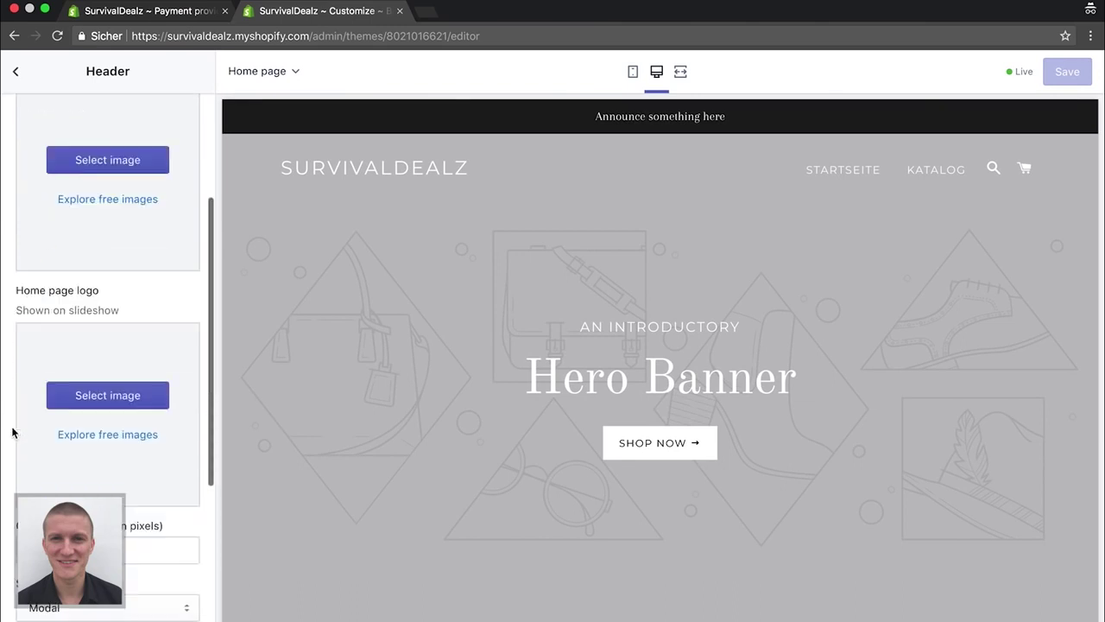
pyautogui.scroll(8, 13, 432)
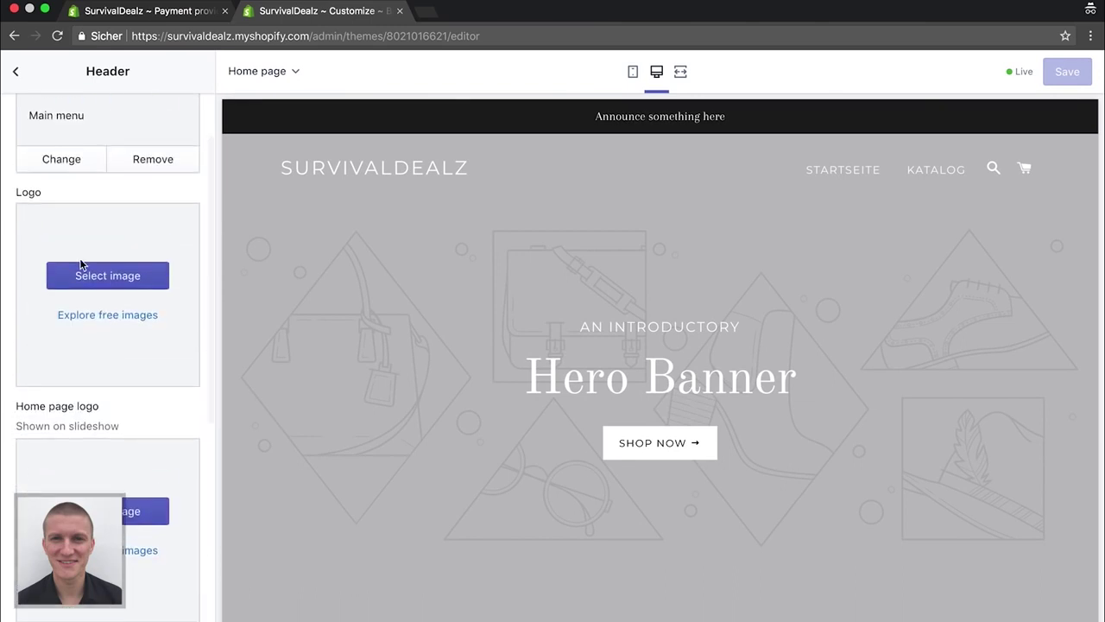
pyautogui.scroll(-3, 82, 266)
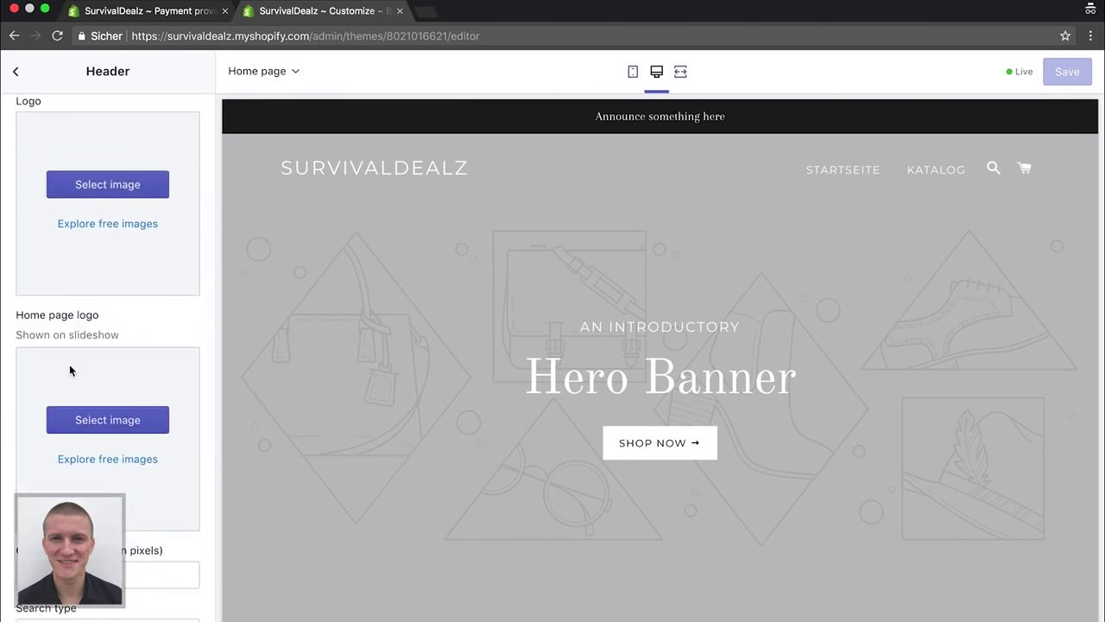
pyautogui.scroll(-2, 70, 366)
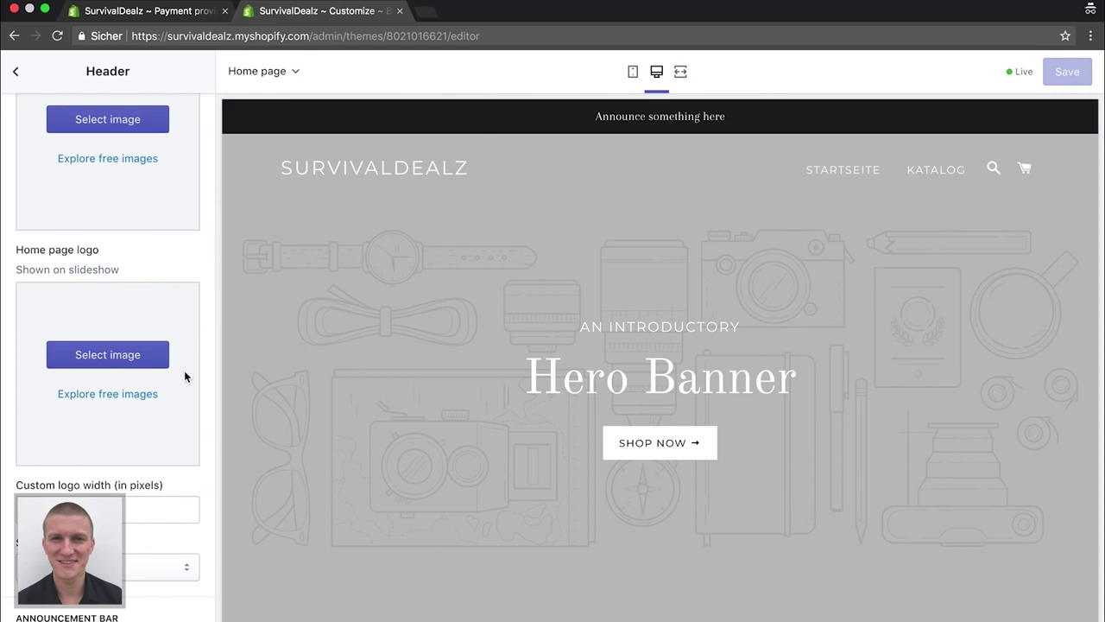
pyautogui.scroll(-4, 185, 375)
pyautogui.scroll(-1, 132, 410)
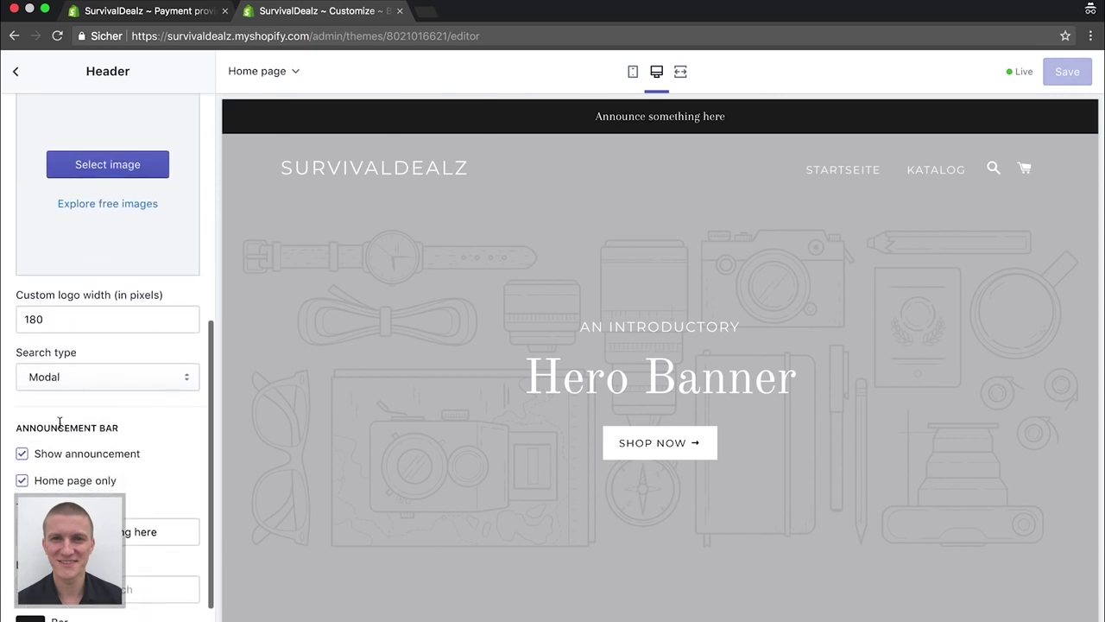
# Keep 'Show announcement' unchecked and return to the homepage sections list
pyautogui.click(23, 454)
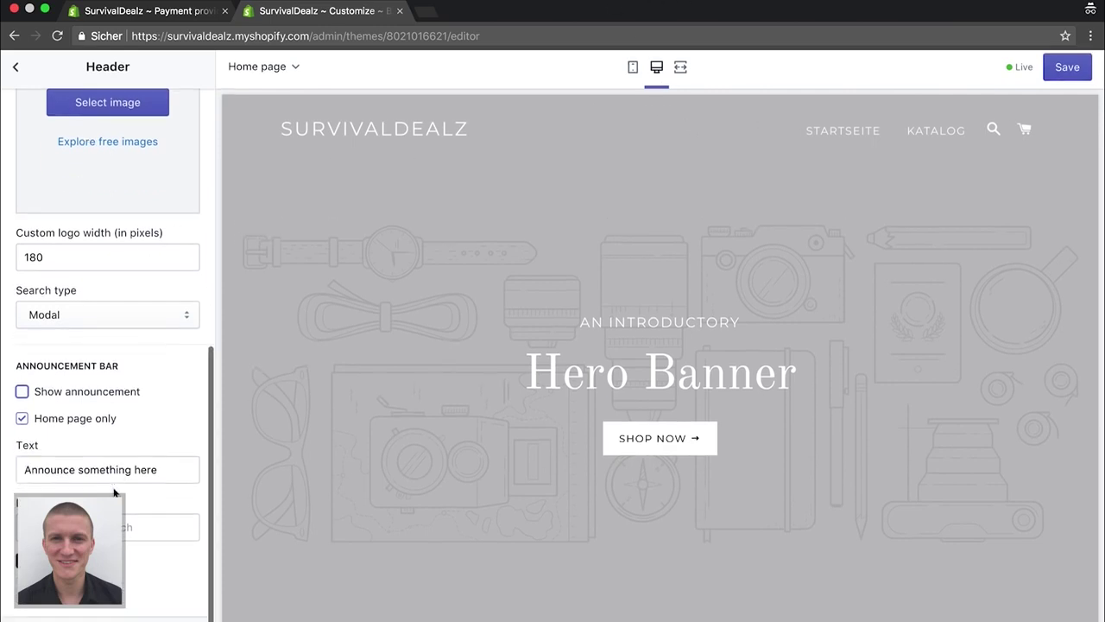
pyautogui.scroll(-1, 116, 493)
pyautogui.scroll(5, 86, 429)
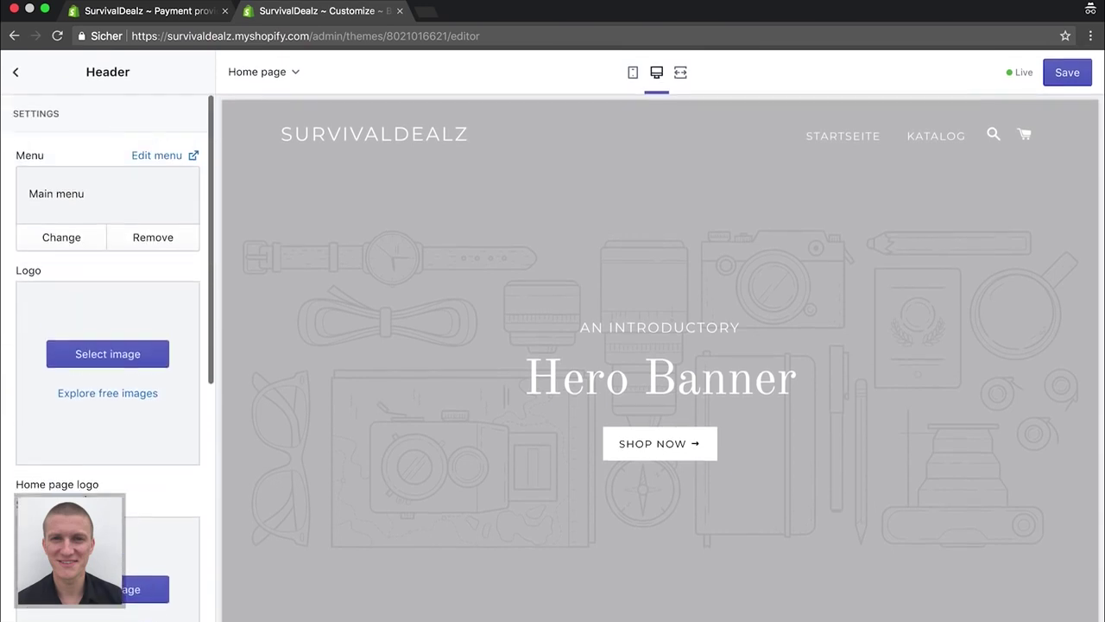
pyautogui.click(16, 70)
# Upload Survival/man-1246233_1920.jpg as the first slideshow slide's image
pyautogui.click(91, 283)
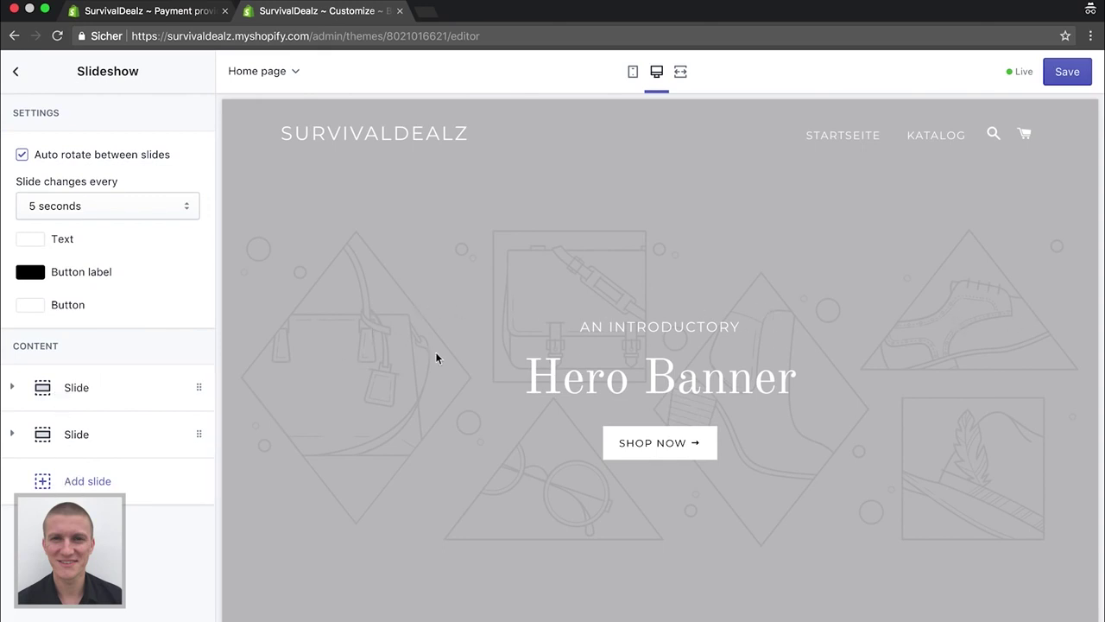
pyautogui.click(70, 393)
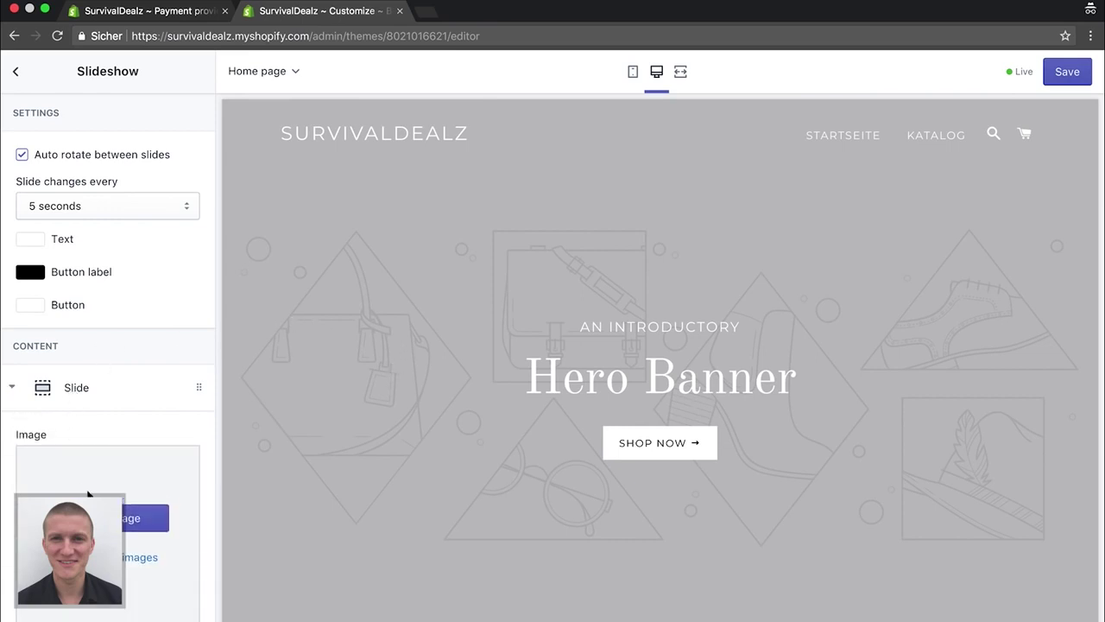
pyautogui.scroll(-2, 90, 483)
pyautogui.click(107, 420)
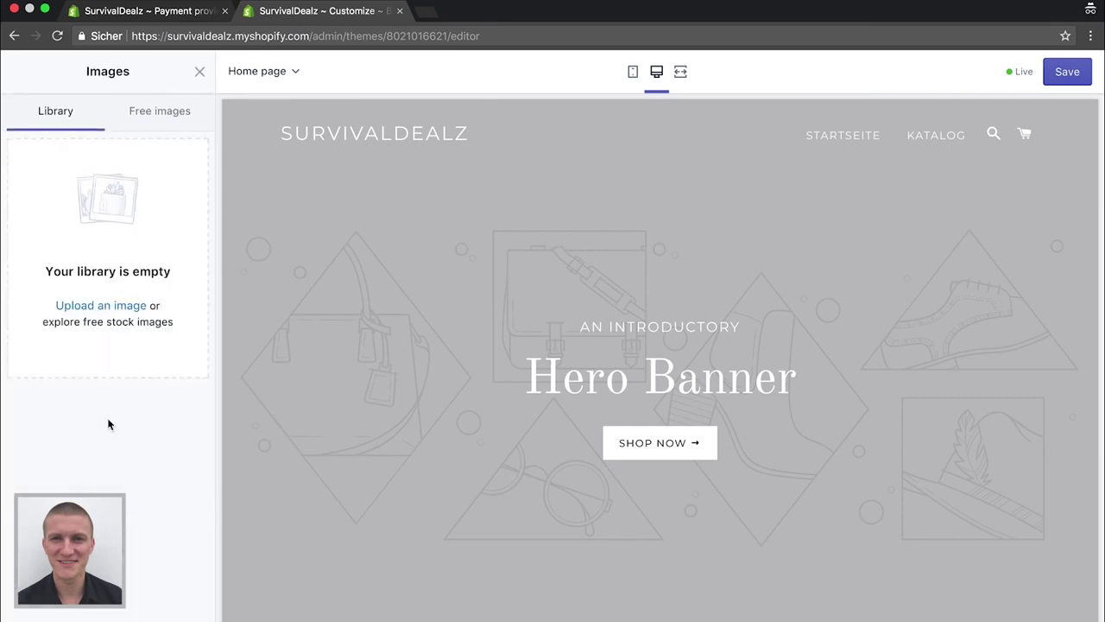
pyautogui.click(113, 307)
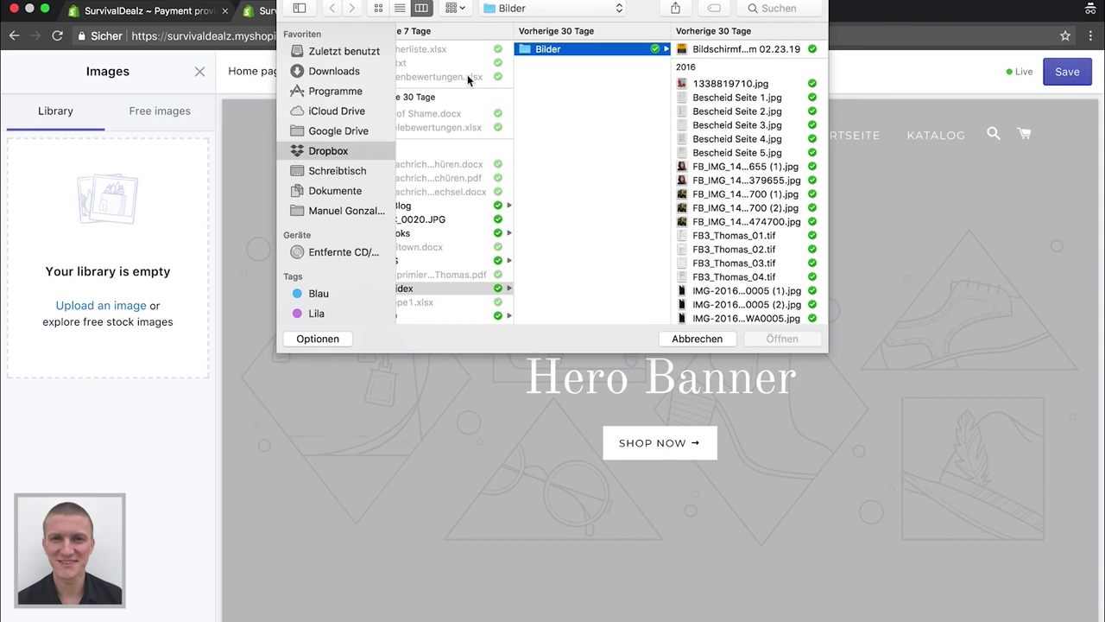
pyautogui.click(343, 91)
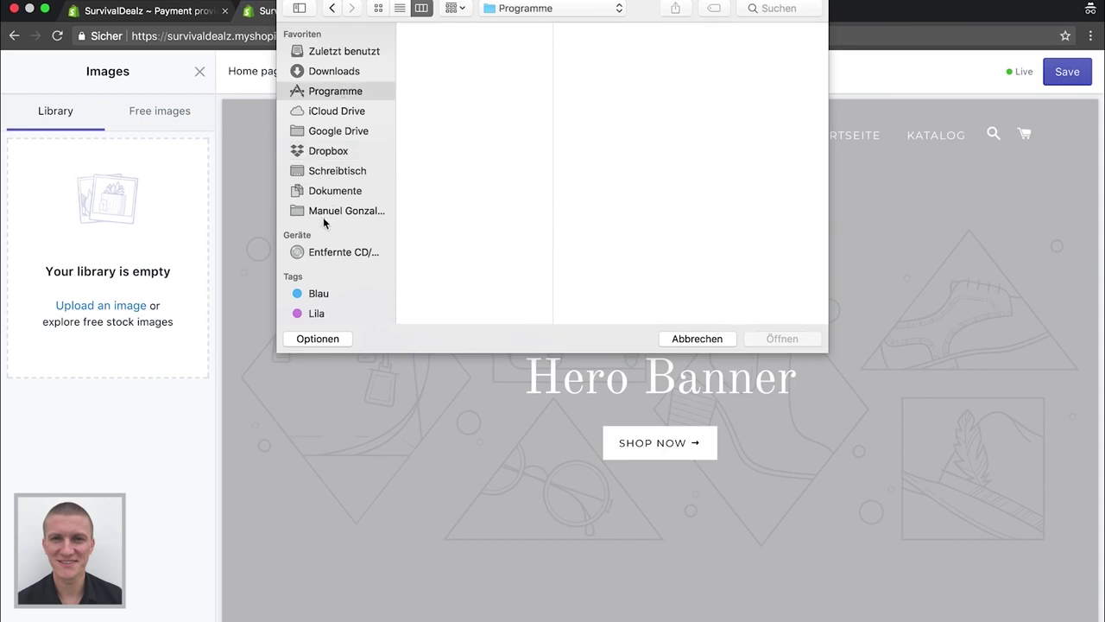
pyautogui.click(498, 11)
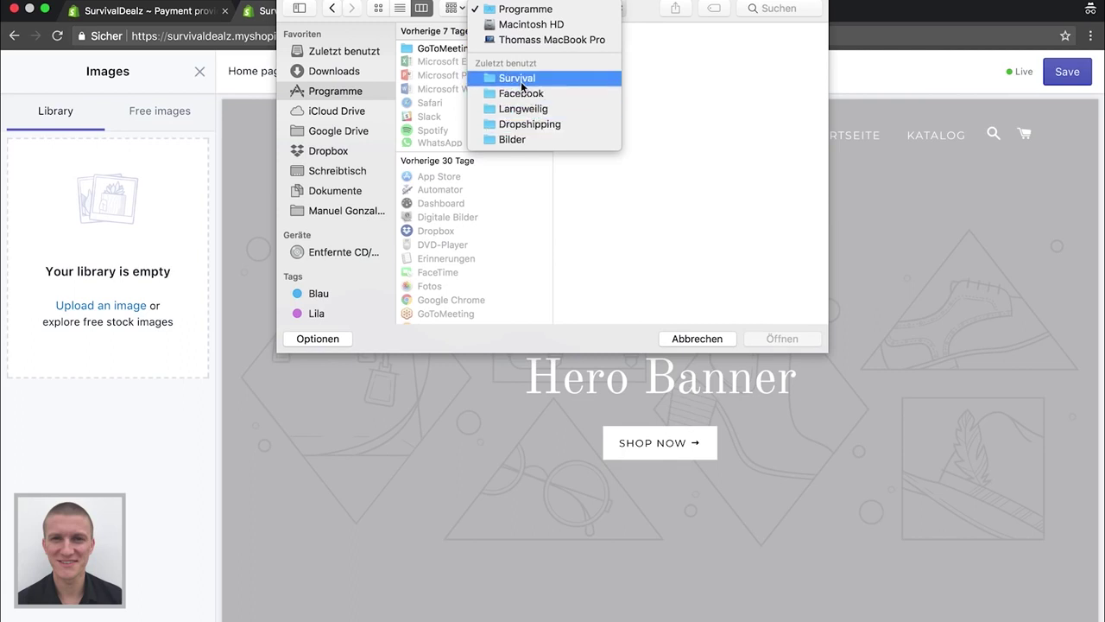
pyautogui.click(522, 62)
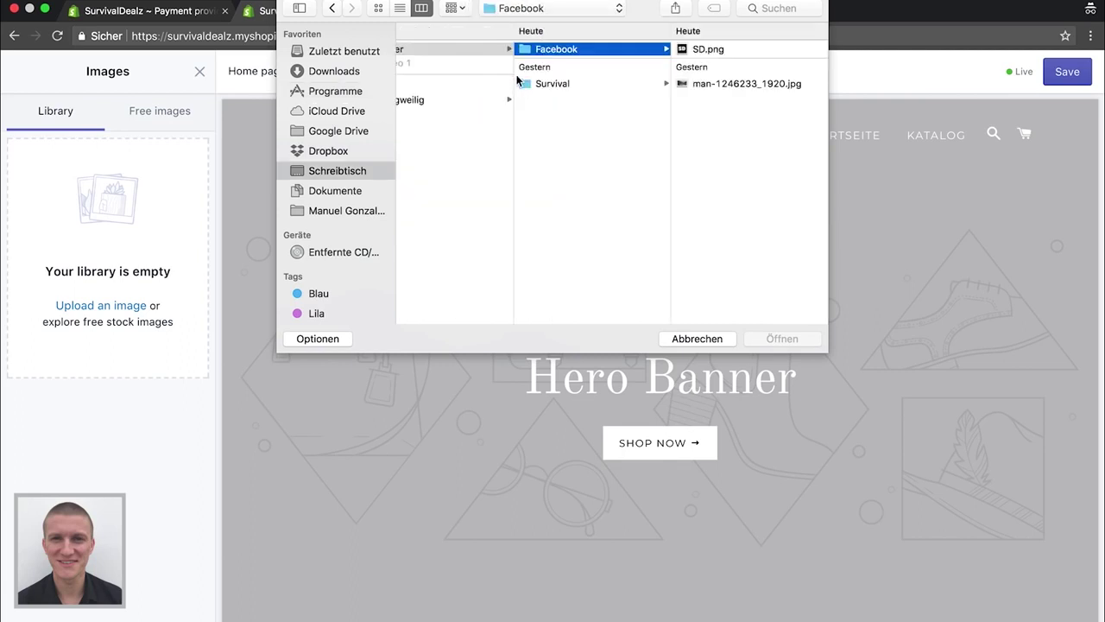
pyautogui.click(562, 87)
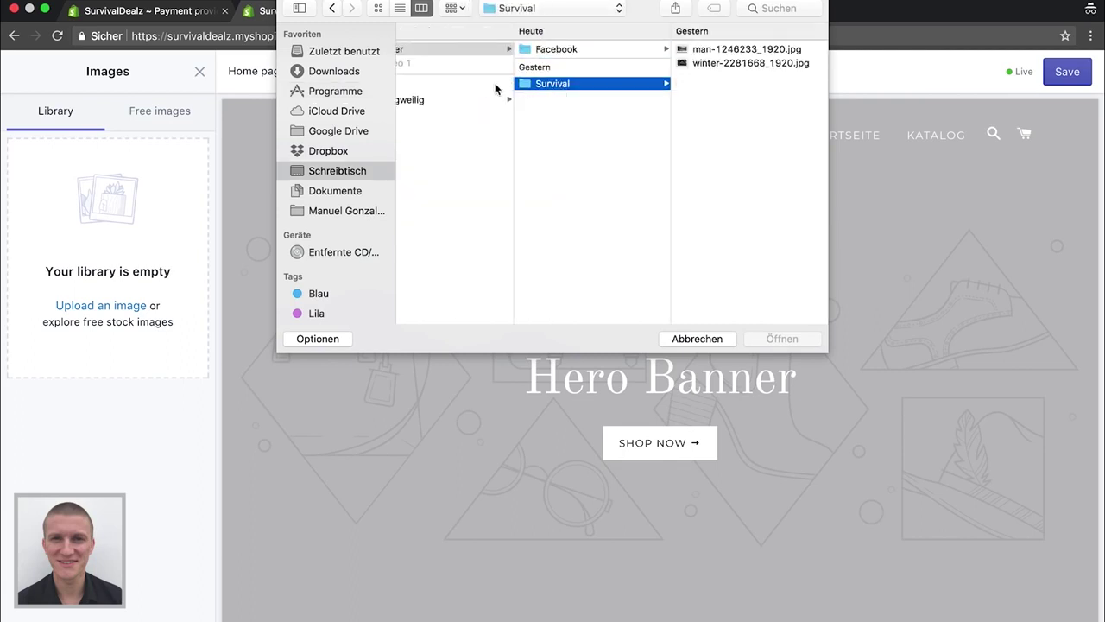
pyautogui.click(735, 50)
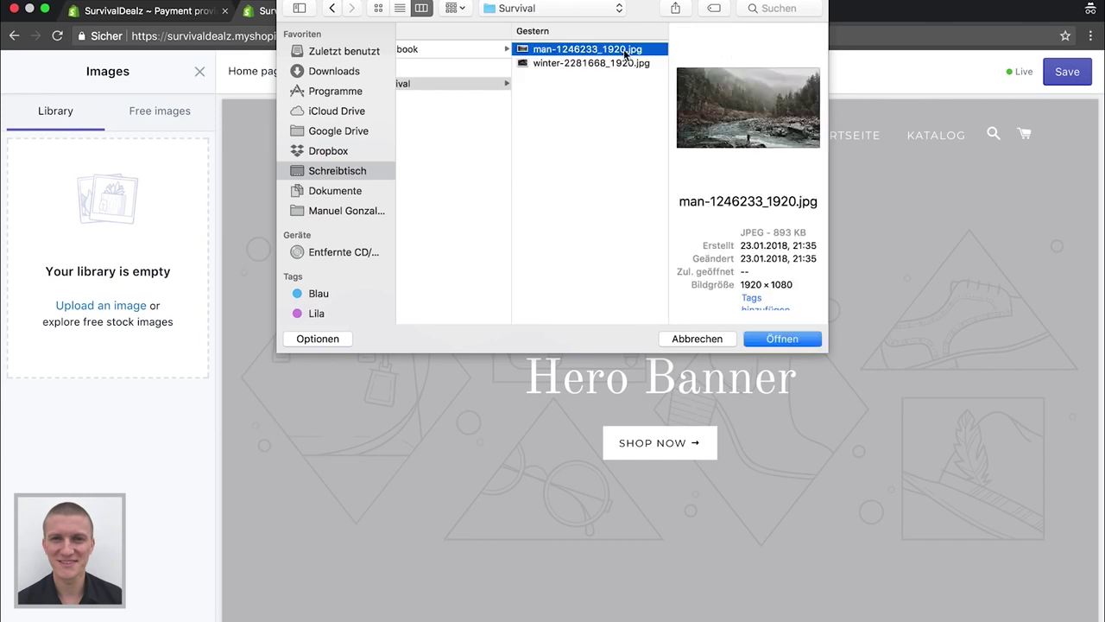
pyautogui.doubleClick(615, 50)
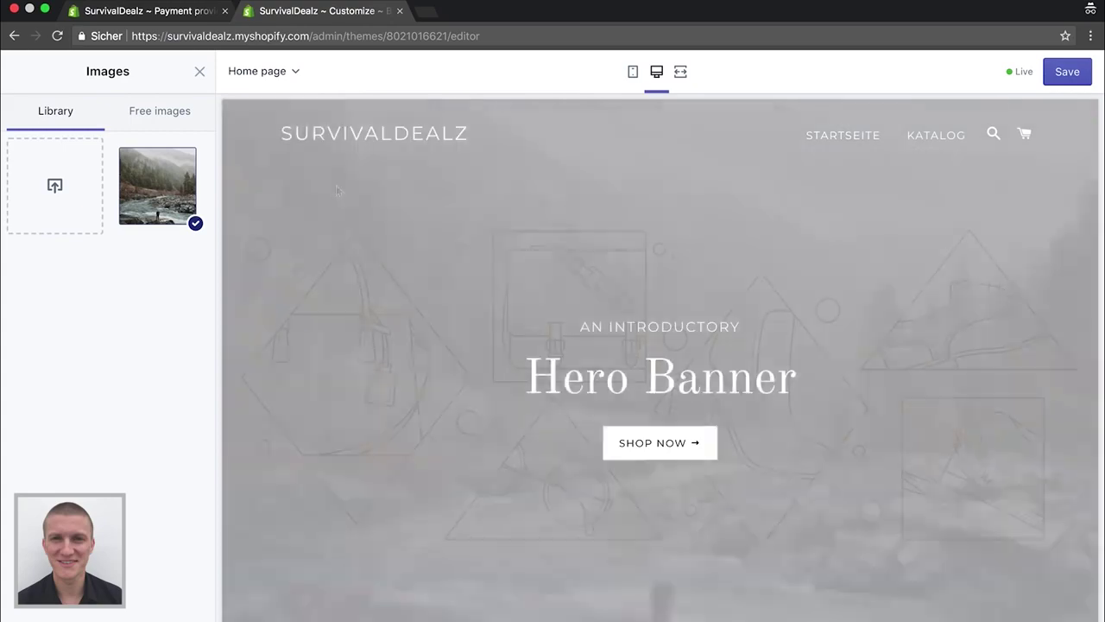
pyautogui.scroll(-6, 123, 596)
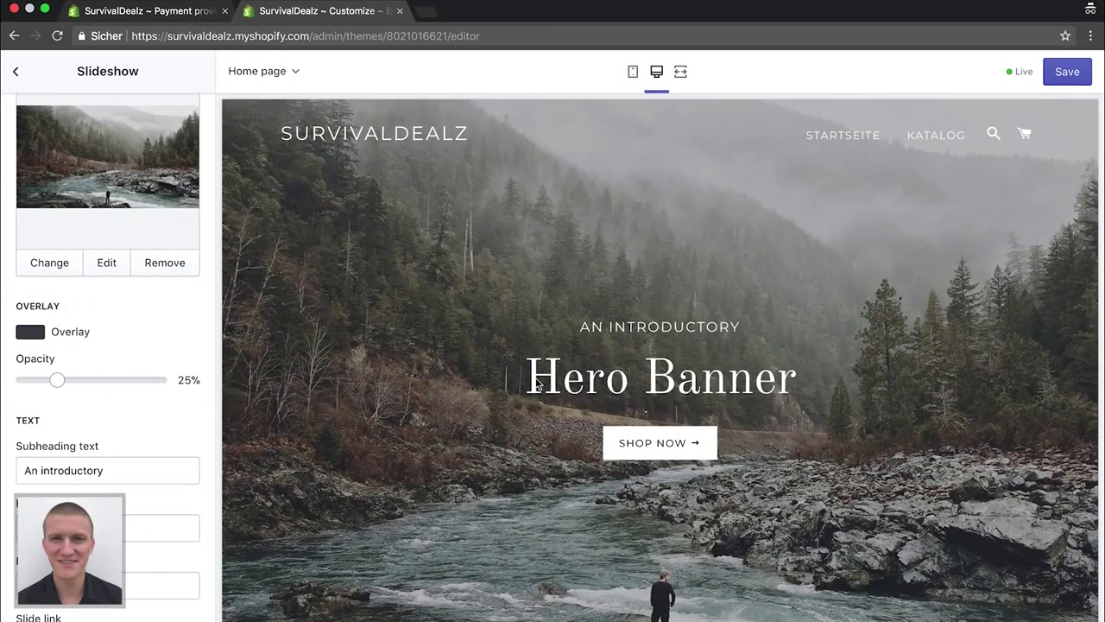
# Replace the first slide's subheading 'An introductory' with 'Leben am Limit'
pyautogui.scroll(-1, 524, 374)
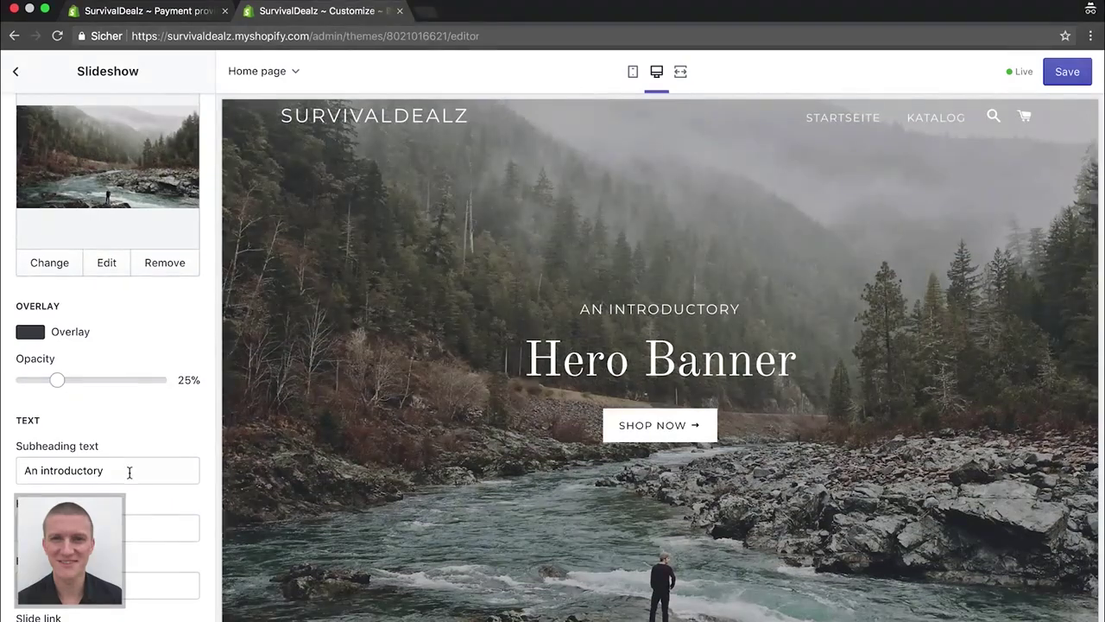
pyautogui.click(129, 470)
pyautogui.press('super+a')
pyautogui.press('BackSpace')
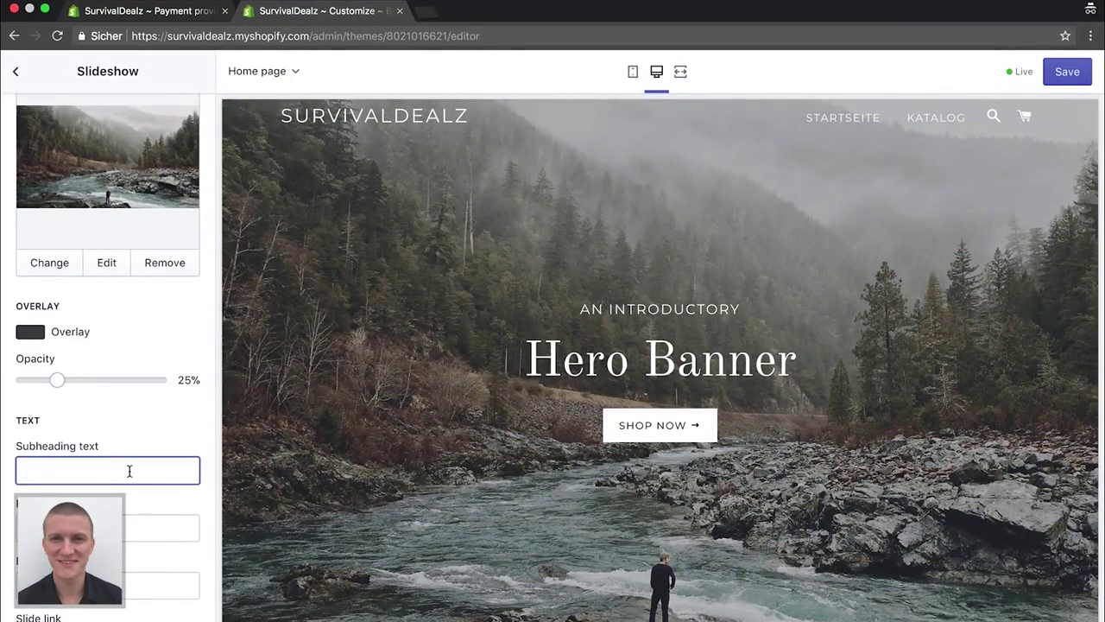
pyautogui.write('Leben ')
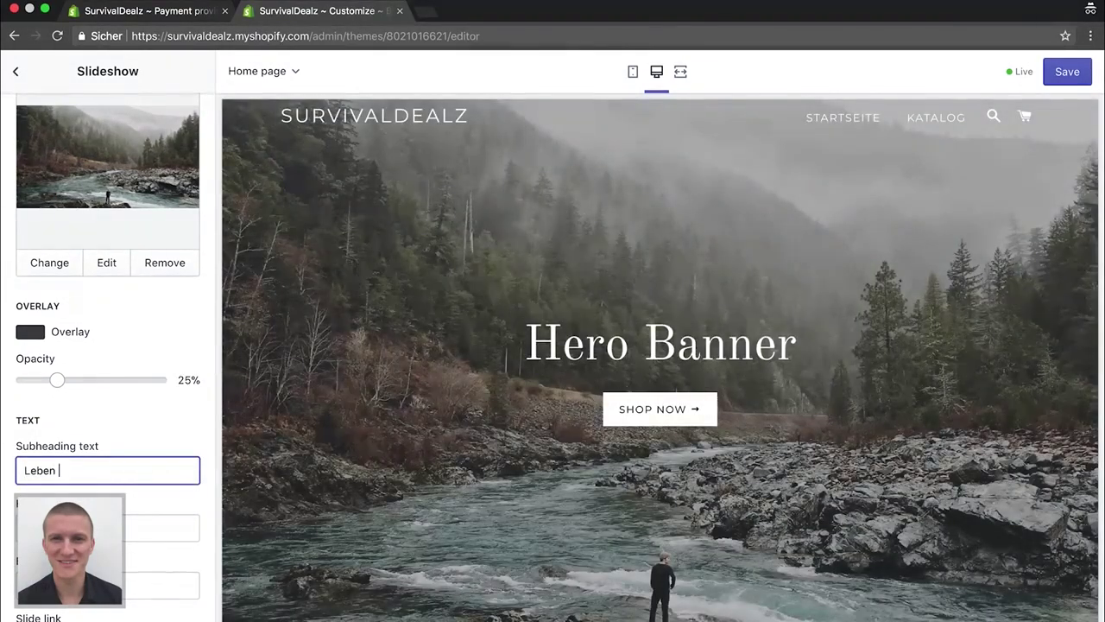
pyautogui.write('am Limit')
# Set the first slide's heading to 'Herzlich Willkommen', correcting the typos
pyautogui.press('Tab')
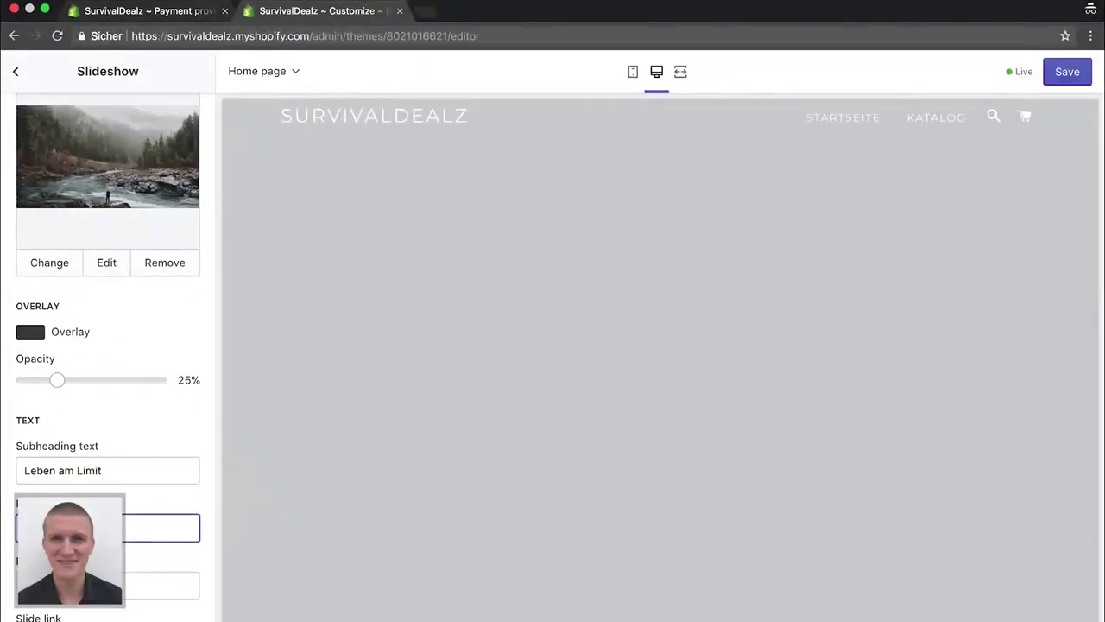
pyautogui.write('Willko')
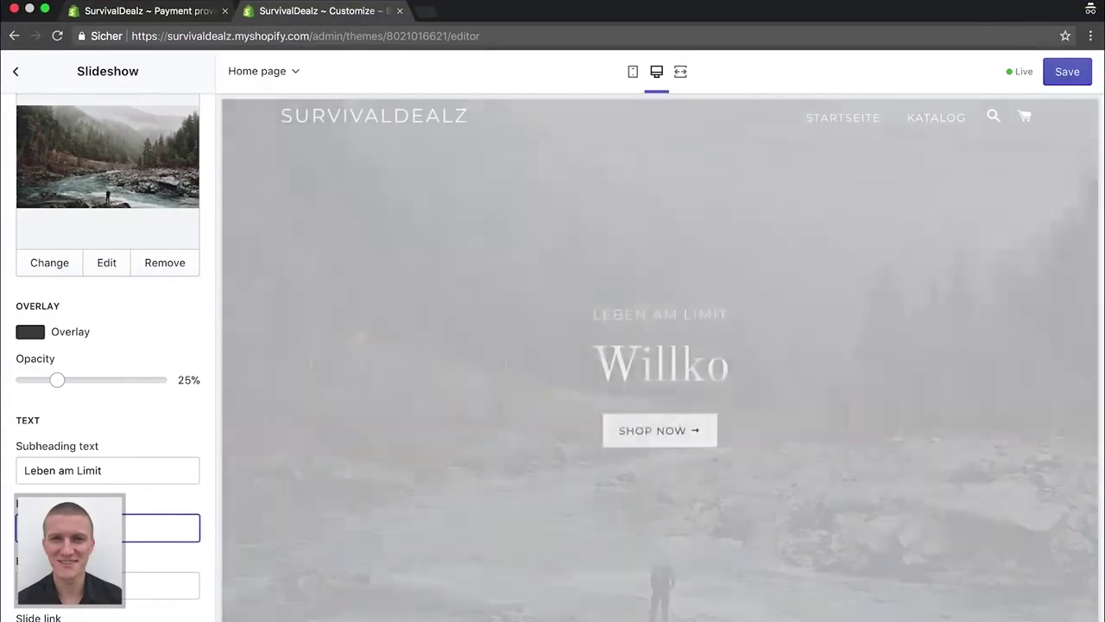
pyautogui.press('super+a')
pyautogui.write('Herlichwil')
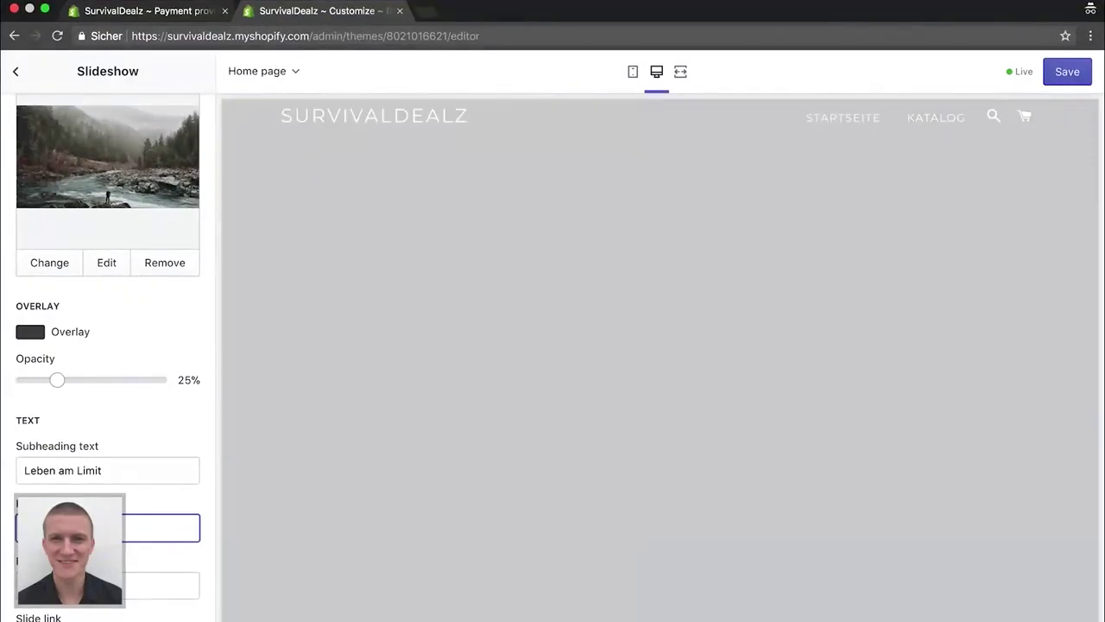
pyautogui.press('BackSpace')
pyautogui.press('BackSpace')
pyautogui.press('BackSpace')
pyautogui.write('Willok')
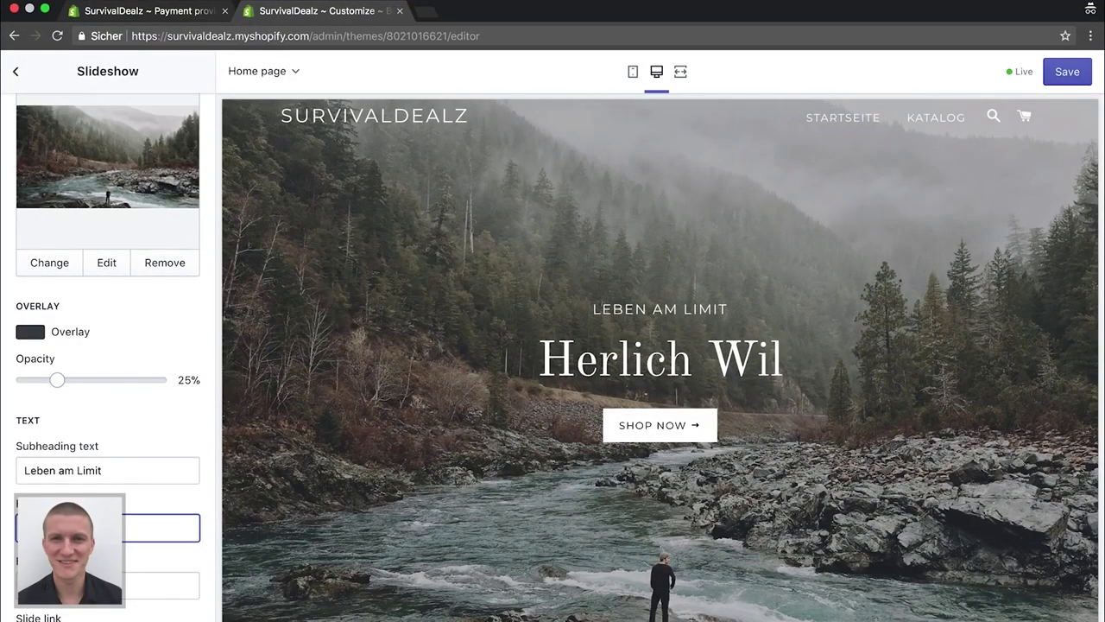
pyautogui.press('BackSpace')
pyautogui.press('BackSpace')
pyautogui.write('kommen')
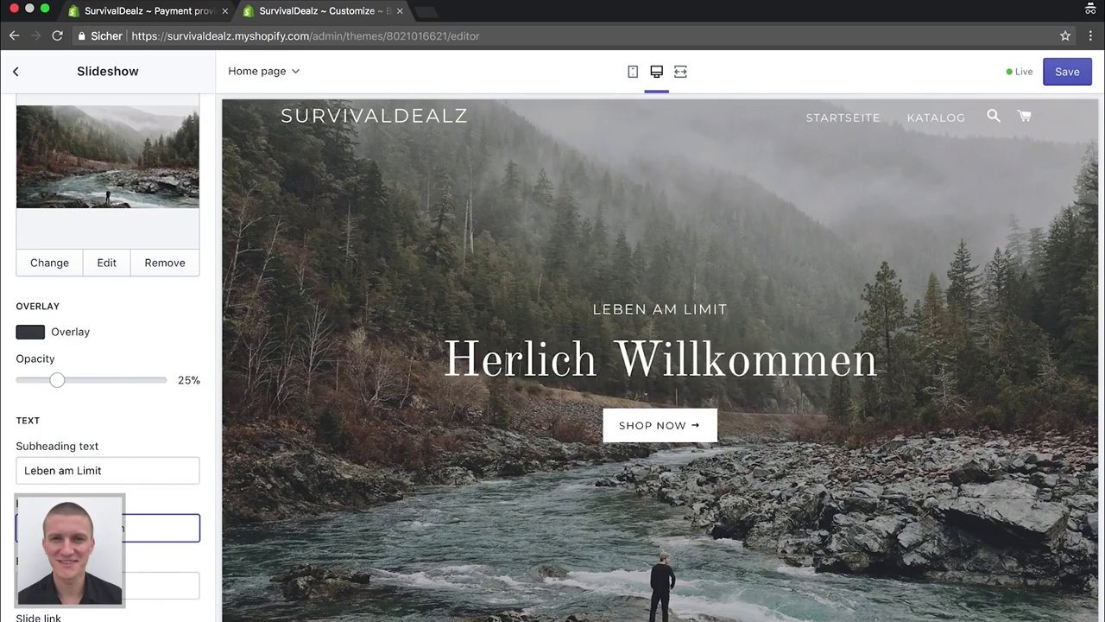
pyautogui.click(44, 528)
pyautogui.write('z')
# Set the first slide's button text to 'Jetzt stöbern'
pyautogui.press('Tab')
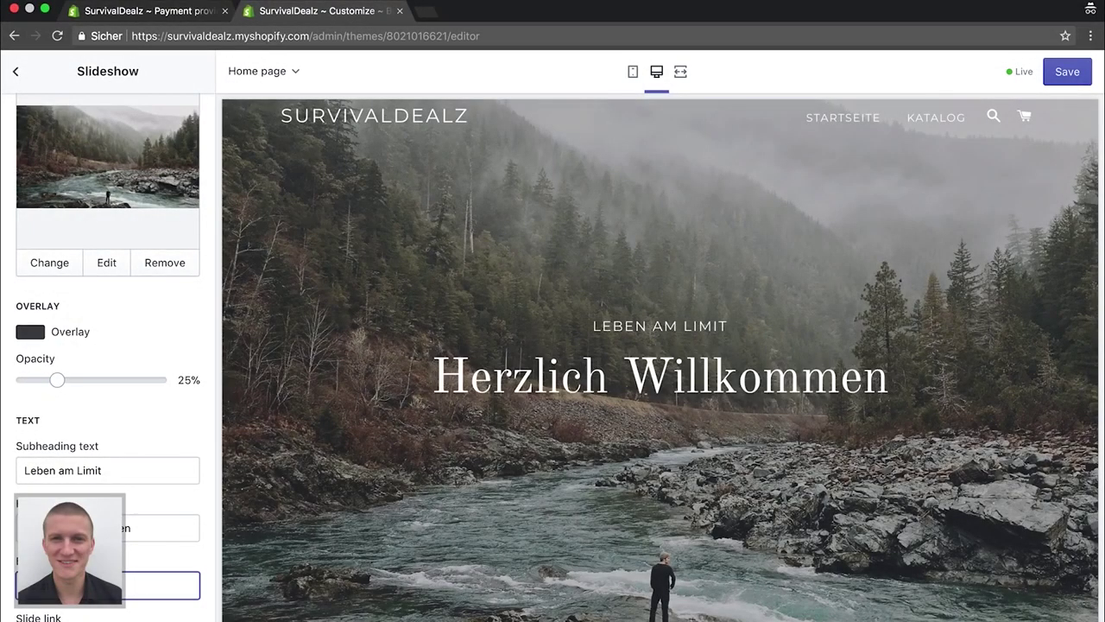
pyautogui.scroll(-4, 107, 346)
pyautogui.write('Jetzt stöbern')
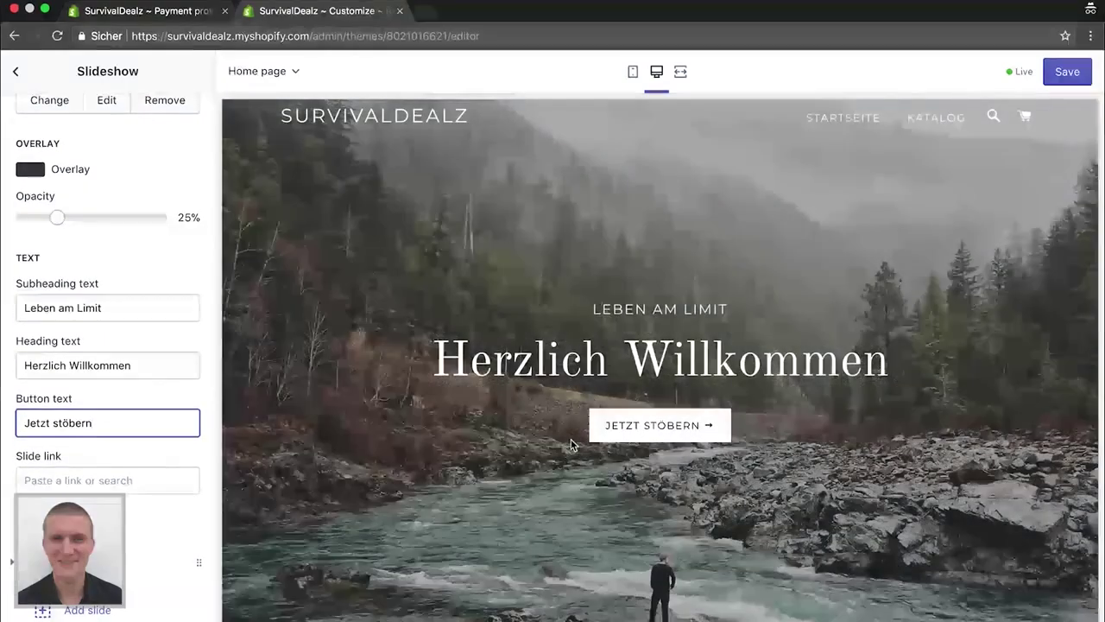
pyautogui.scroll(-1, 152, 528)
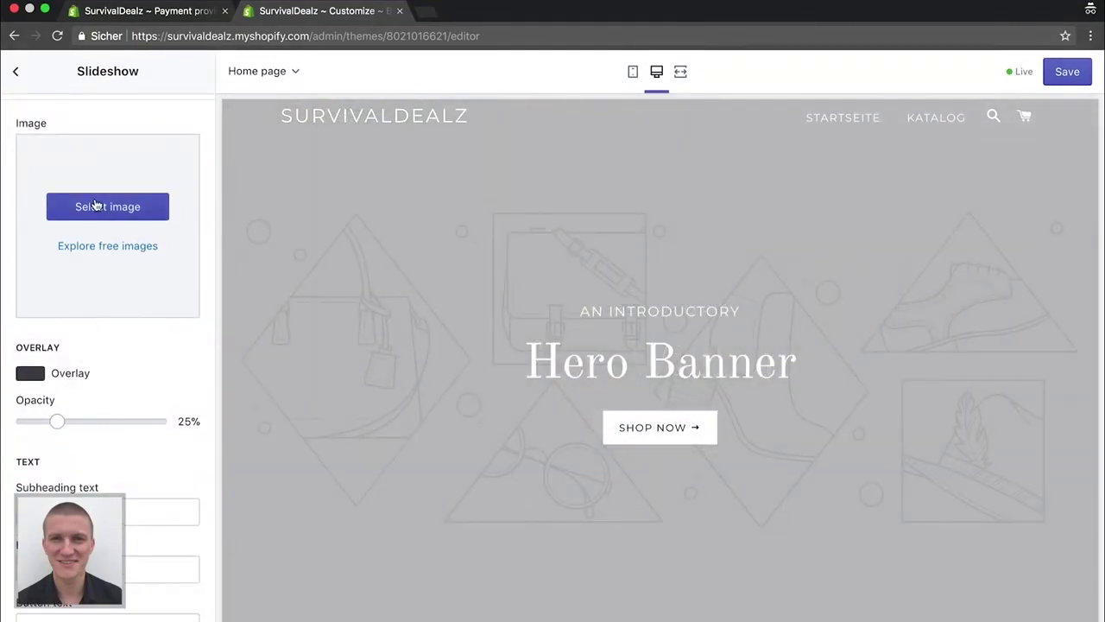
# Upload winter-2281668_1920.jpg as the second slide's image
pyautogui.click(95, 207)
pyautogui.click(65, 189)
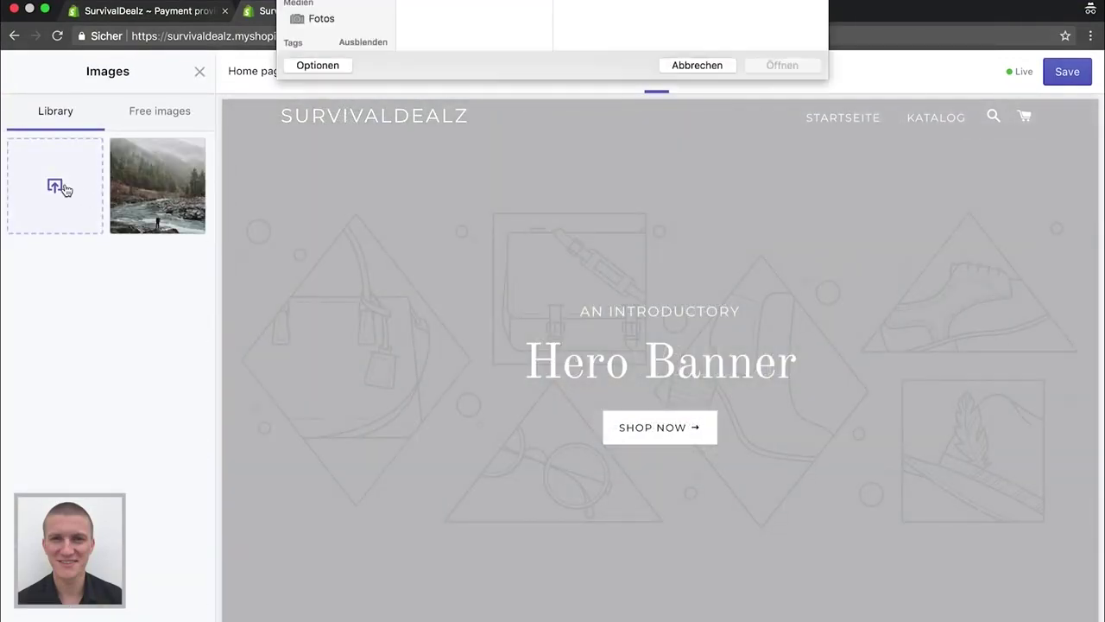
pyautogui.click(466, 63)
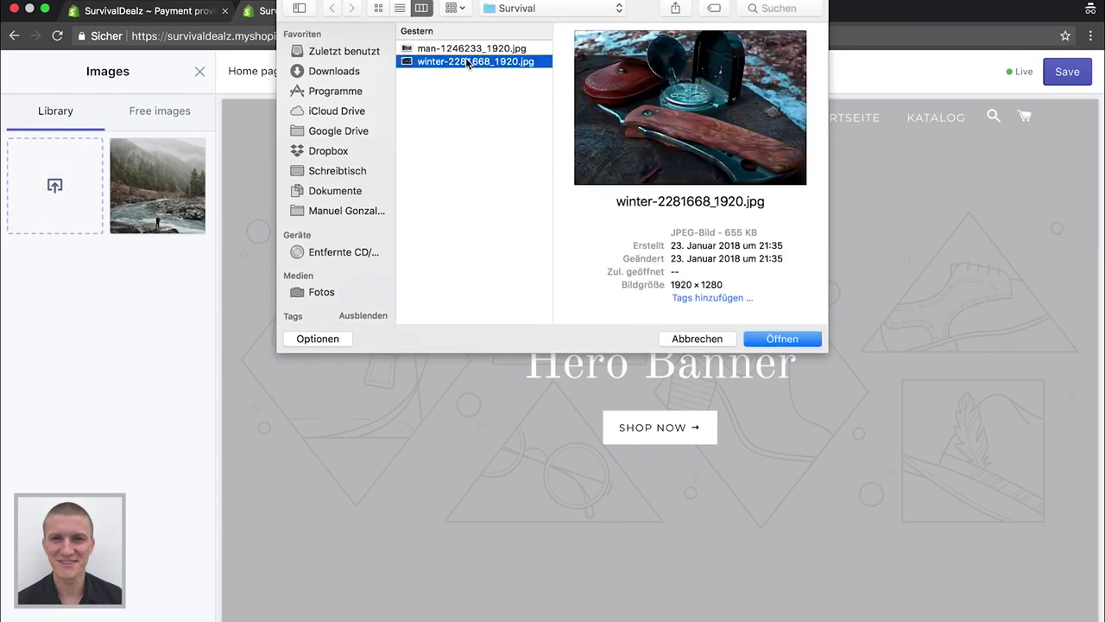
pyautogui.doubleClick(466, 62)
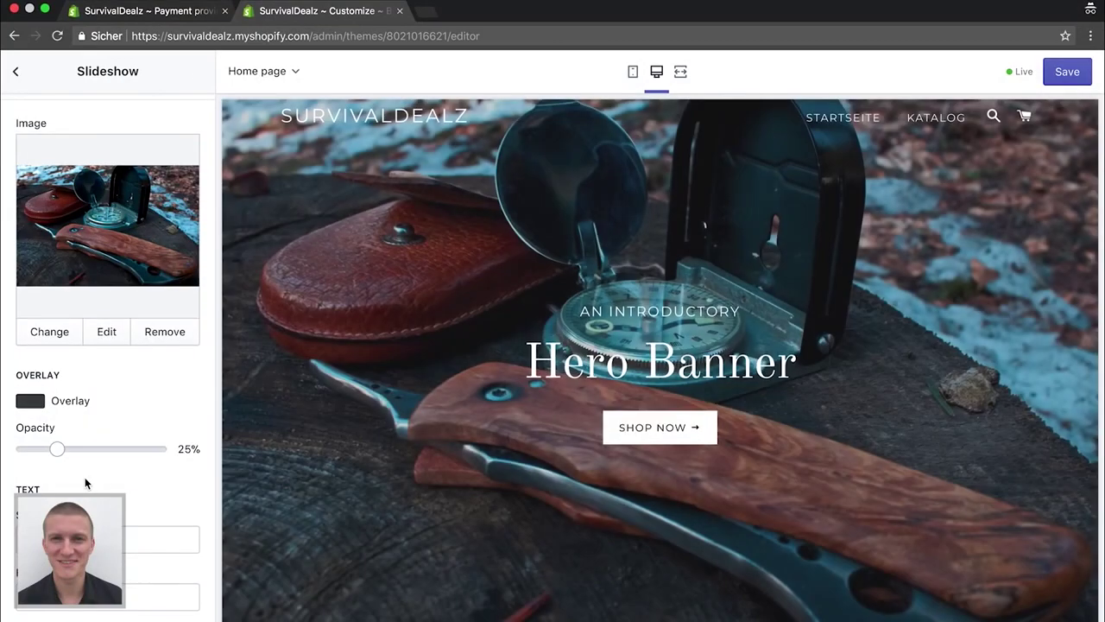
pyautogui.scroll(-3, 86, 484)
# Give the second slide the subheading 'Leben am Limit' and heading 'Herzlich Willkommen'
pyautogui.click(136, 343)
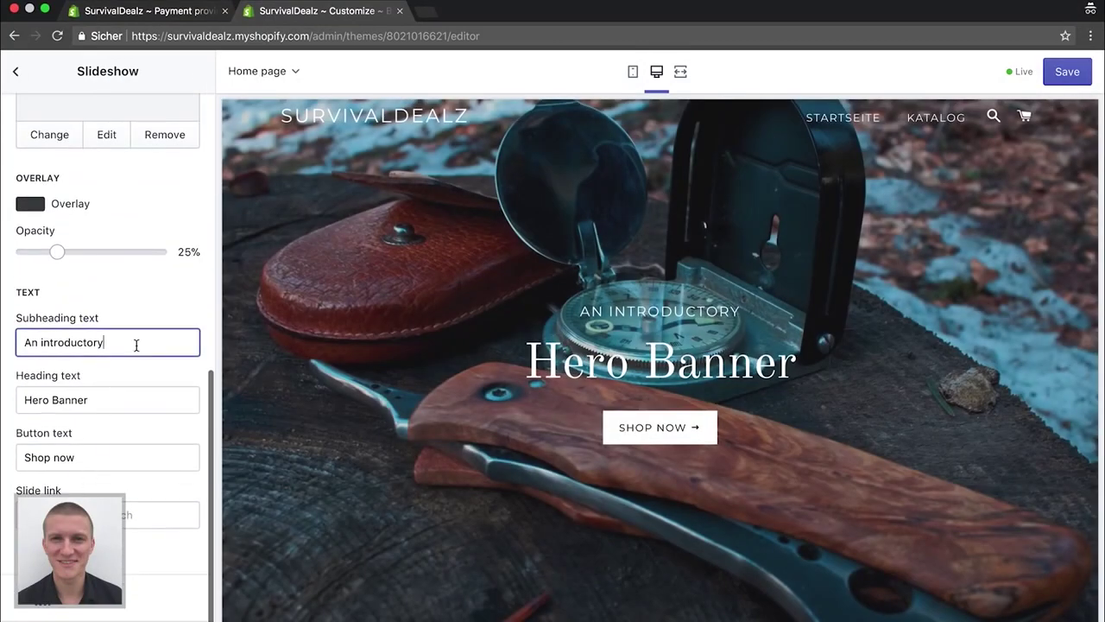
pyautogui.press('BackSpace')
pyautogui.press('BackSpace')
pyautogui.press('BackSpace')
pyautogui.press('BackSpace')
pyautogui.press('BackSpace')
pyautogui.press('BackSpace')
pyautogui.press('BackSpace')
pyautogui.press('BackSpace')
pyautogui.press('BackSpace')
pyautogui.press('BackSpace')
pyautogui.press('BackSpace')
pyautogui.press('BackSpace')
pyautogui.press('BackSpace')
pyautogui.press('BackSpace')
pyautogui.press('BackSpace')
pyautogui.write('Leben am Limit')
pyautogui.click(138, 391)
pyautogui.press('BackSpace')
pyautogui.press('BackSpace')
pyautogui.press('BackSpace')
pyautogui.press('BackSpace')
pyautogui.press('BackSpace')
pyautogui.press('BackSpace')
pyautogui.press('BackSpace')
pyautogui.press('BackSpace')
pyautogui.press('BackSpace')
pyautogui.press('BackSpace')
pyautogui.press('BackSpace')
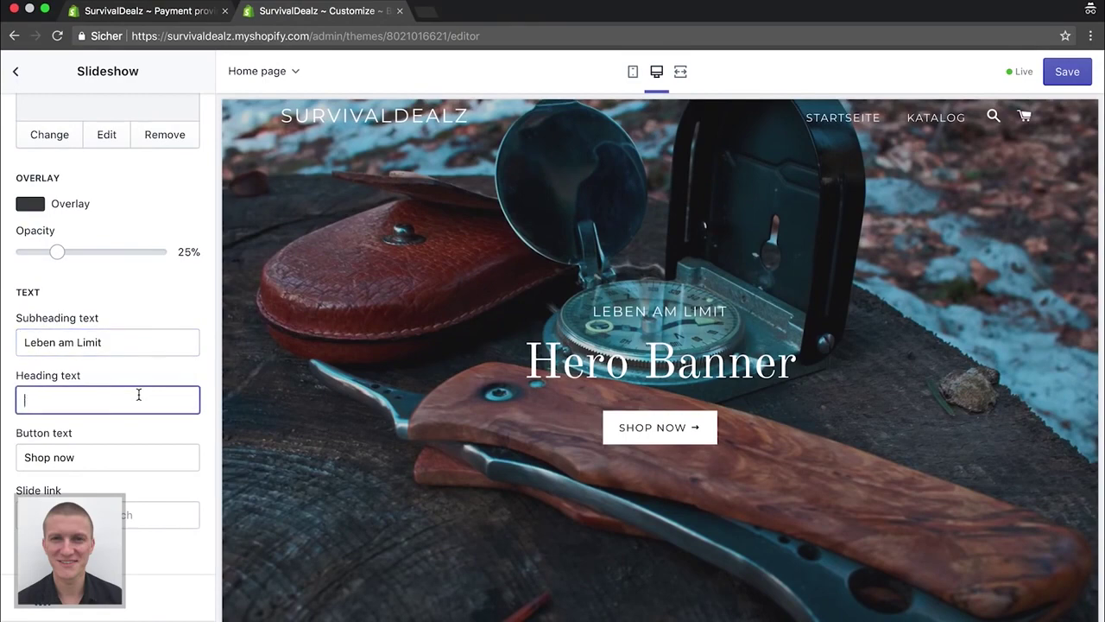
pyautogui.write('Herzll')
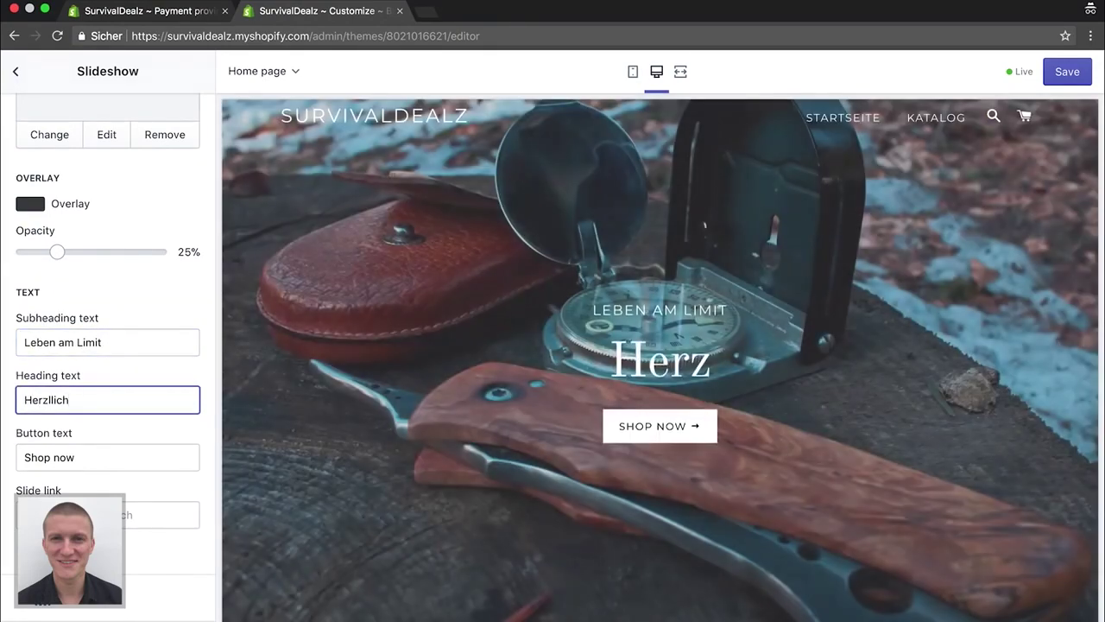
pyautogui.press('BackSpace')
pyautogui.write('ich W')
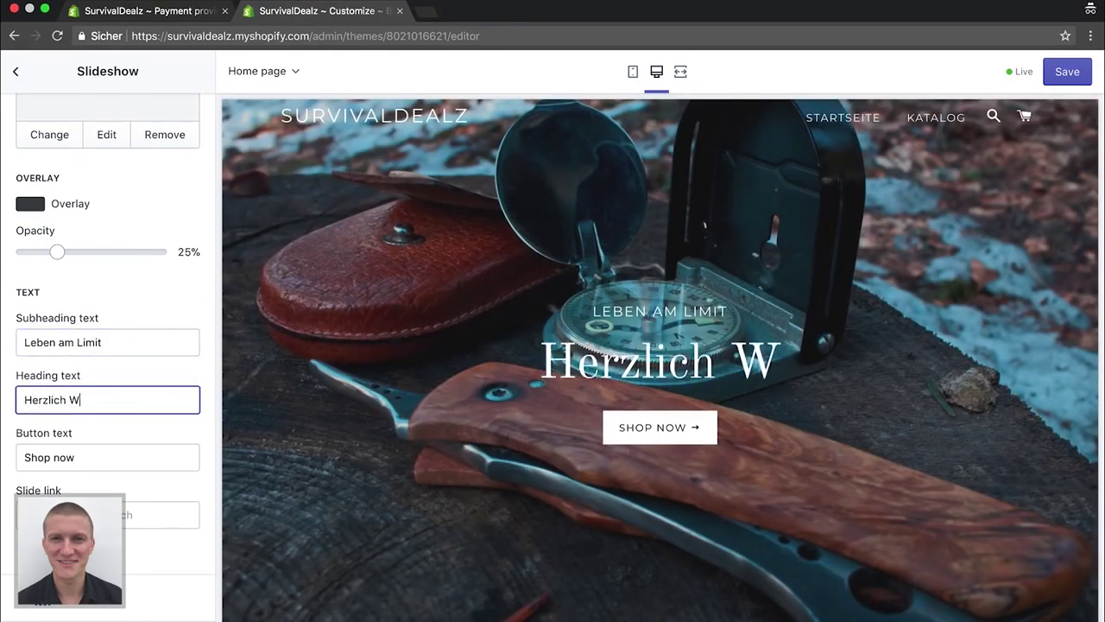
pyautogui.write('ilko')
pyautogui.press('BackSpace')
pyautogui.press('BackSpace')
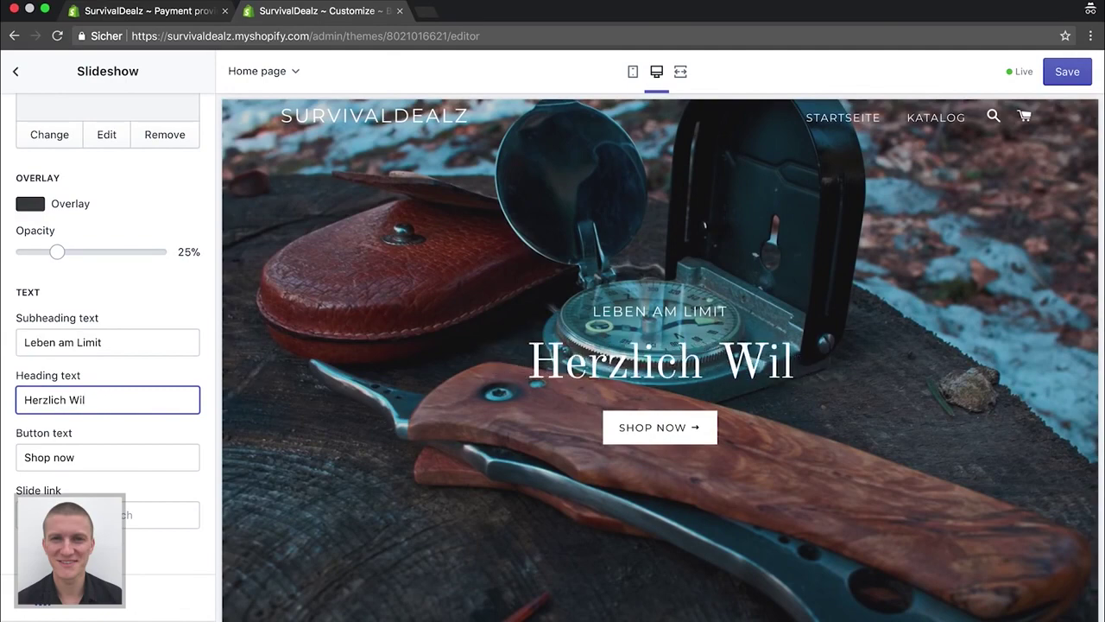
pyautogui.write('lkommen')
# Replace the second slide's button text with 'Jetzt stöbern'
pyautogui.press('Tab')
pyautogui.write('Je')
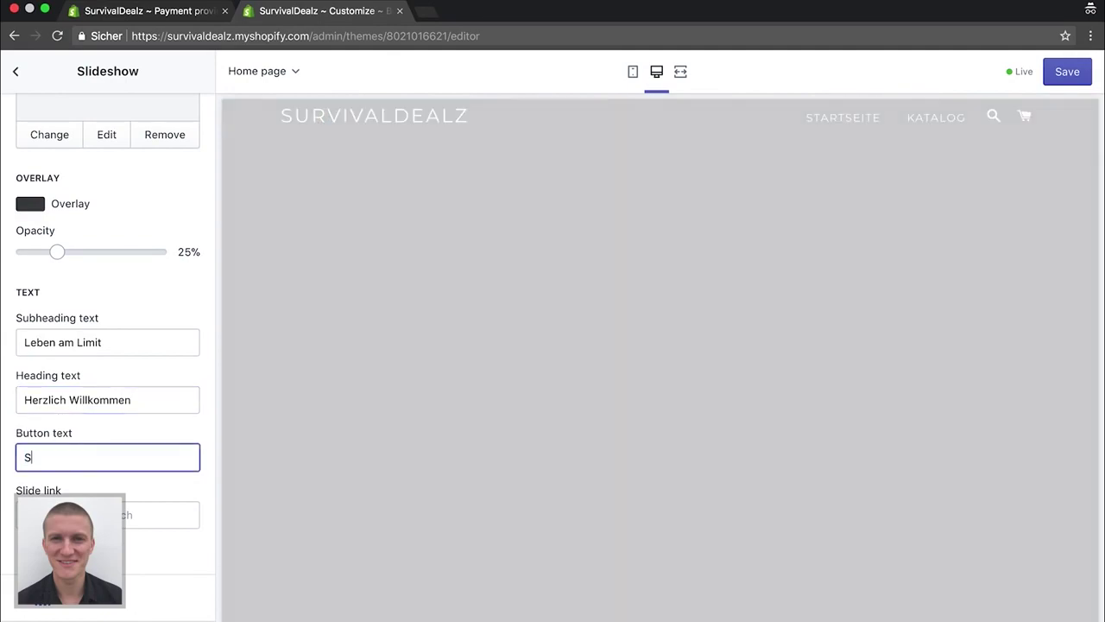
pyautogui.write('tzt st')
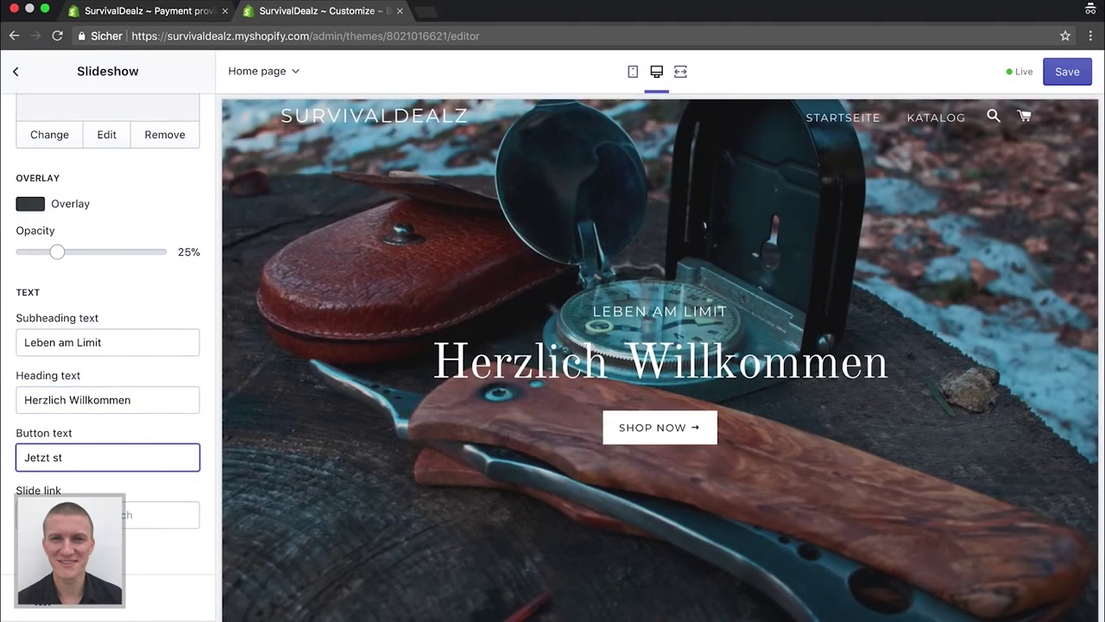
pyautogui.write('öbern')
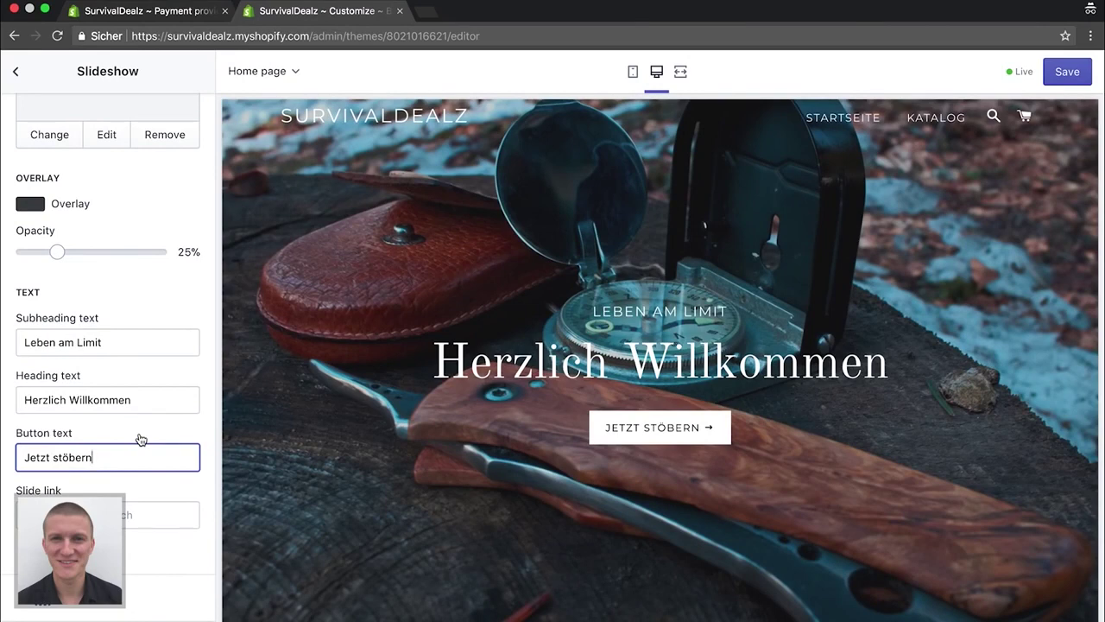
pyautogui.scroll(10, 141, 439)
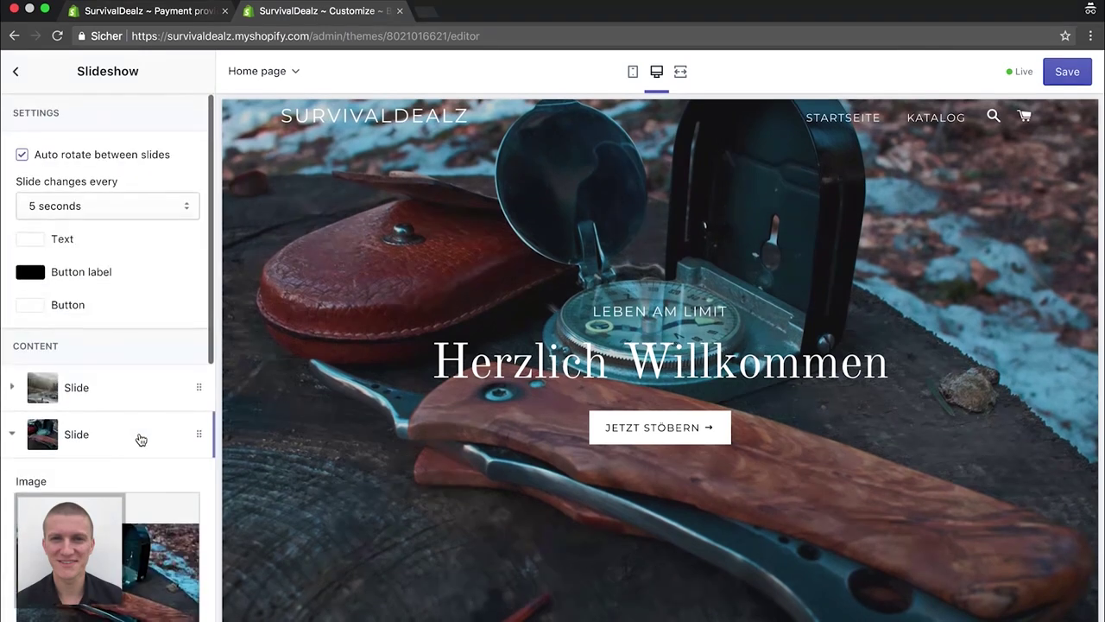
# Open the Rich text section and delete its 'Talk about your brand' heading
pyautogui.click(16, 72)
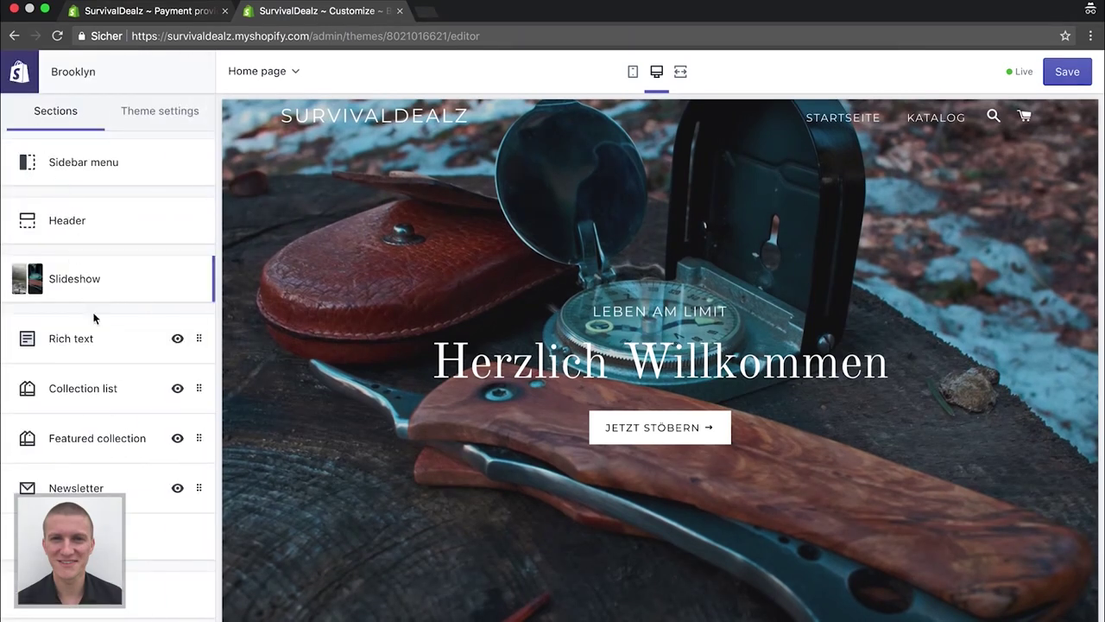
pyautogui.click(76, 340)
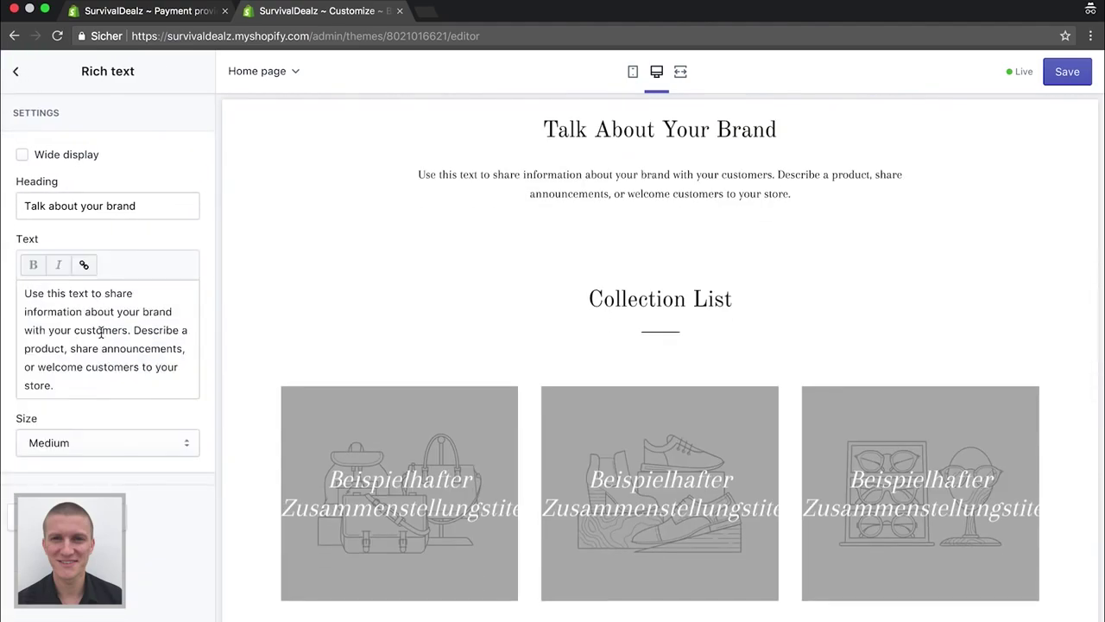
pyautogui.click(147, 207)
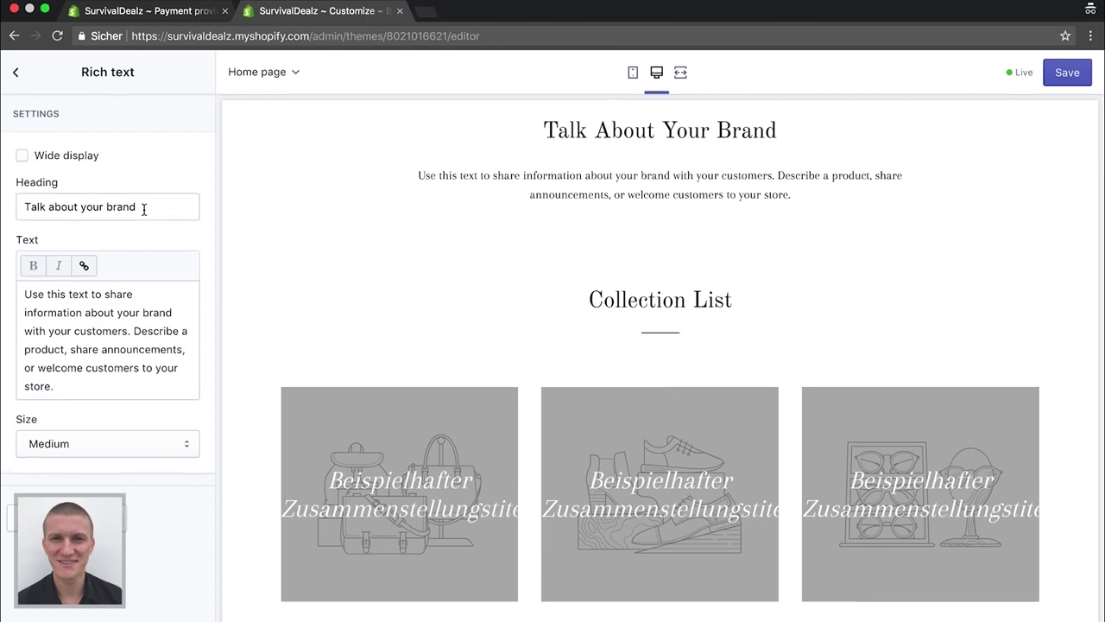
pyautogui.press('super+a')
pyautogui.press('BackSpace')
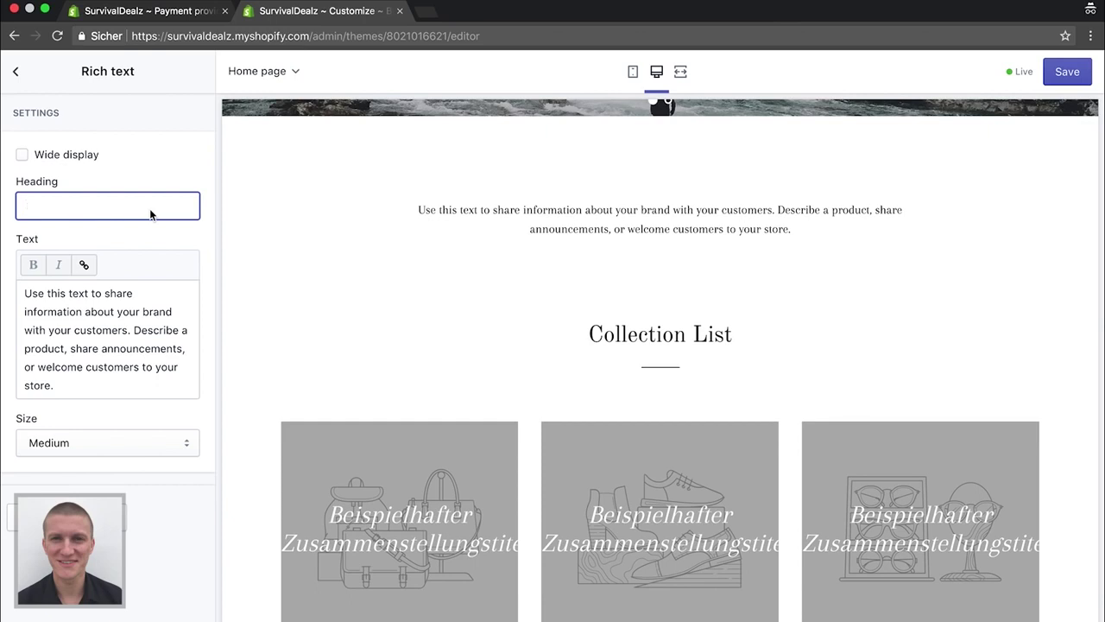
# Enter the Rich text heading 'Was dich erwartet', fixing the first letter
pyautogui.write('Eas dich erwartet')
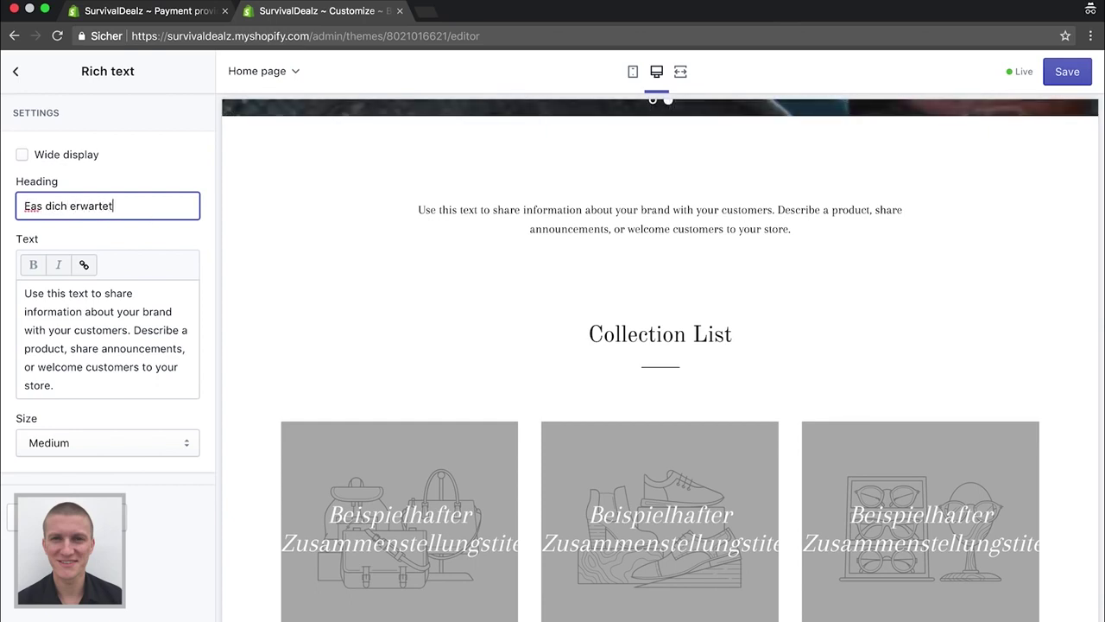
pyautogui.click(31, 207)
pyautogui.press('BackSpace')
pyautogui.write('W')
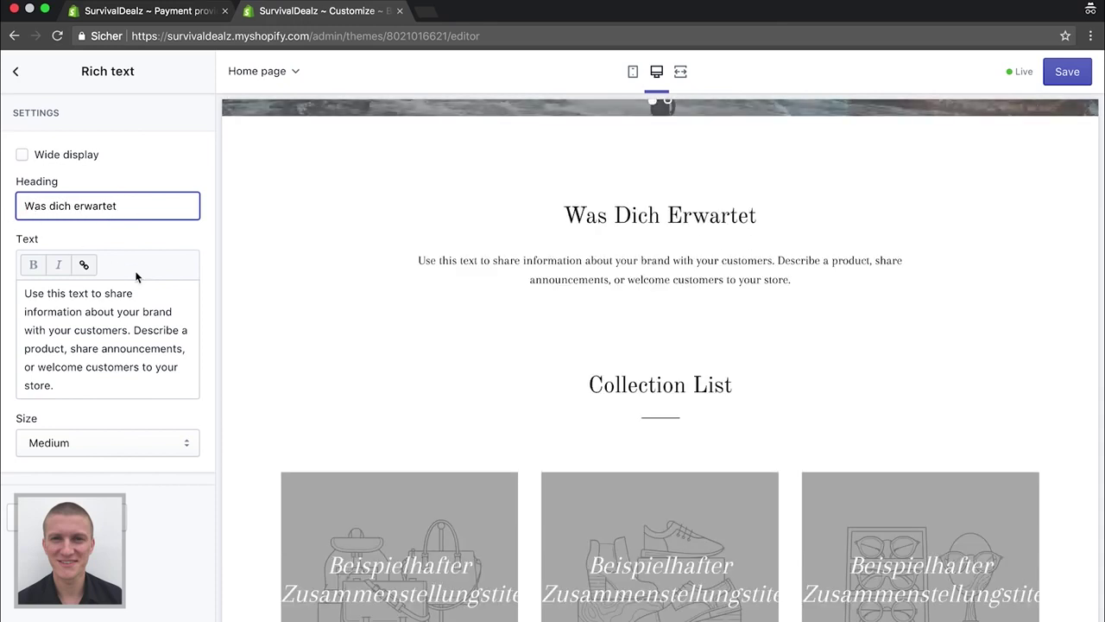
# Replace the body with 'Als wahrer Überlebenskünstler findest du hier alles, was du brauchst…'
pyautogui.click(126, 326)
pyautogui.press('super+a')
pyautogui.press('BackSpace')
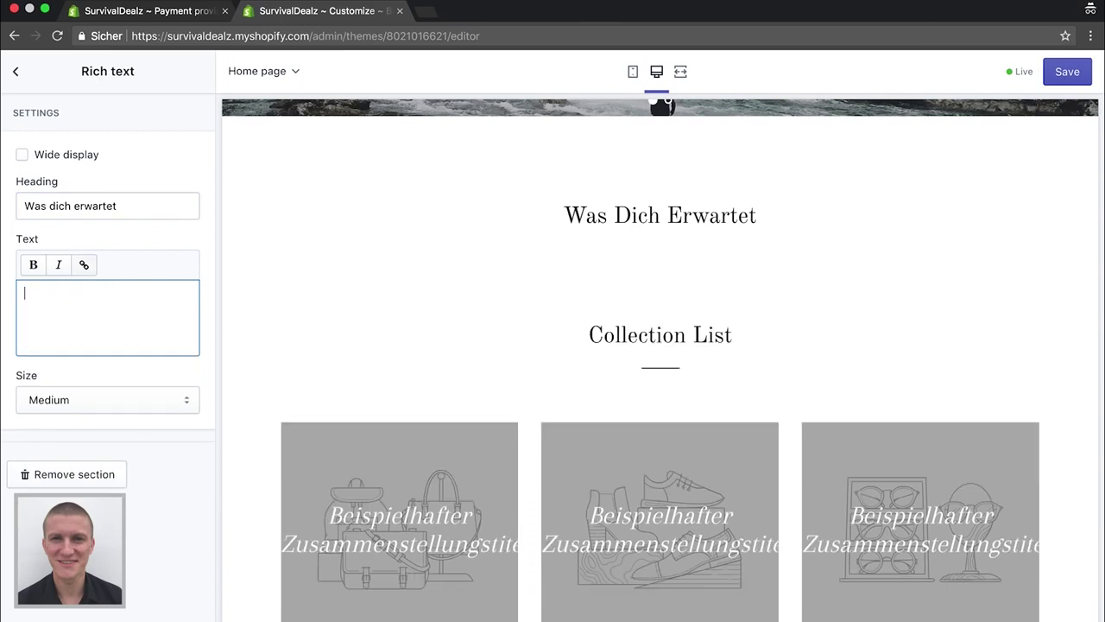
pyautogui.write('Als')
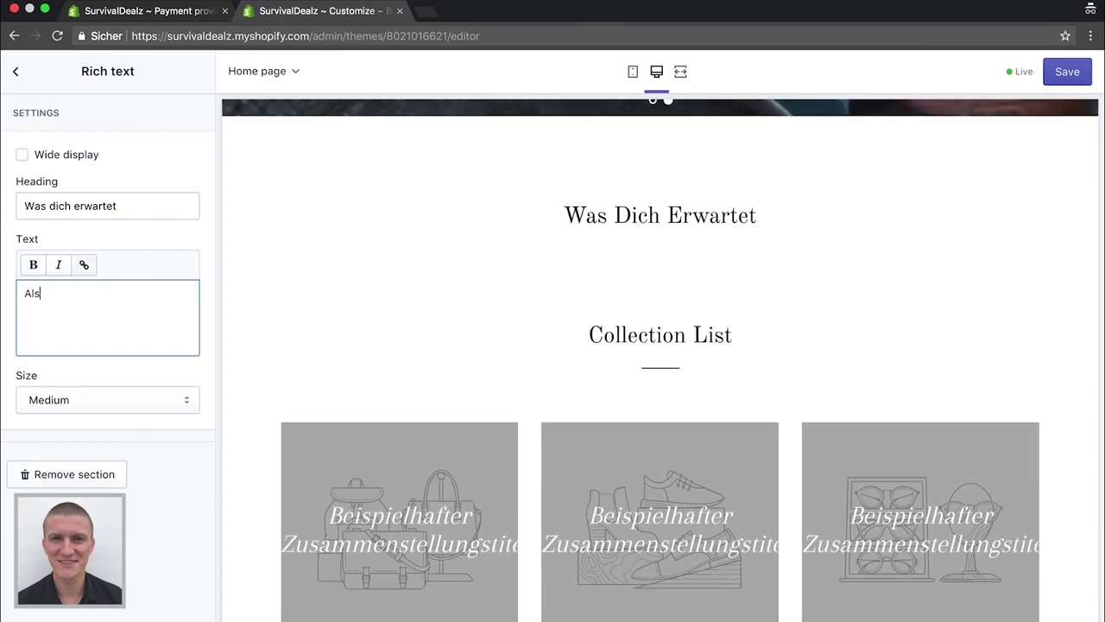
pyautogui.write(' wahre')
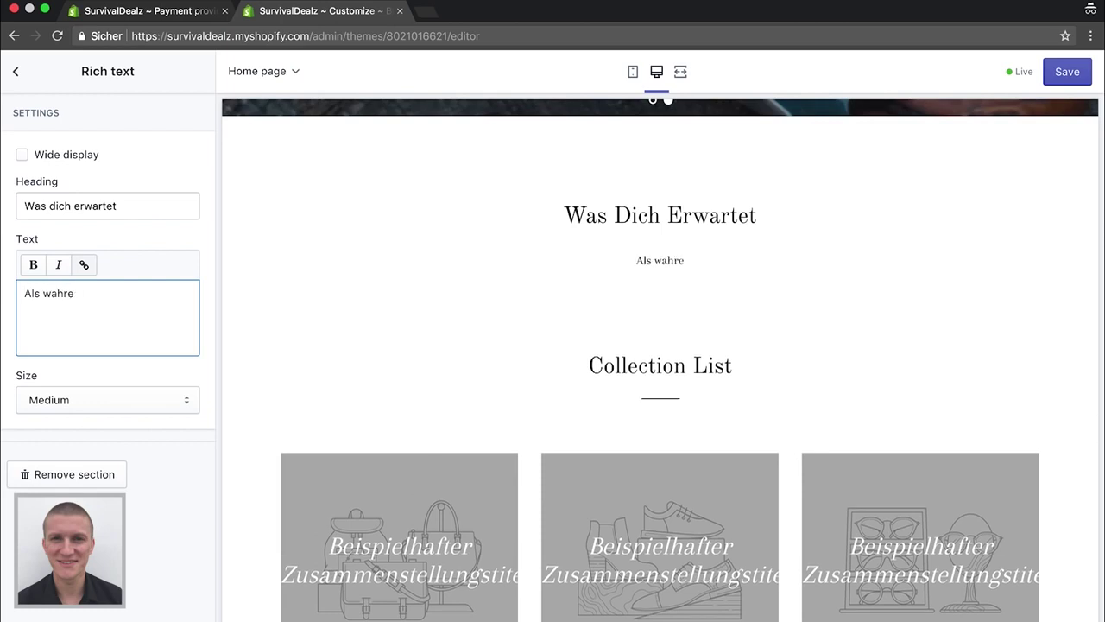
pyautogui.write('r Überlebe')
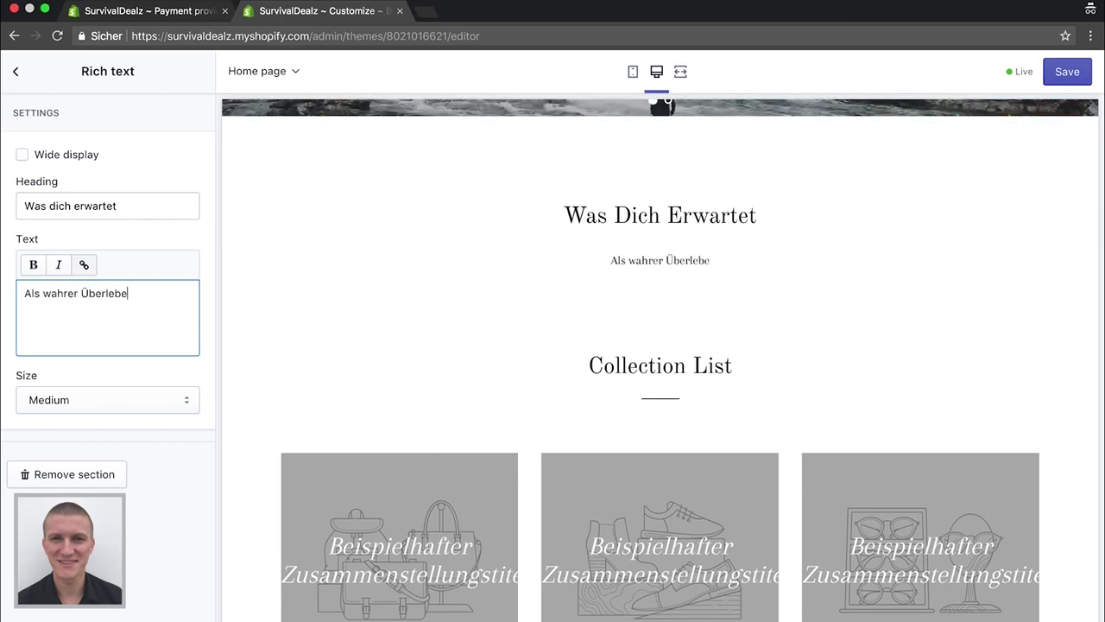
pyautogui.write('nskünst')
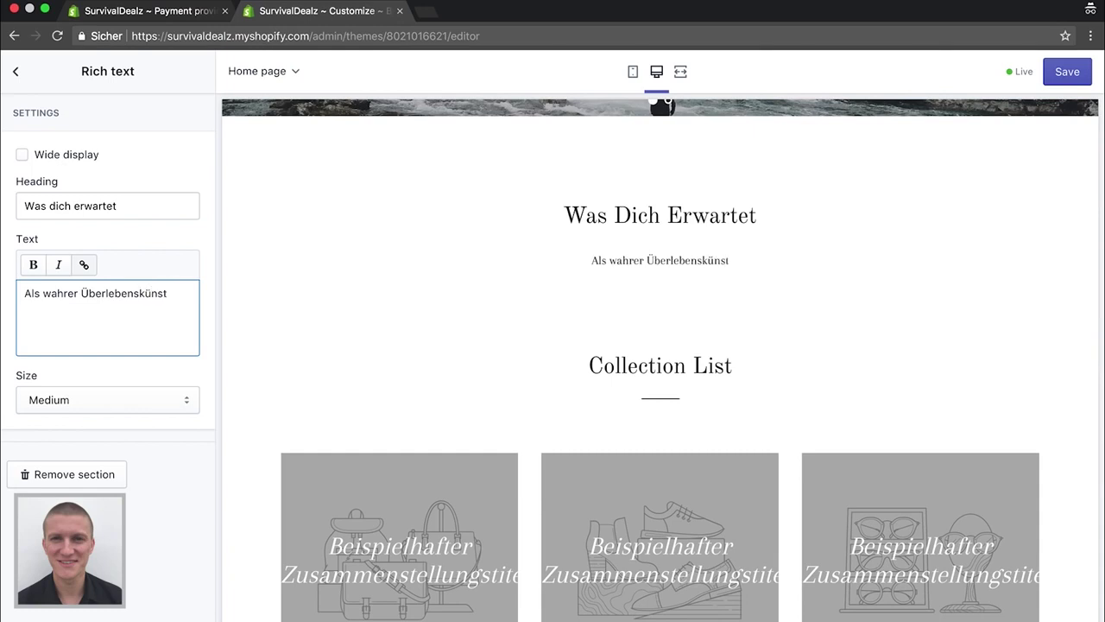
pyautogui.write('öer findest du hier ')
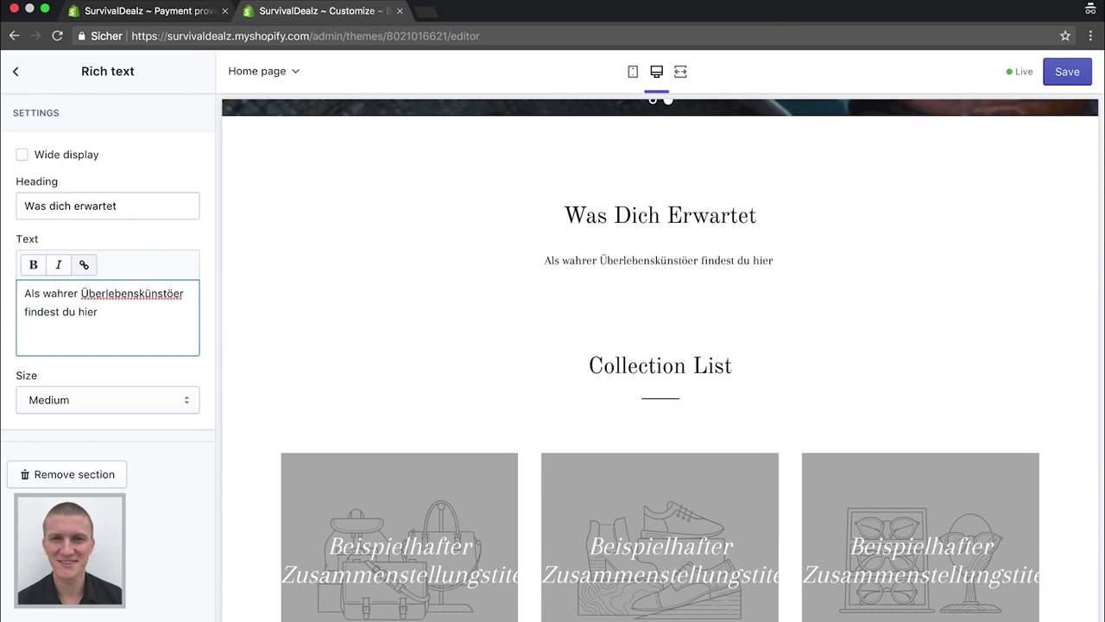
pyautogui.write('alles w')
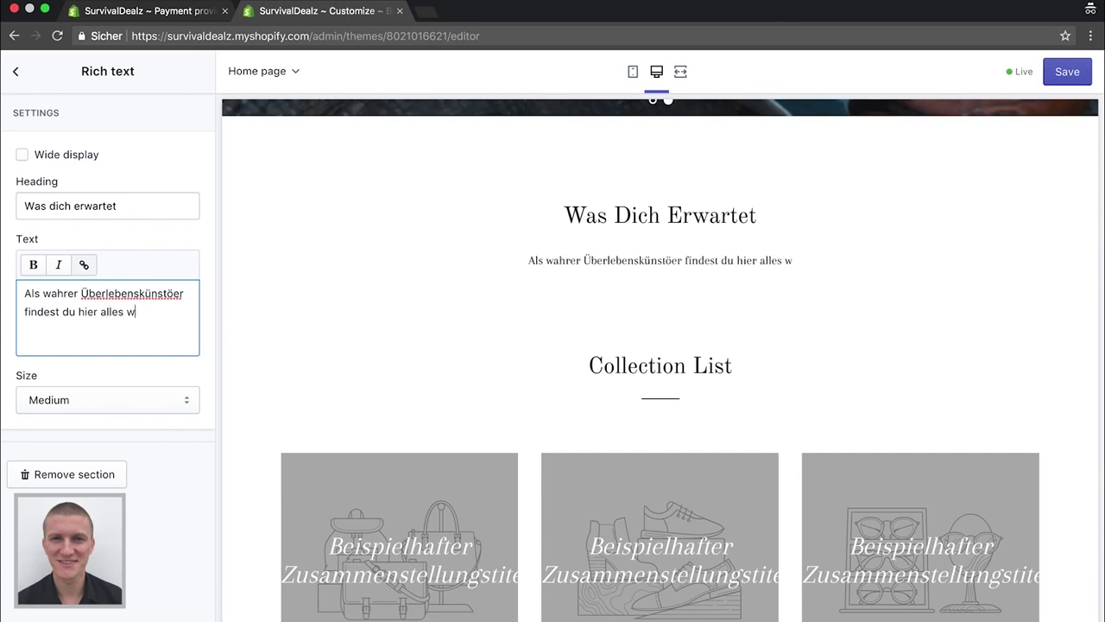
pyautogui.press('BackSpace')
pyautogui.press('BackSpace')
pyautogui.write(', was')
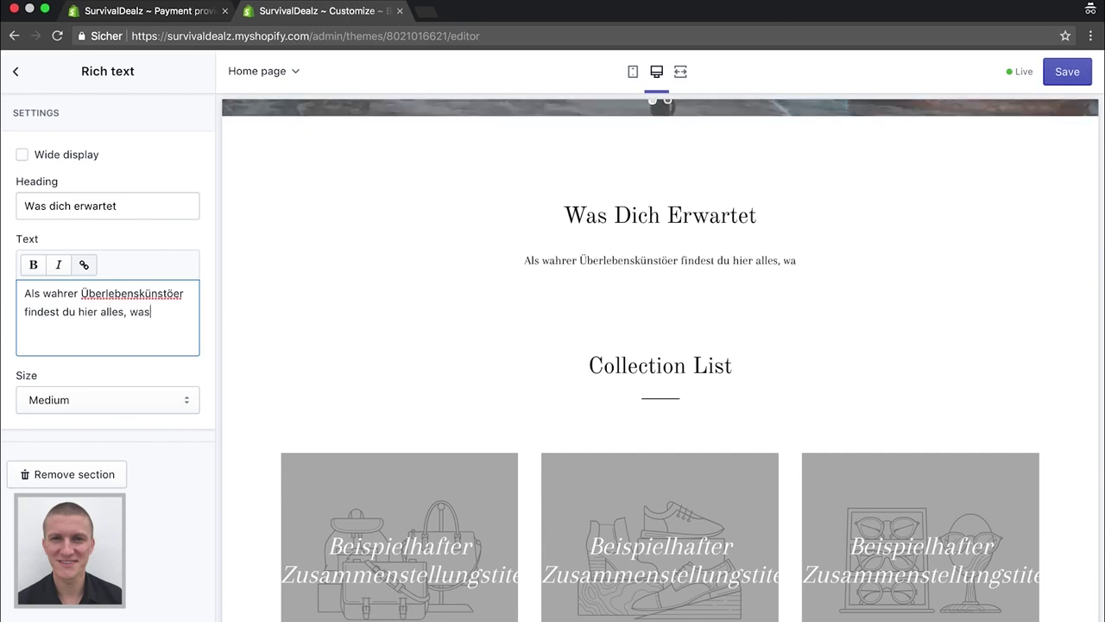
pyautogui.write(' du ben')
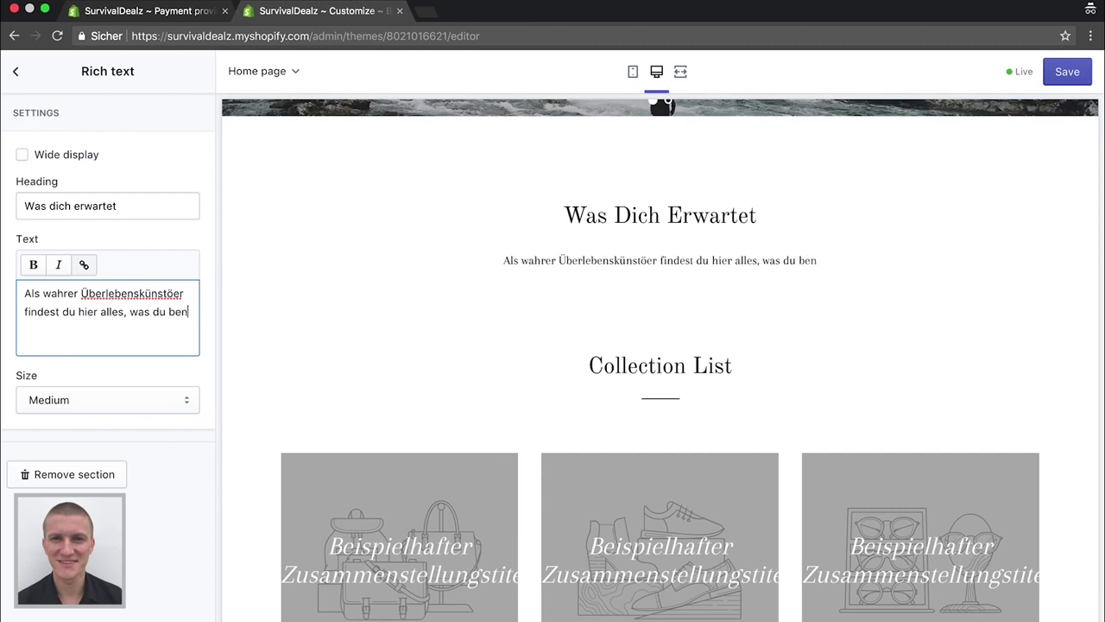
pyautogui.press('BackSpace')
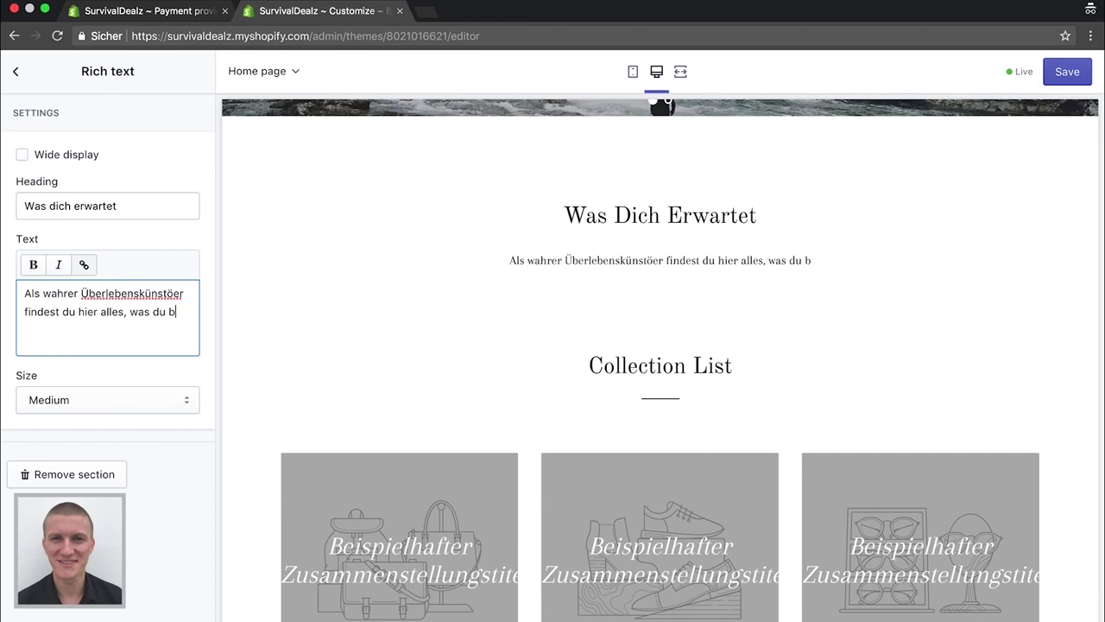
pyautogui.write('rauchst,')
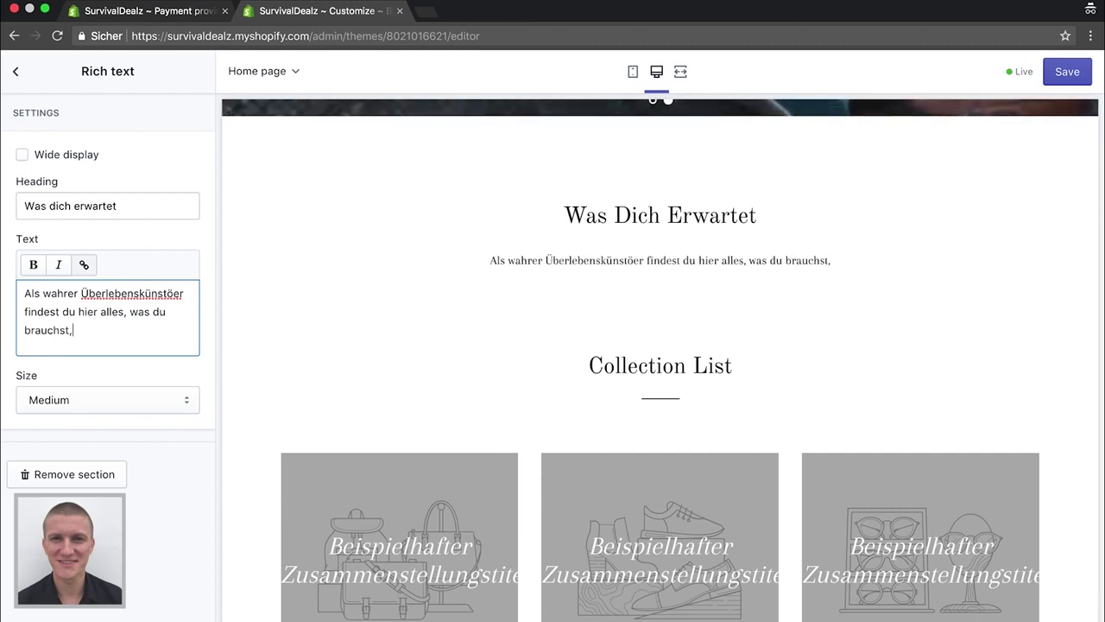
pyautogui.write(' damit du dein n')
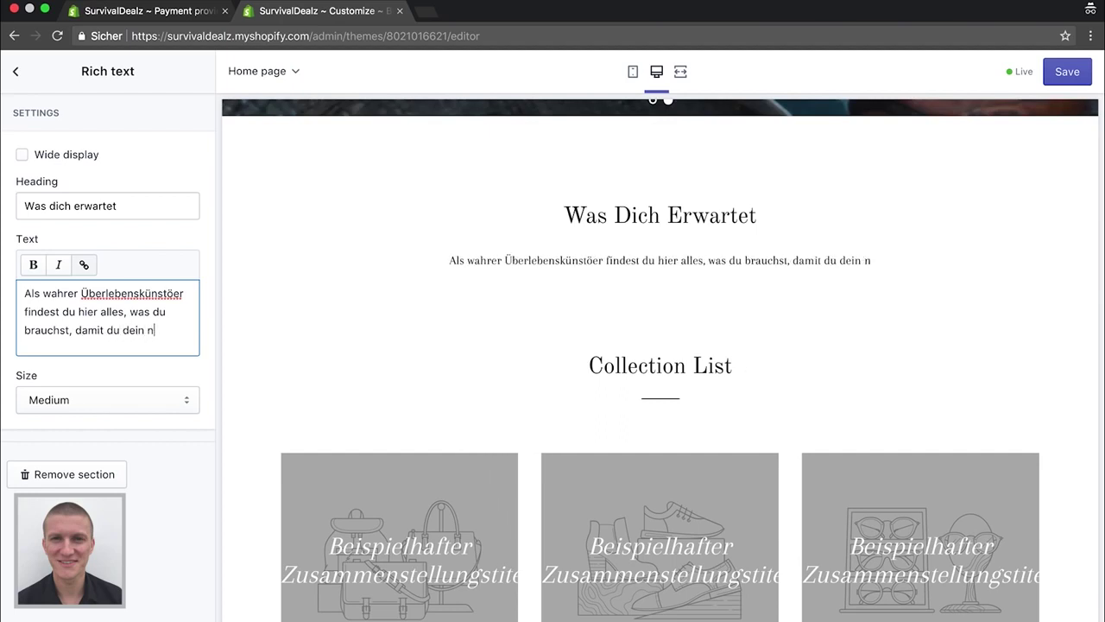
pyautogui.write('ächstes Abent')
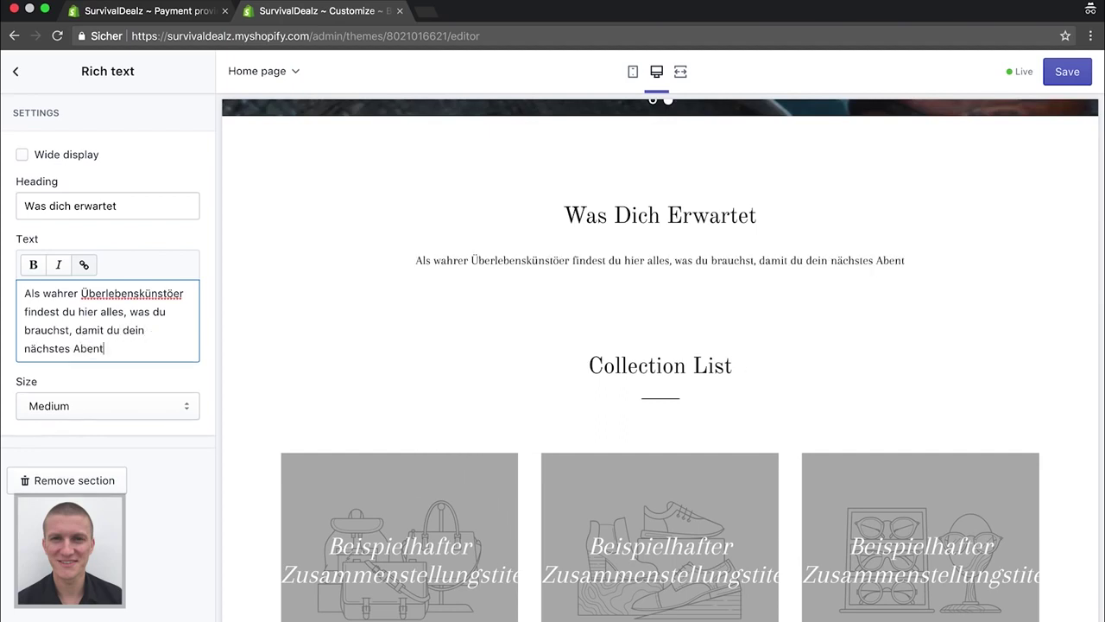
pyautogui.write('euer si')
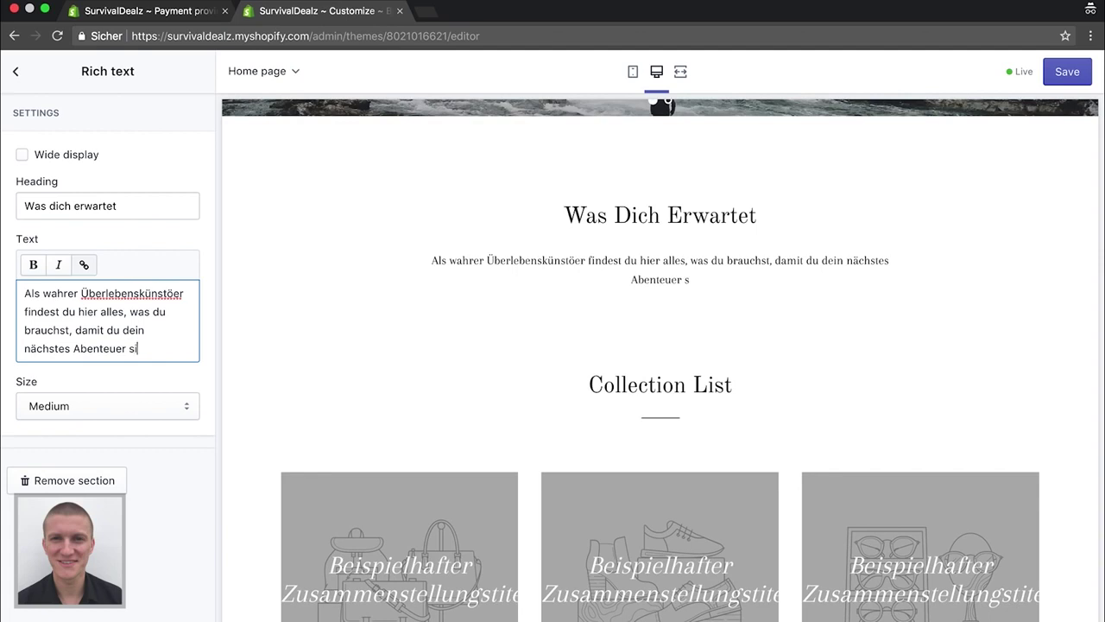
pyautogui.write('cher überstehst')
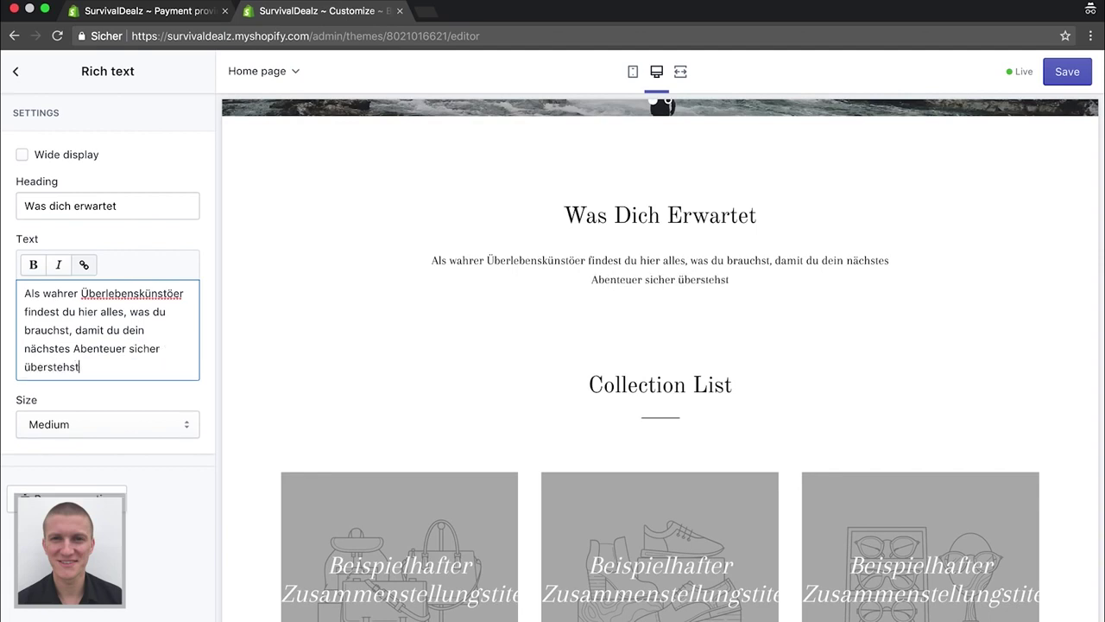
pyautogui.click(171, 294)
pyautogui.press('BackSpace')
pyautogui.write('ll')
pyautogui.click(107, 376)
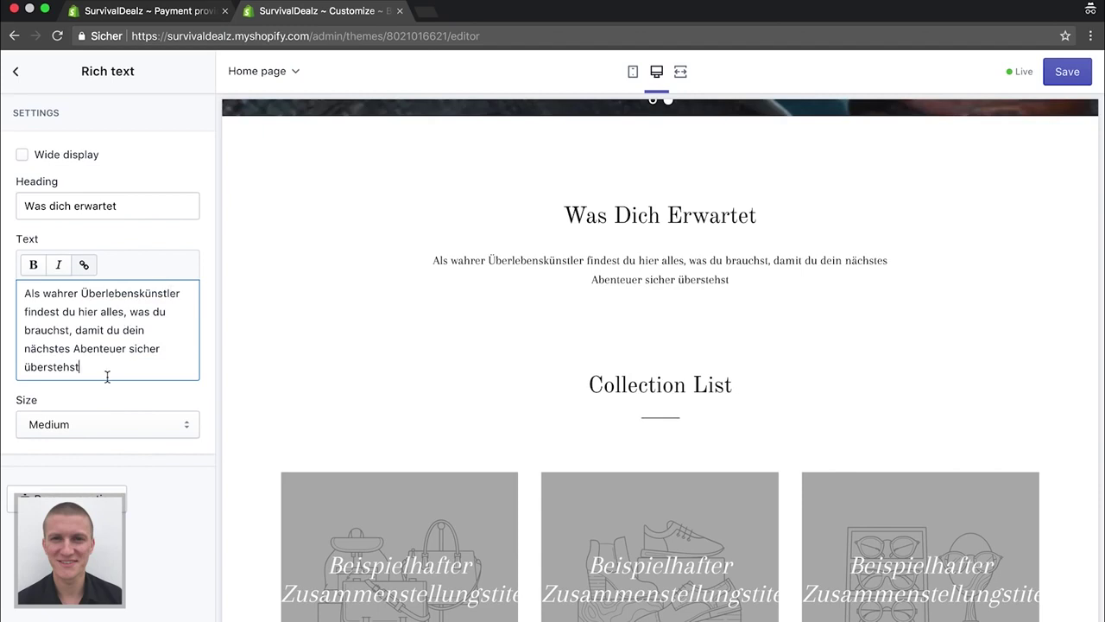
pyautogui.write('.')
# Add the paragraph about Outdoor-Ausrüstung ending 'sicher fündig.' and a blank line before the closing sentence
pyautogui.press('Return')
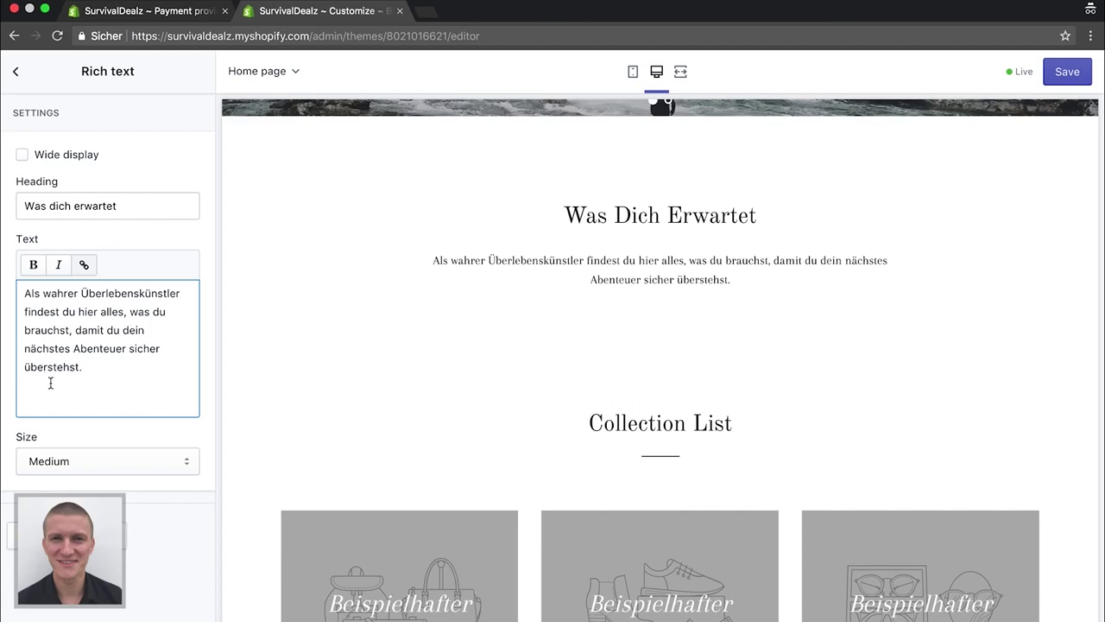
pyautogui.write('Egal p')
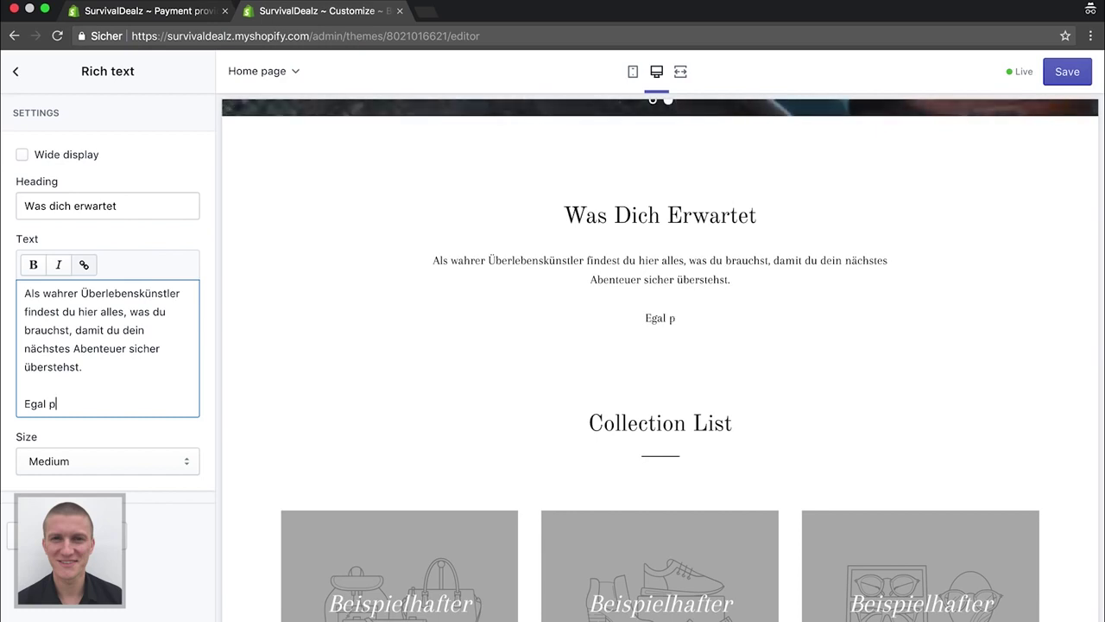
pyautogui.press('BackSpace')
pyautogui.write('ob überleben')
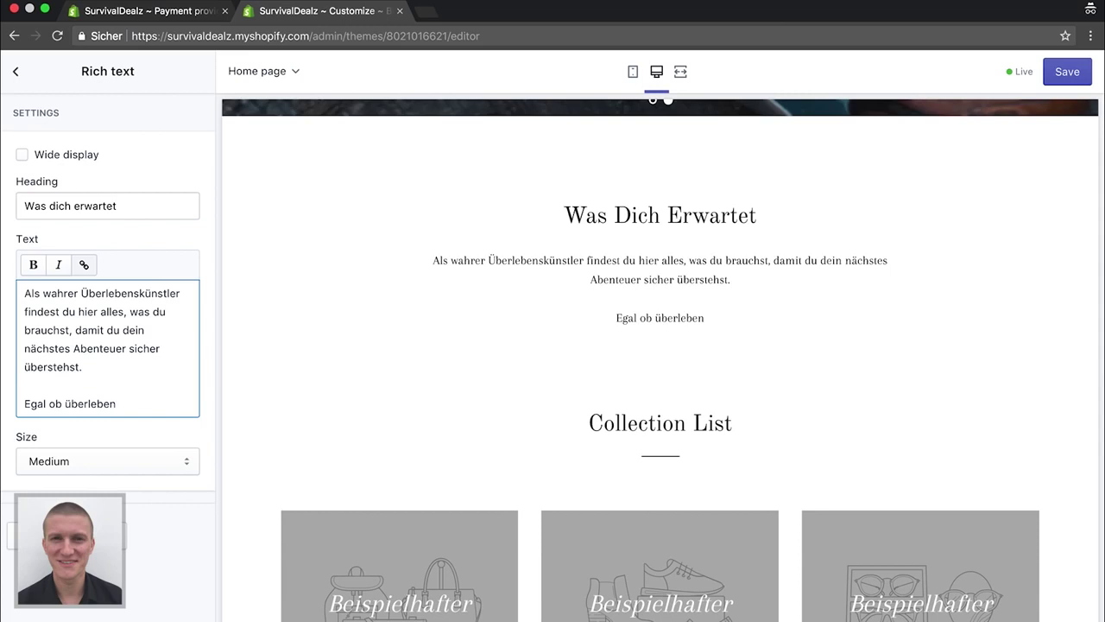
pyautogui.write('swichr')
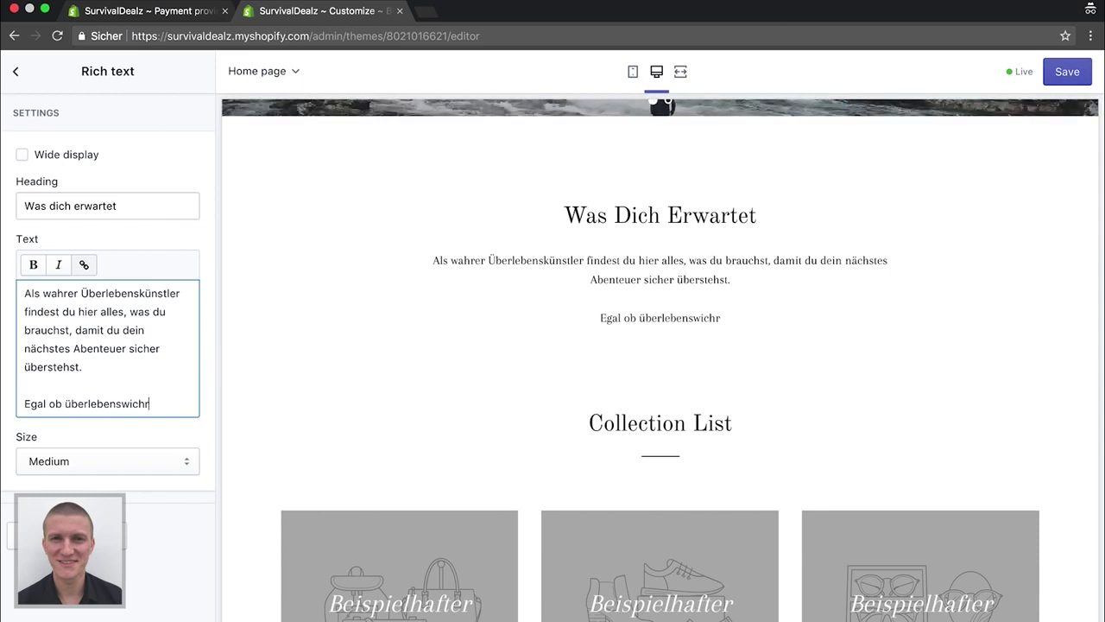
pyautogui.press('BackSpace')
pyautogui.write('tige O')
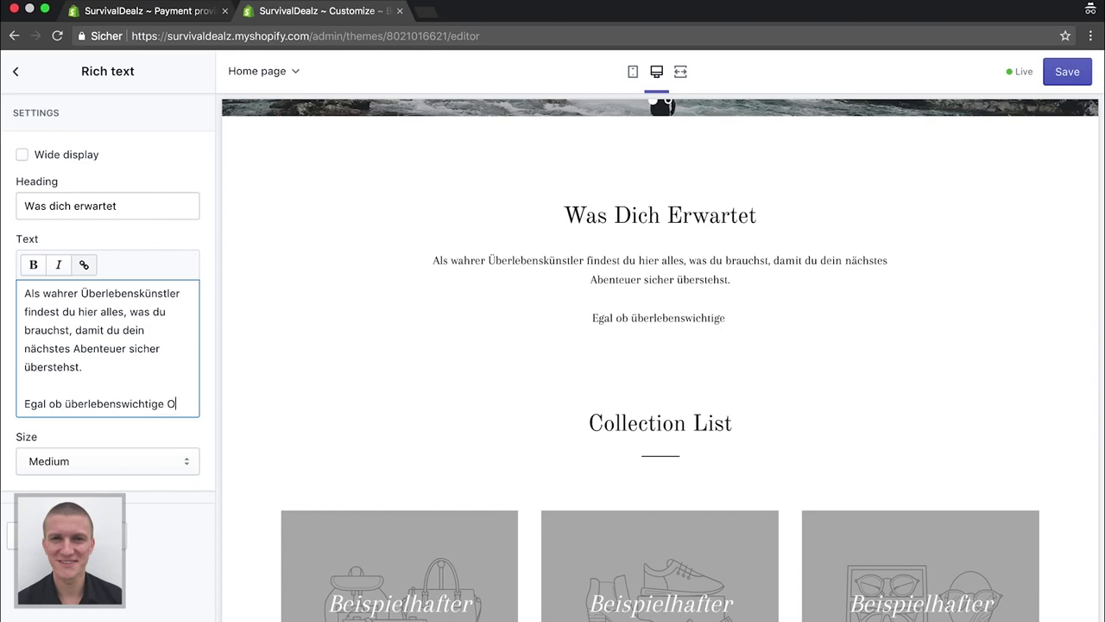
pyautogui.write('utdoor')
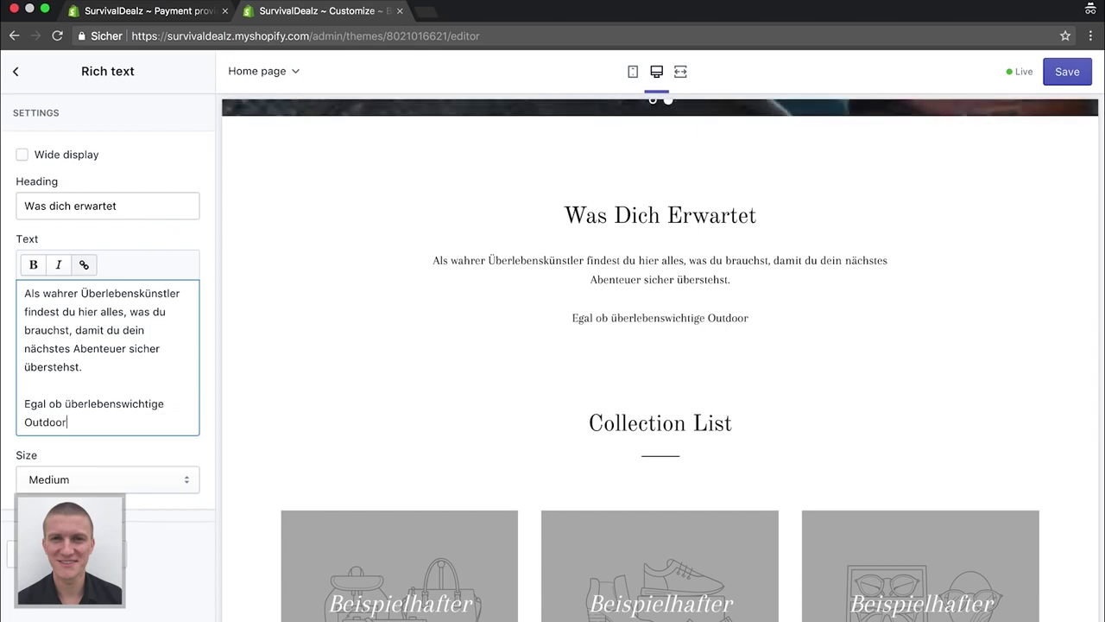
pyautogui.write('-Ausrüstung oder ')
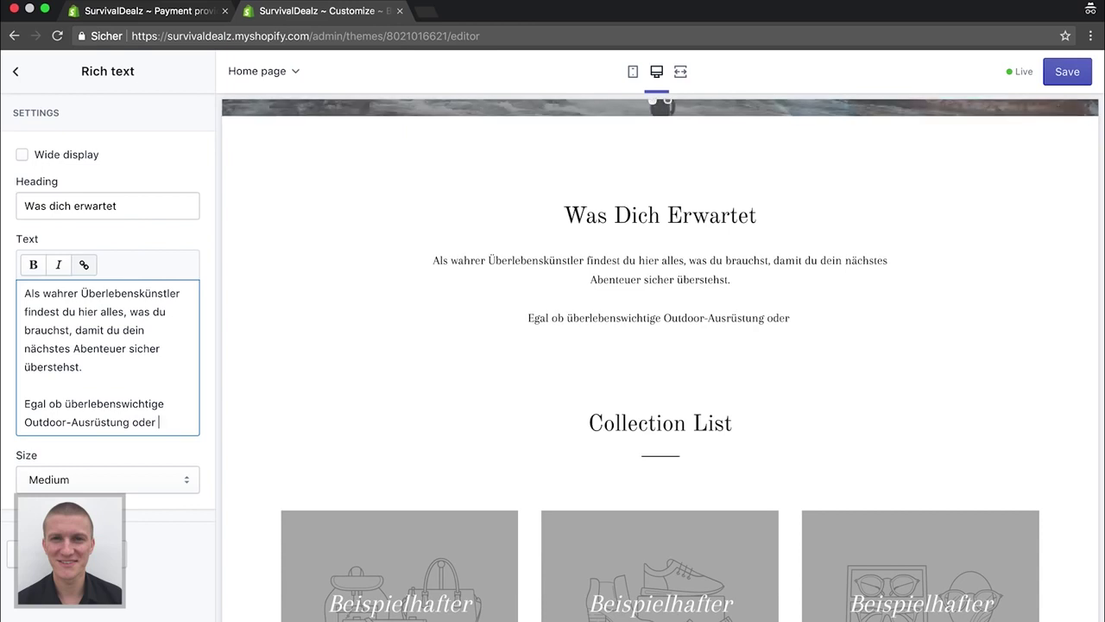
pyautogui.write('unverzi')
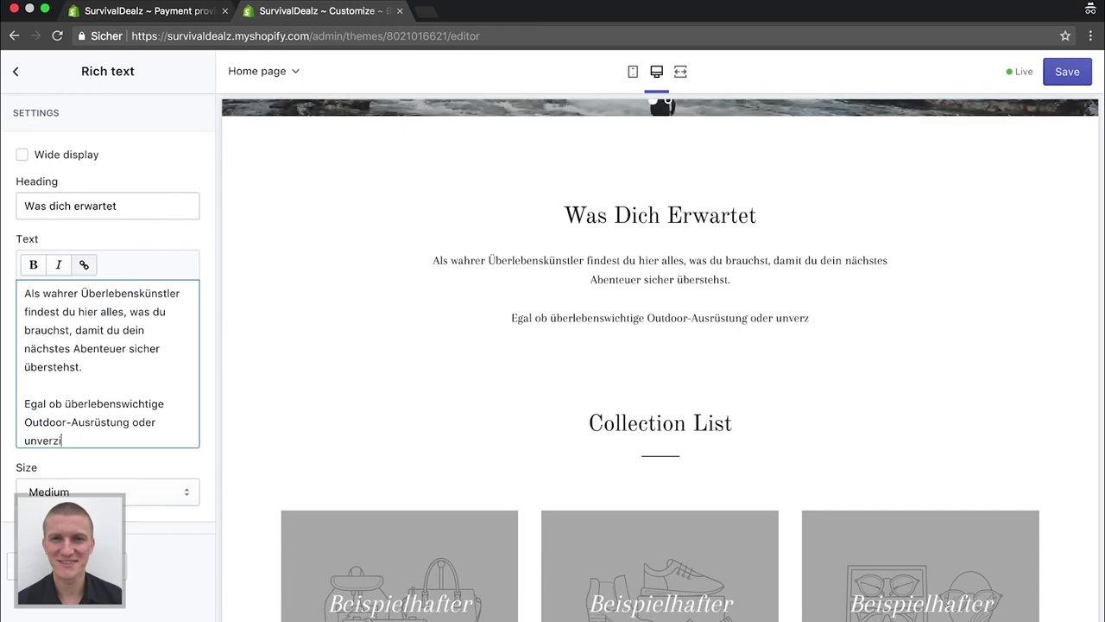
pyautogui.write('chtbar')
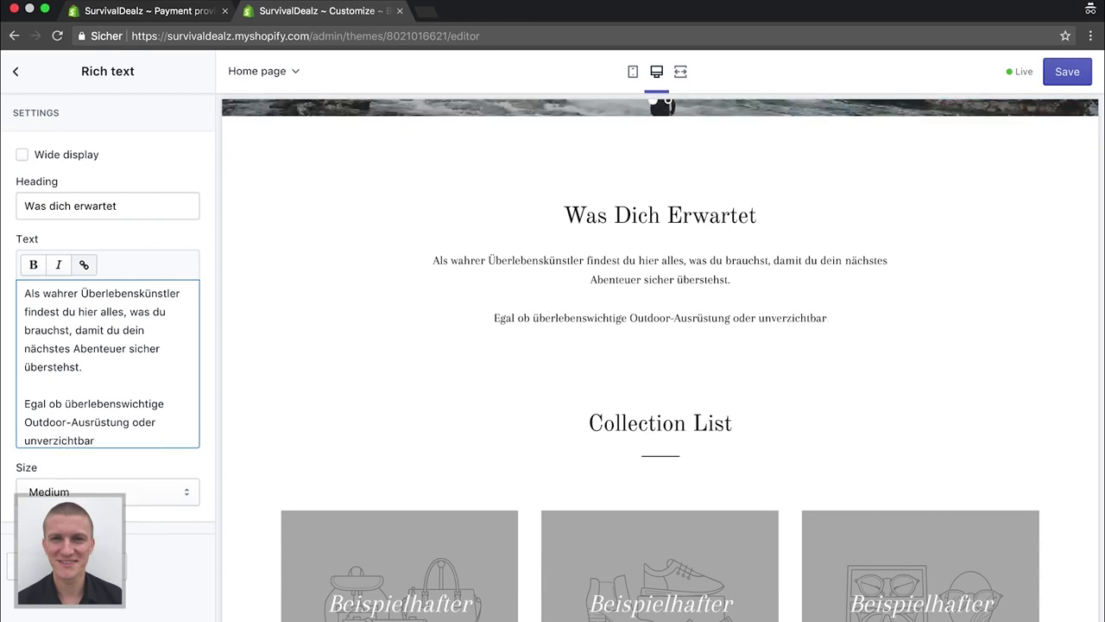
pyautogui.write('es Survi')
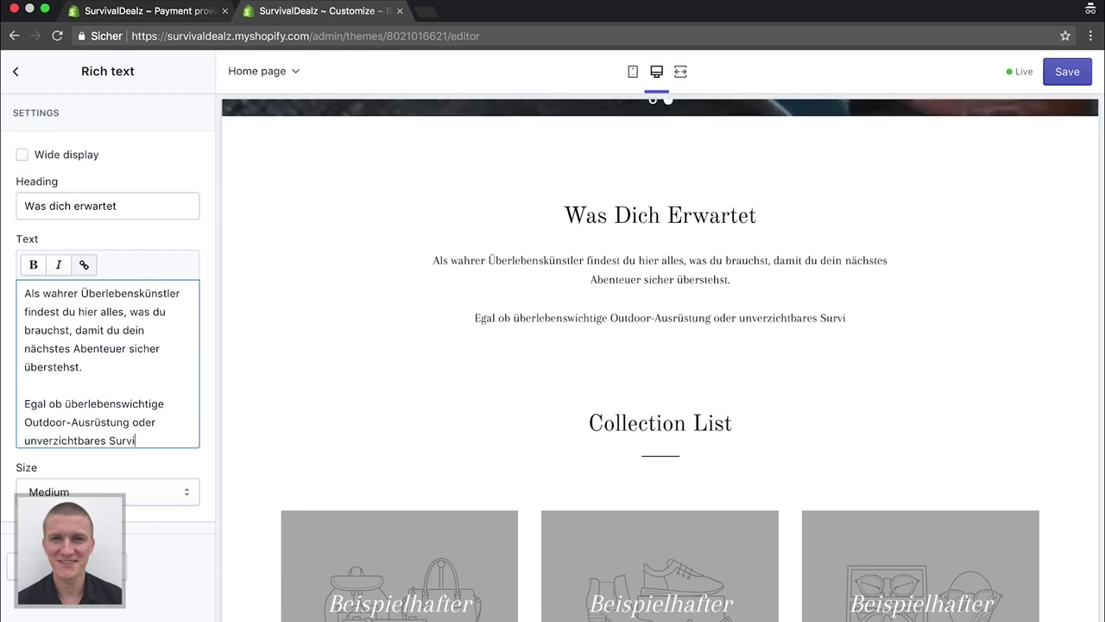
pyautogui.write('val Equip')
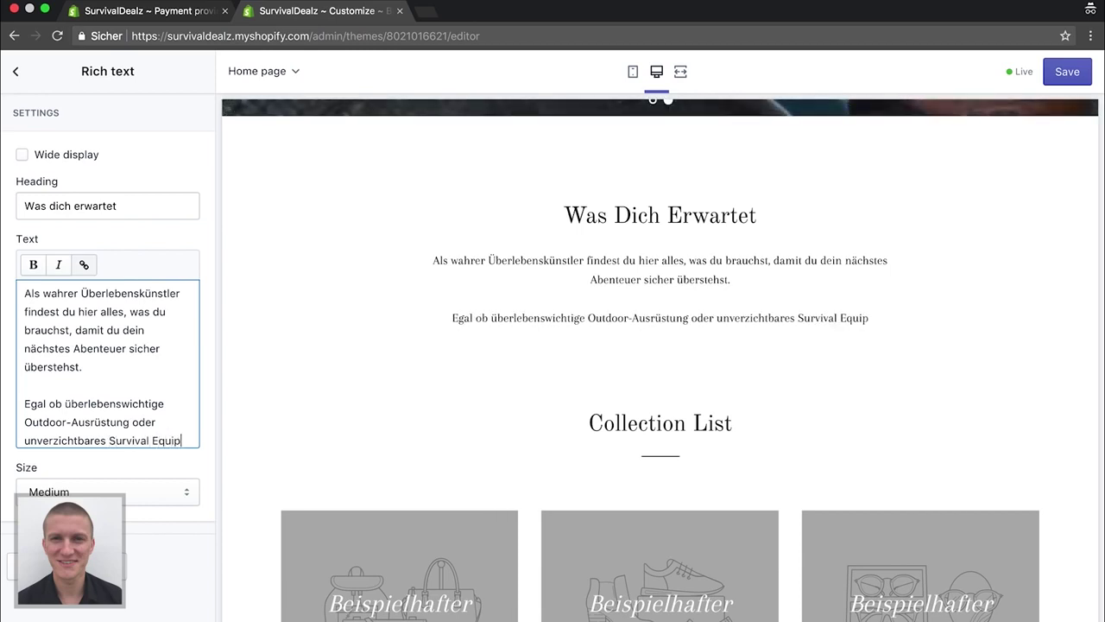
pyautogui.write('ment')
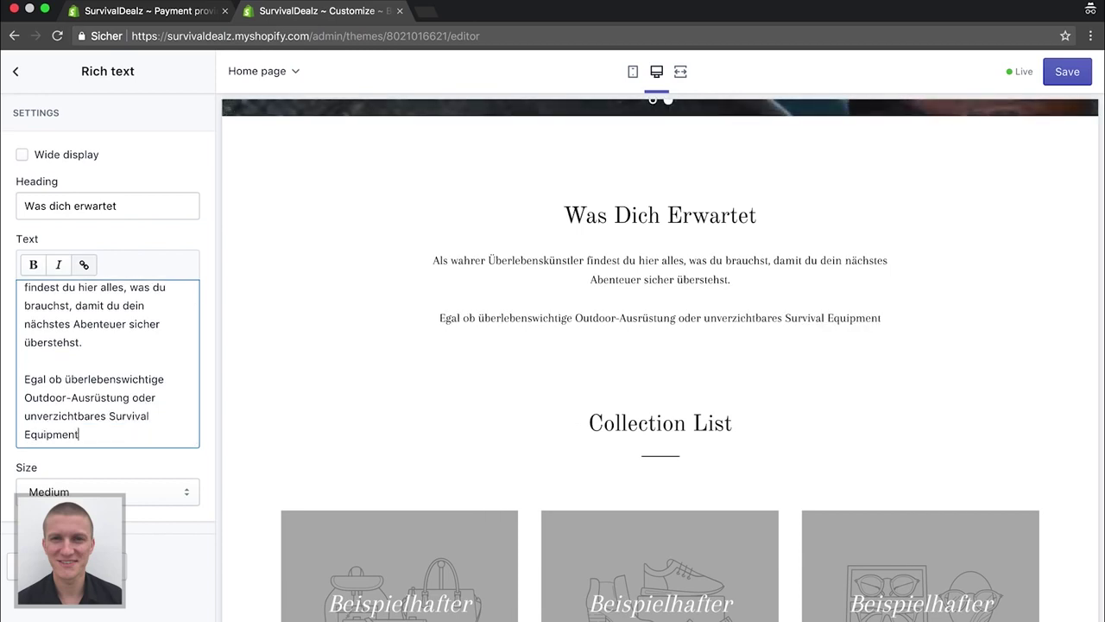
pyautogui.write('.')
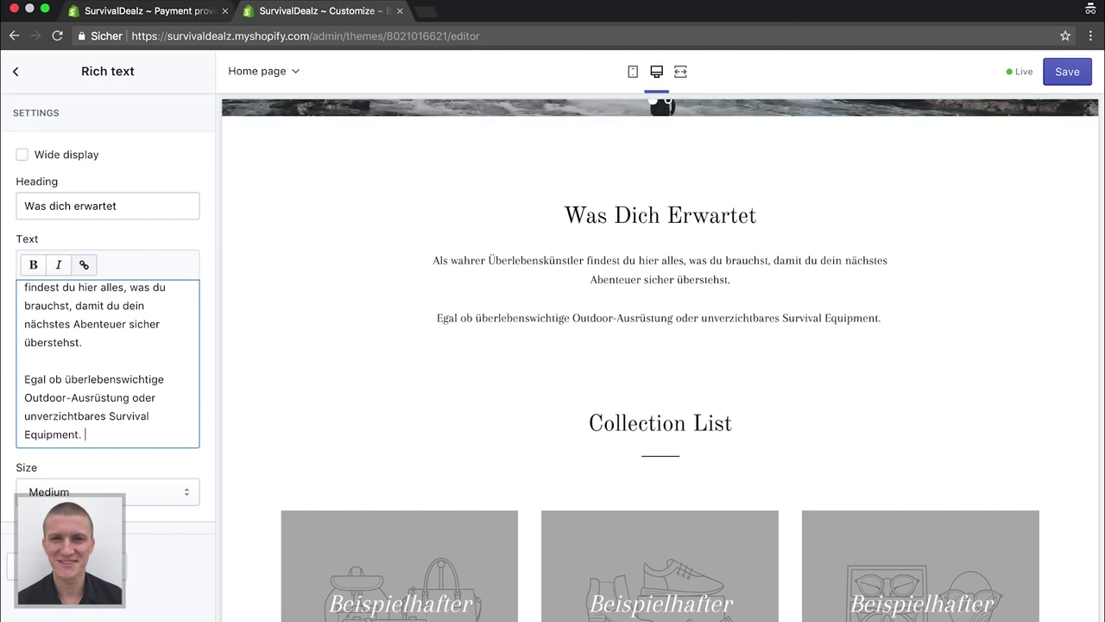
pyautogui.press('BackSpace')
pyautogui.write(', bei uns wirst du f')
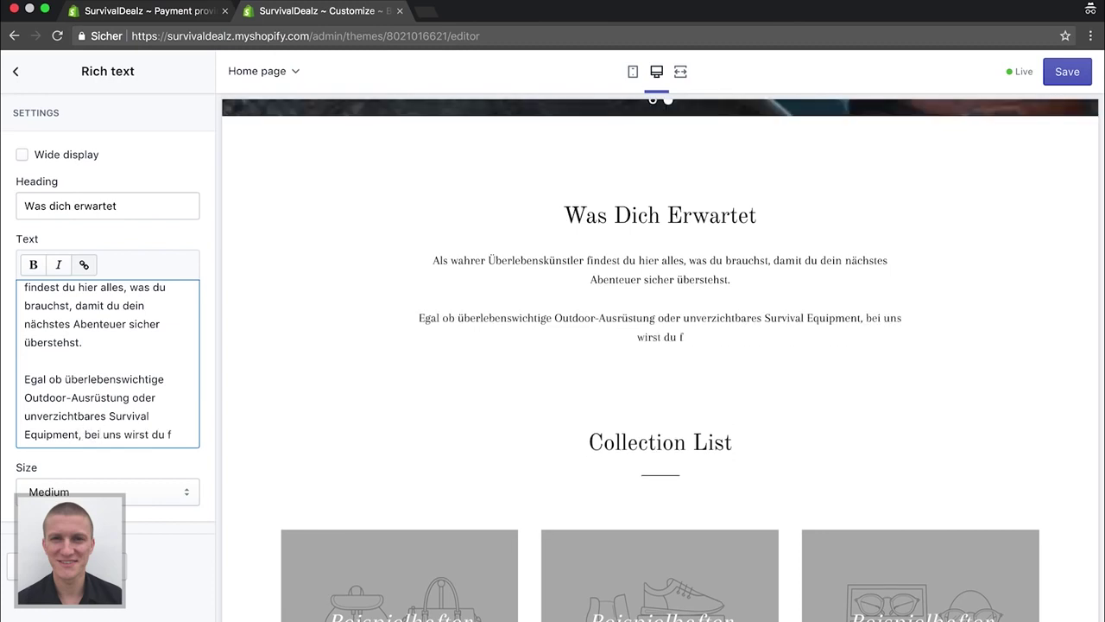
pyautogui.press('BackSpace')
pyautogui.write('sicher f')
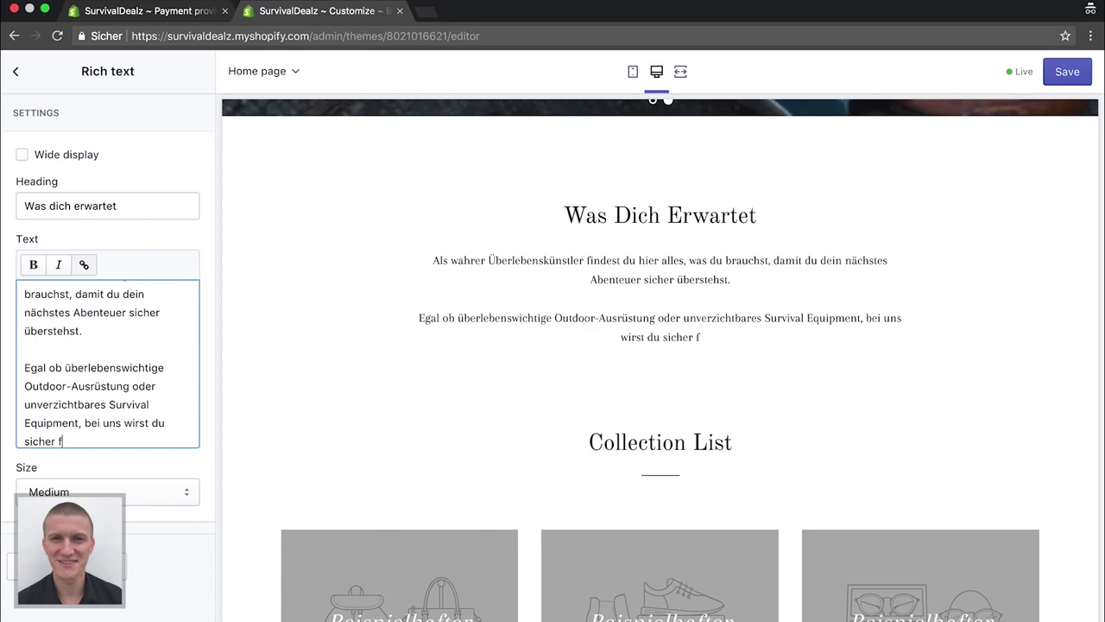
pyautogui.write('ündig.')
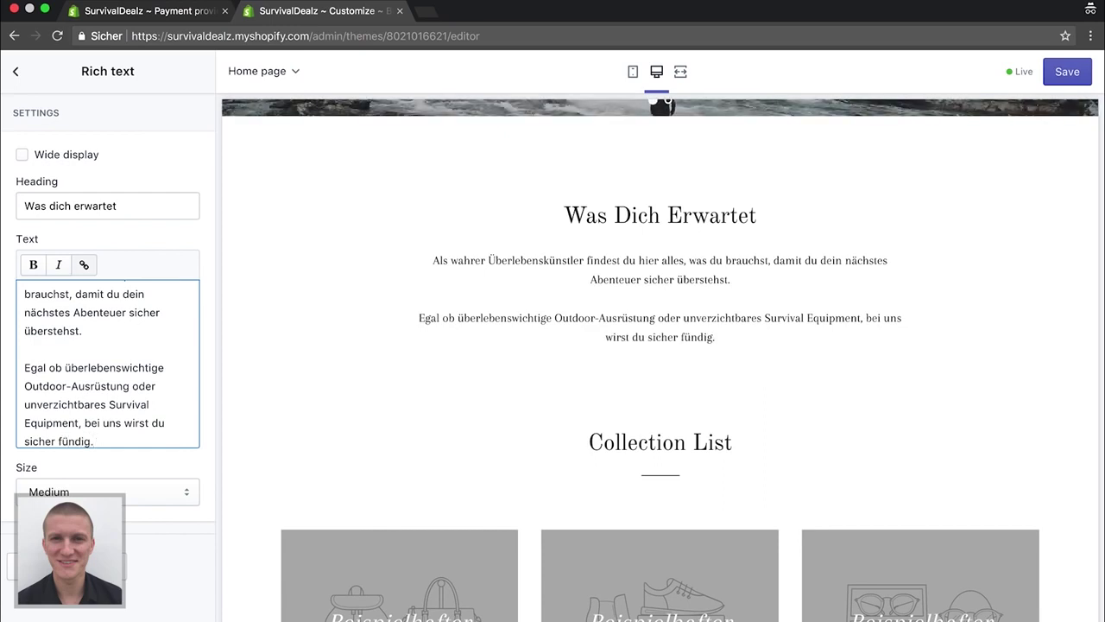
pyautogui.press('Return')
pyautogui.press('Return')
pyautogui.write('Viel Spaß beim stöbern!')
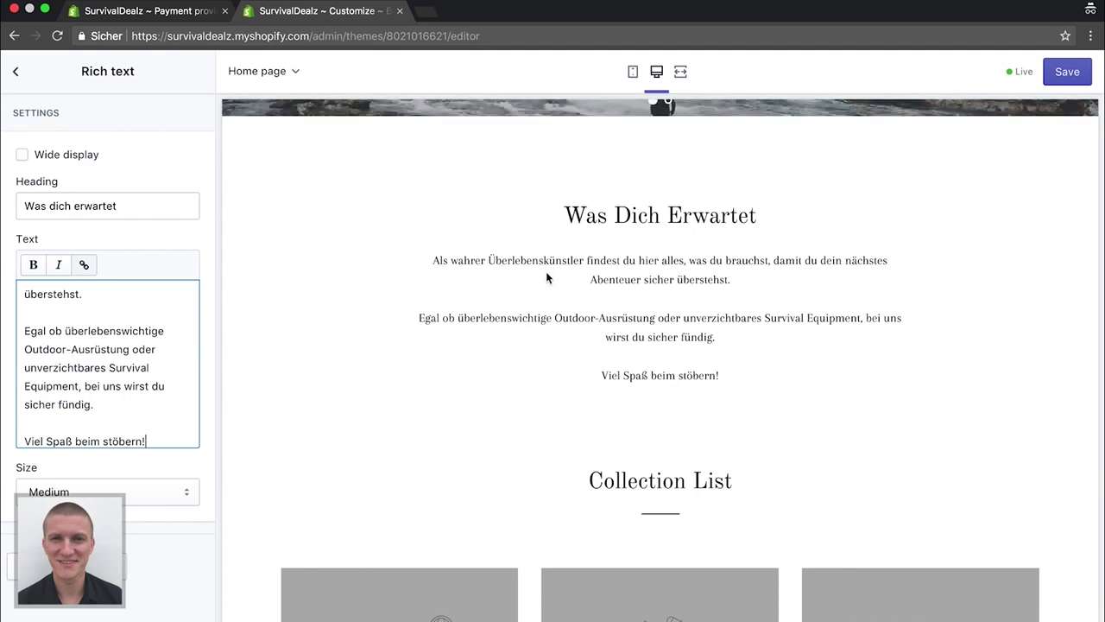
pyautogui.scroll(-5, 486, 375)
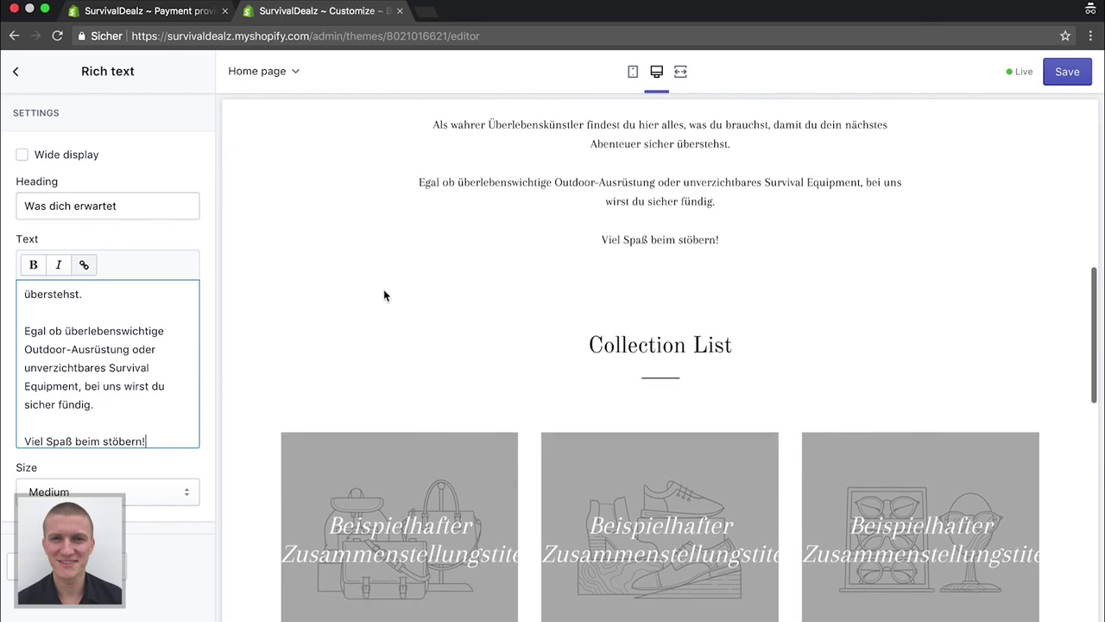
# Remove the third collection block from the Collection list, leaving two tiles
pyautogui.click(19, 71)
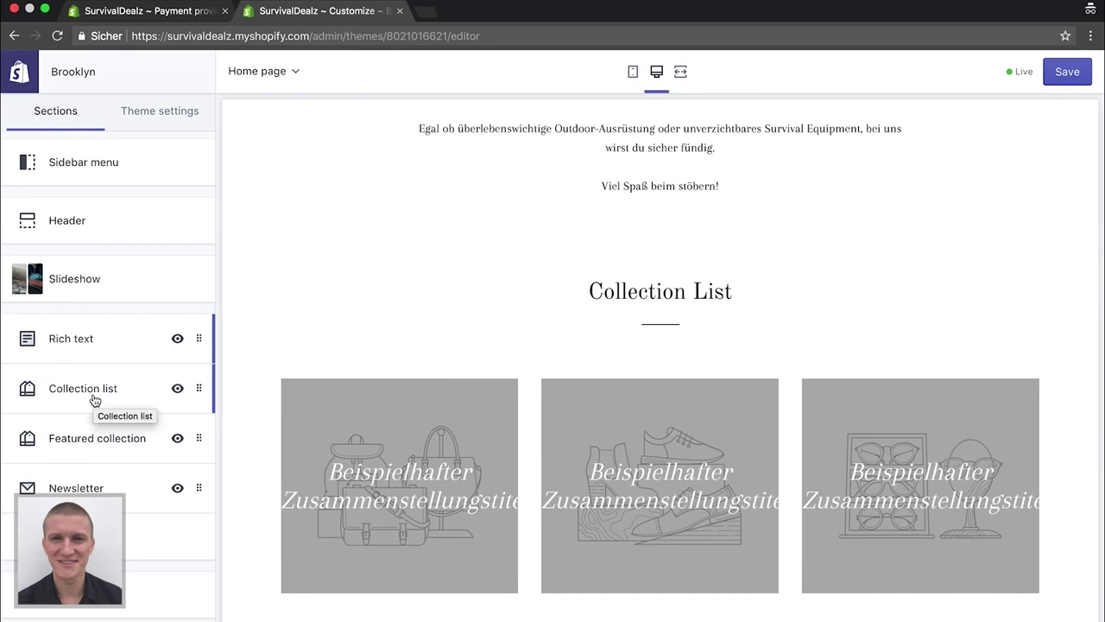
pyautogui.click(95, 399)
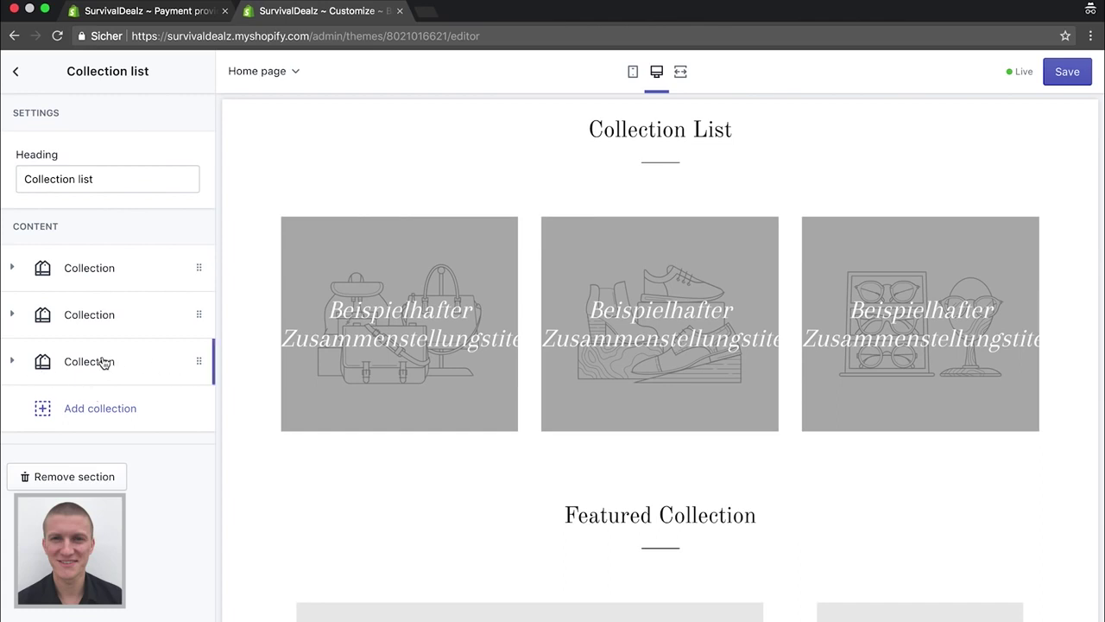
pyautogui.click(198, 365)
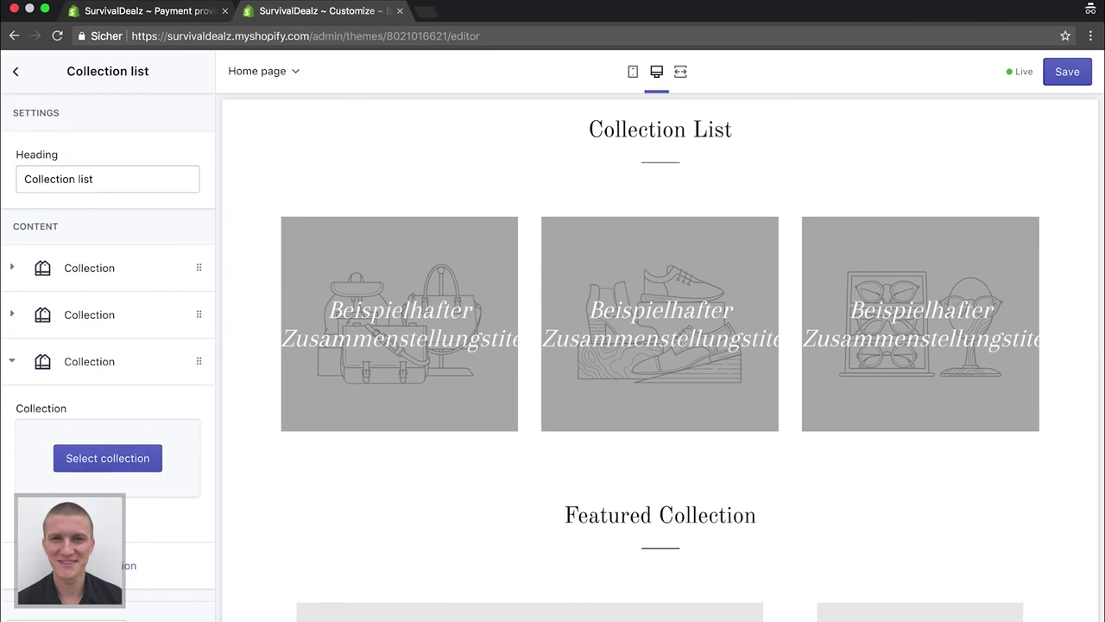
pyautogui.click(103, 566)
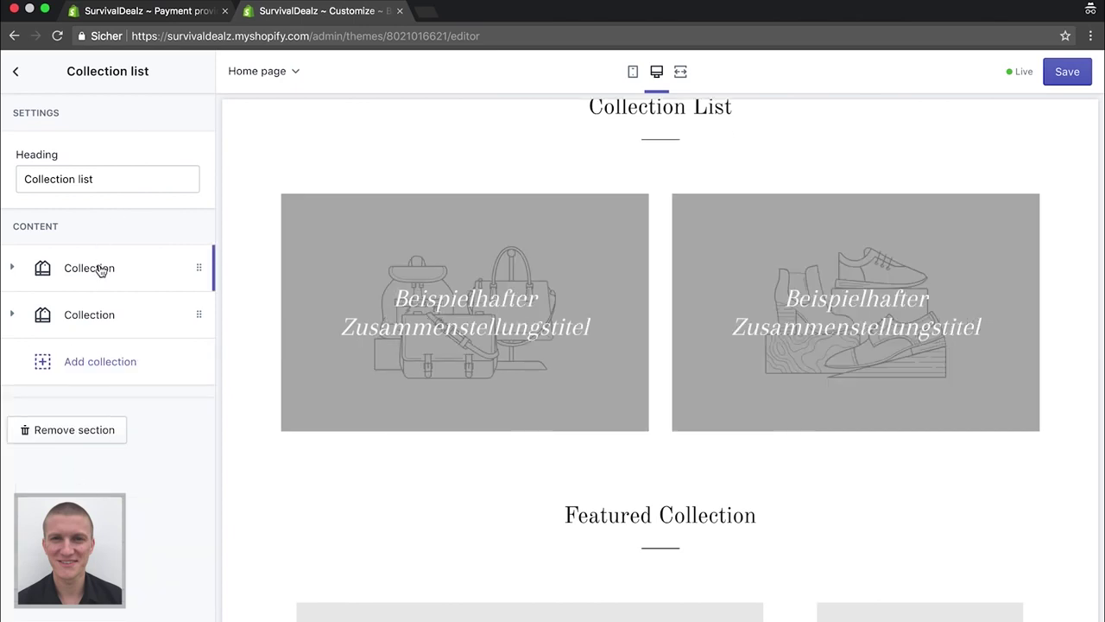
pyautogui.scroll(-2, 549, 335)
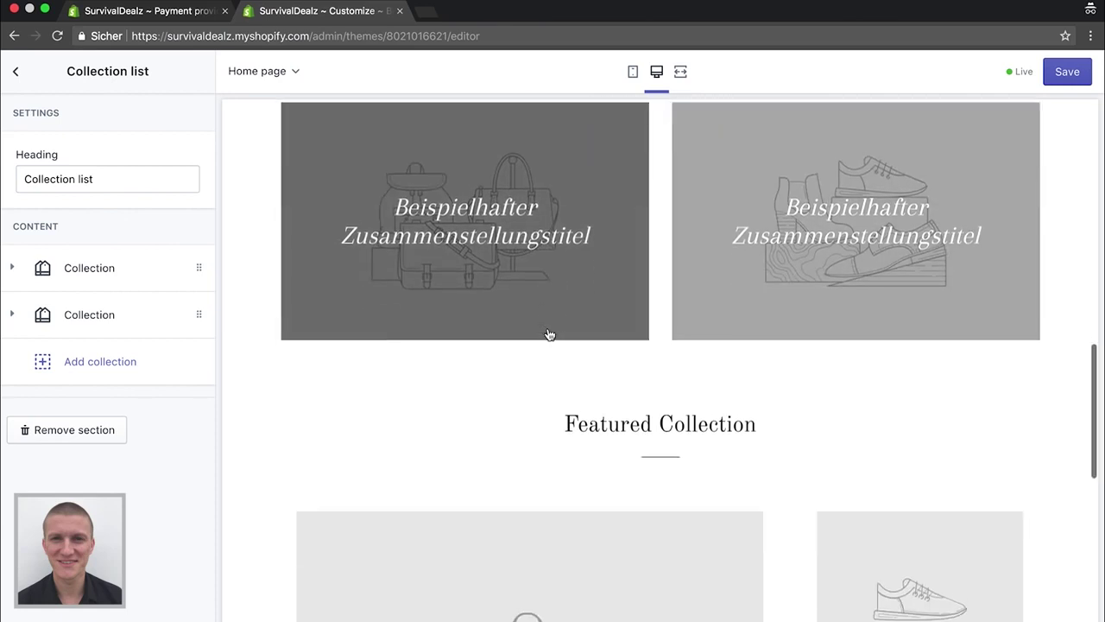
pyautogui.click(16, 71)
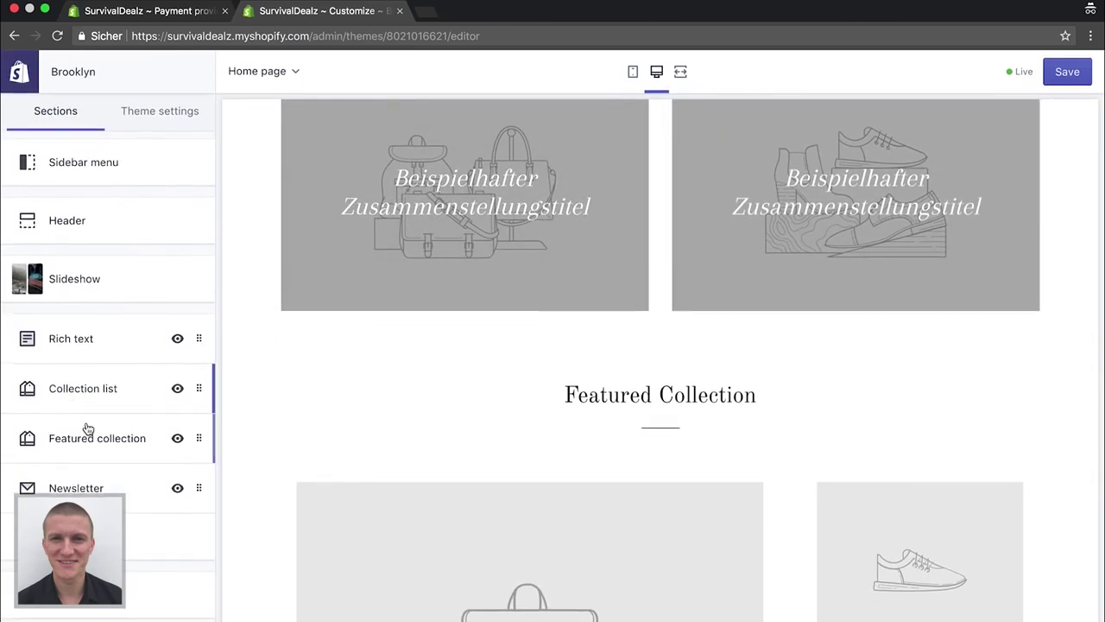
# Switch the Featured collection section's product layout to the Grid style
pyautogui.click(87, 431)
pyautogui.click(150, 350)
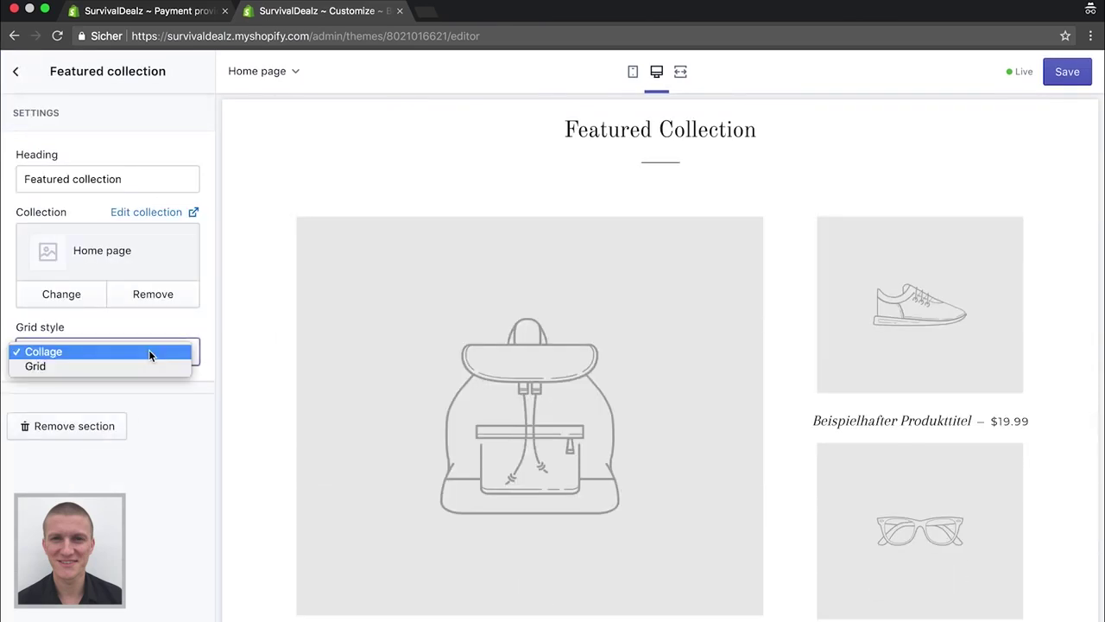
pyautogui.click(67, 370)
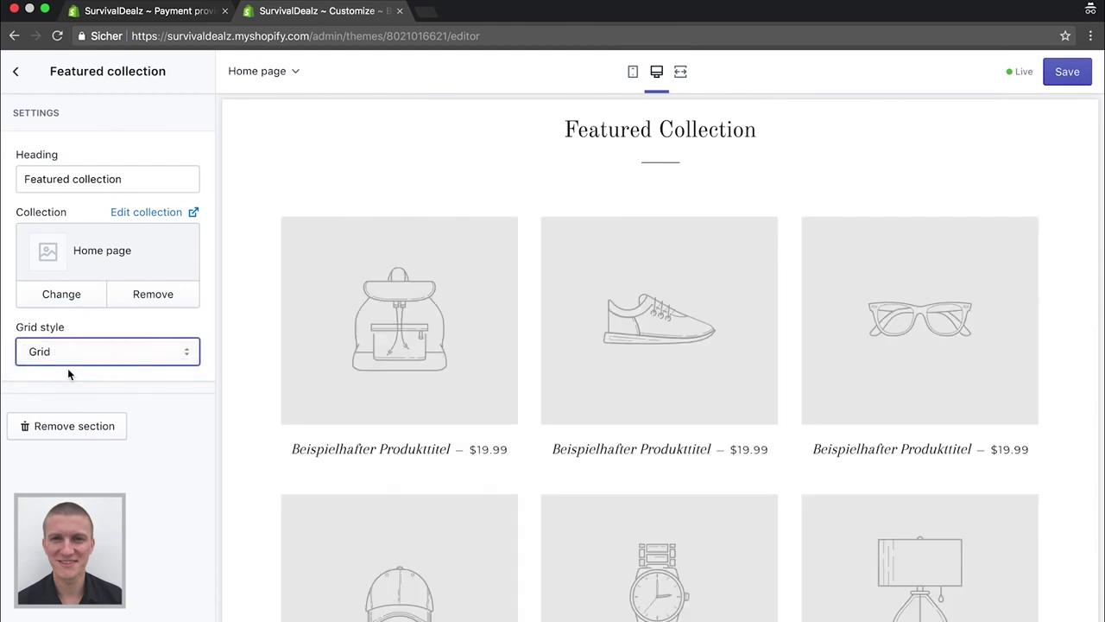
# Replace the Featured collection heading with 'Bestseller'
pyautogui.click(128, 176)
pyautogui.press('super+a')
pyautogui.press('BackSpace')
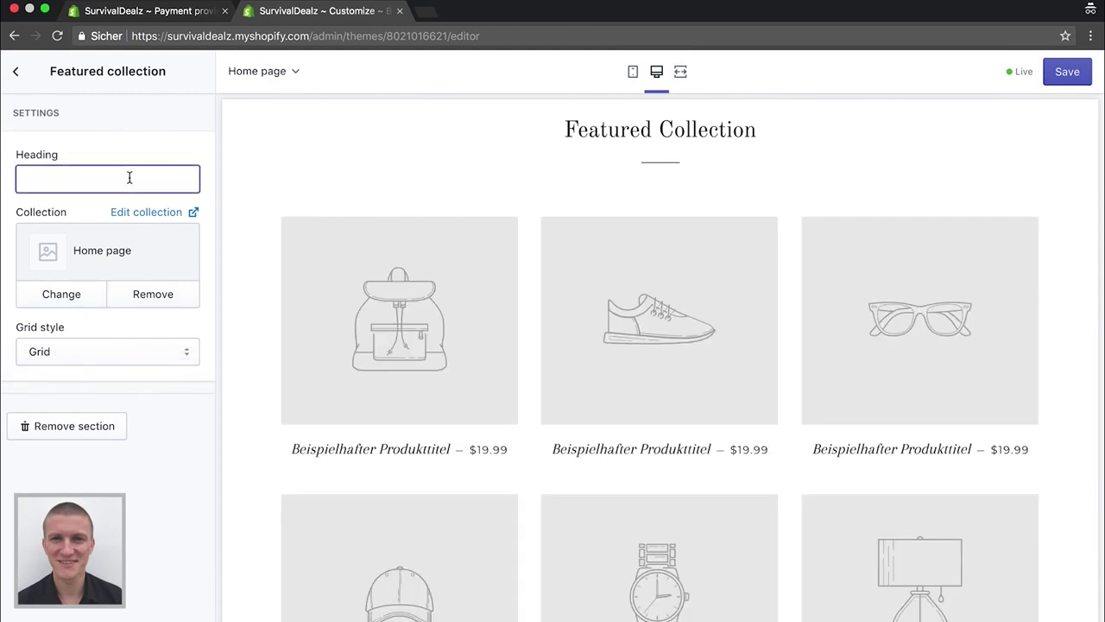
pyautogui.write('Beste')
pyautogui.press('BackSpace')
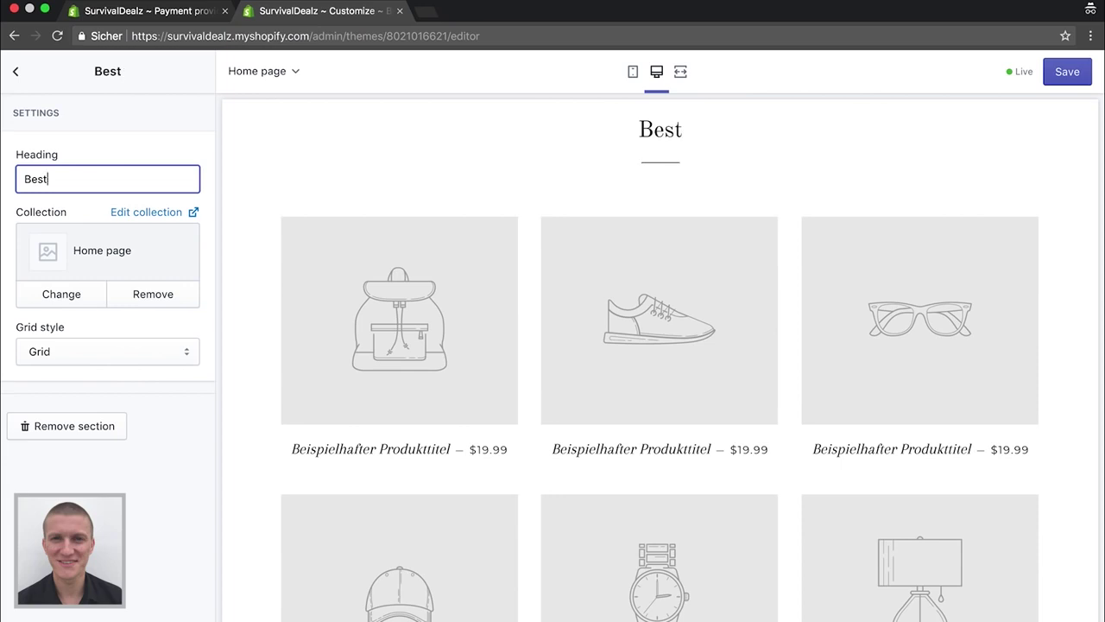
pyautogui.write('seller')
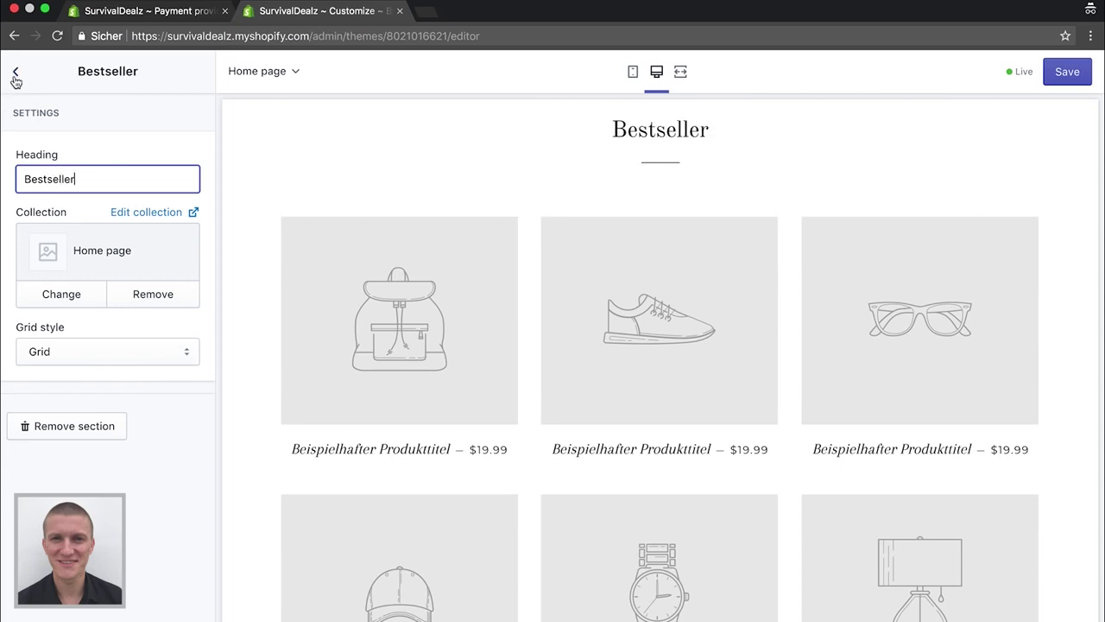
pyautogui.click(17, 75)
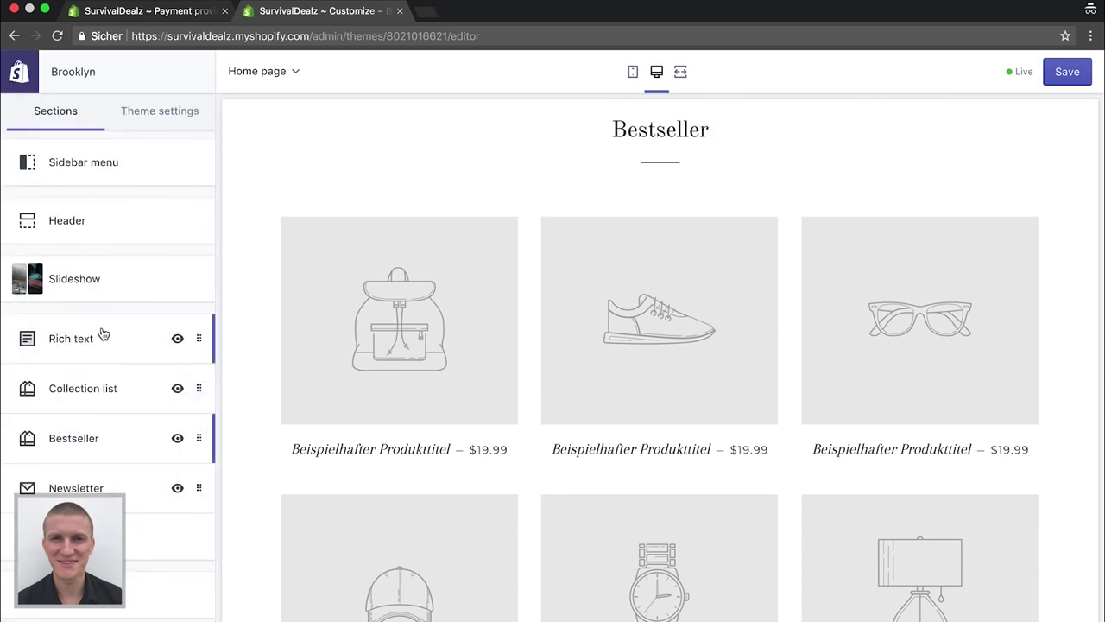
# Replace the Collection list section heading with 'Top Kollektionen'
pyautogui.click(99, 393)
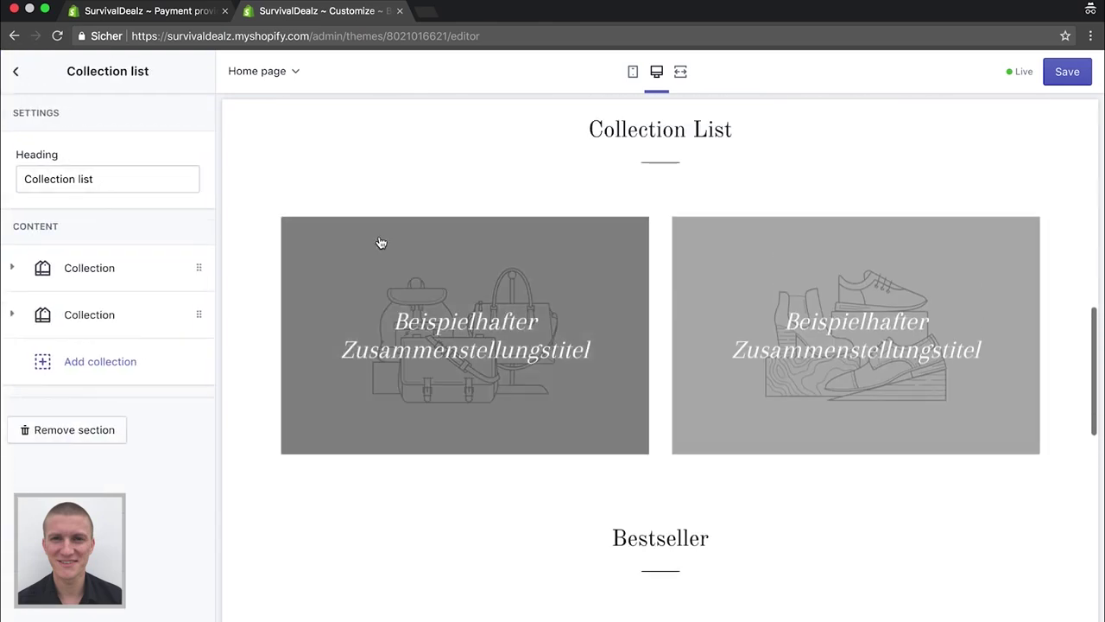
pyautogui.tripleClick(111, 183)
pyautogui.write('Top K')
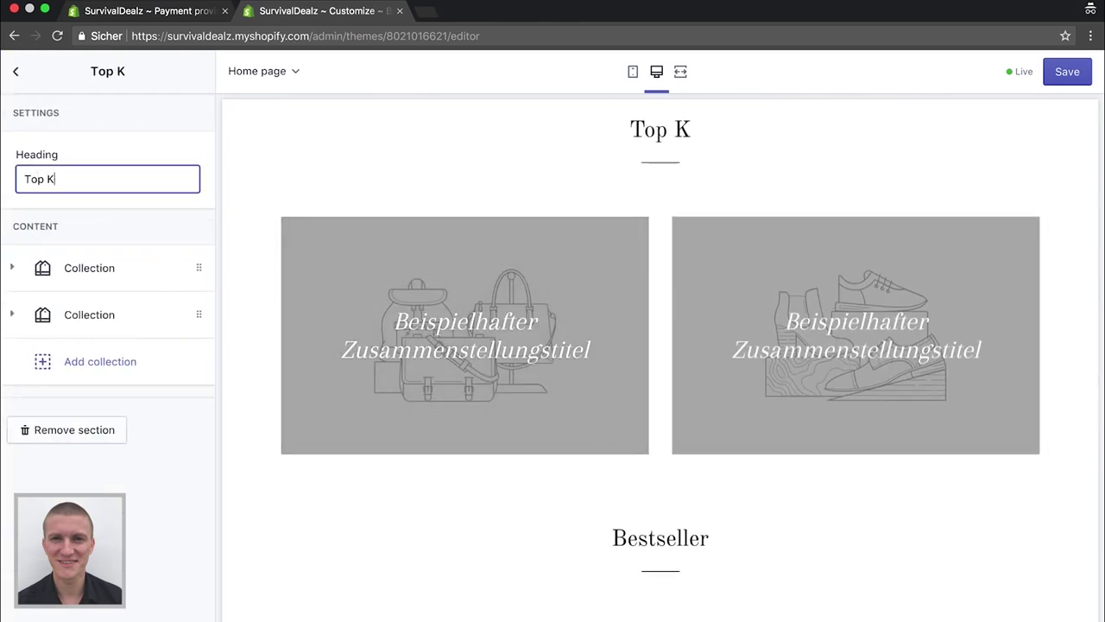
pyautogui.write('ollektionen')
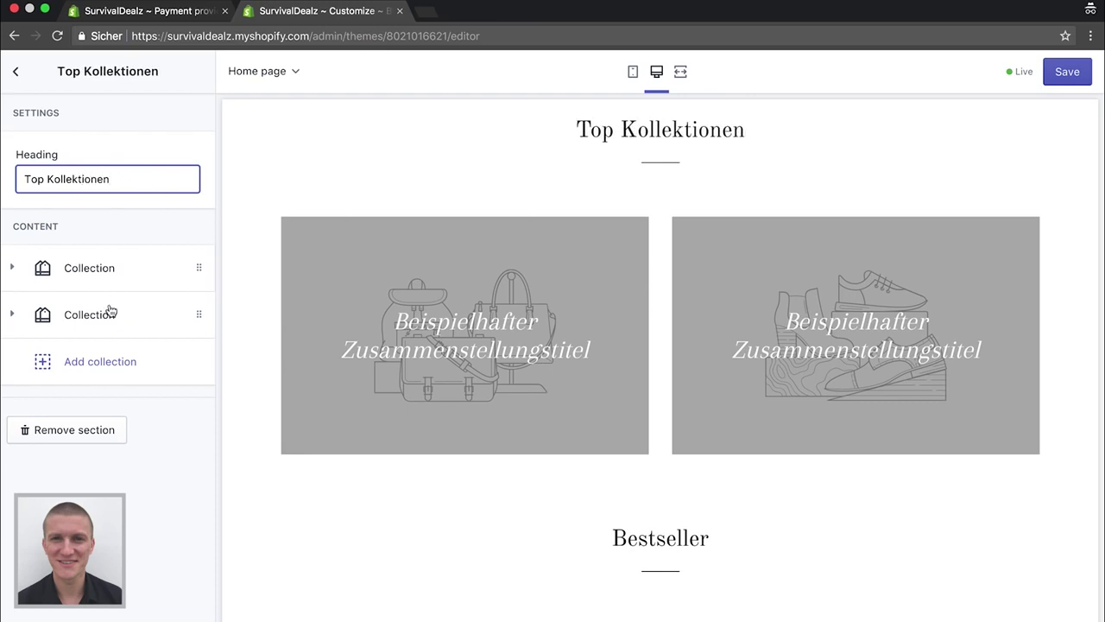
pyautogui.click(18, 79)
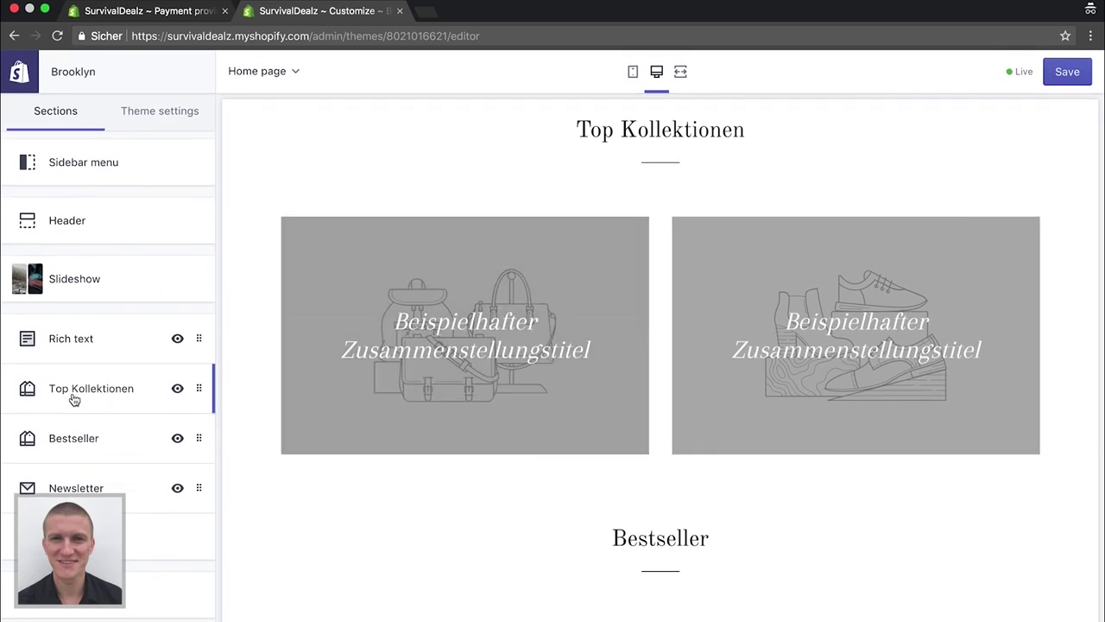
# Replace the Newsletter heading with 'Sichere dir satte Rabatte'
pyautogui.click(87, 489)
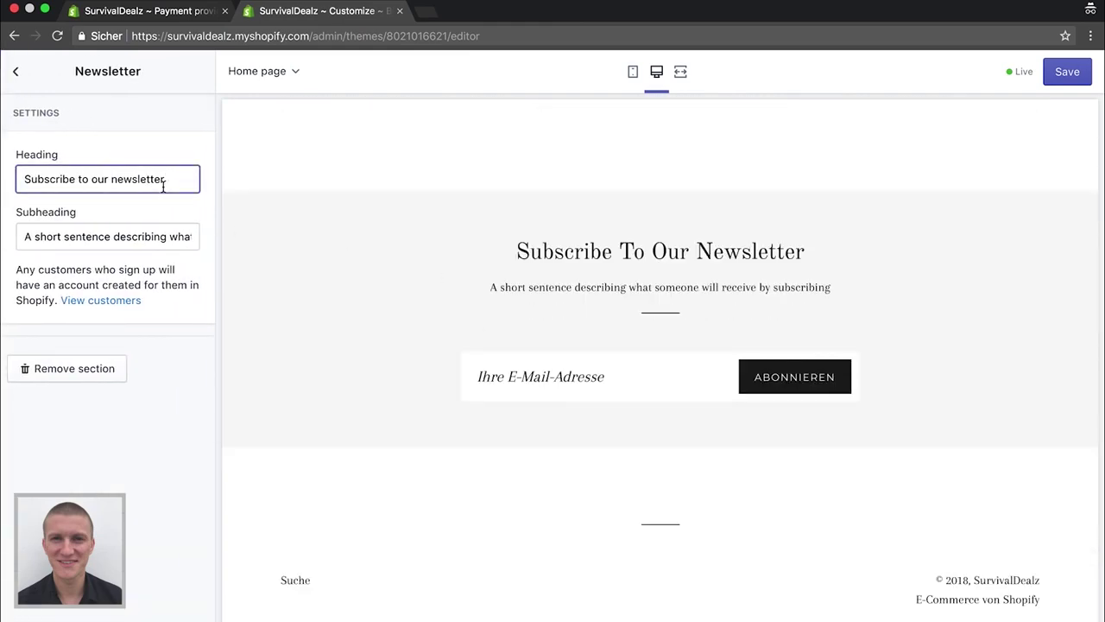
pyautogui.press('super+a')
pyautogui.press('BackSpace')
pyautogui.write('SIcher')
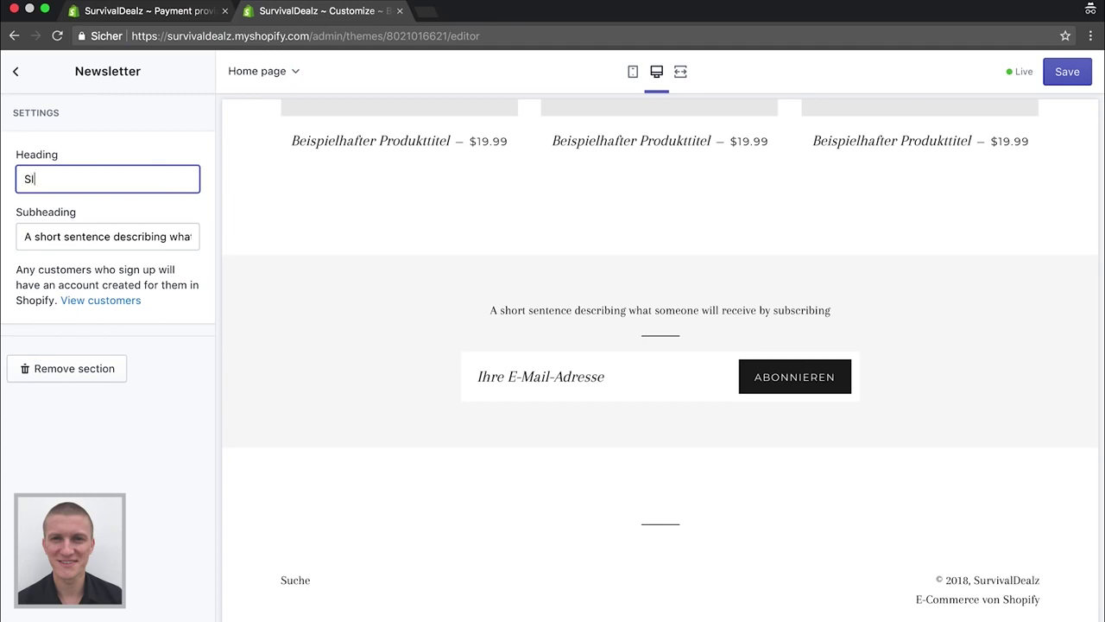
pyautogui.press('BackSpace')
pyautogui.press('BackSpace')
pyautogui.press('BackSpace')
pyautogui.write('ichere dir satte Rabatte')
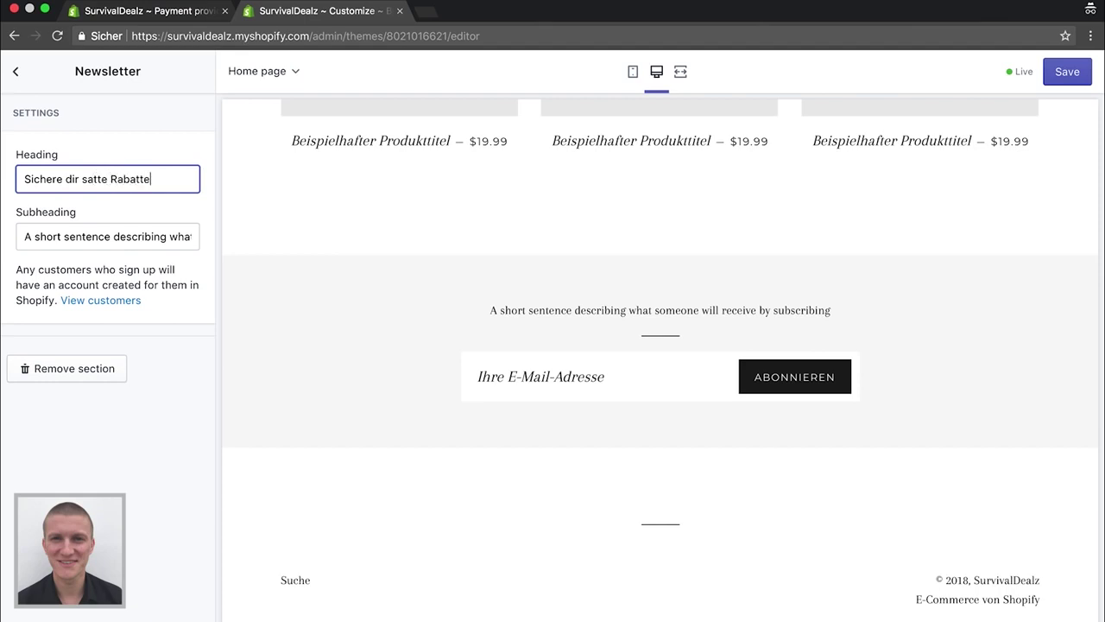
# Delete the English subheading sentence from the Newsletter section
pyautogui.click(136, 236)
pyautogui.press('super+a')
pyautogui.press('BackSpace')
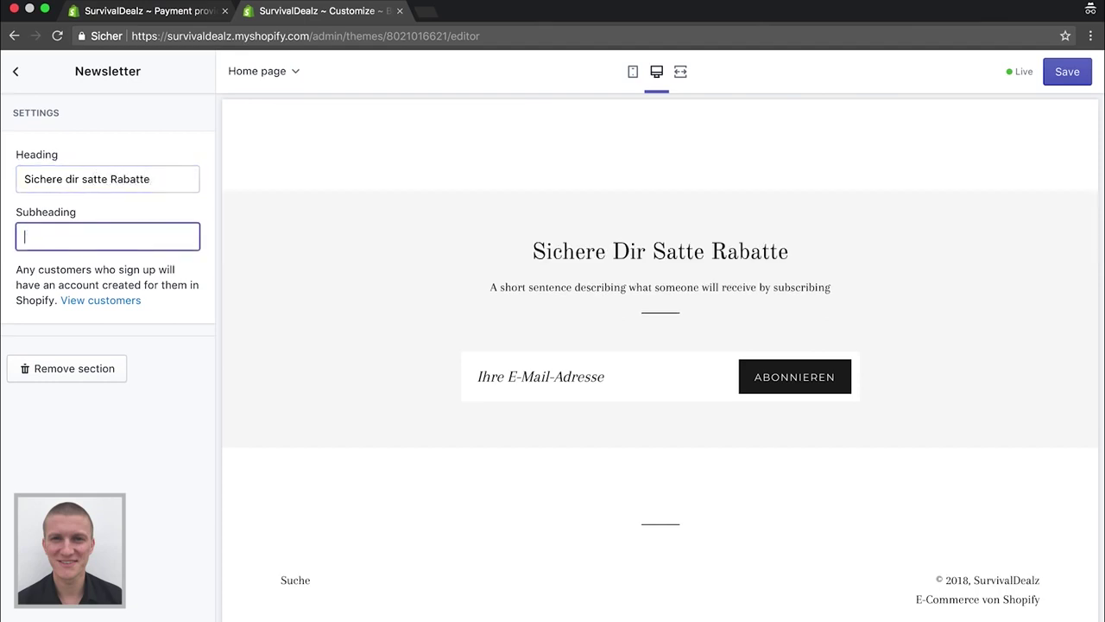
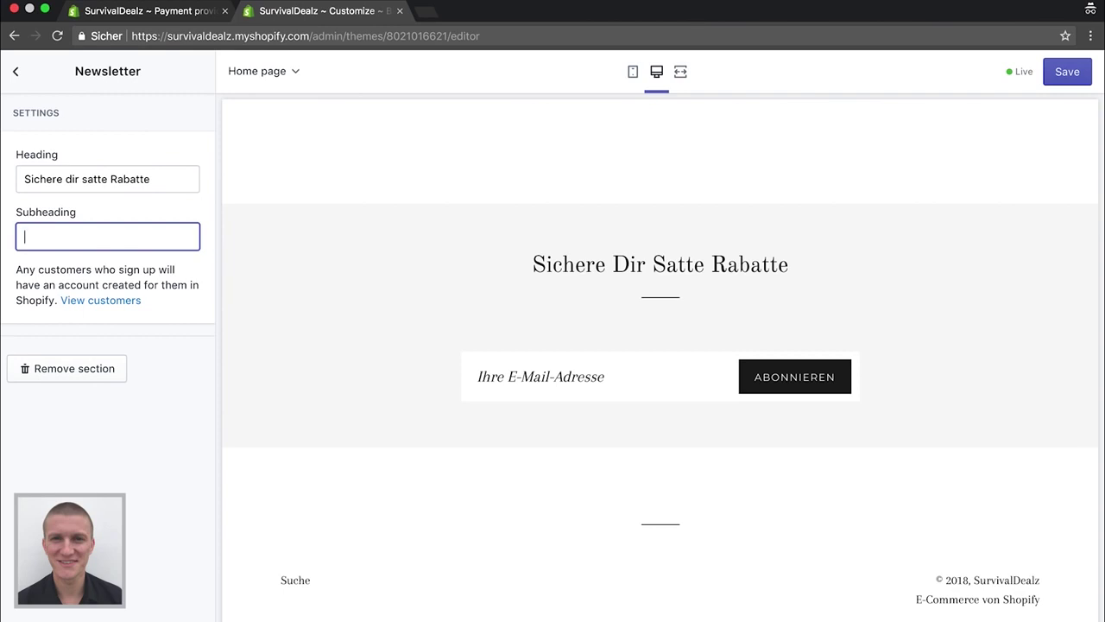
# Enter 'Trag jetzt deine Email ein und erhalte Rabatte von bis zu 75%!' as the Newsletter Subheading and return to Sections
pyautogui.write('Trage')
pyautogui.press('BackSpace')
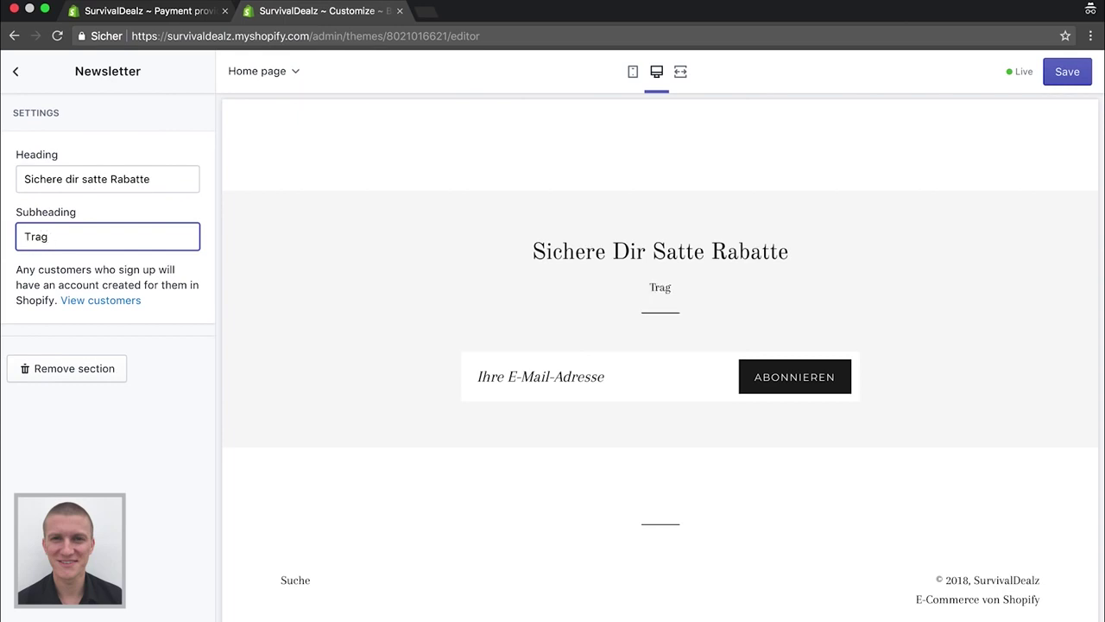
pyautogui.write('jetzt deine')
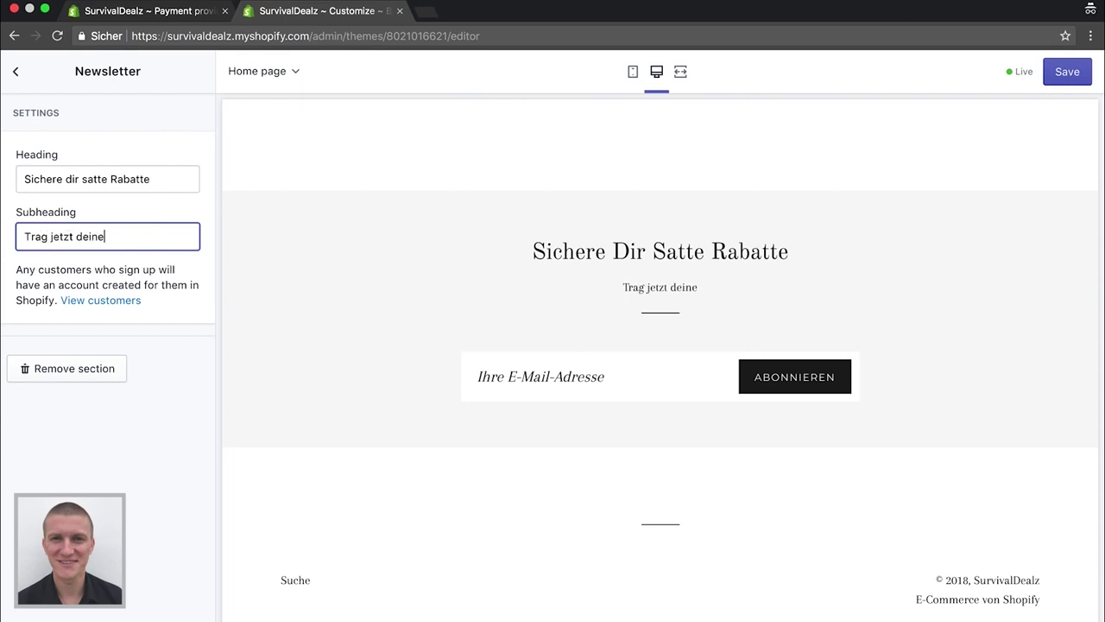
pyautogui.write(' Email ein u')
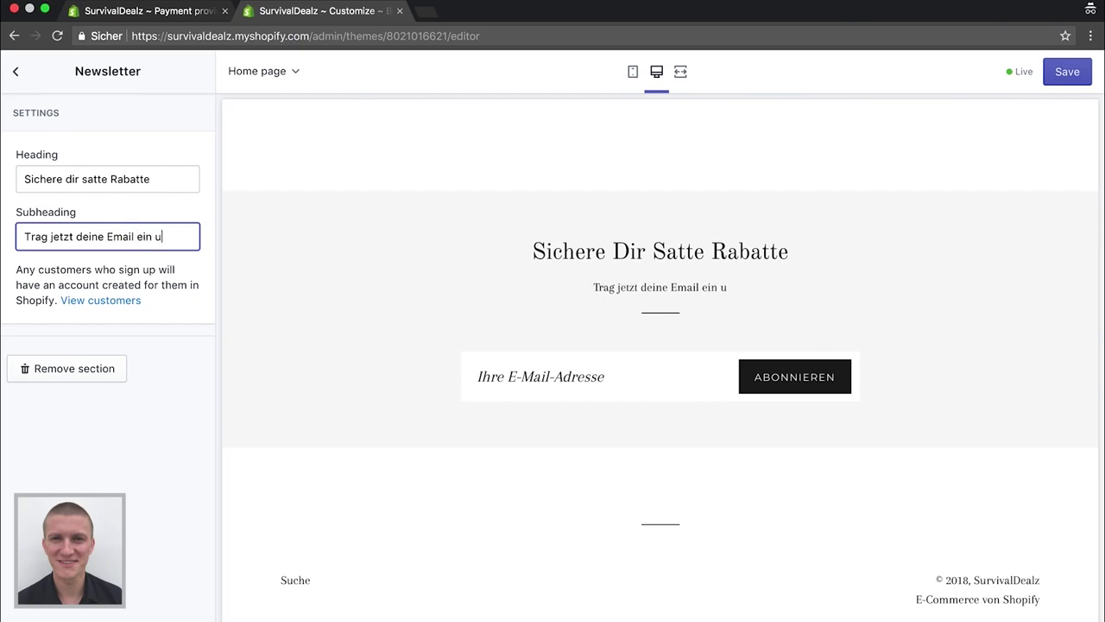
pyautogui.write('nd erhalte Ra')
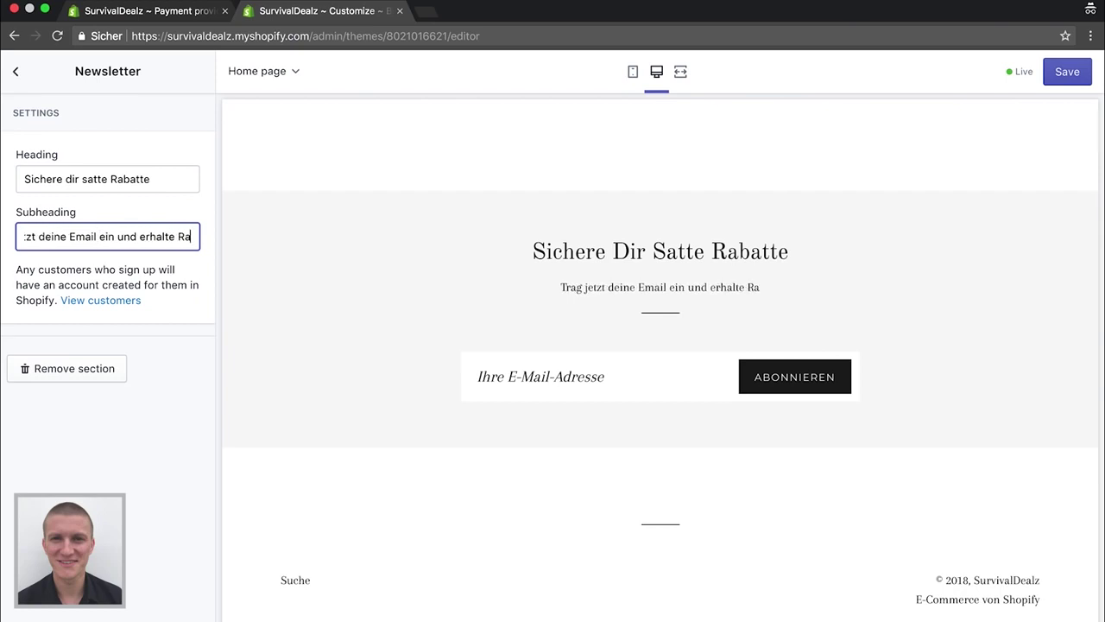
pyautogui.write('batte von bi')
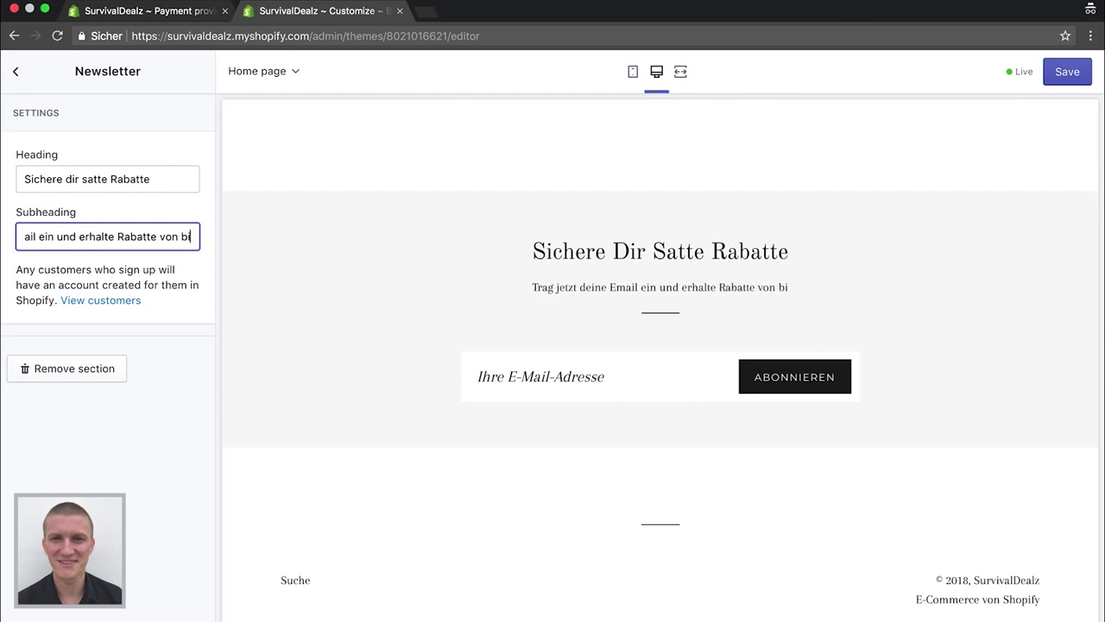
pyautogui.write('s zu 75%')
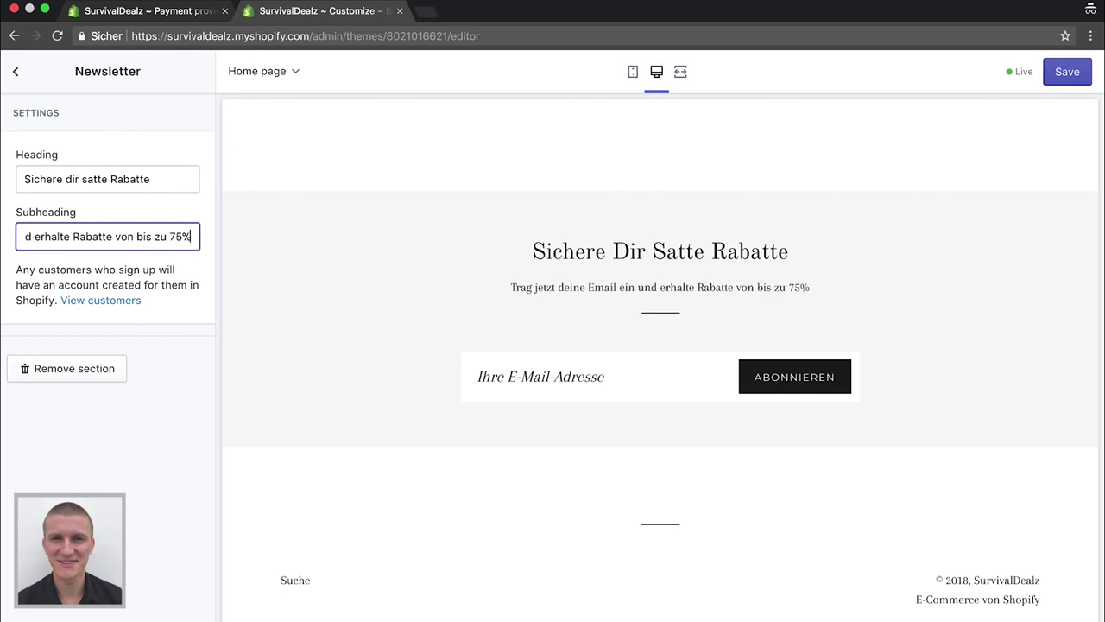
pyautogui.write('!')
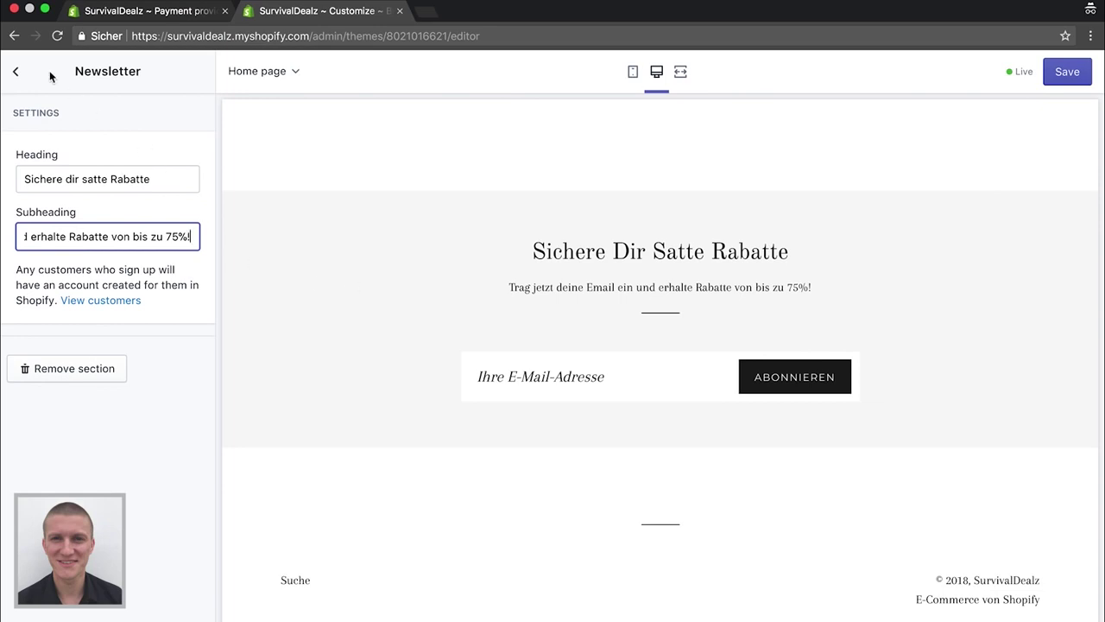
pyautogui.click(16, 71)
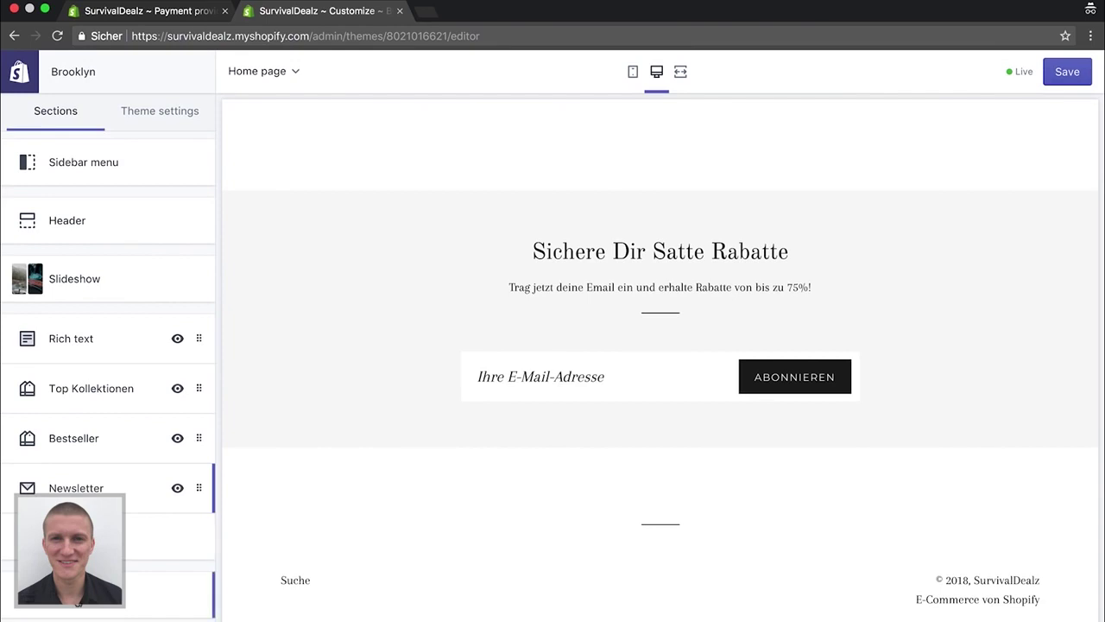
# From the footer's menu editor, go to Pages and start a new page titled 'Impressum'
pyautogui.click(78, 602)
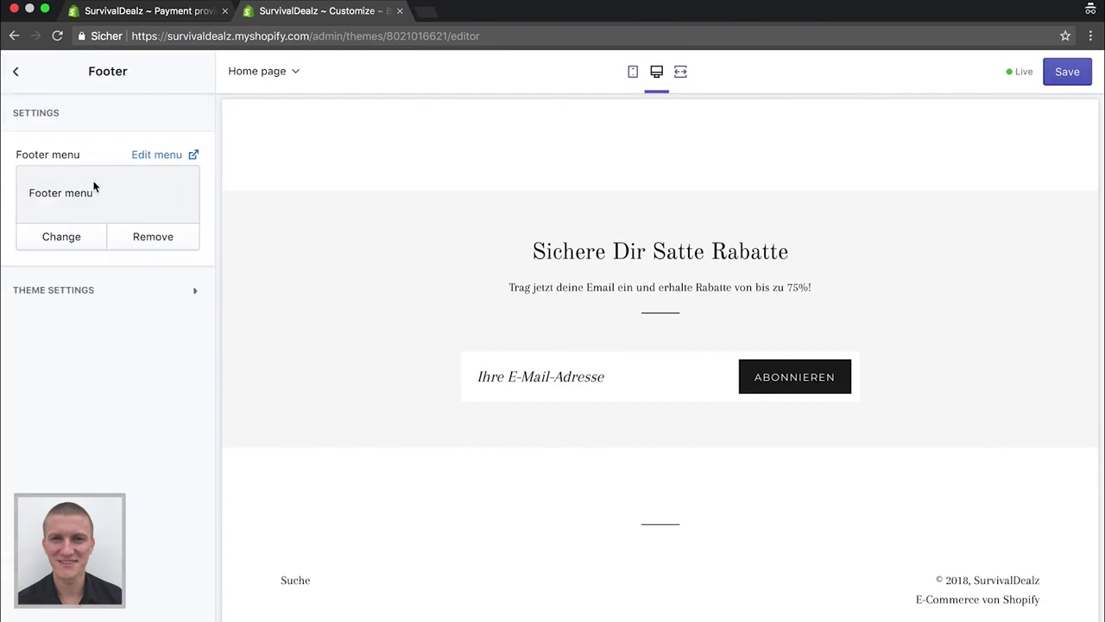
pyautogui.click(154, 157)
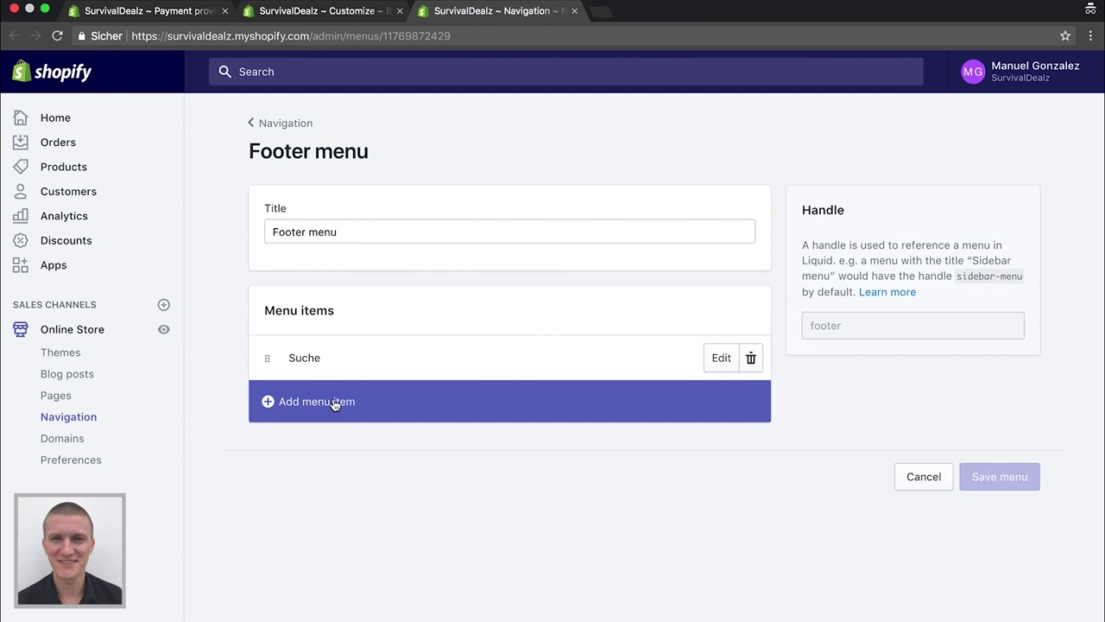
pyautogui.click(62, 399)
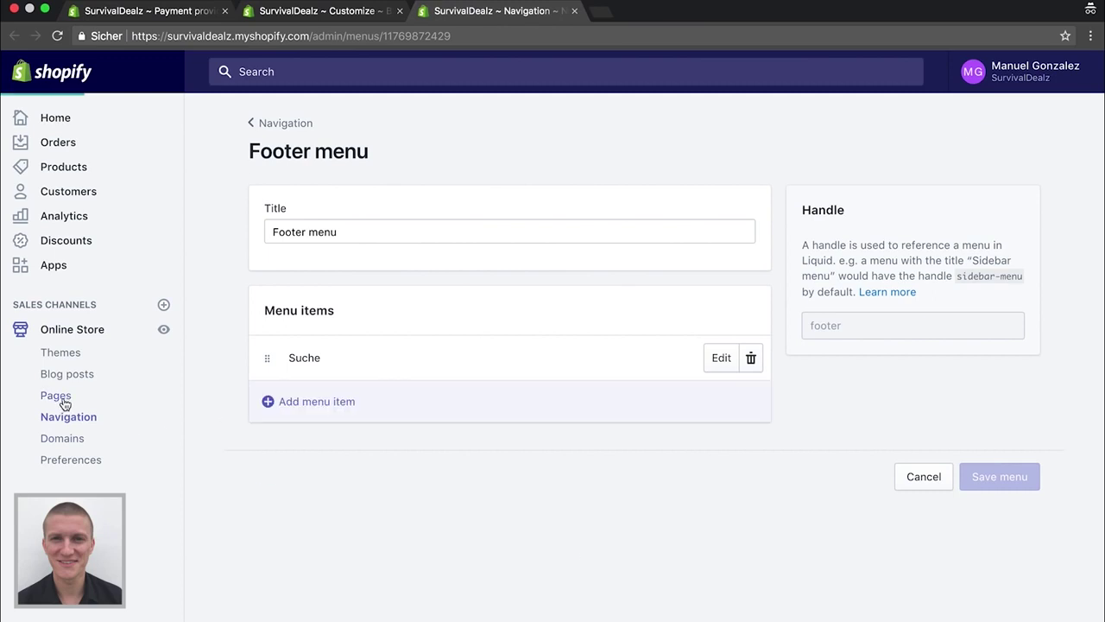
pyautogui.click(998, 151)
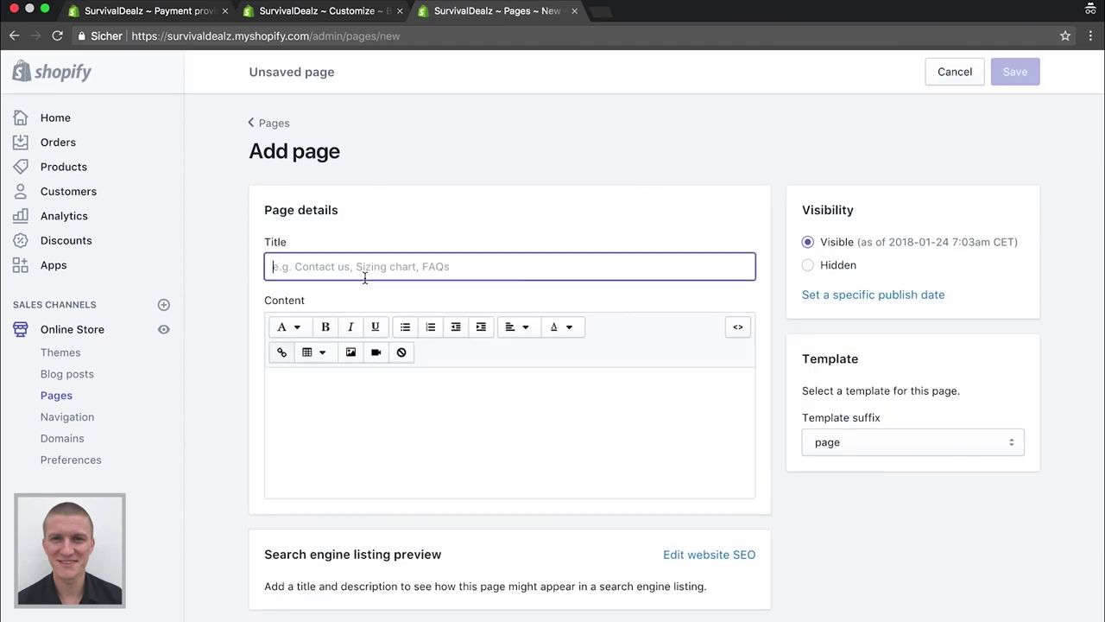
pyautogui.write('Impressum')
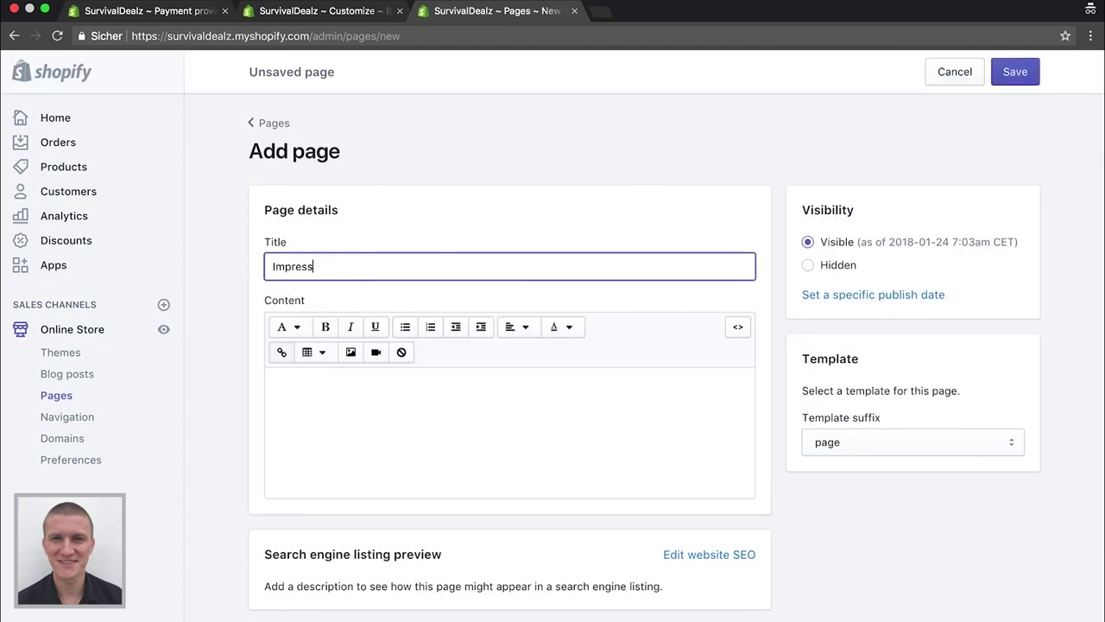
pyautogui.click(378, 445)
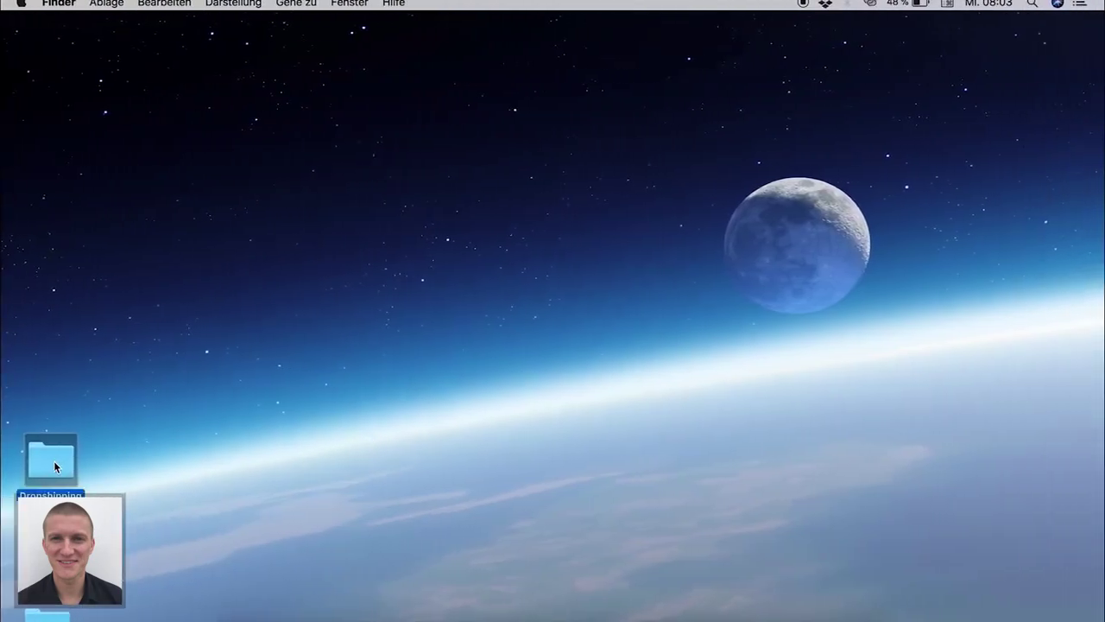
# Open the Dropshipping folder on the desktop in a Finder window
pyautogui.doubleClick(49, 452)
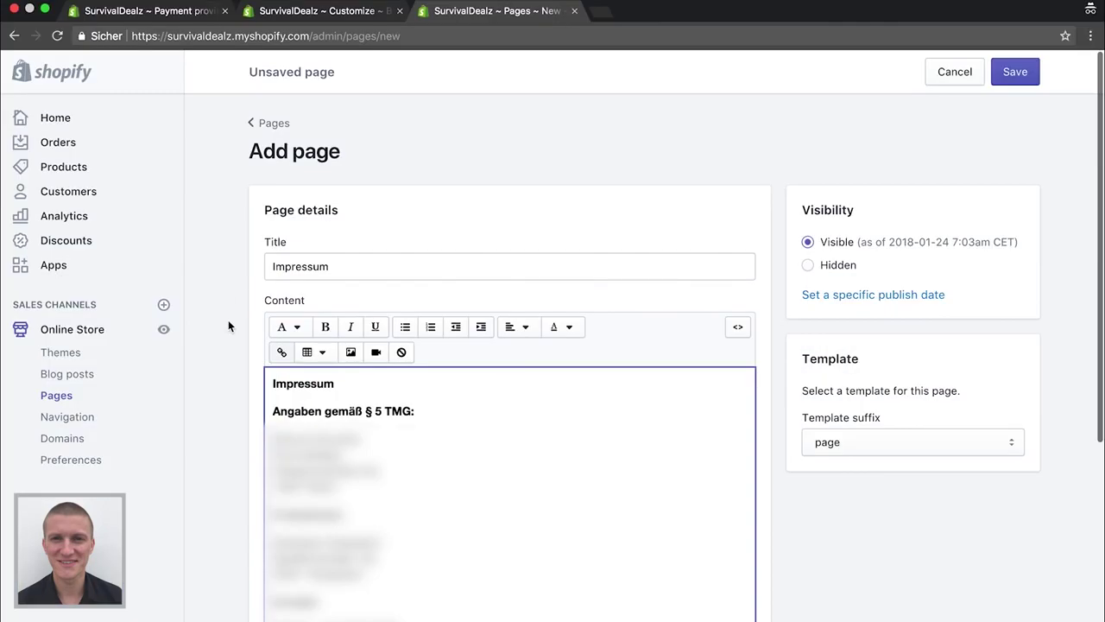
pyautogui.scroll(-4, 228, 326)
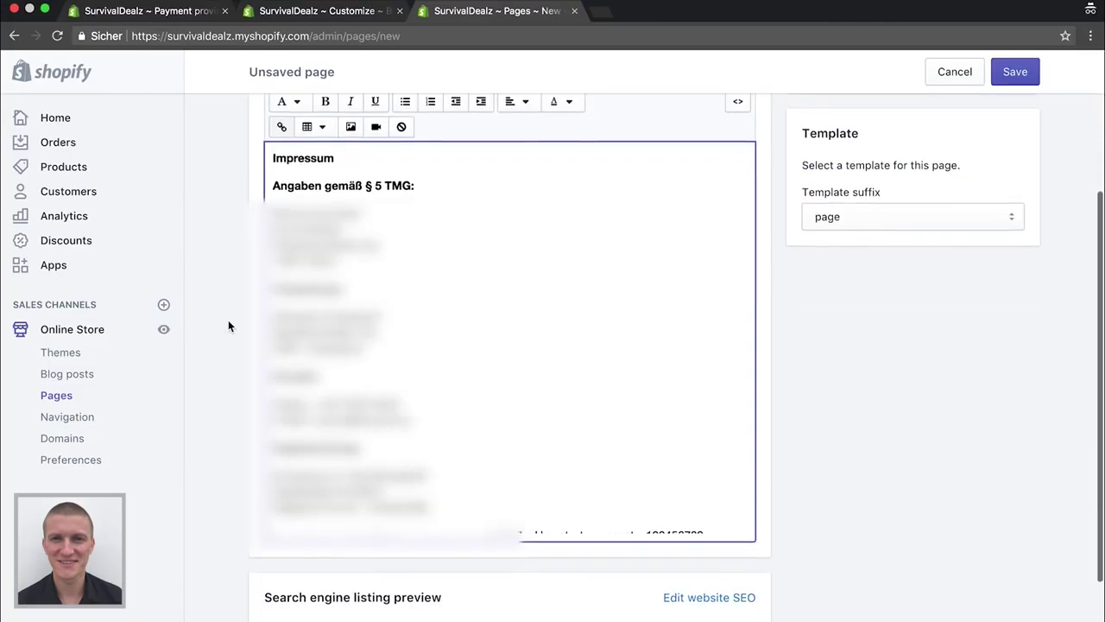
# Save the Impressum page, then go to Online Store > Navigation
pyautogui.scroll(4, 228, 326)
pyautogui.click(1016, 71)
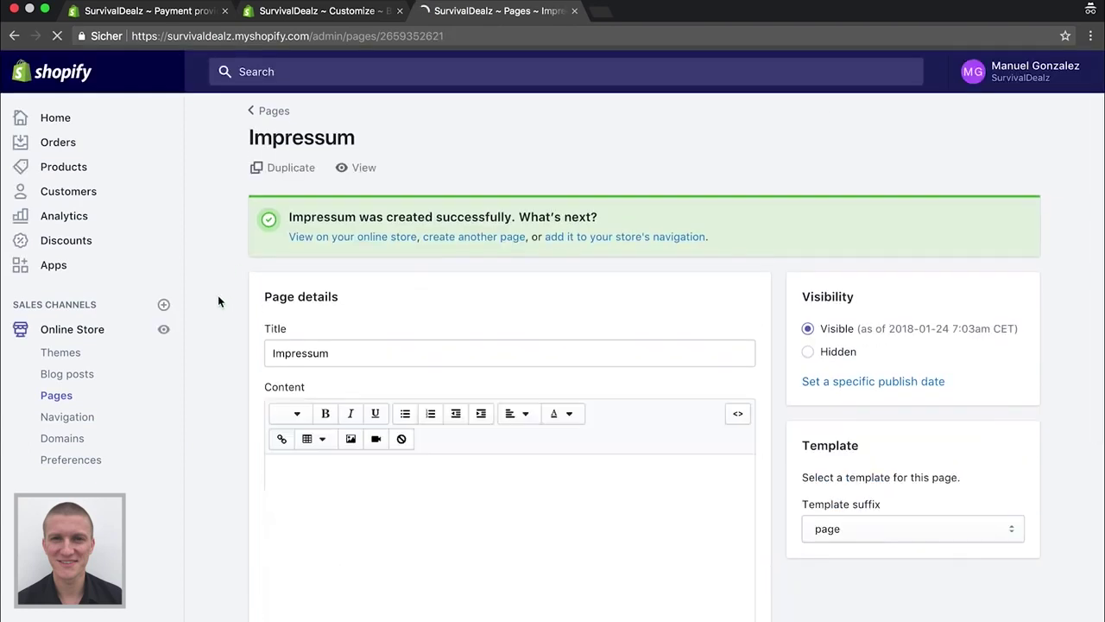
pyautogui.click(274, 119)
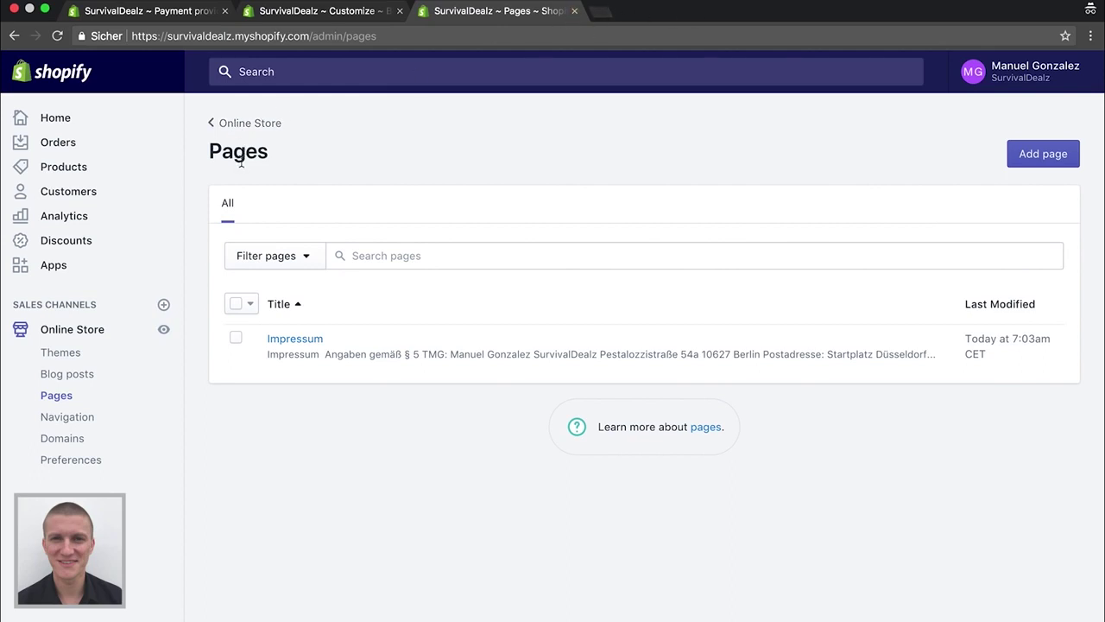
pyautogui.click(78, 420)
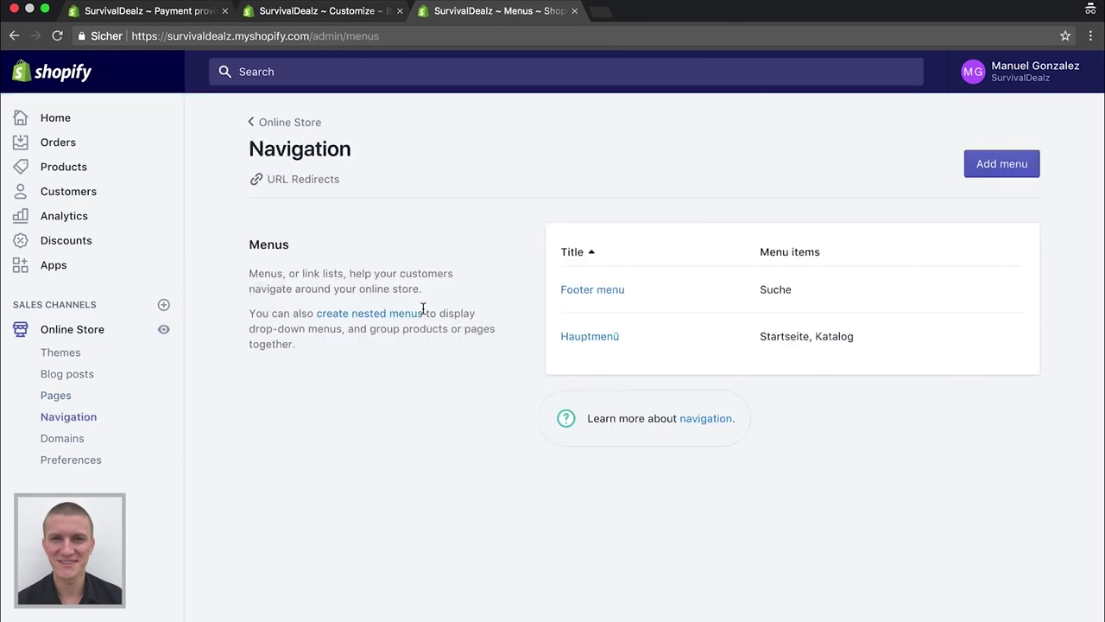
# Add a Footer menu item 'Impressum' linked to Pages > Impressum and save the menu
pyautogui.click(592, 290)
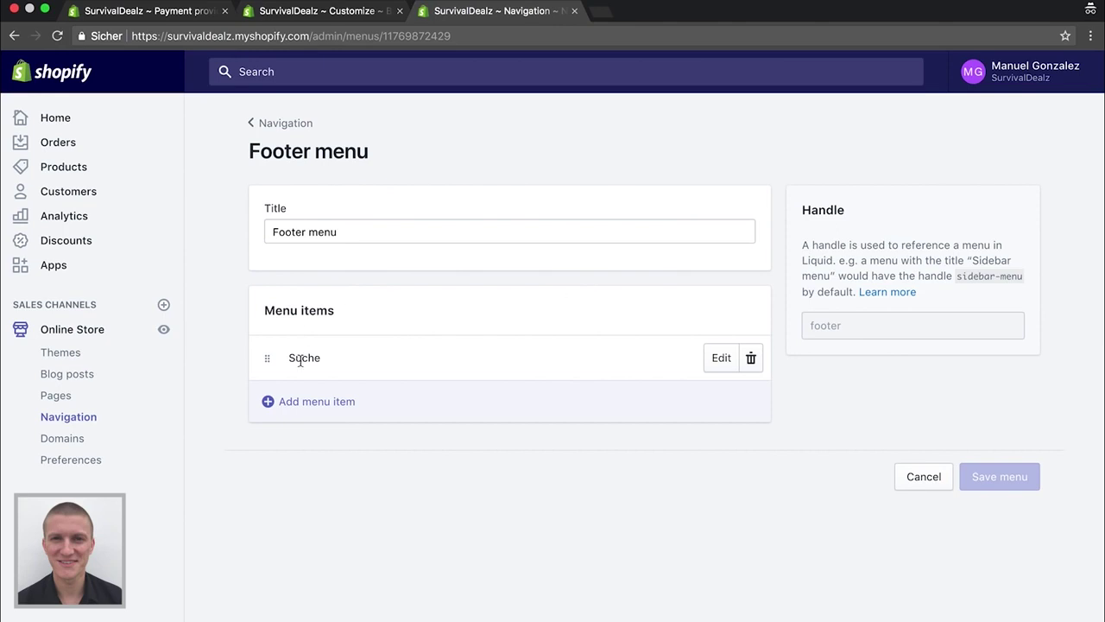
pyautogui.click(281, 406)
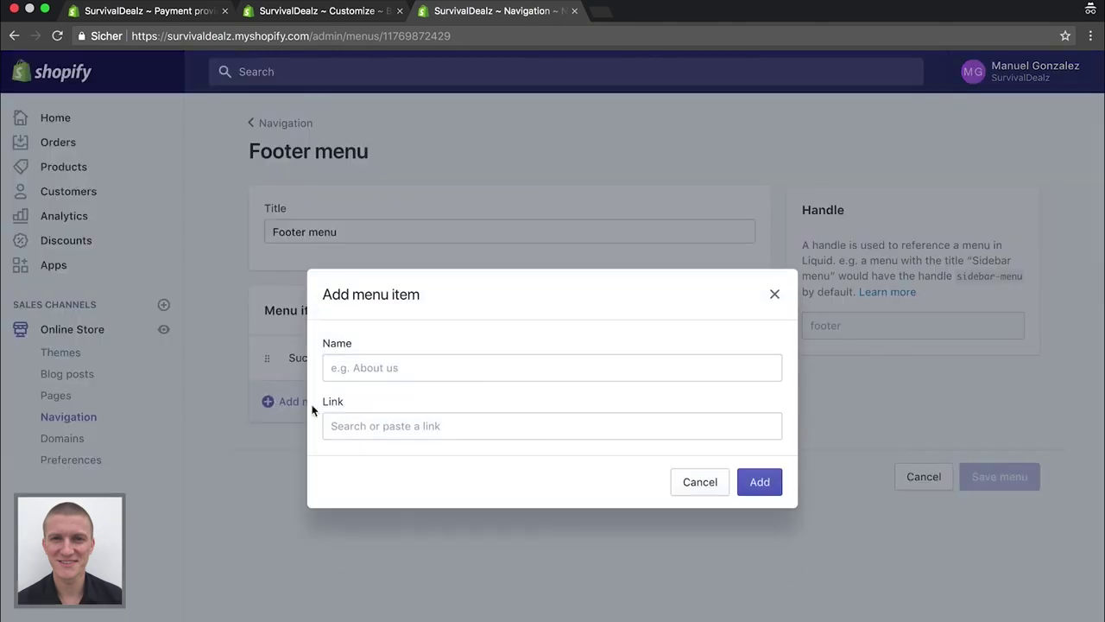
pyautogui.click(387, 366)
pyautogui.write('Impre')
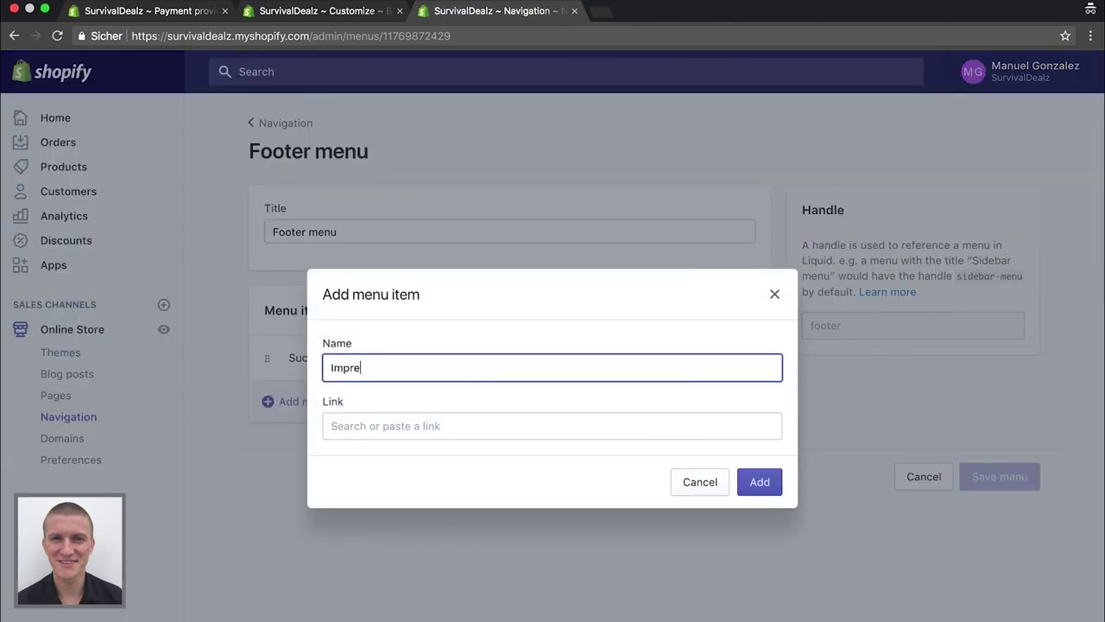
pyautogui.write('ssum')
pyautogui.click(391, 425)
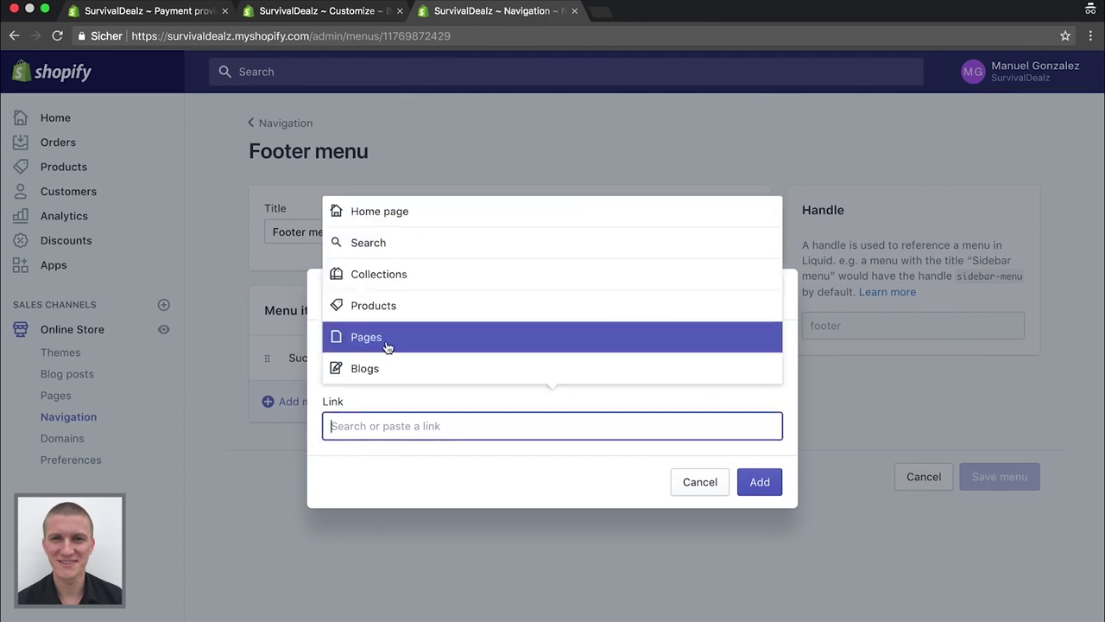
pyautogui.click(386, 345)
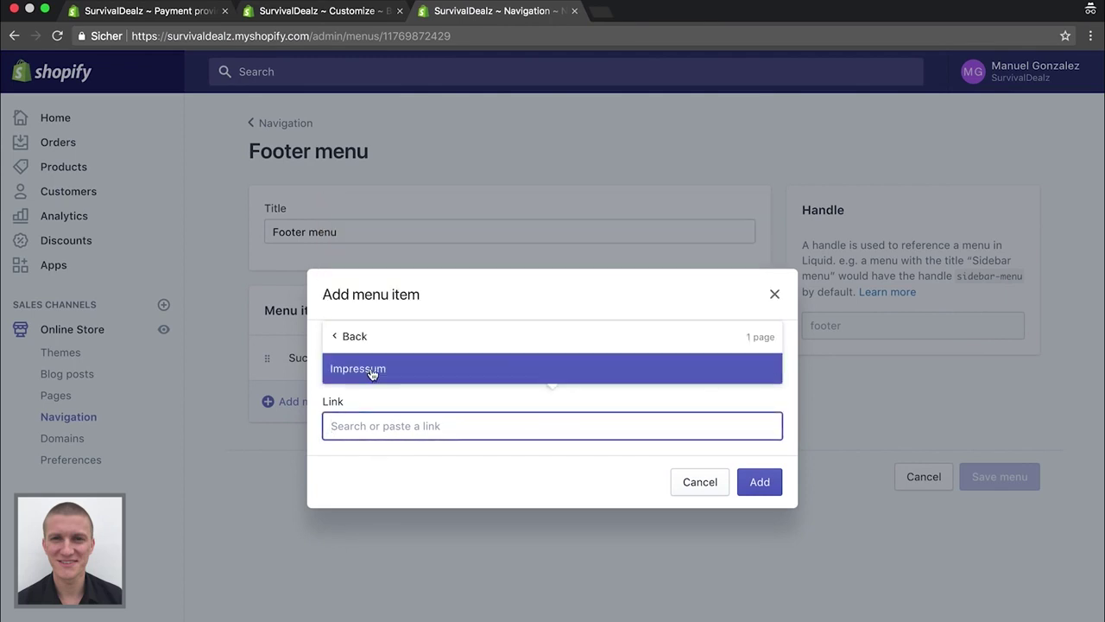
pyautogui.click(373, 371)
pyautogui.click(755, 484)
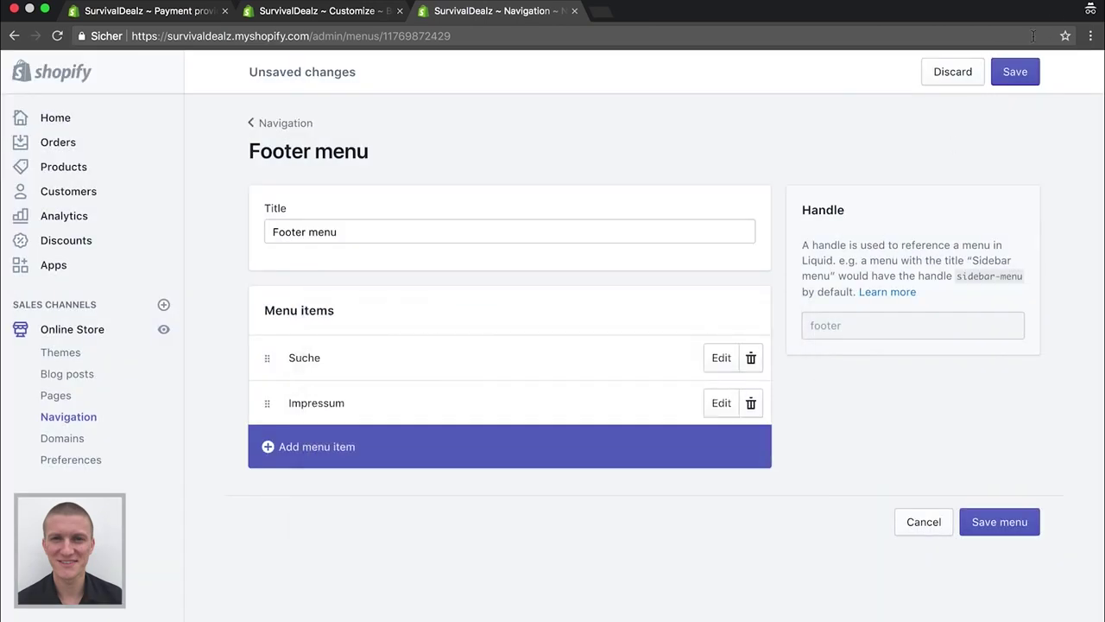
pyautogui.click(1016, 72)
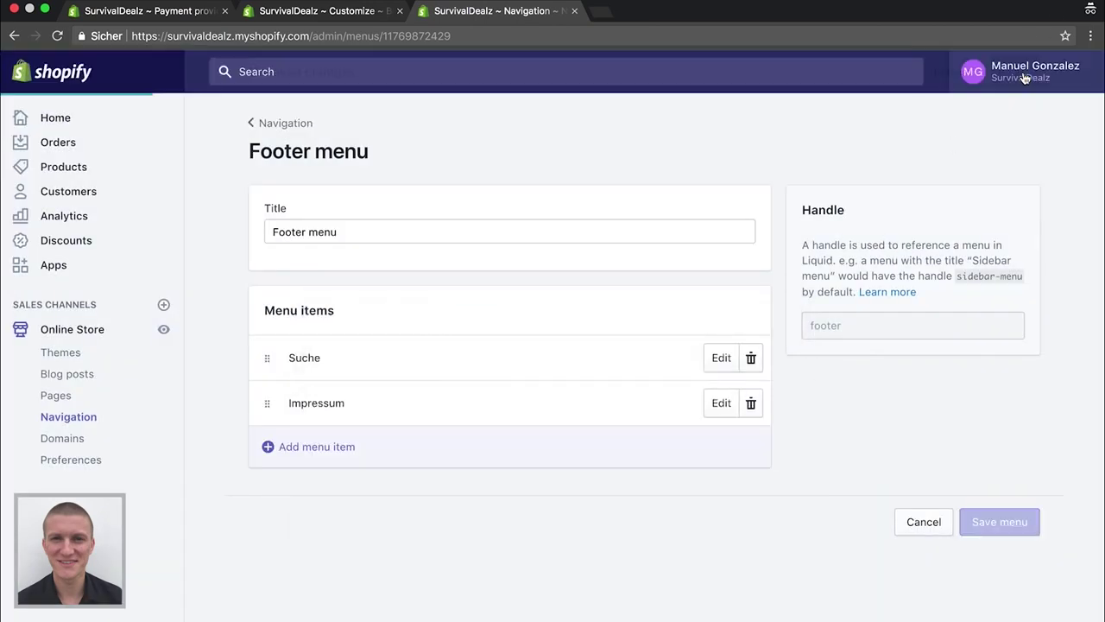
pyautogui.click(575, 10)
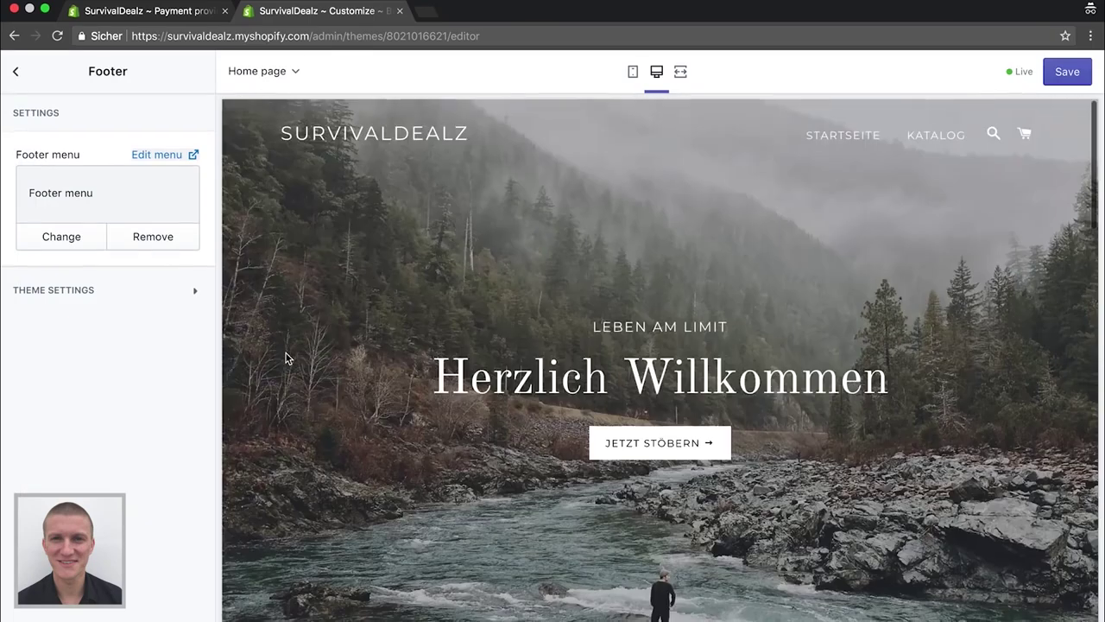
# Save the theme customizations and close the theme editor tab
pyautogui.scroll(-10, 374, 371)
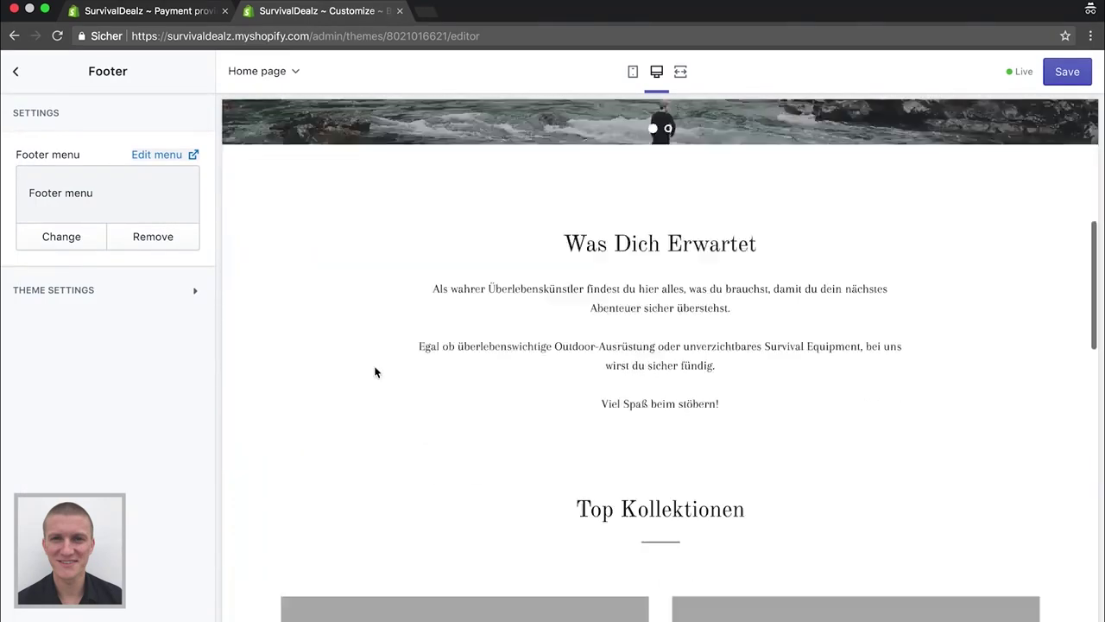
pyautogui.scroll(-4, 818, 336)
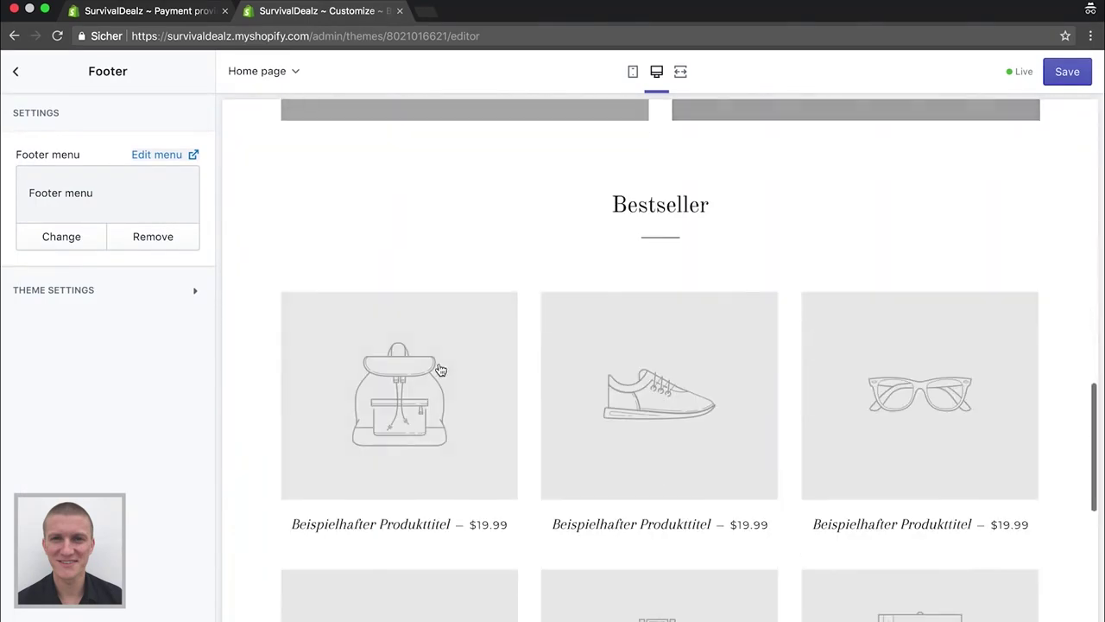
pyautogui.scroll(-4, 440, 369)
pyautogui.scroll(-5, 439, 370)
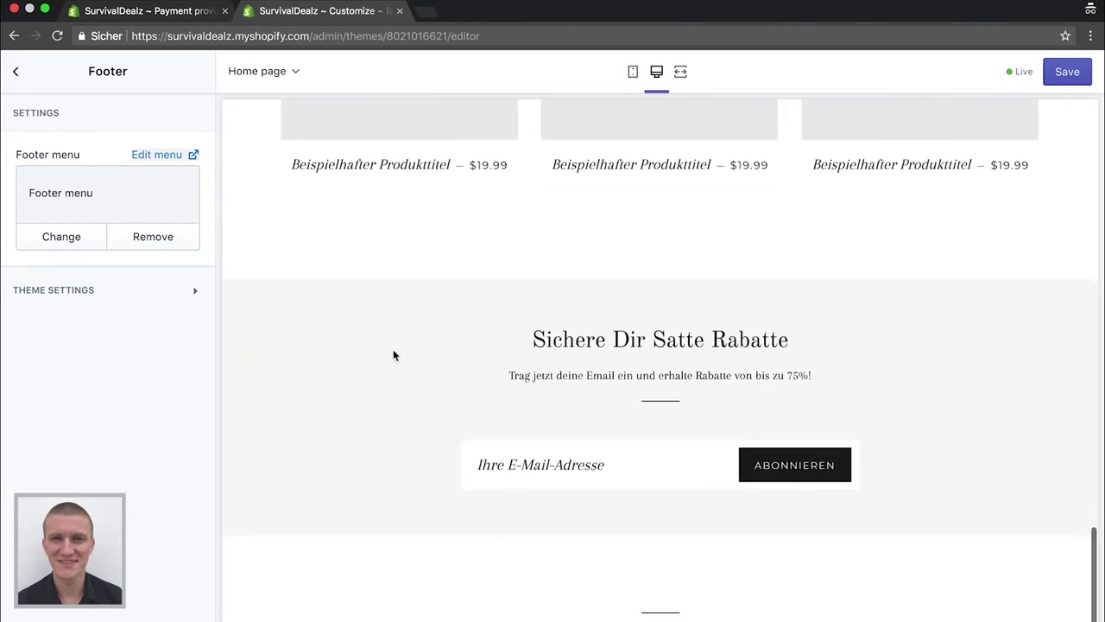
pyautogui.scroll(20, 355, 387)
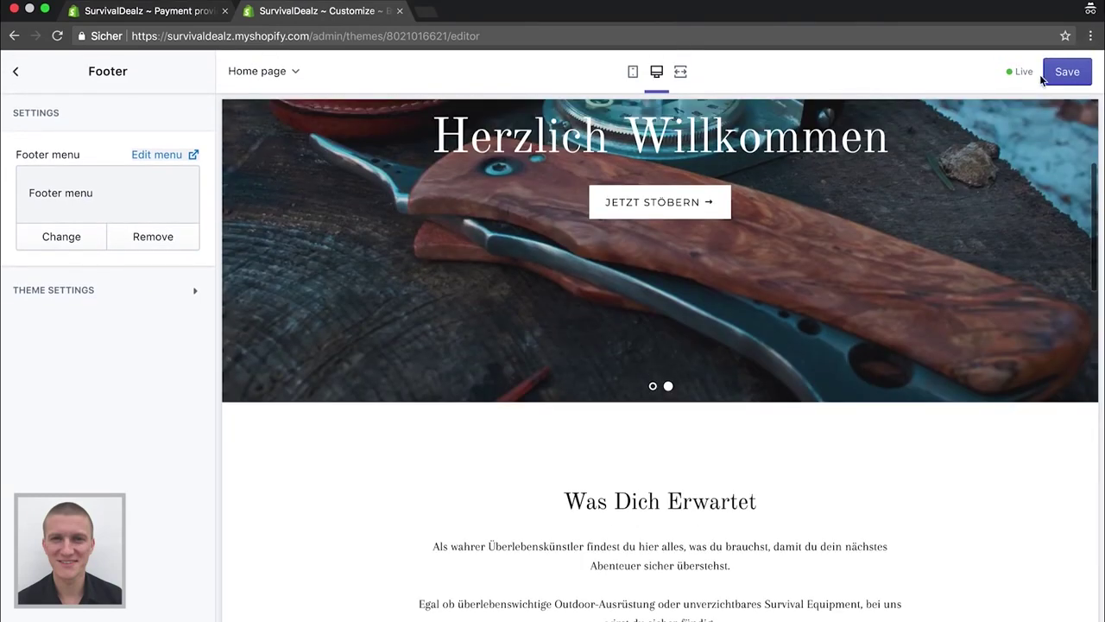
pyautogui.click(1066, 72)
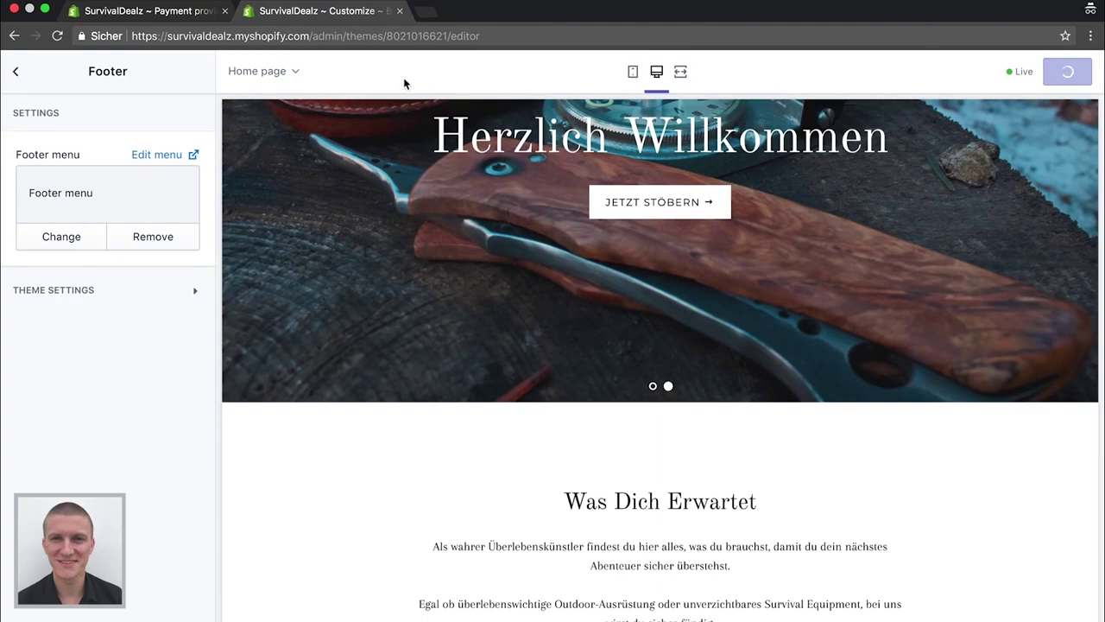
pyautogui.click(400, 10)
pyautogui.scroll(3, 321, 308)
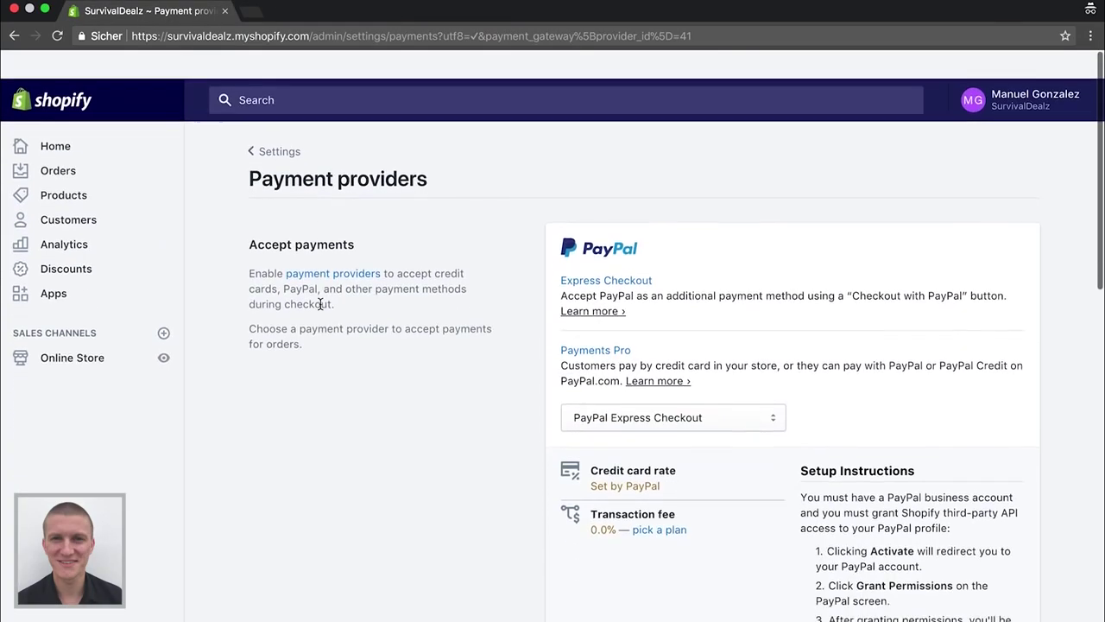
# Create and save a collection titled 'Survival' with manually selected products
pyautogui.click(55, 121)
pyautogui.click(63, 167)
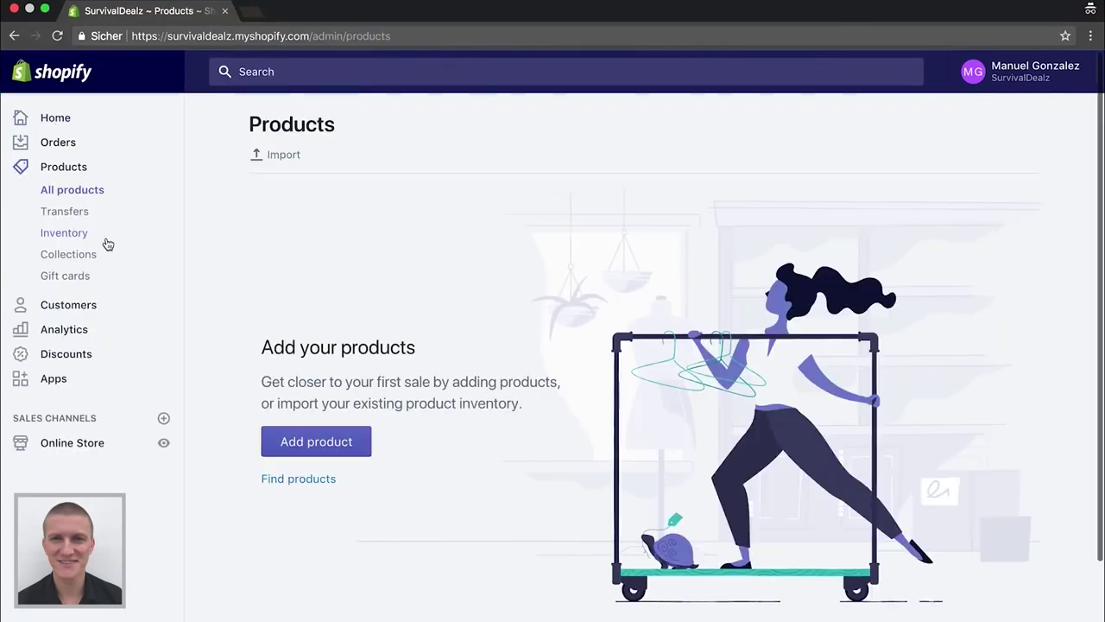
pyautogui.click(78, 258)
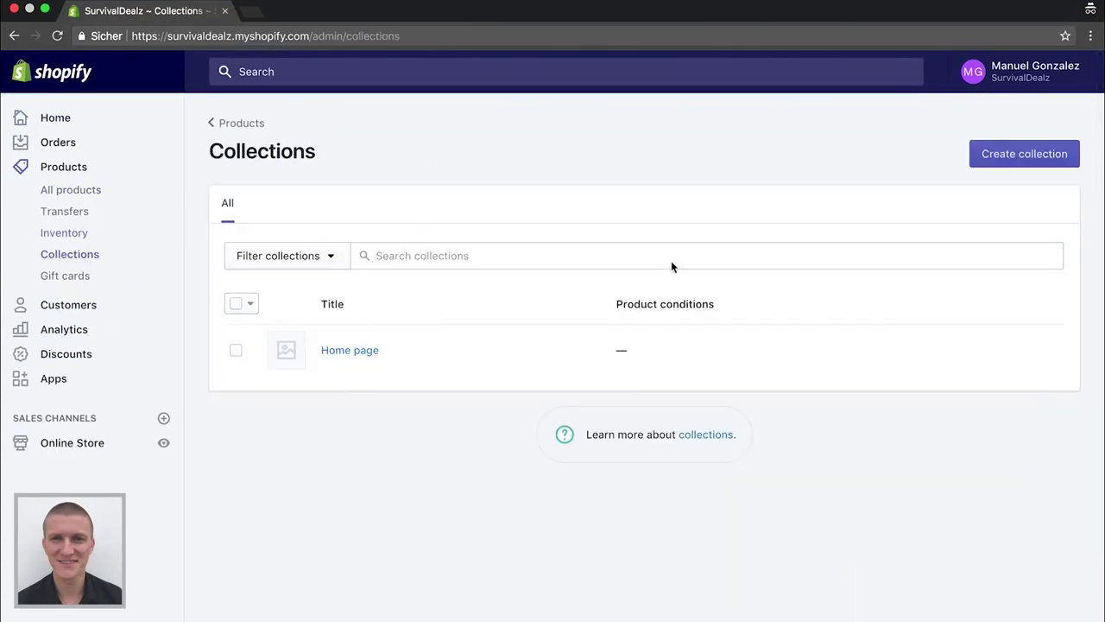
pyautogui.click(1036, 154)
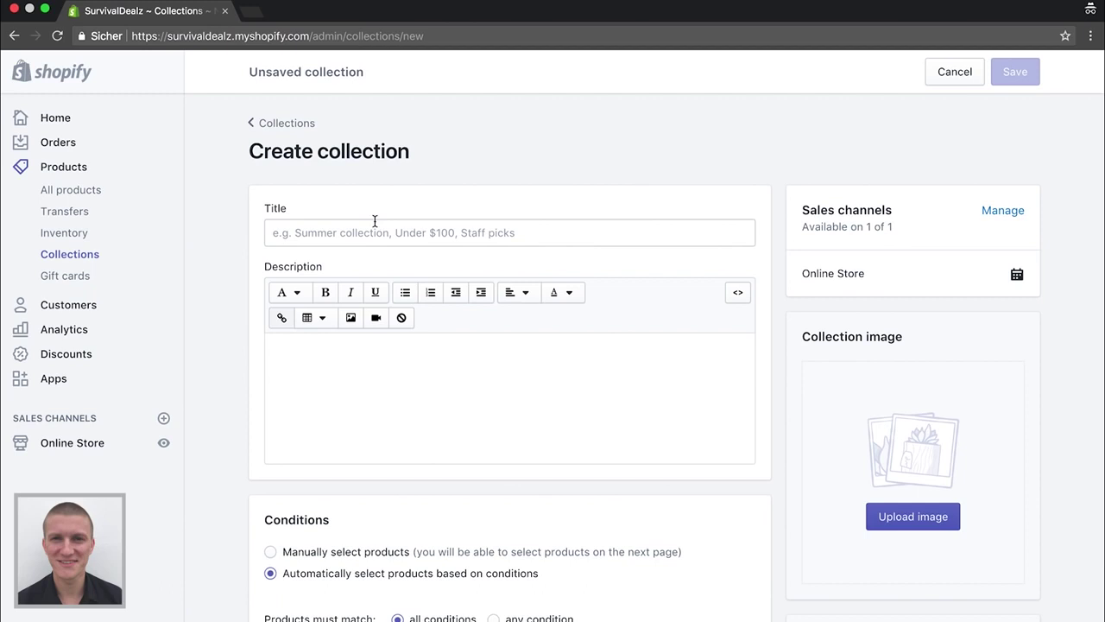
pyautogui.click(376, 226)
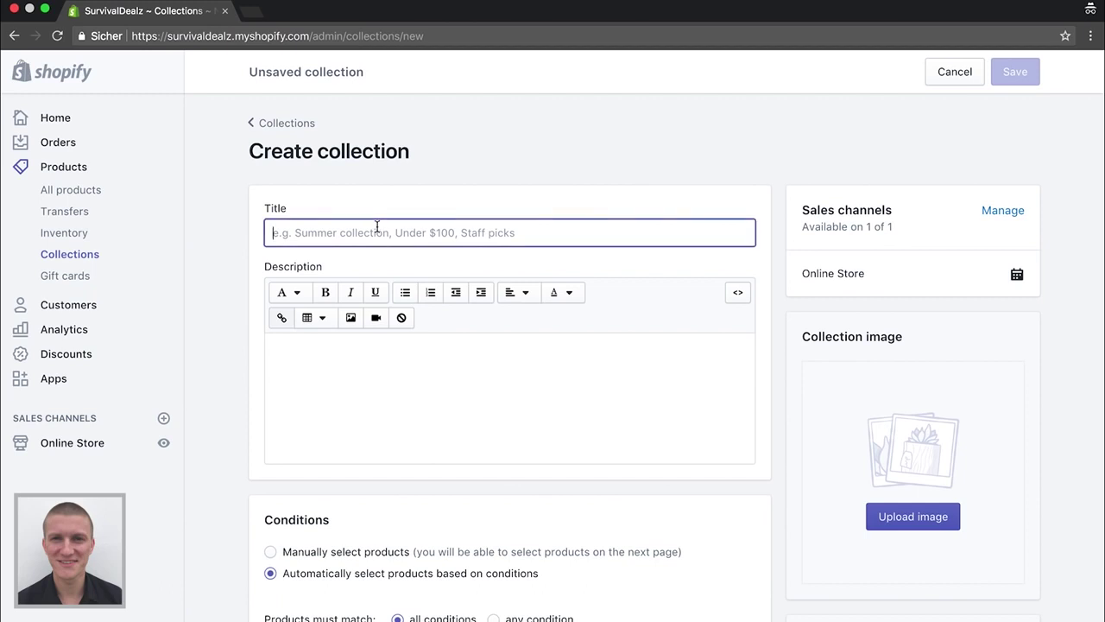
pyautogui.write('Sur')
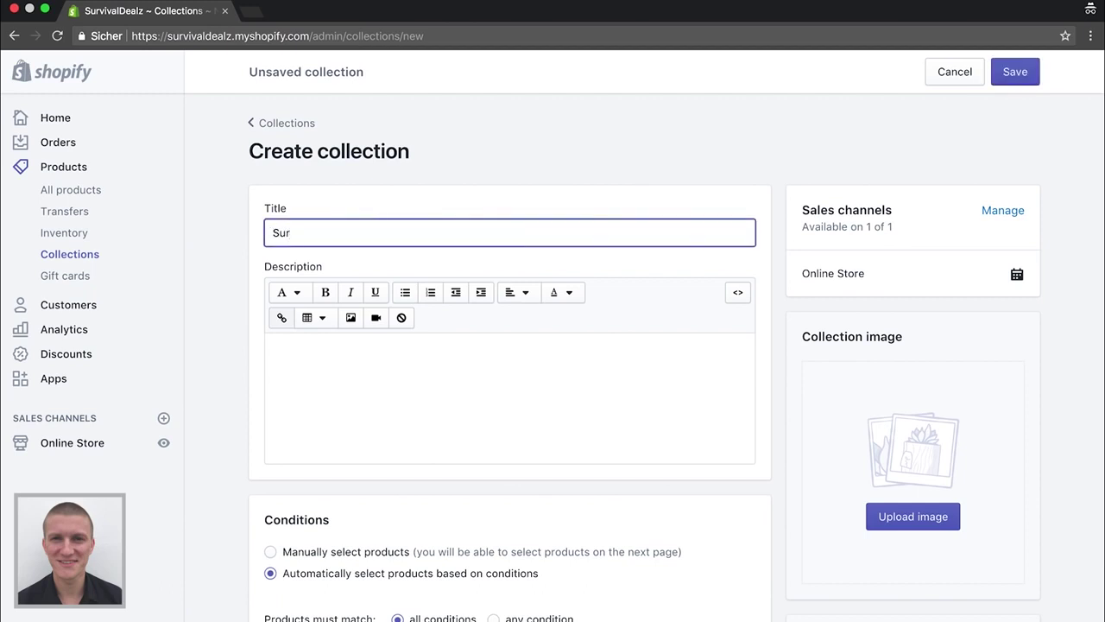
pyautogui.write('vival')
pyautogui.scroll(-3, 416, 455)
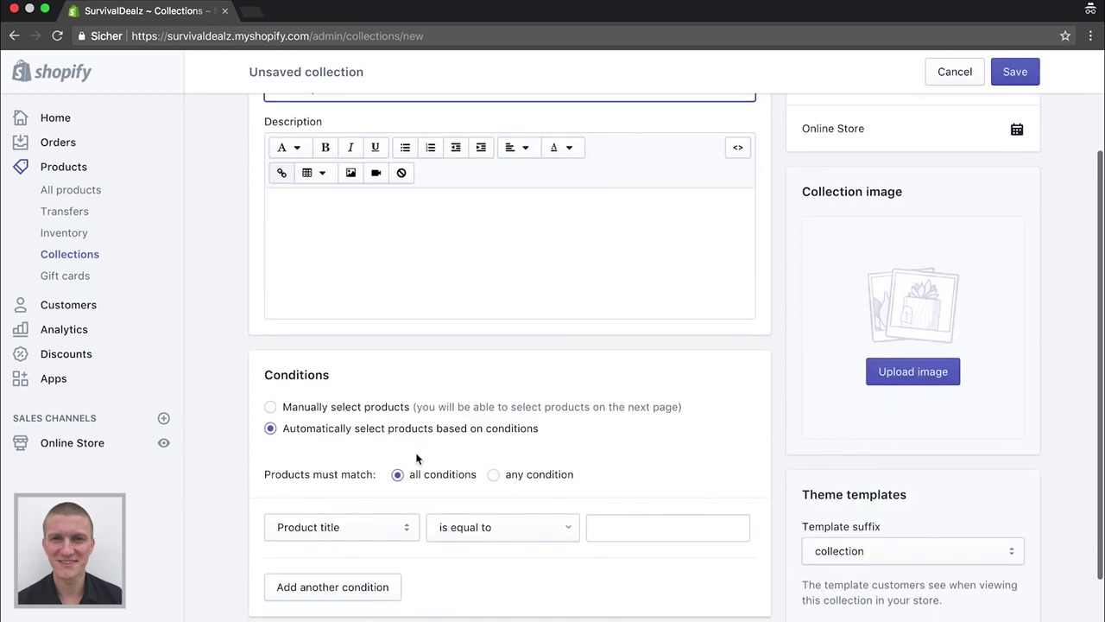
pyautogui.click(273, 410)
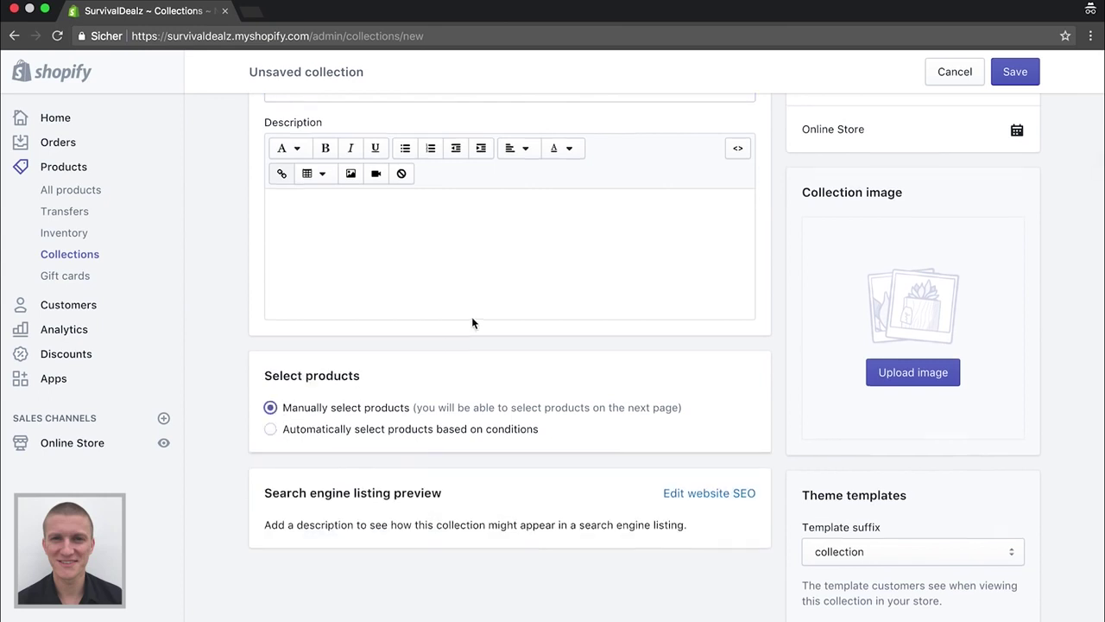
pyautogui.scroll(3, 472, 323)
pyautogui.click(1020, 75)
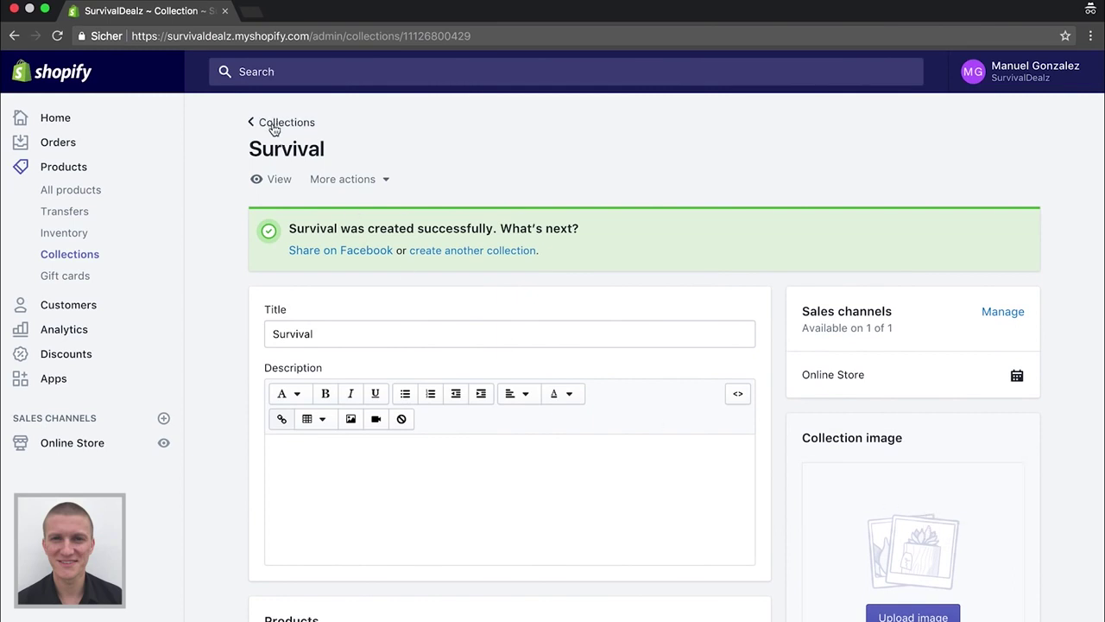
pyautogui.click(274, 128)
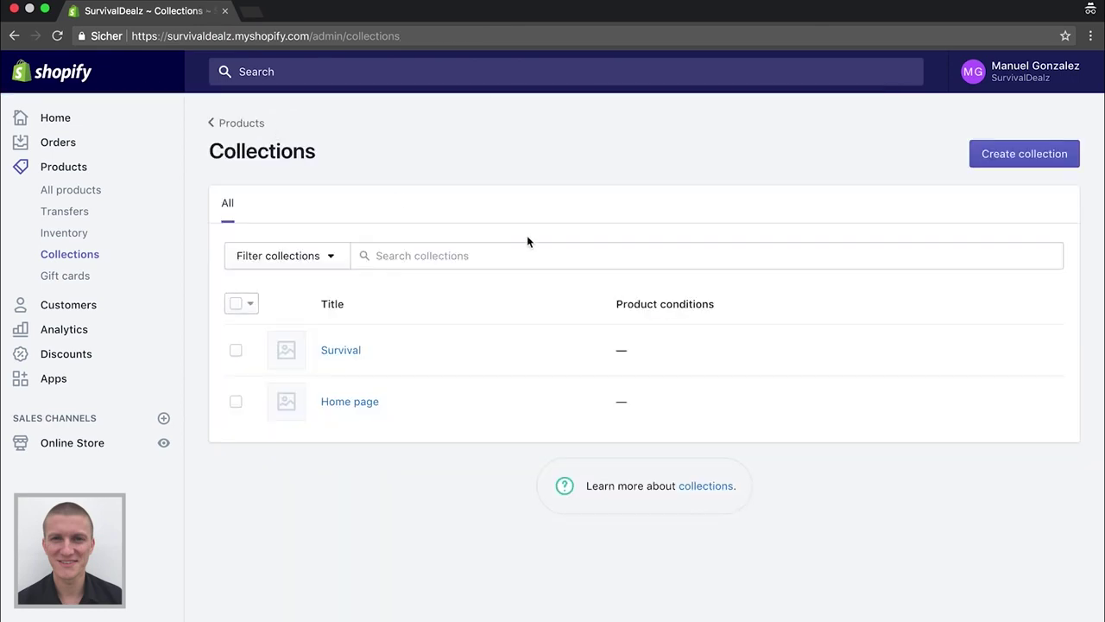
pyautogui.click(1008, 157)
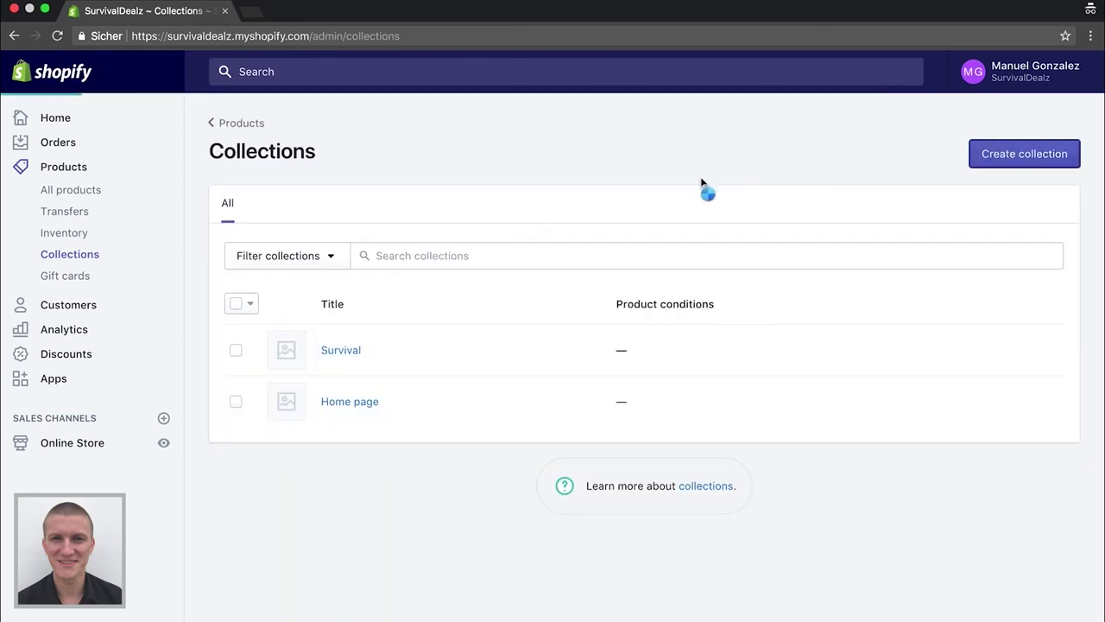
# Title the new collection 'Outdoor', choose manual product selection, and save it
pyautogui.click(513, 232)
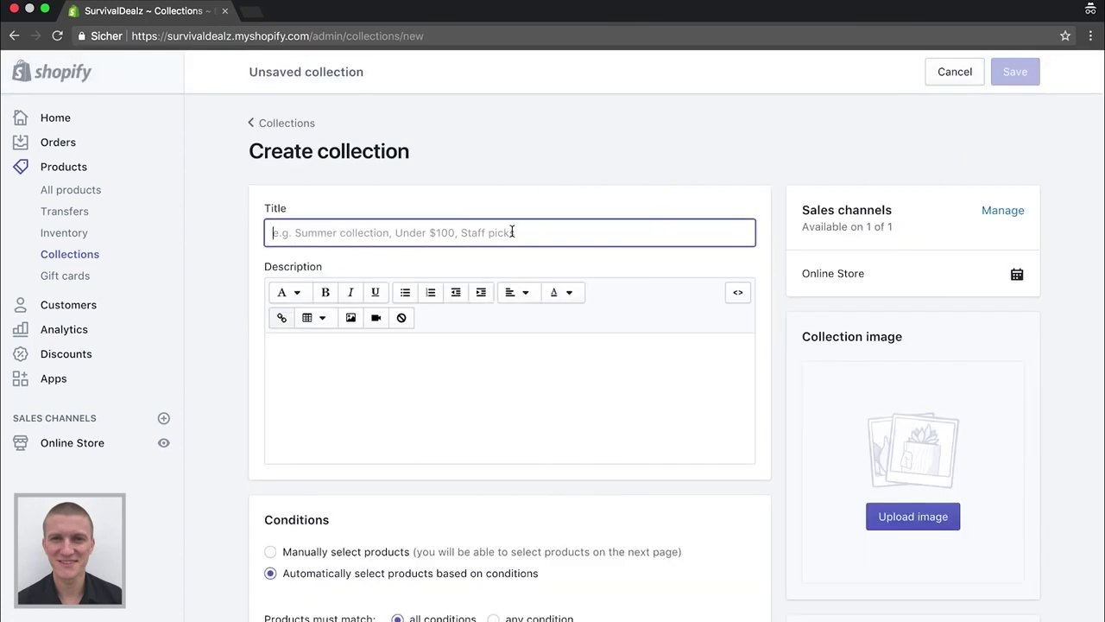
pyautogui.write('Outdoor')
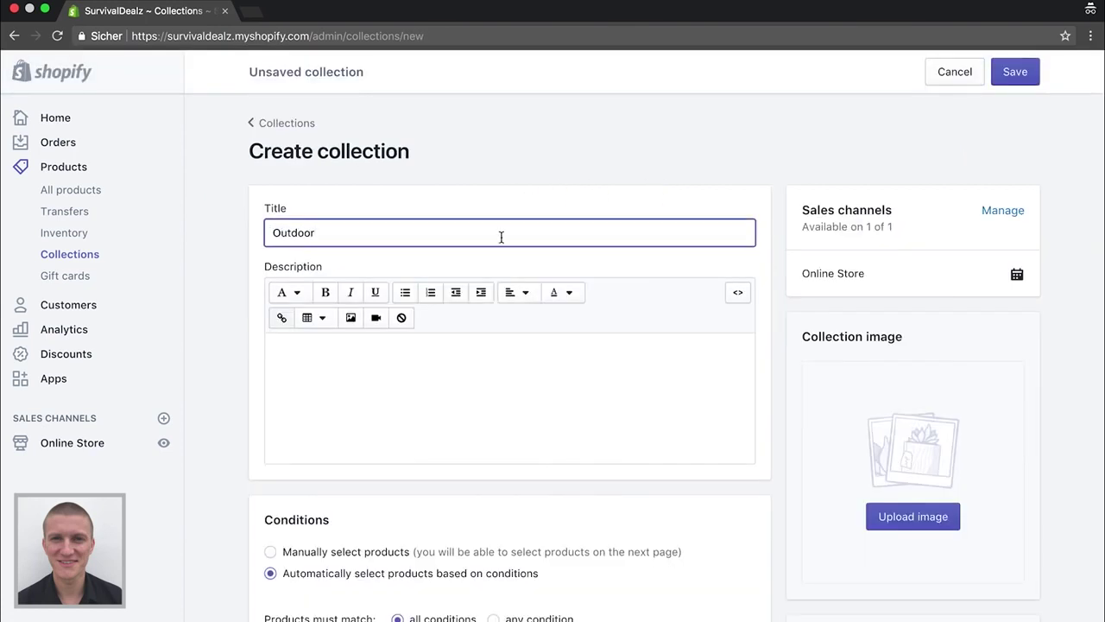
pyautogui.scroll(-5, 553, 402)
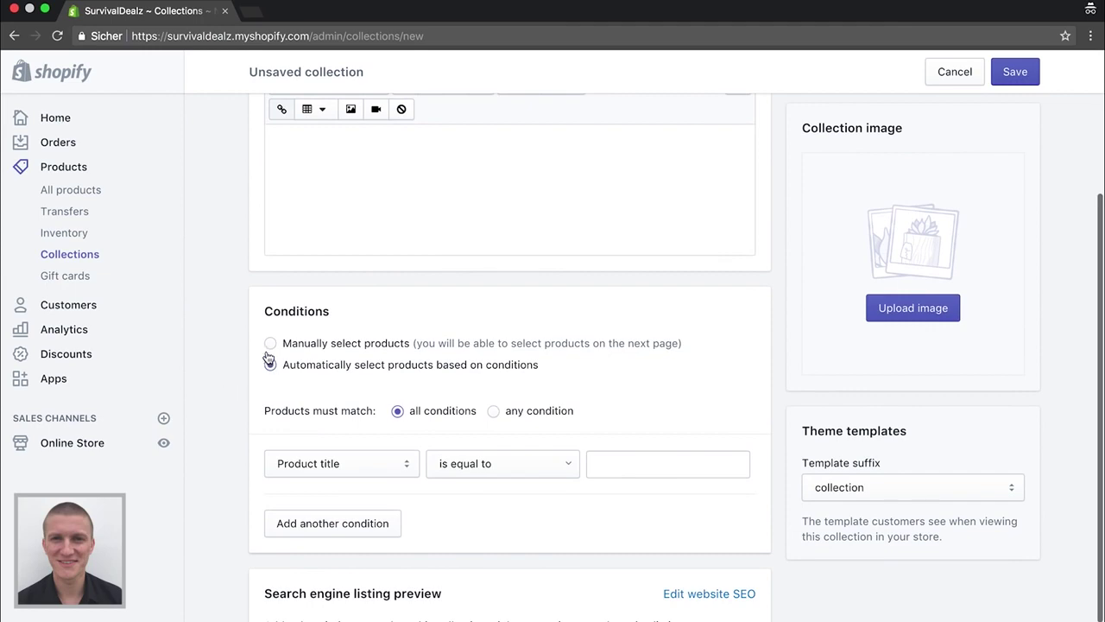
pyautogui.click(270, 346)
pyautogui.click(1012, 72)
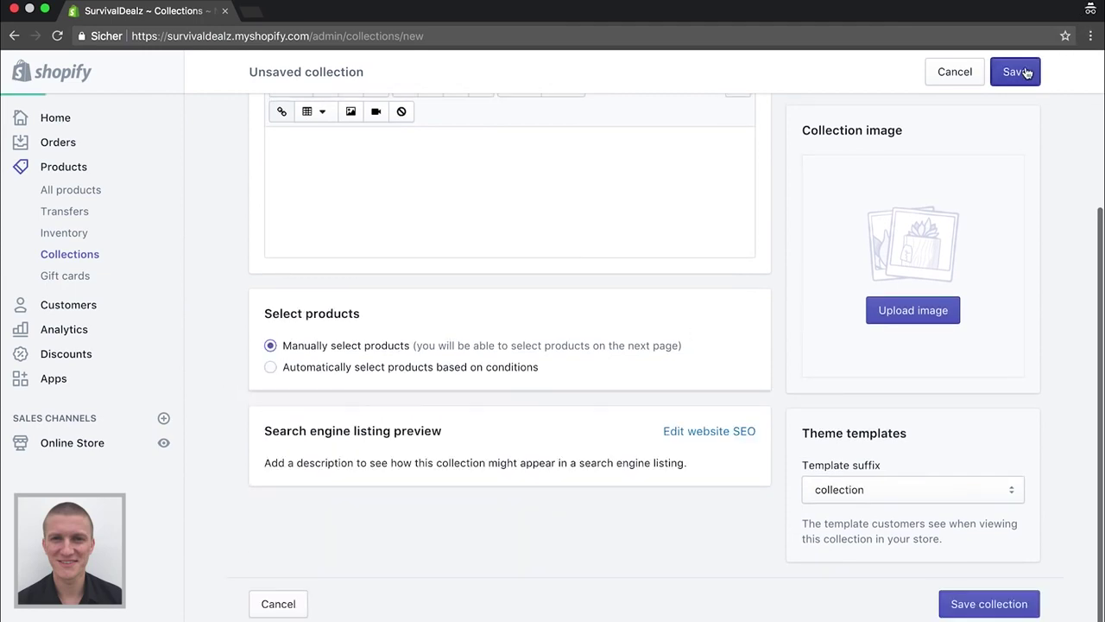
pyautogui.scroll(-1, 345, 251)
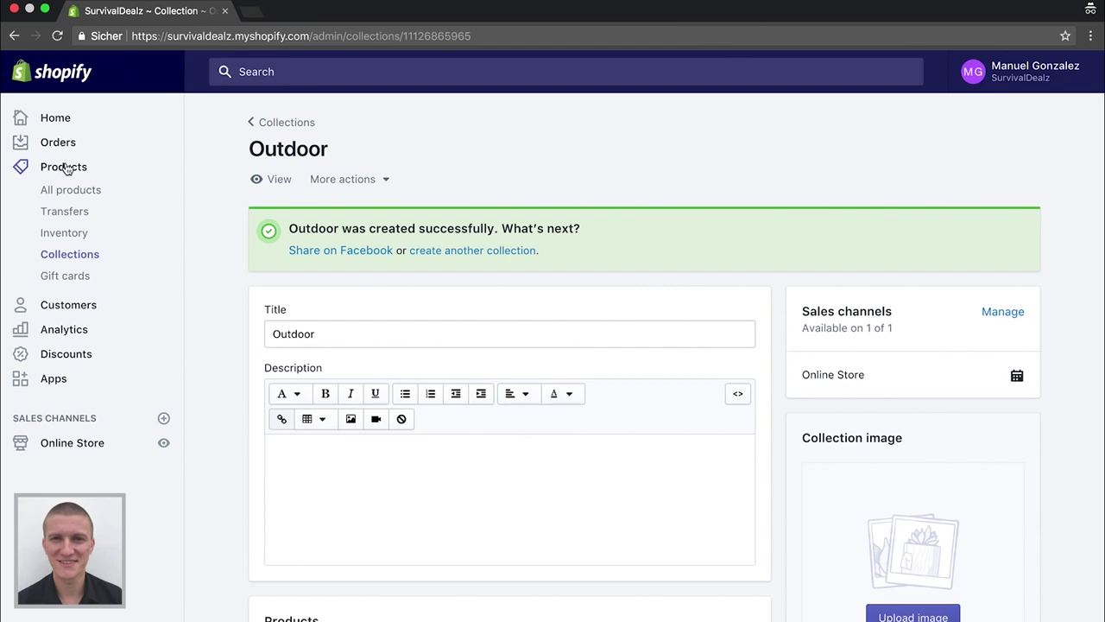
# Go from the admin Home to the Apps page and browse its recommended apps
pyautogui.click(42, 125)
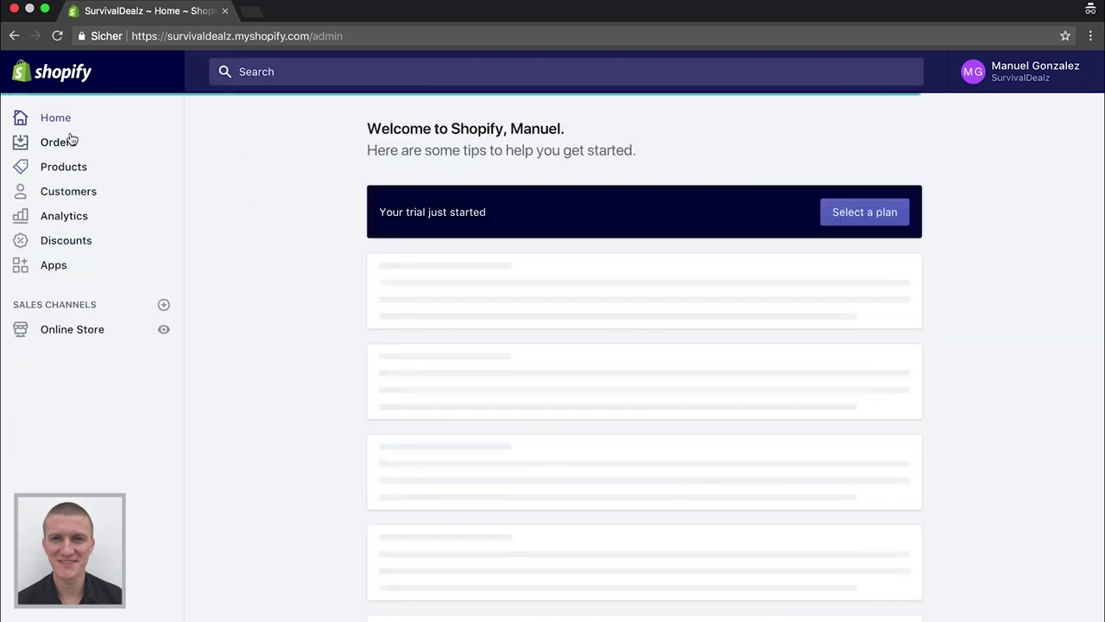
pyautogui.click(58, 265)
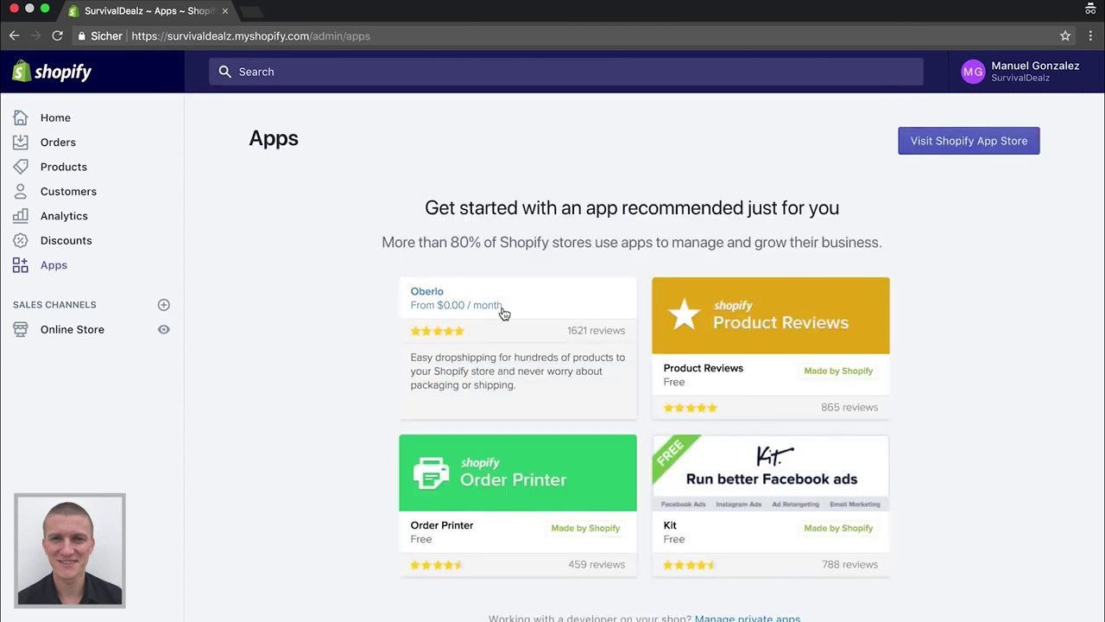
pyautogui.scroll(-1, 267, 341)
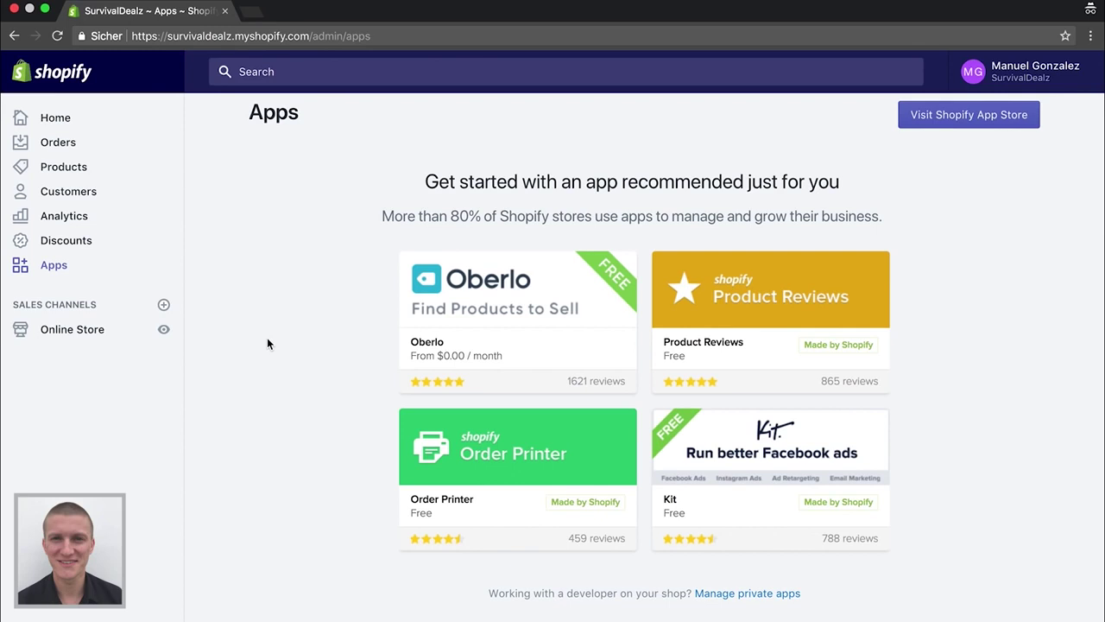
pyautogui.moveTo(466, 277)
pyautogui.moveTo(728, 296)
# Get Oberlo from its App Store listing, log in with the prefilled store URL, and install it
pyautogui.click(477, 278)
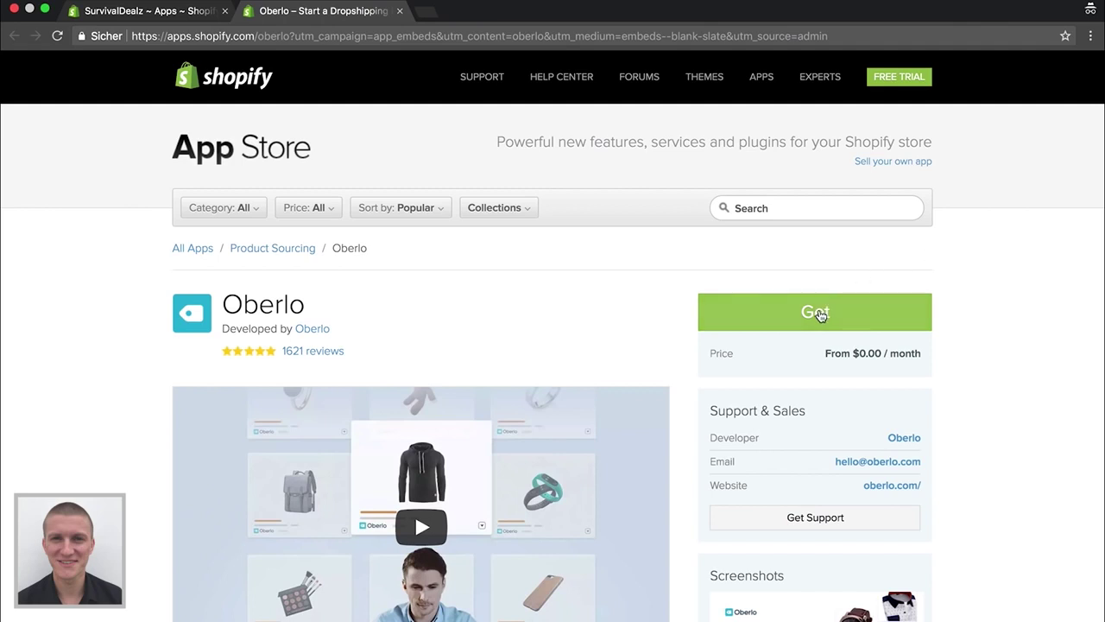
pyautogui.click(777, 211)
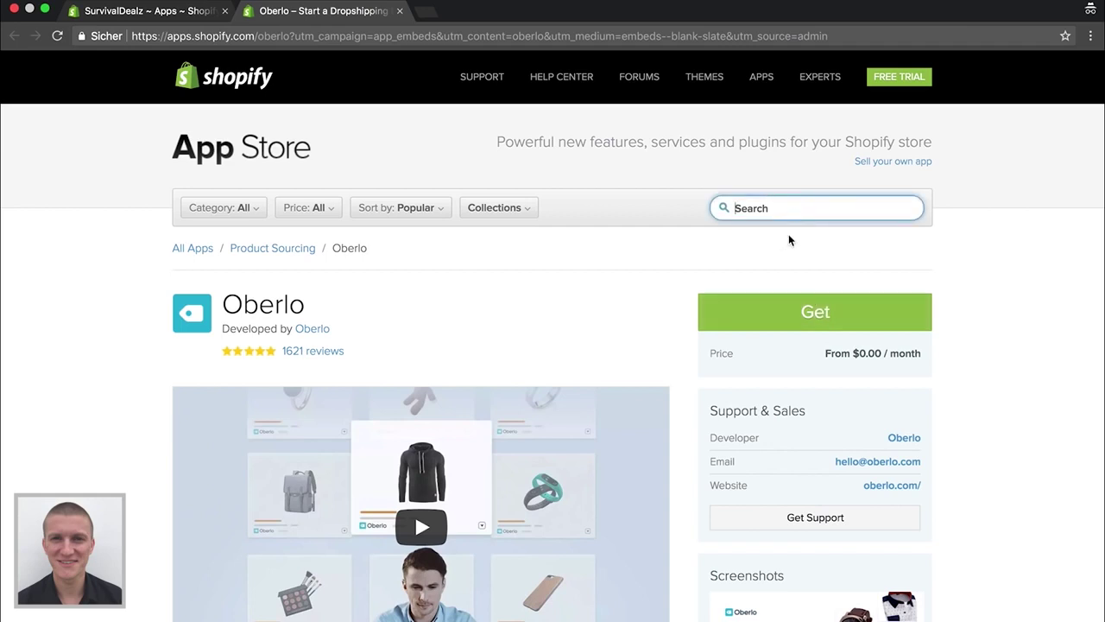
pyautogui.click(789, 240)
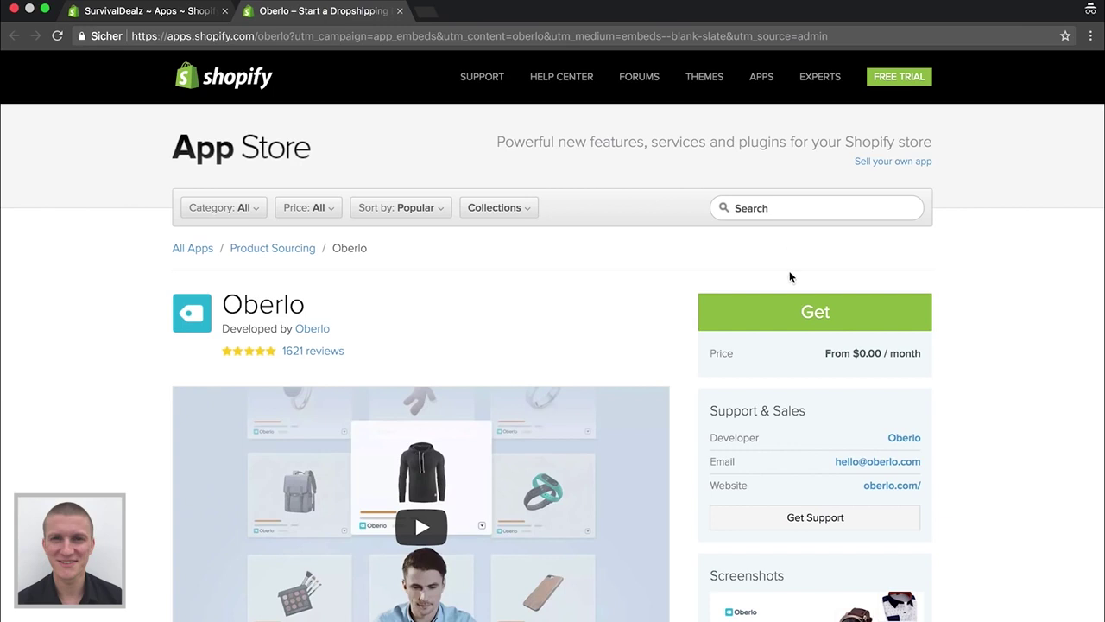
pyautogui.click(808, 309)
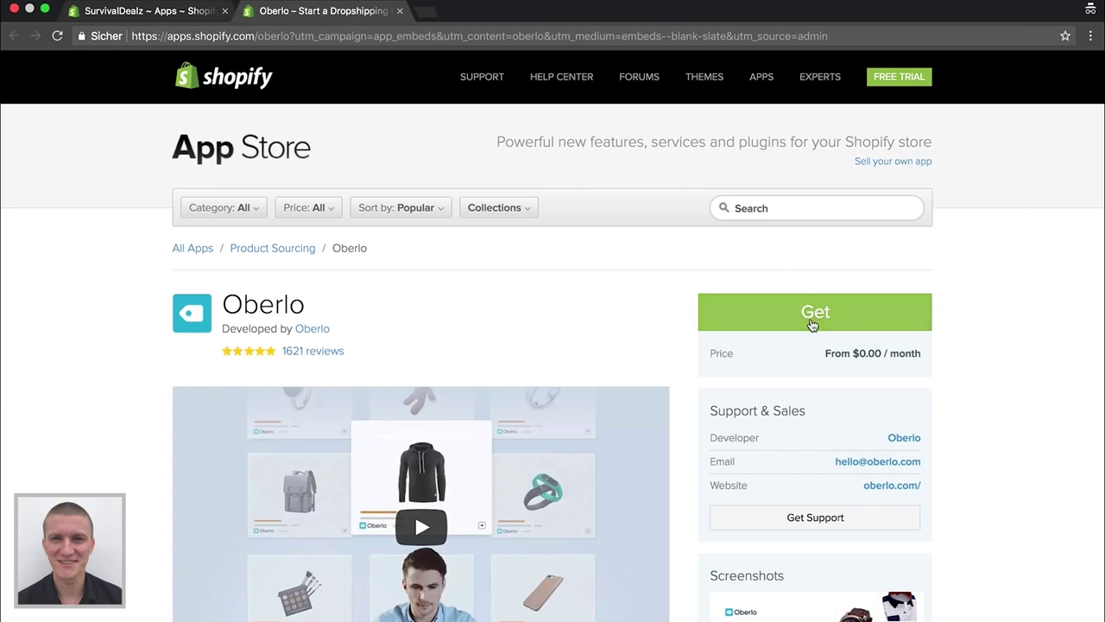
pyautogui.click(810, 312)
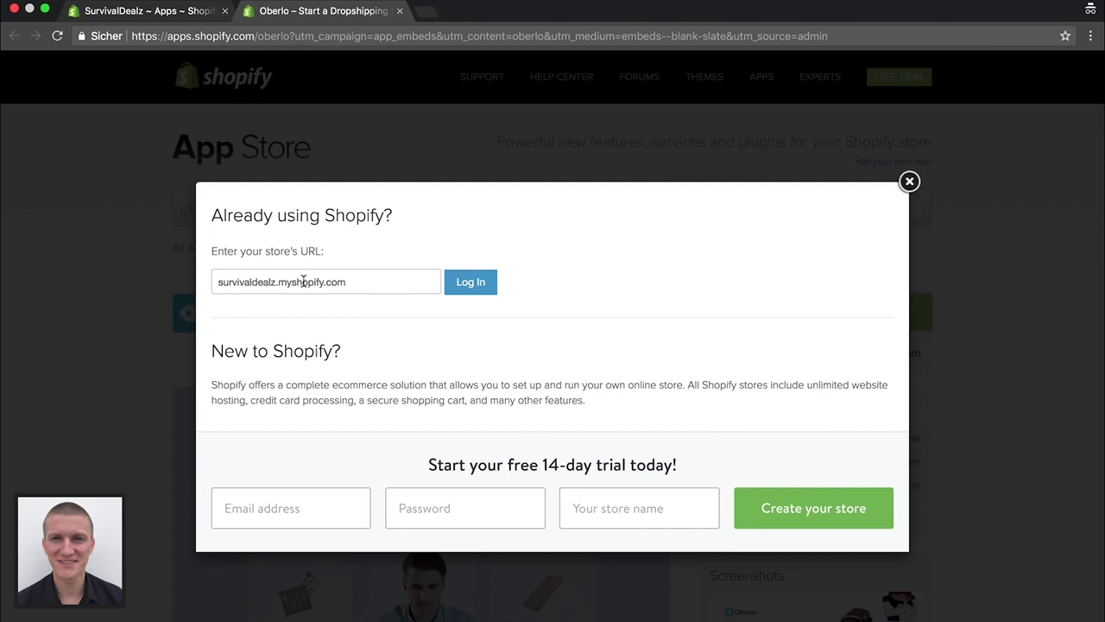
pyautogui.click(464, 287)
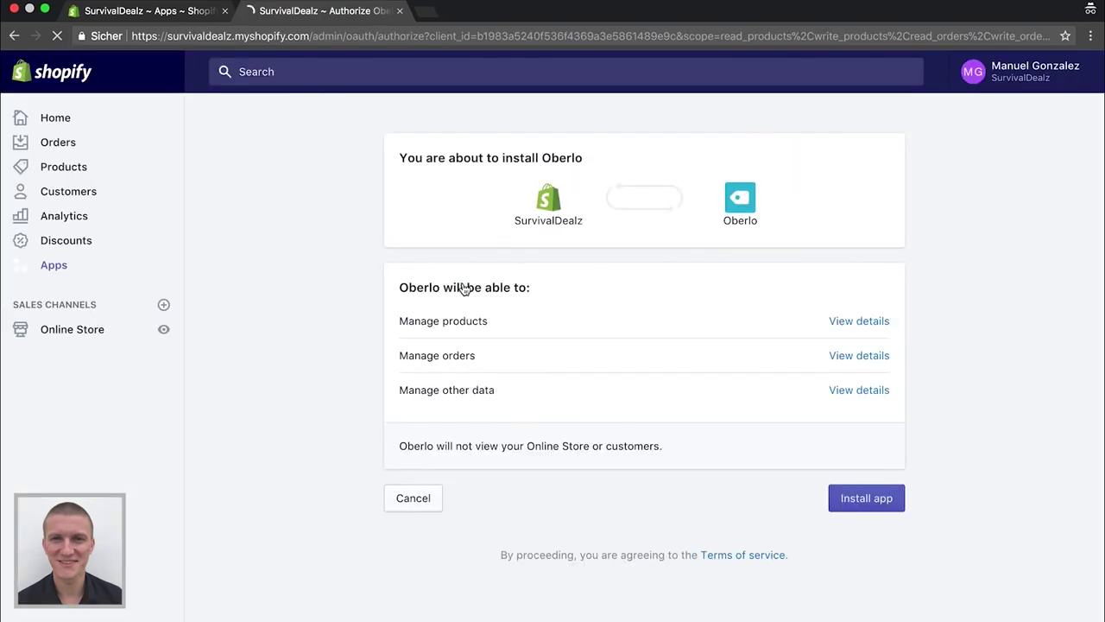
pyautogui.click(850, 500)
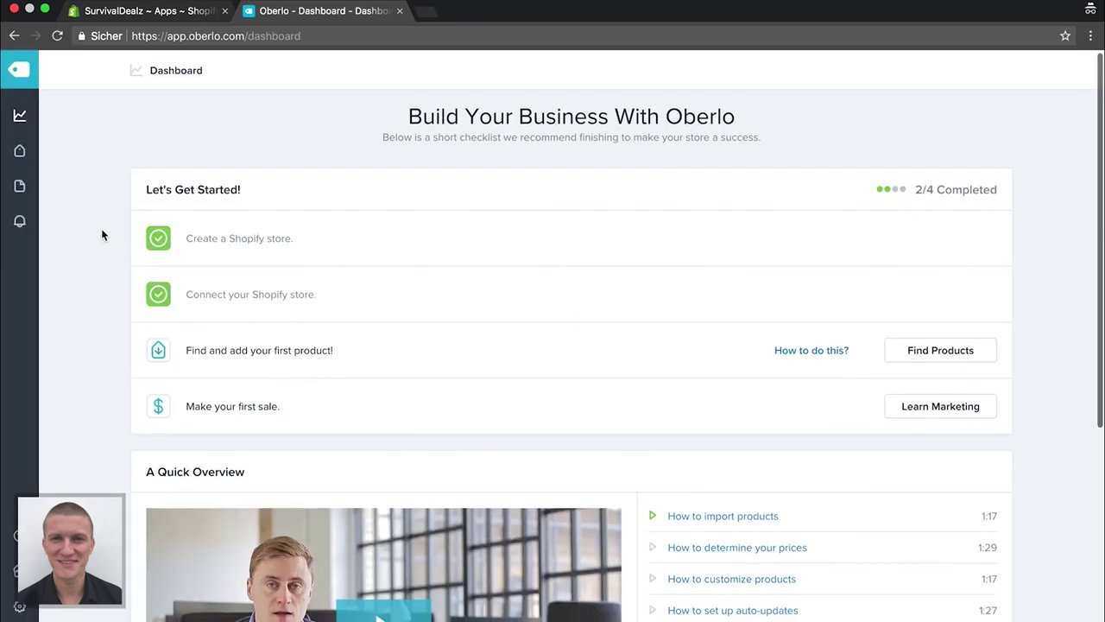
# Go to Oberlo's Search Products page and open a new blank browser tab
pyautogui.moveTo(19, 150)
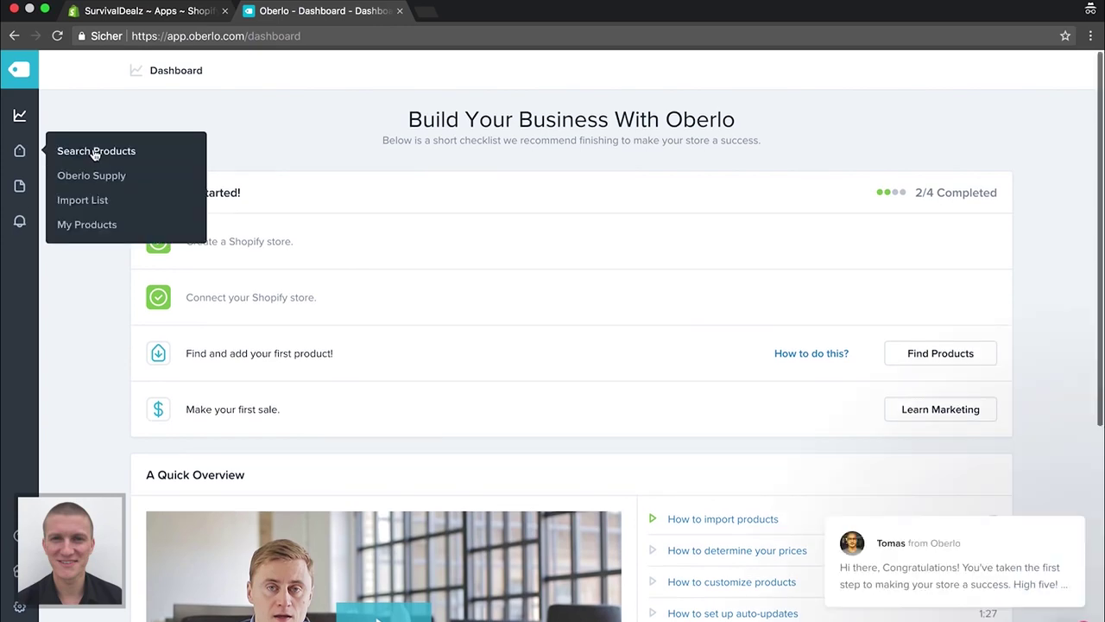
pyautogui.click(95, 151)
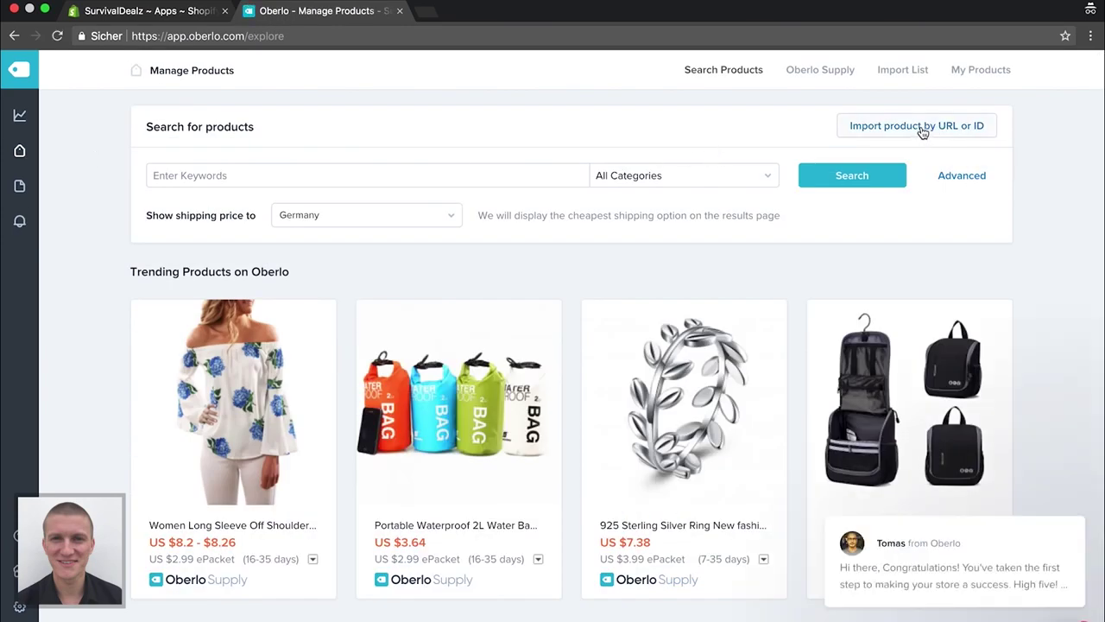
pyautogui.click(425, 19)
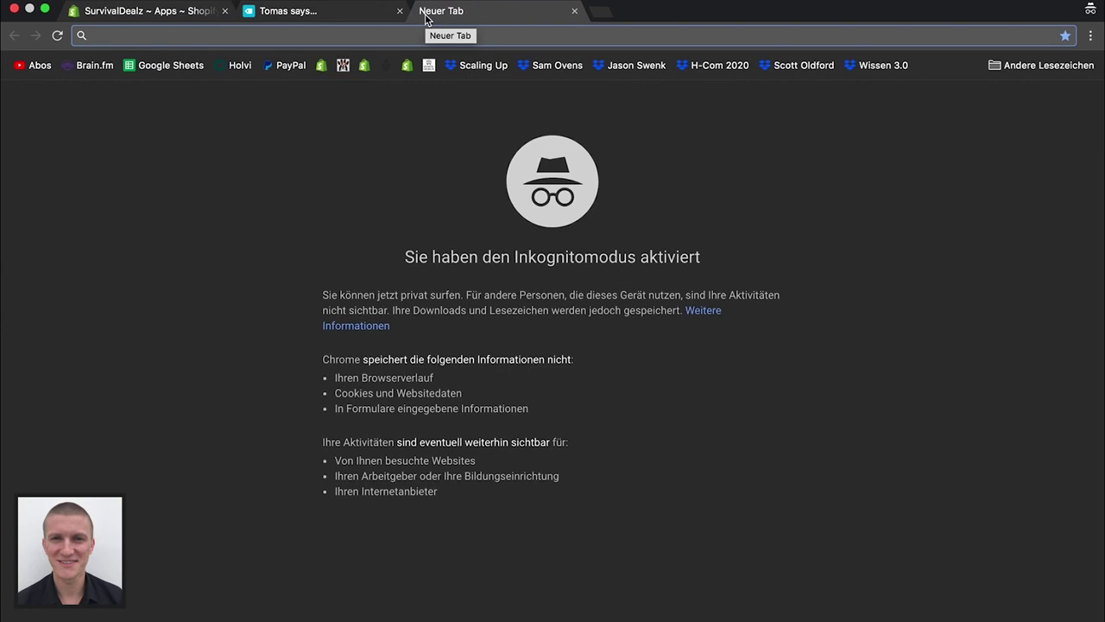
# Load aliexpress.com, search 'survival', and open the Outdoor Survival Camping Fire Starter listing
pyautogui.write('alie')
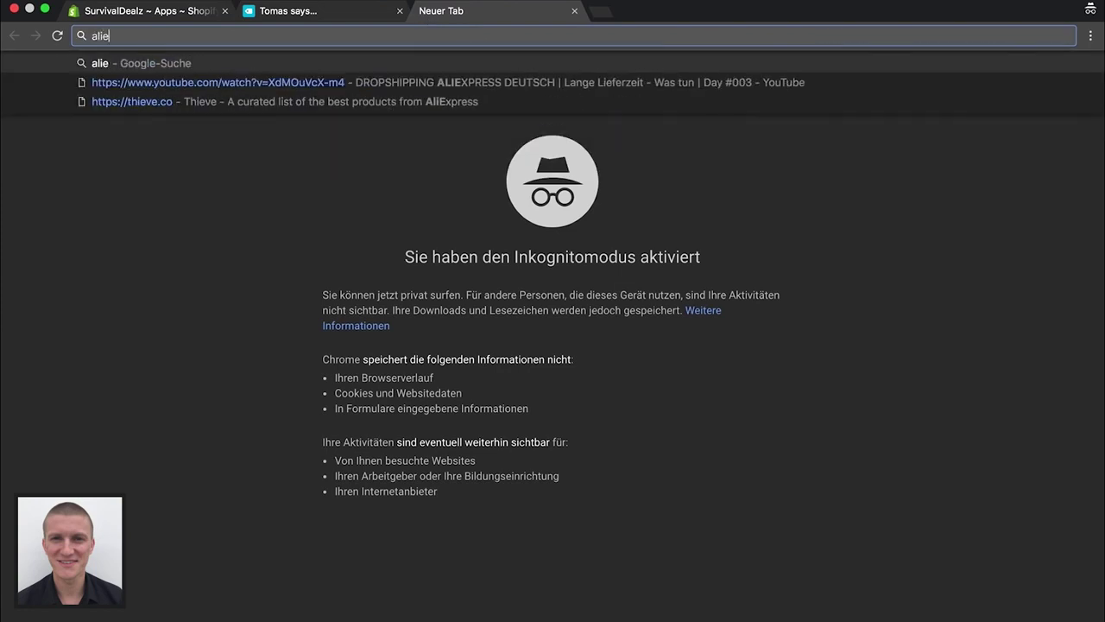
pyautogui.write('xpress.com')
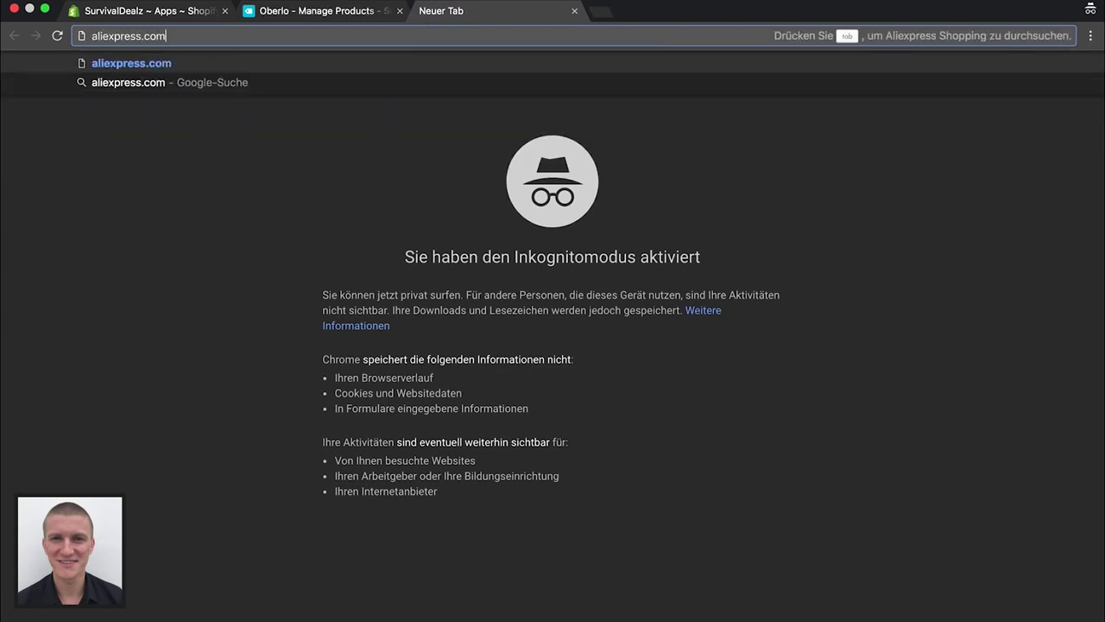
pyautogui.press('Return')
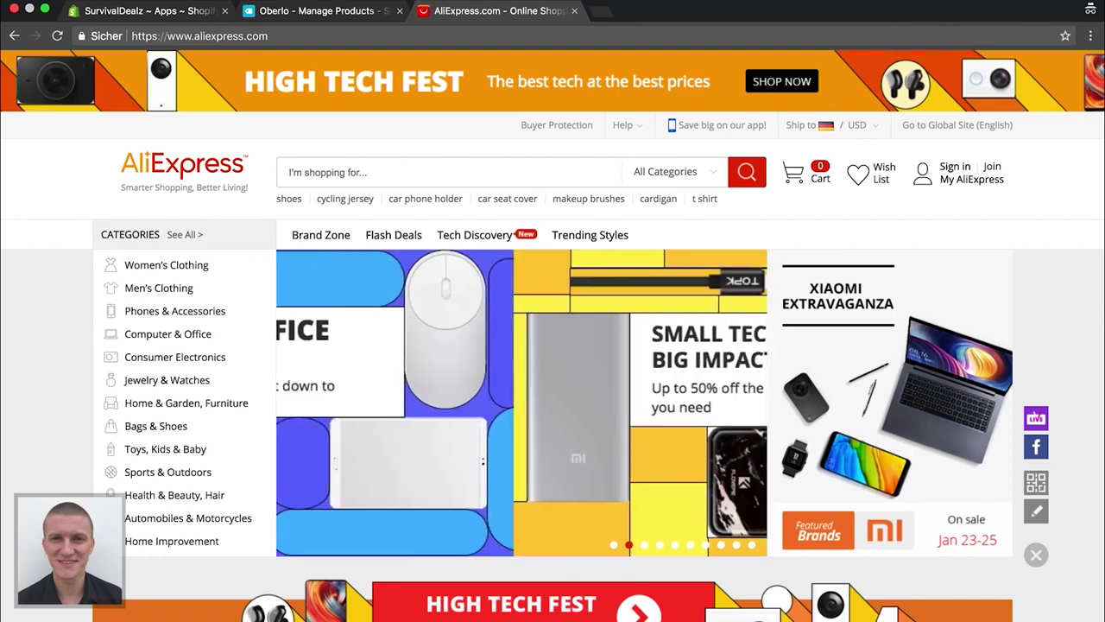
pyautogui.click(335, 173)
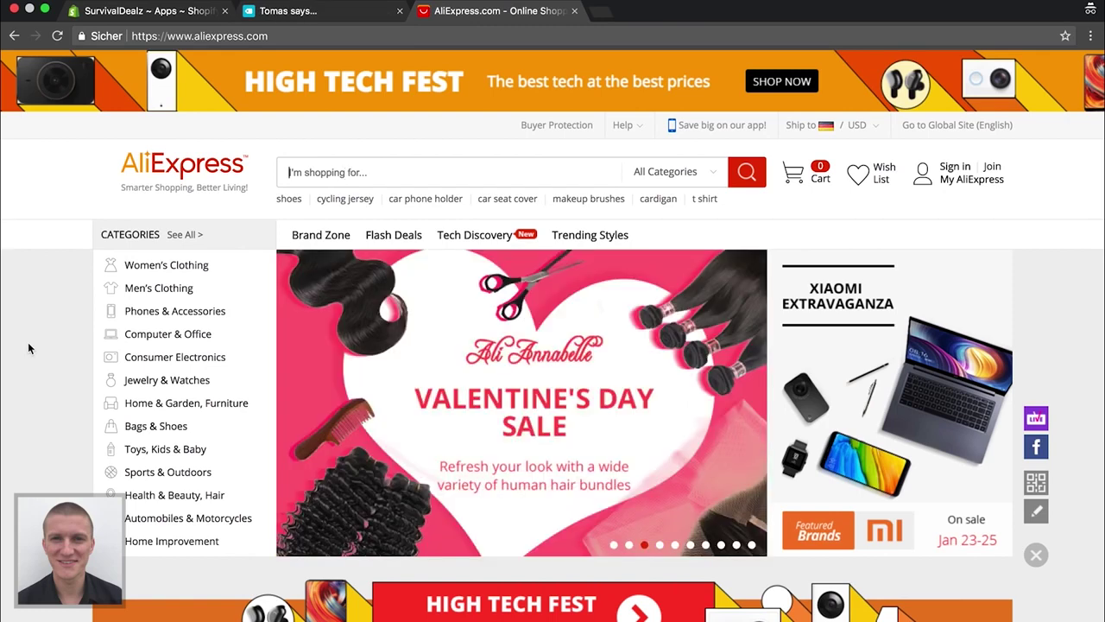
pyautogui.moveTo(118, 324)
pyautogui.moveTo(163, 474)
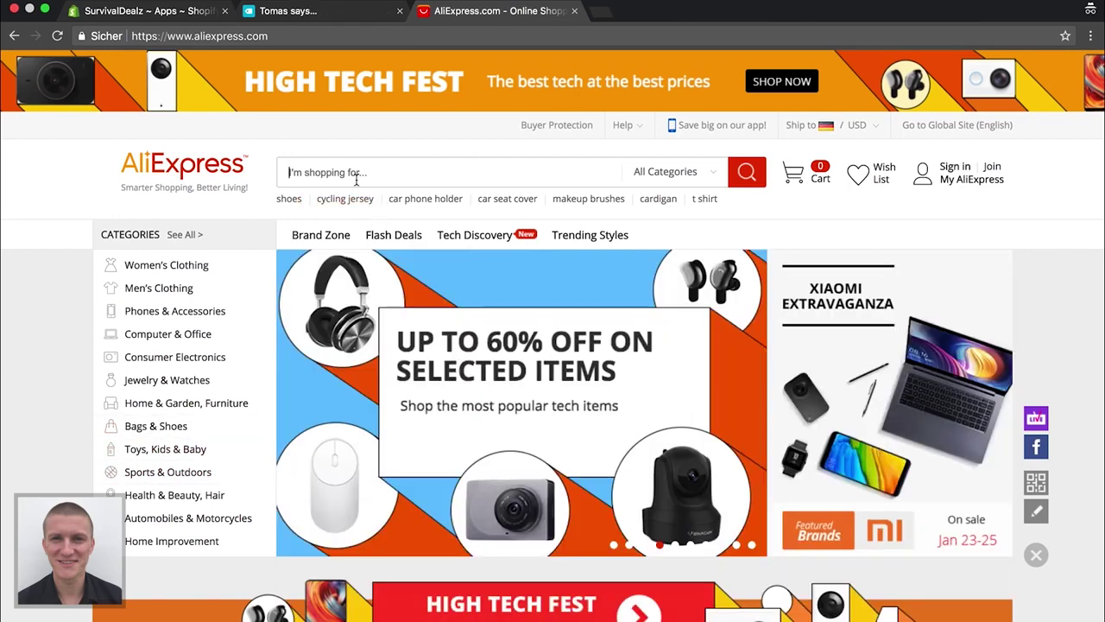
pyautogui.write('sur')
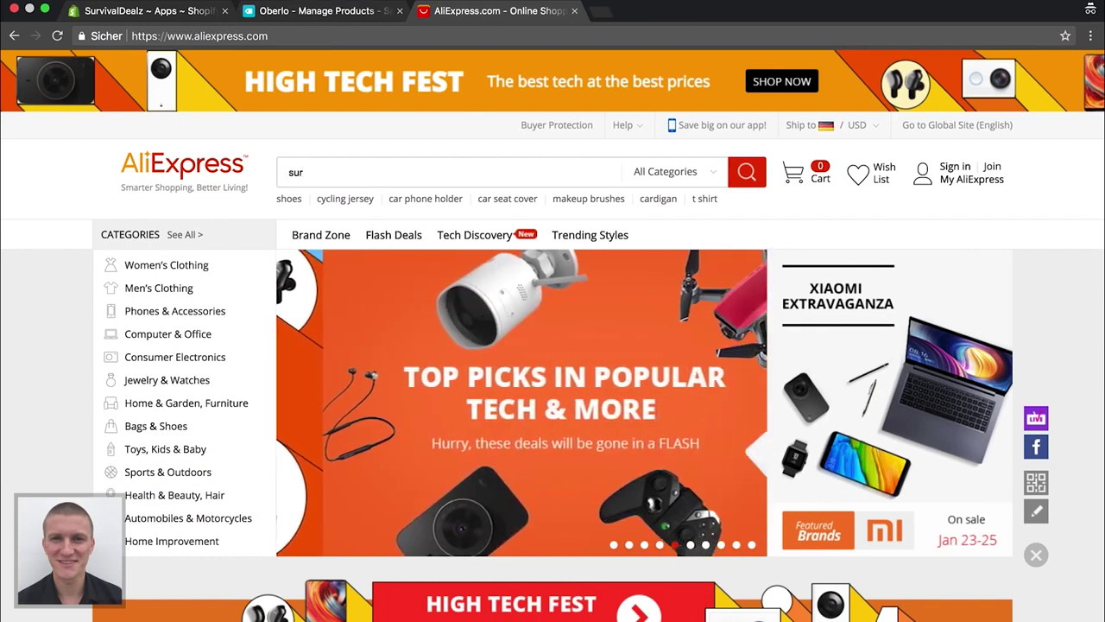
pyautogui.write('vival')
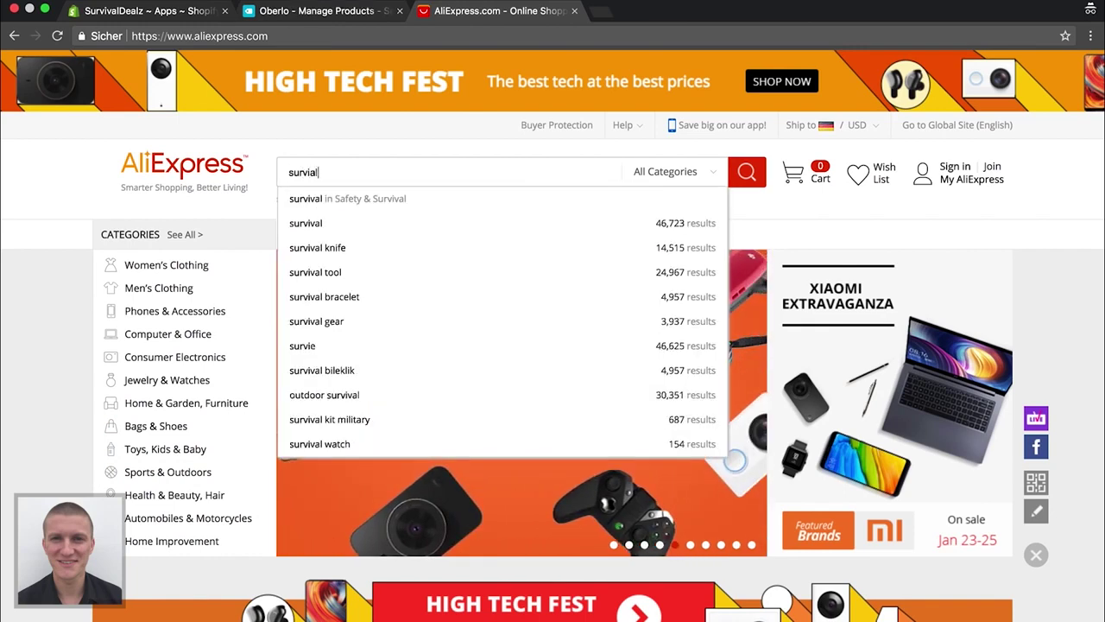
pyautogui.press('BackSpace')
pyautogui.press('BackSpace')
pyautogui.write('val')
pyautogui.press('Return')
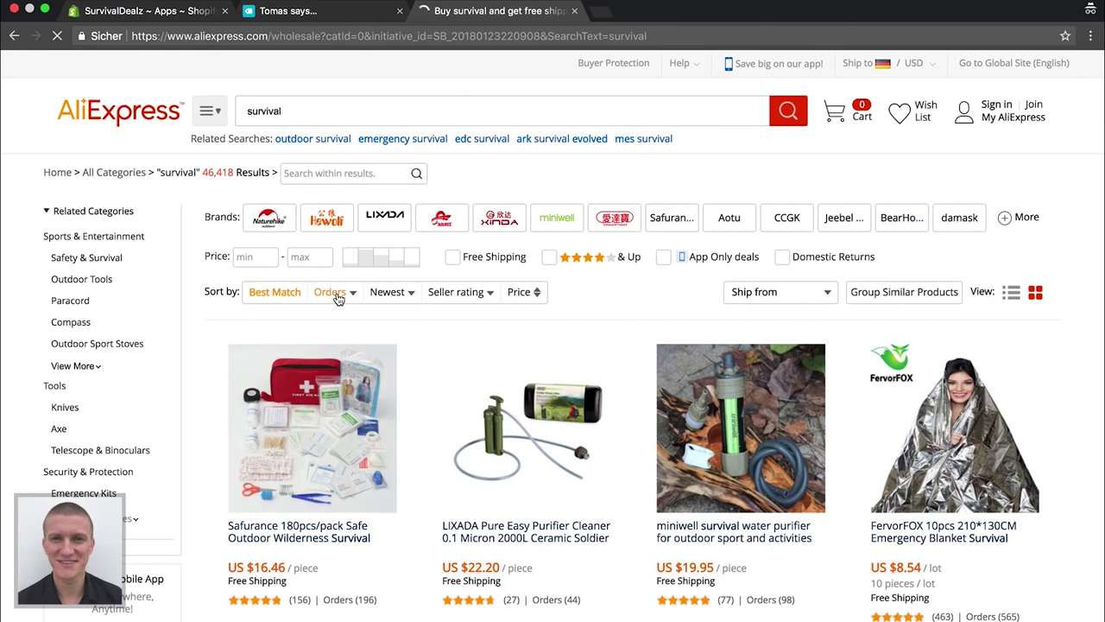
pyautogui.scroll(-2, 367, 388)
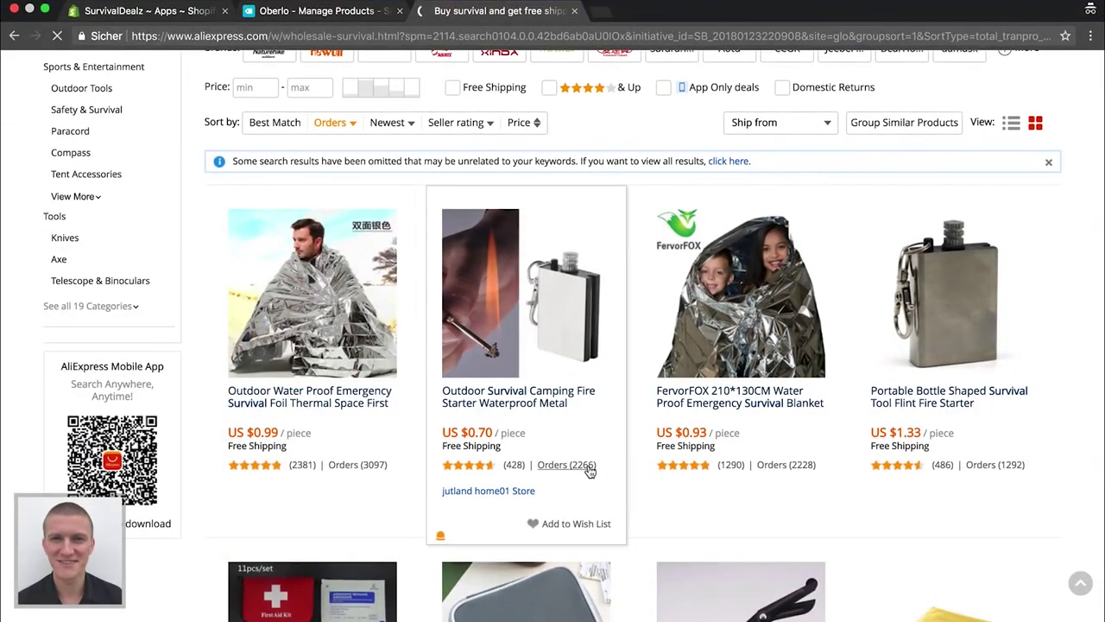
pyautogui.click(537, 343)
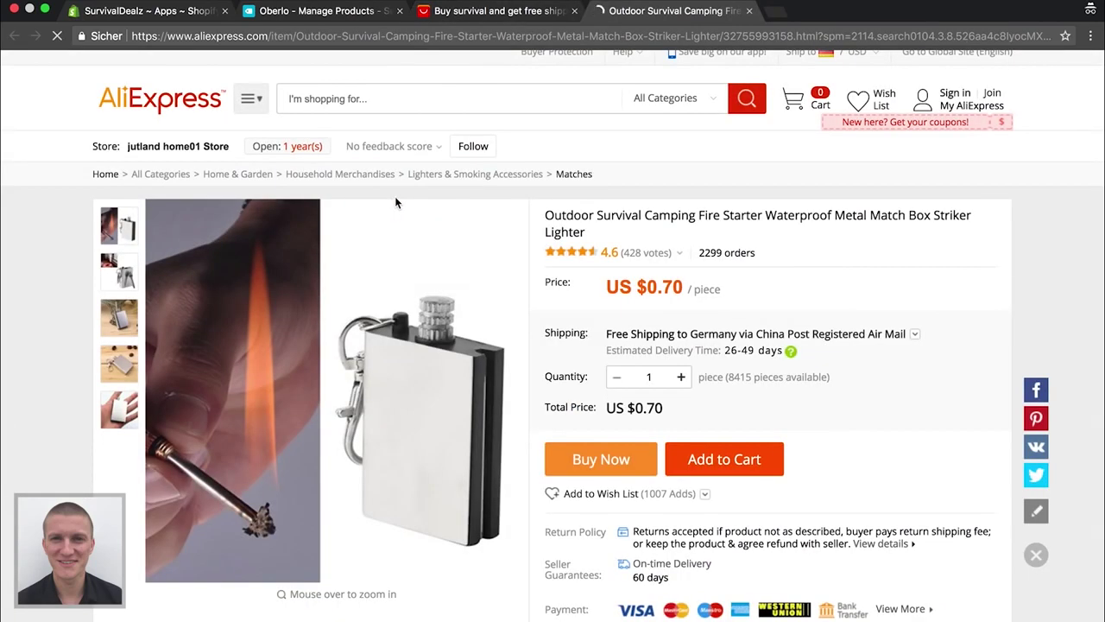
# Copy the fire starter product page's URL and switch back to Oberlo
pyautogui.moveTo(425, 290)
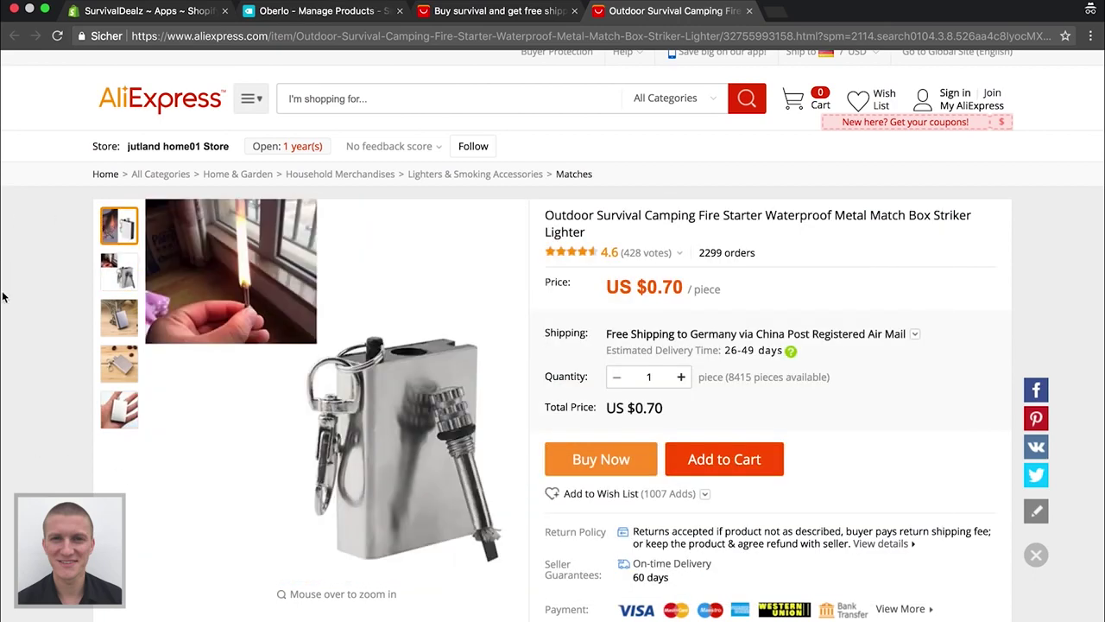
pyautogui.scroll(-1, 5, 308)
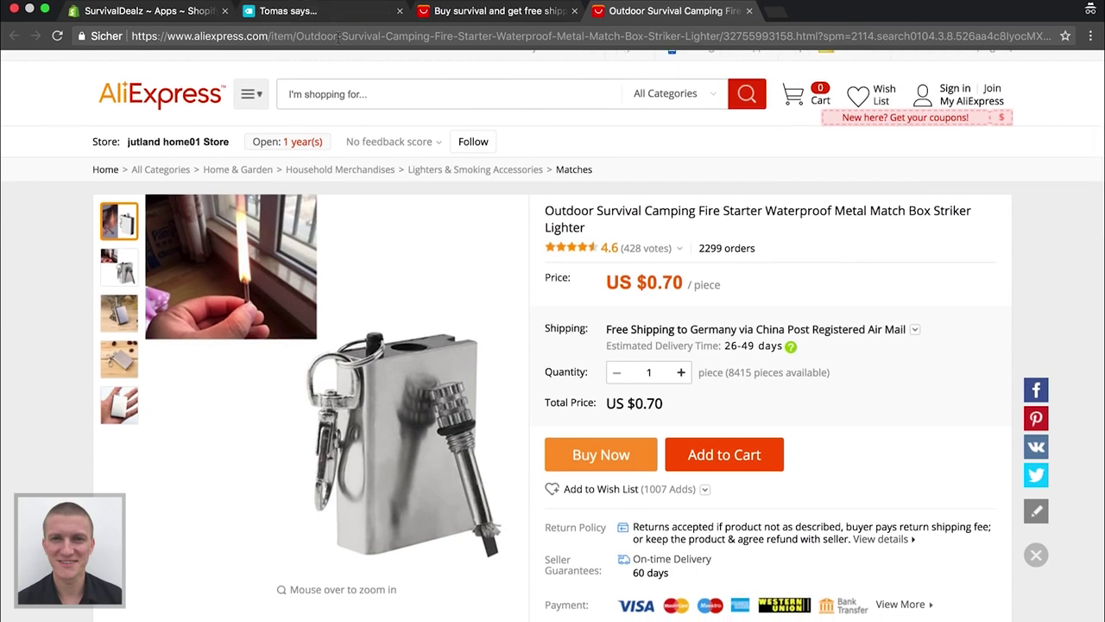
pyautogui.click(338, 38)
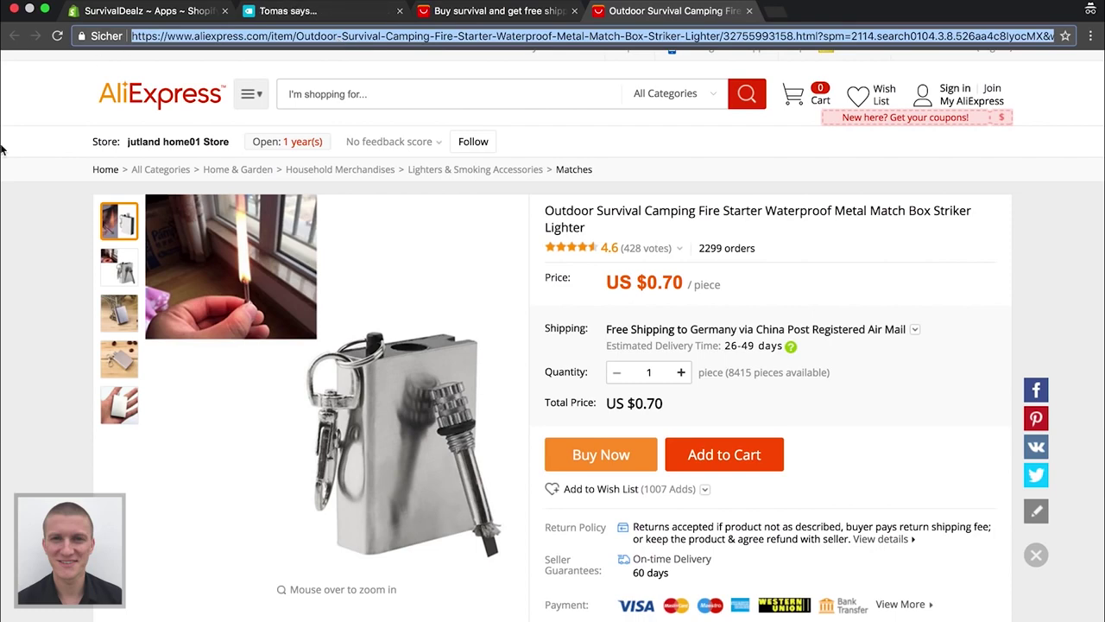
pyautogui.click(2, 303)
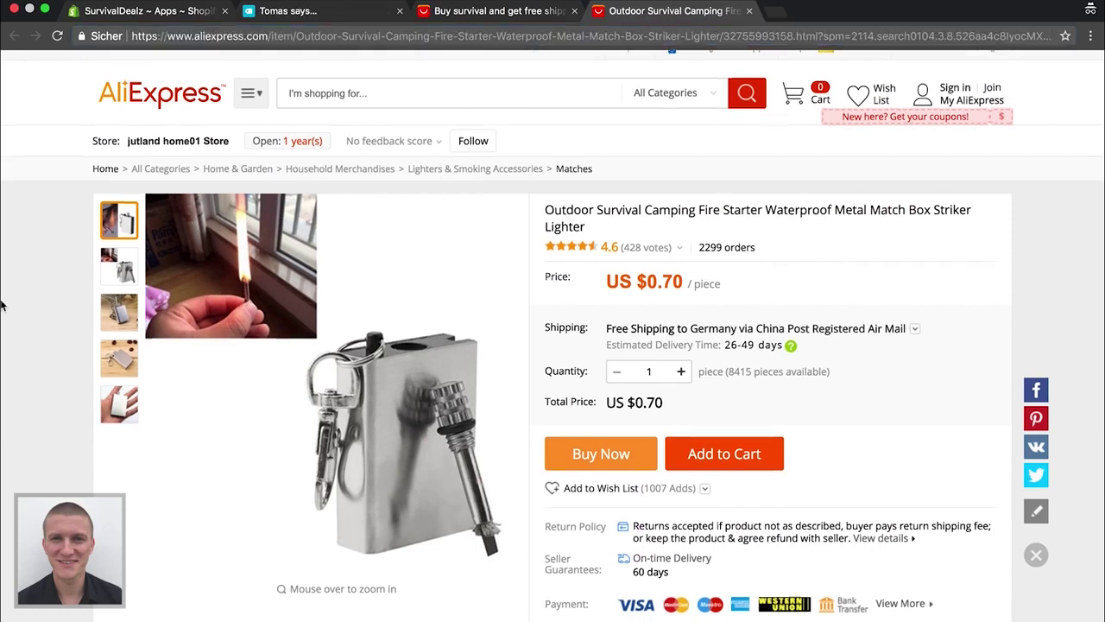
pyautogui.scroll(-15, 2, 304)
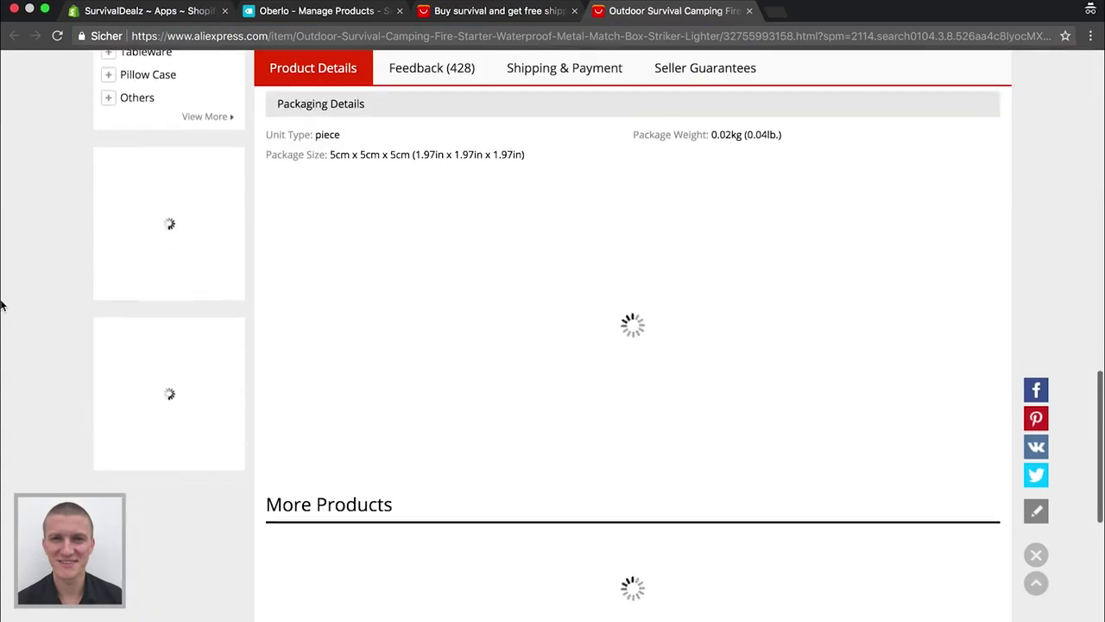
pyautogui.scroll(15, 3, 296)
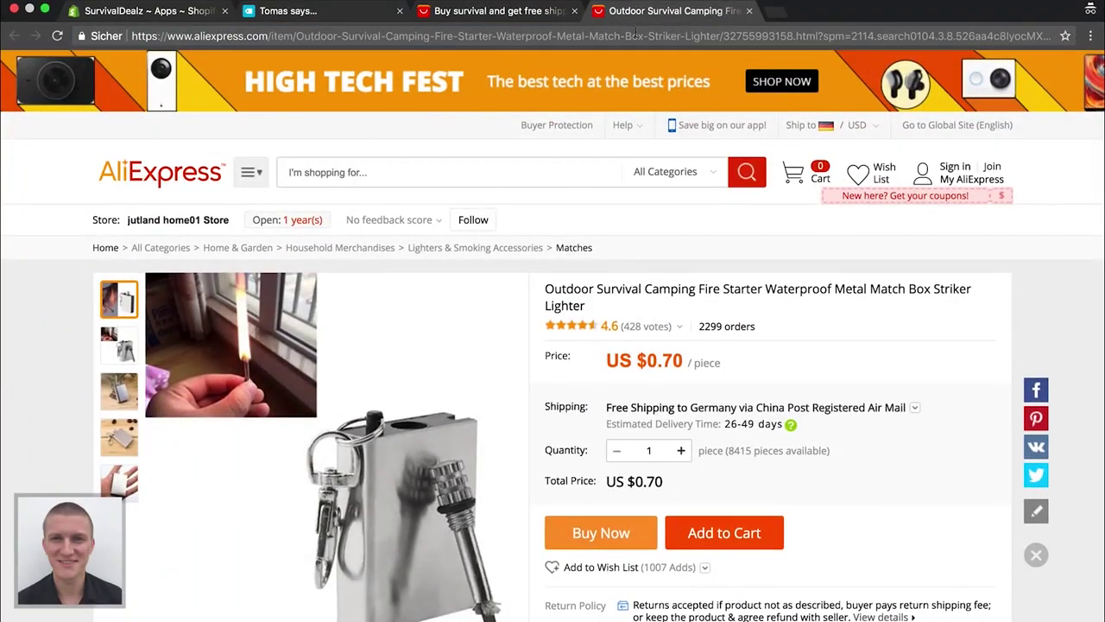
pyautogui.click(539, 36)
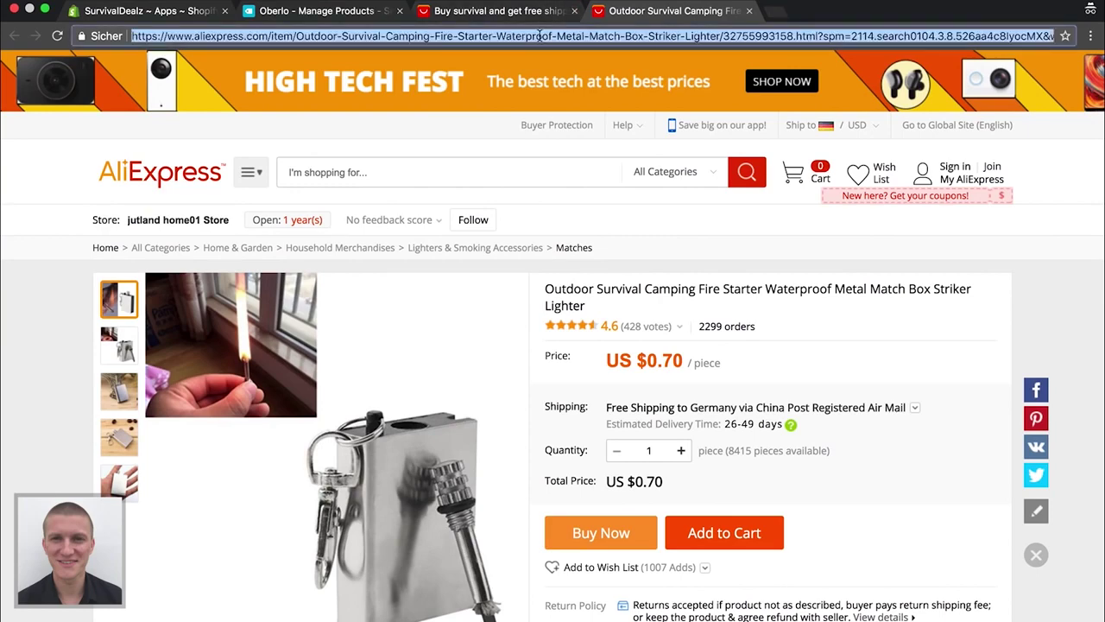
pyautogui.click(299, 13)
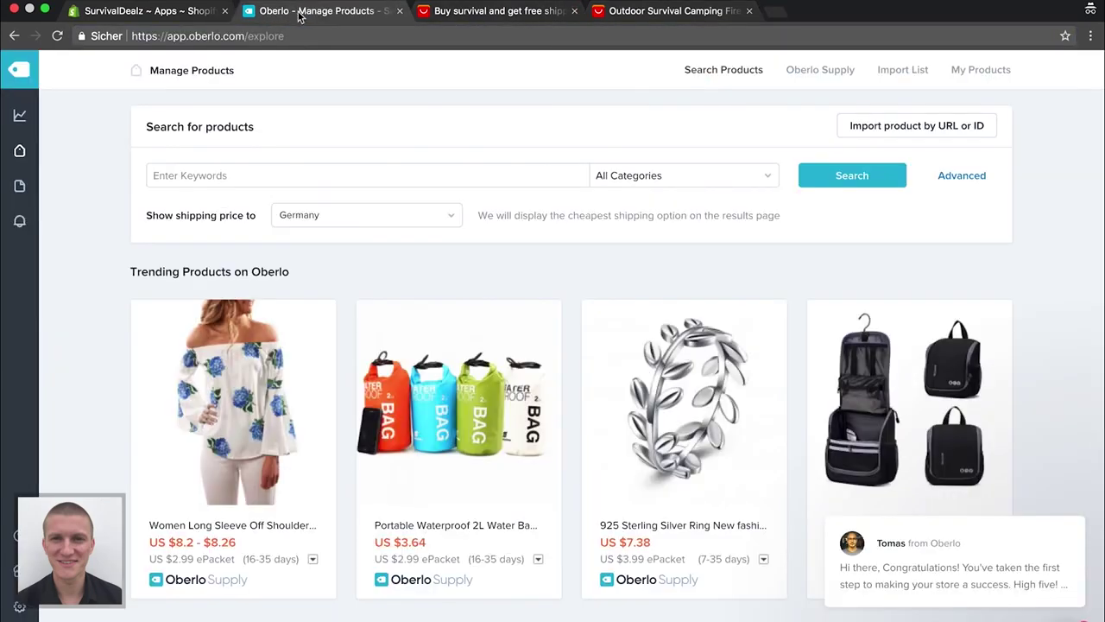
# Paste the fire starter's AliExpress URL into Import product by URL and import it
pyautogui.click(950, 126)
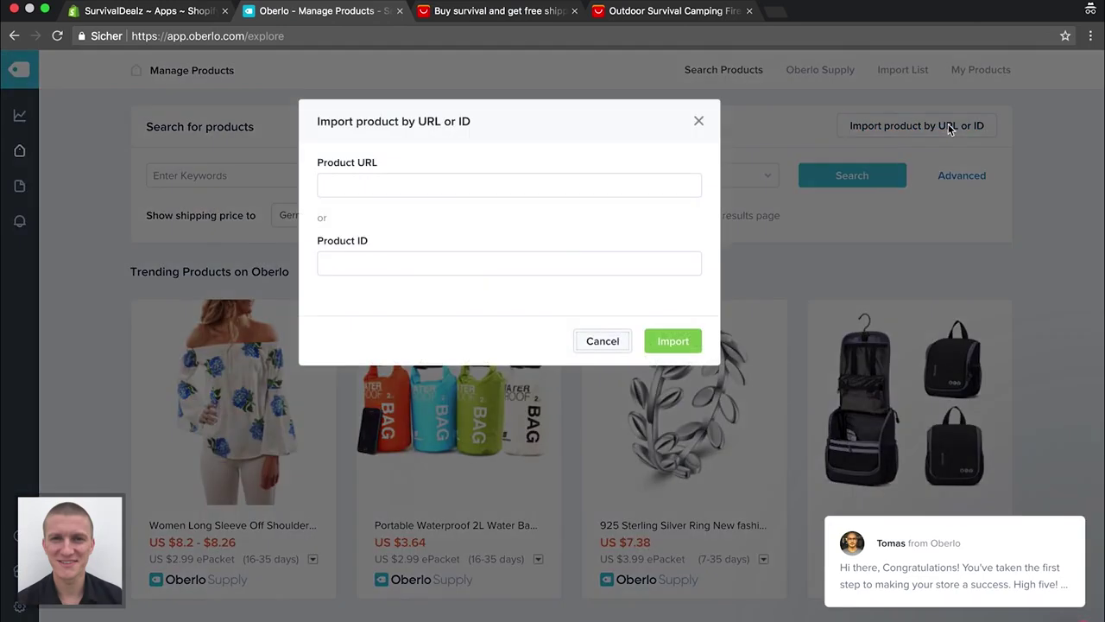
pyautogui.click(364, 186)
pyautogui.press('super+v')
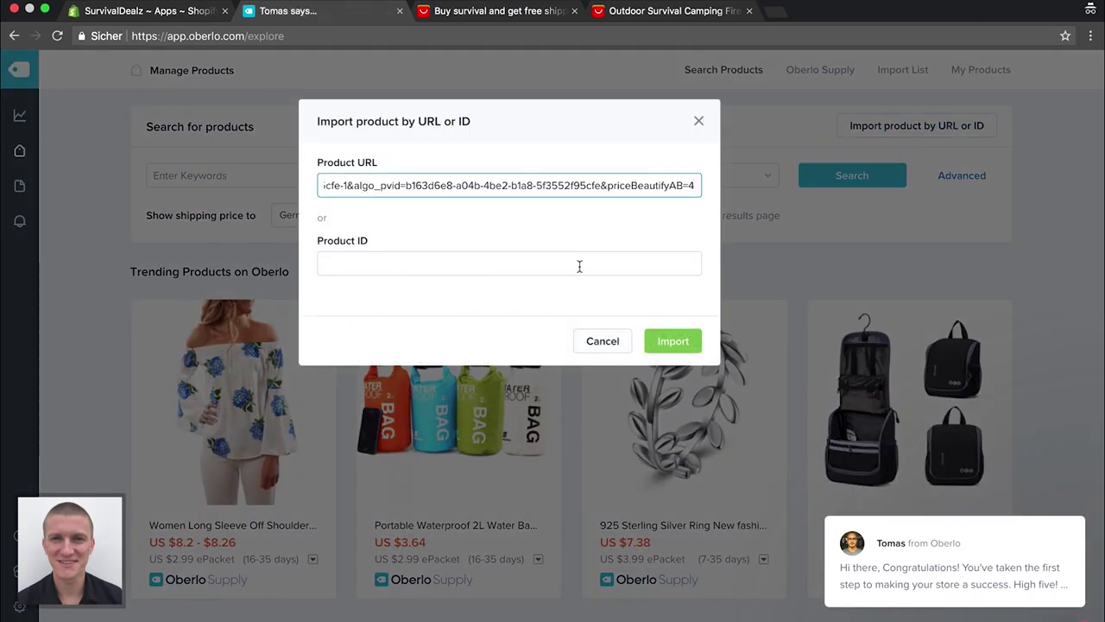
pyautogui.click(668, 343)
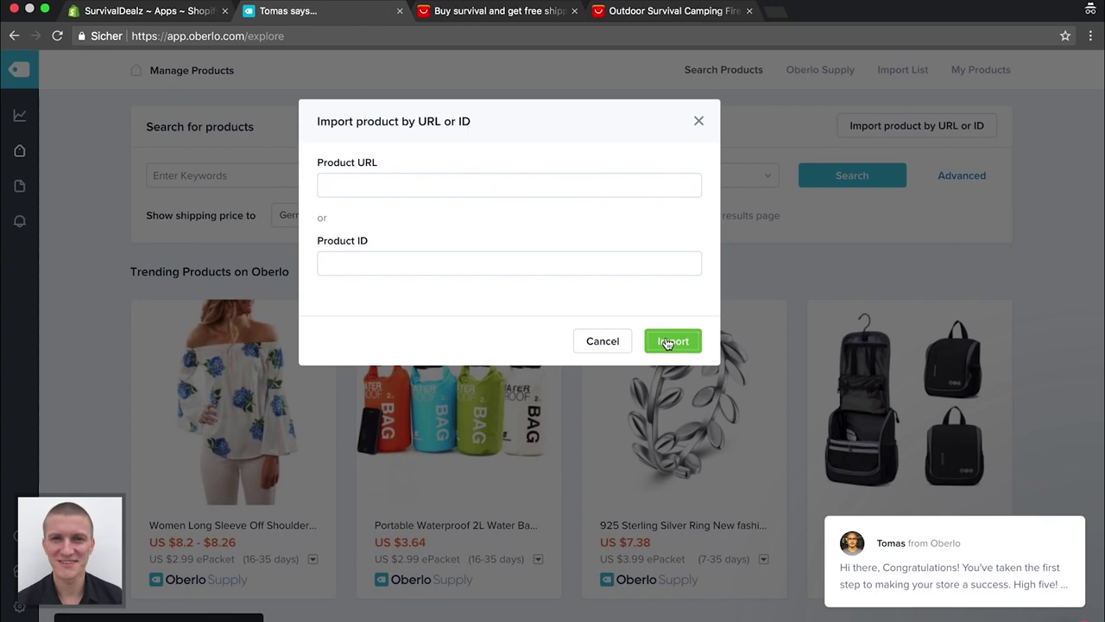
pyautogui.click(701, 122)
pyautogui.click(666, 11)
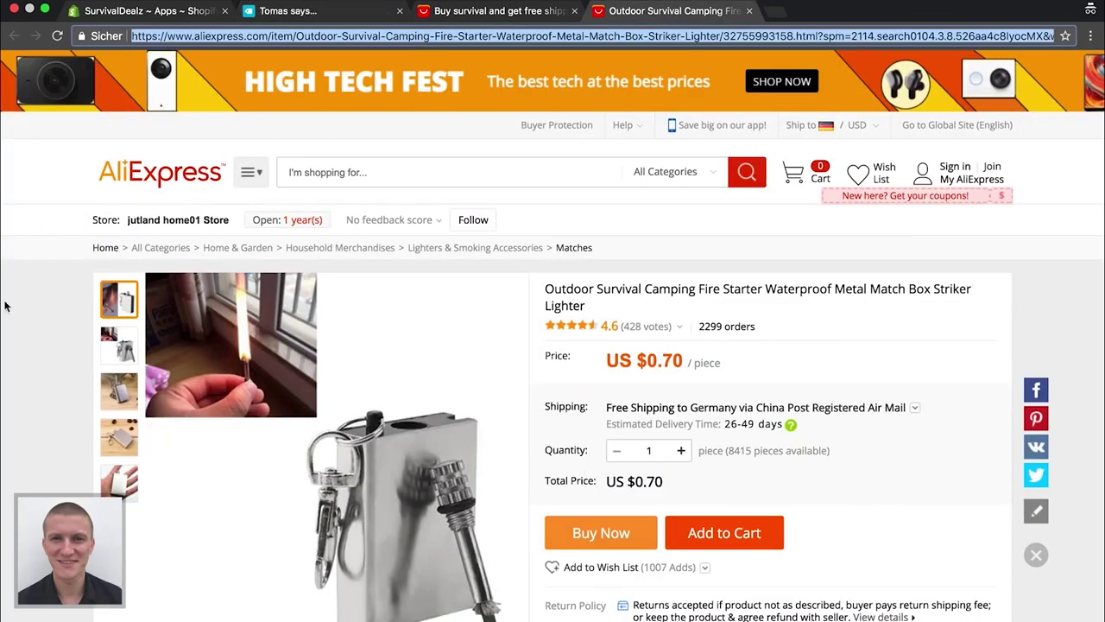
# Screenshot four fire starter product photos from the Product Details section
pyautogui.scroll(-15, 14, 321)
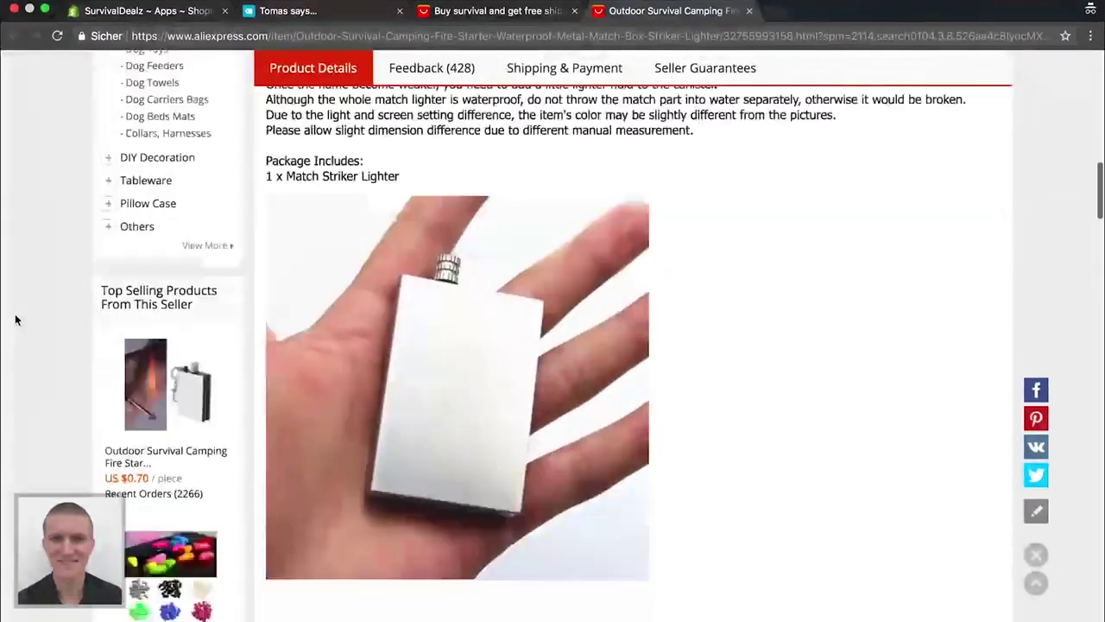
pyautogui.scroll(1, 15, 320)
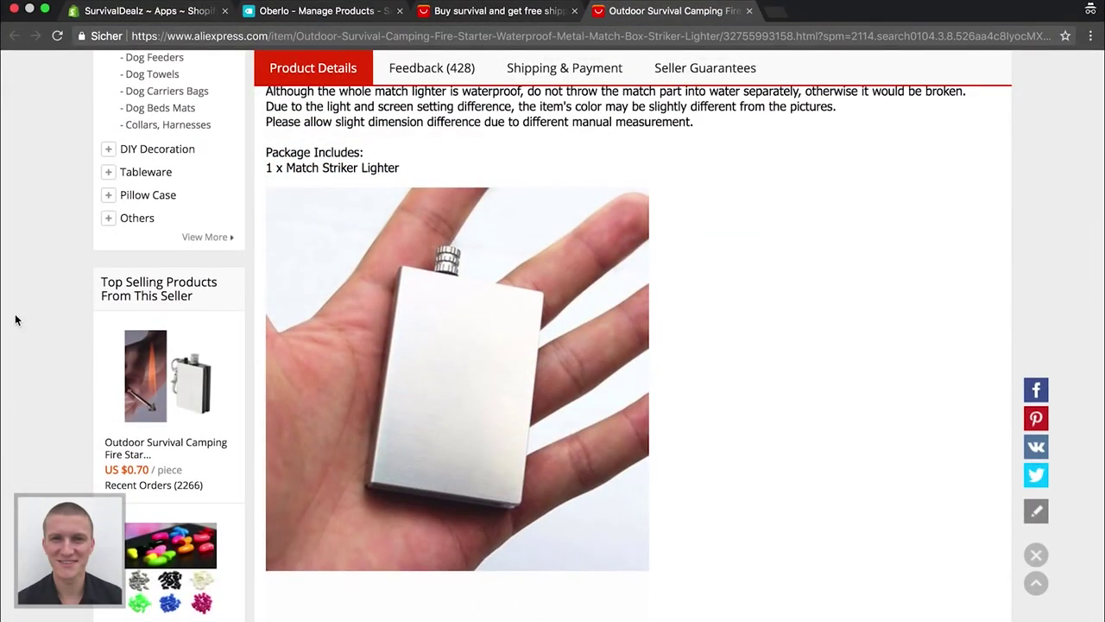
pyautogui.press('super+shift+4')
pyautogui.moveTo(266, 188); pyautogui.dragTo(649, 573)
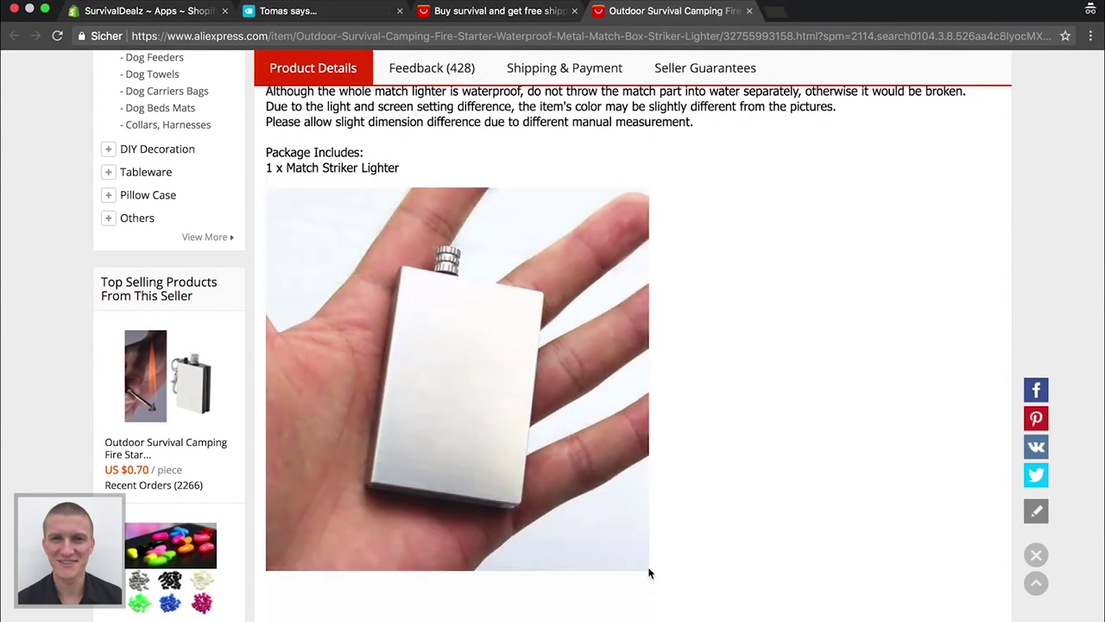
pyautogui.scroll(-10, 649, 572)
pyautogui.press('super+shift+4')
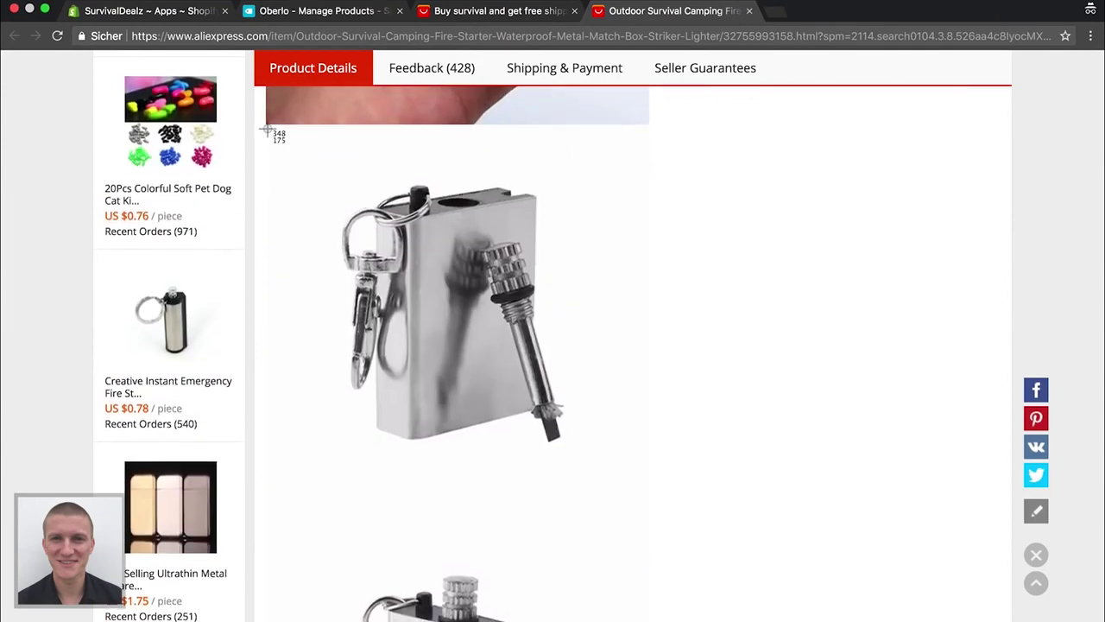
pyautogui.moveTo(266, 128); pyautogui.dragTo(650, 530)
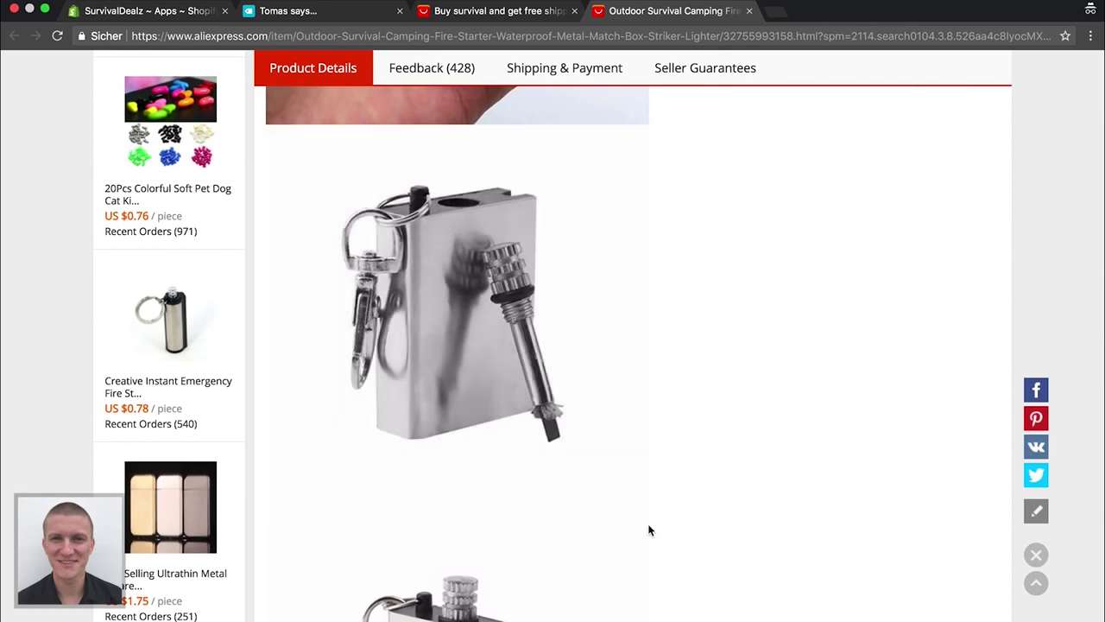
pyautogui.scroll(-5, 649, 530)
pyautogui.press('super+shift+4')
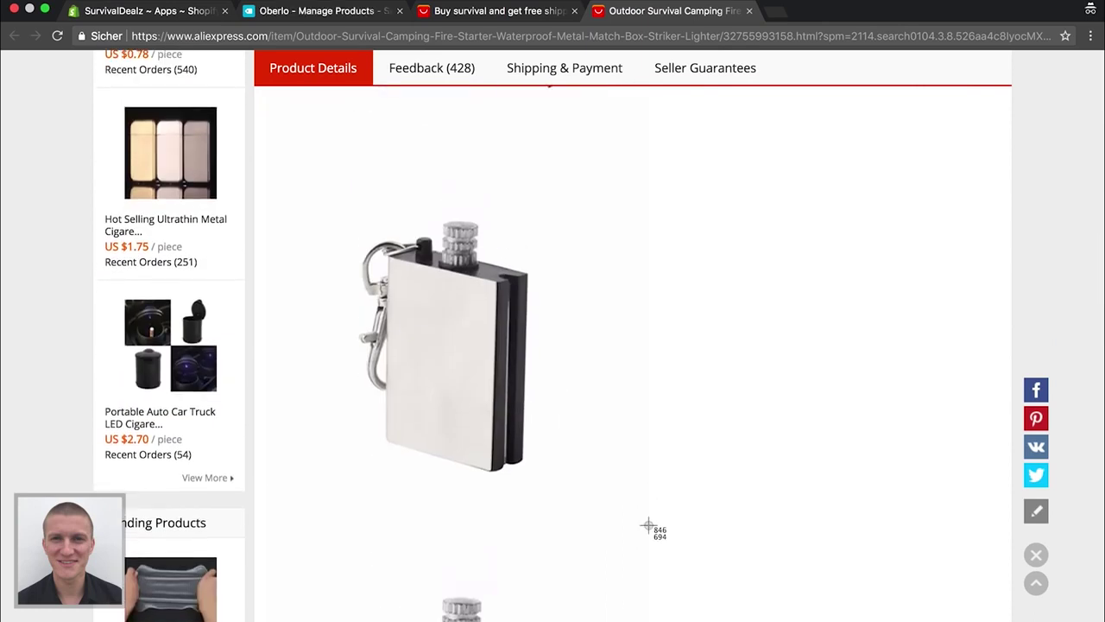
pyautogui.moveTo(268, 117); pyautogui.dragTo(662, 533)
pyautogui.scroll(-5, 655, 538)
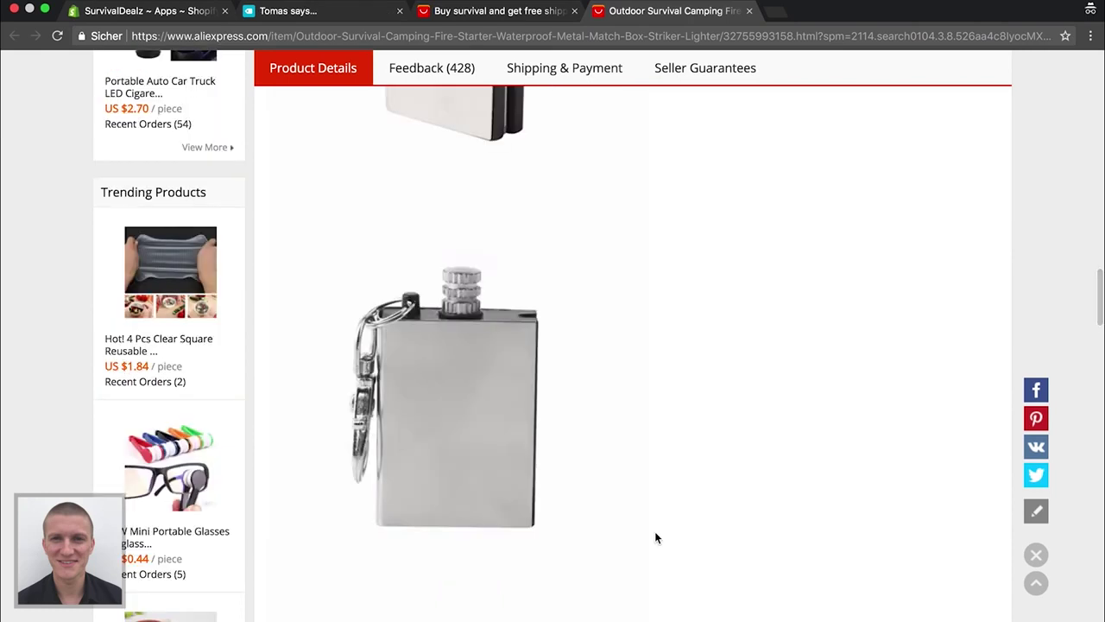
pyautogui.press('super+shift+4')
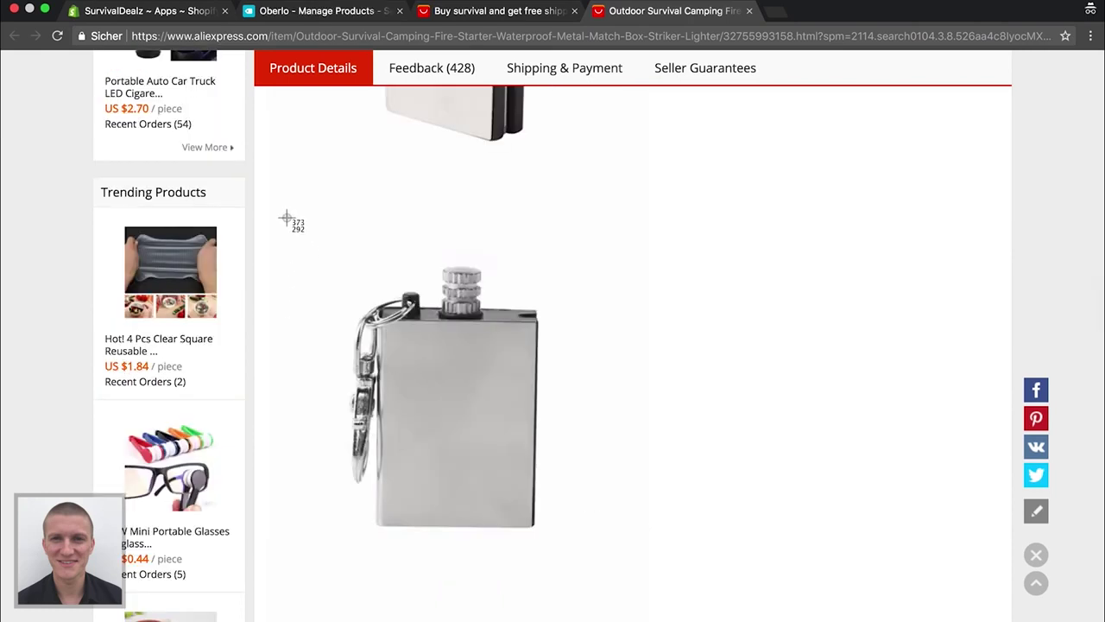
pyautogui.moveTo(283, 211); pyautogui.dragTo(661, 603)
# Cancel the flame-photo screenshot and close the fire starter tab
pyautogui.scroll(-5, 655, 603)
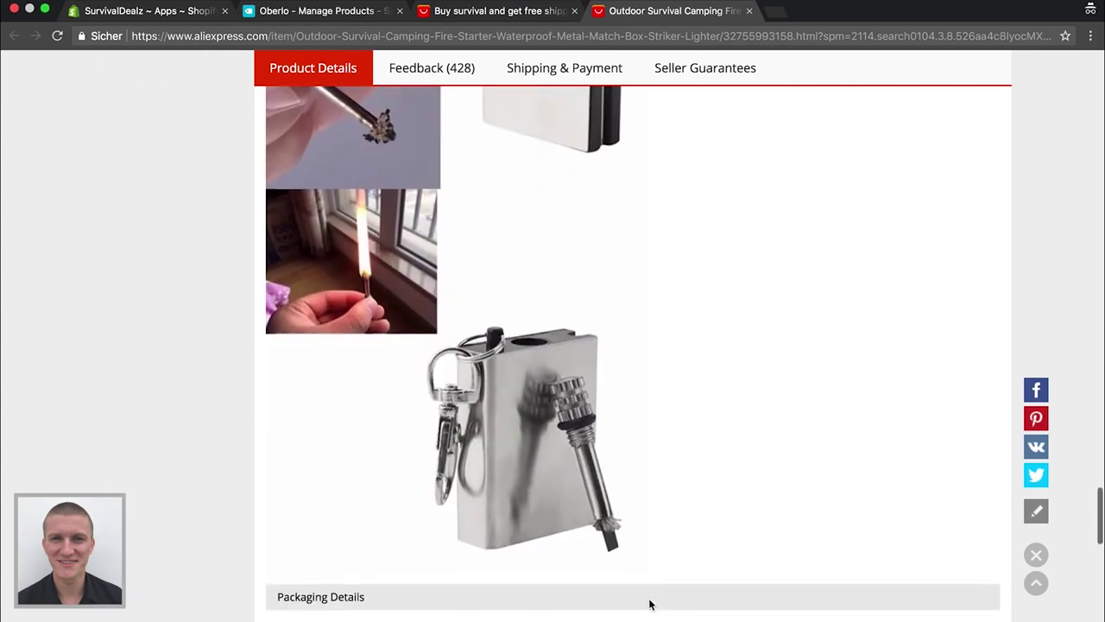
pyautogui.scroll(1, 651, 605)
pyautogui.press('super+shift+4')
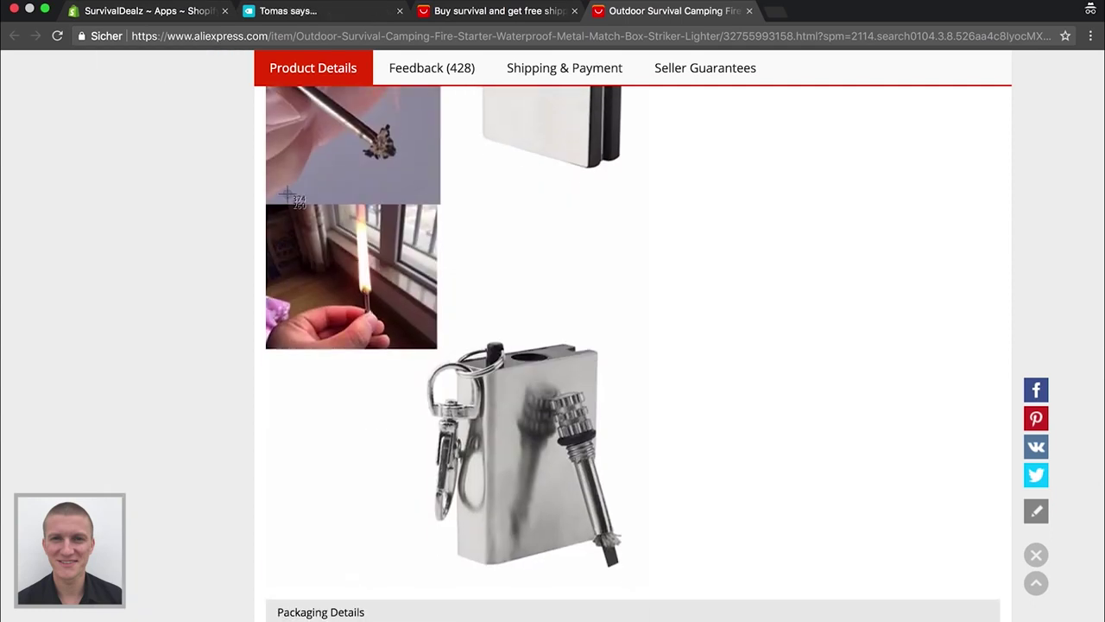
pyautogui.press('Escape')
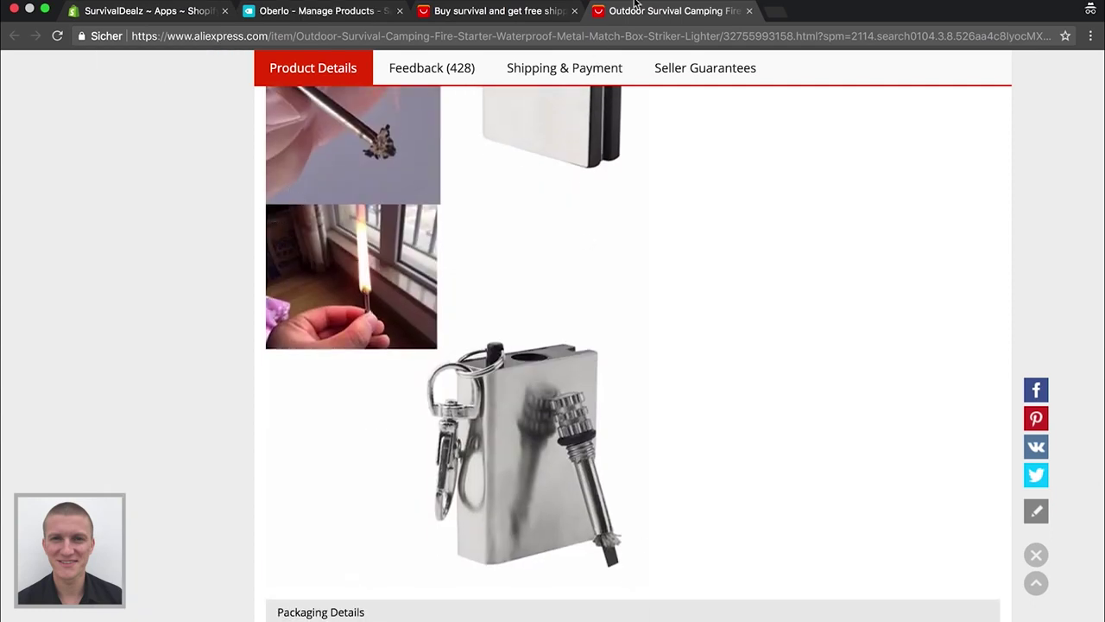
pyautogui.click(749, 11)
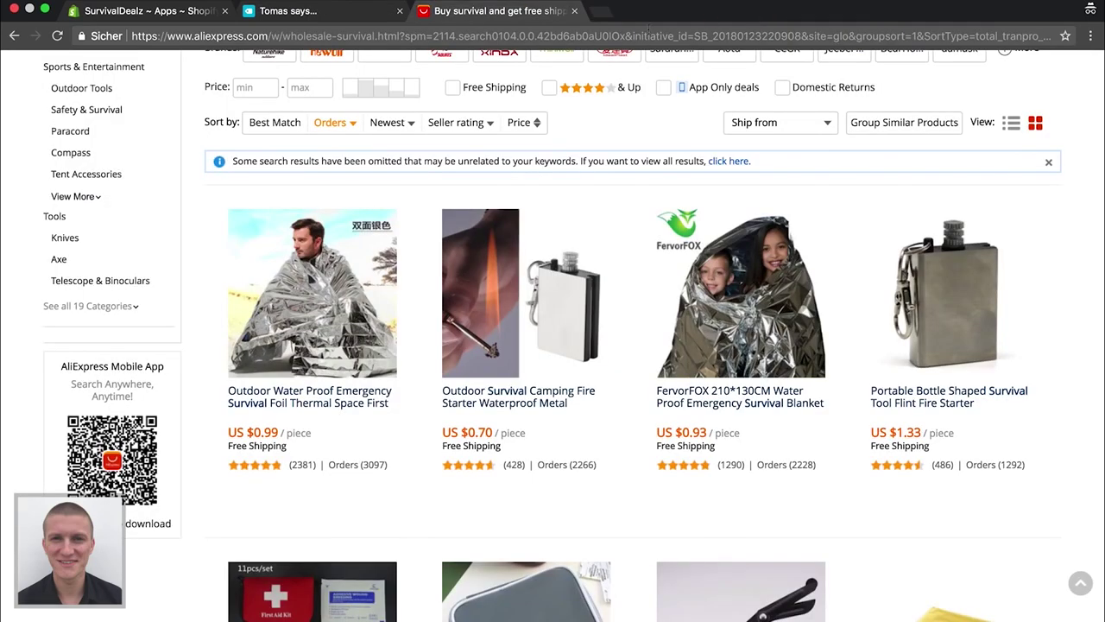
# Open the Outdoor Water Proof Emergency foil blanket from the survival results and browse further
pyautogui.click(294, 259)
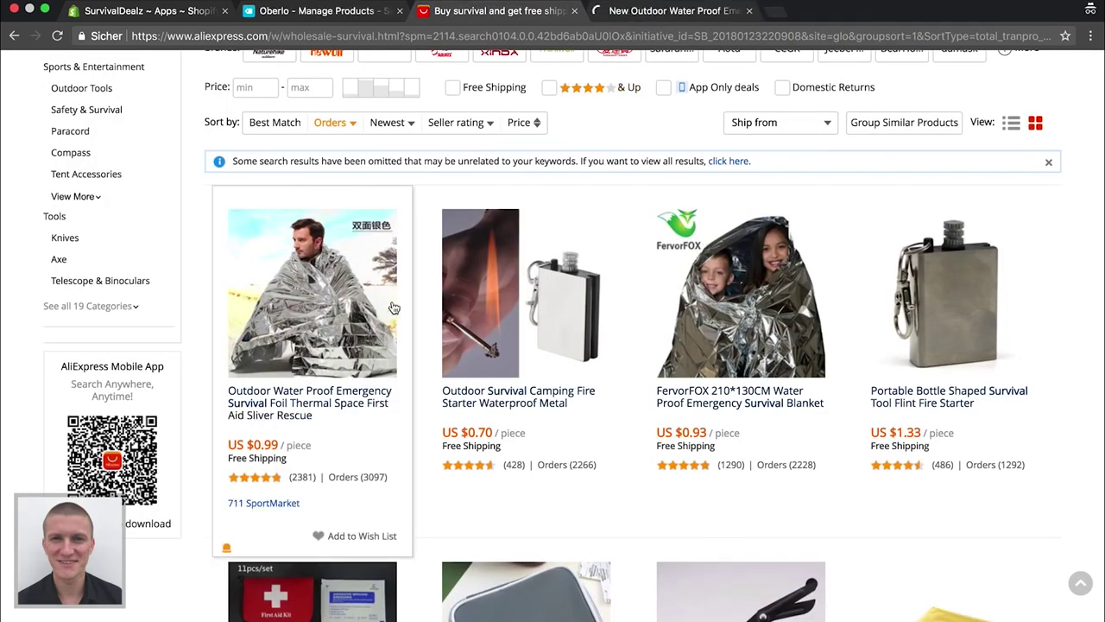
pyautogui.scroll(-1, 393, 308)
pyautogui.moveTo(464, 373)
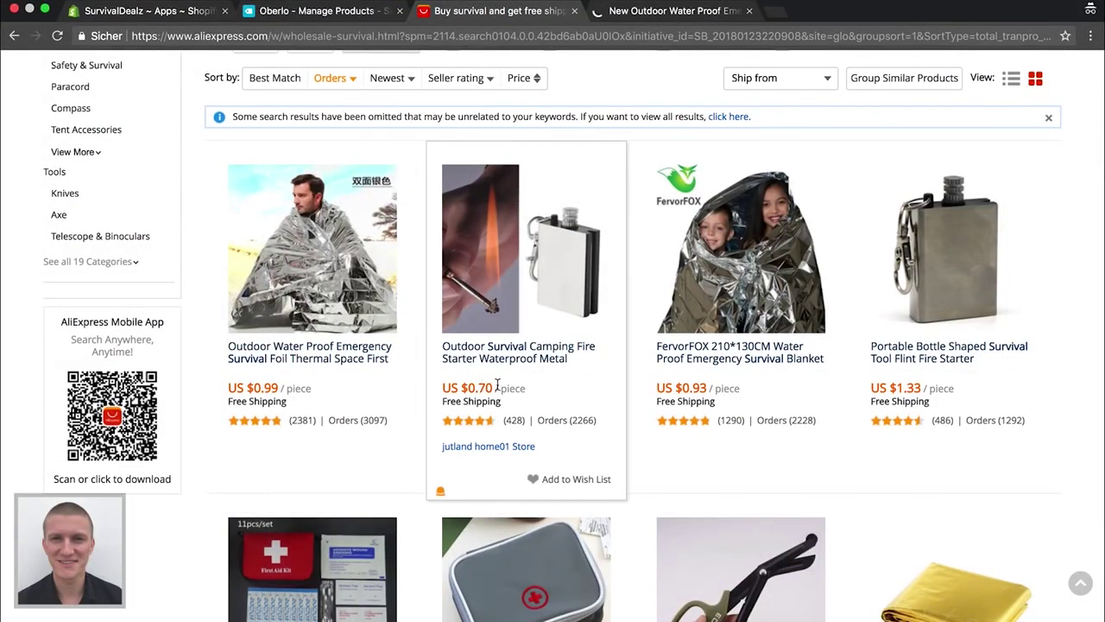
pyautogui.moveTo(276, 396)
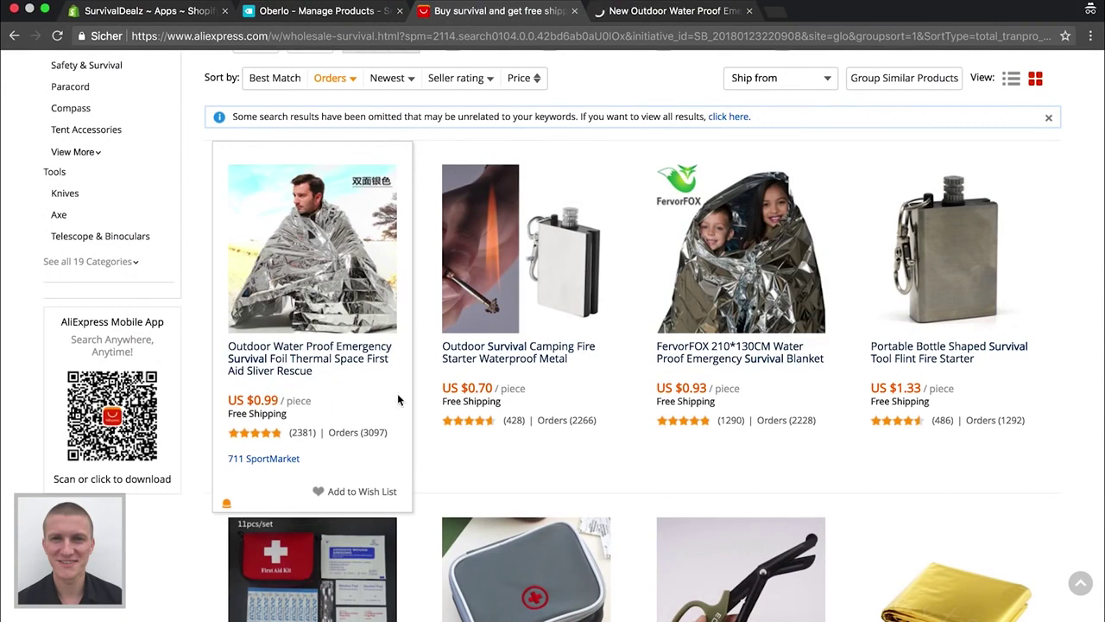
pyautogui.moveTo(529, 303)
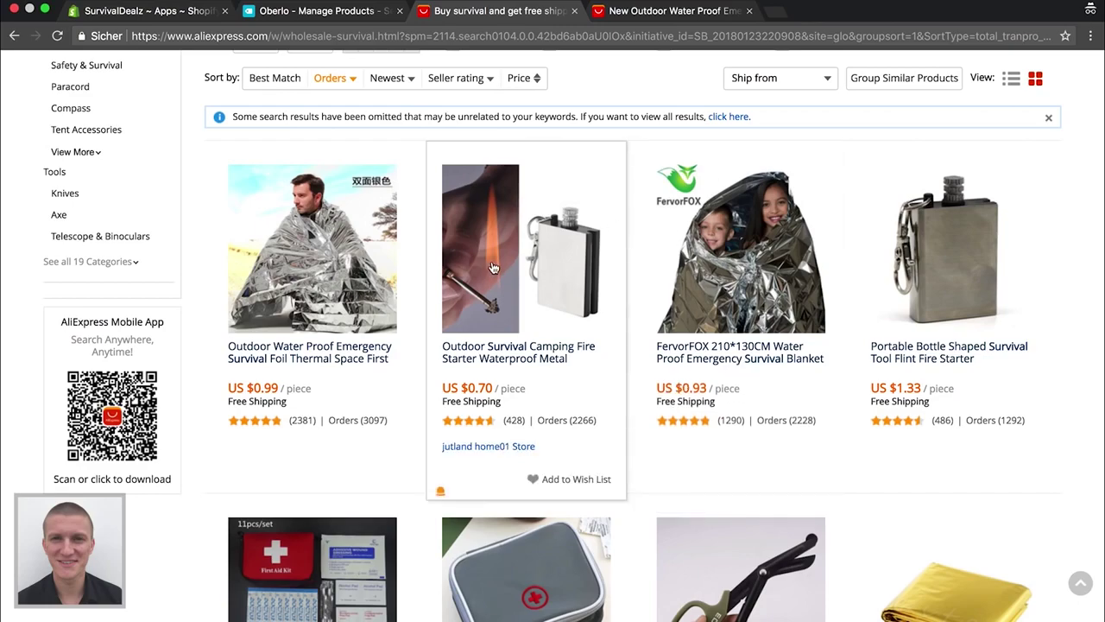
pyautogui.scroll(-5, 492, 267)
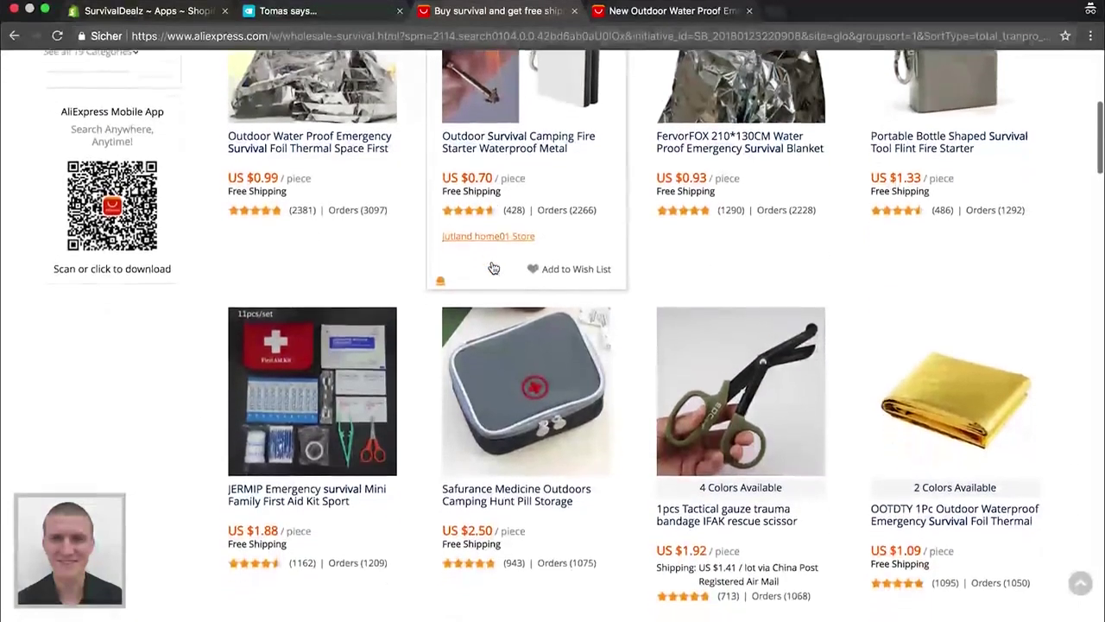
pyautogui.scroll(-3, 492, 268)
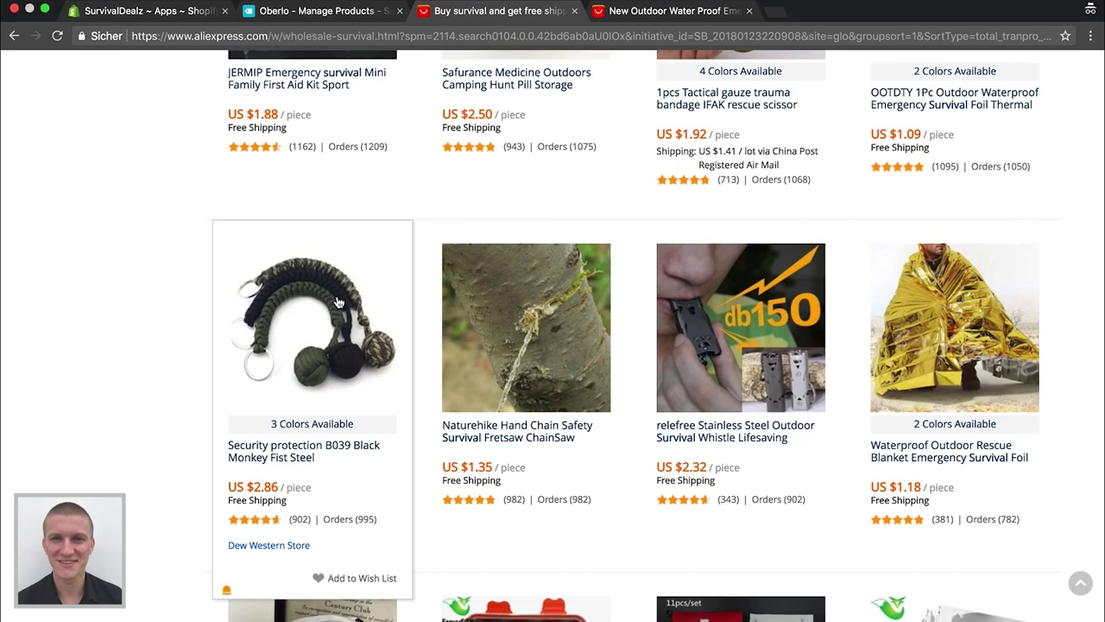
# Import the Black Monkey Fist key chain into Oberlo using its AliExpress URL
pyautogui.click(336, 301)
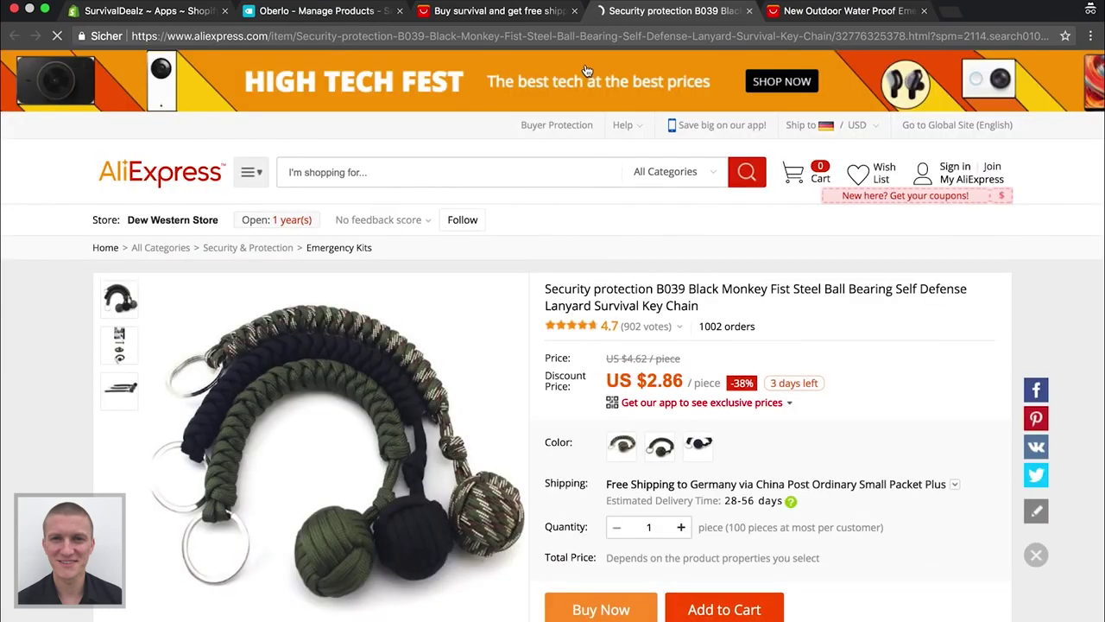
pyautogui.scroll(-3, 406, 416)
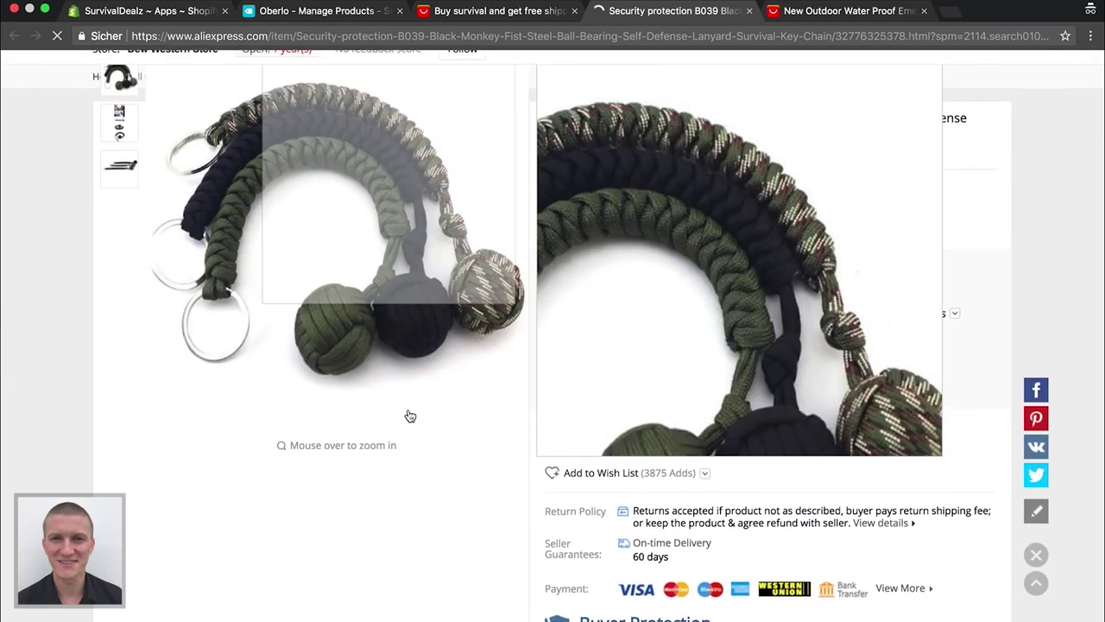
pyautogui.scroll(-6, 0, 406)
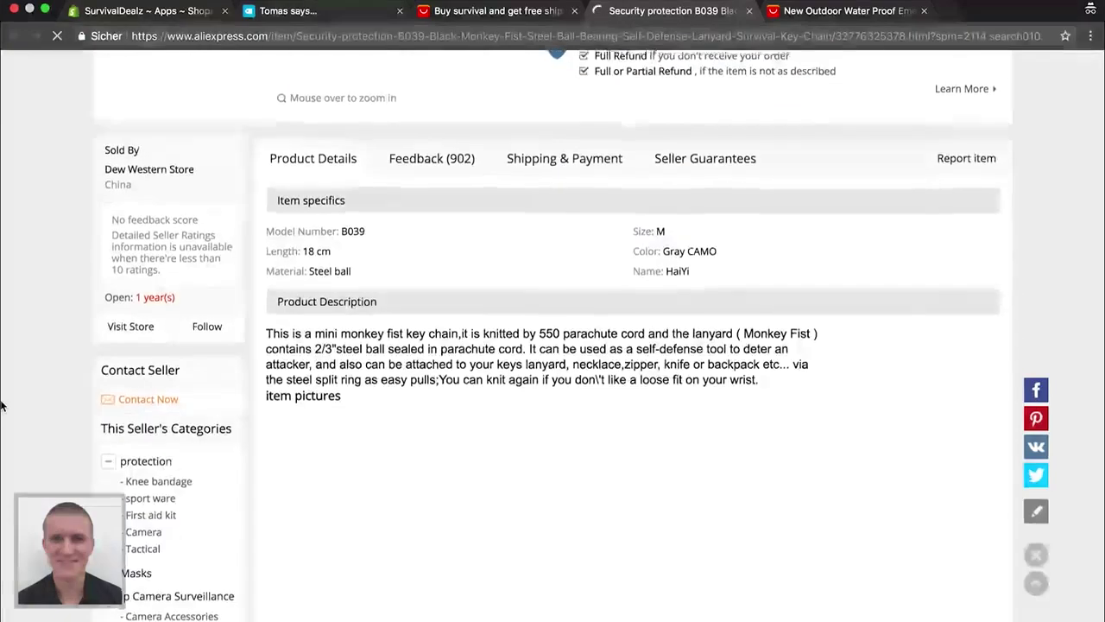
pyautogui.scroll(7, 0, 406)
pyautogui.scroll(3, 2, 406)
pyautogui.click(363, 35)
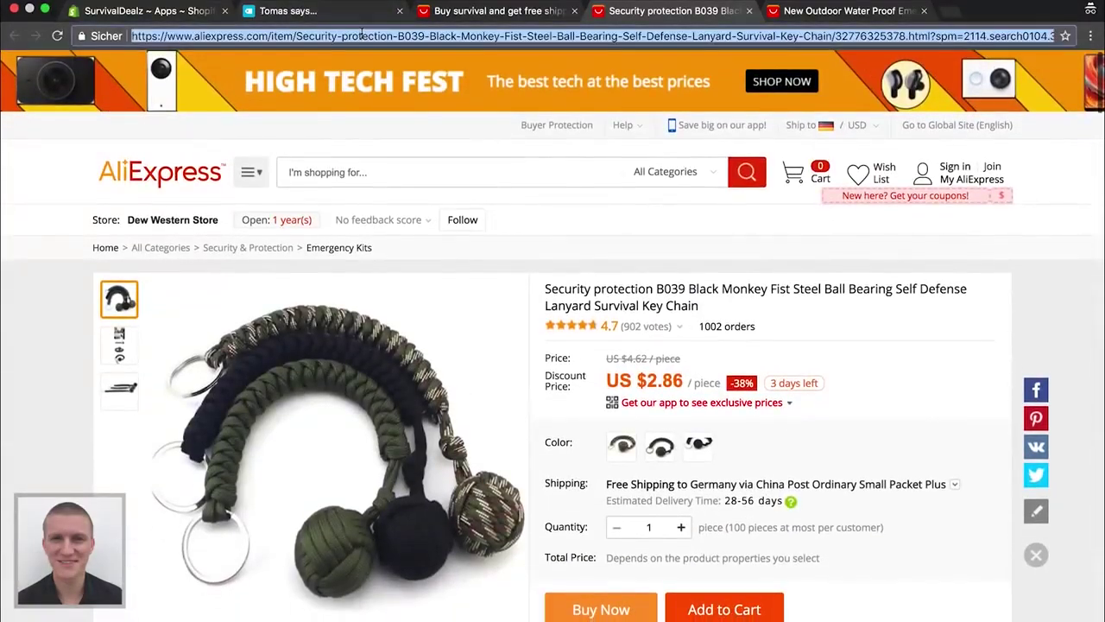
pyautogui.click(284, 12)
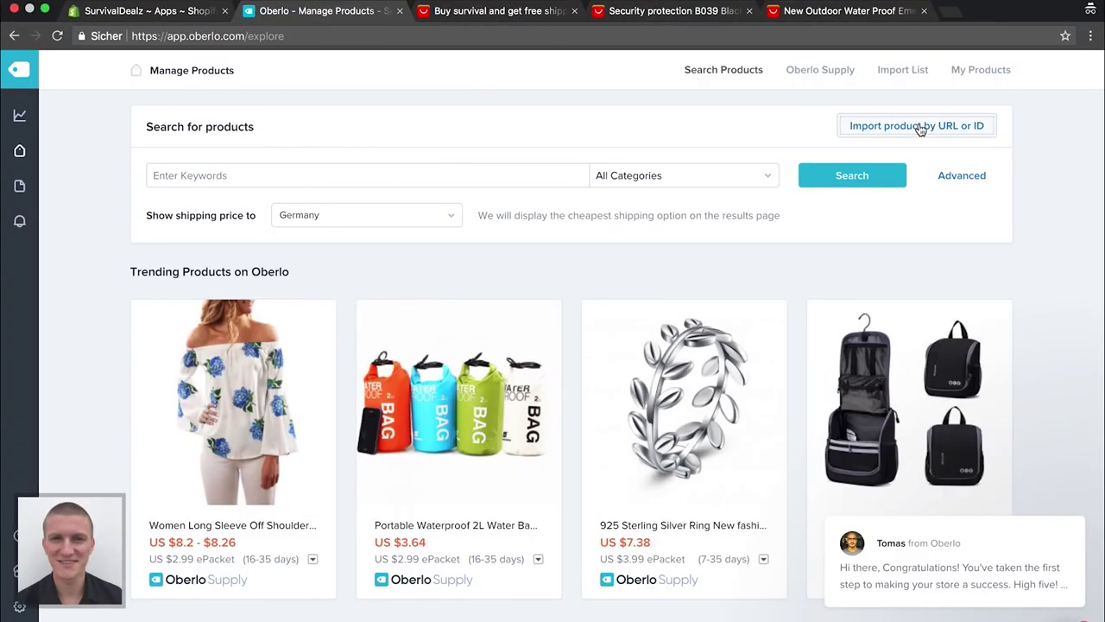
pyautogui.click(918, 126)
pyautogui.click(561, 183)
pyautogui.press('super+v')
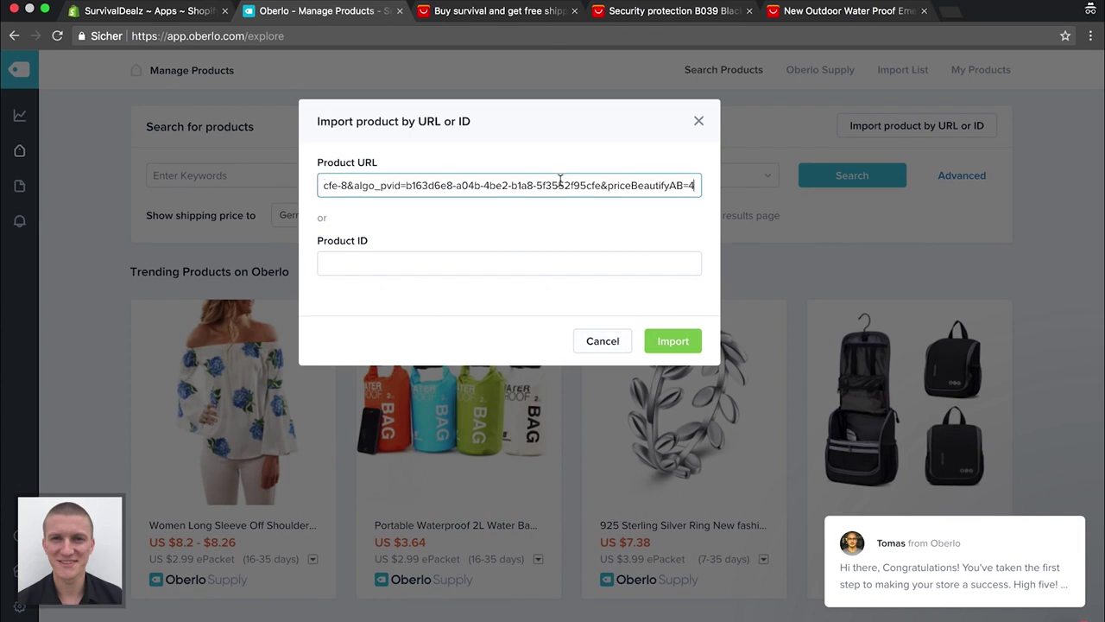
pyautogui.click(670, 342)
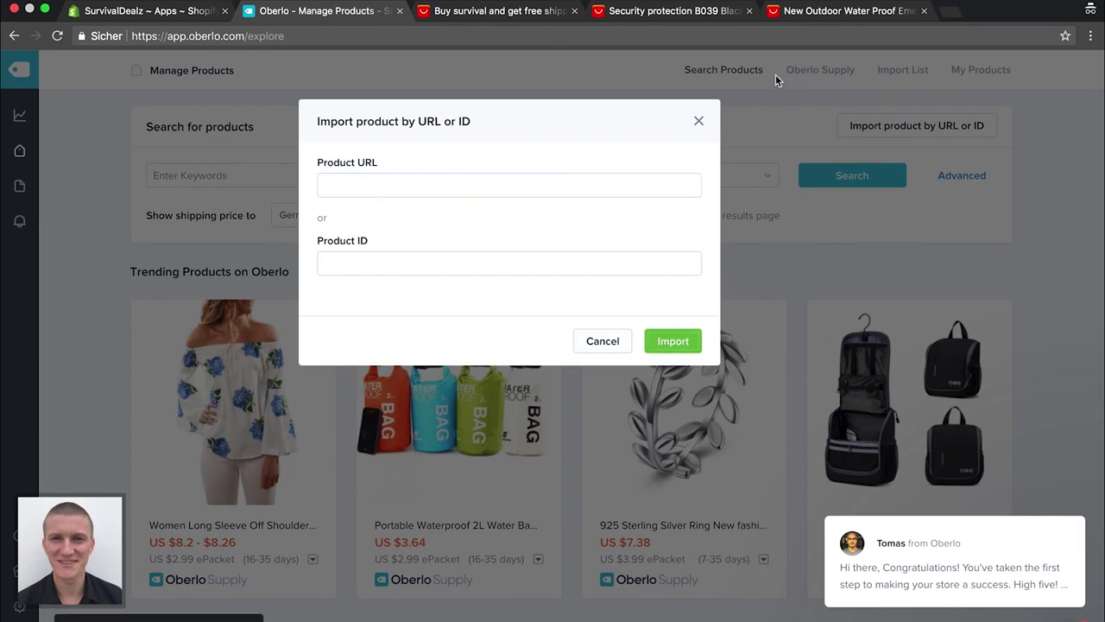
# Import the emergency foil blanket into Oberlo by its URL and return to the results
pyautogui.click(670, 9)
pyautogui.click(537, 10)
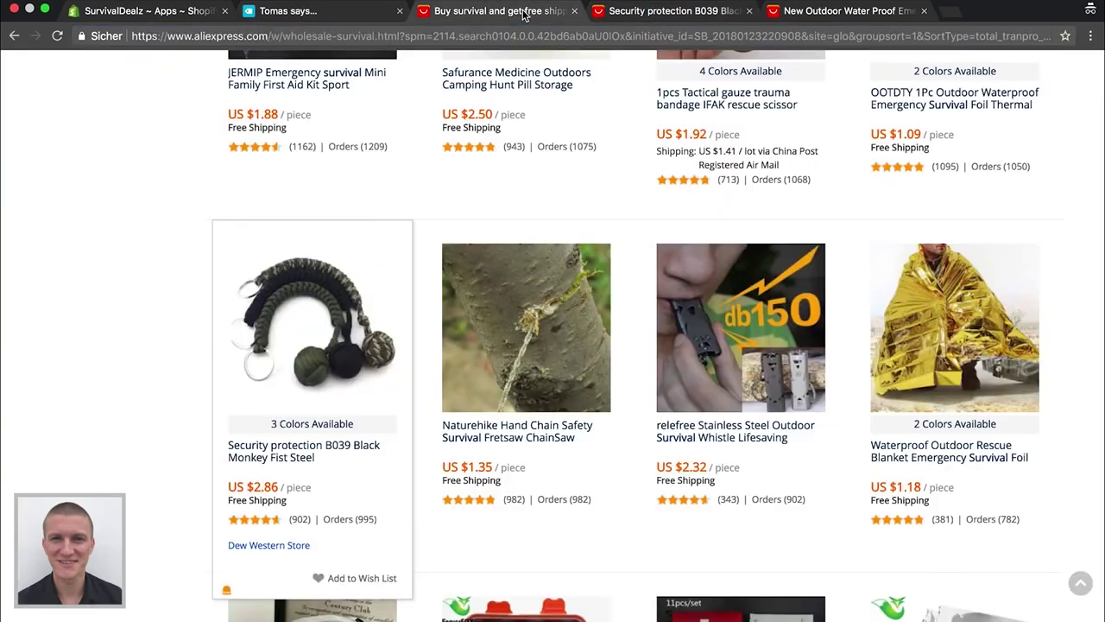
pyautogui.click(799, 12)
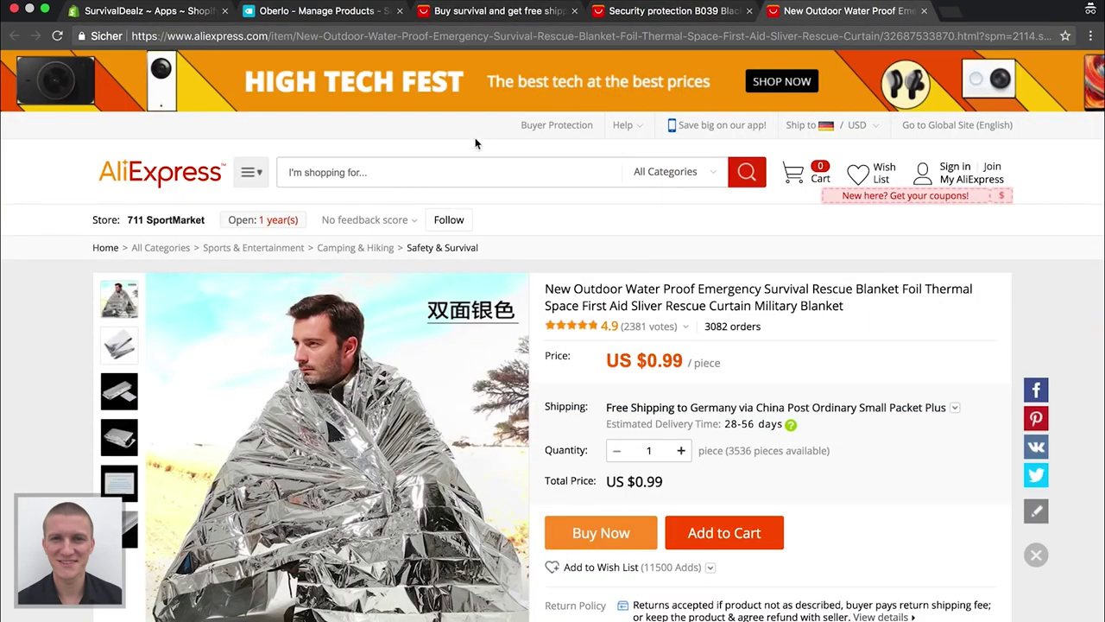
pyautogui.click(510, 36)
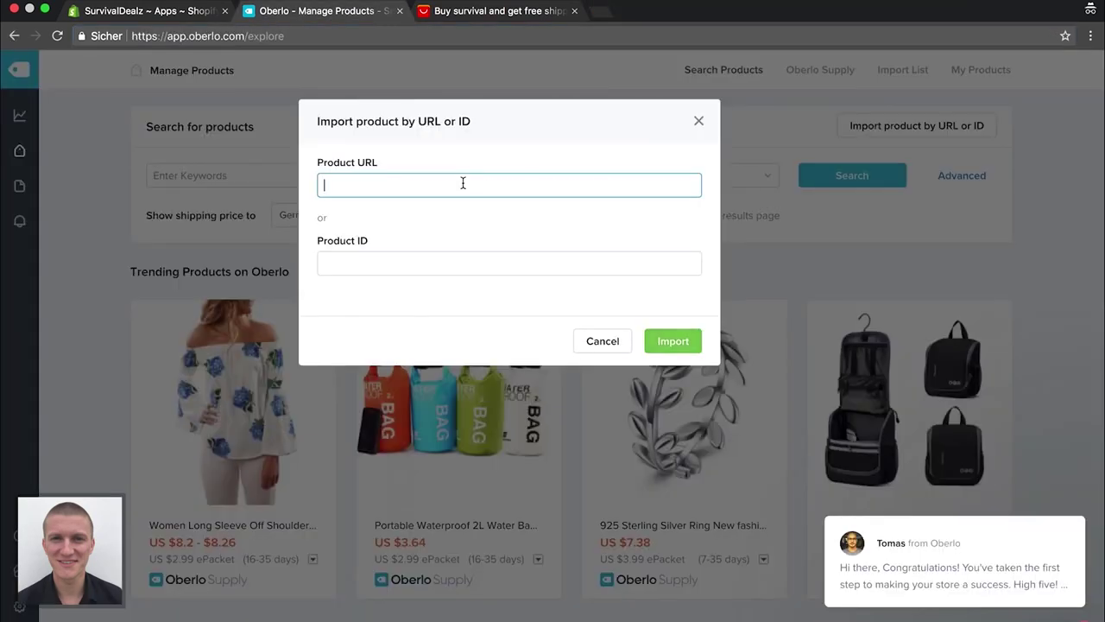
pyautogui.hotkey('ctrl', 'v')
pyautogui.click(674, 342)
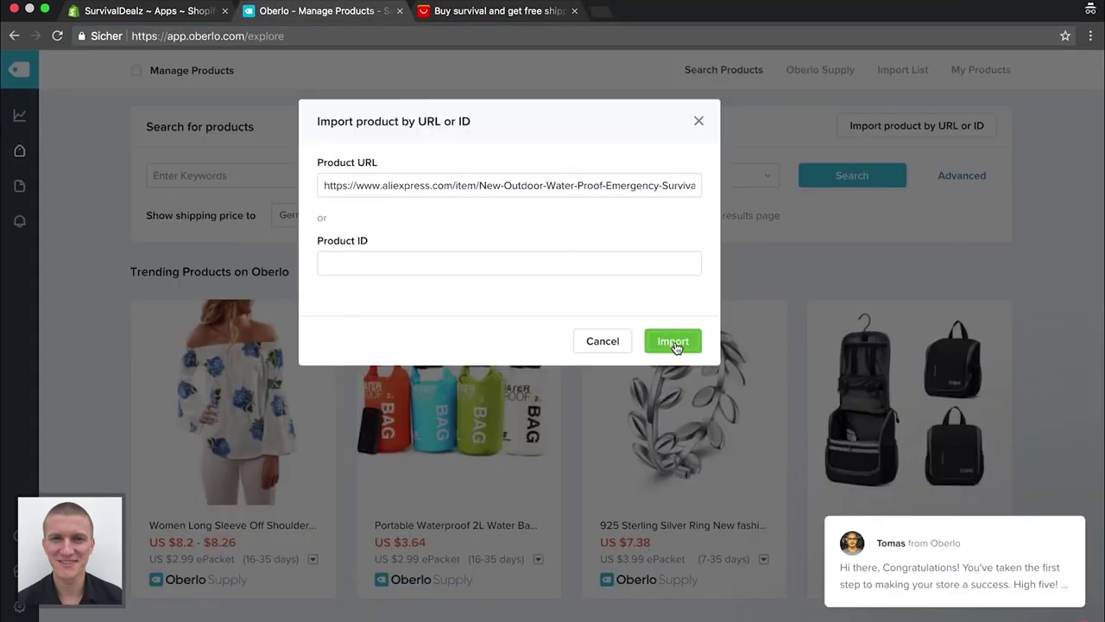
pyautogui.click(701, 118)
pyautogui.click(492, 10)
pyautogui.scroll(4, 294, 252)
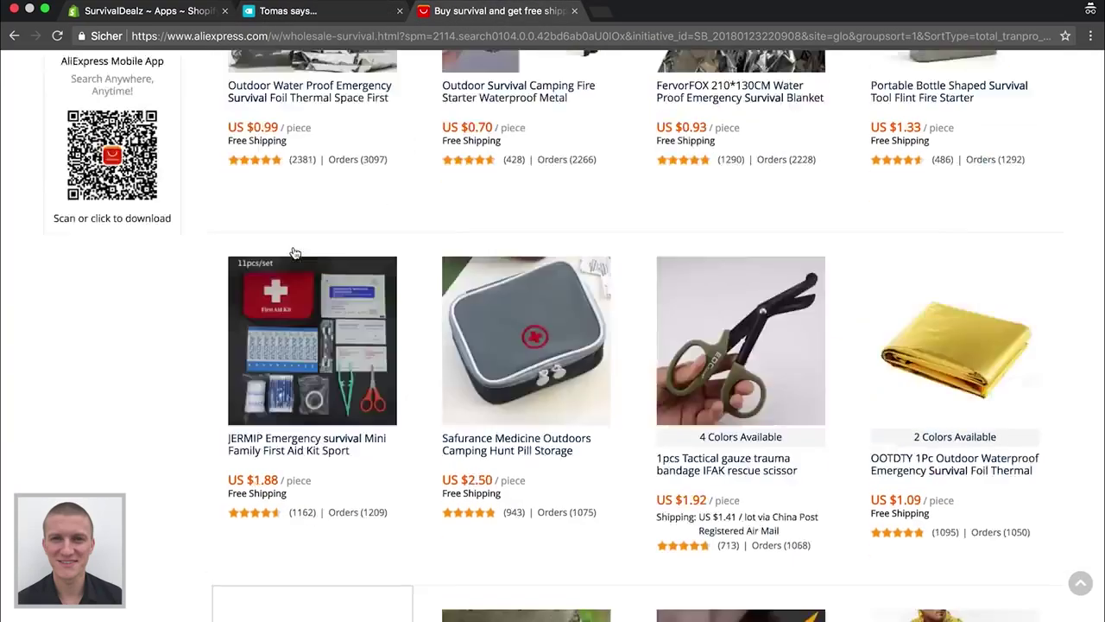
# Search AliExpress for 'outdoor' and sort the results by Orders
pyautogui.scroll(5, 294, 252)
pyautogui.doubleClick(340, 111)
pyautogui.press('BackSpace')
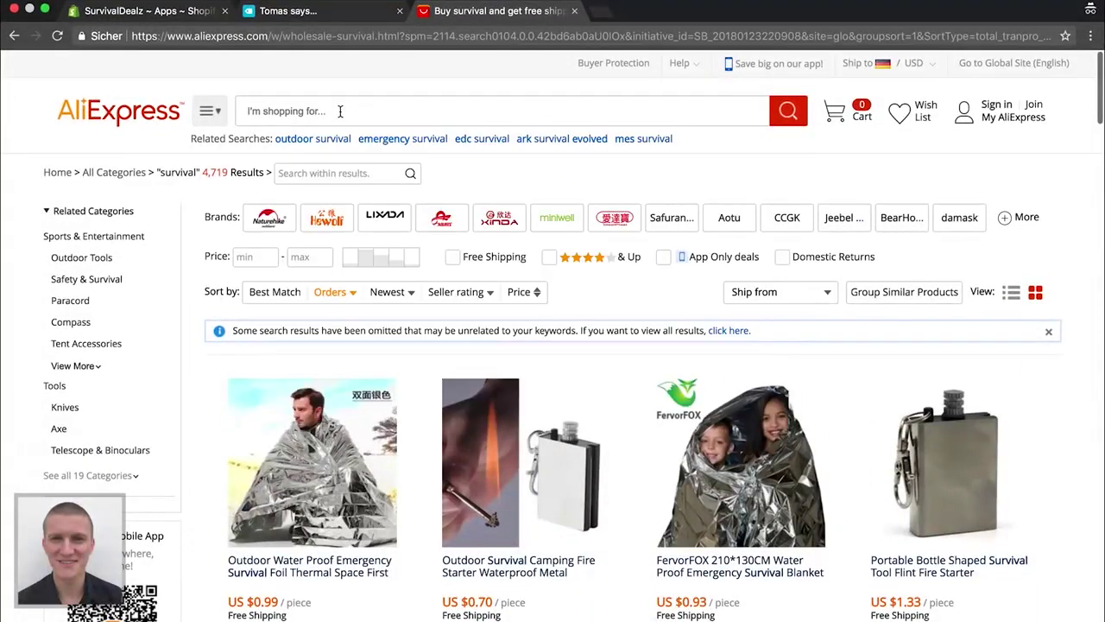
pyautogui.write('outdoor')
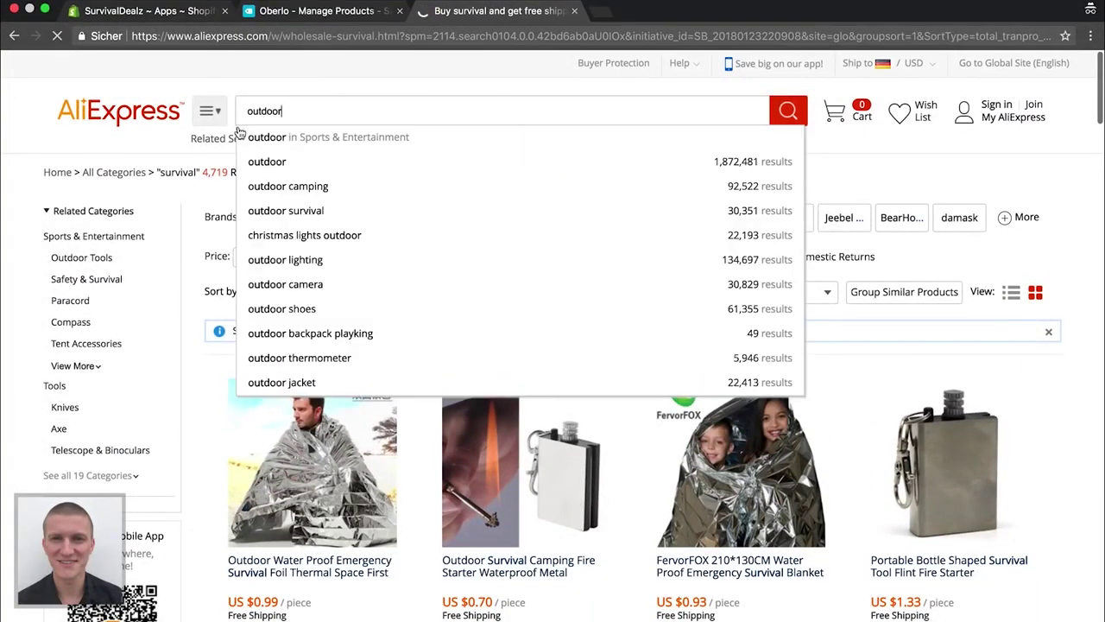
pyautogui.press('Return')
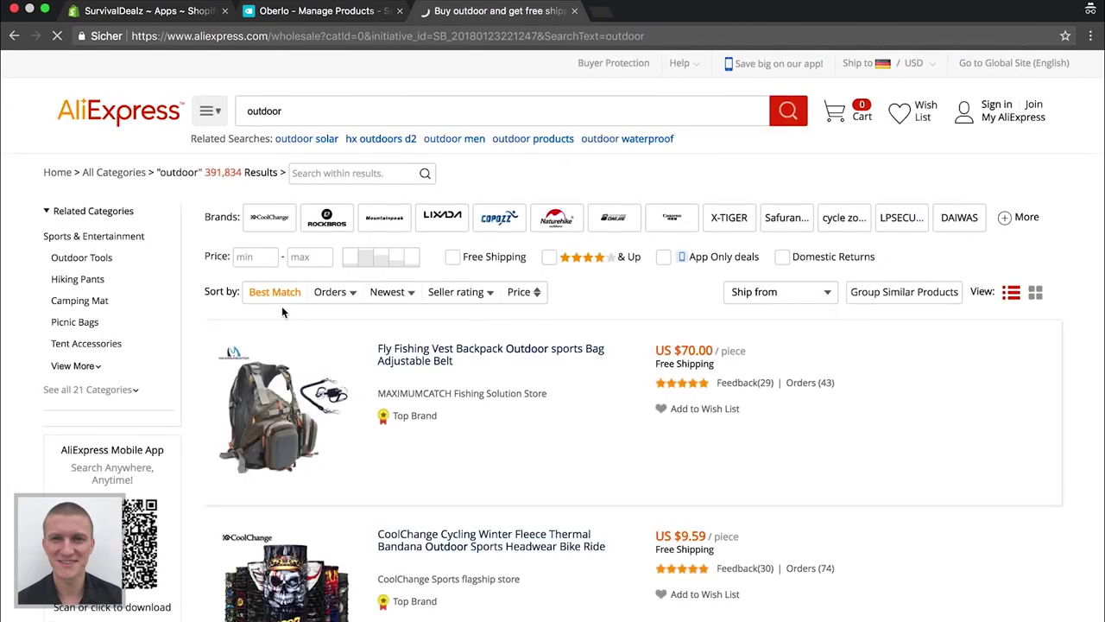
pyautogui.click(333, 297)
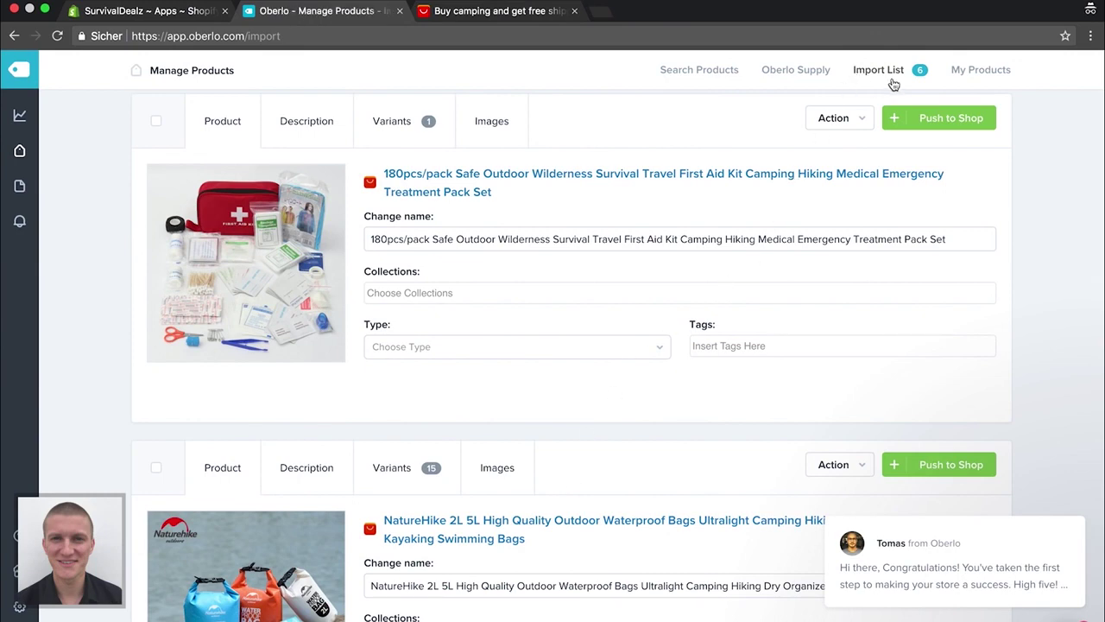
# Rename the first-aid kit to 'Notfall Erste Hilfe Überlebens Kit (180 Teile)'
pyautogui.scroll(-10, 98, 302)
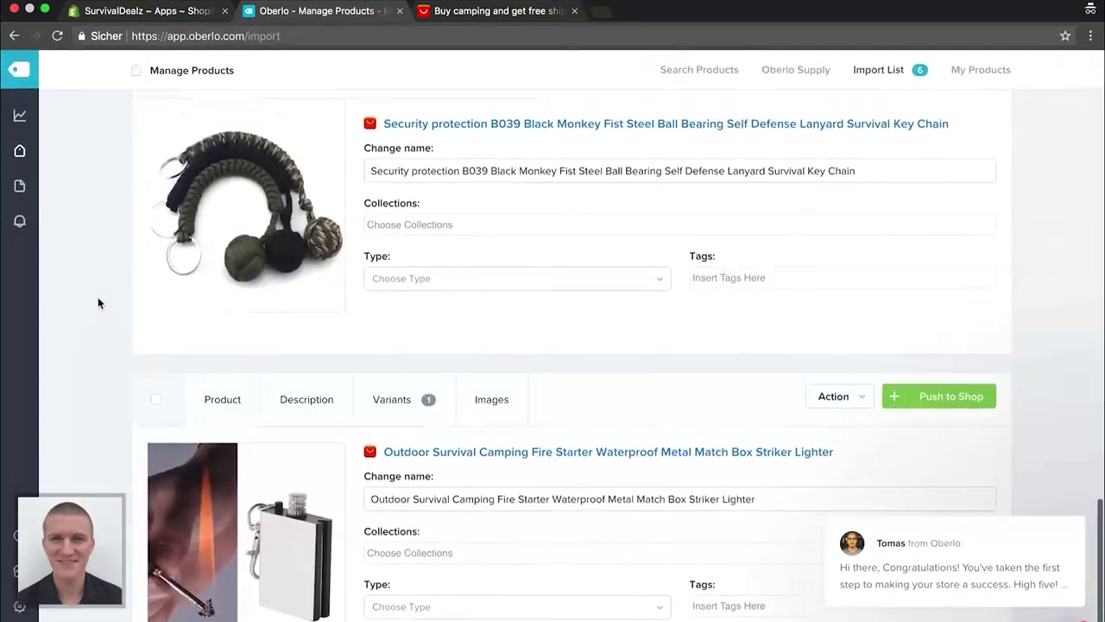
pyautogui.scroll(10, 99, 302)
pyautogui.scroll(-5, 99, 302)
pyautogui.scroll(-6, 98, 300)
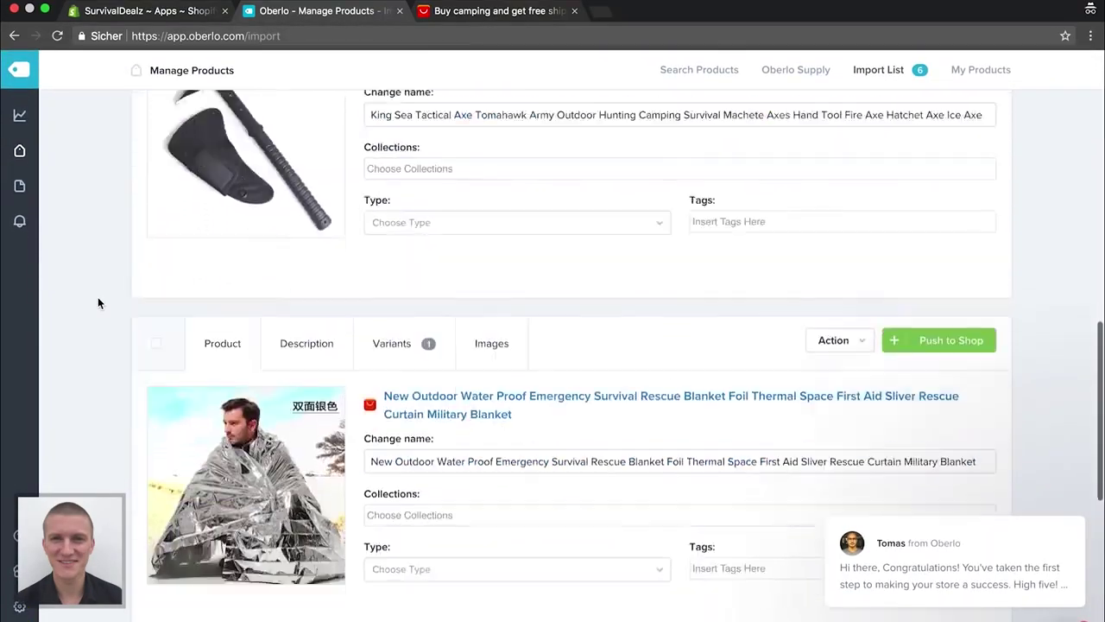
pyautogui.scroll(8, 99, 300)
pyautogui.scroll(3, 98, 302)
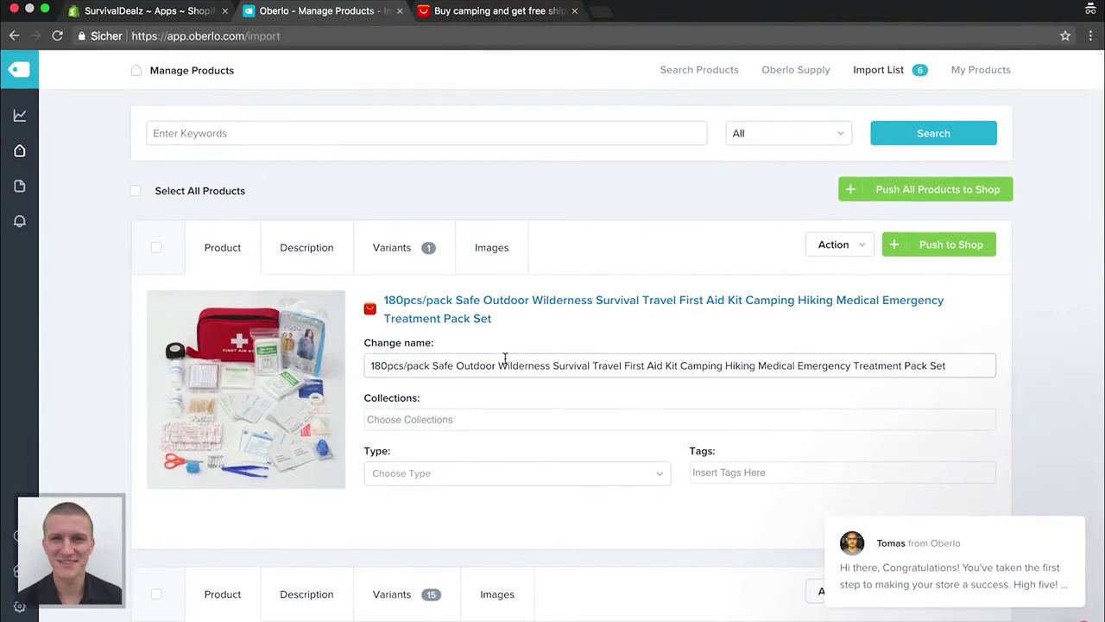
pyautogui.click(565, 368)
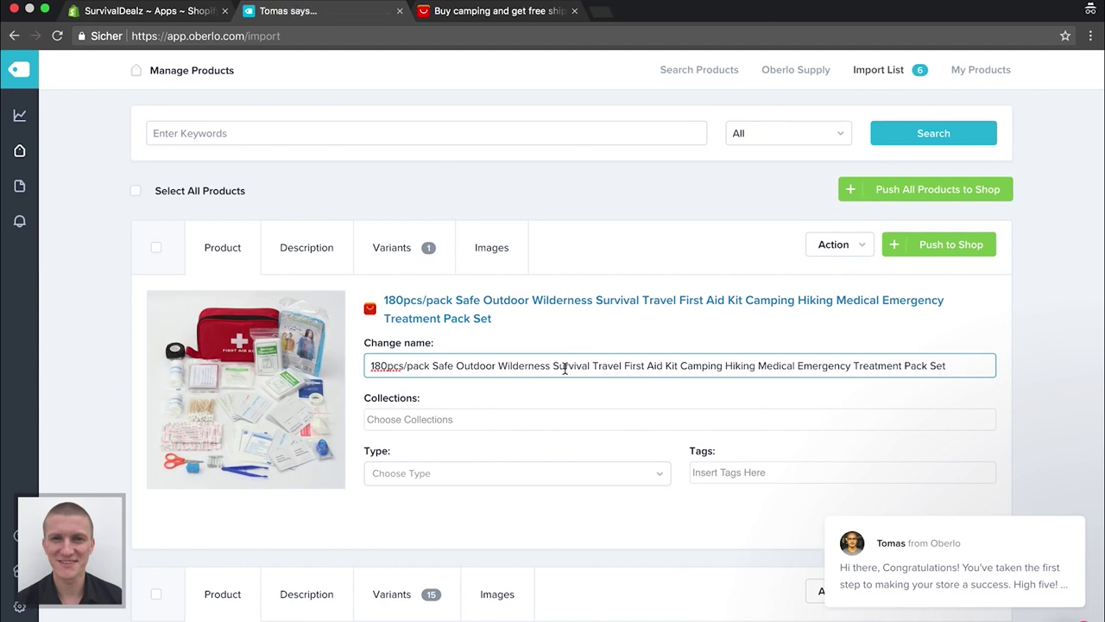
pyautogui.tripleClick(565, 367)
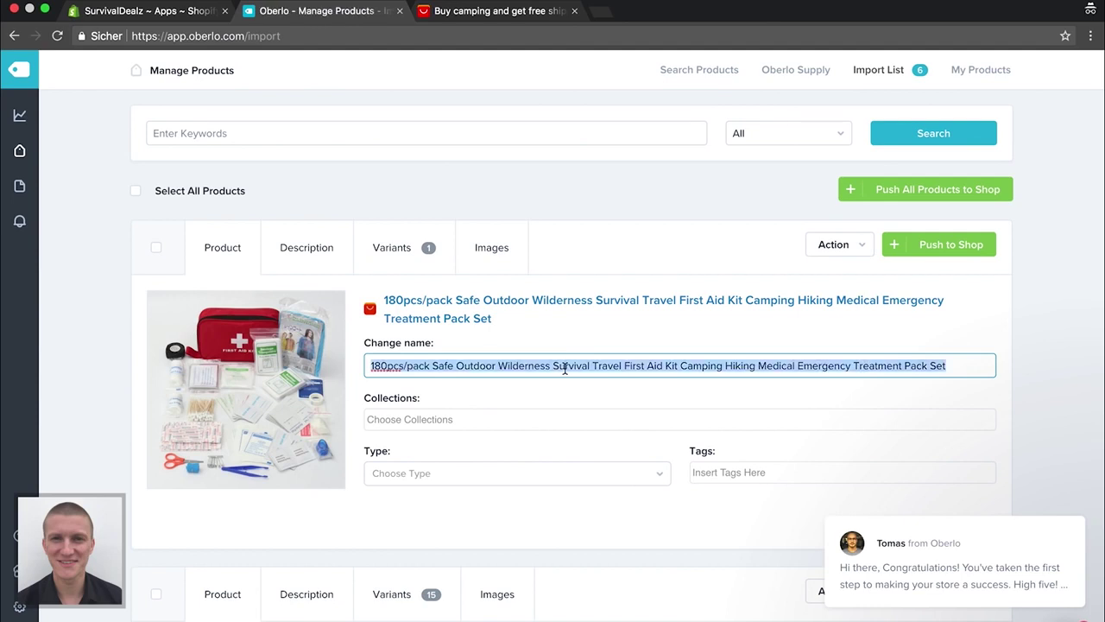
pyautogui.write('Notfall Erste Hilfe')
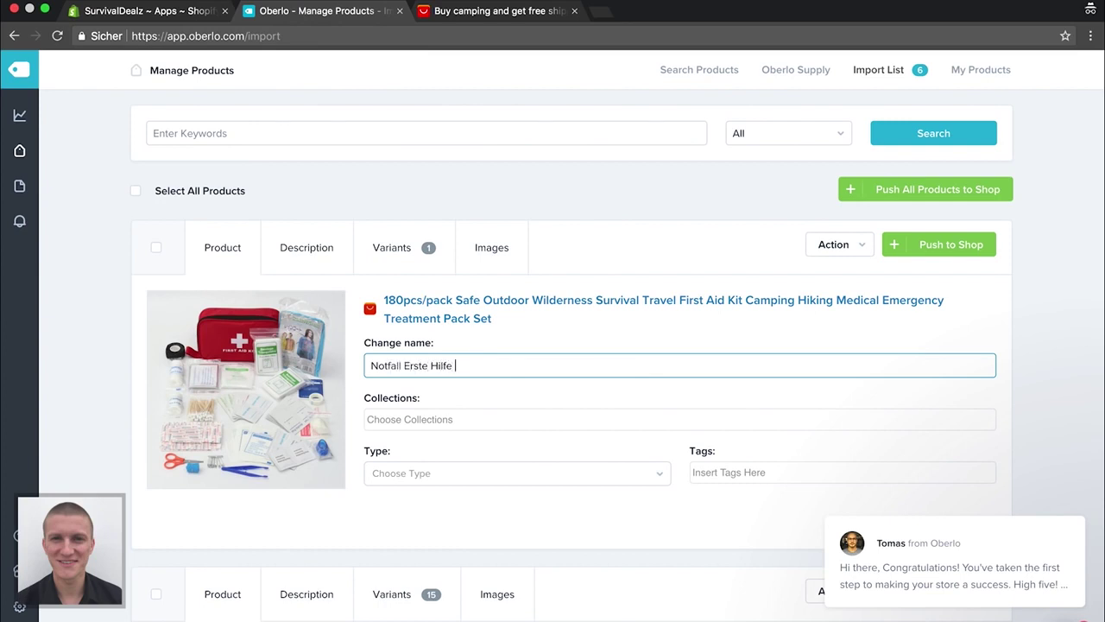
pyautogui.write('Überlebens Kit (180 Teil')
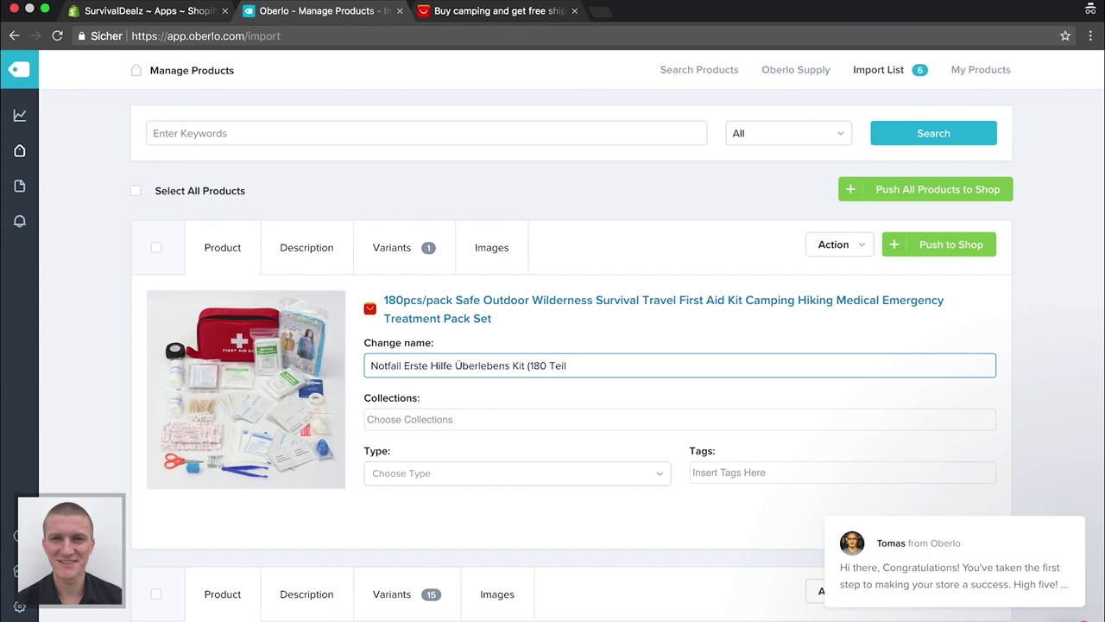
pyautogui.write(')')
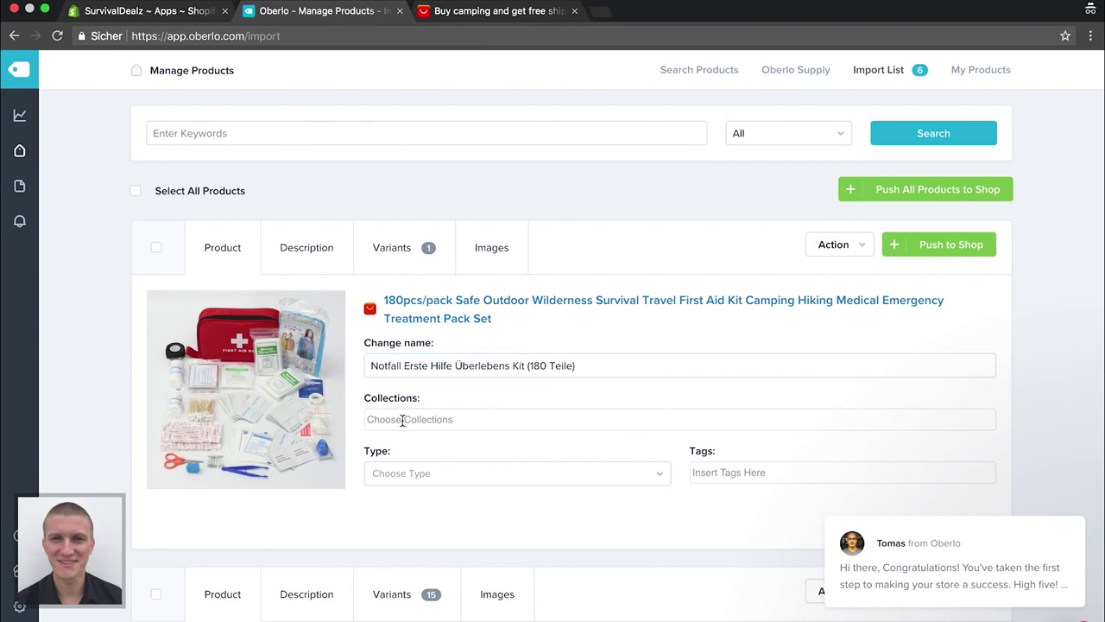
# Add the first-aid kit to the Home page collection and enter 'Sur' for Survival
pyautogui.click(402, 420)
pyautogui.click(401, 424)
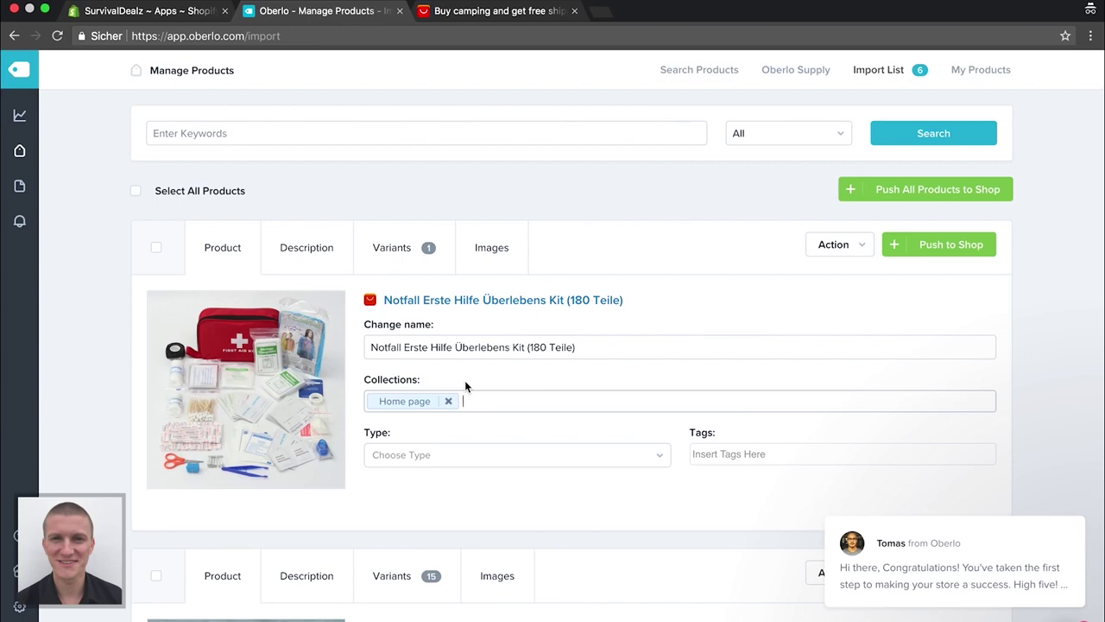
pyautogui.write('Sur')
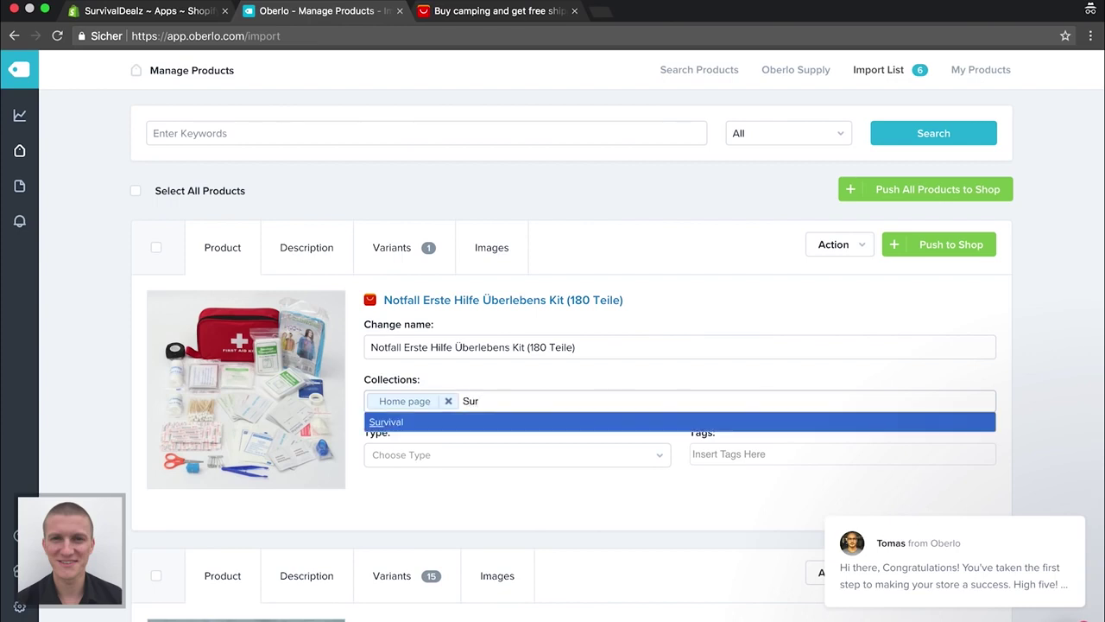
# Rename the NatureHike dry bag to 'Ultraleichter wasserdichter Camping Beutel'
pyautogui.scroll(-5, 498, 422)
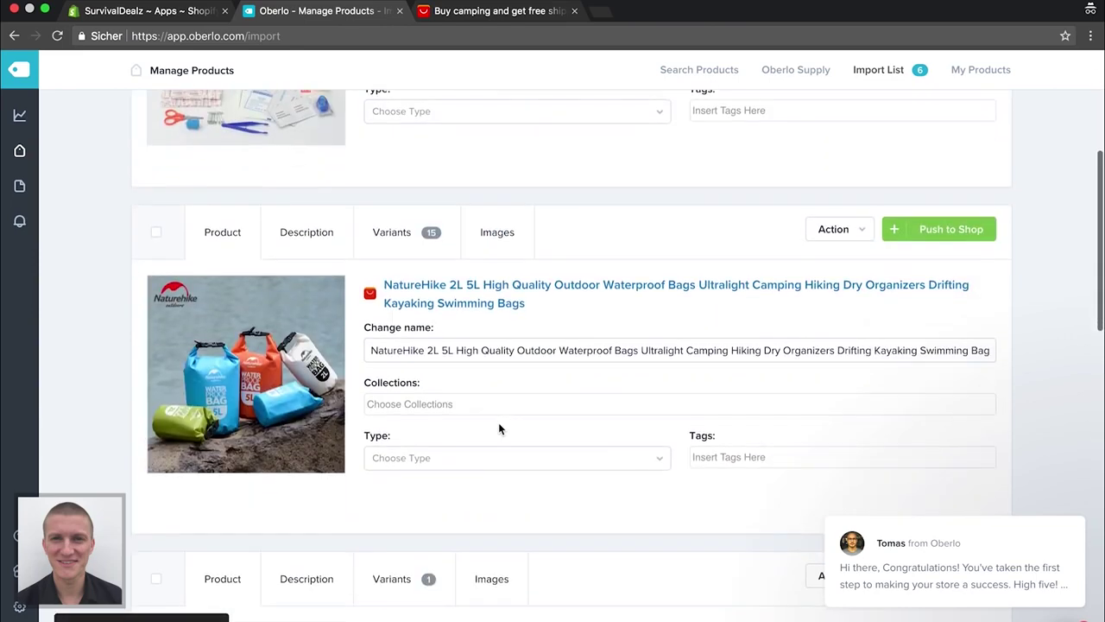
pyautogui.click(503, 356)
pyautogui.press('super+a')
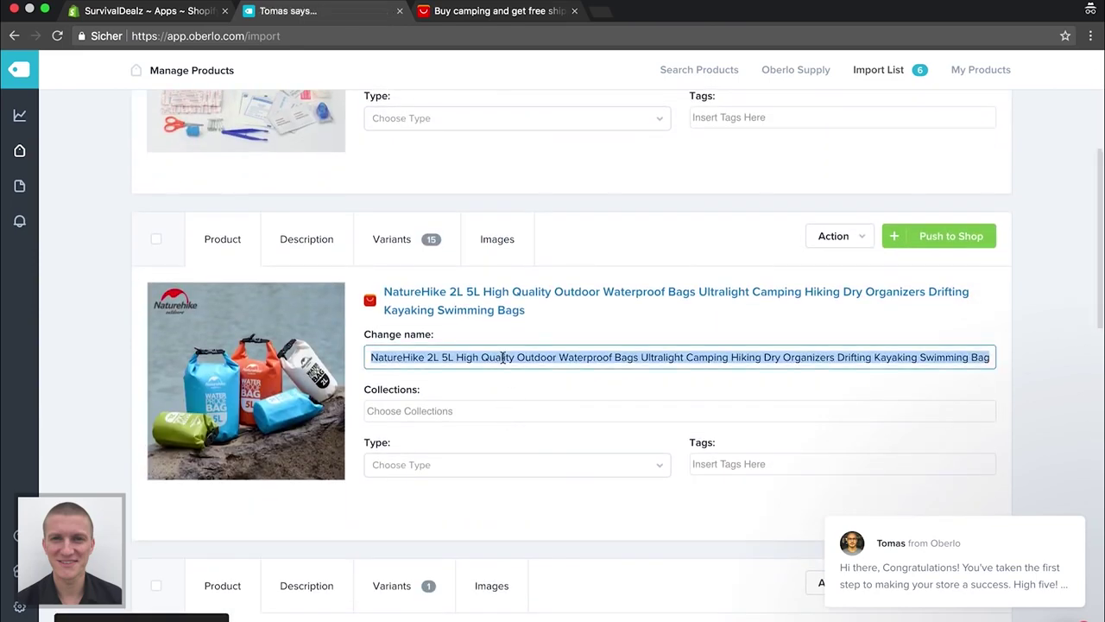
pyautogui.press('BackSpace')
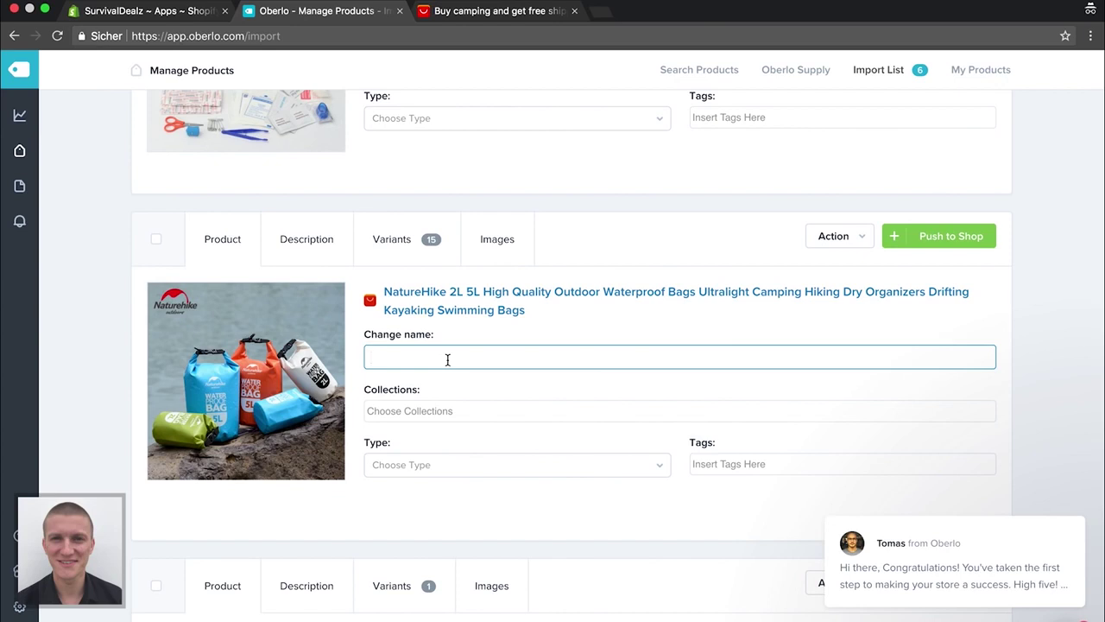
pyautogui.write('Ultraleichter wasserdichter')
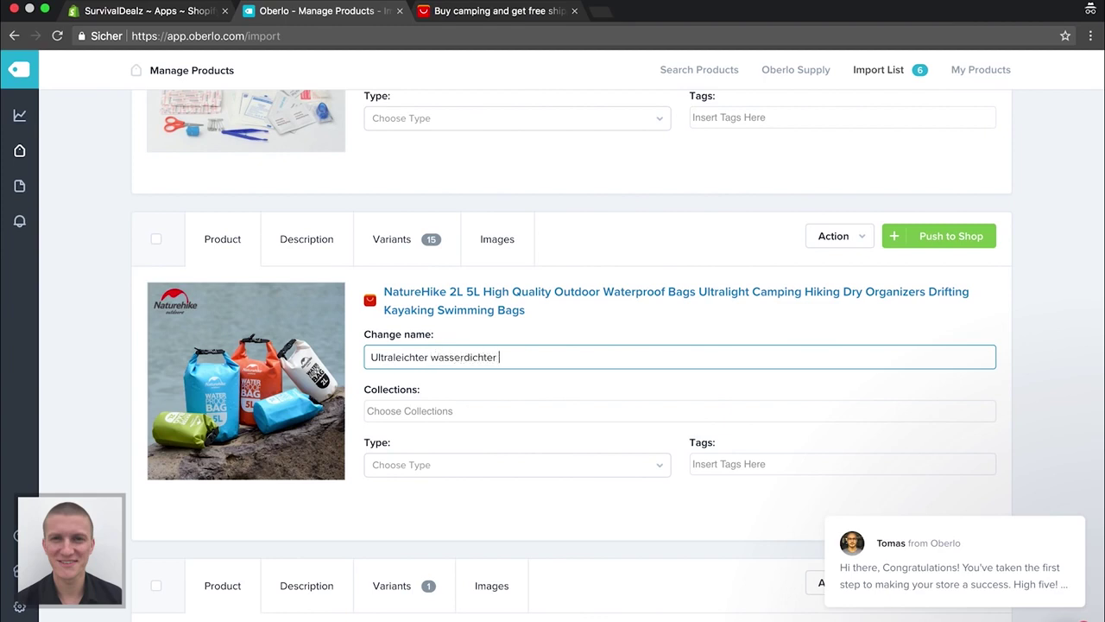
pyautogui.write(' Cap')
pyautogui.write('ping Beu')
pyautogui.press('BackSpace')
pyautogui.write('utel')
# Add the dry bag to the Home page and Survival collections
pyautogui.click(443, 412)
pyautogui.write('H')
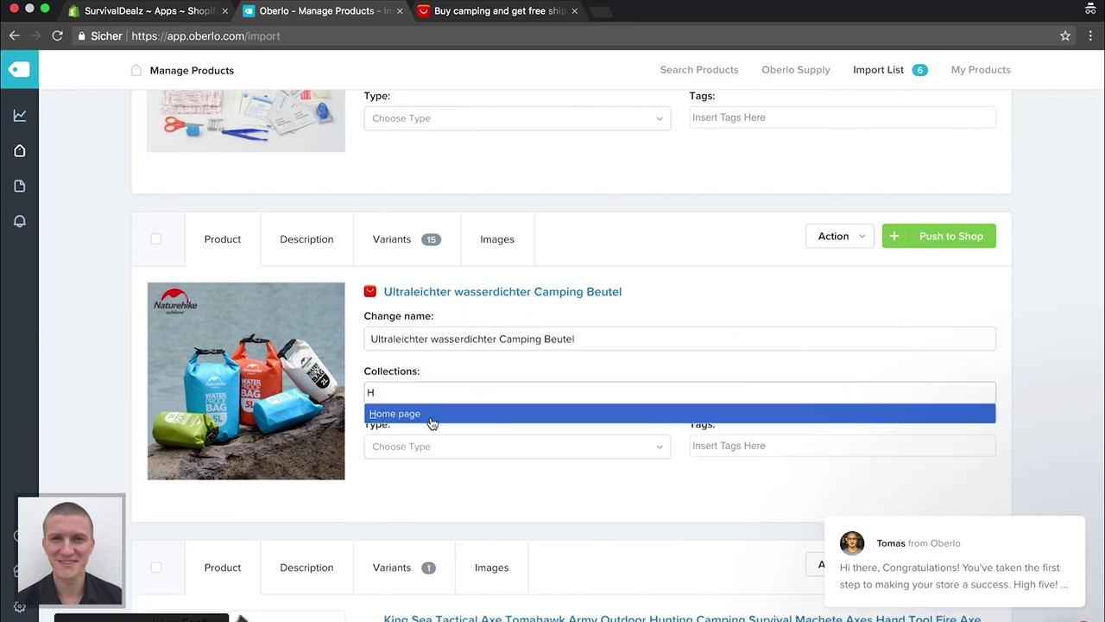
pyautogui.click(433, 418)
pyautogui.write('Su')
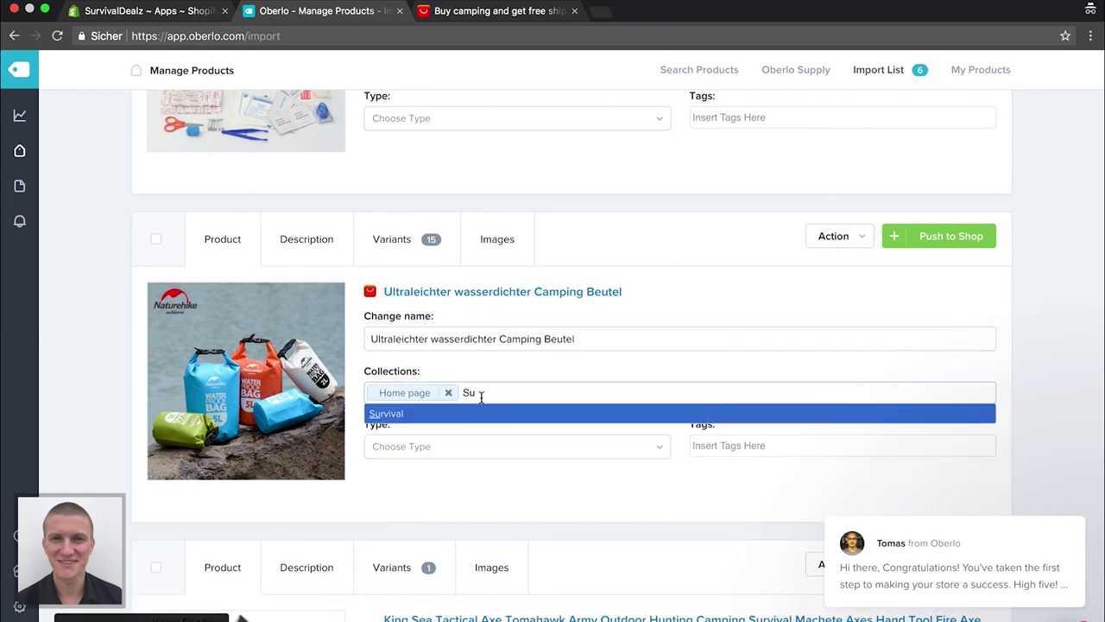
pyautogui.click(483, 413)
pyautogui.scroll(-5, 475, 389)
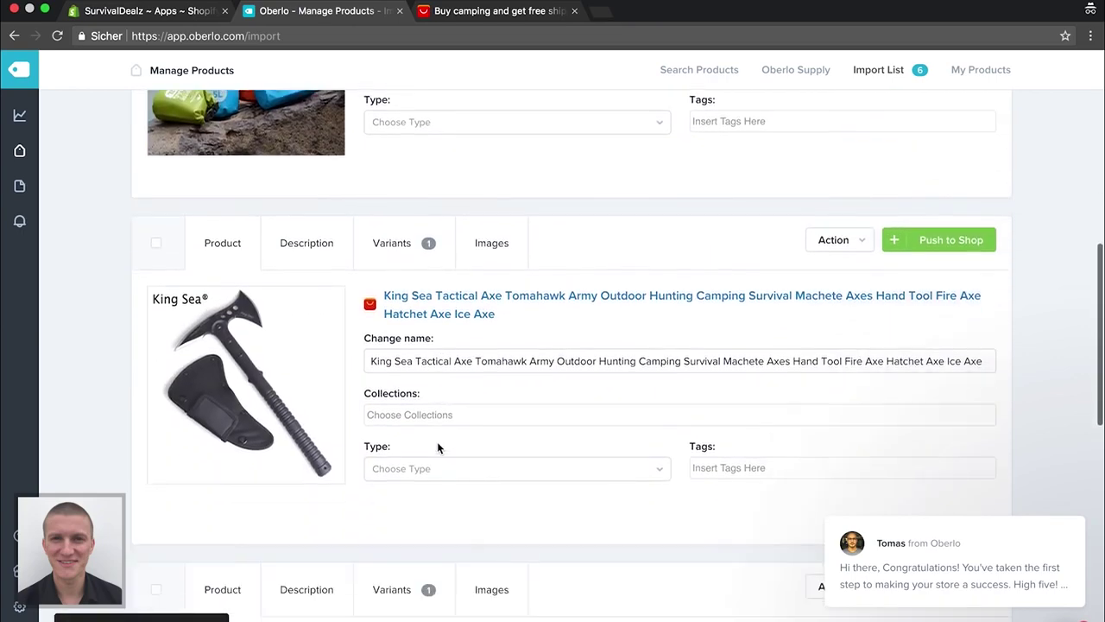
# Strip 'Tactical Army Outdoor' from the King Sea axe name and start typing 'Survival' after King Sea Tomahawk
pyautogui.click(509, 343)
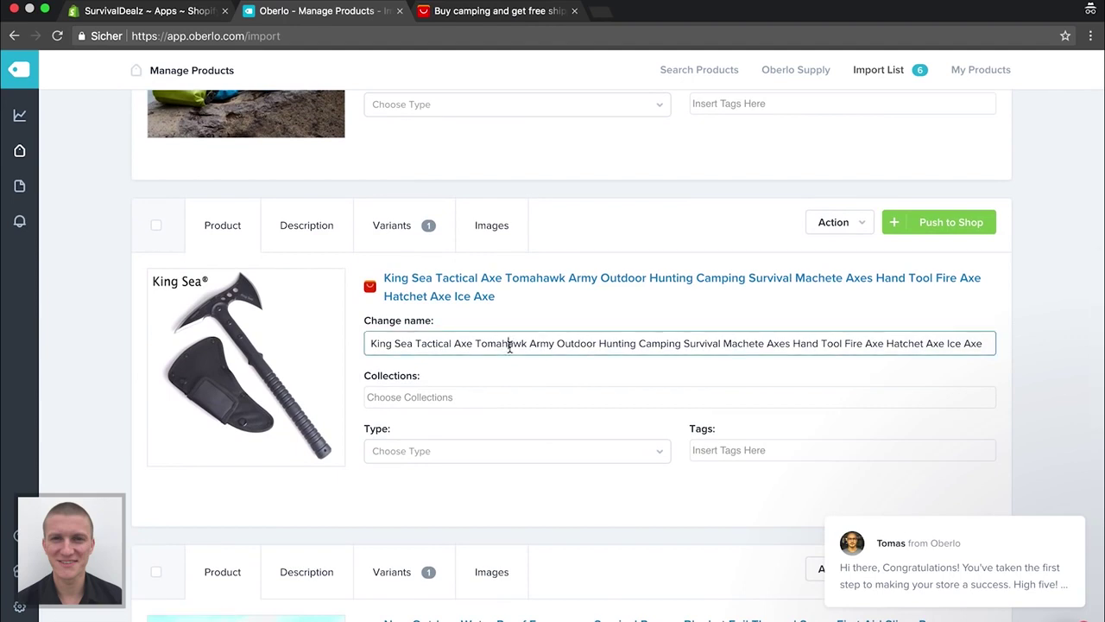
pyautogui.press('End')
pyautogui.press('BackSpace')
pyautogui.press('BackSpace')
pyautogui.press('BackSpace')
pyautogui.press('BackSpace')
pyautogui.press('BackSpace')
pyautogui.press('BackSpace')
pyautogui.press('BackSpace')
pyautogui.press('BackSpace')
pyautogui.press('BackSpace')
pyautogui.press('BackSpace')
pyautogui.press('BackSpace')
pyautogui.press('BackSpace')
pyautogui.press('BackSpace')
pyautogui.press('BackSpace')
pyautogui.press('BackSpace')
pyautogui.press('BackSpace')
pyautogui.press('BackSpace')
pyautogui.press('BackSpace')
pyautogui.press('BackSpace')
pyautogui.press('BackSpace')
pyautogui.press('BackSpace')
pyautogui.press('BackSpace')
pyautogui.press('BackSpace')
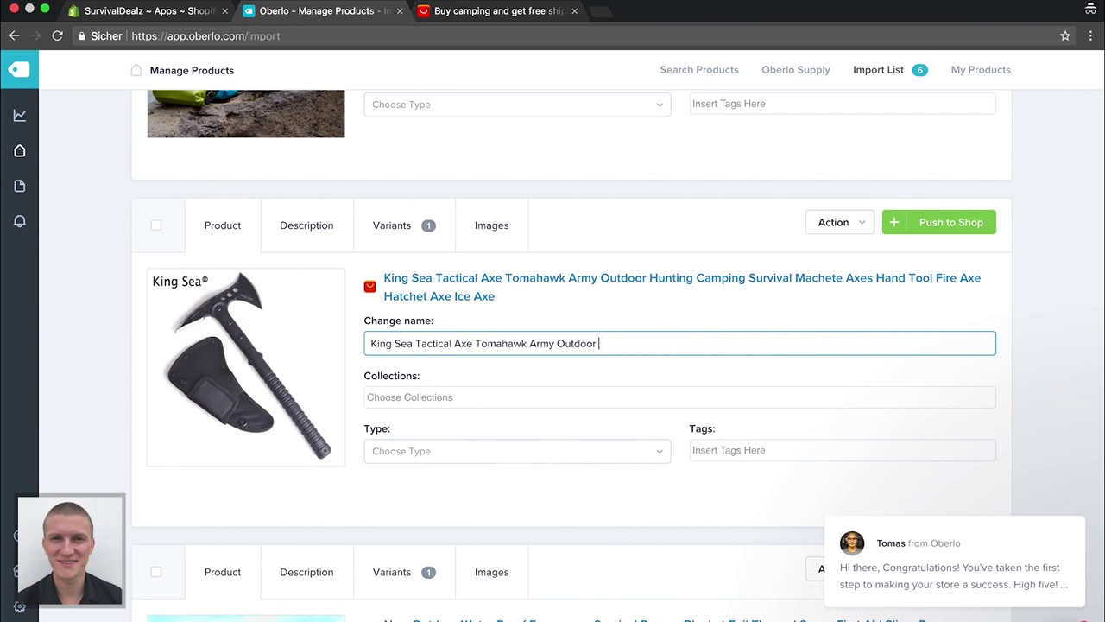
pyautogui.press('BackSpace')
pyautogui.press('BackSpace')
pyautogui.press('BackSpace')
pyautogui.press('BackSpace')
pyautogui.press('BackSpace')
pyautogui.press('BackSpace')
pyautogui.press('BackSpace')
pyautogui.press('BackSpace')
pyautogui.press('BackSpace')
pyautogui.press('BackSpace')
pyautogui.press('BackSpace')
pyautogui.press('BackSpace')
pyautogui.press('BackSpace')
pyautogui.press('BackSpace')
pyautogui.press('BackSpace')
pyautogui.press('BackSpace')
pyautogui.press('BackSpace')
pyautogui.press('BackSpace')
pyautogui.press('BackSpace')
pyautogui.press('BackSpace')
pyautogui.press('BackSpace')
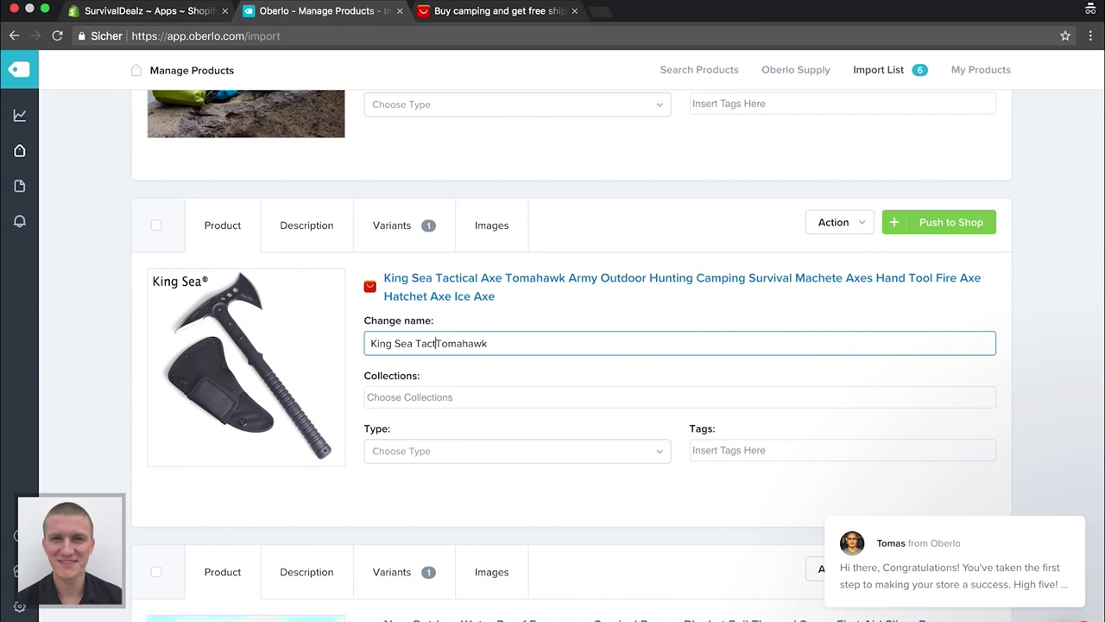
pyautogui.press('BackSpace')
pyautogui.press('BackSpace')
pyautogui.press('BackSpace')
pyautogui.press('BackSpace')
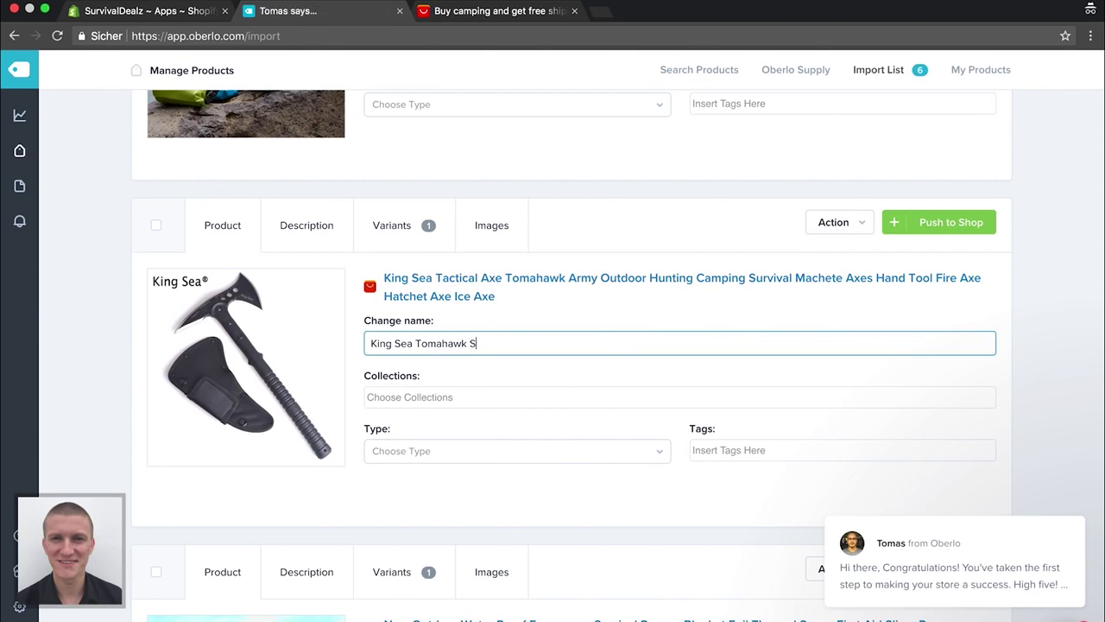
pyautogui.write('urvival Axt')
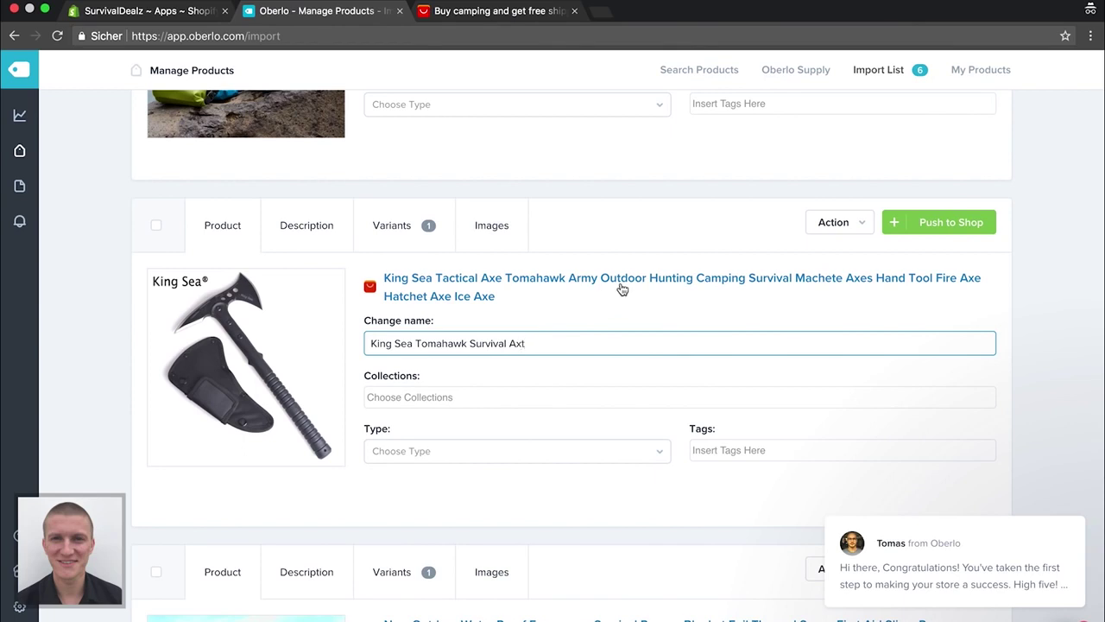
# Add the King Sea axe to the Home page and Outdoor collections
pyautogui.scroll(-2, 582, 363)
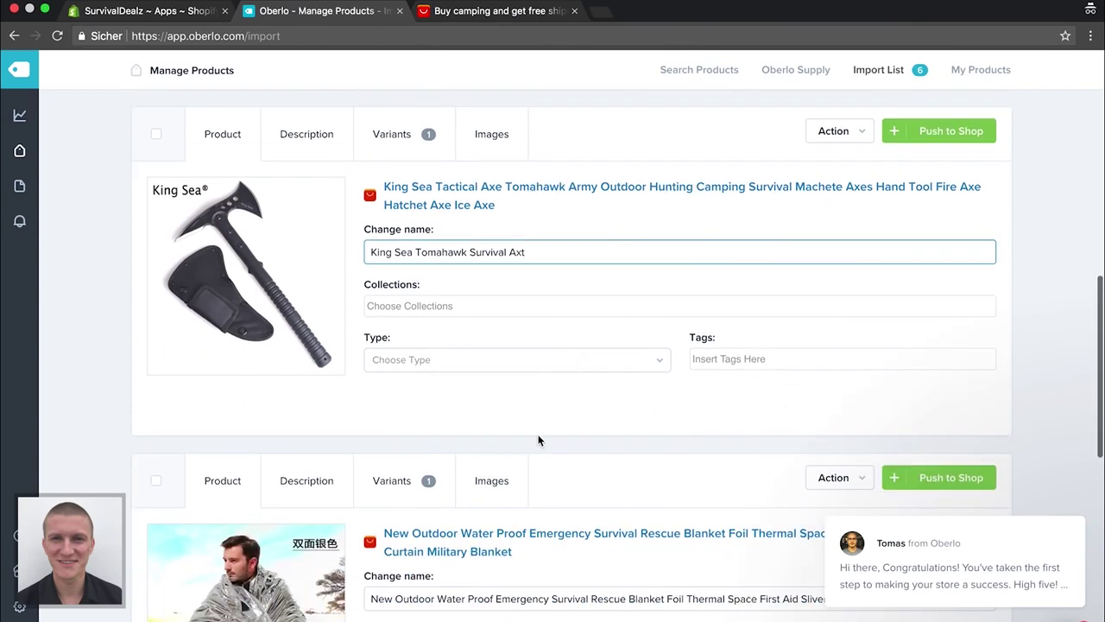
pyautogui.scroll(-3, 541, 442)
pyautogui.click(503, 193)
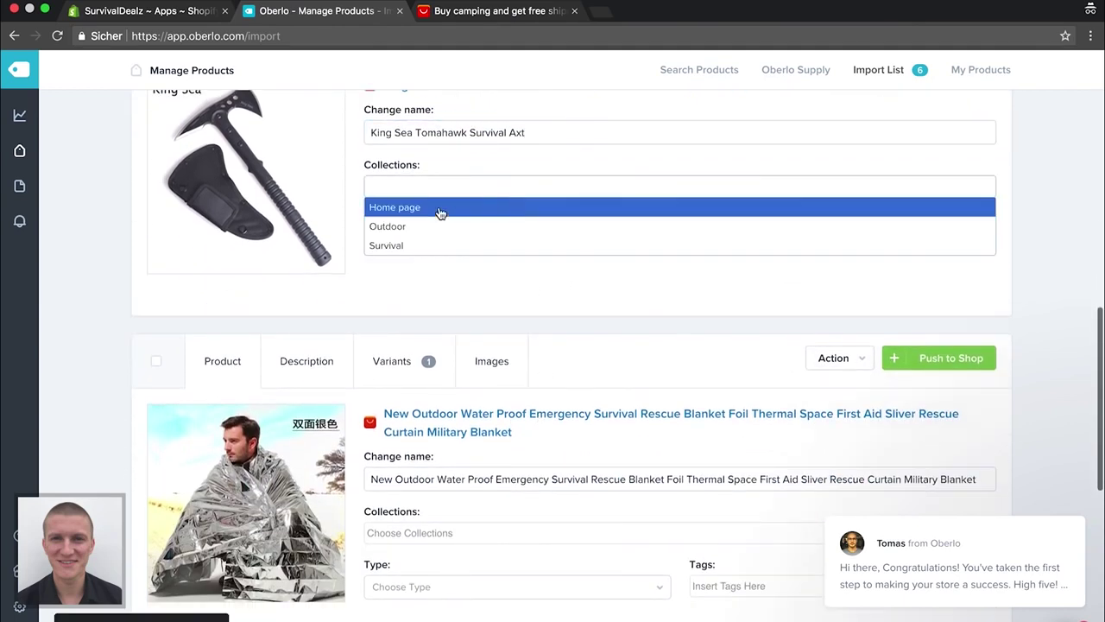
pyautogui.click(480, 208)
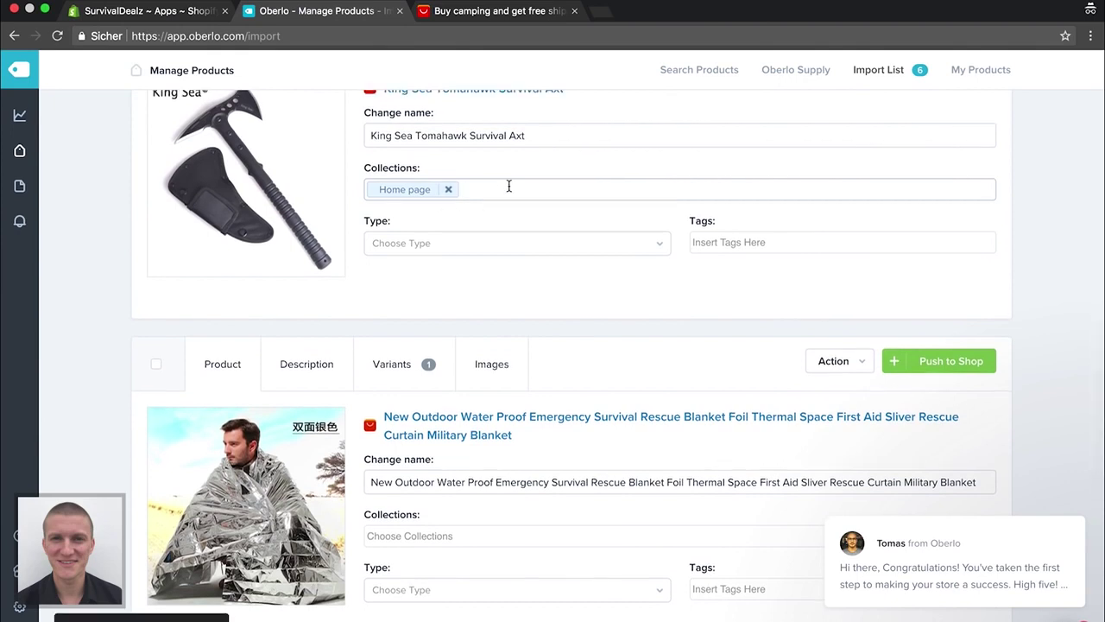
pyautogui.scroll(2, 508, 186)
pyautogui.scroll(1, 509, 186)
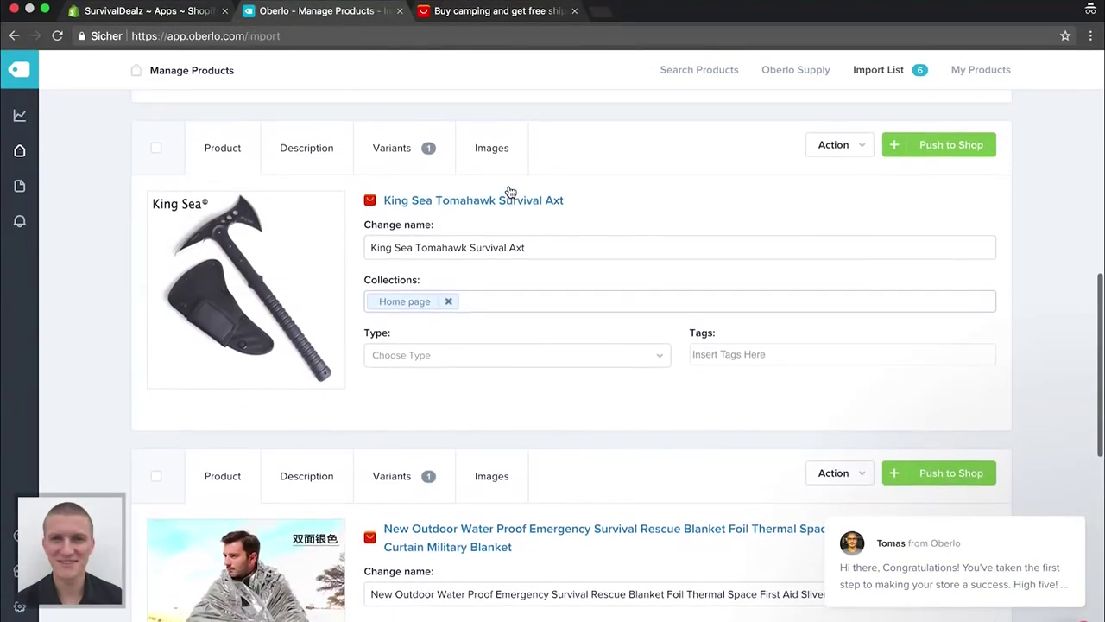
pyautogui.write('Out')
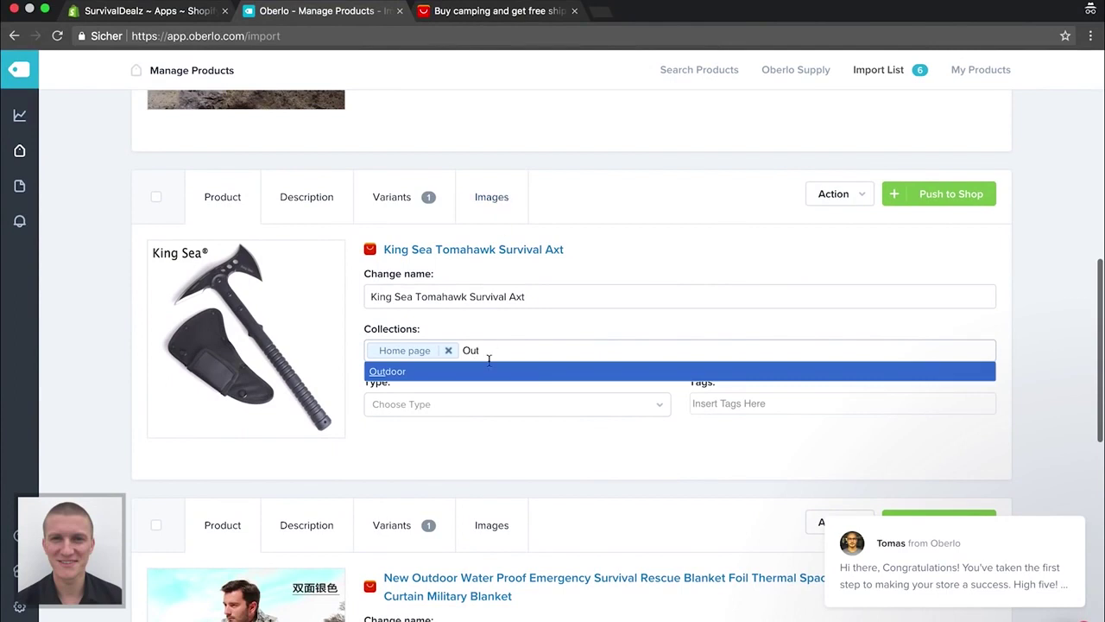
pyautogui.click(489, 372)
# Swap the camping bag's Survival collection for Outdoor
pyautogui.scroll(4, 490, 372)
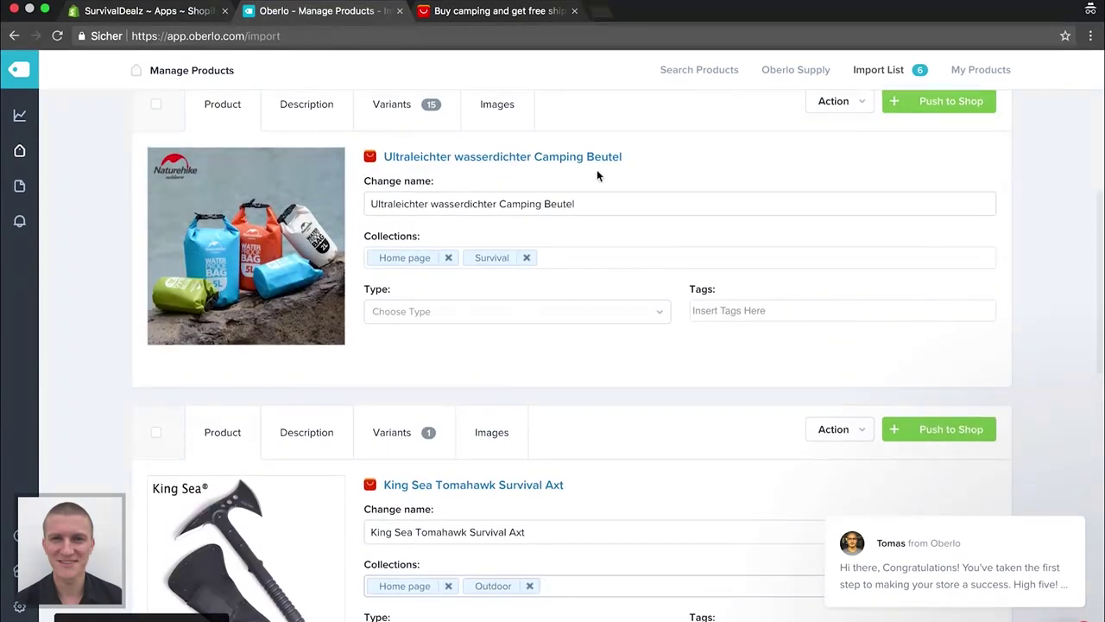
pyautogui.click(527, 257)
pyautogui.click(508, 257)
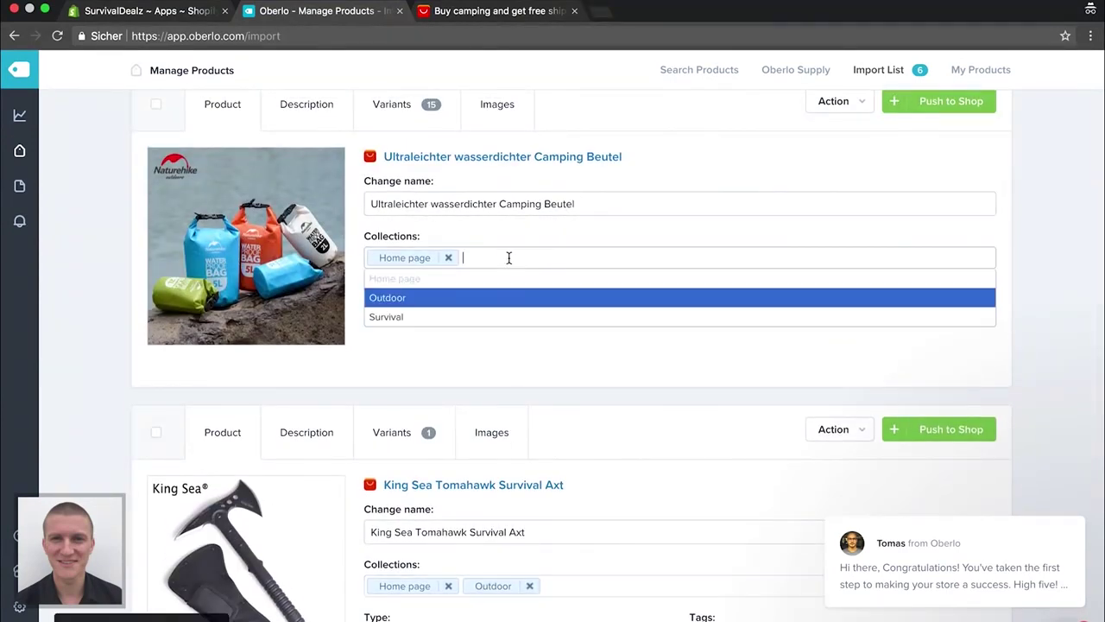
pyautogui.write('Outd')
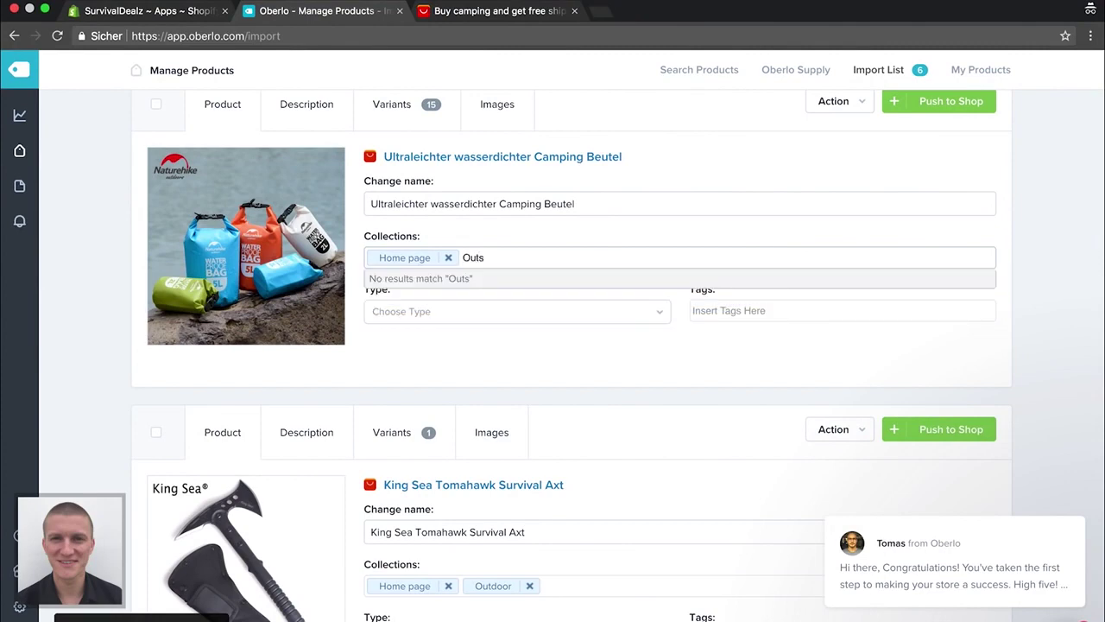
pyautogui.click(482, 280)
pyautogui.scroll(-2, 218, 306)
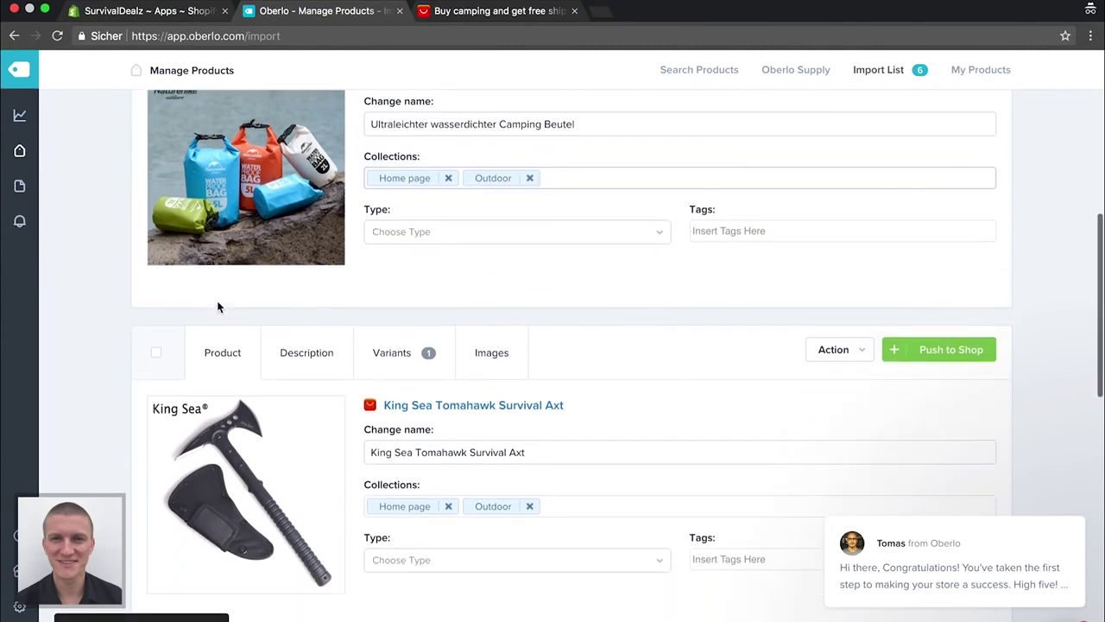
pyautogui.scroll(-6, 118, 307)
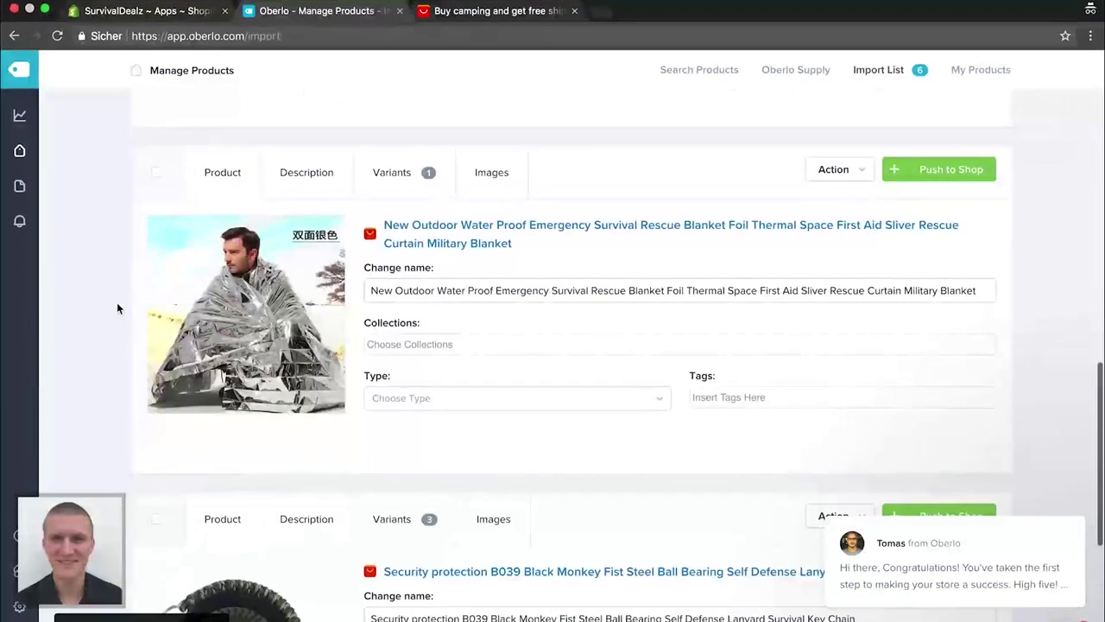
# Rename the rescue blanket to 'Wärmespeichernde Notfall Thermodecke'
pyautogui.scroll(-2, 117, 308)
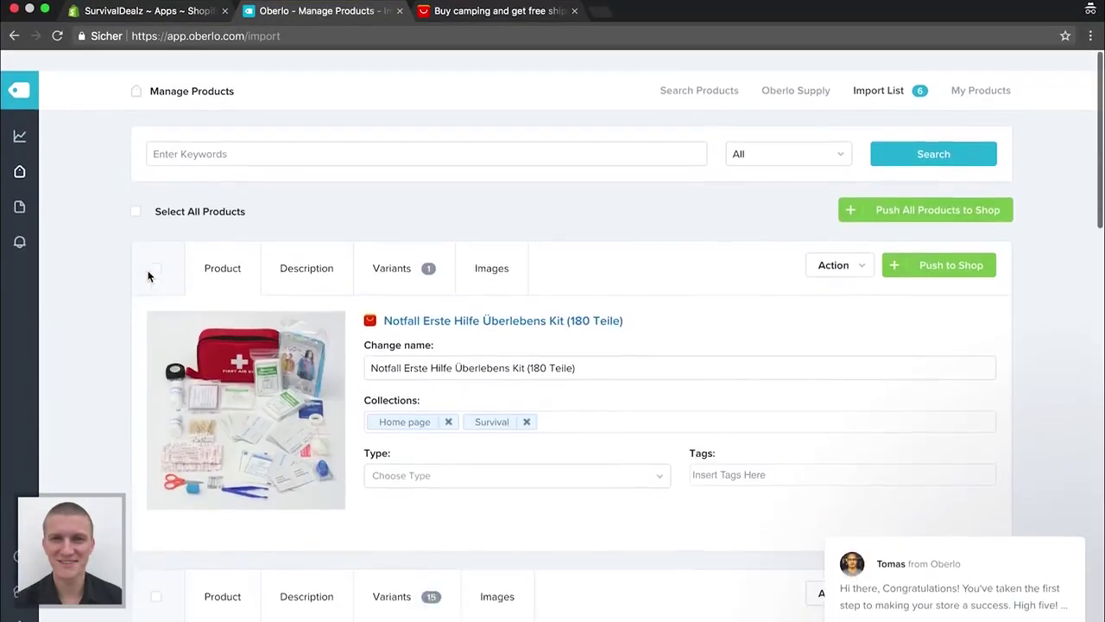
pyautogui.scroll(-10, 148, 275)
pyautogui.scroll(1, 148, 276)
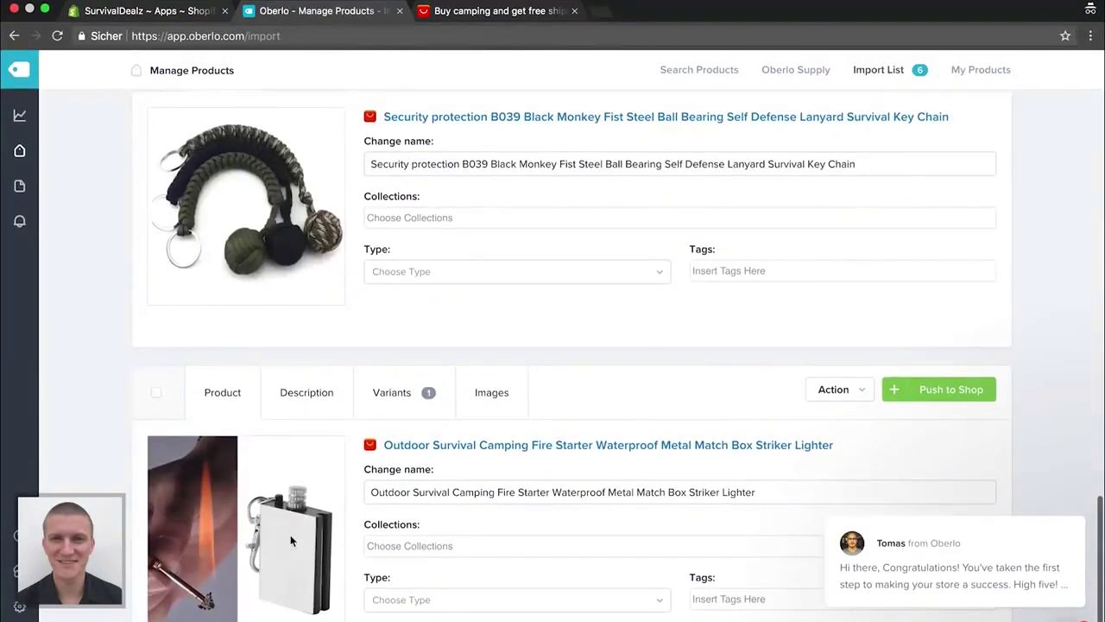
pyautogui.scroll(2, 325, 449)
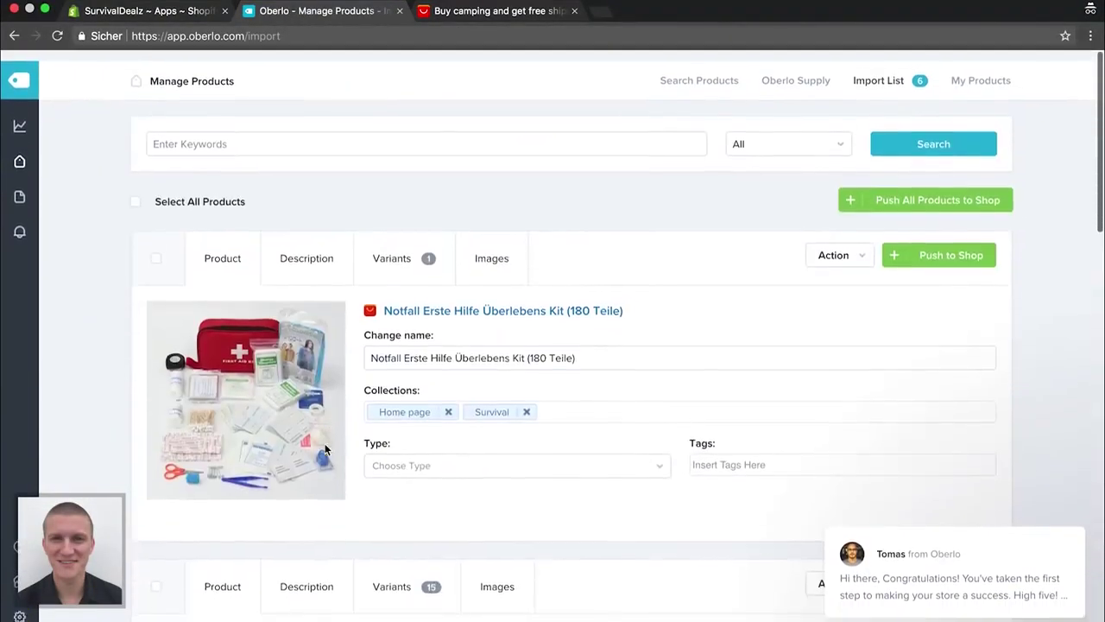
pyautogui.scroll(-12, 325, 449)
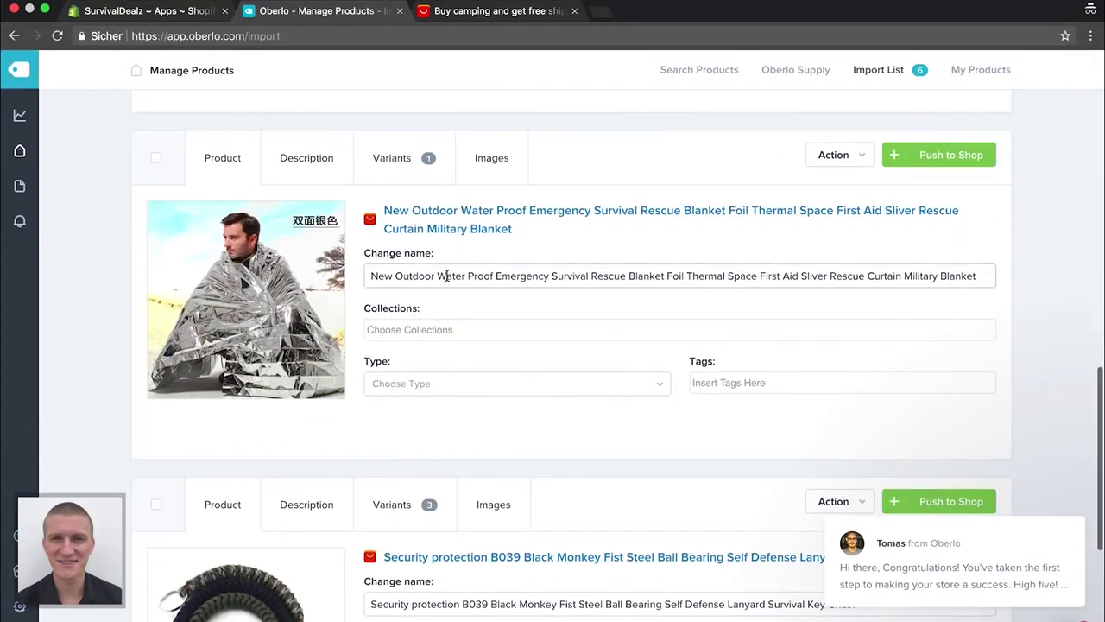
pyautogui.click(447, 275)
pyautogui.press('super+a')
pyautogui.press('BackSpace')
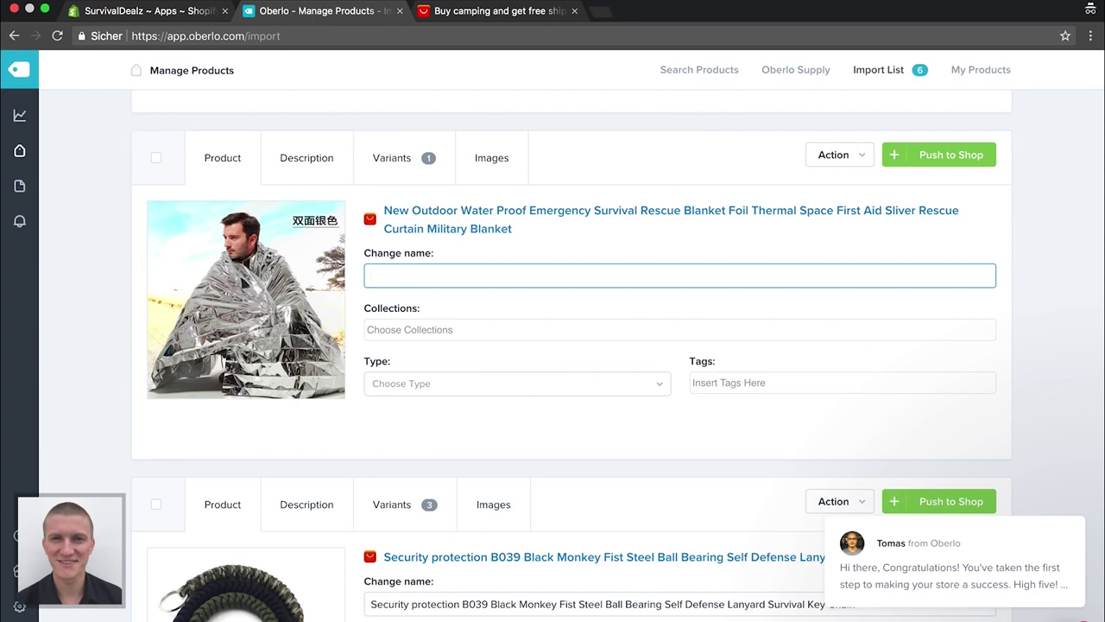
pyautogui.write('Wärmespeichernde Notfall')
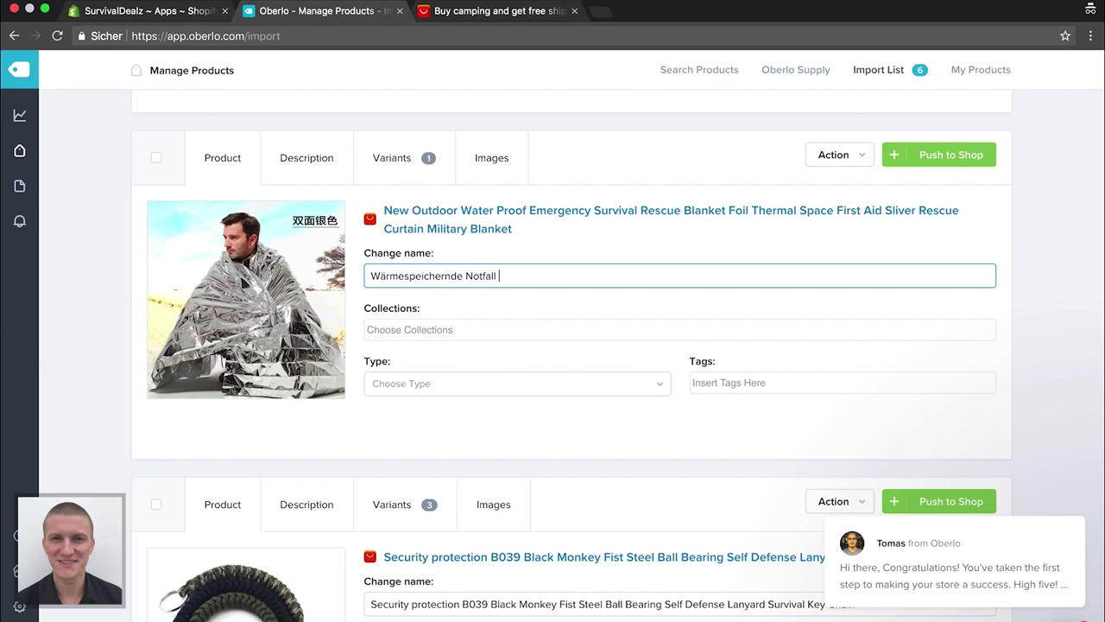
pyautogui.write(' Thermodecke')
# Assign the blanket to the Home page and Survival collections
pyautogui.click(437, 329)
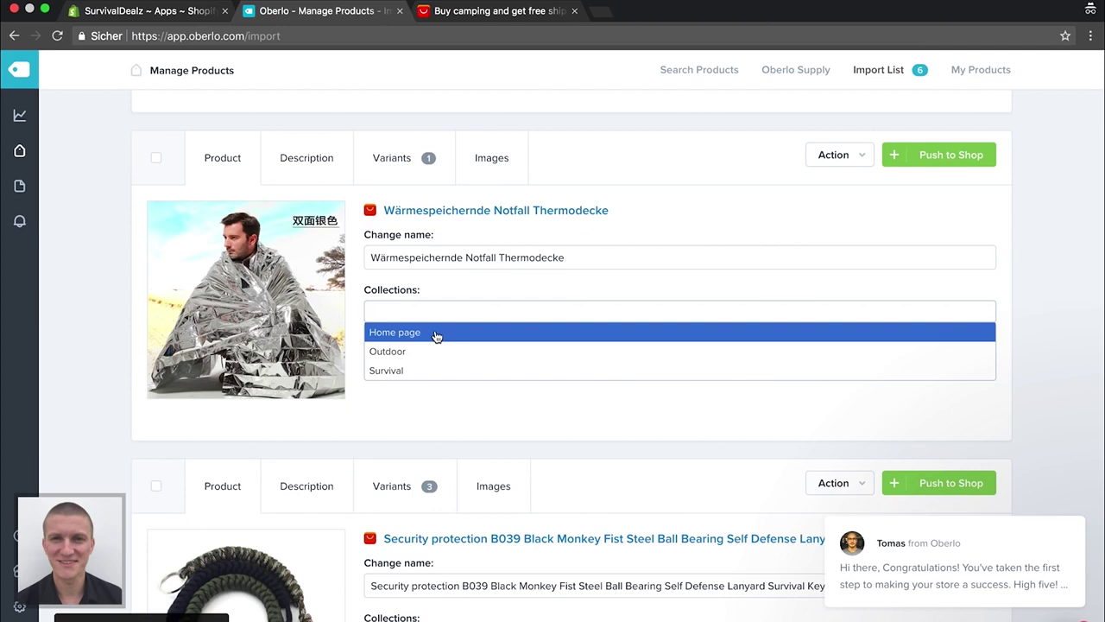
pyautogui.click(437, 333)
pyautogui.write('Sur')
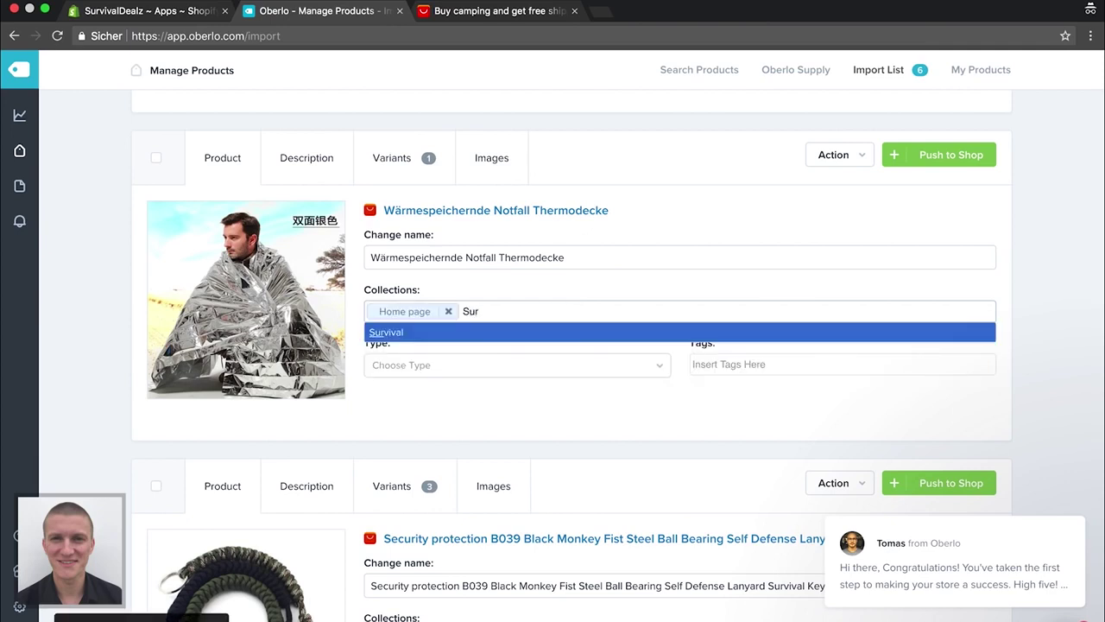
pyautogui.write('vival')
pyautogui.press('Tab')
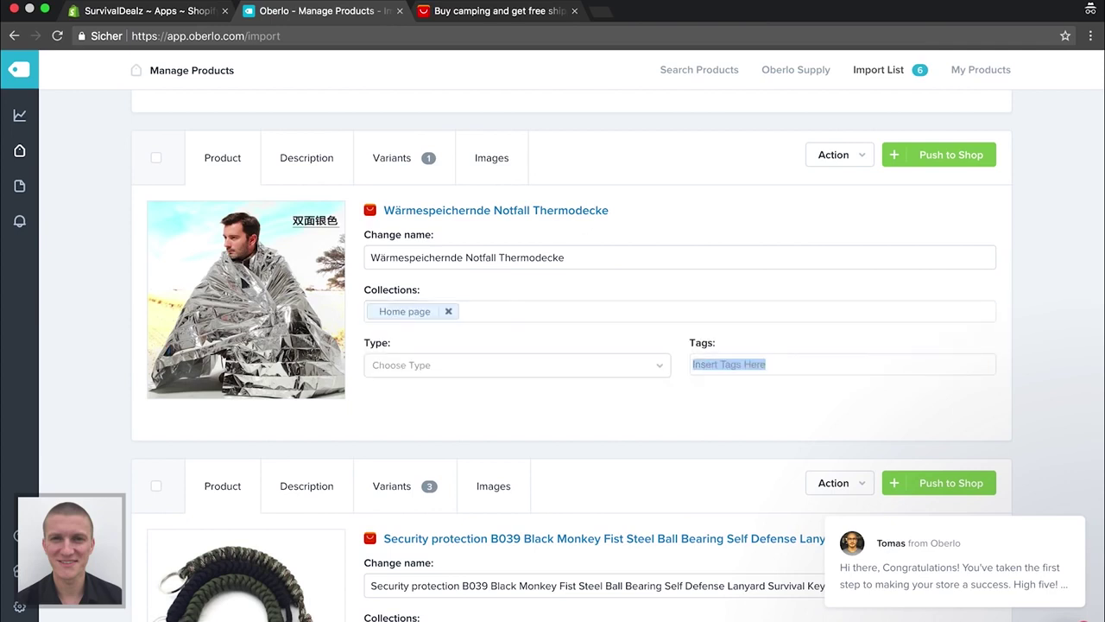
pyautogui.click(552, 305)
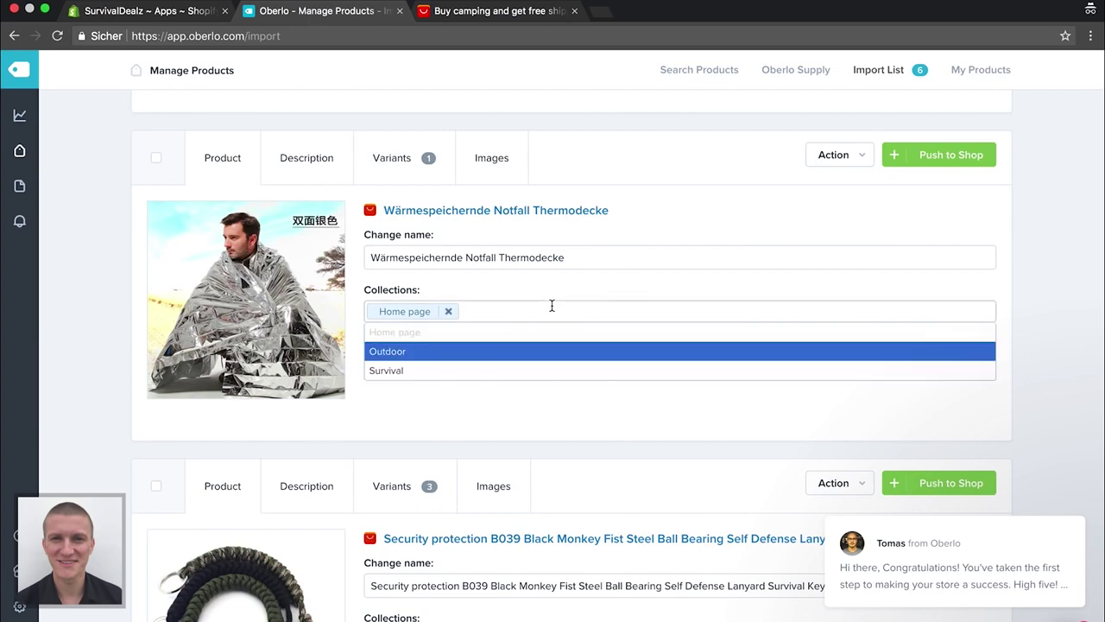
pyautogui.click(475, 371)
pyautogui.scroll(-3, 513, 408)
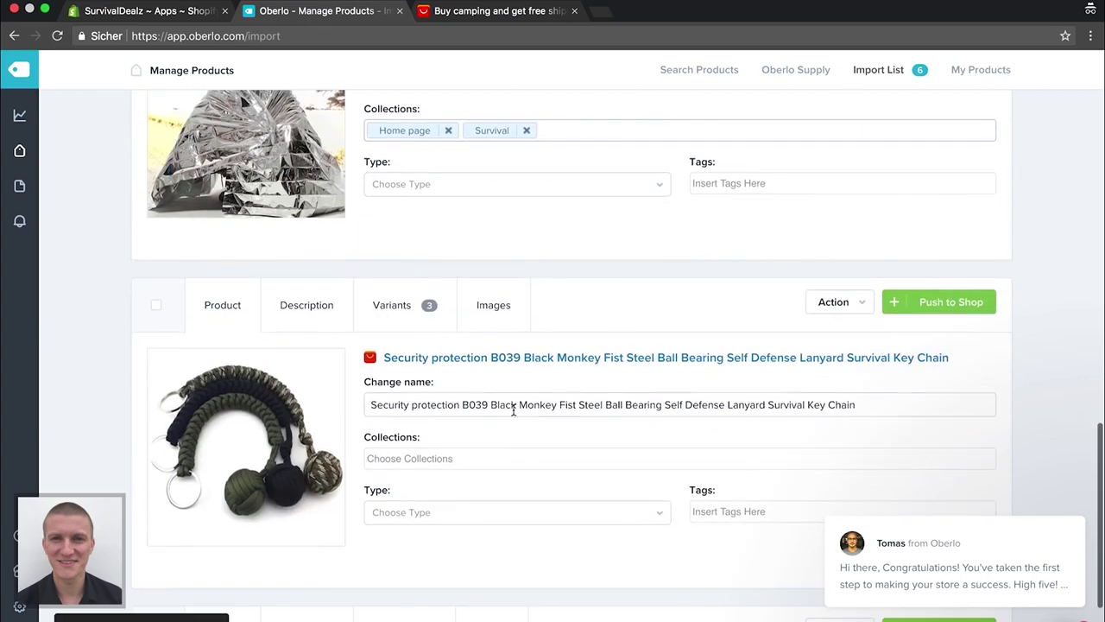
# Replace the key chain's name with the German name 'Strapazierfähige Survival Schlüsselanhänger'
pyautogui.click(445, 394)
pyautogui.press('super+a')
pyautogui.press('BackSpace')
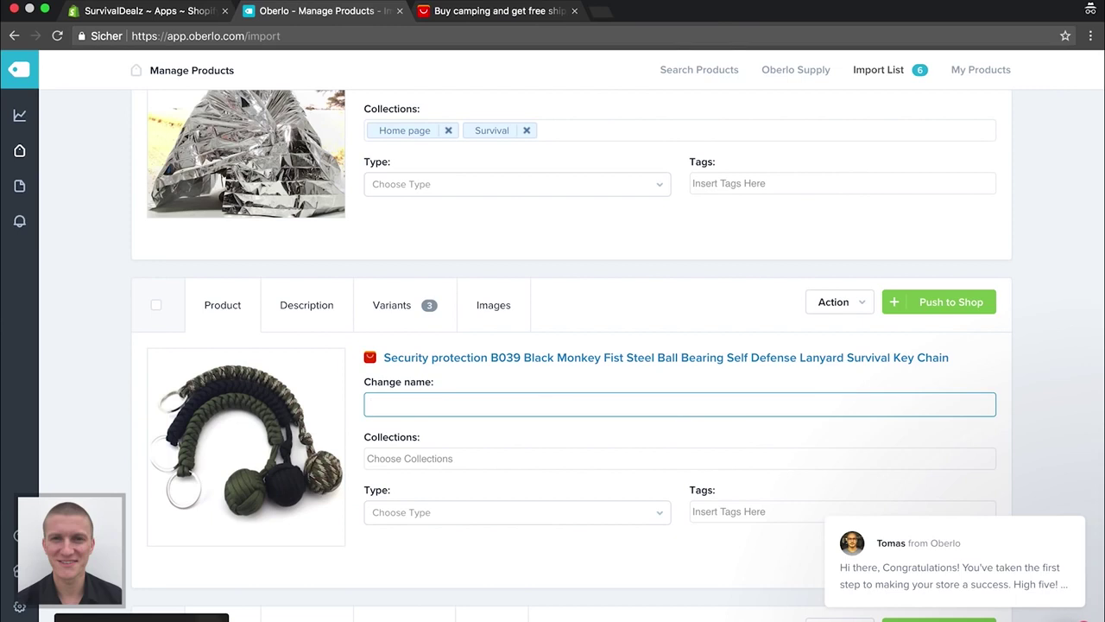
pyautogui.write('Survival')
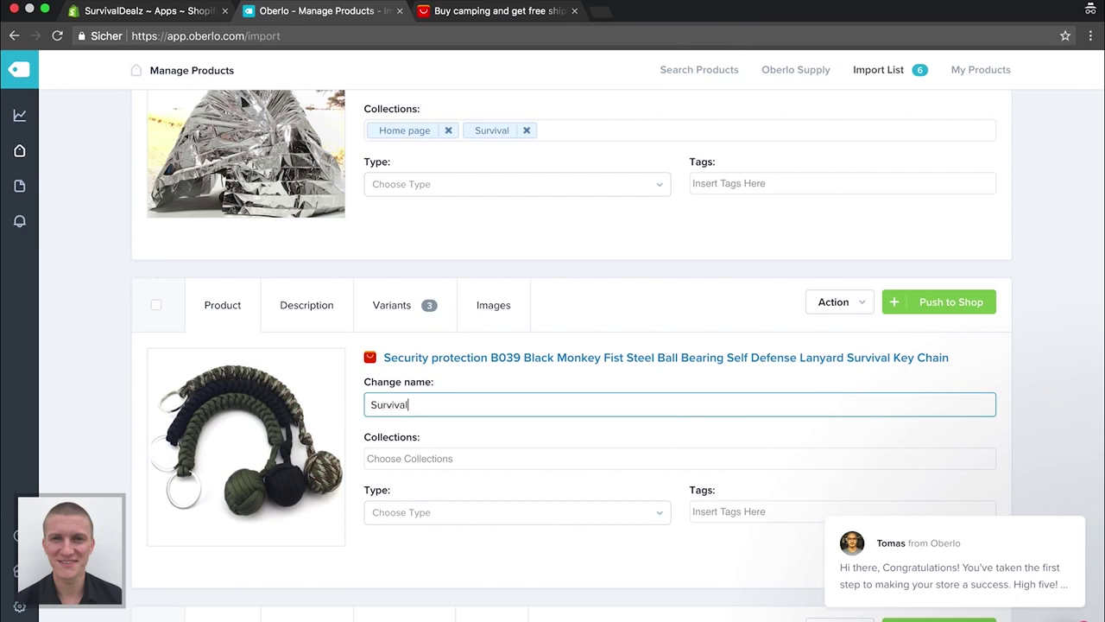
pyautogui.write(' Schlüssel')
pyautogui.write('bände')
pyautogui.write('lanhänger')
pyautogui.write('Strapa')
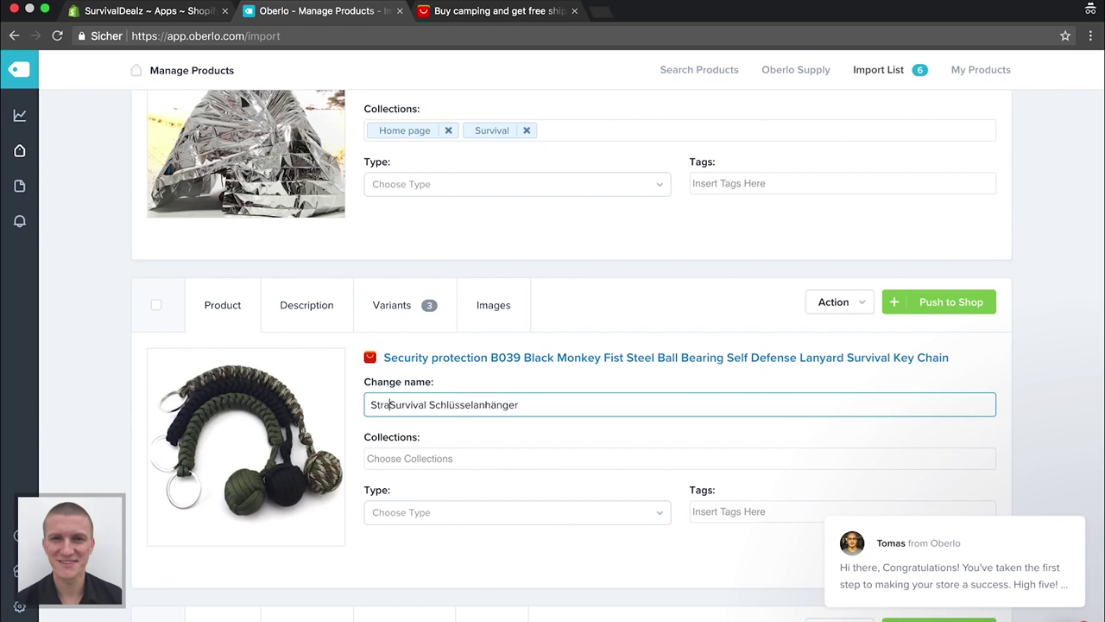
pyautogui.write('zierfähige')
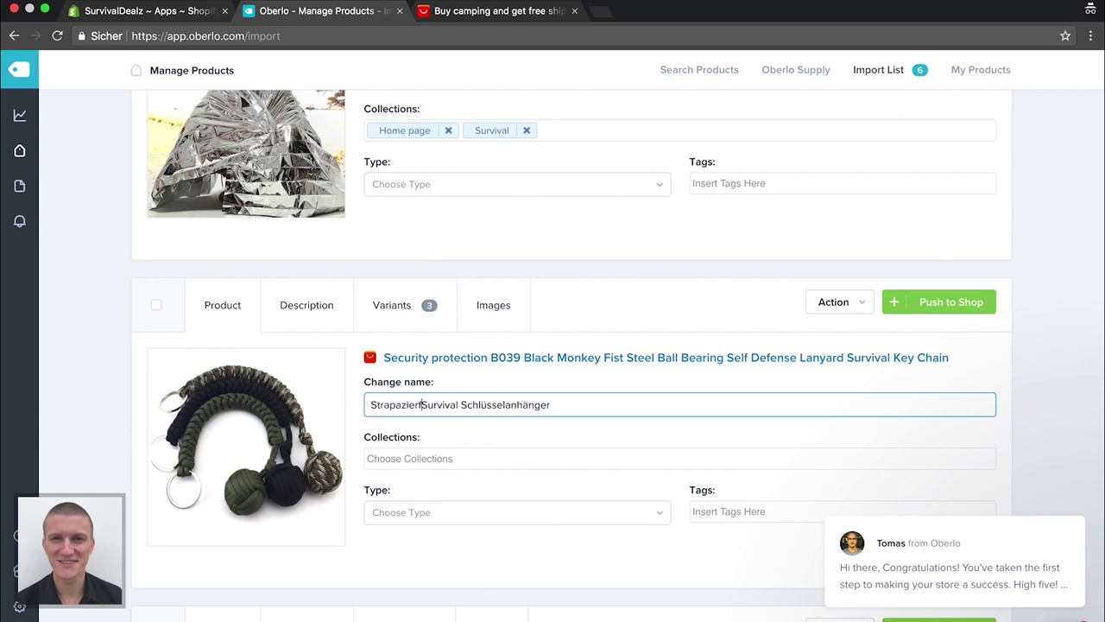
# Assign the key chain to the Home page and Outdoor collections
pyautogui.scroll(-5, 496, 434)
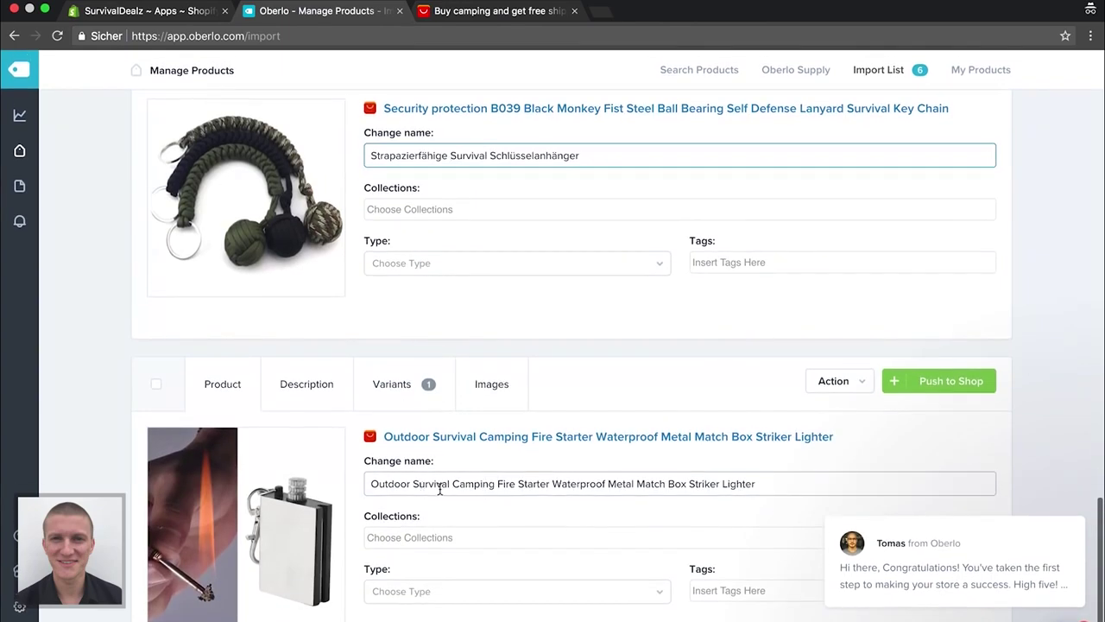
pyautogui.click(476, 207)
pyautogui.click(446, 233)
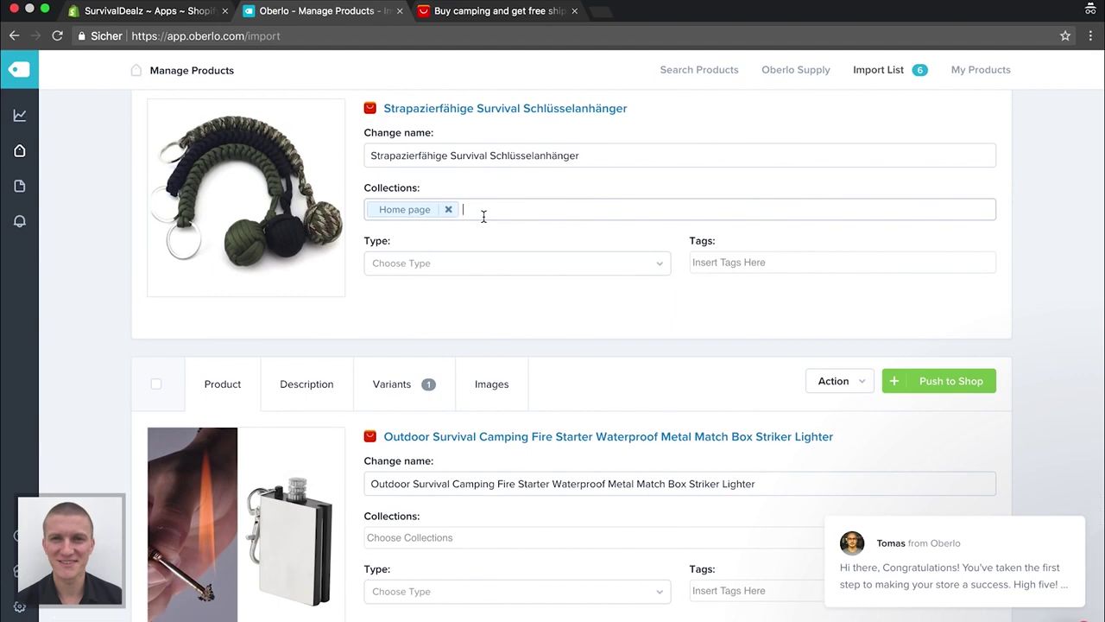
pyautogui.write('Out')
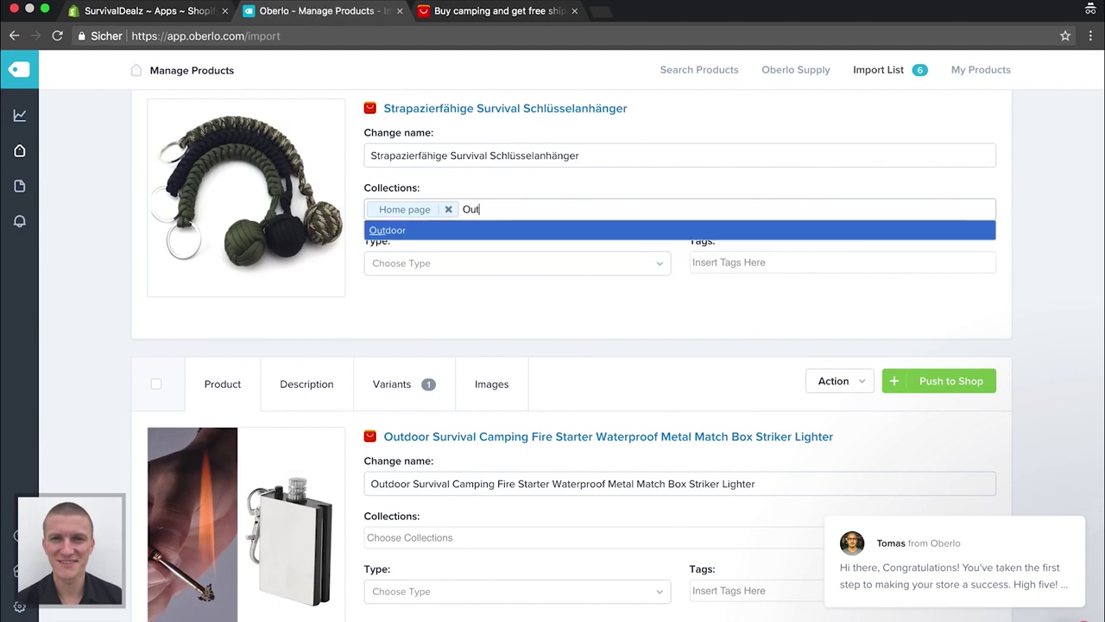
pyautogui.click(480, 231)
pyautogui.scroll(-1, 459, 325)
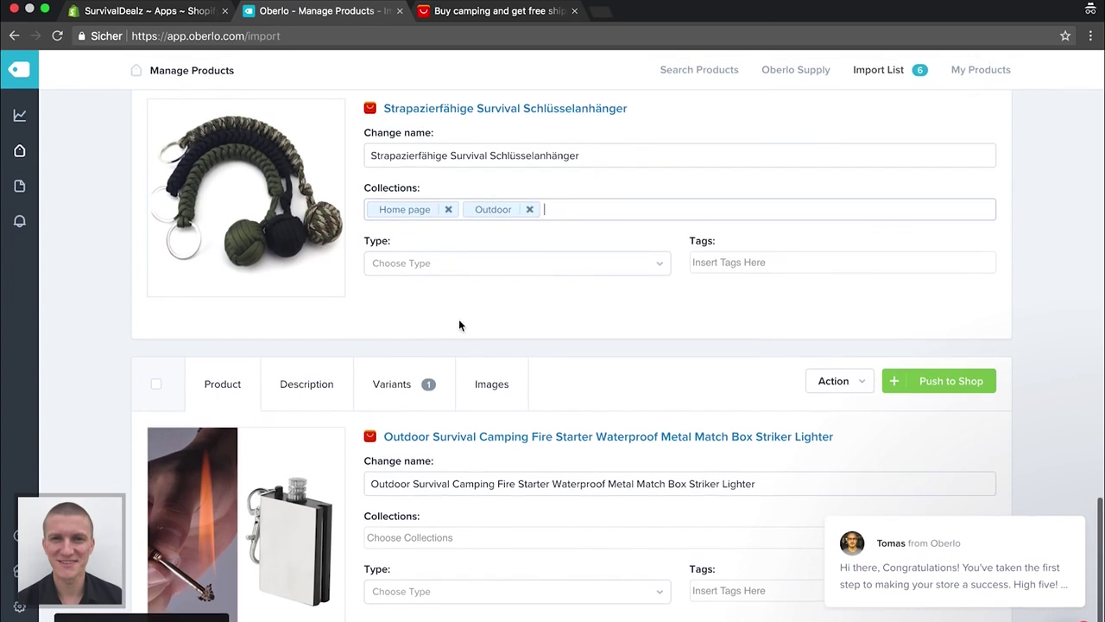
# Rename the fire starter to 'Feuerstarter-Schlüsselanhänger' and add it to the Outdoor and Home page collections
pyautogui.click(504, 476)
pyautogui.press('super+a')
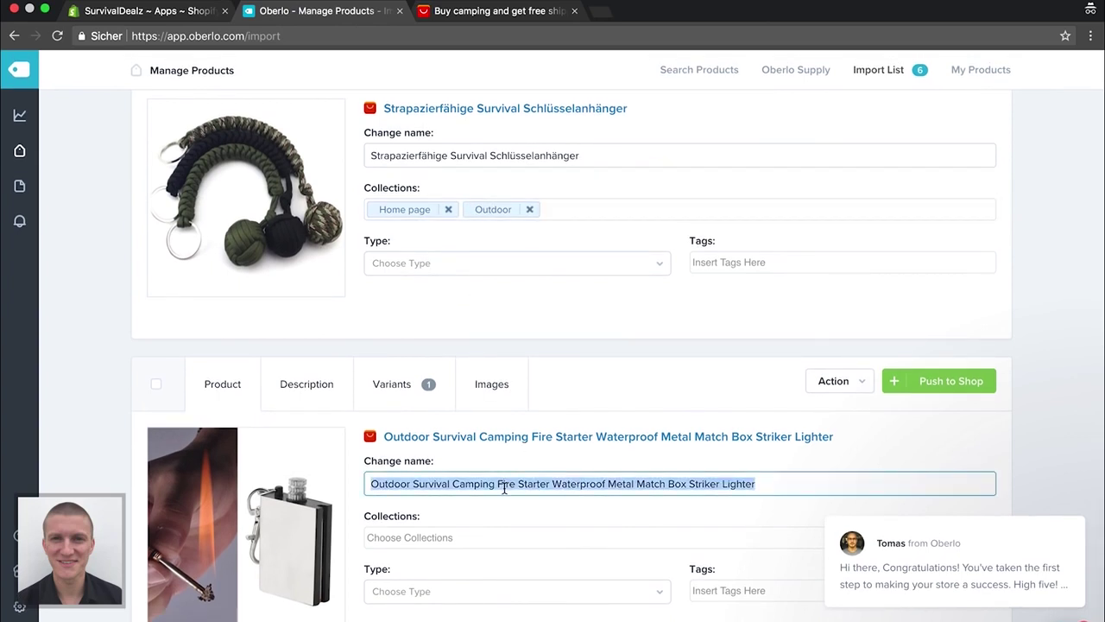
pyautogui.press('BackSpace')
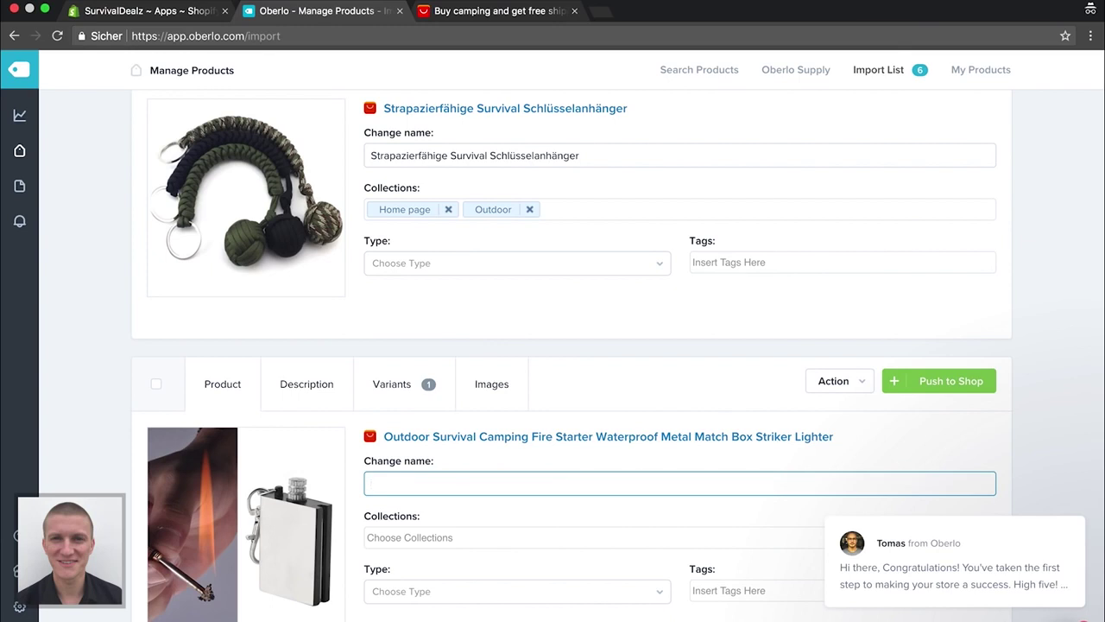
pyautogui.write('Feuerstarter-Schlüsselan')
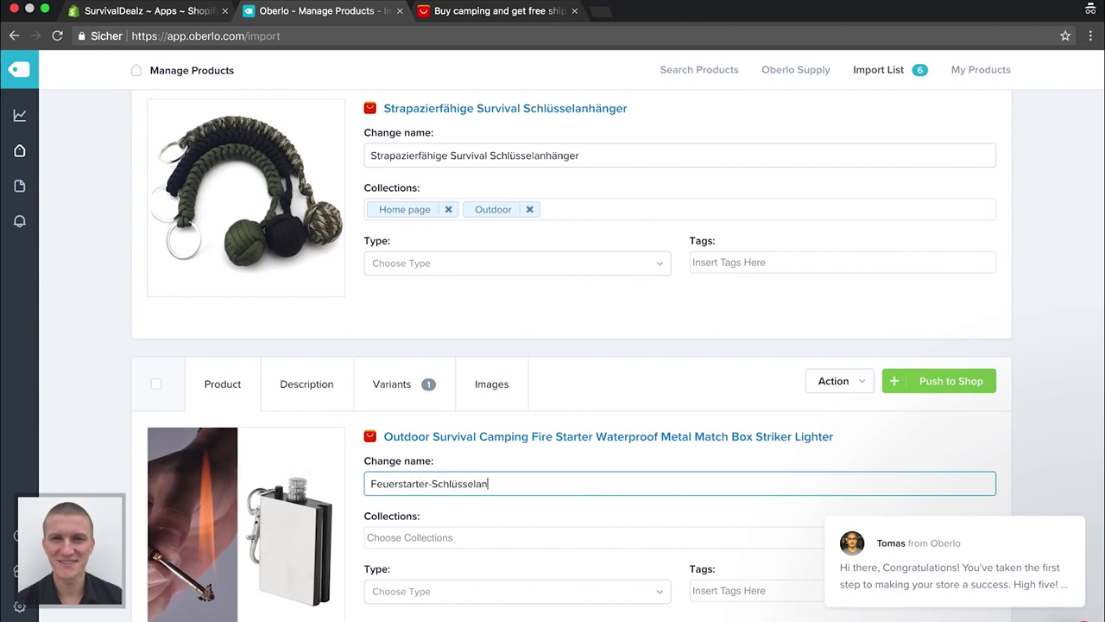
pyautogui.write('hänger')
pyautogui.click(499, 538)
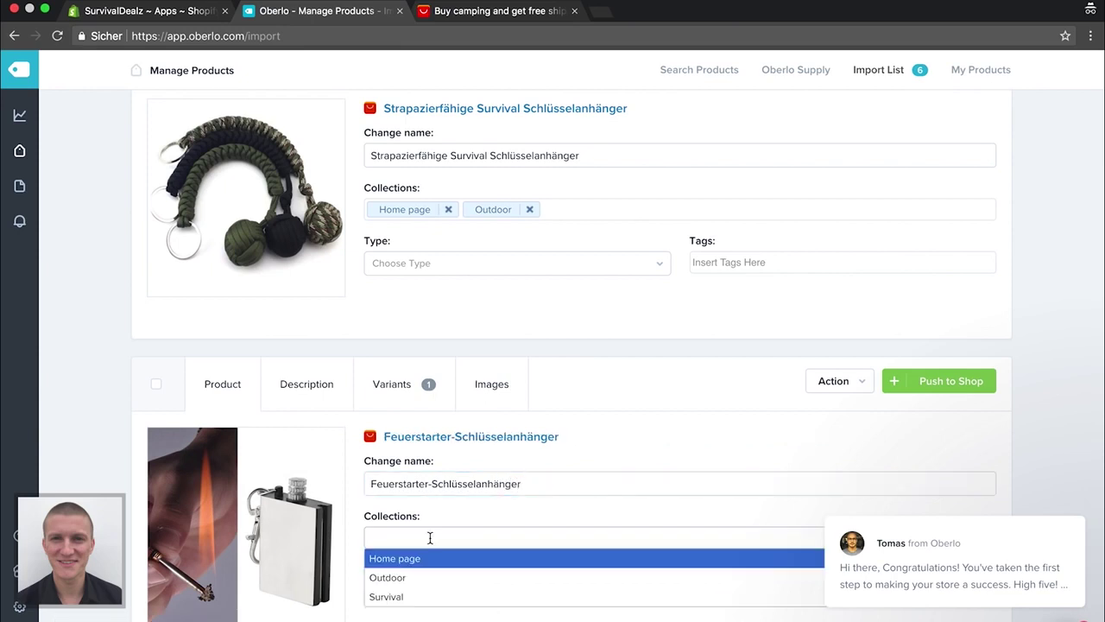
pyautogui.click(414, 576)
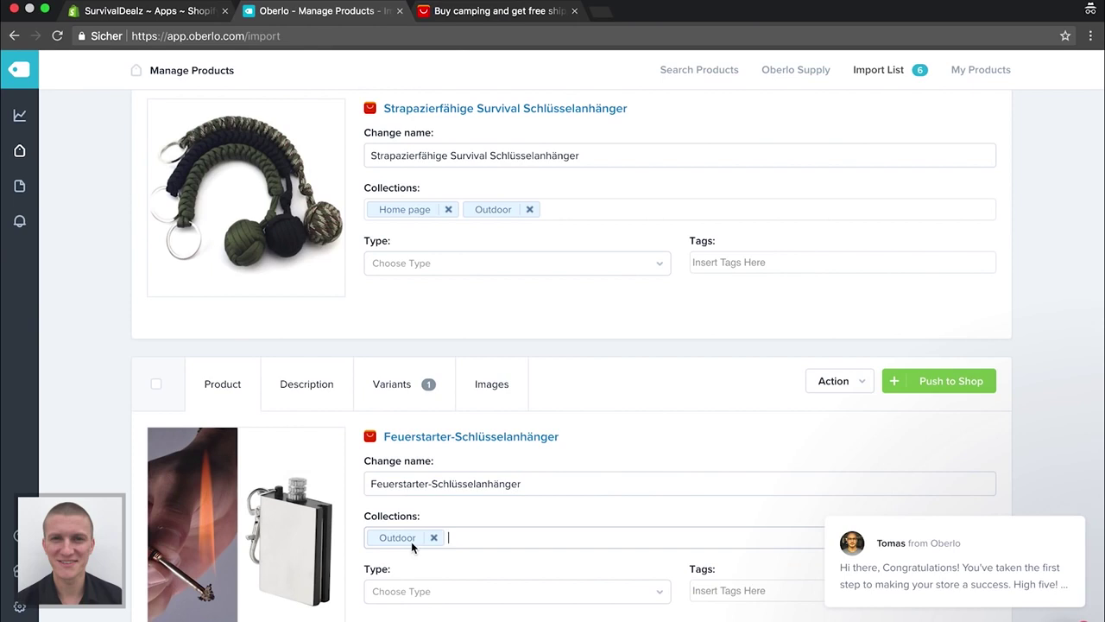
pyautogui.write('H')
pyautogui.click(453, 559)
# Replace Outdoor with Survival in the key chain's collections and return to the list top
pyautogui.click(534, 214)
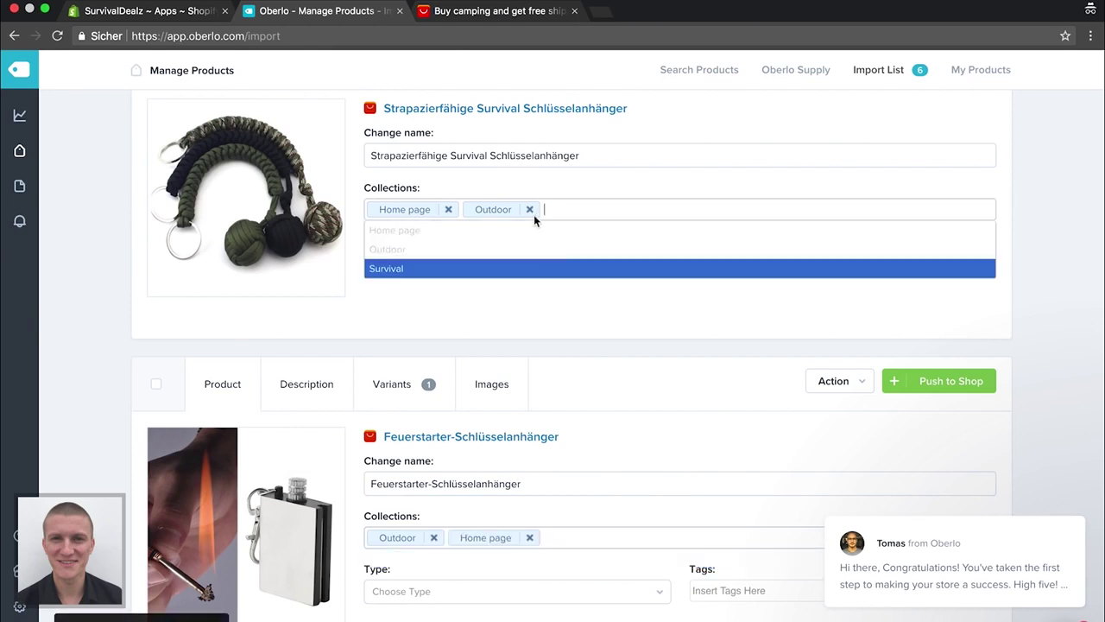
pyautogui.click(531, 210)
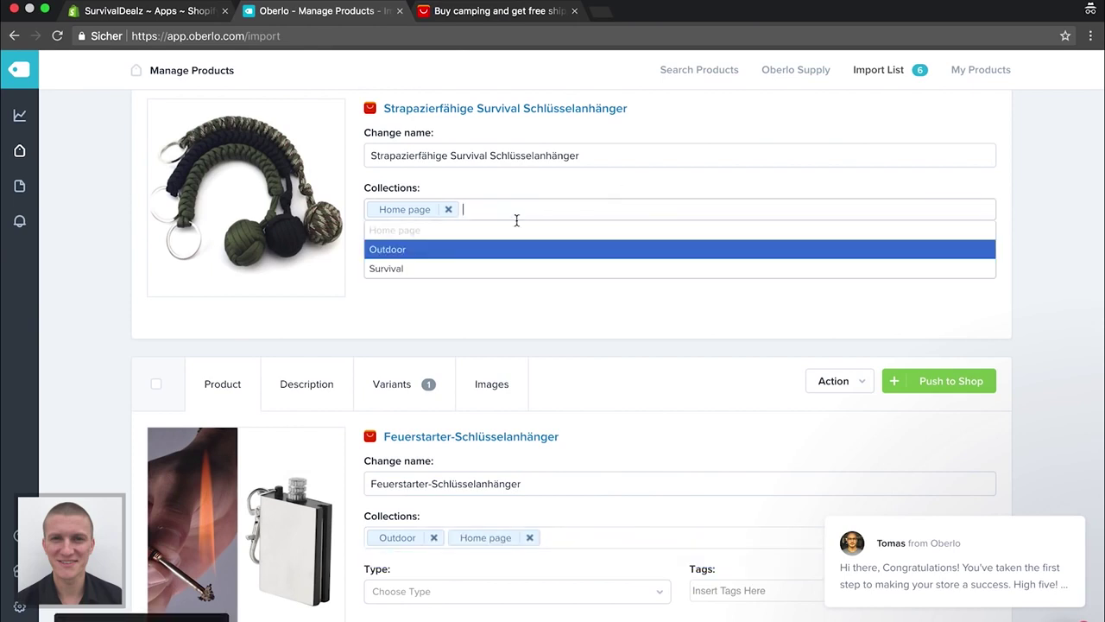
pyautogui.click(478, 268)
pyautogui.scroll(-1, 87, 306)
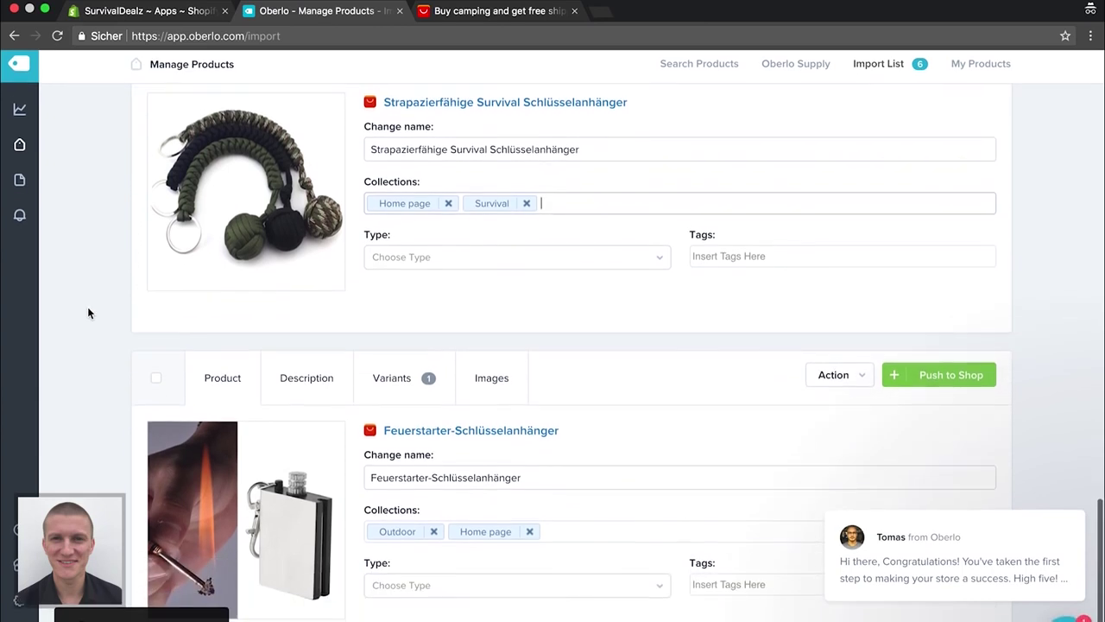
pyautogui.scroll(1, 240, 277)
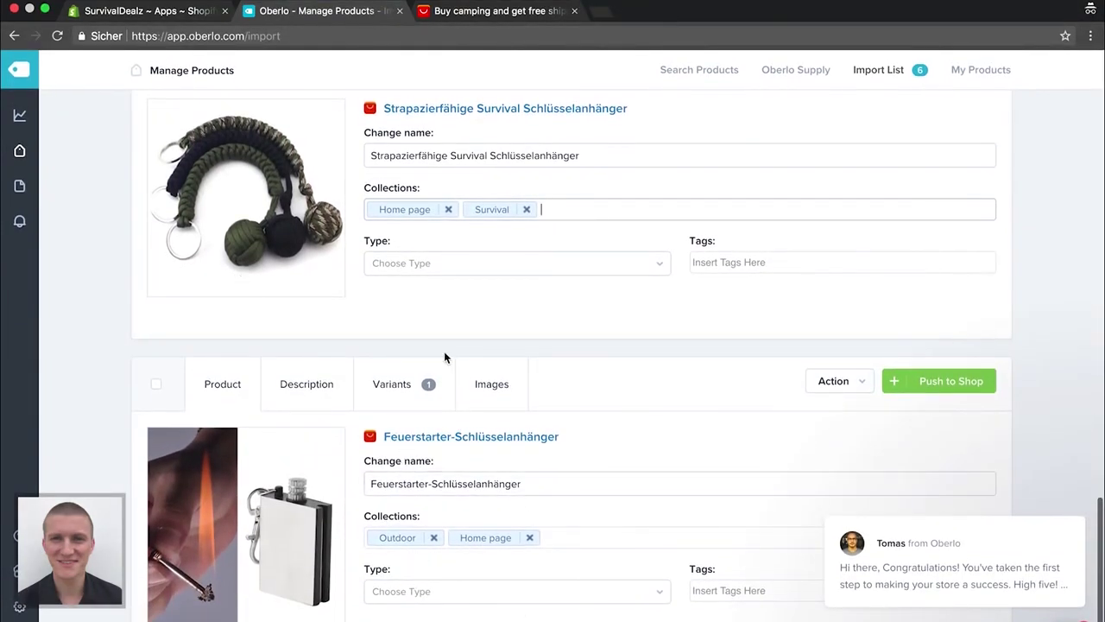
pyautogui.scroll(1, 445, 357)
pyautogui.scroll(5, 445, 357)
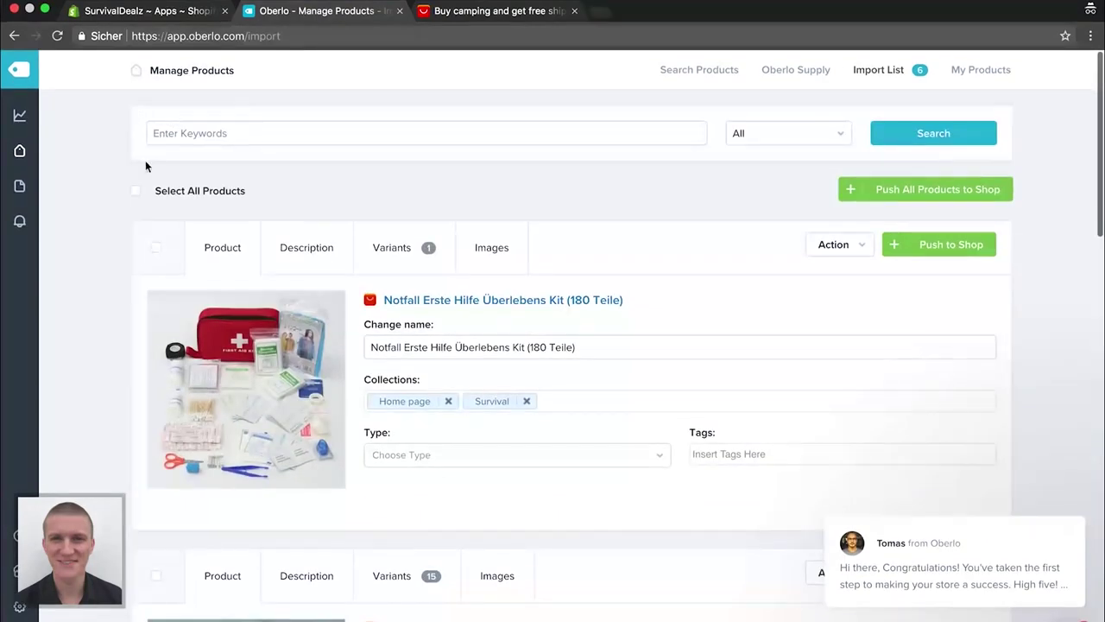
# Select all six imported products and push them to the store
pyautogui.click(135, 192)
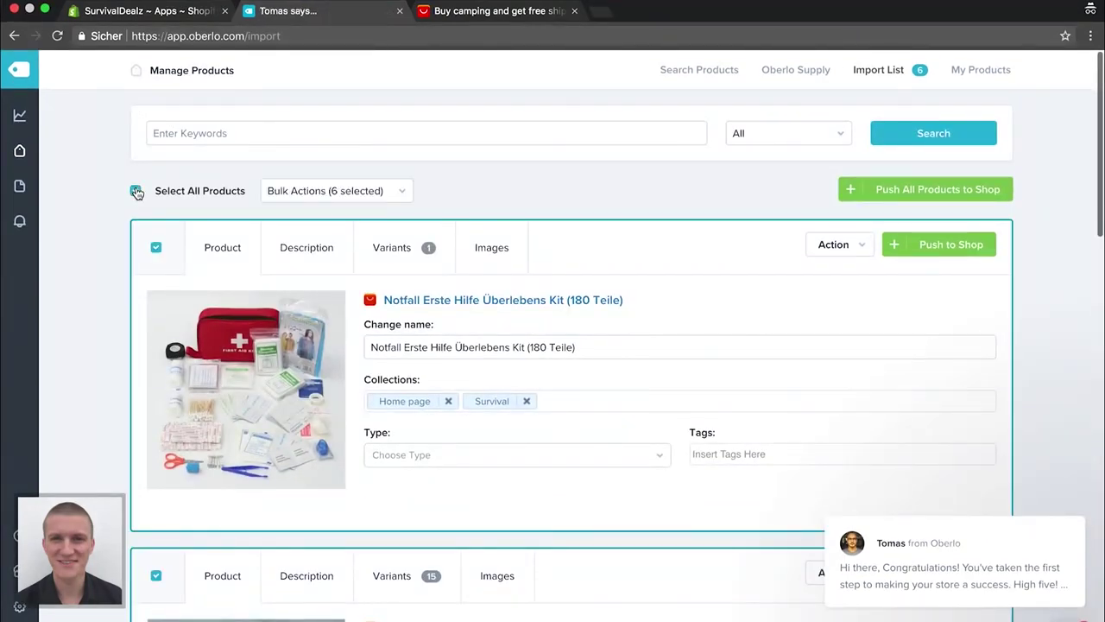
pyautogui.click(925, 192)
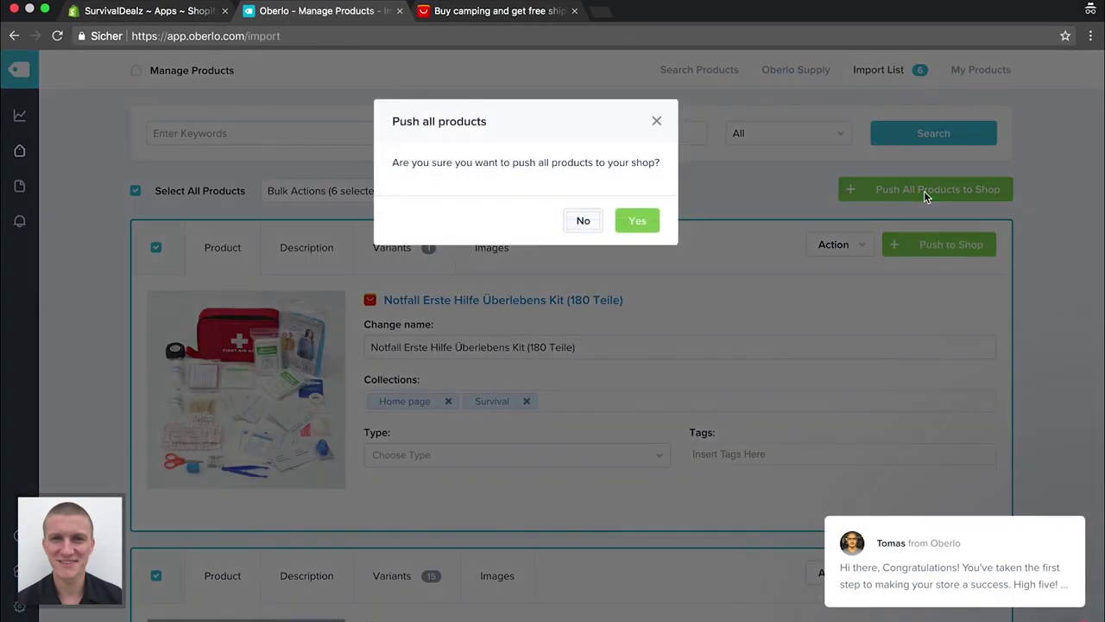
pyautogui.click(638, 221)
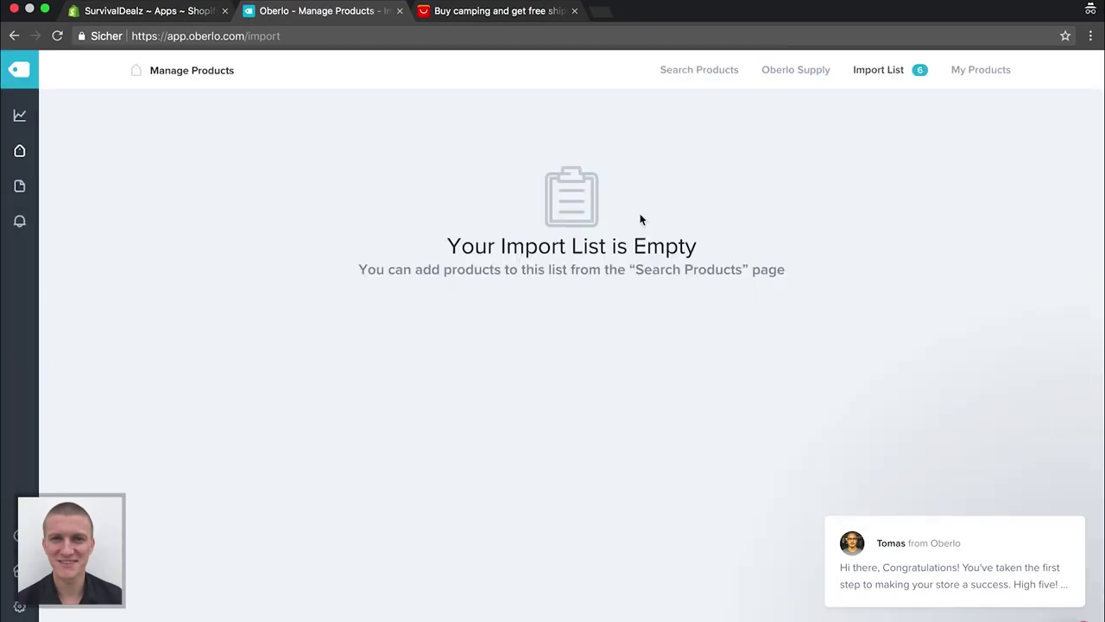
# Close the AliExpress and Oberlo tabs, leaving Shopify's Apps page
pyautogui.click(536, 19)
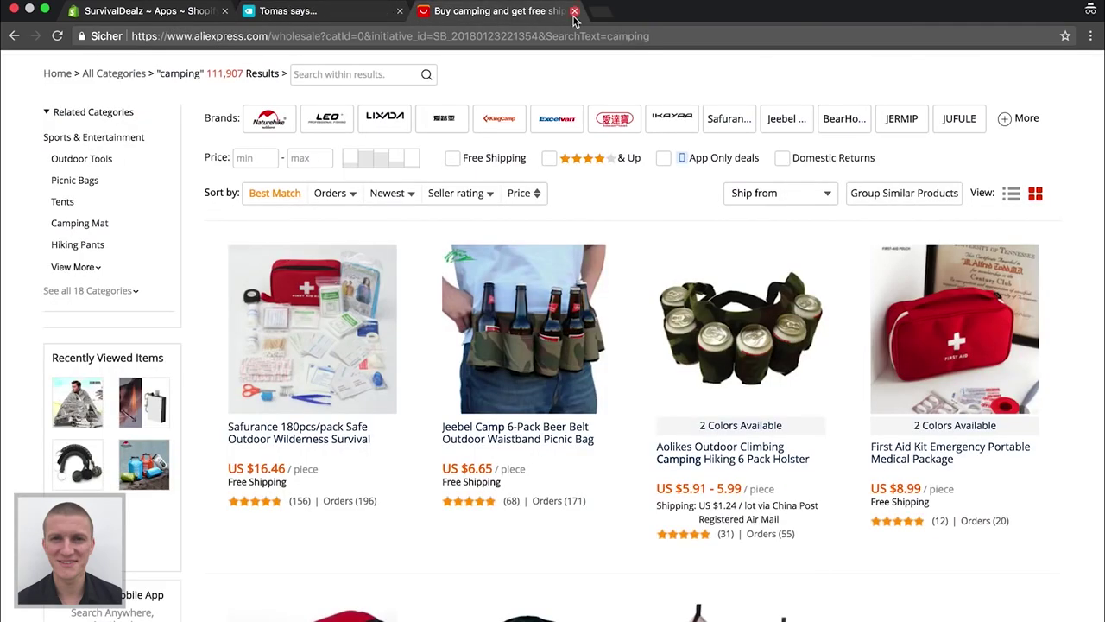
pyautogui.click(574, 12)
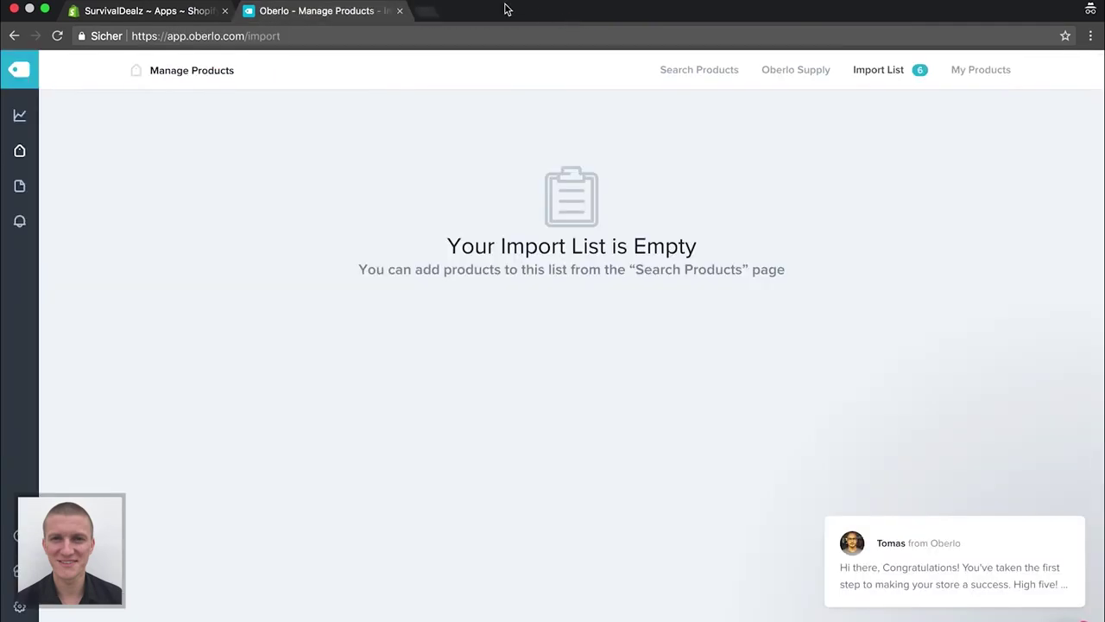
pyautogui.click(400, 12)
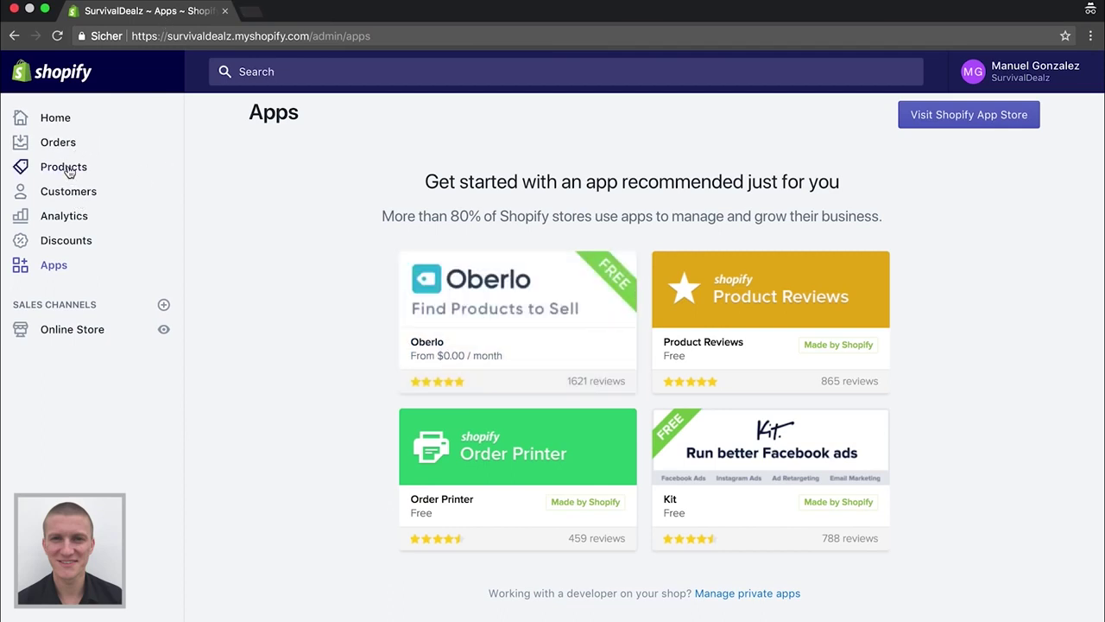
# Open each of the six imported products in its own tab, then go to Collections
pyautogui.click(70, 172)
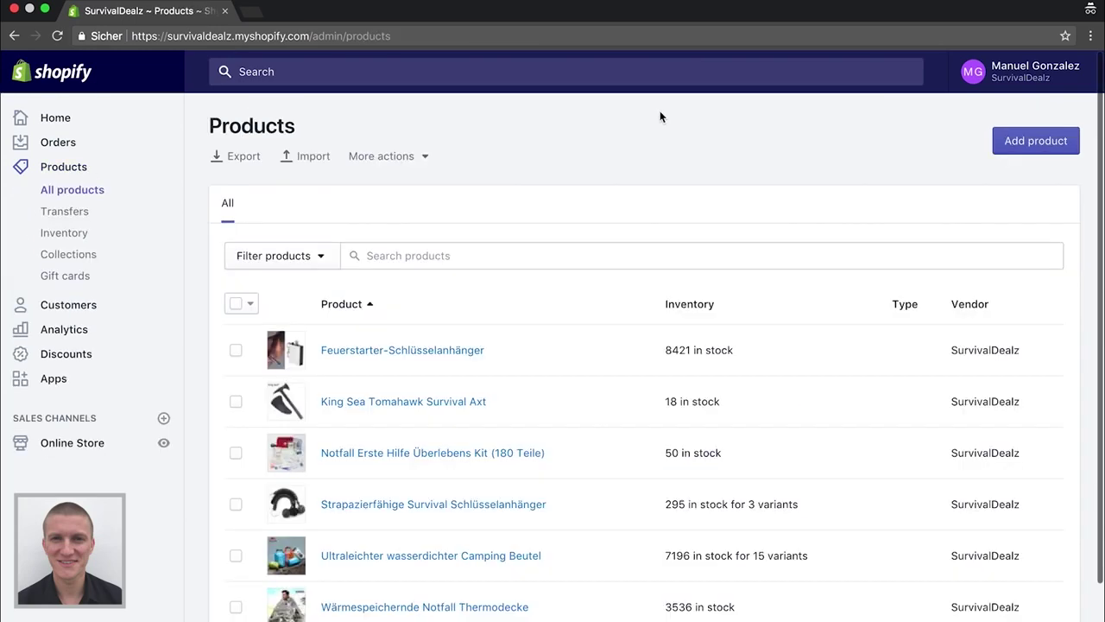
pyautogui.scroll(-3, 626, 267)
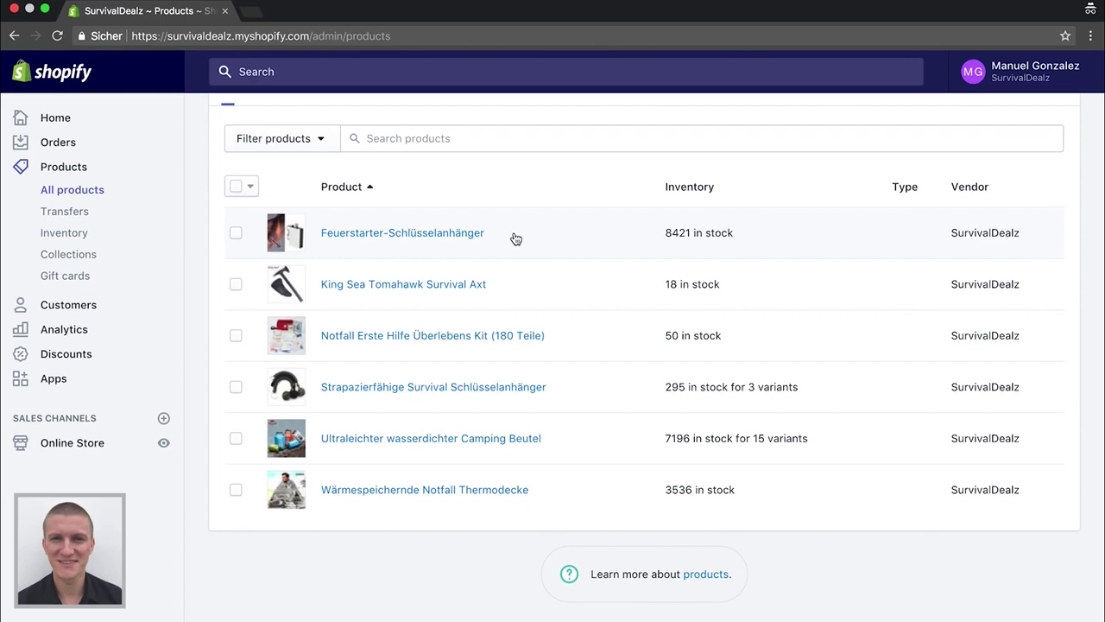
pyautogui.scroll(1, 475, 328)
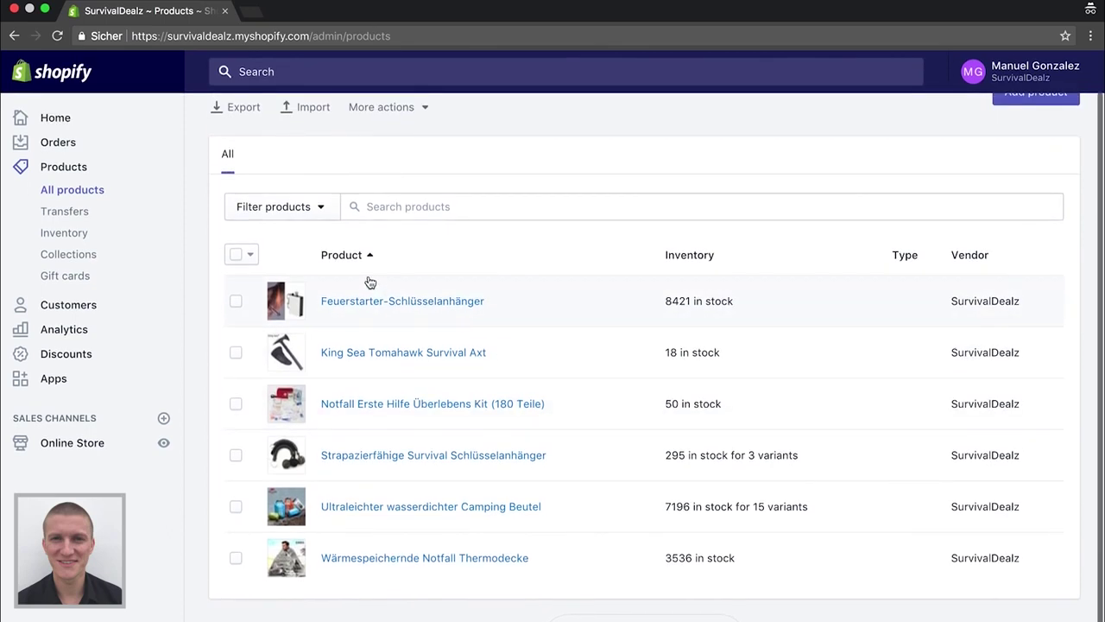
pyautogui.scroll(-2, 369, 283)
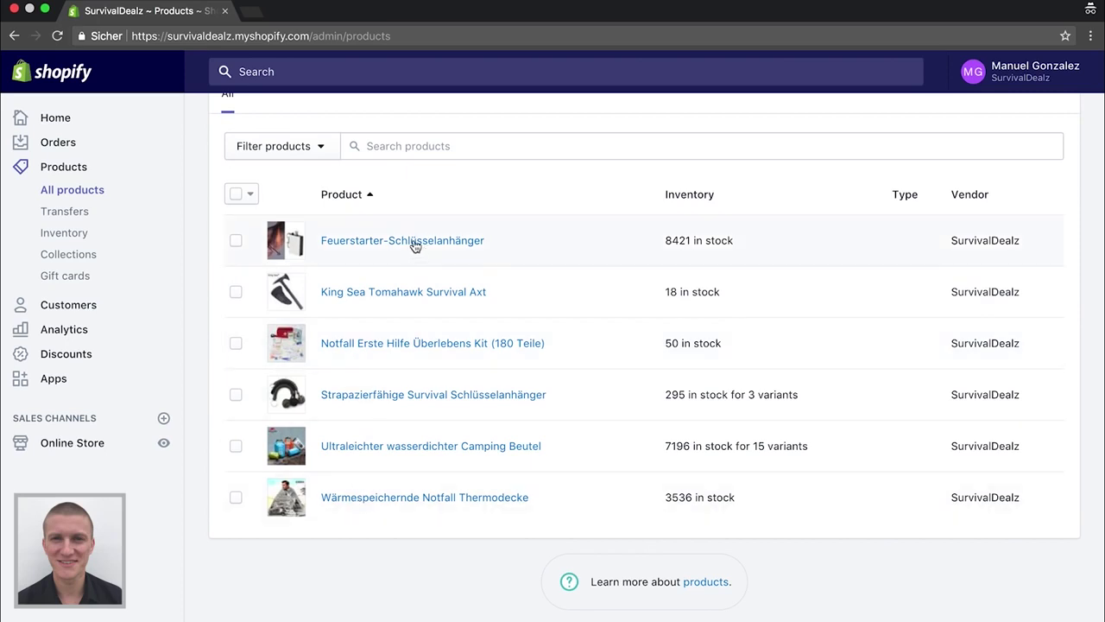
pyautogui.keyDown('super'); pyautogui.click(412, 508); pyautogui.keyUp('super')
pyautogui.keyDown('super'); pyautogui.click(415, 447); pyautogui.keyUp('super')
pyautogui.keyDown('super'); pyautogui.click(402, 394); pyautogui.keyUp('super')
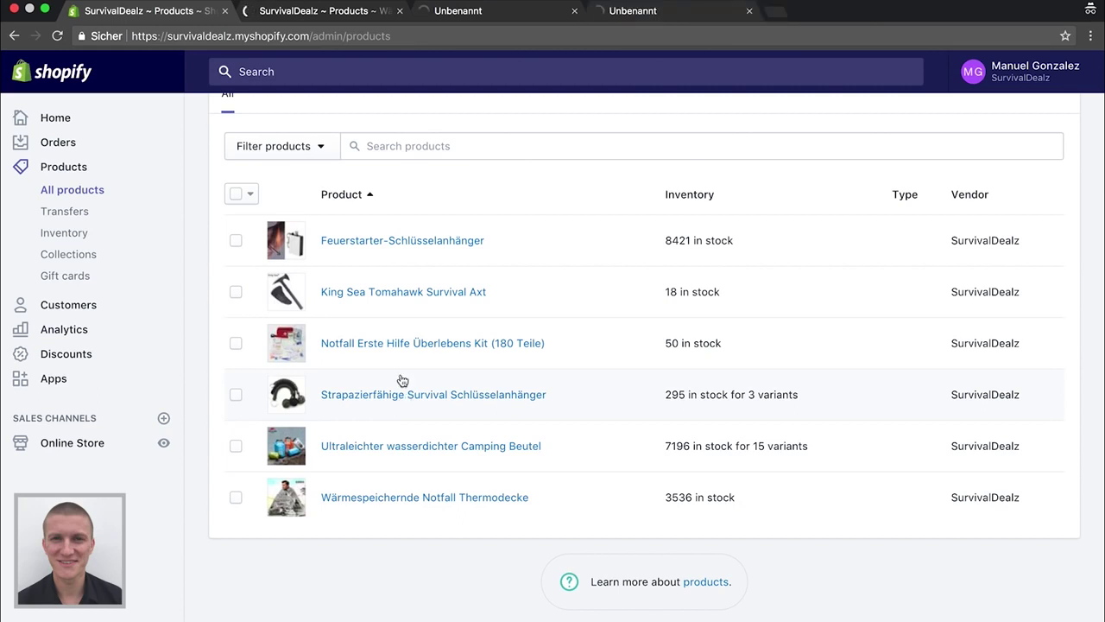
pyautogui.keyDown('super'); pyautogui.click(397, 346); pyautogui.keyUp('super')
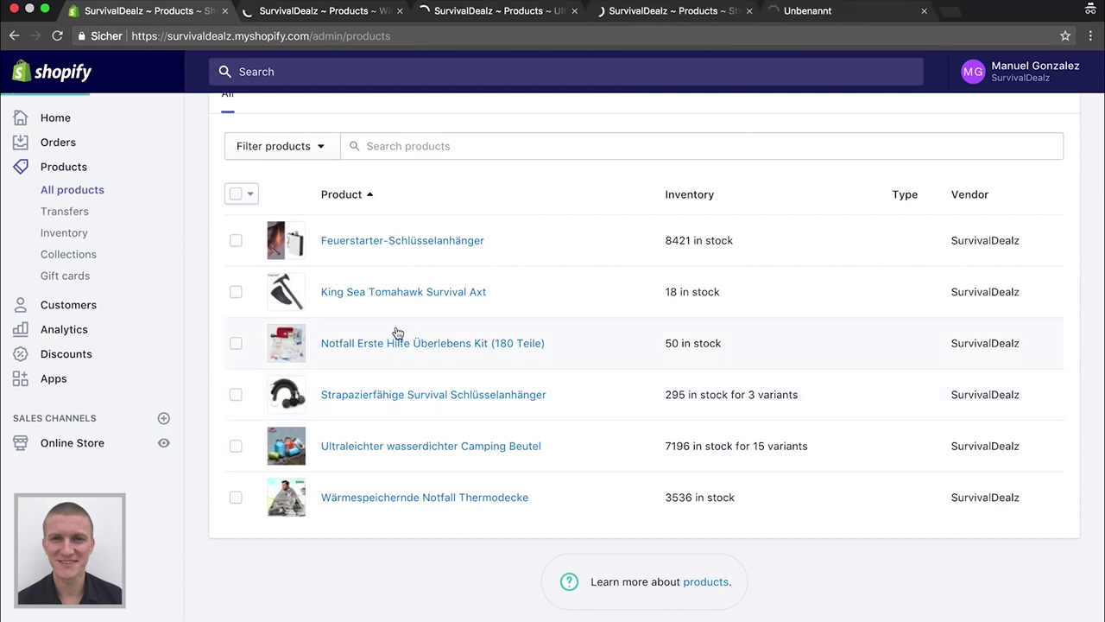
pyautogui.keyDown('super'); pyautogui.click(393, 294); pyautogui.keyUp('super')
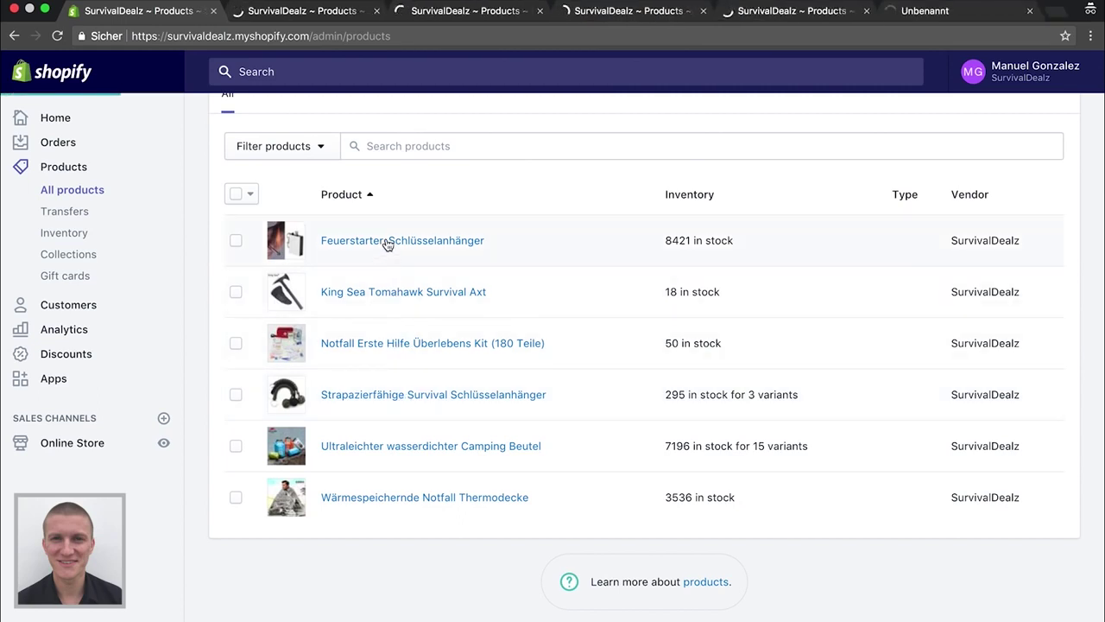
pyautogui.keyDown('super'); pyautogui.click(387, 241); pyautogui.keyUp('super')
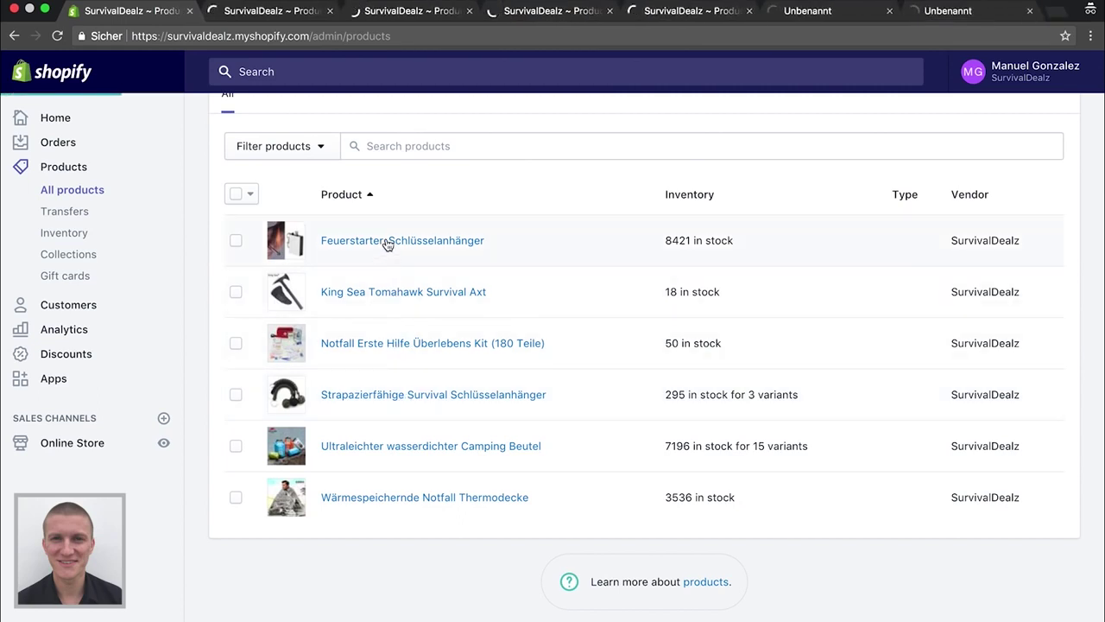
pyautogui.click(84, 256)
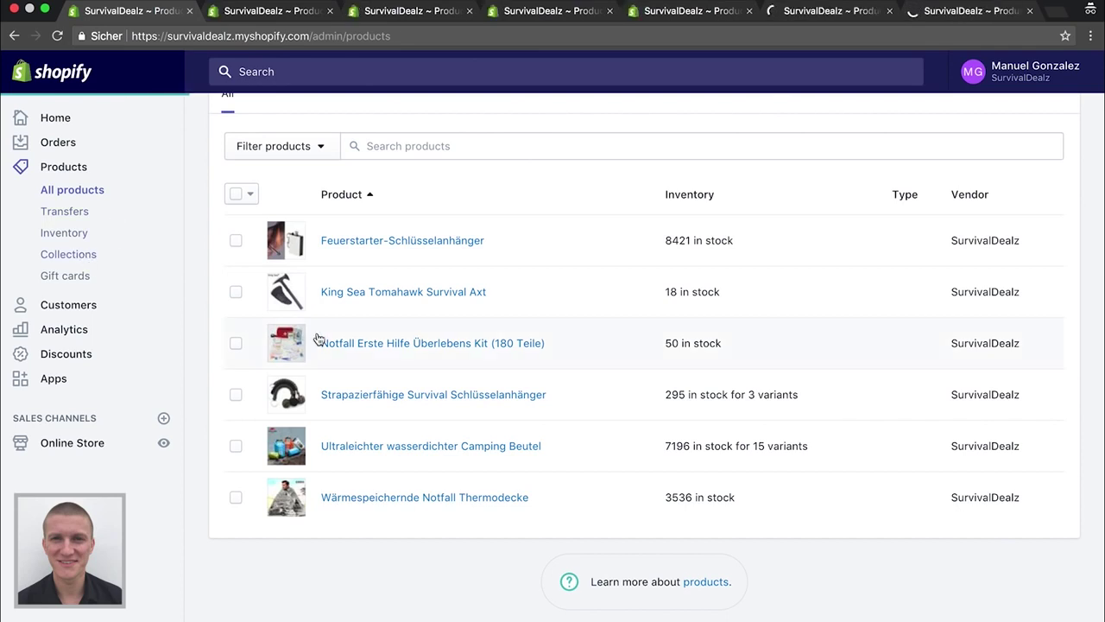
pyautogui.click(344, 352)
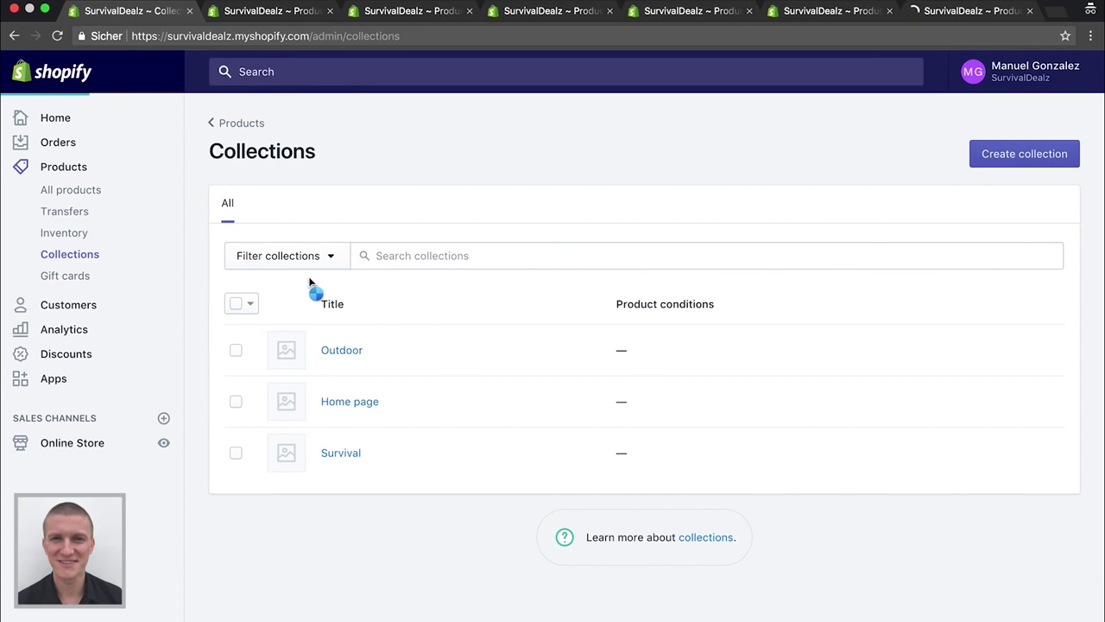
# On the Feuerstarter-Schlüsselanhänger product page, delete the entire existing description
pyautogui.click(962, 11)
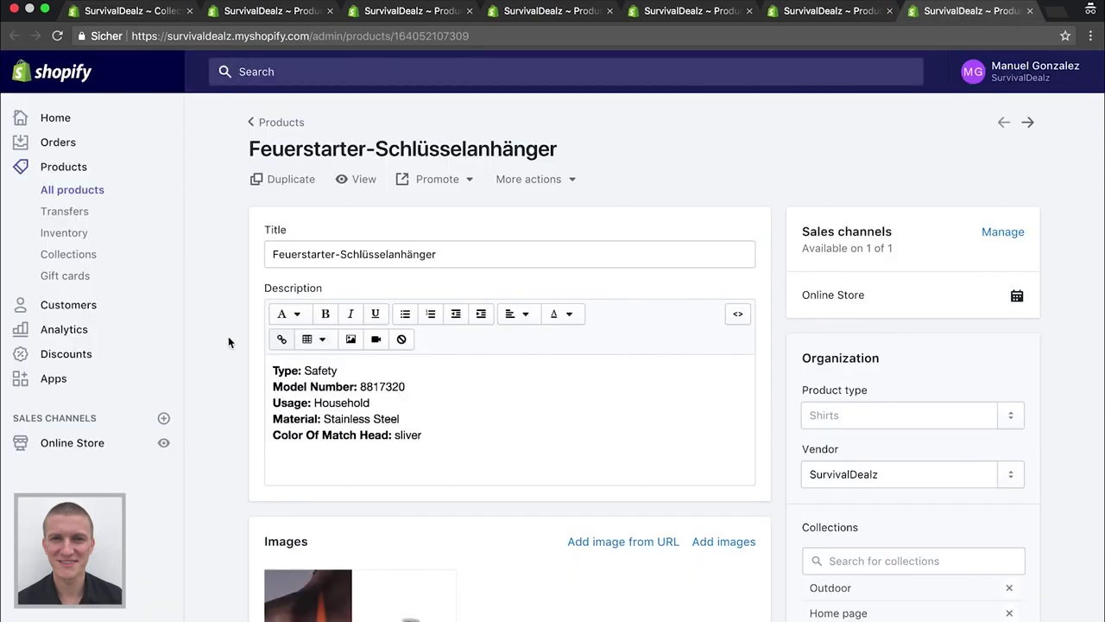
pyautogui.scroll(-10, 355, 405)
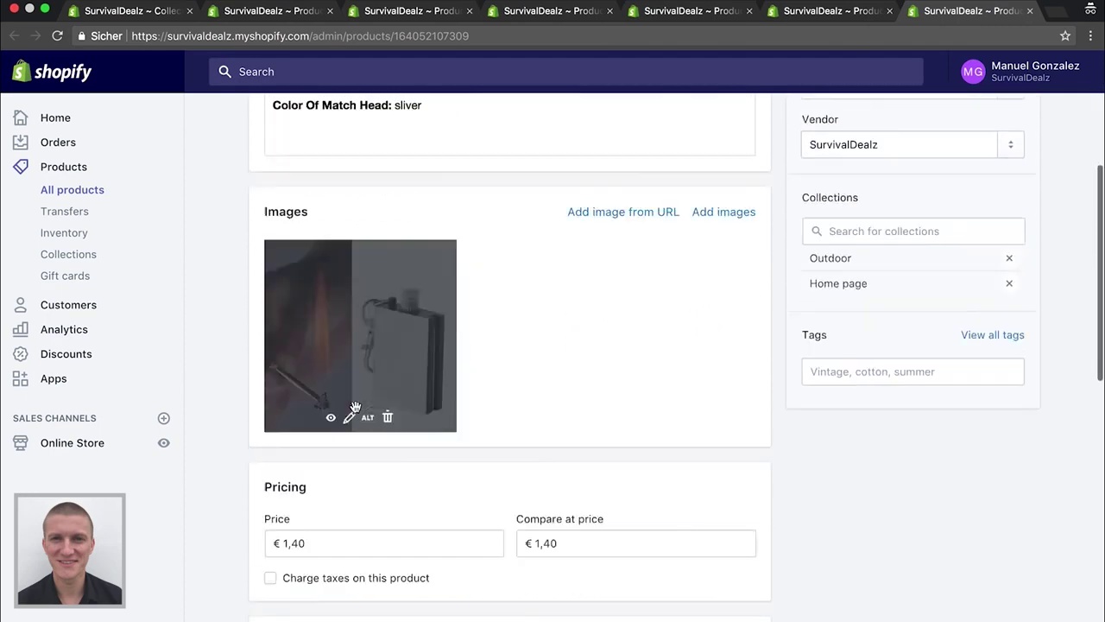
pyautogui.scroll(10, 355, 405)
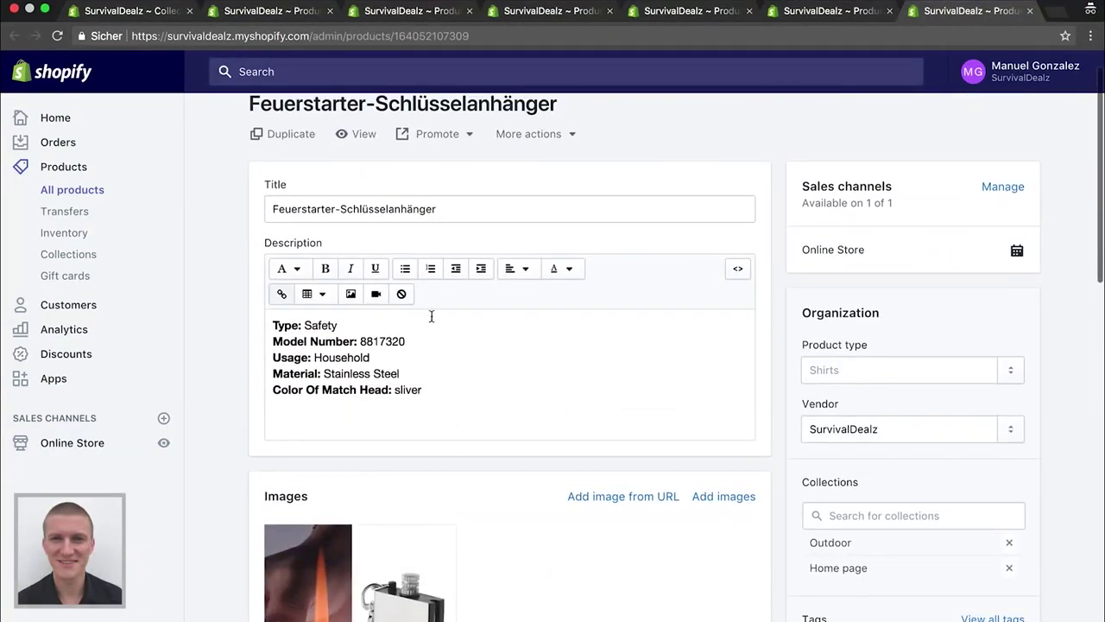
pyautogui.click(441, 357)
pyautogui.press('super+a')
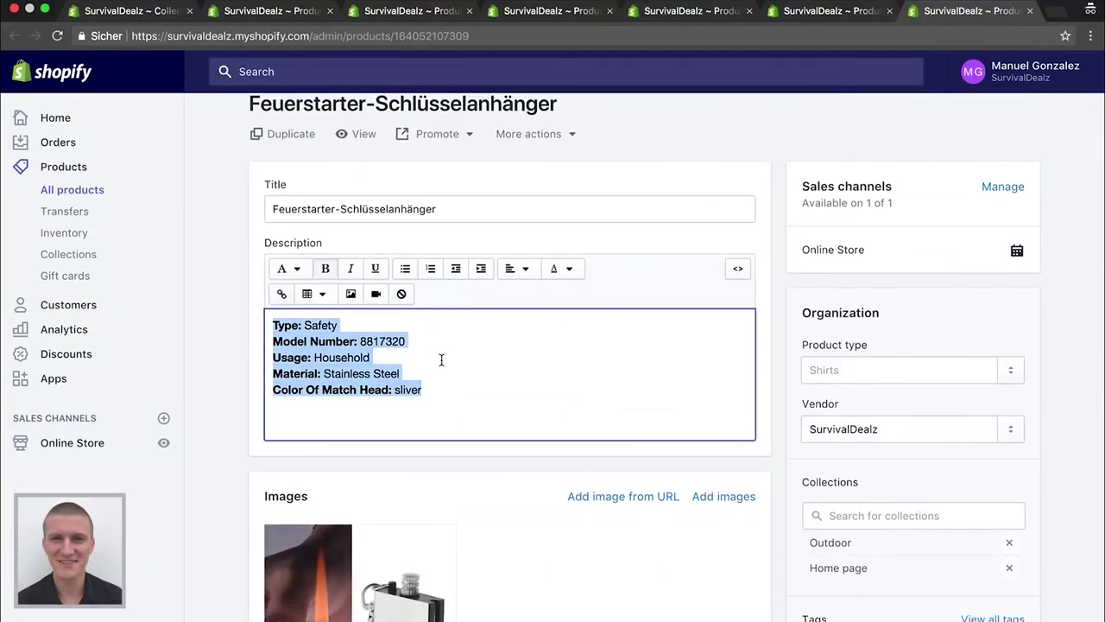
pyautogui.press('BackSpace')
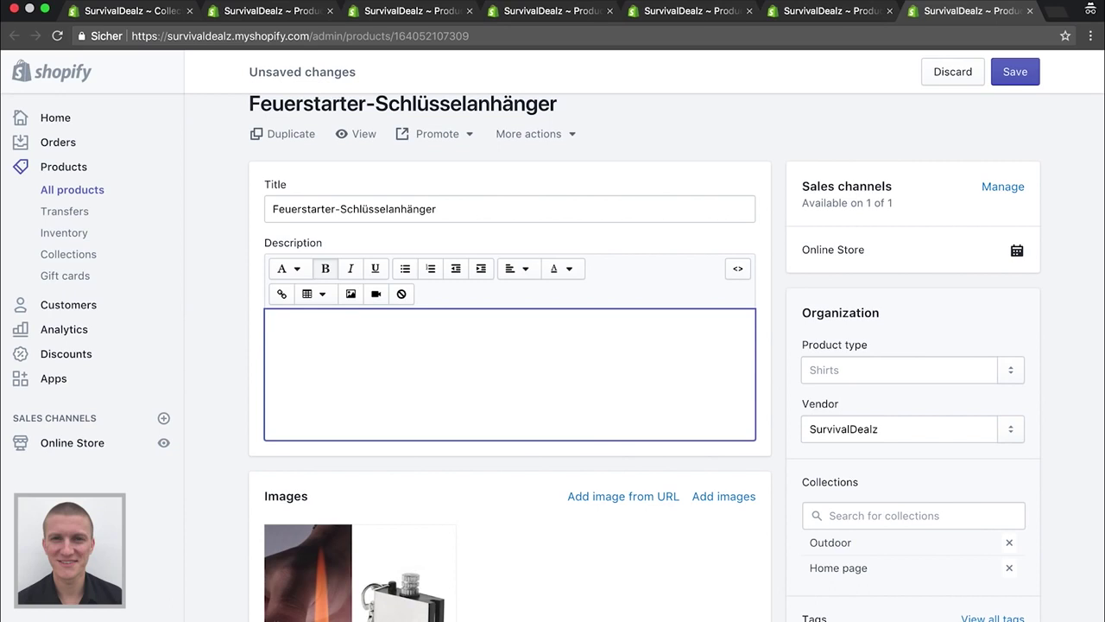
# Write 'Feuer machen - immer und überall!' followed by the sentence ending 'der Menschheit in deiner Hosentaschen.'
pyautogui.write('Feuer machen - imme')
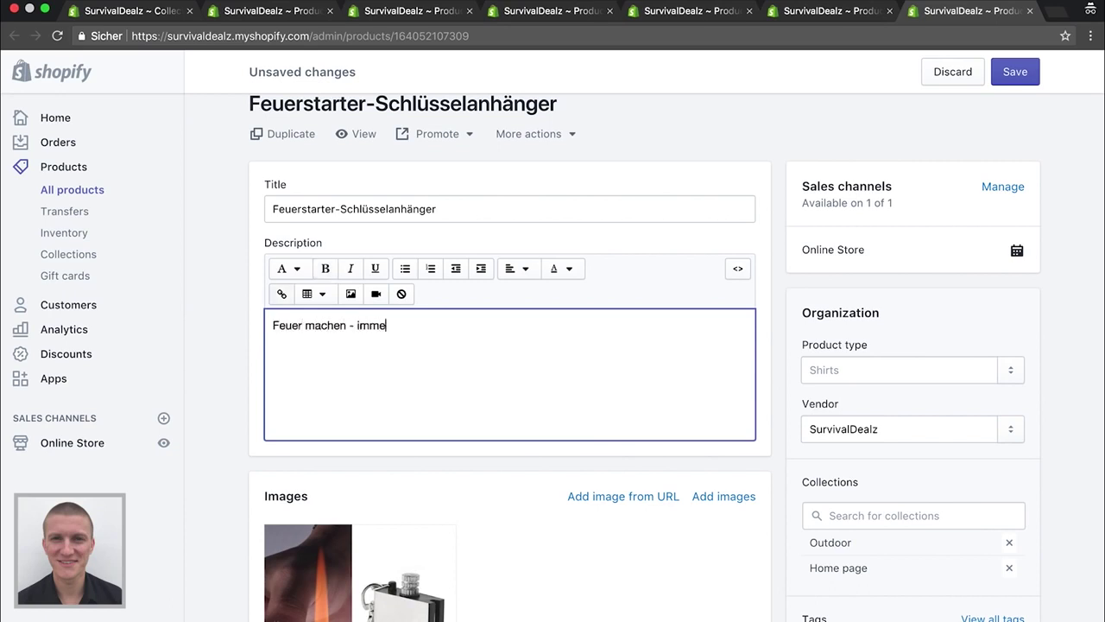
pyautogui.write('r und überall!')
pyautogui.press('Return')
pyautogui.write('Mit diesem Fe')
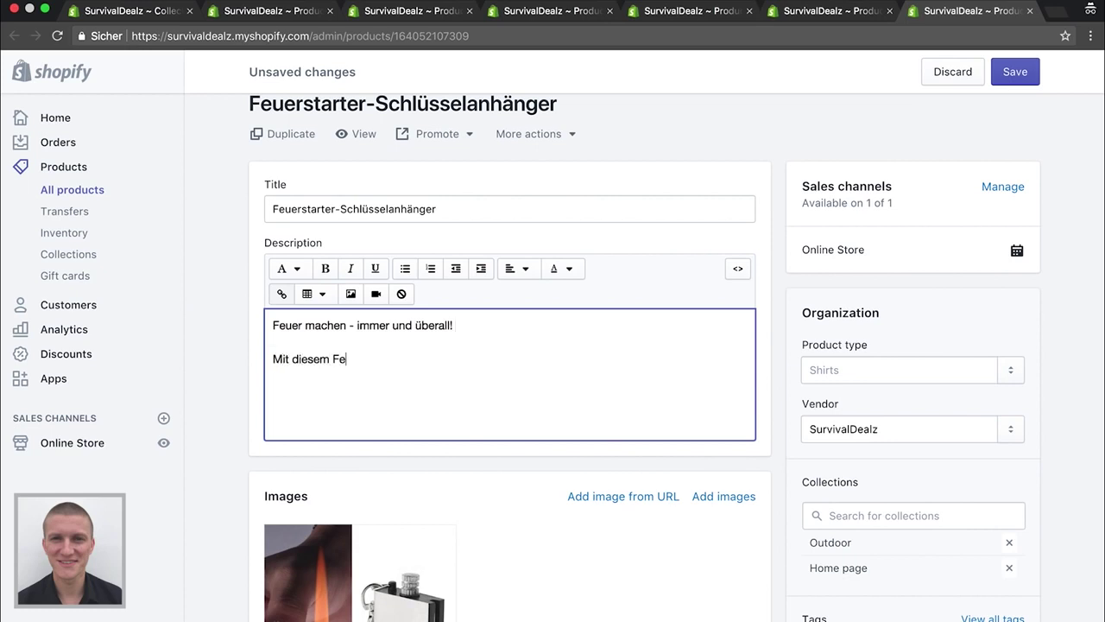
pyautogui.write('uerstarter-Schlüsselanhän')
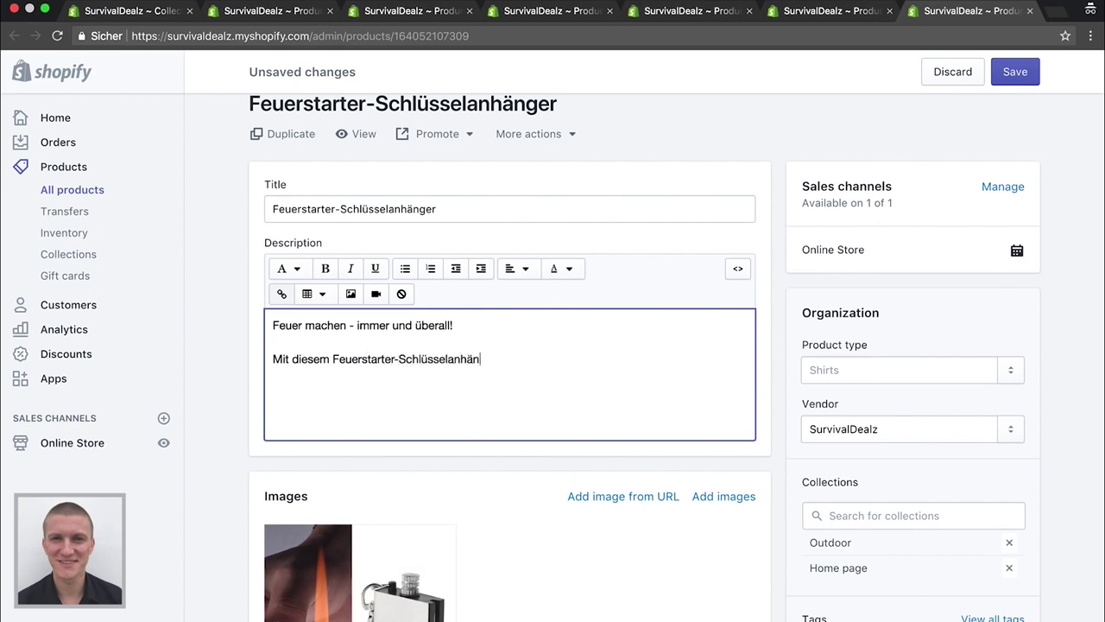
pyautogui.write('ger trägst du eine')
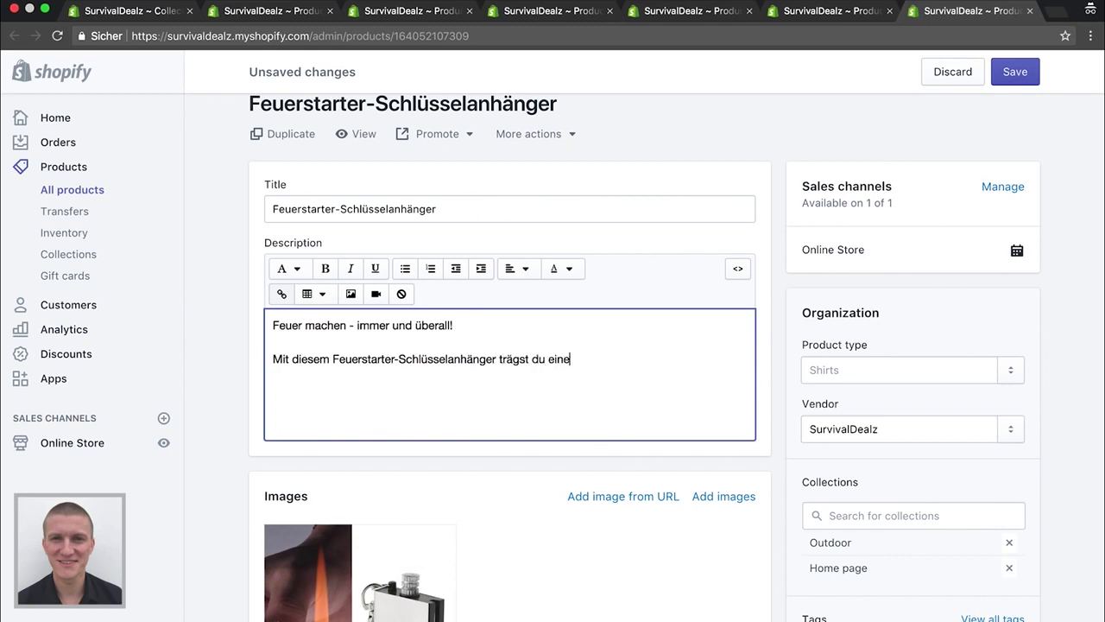
pyautogui.write(' der bedeutendsten')
pyautogui.write(' Erfindu')
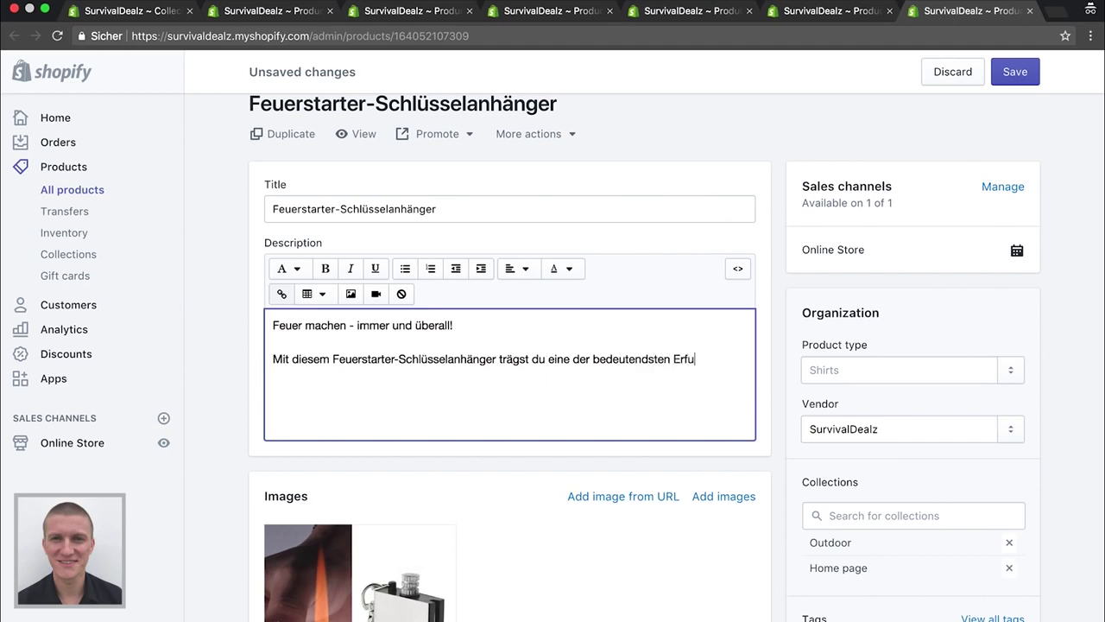
pyautogui.press('BackSpace')
pyautogui.write('indungen der Menschheit i')
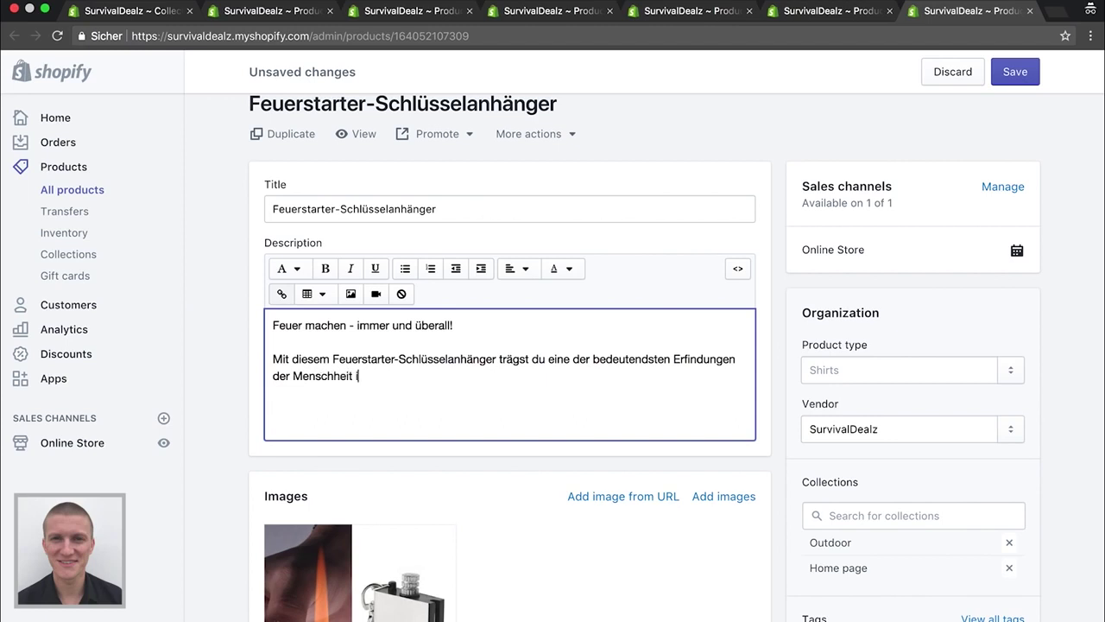
pyautogui.write('mm')
pyautogui.press('BackSpace')
pyautogui.press('BackSpace')
pyautogui.write('n deiner Hosentasche')
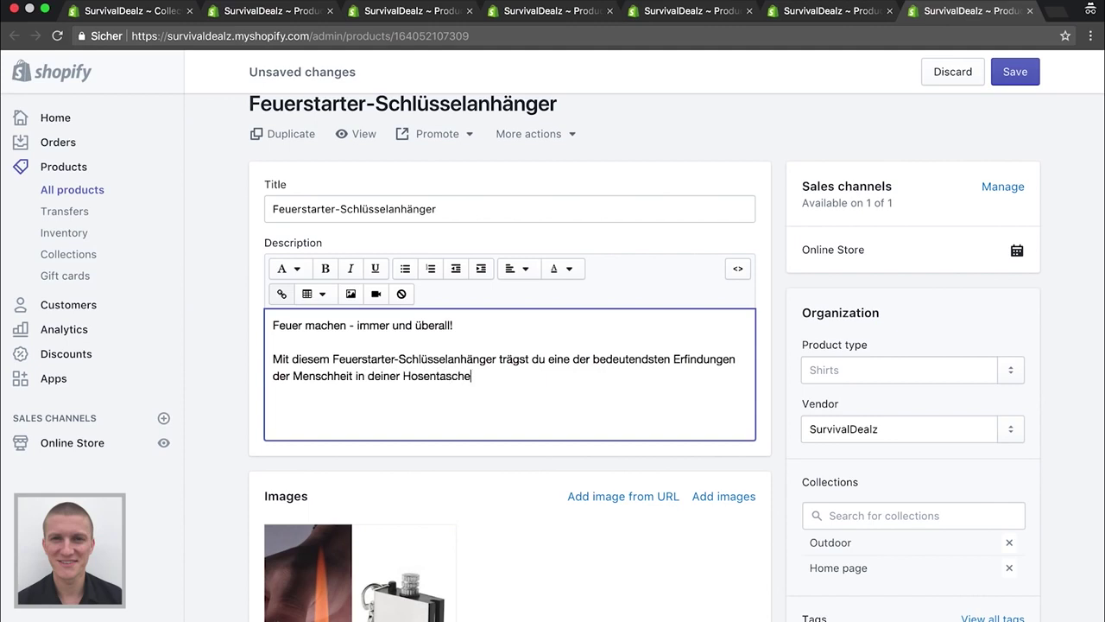
pyautogui.write('n.')
# Add a bold 'Wie funktioniert der Feuerstarter?' line, then undo and delete it
pyautogui.press('Return')
pyautogui.write('Wie dur')
pyautogui.press('BackSpace')
pyautogui.press('BackSpace')
pyautogui.press('BackSpace')
pyautogui.write('funktioniert der D')
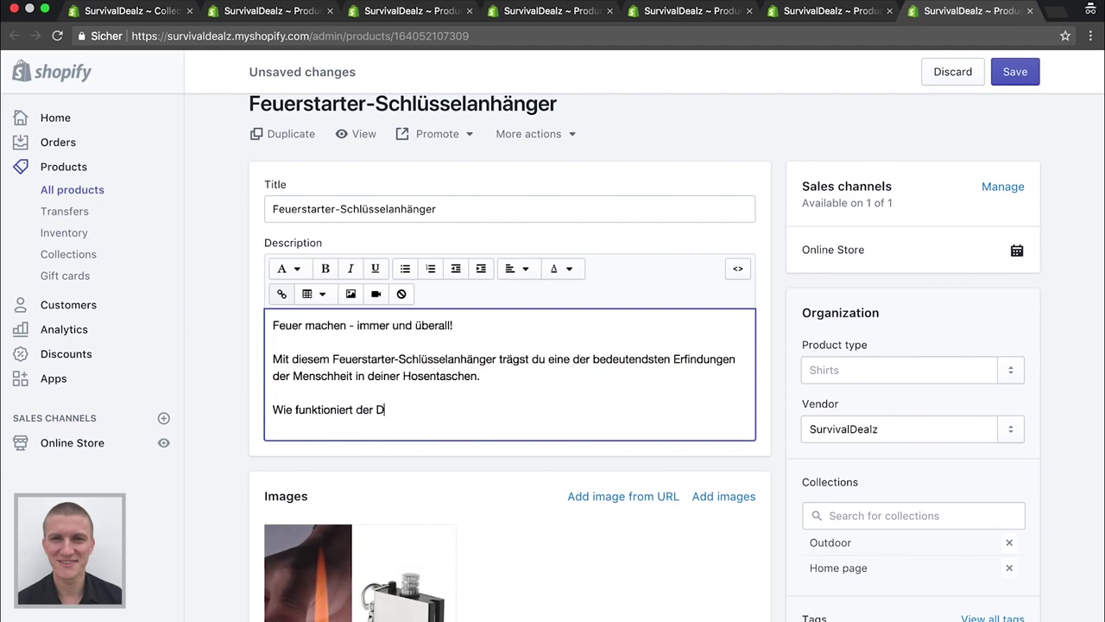
pyautogui.press('BackSpace')
pyautogui.write('Feuerstarter?')
pyautogui.press('Return')
pyautogui.moveTo(459, 408); pyautogui.dragTo(271, 408)
pyautogui.click(324, 269)
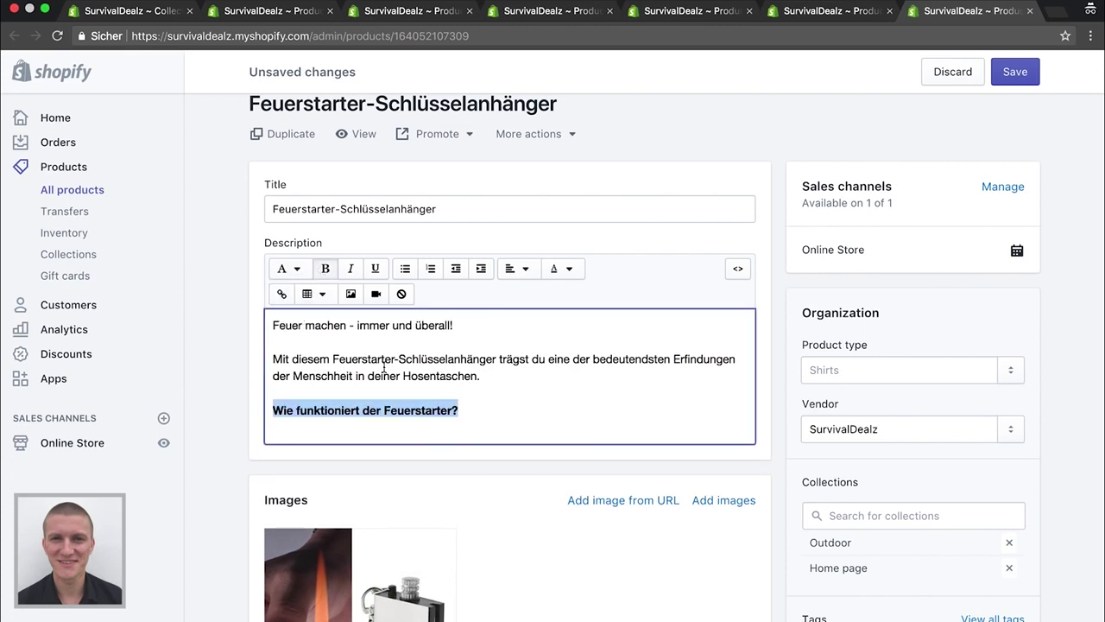
pyautogui.click(432, 424)
pyautogui.hotkey('ctrl', 'z')
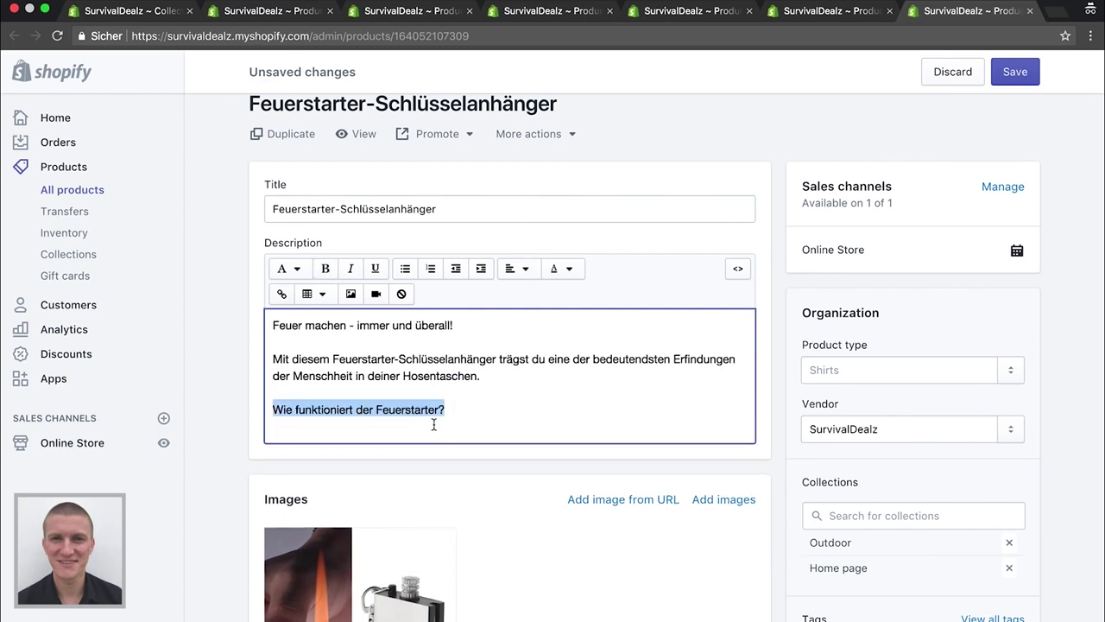
pyautogui.press('BackSpace')
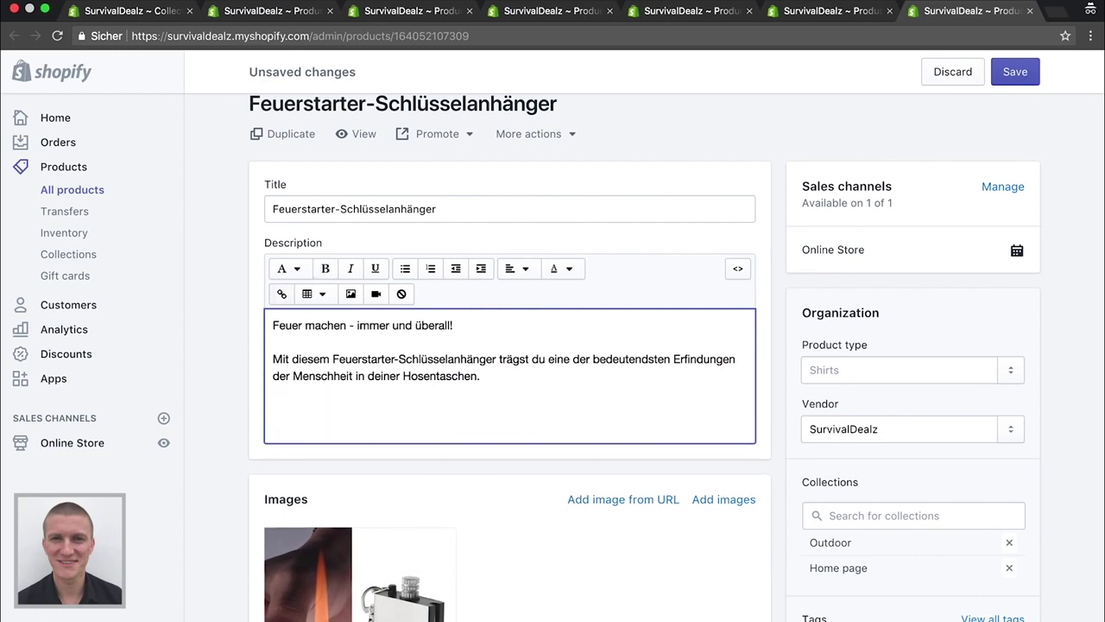
# Add the first bullet '- Stilvolles Design aus Edelstahl' to the description
pyautogui.scroll(-5, 360, 432)
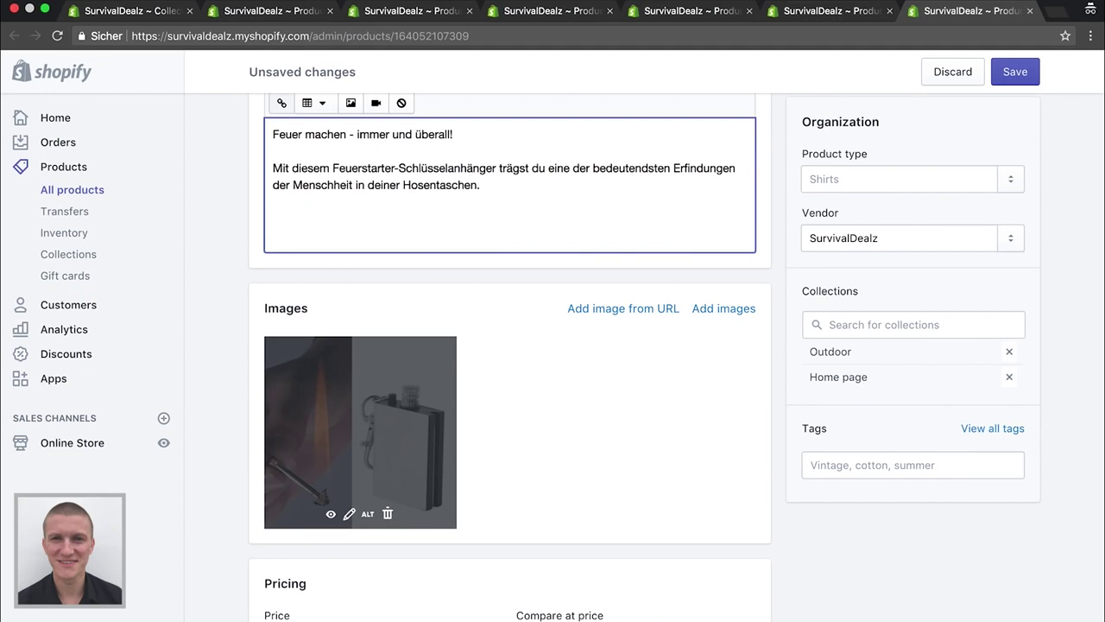
pyautogui.write('- stilvolles Desighn')
pyautogui.press('BackSpace')
pyautogui.press('BackSpace')
pyautogui.write('n')
pyautogui.click(287, 219)
pyautogui.press('Return')
pyautogui.write('S')
pyautogui.press('Left')
pyautogui.write('-')
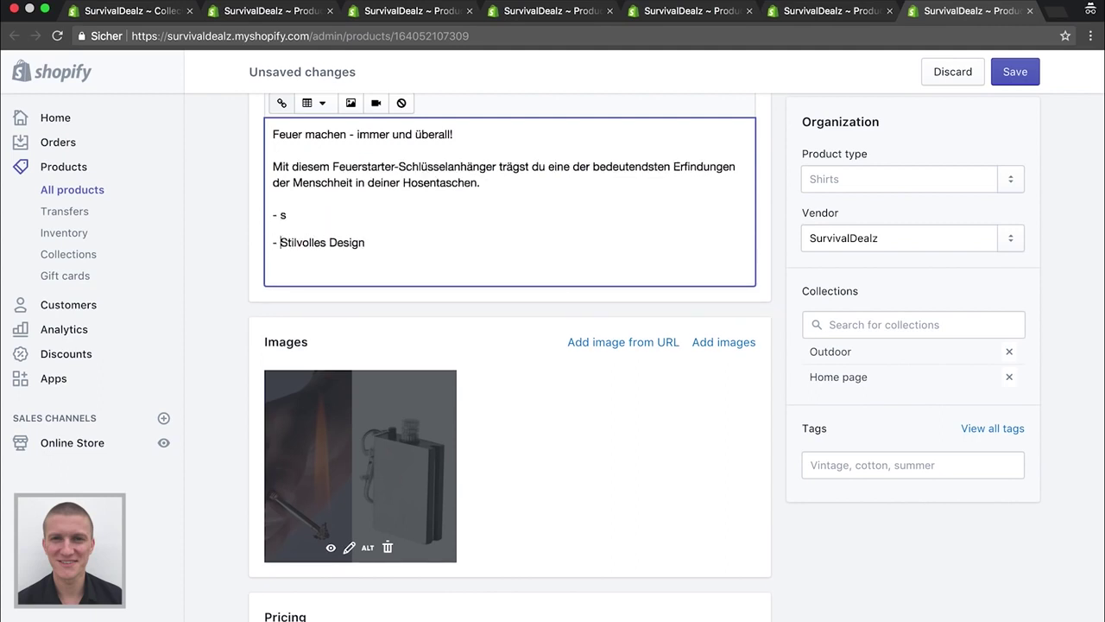
pyautogui.press('Home')
pyautogui.press('BackSpace')
pyautogui.press('BackSpace')
pyautogui.press('BackSpace')
pyautogui.press('BackSpace')
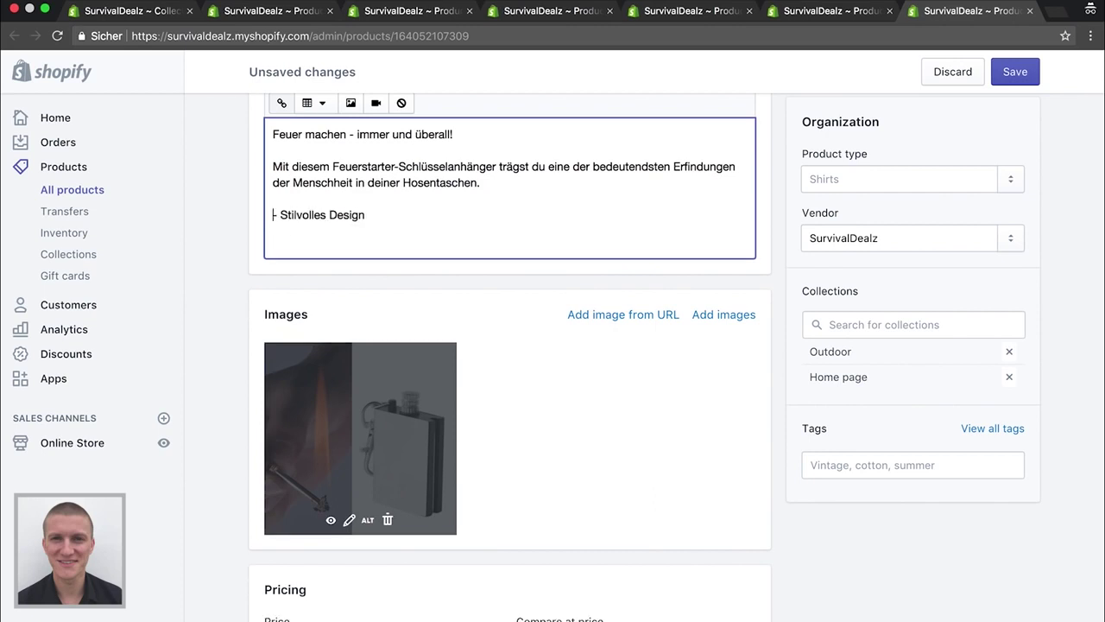
pyautogui.press('End')
pyautogui.write('aus Edelstahl')
# Add bullets '- Hochwertige Verarbeitung' and '- 100% Wasserdicht'
pyautogui.press('Return')
pyautogui.write('- ')
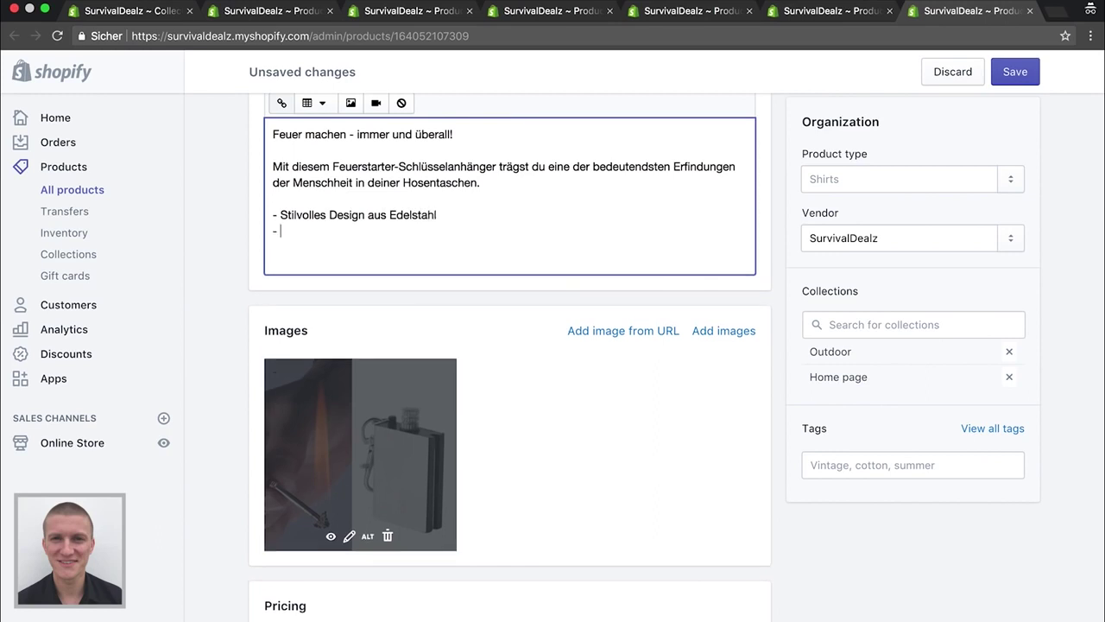
pyautogui.write('Hochwertige Verarbeitung')
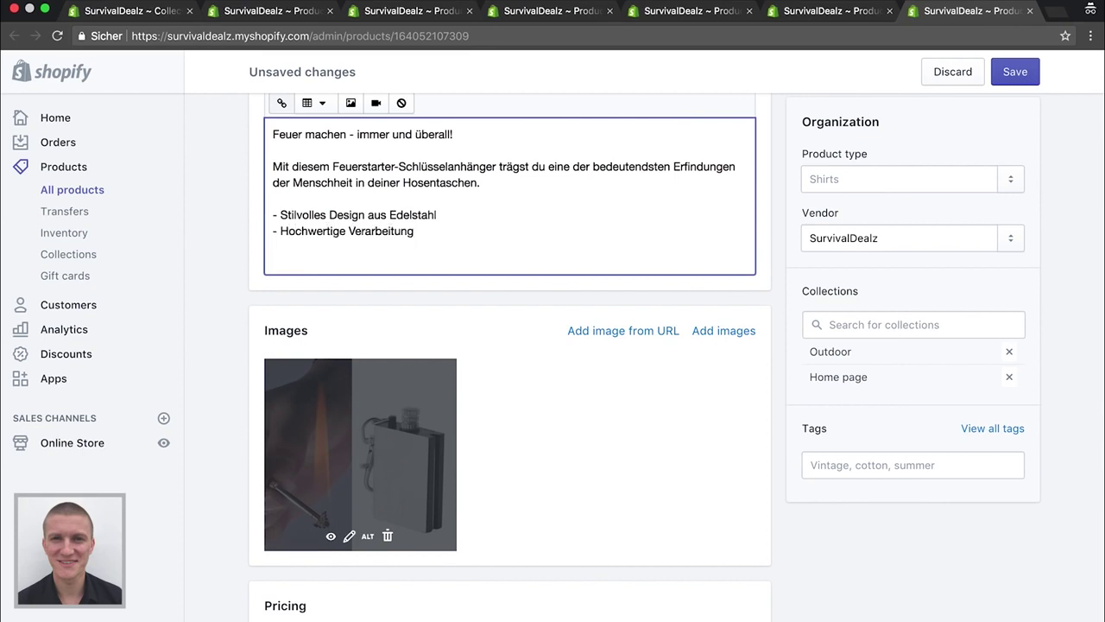
pyautogui.press('Return')
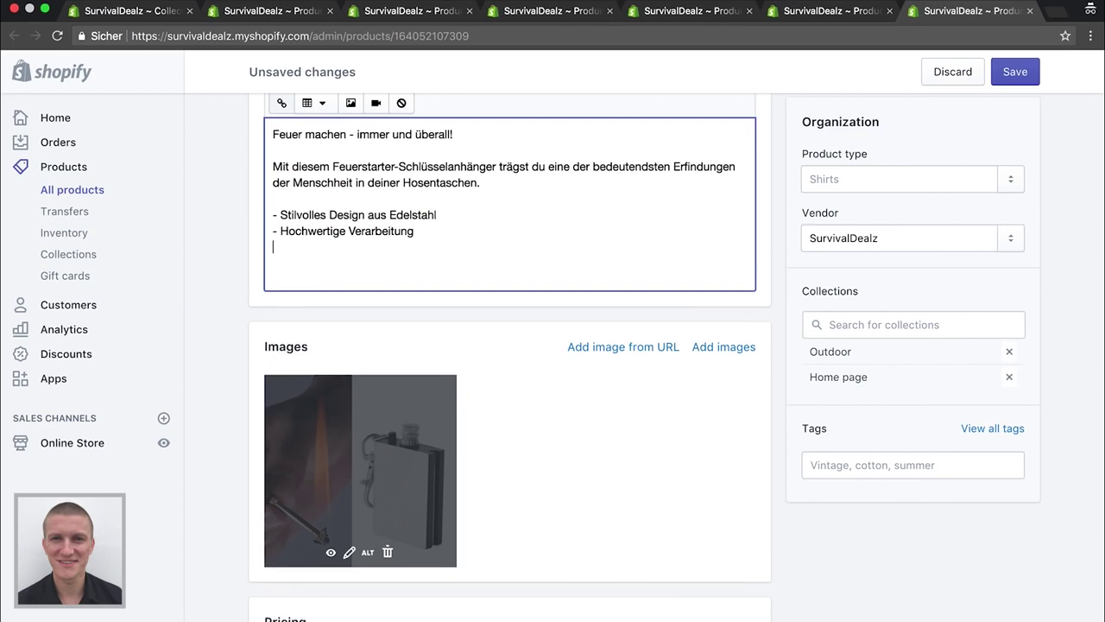
pyautogui.write('- 1')
pyautogui.write('00% ')
pyautogui.write('Wasserdi')
pyautogui.write('icht')
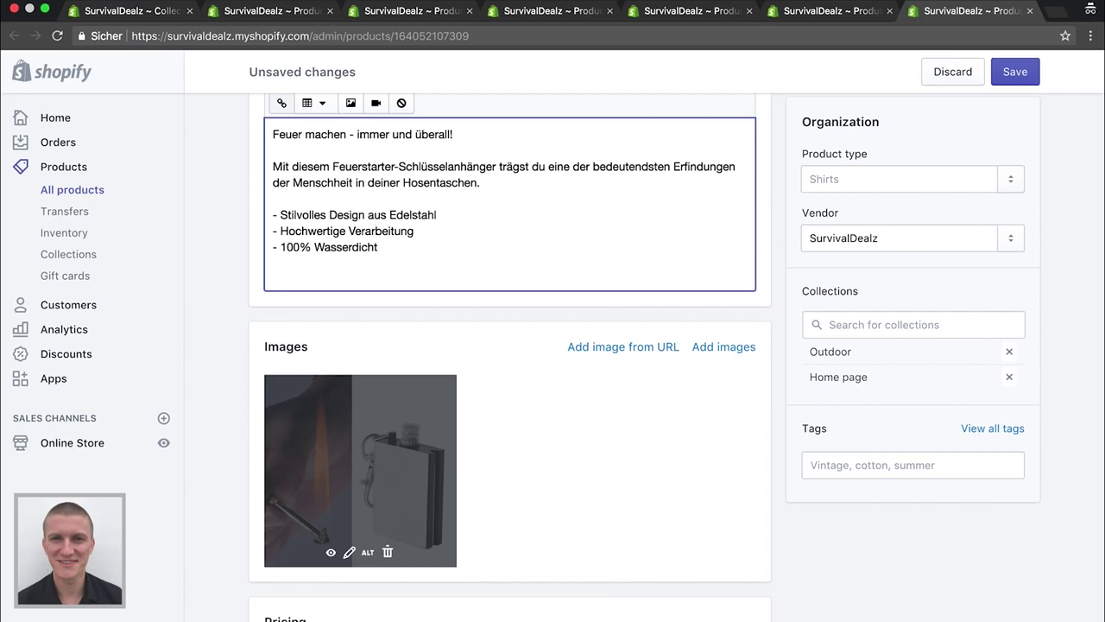
pyautogui.press('Return')
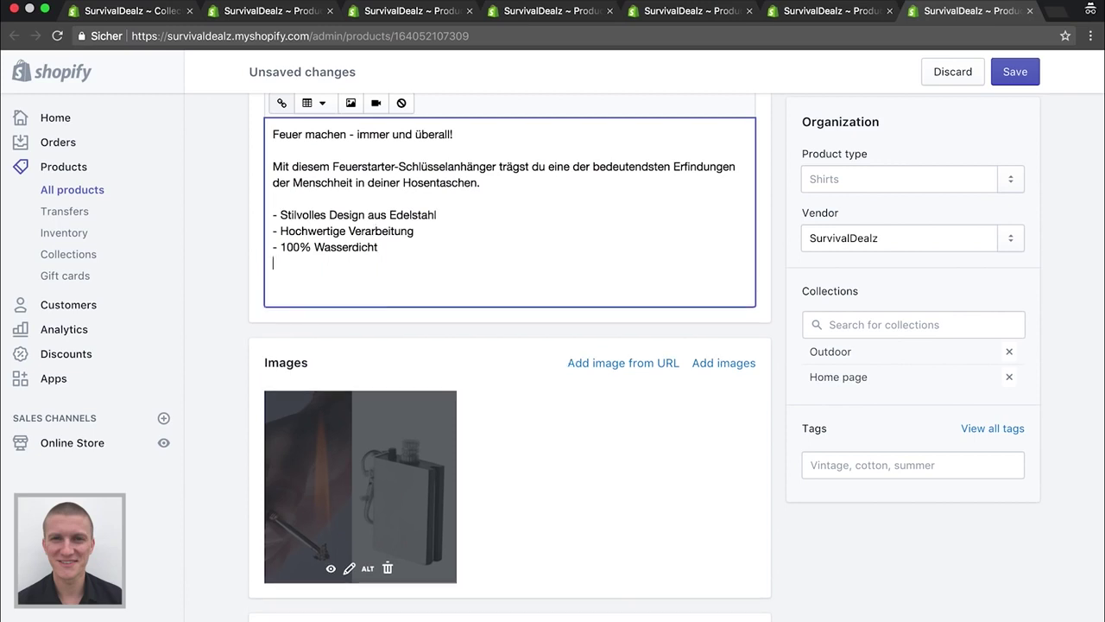
# Add the bullet '- Nur Online verfügbar - nicht im Handel erhältlich' plus blank lines below
pyautogui.write('-')
pyautogui.write('NU')
pyautogui.press('BackSpace')
pyautogui.write('ur Online ve')
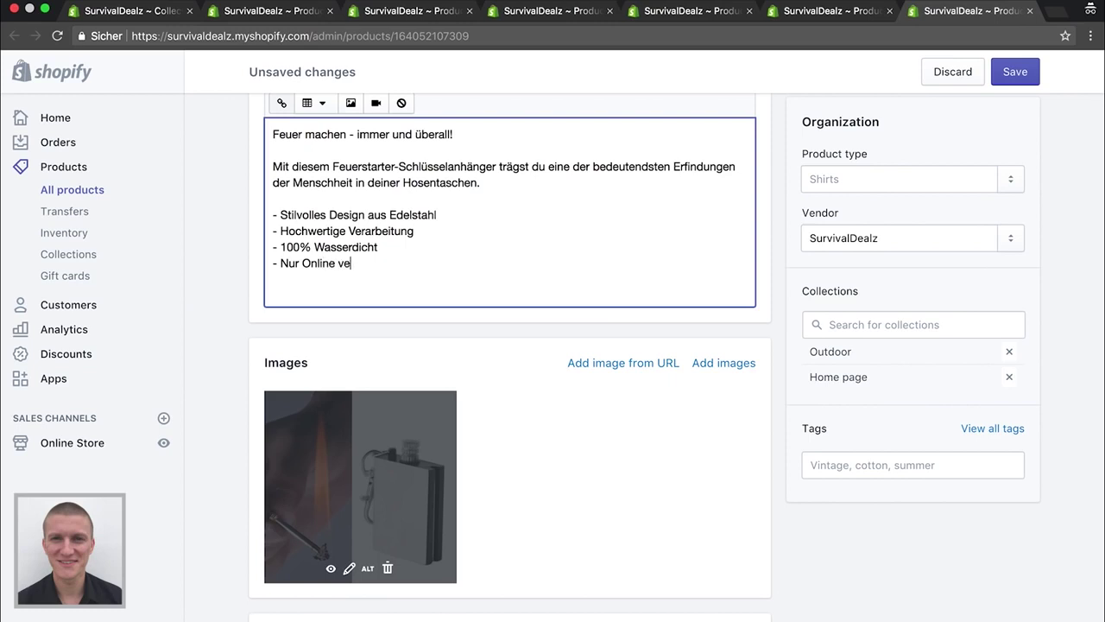
pyautogui.write('rfügbar - nicht im Handel erh')
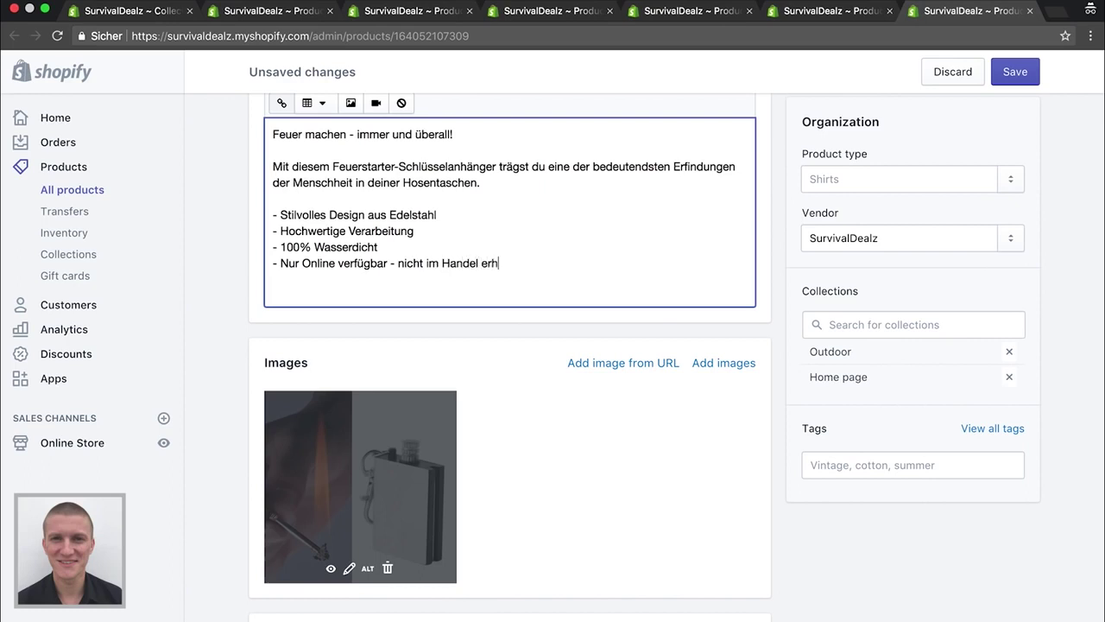
pyautogui.write('ältlich')
pyautogui.press('Return')
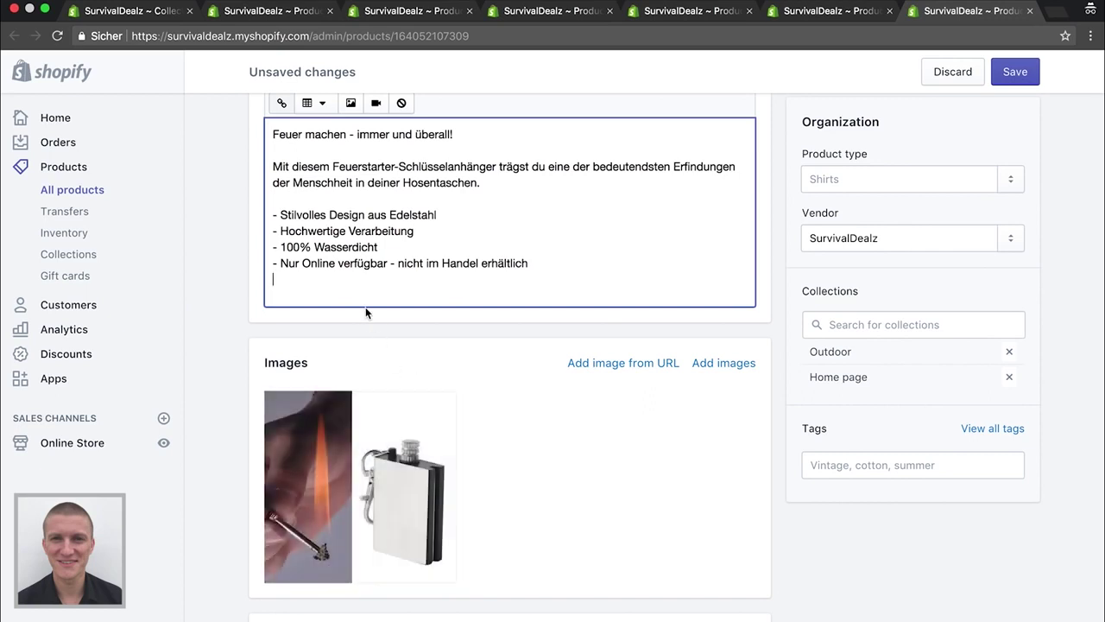
pyautogui.press('Return')
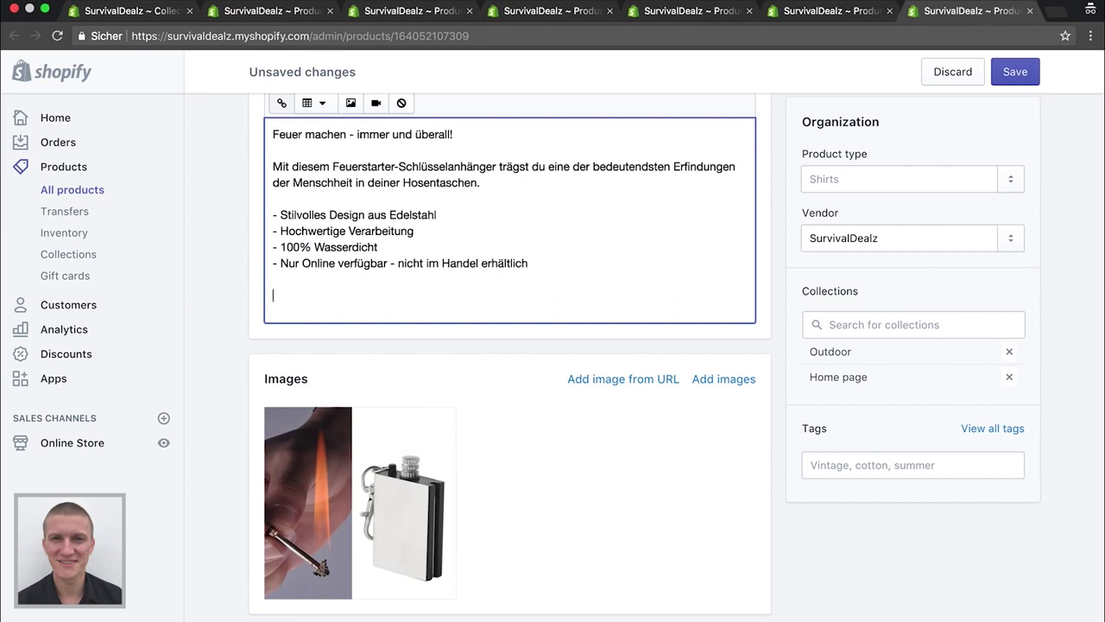
pyautogui.scroll(1, 230, 209)
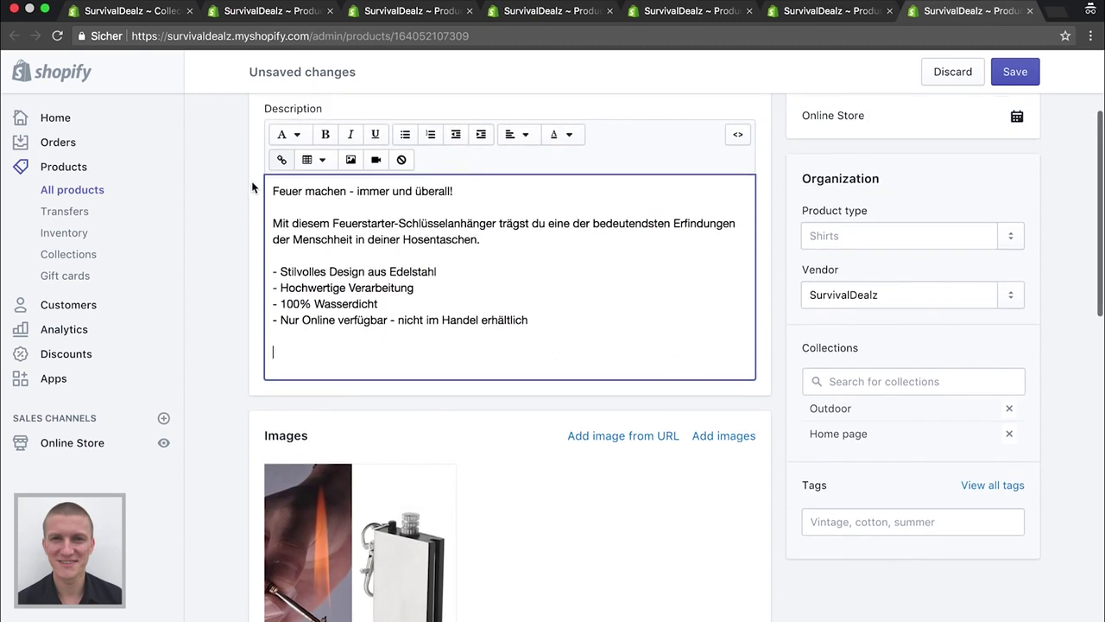
# Add a bold closing line: 'Aufgrund der sehr hohen Nachfrage kann die Lieferzeit aktuell bis zu 2-4 Wochen betragen.'
pyautogui.click(325, 134)
pyautogui.write('Aufg')
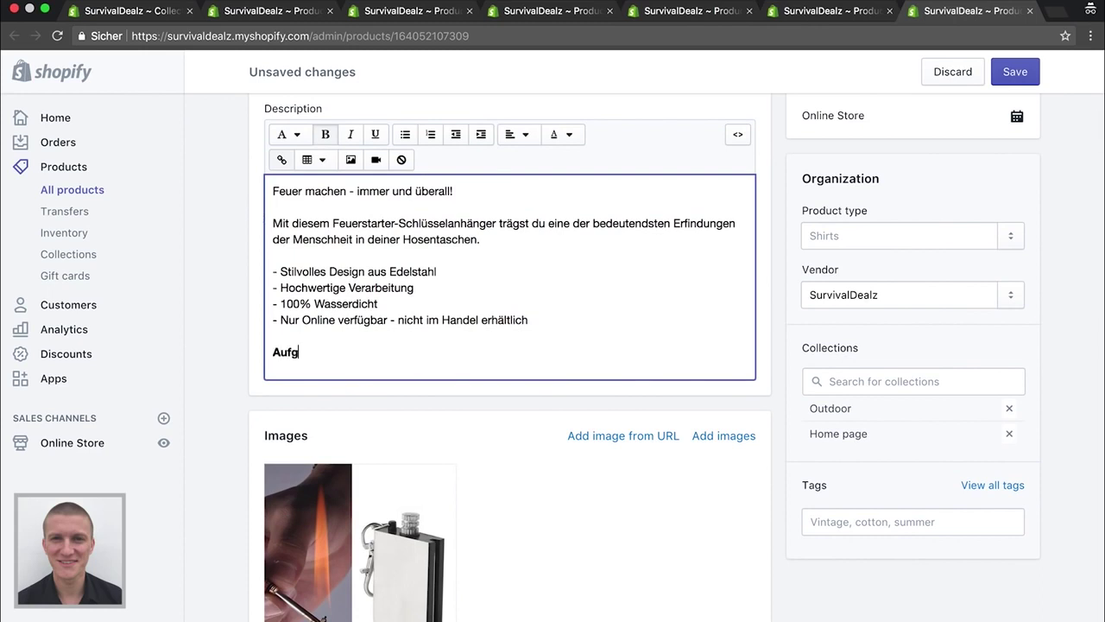
pyautogui.write('rund der sehr hohe')
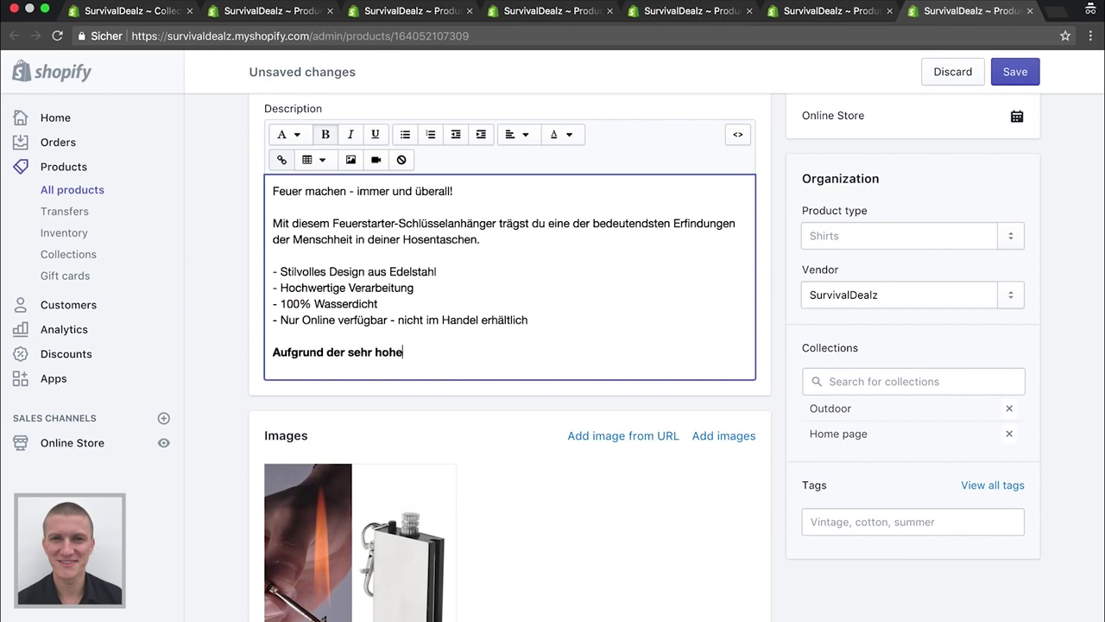
pyautogui.write('n Nachfrage kann die')
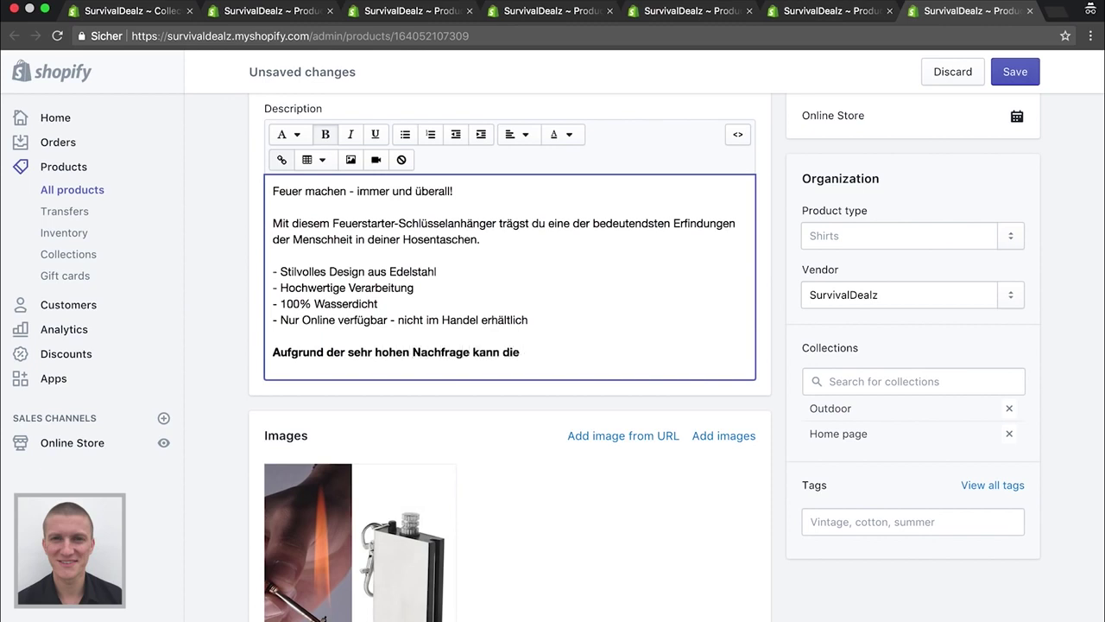
pyautogui.write(' Lieferzeit aktuell bis zu ')
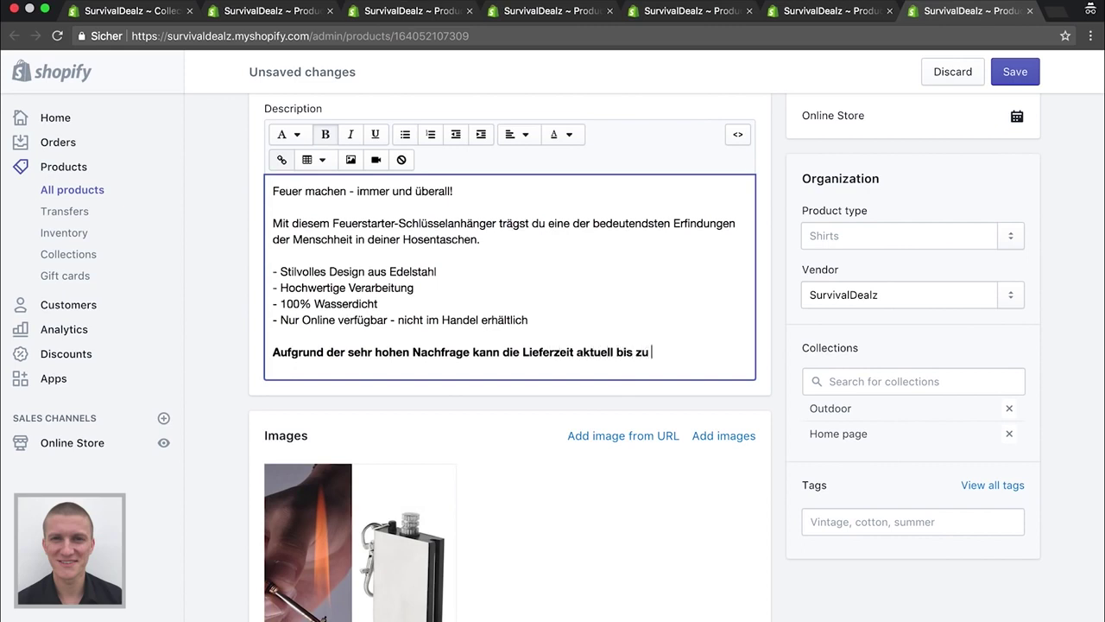
pyautogui.write('2-4 Wochen betrage')
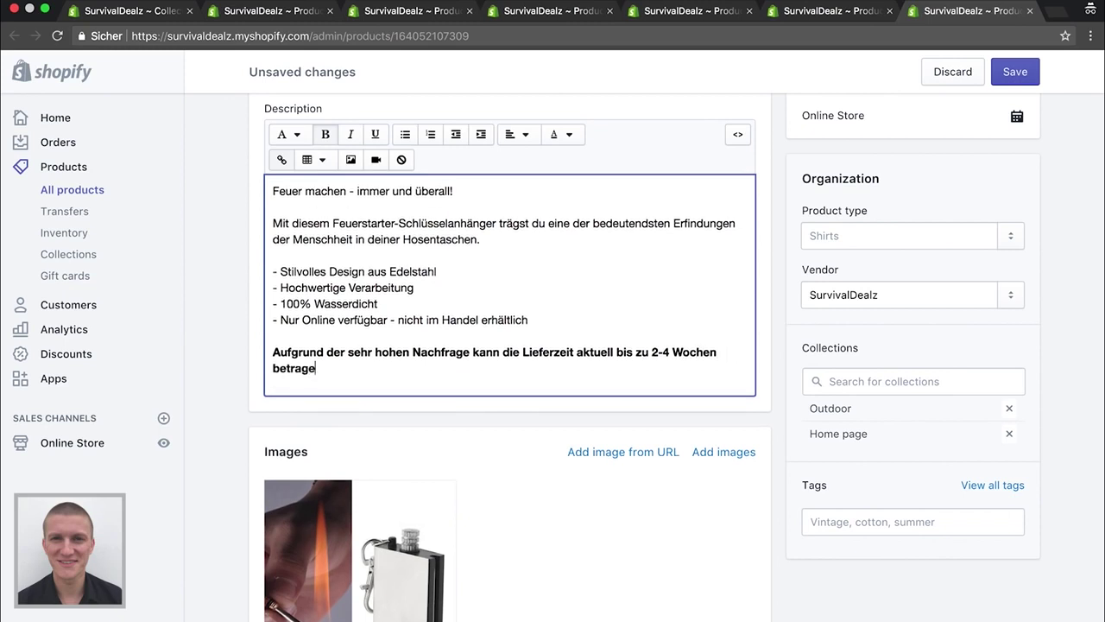
pyautogui.write('n.')
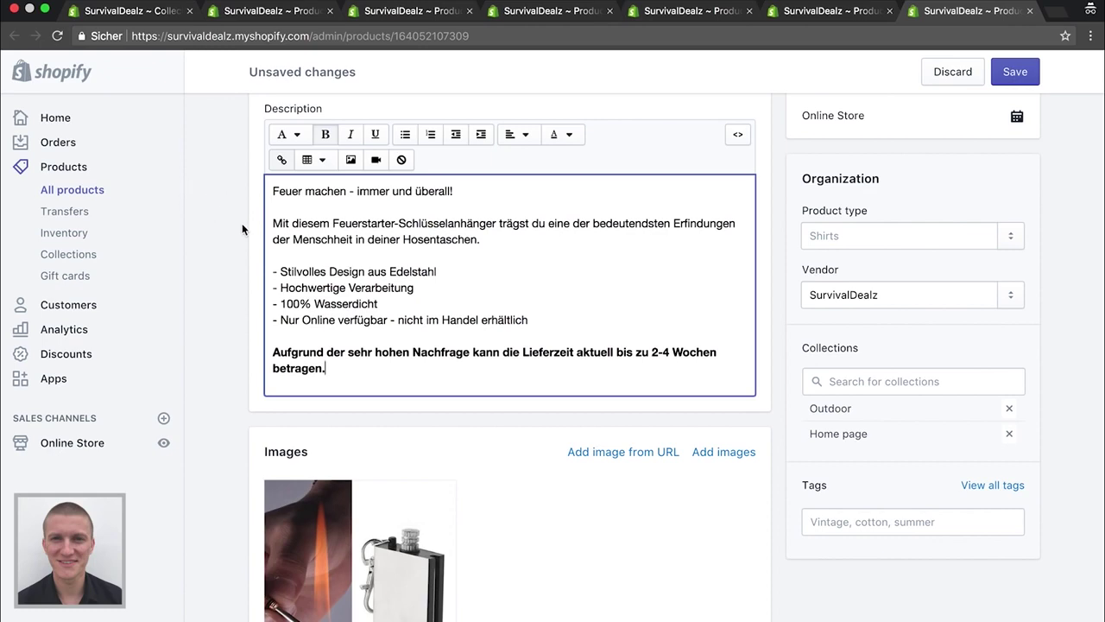
# Delete the old 1,40 from the Feuerstarter-Schlüsselanhänger's Price field
pyautogui.scroll(4, 241, 229)
pyautogui.scroll(-4, 242, 229)
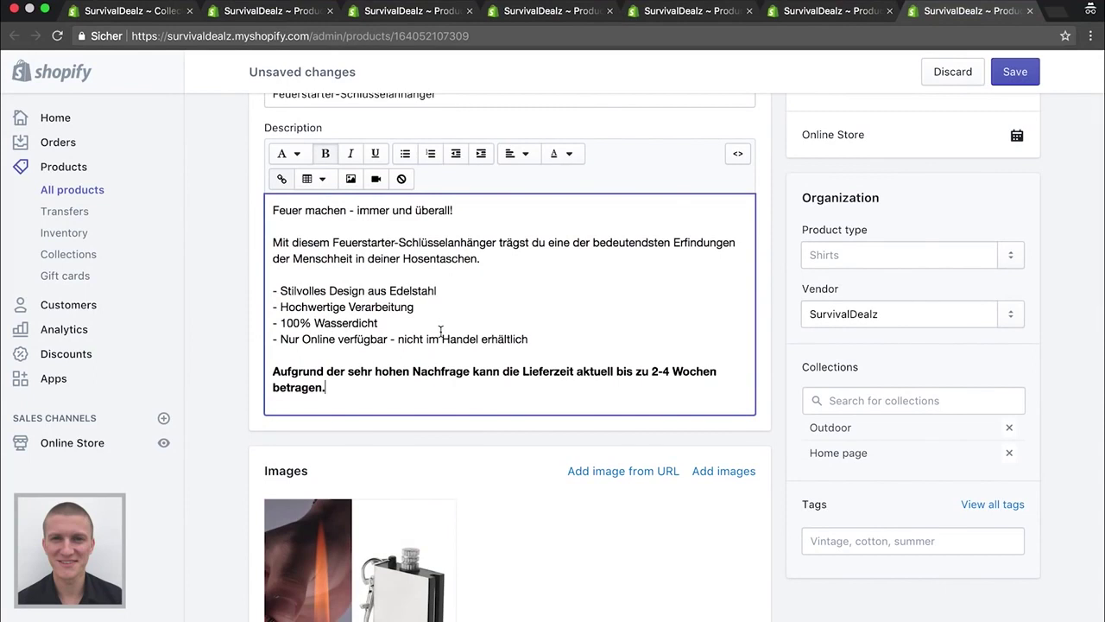
pyautogui.scroll(-2, 340, 295)
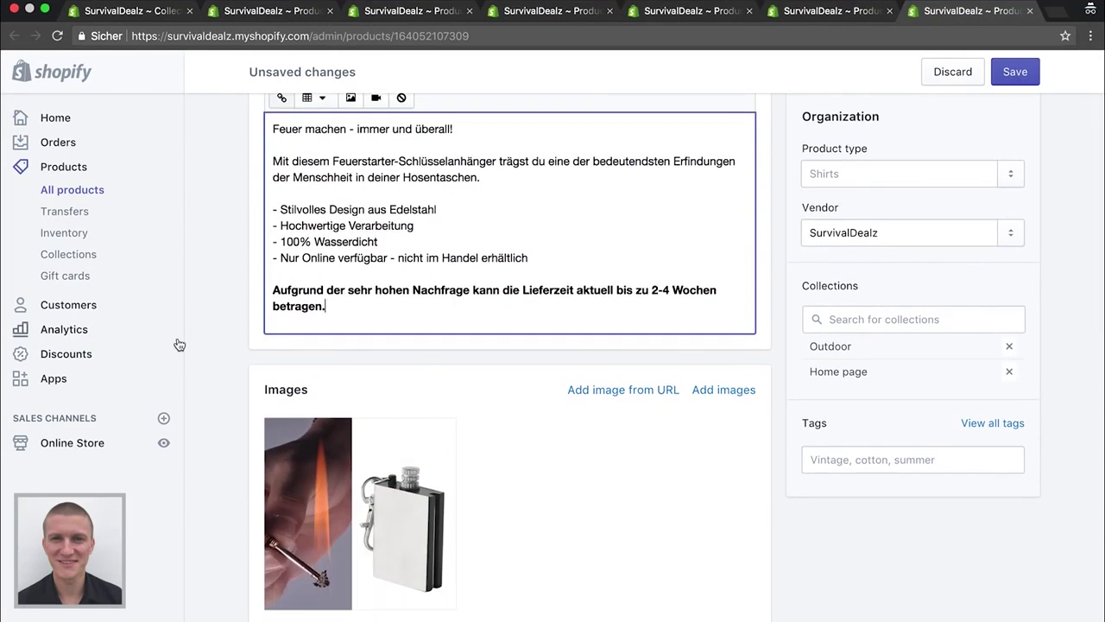
pyautogui.scroll(-5, 215, 341)
pyautogui.scroll(-4, 215, 344)
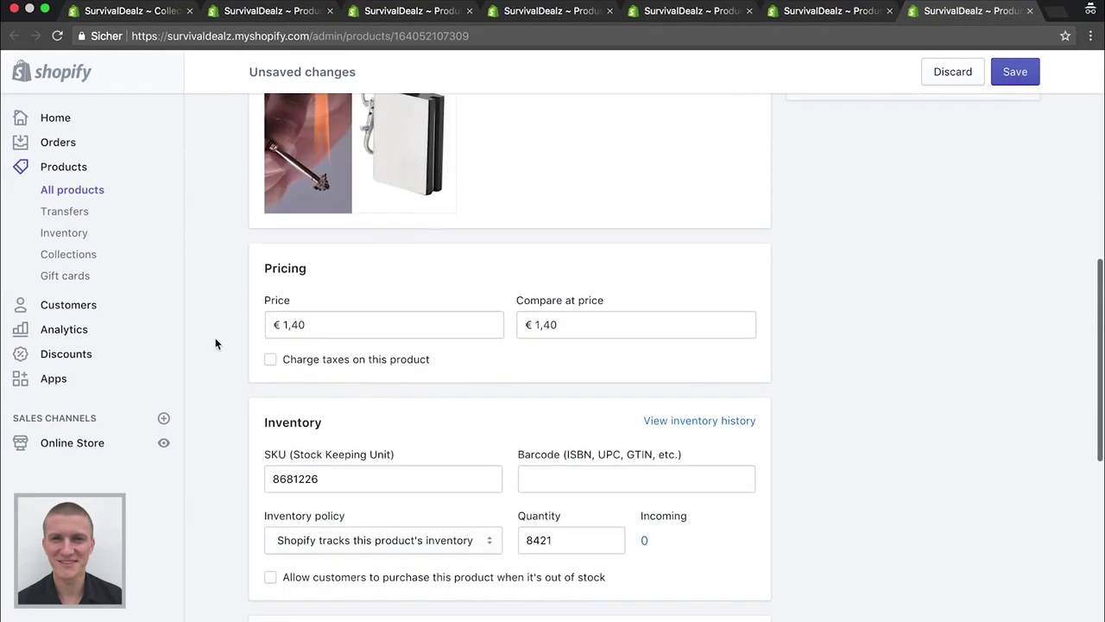
pyautogui.click(318, 328)
pyautogui.press('BackSpace')
pyautogui.press('BackSpace')
pyautogui.press('BackSpace')
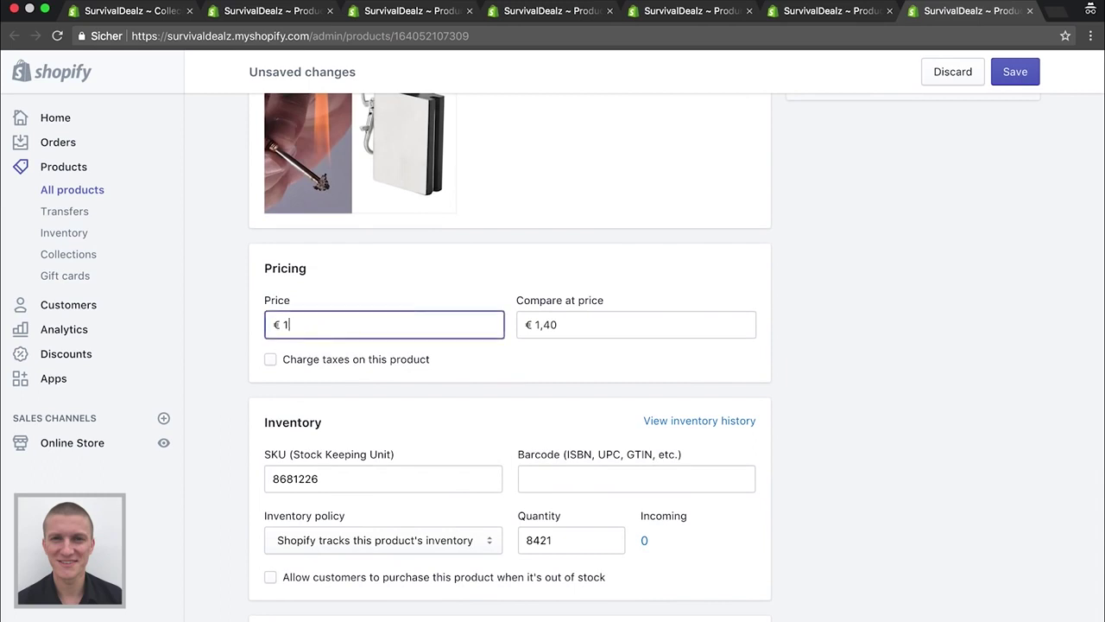
pyautogui.press('BackSpace')
# Search amazon.de for 'feuerstarter' in a new tab
pyautogui.click(1058, 12)
pyautogui.write('ama')
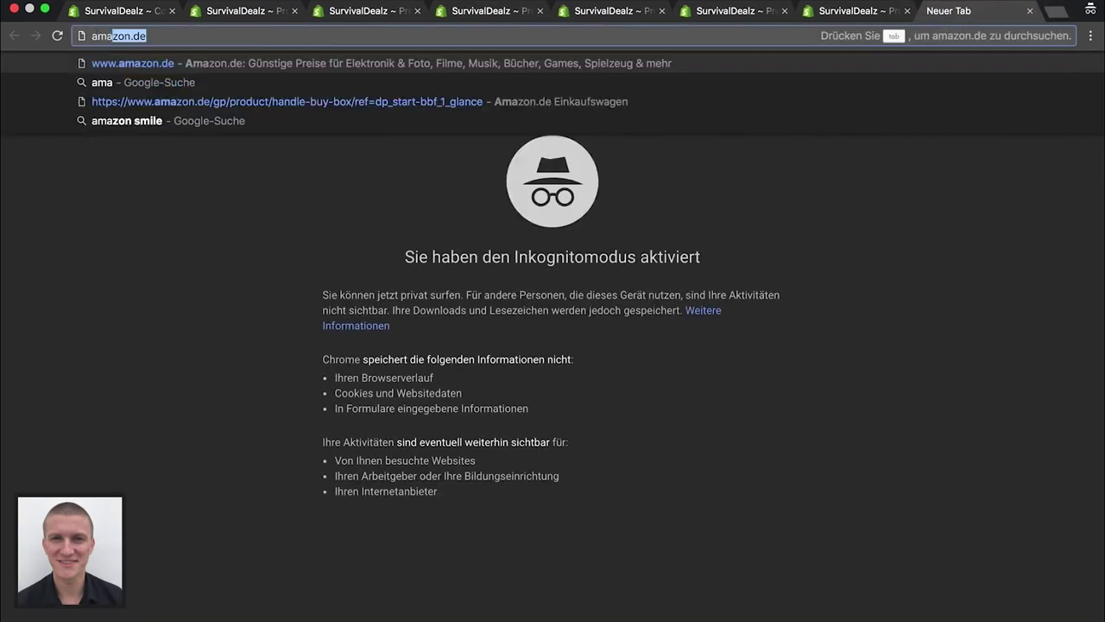
pyautogui.press('Return')
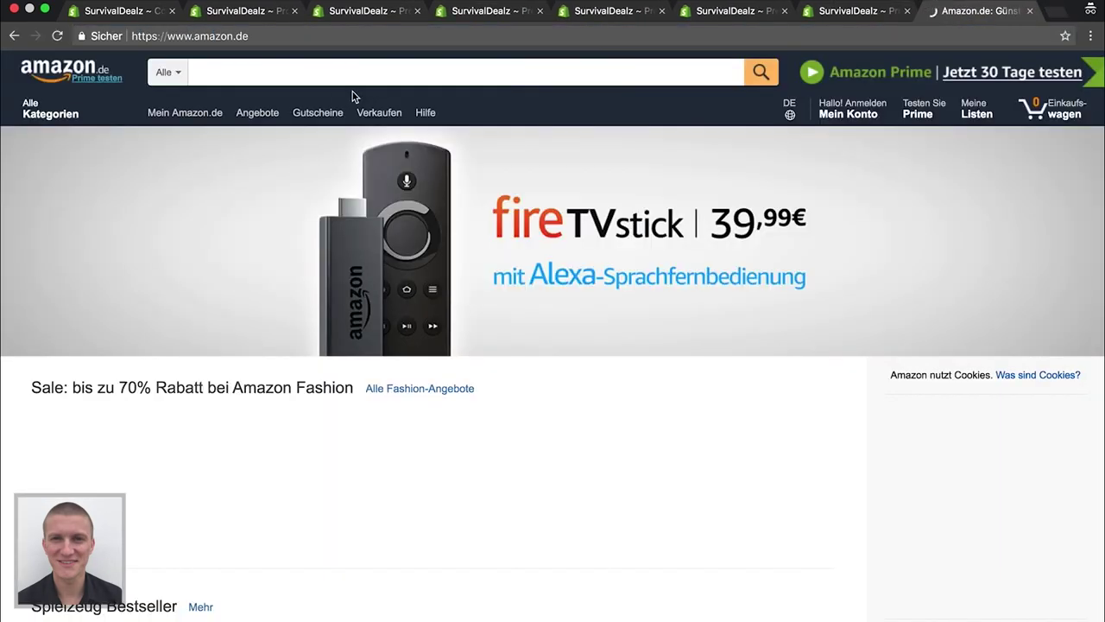
pyautogui.click(303, 77)
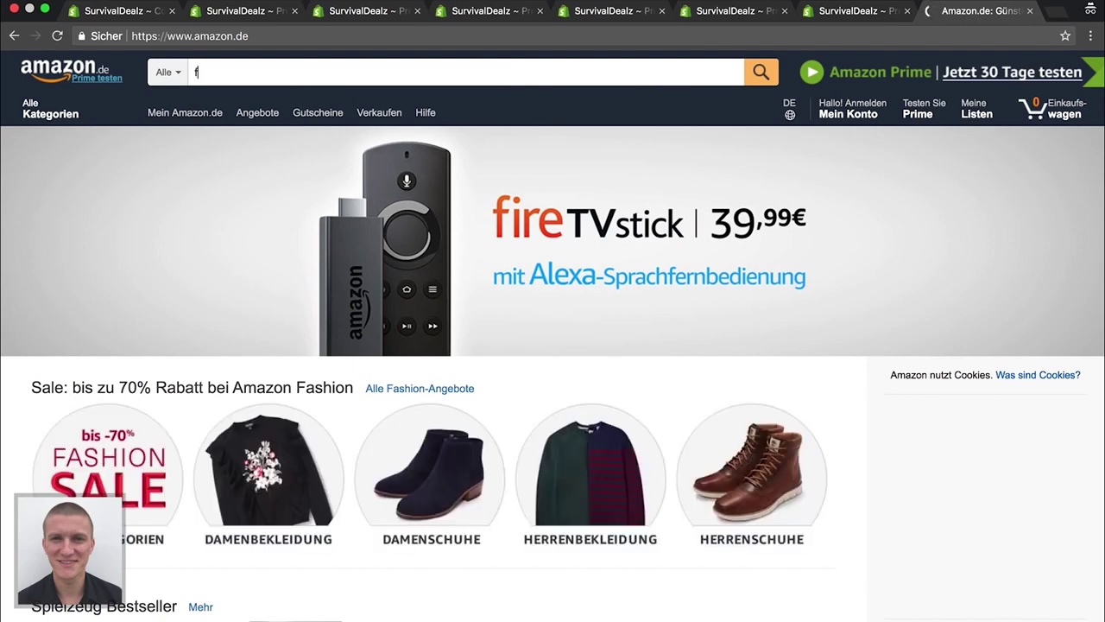
pyautogui.write('feuerstarter')
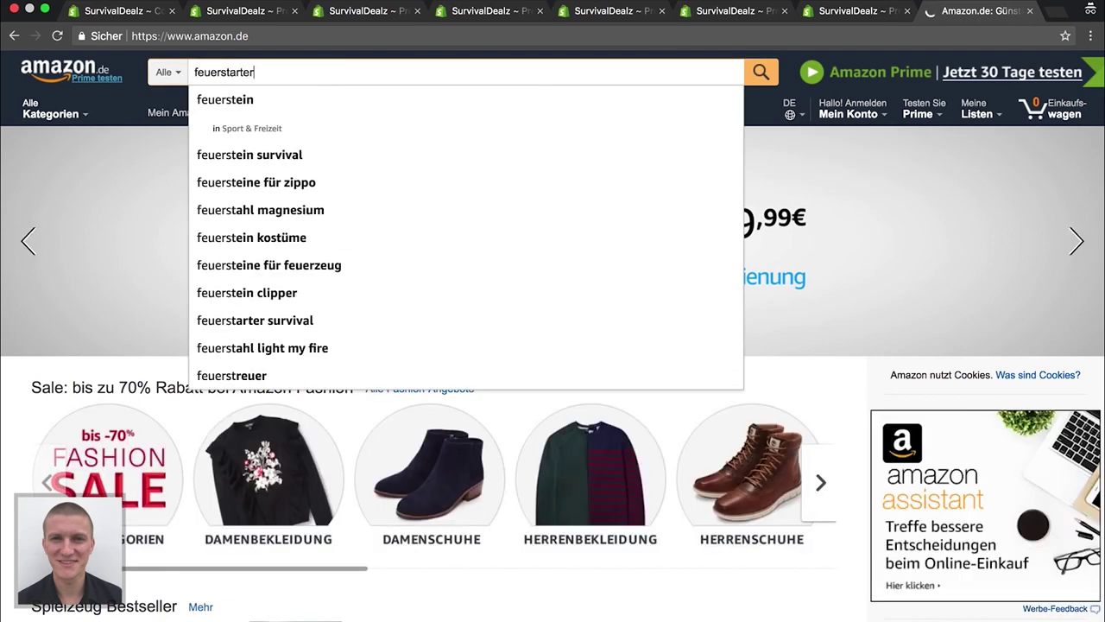
pyautogui.press('Return')
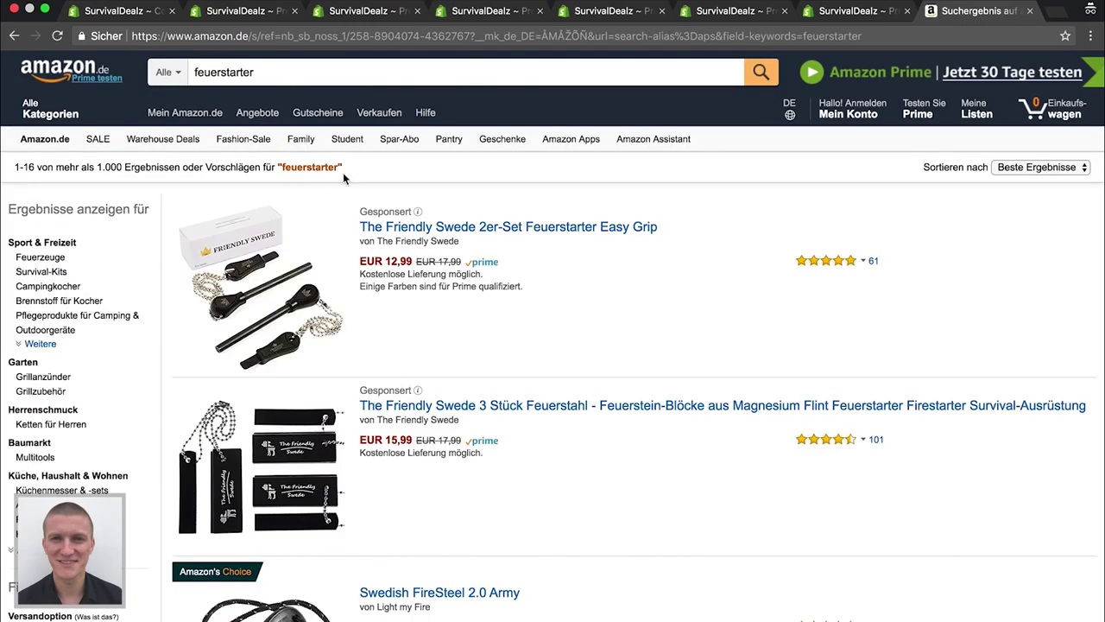
# Scan the feuerstarter results for competitor prices, roughly EUR 2,72 to 21,95
pyautogui.scroll(-1, 349, 257)
pyautogui.scroll(-5, 417, 319)
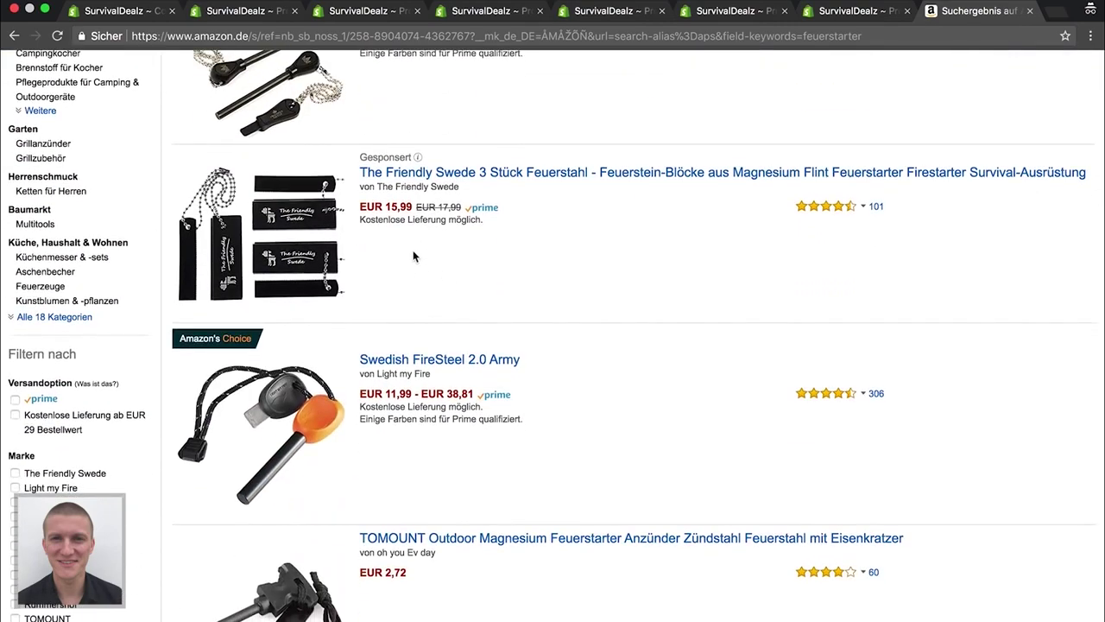
pyautogui.scroll(-2, 400, 328)
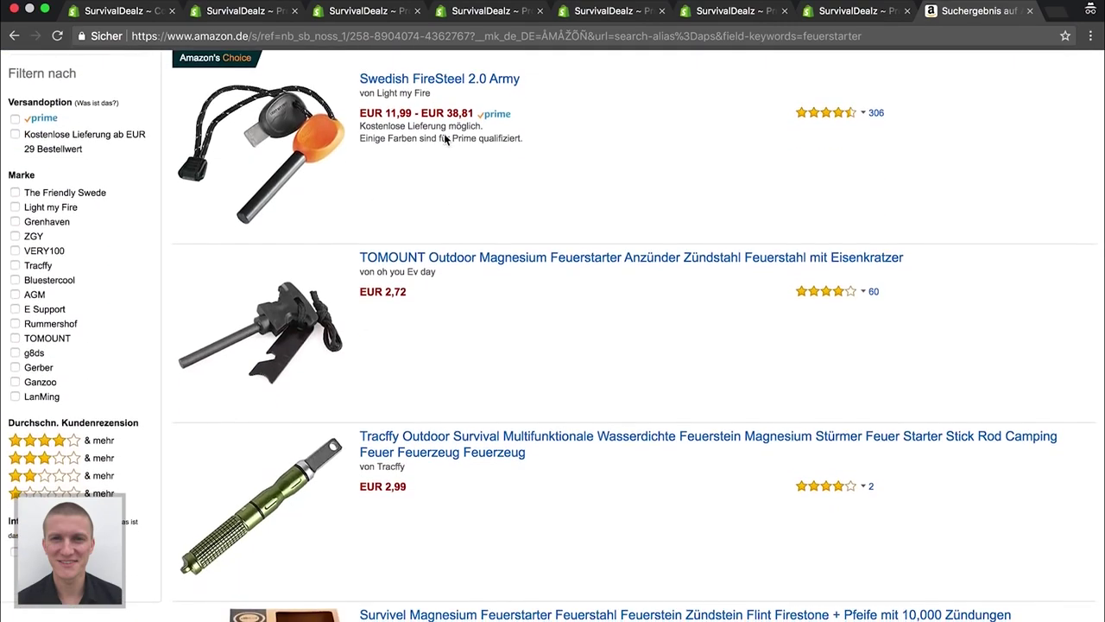
pyautogui.scroll(-5, 437, 191)
pyautogui.scroll(-4, 406, 313)
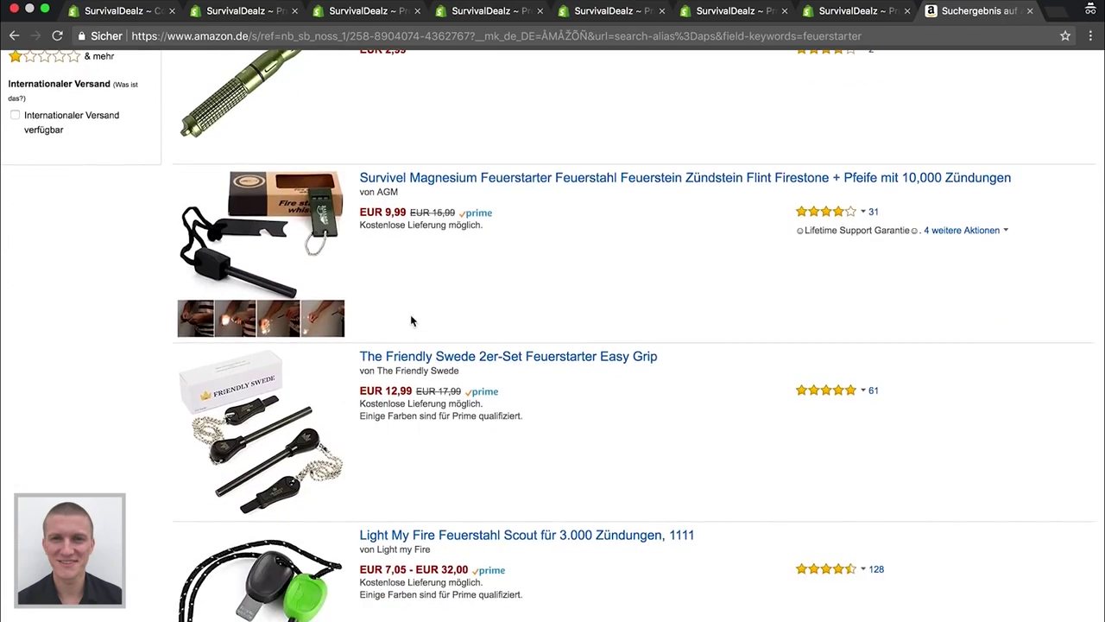
pyautogui.scroll(-4, 393, 313)
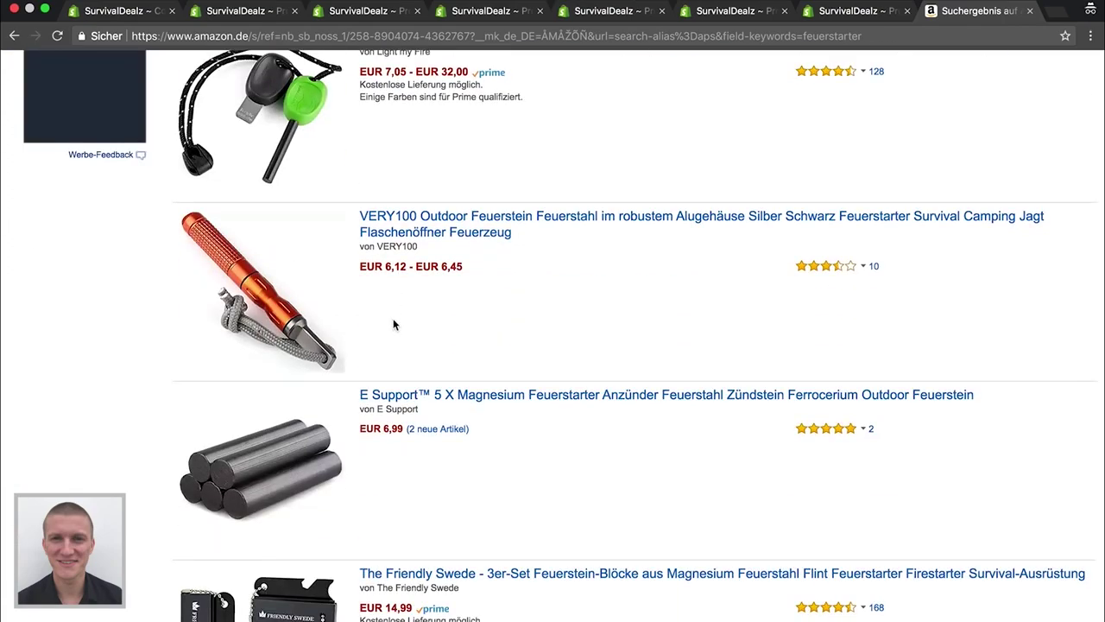
pyautogui.scroll(-3, 390, 319)
pyautogui.scroll(-4, 390, 320)
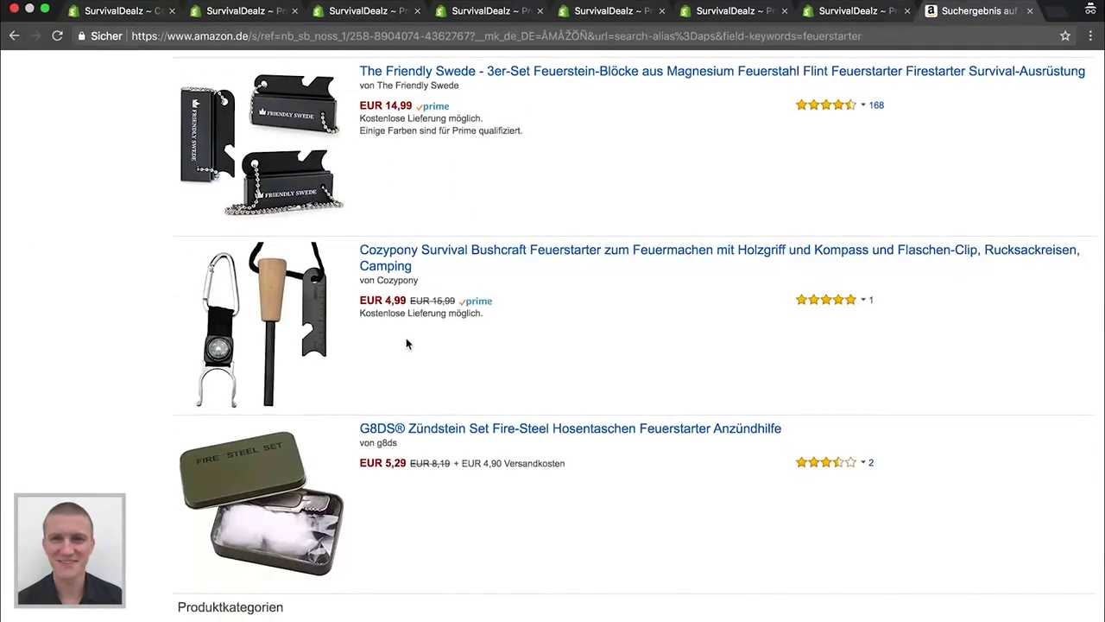
pyautogui.scroll(-10, 386, 406)
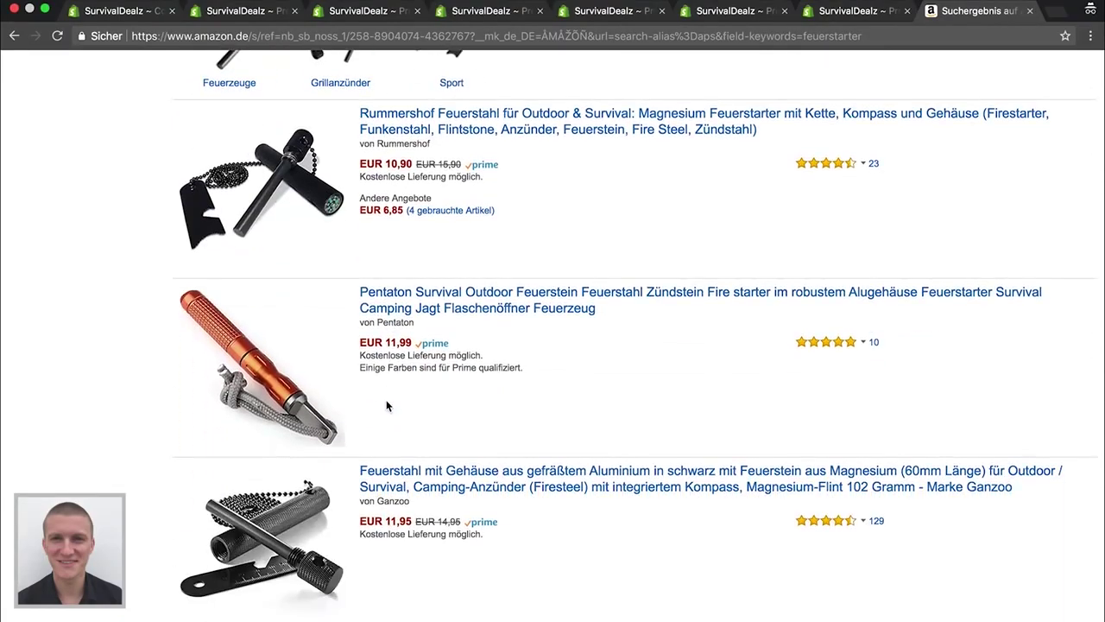
pyautogui.scroll(-10, 339, 482)
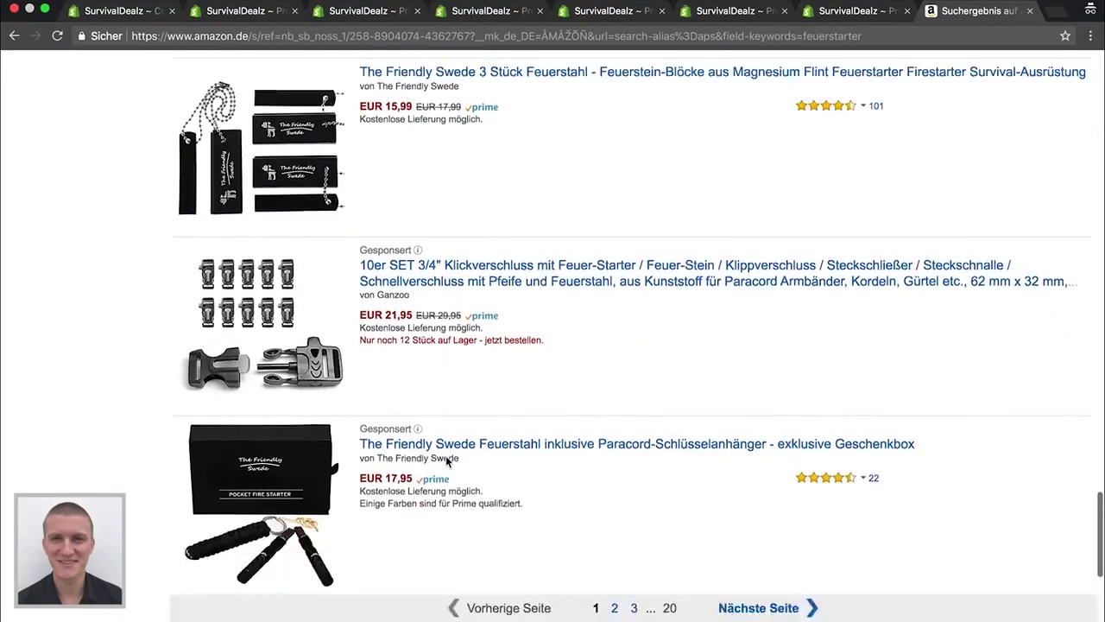
pyautogui.scroll(20, 447, 456)
pyautogui.scroll(15, 446, 456)
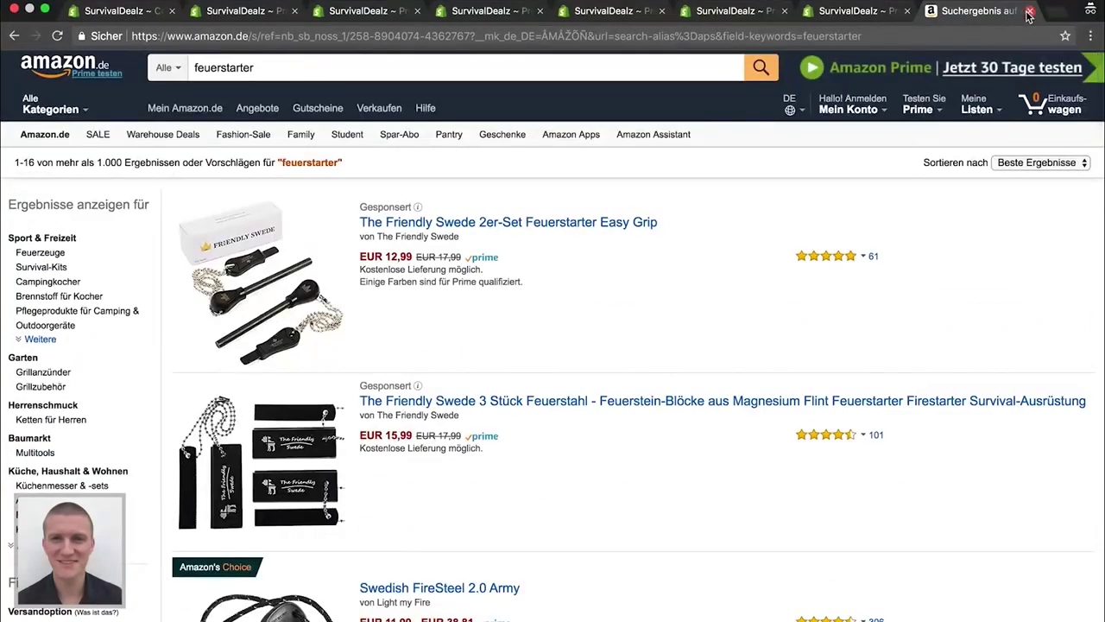
# Close the Amazon tab and enter price 9,97 with compare-at price 19,97
pyautogui.click(1029, 11)
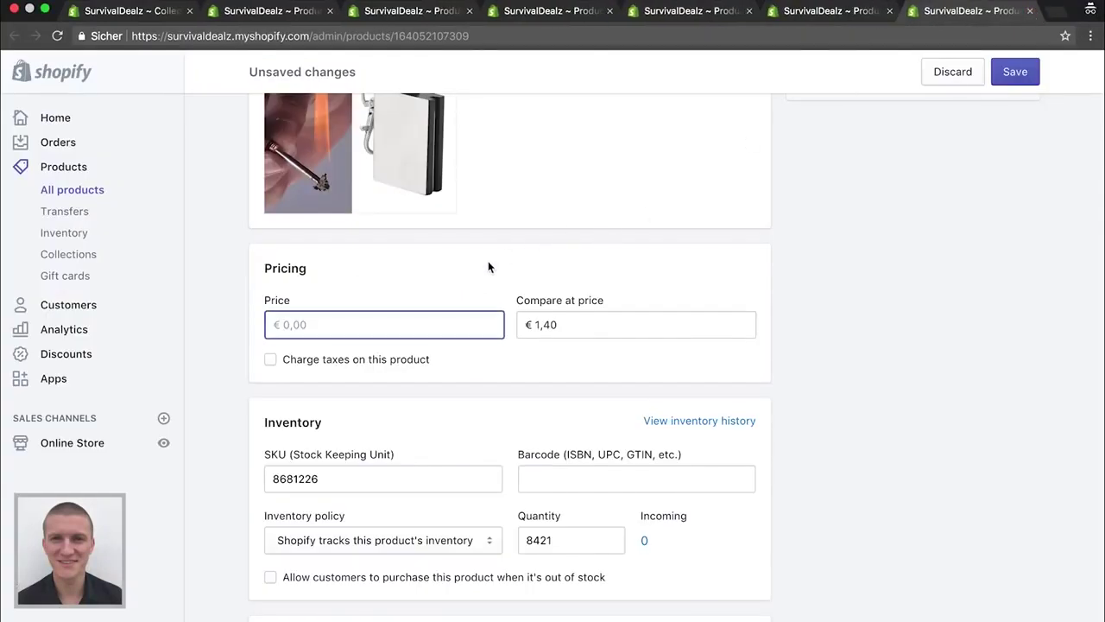
pyautogui.write('1')
pyautogui.press('BackSpace')
pyautogui.write('9,97')
pyautogui.press('Tab')
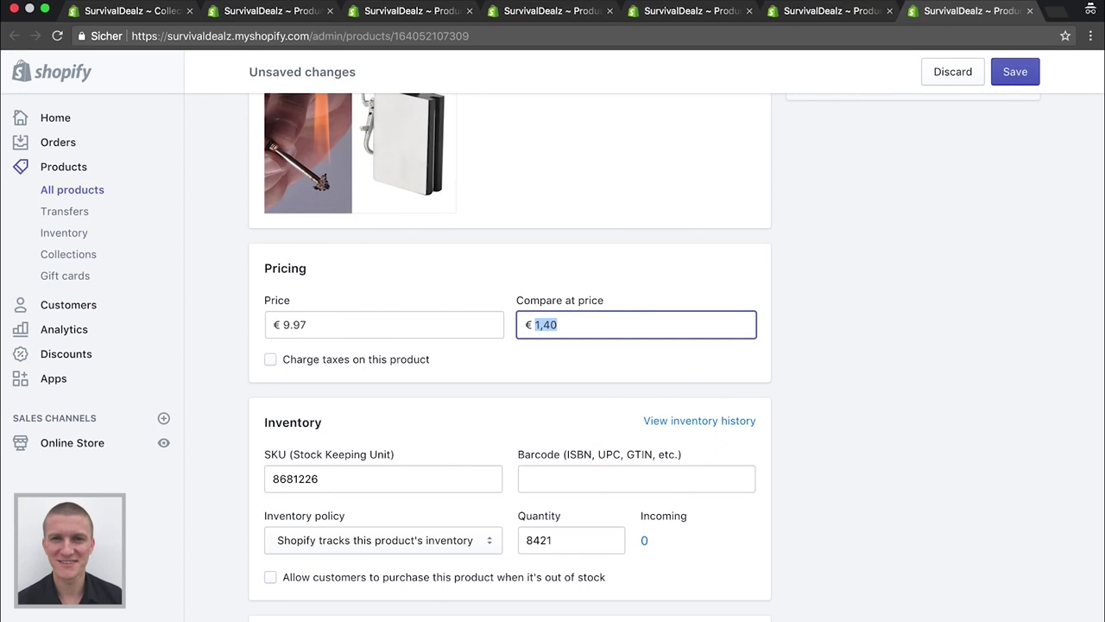
pyautogui.write('29')
pyautogui.press('BackSpace')
pyautogui.press('BackSpace')
pyautogui.write('19')
pyautogui.write(',')
pyautogui.write('97')
# Save the fire-starter keychain with its new prices
pyautogui.click(826, 258)
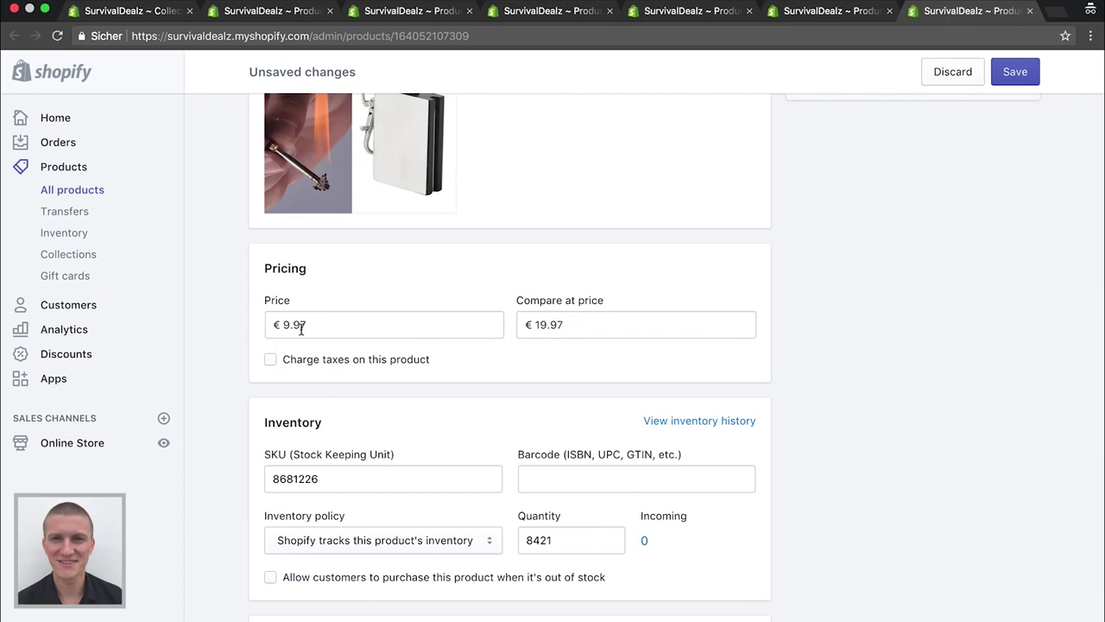
pyautogui.scroll(-3, 301, 402)
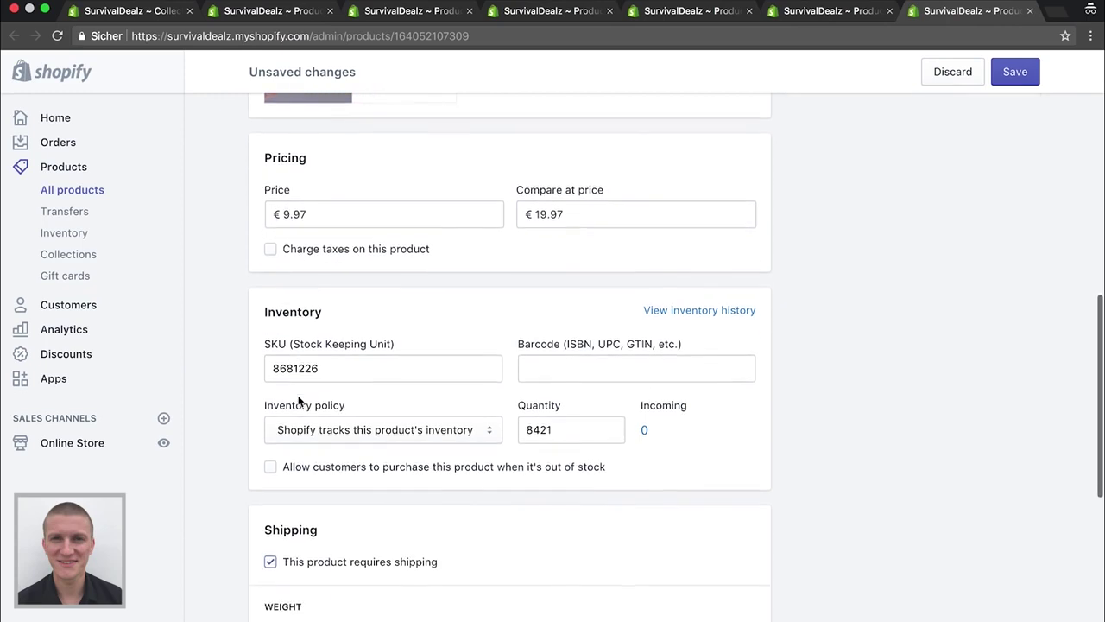
pyautogui.scroll(-10, 264, 368)
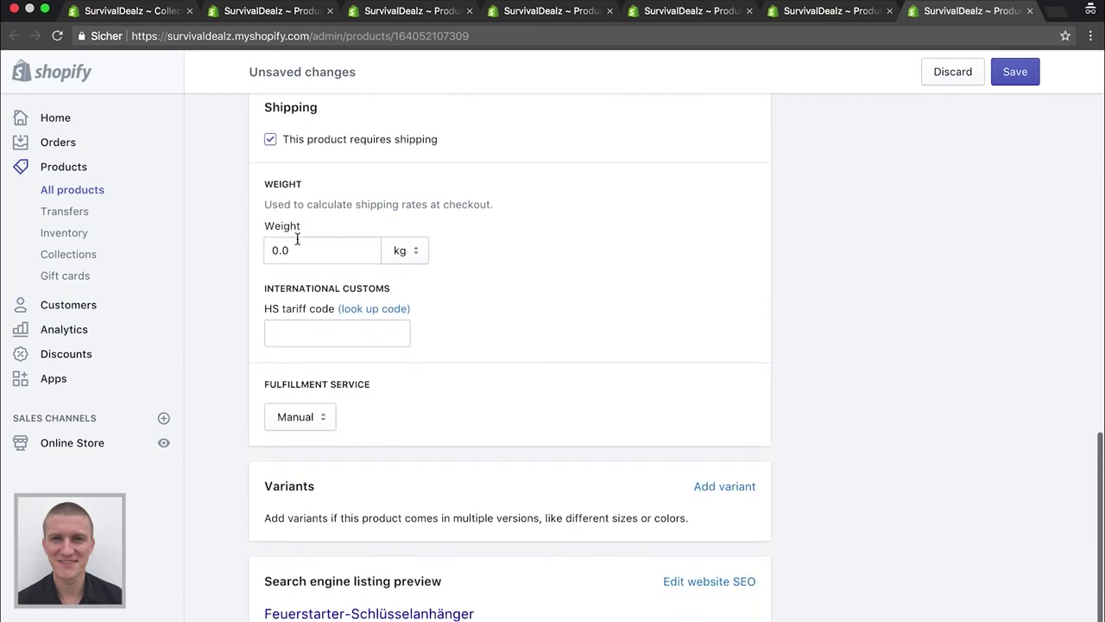
pyautogui.scroll(8, 324, 226)
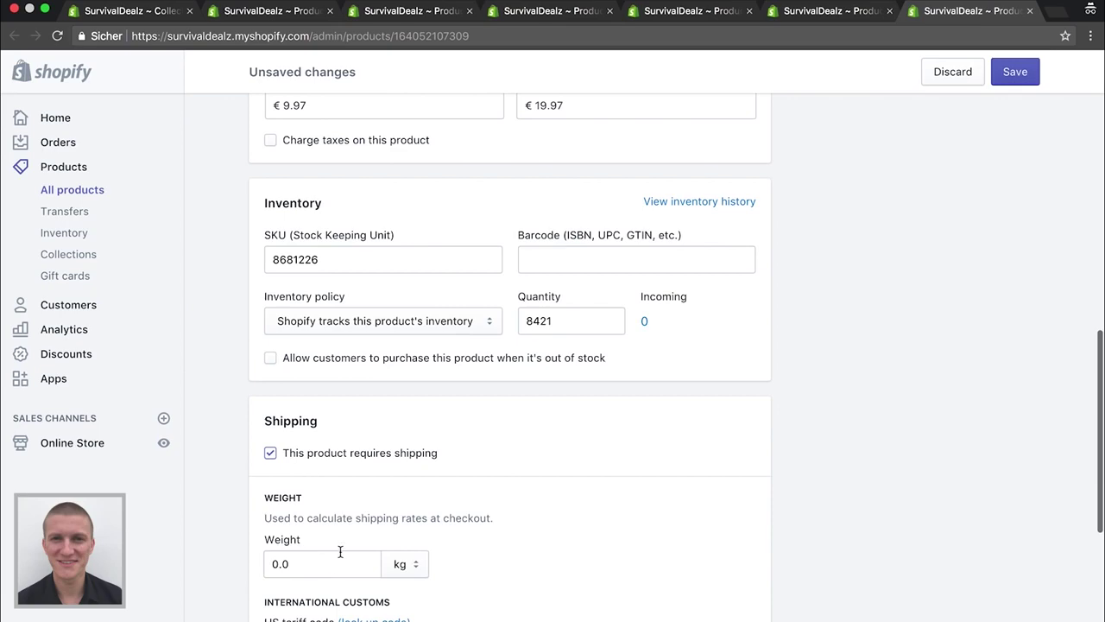
pyautogui.scroll(1, 340, 554)
pyautogui.scroll(-13, 210, 498)
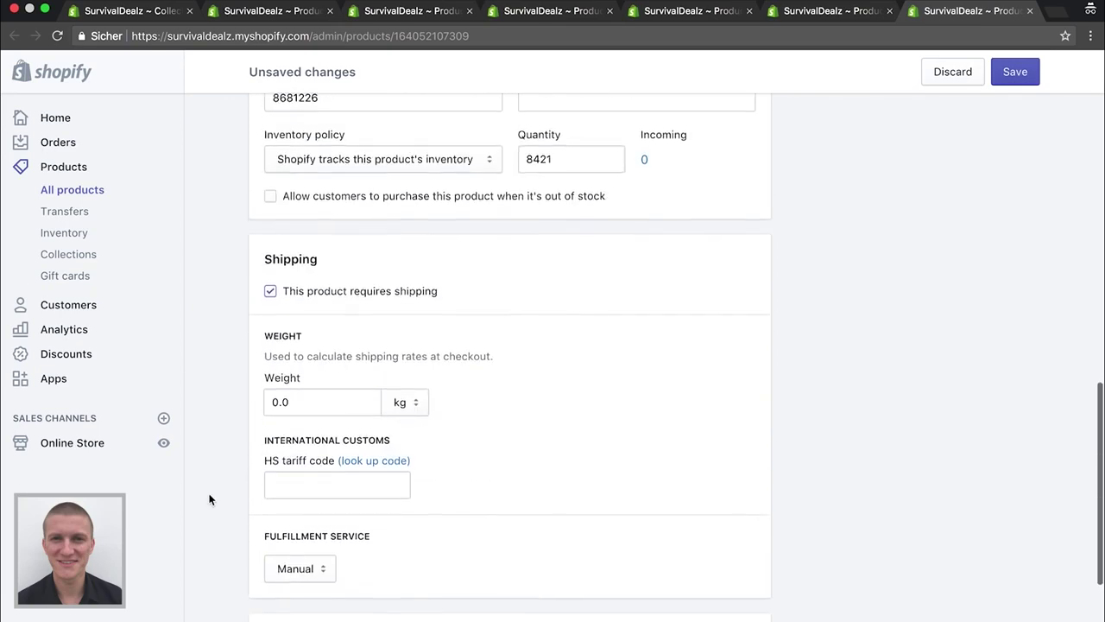
pyautogui.scroll(20, 210, 498)
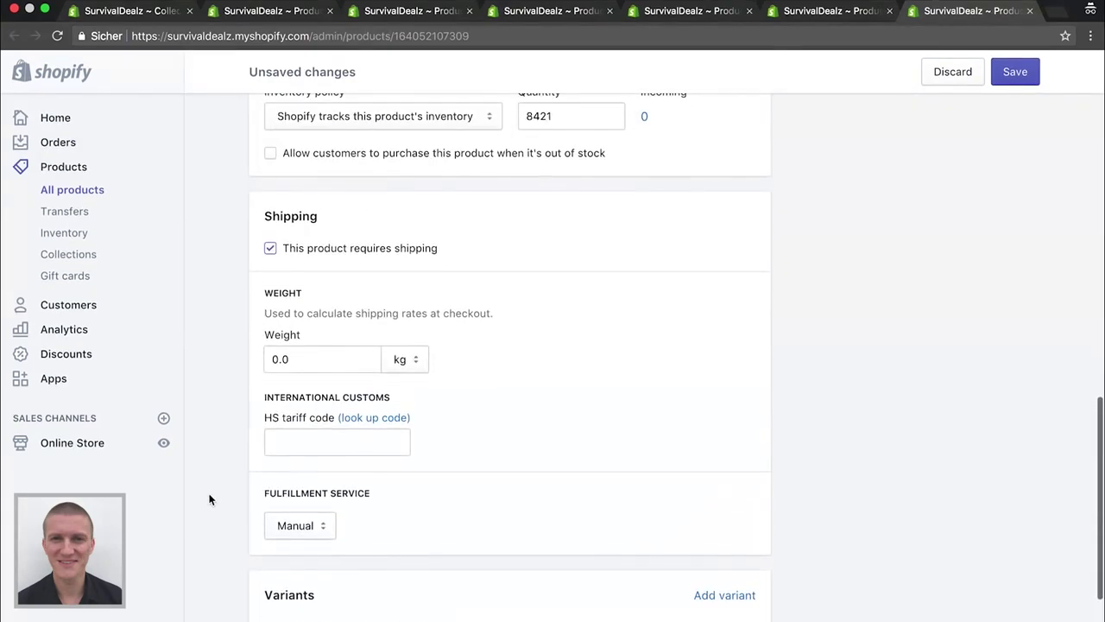
pyautogui.click(1016, 74)
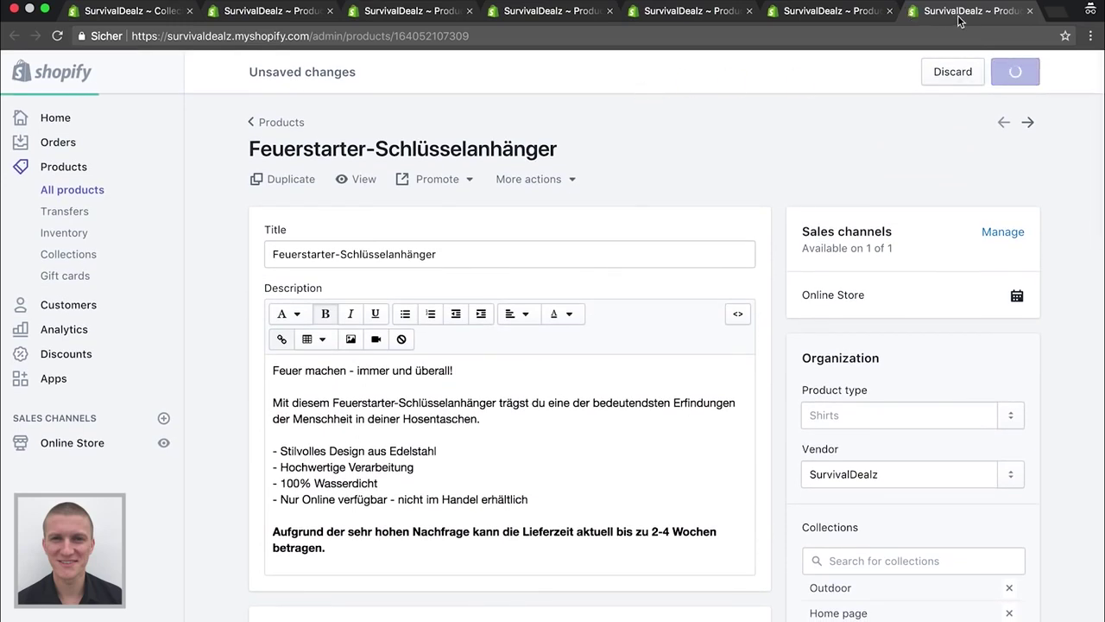
# Open the King Sea Tomahawk Survival Axt product and find its Pricing section
pyautogui.click(843, 16)
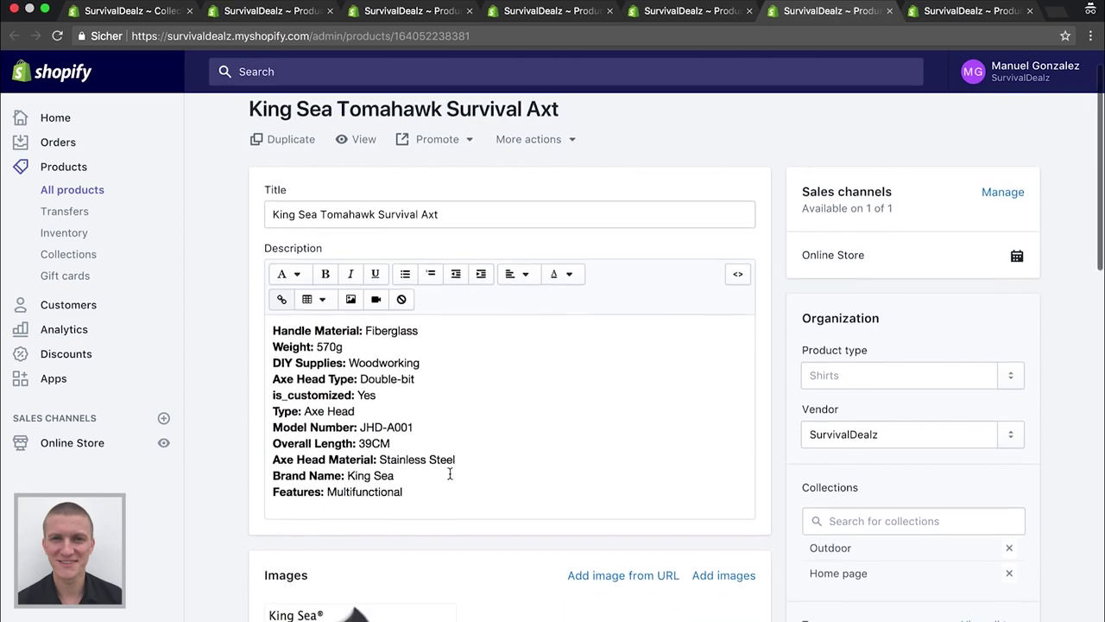
pyautogui.scroll(-1, 438, 423)
pyautogui.scroll(-1, 425, 408)
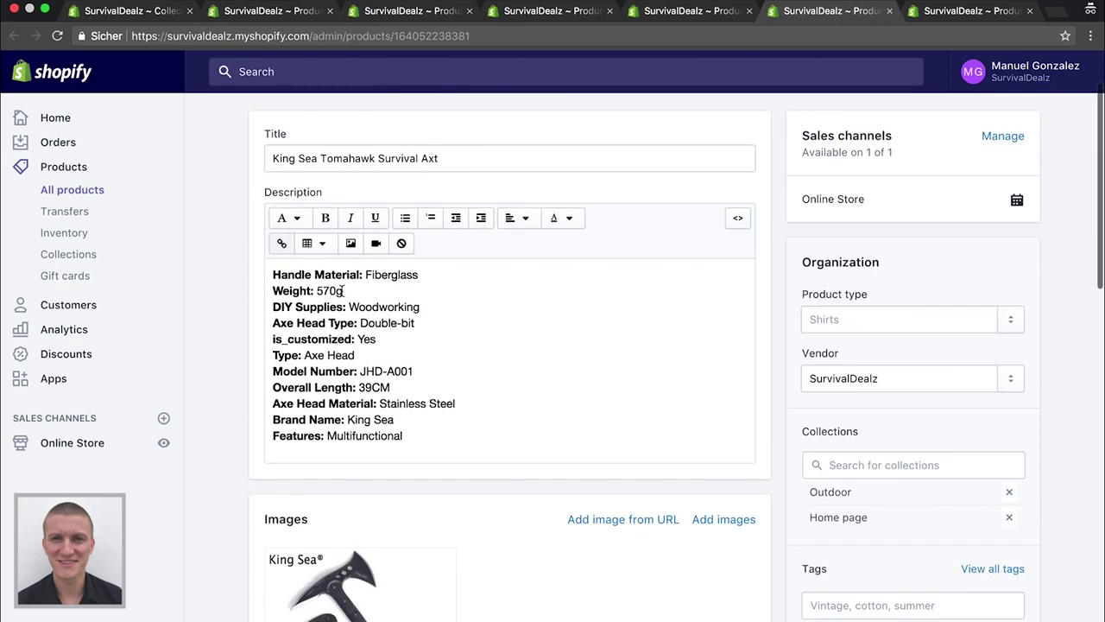
pyautogui.scroll(-5, 343, 291)
pyautogui.scroll(7, 219, 306)
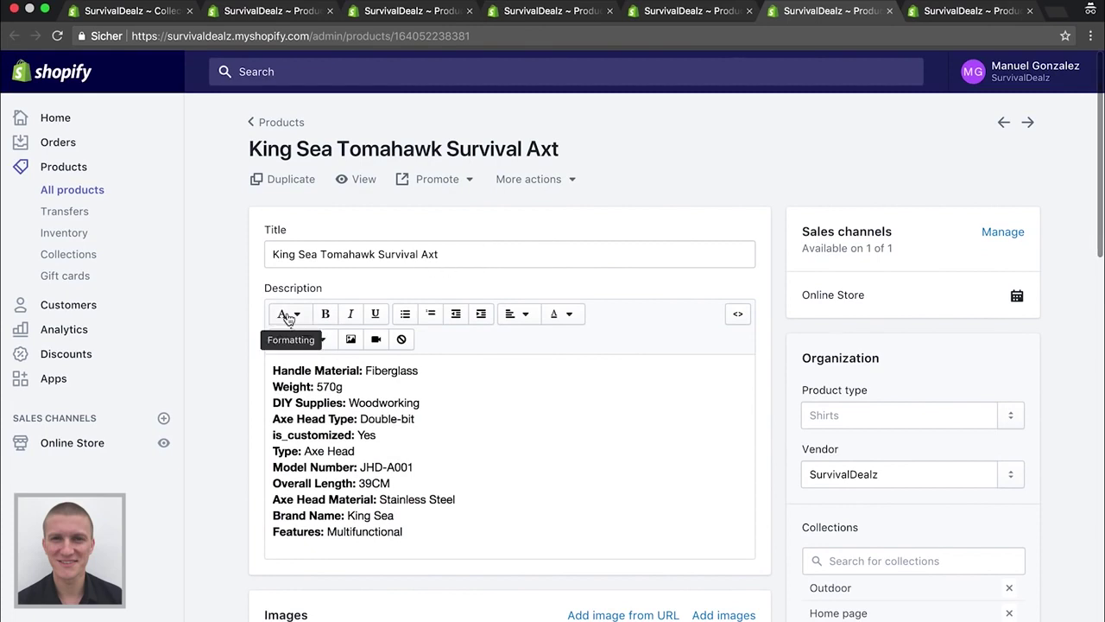
pyautogui.click(974, 10)
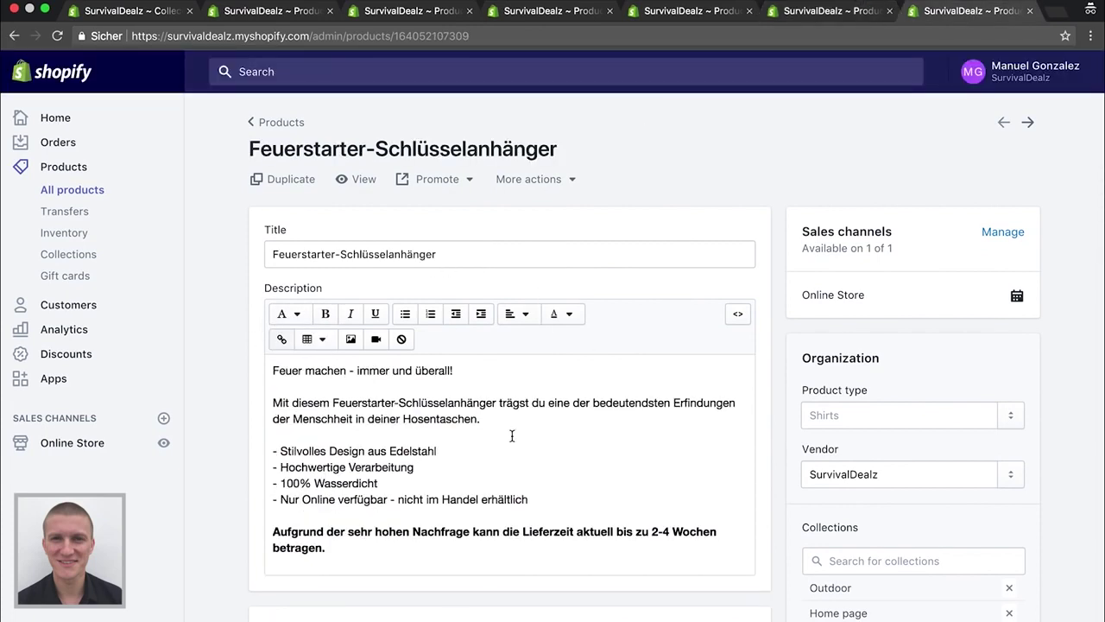
pyautogui.scroll(-1, 547, 447)
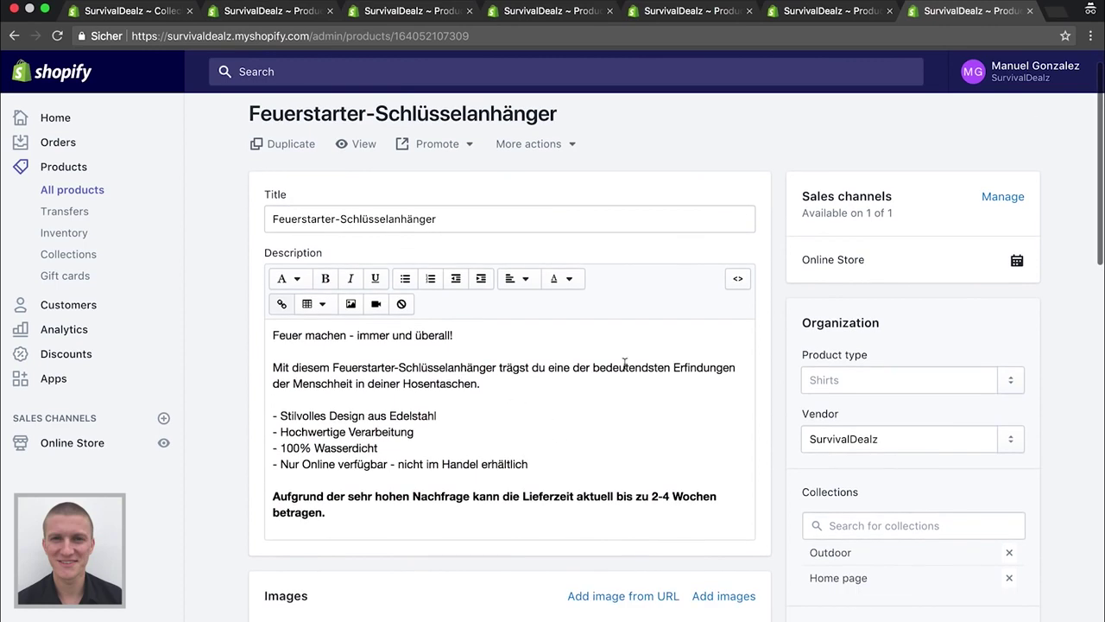
pyautogui.click(814, 12)
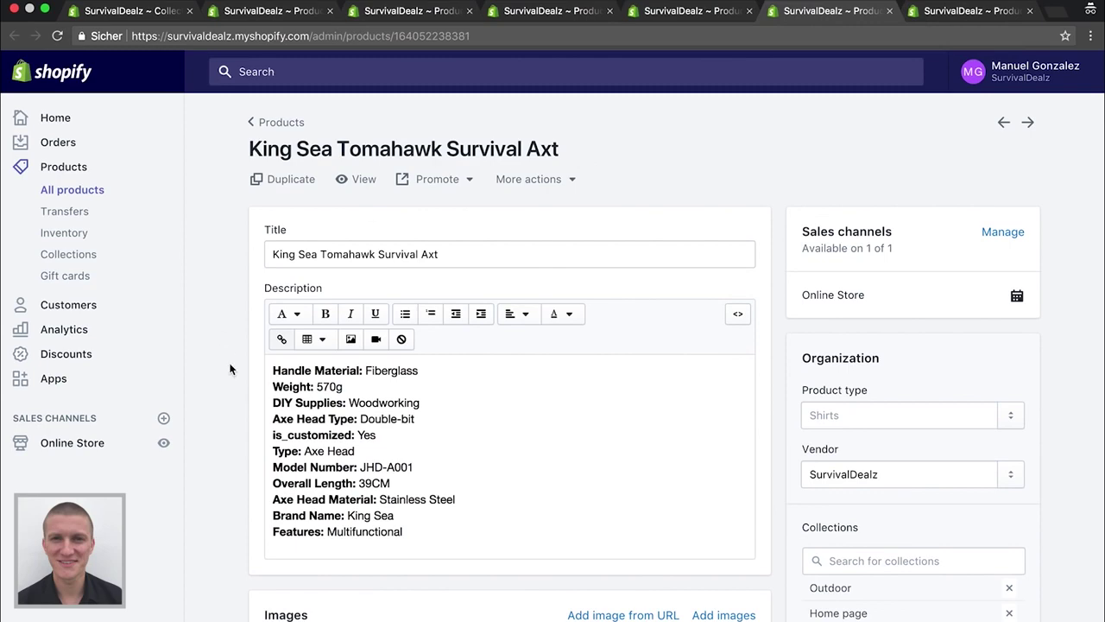
pyautogui.scroll(-8, 230, 370)
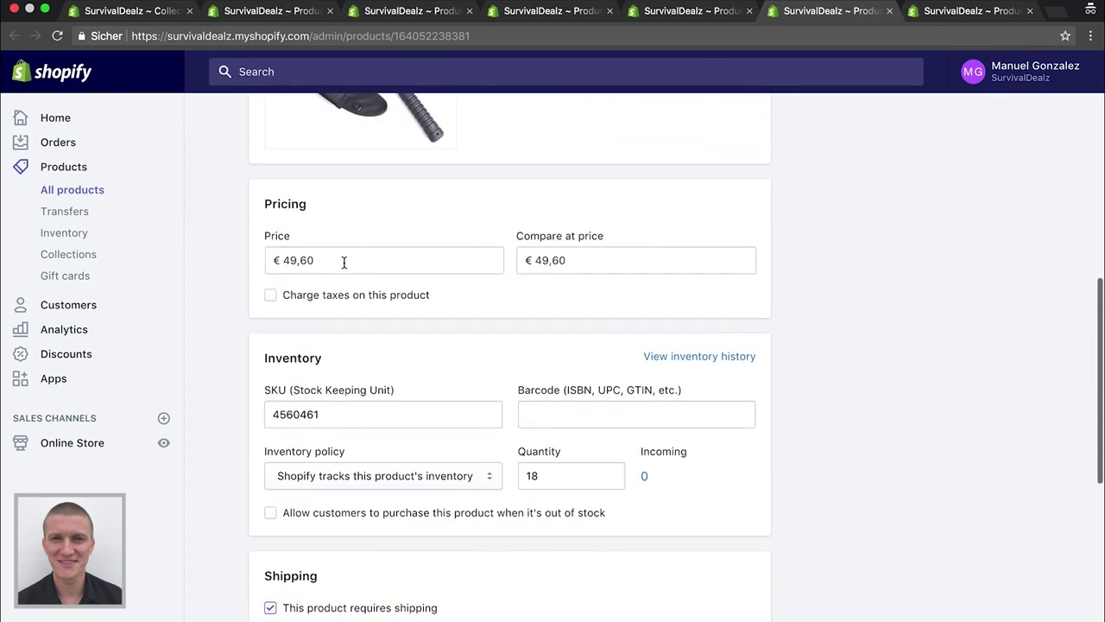
pyautogui.scroll(4, 345, 263)
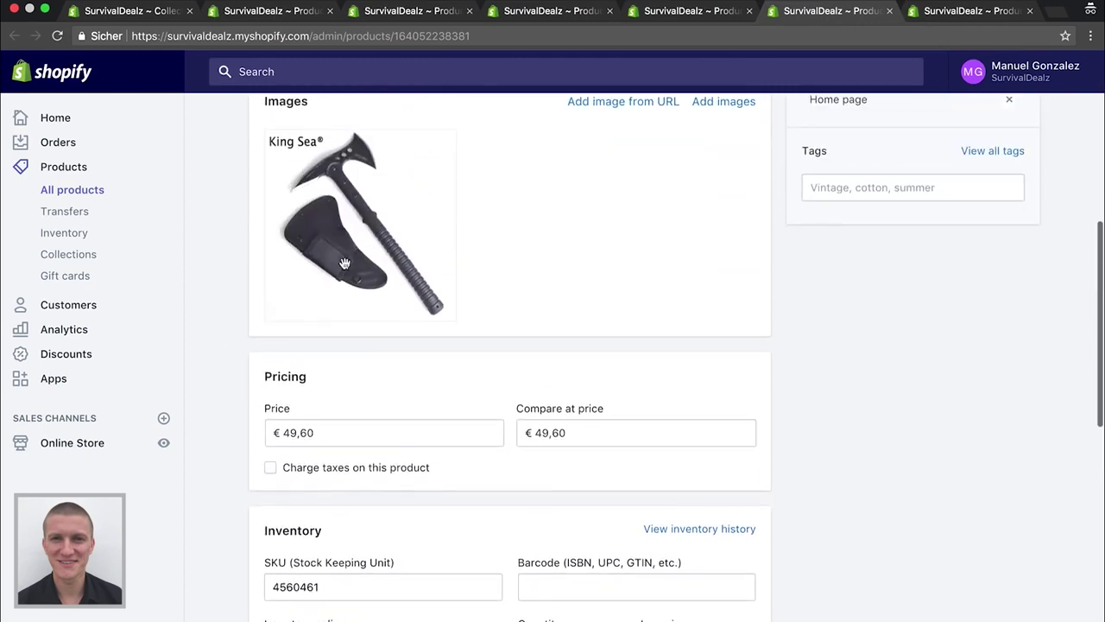
pyautogui.scroll(-2, 380, 363)
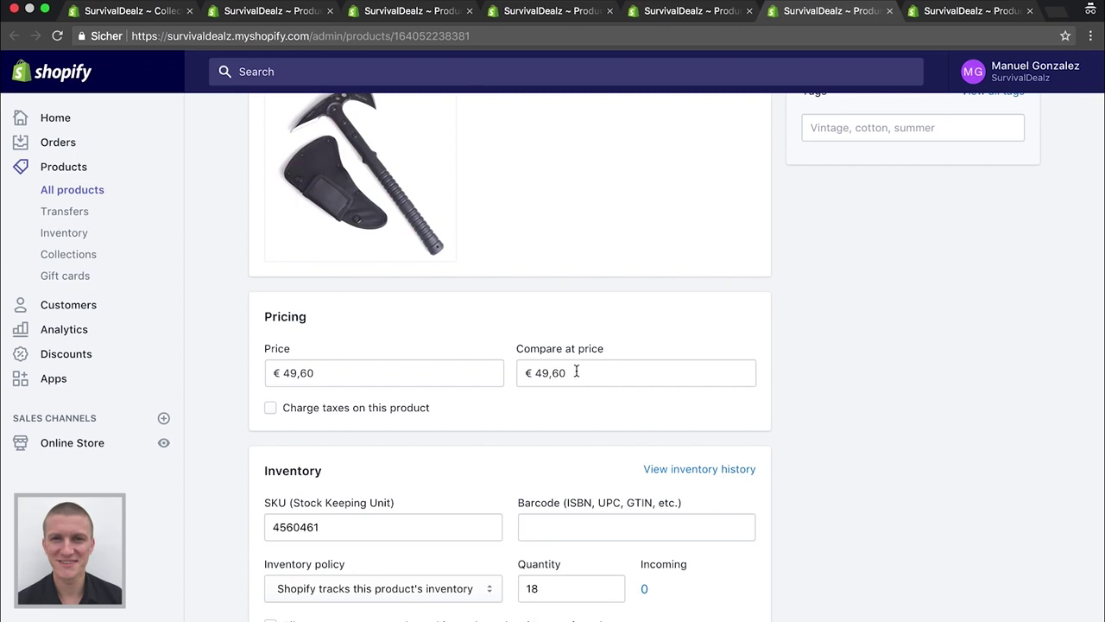
# Change the axe's compare-at price from 49,60 to 69,60 and save
pyautogui.click(550, 372)
pyautogui.press('BackSpace')
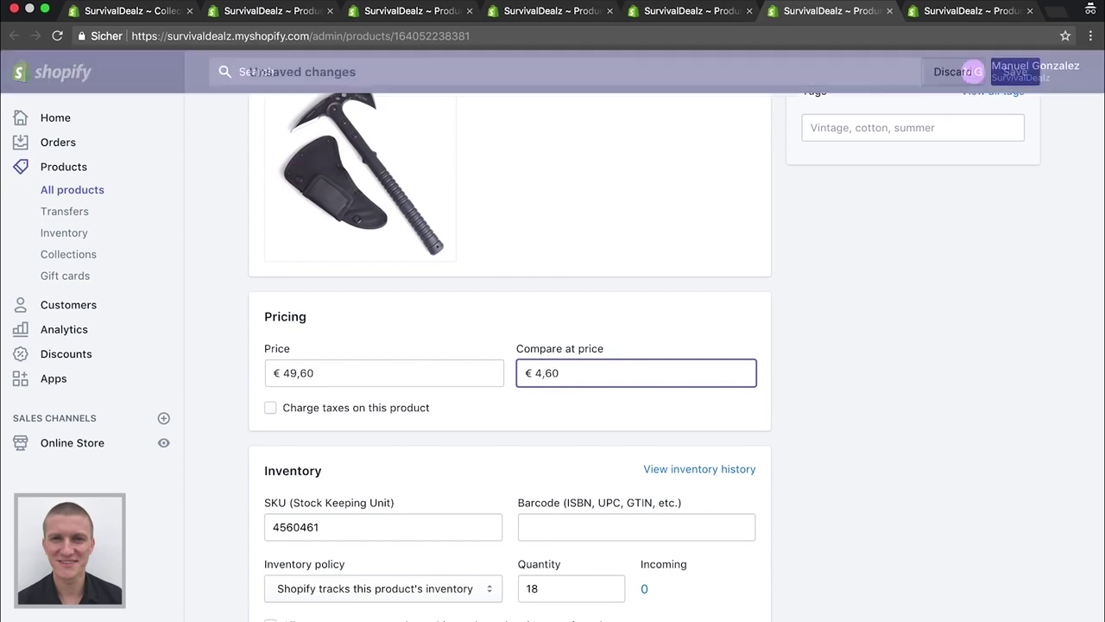
pyautogui.press('BackSpace')
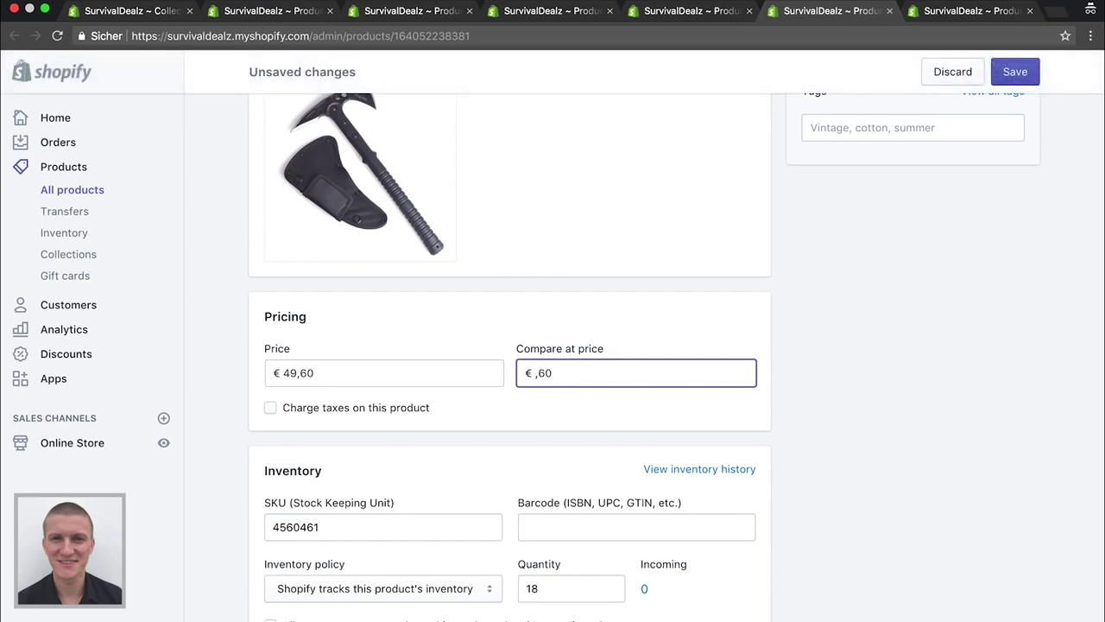
pyautogui.write('69')
pyautogui.scroll(-3, 741, 396)
pyautogui.scroll(-1, 356, 424)
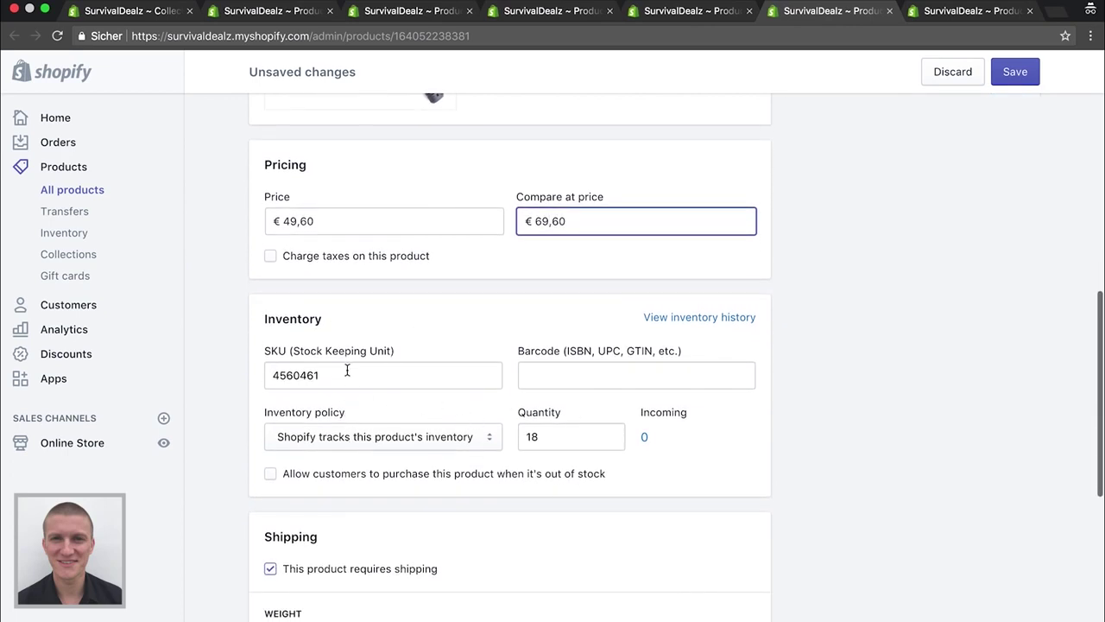
pyautogui.scroll(-2, 551, 434)
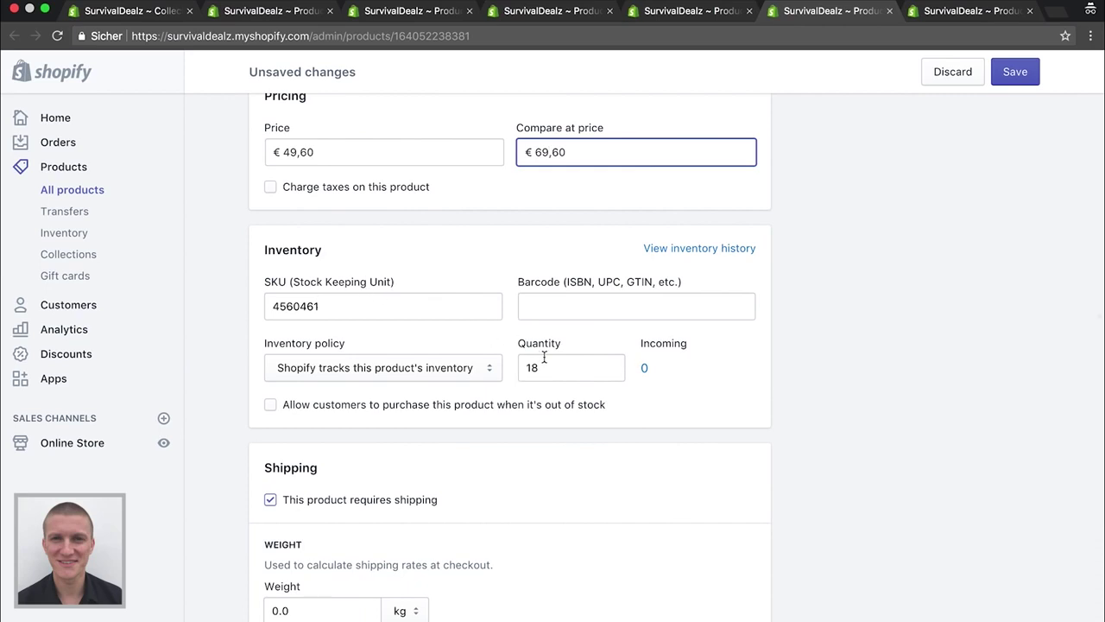
pyautogui.scroll(-5, 261, 429)
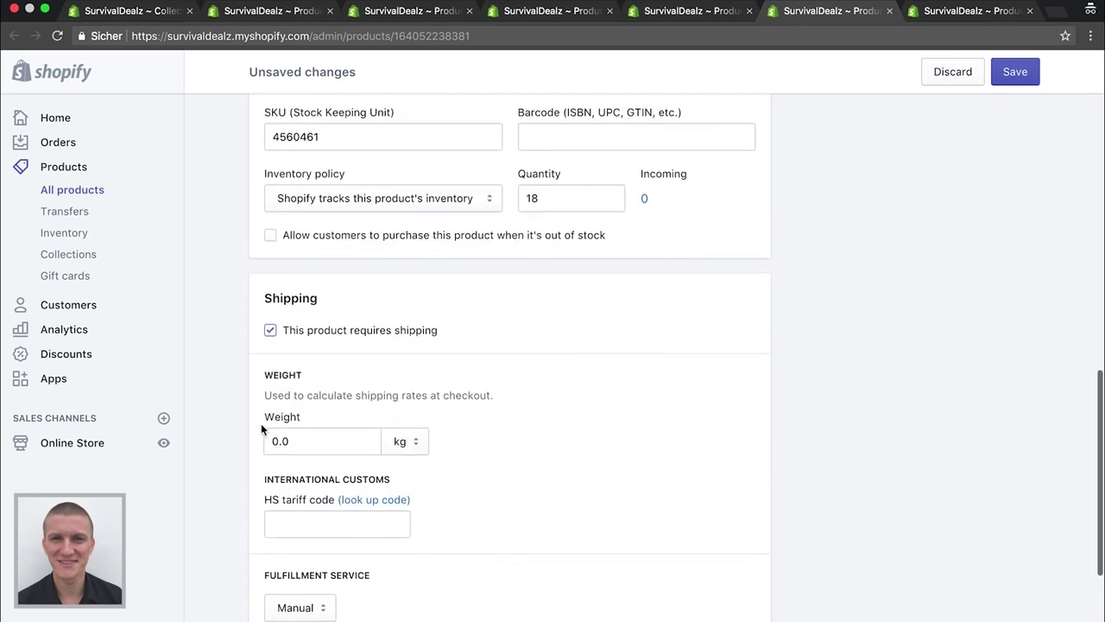
pyautogui.scroll(-2, 232, 474)
pyautogui.scroll(-3, 397, 425)
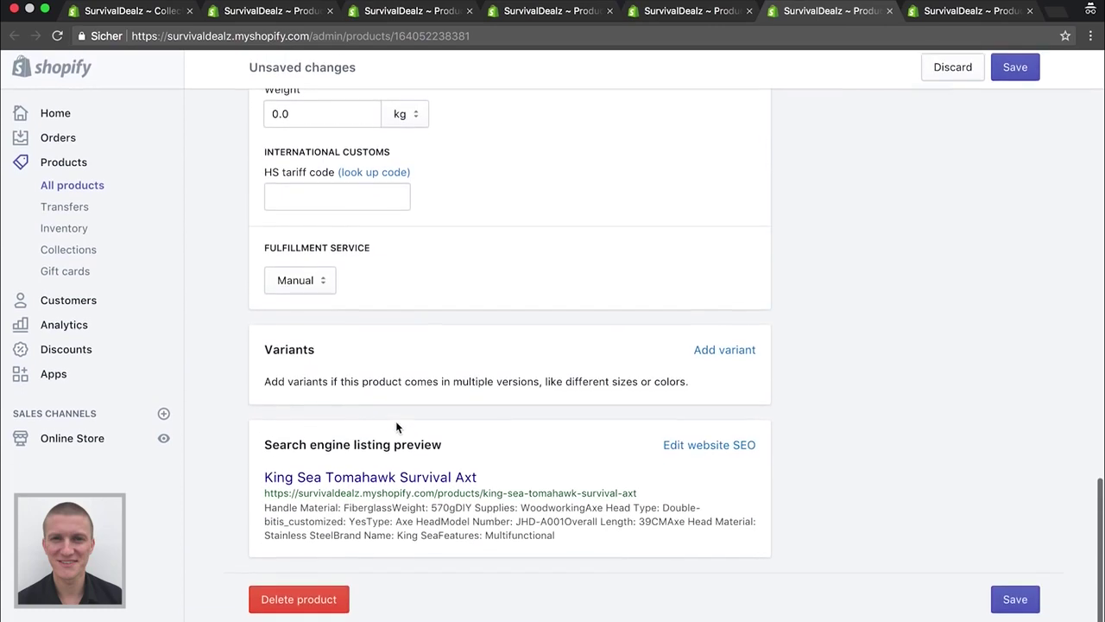
pyautogui.click(1013, 71)
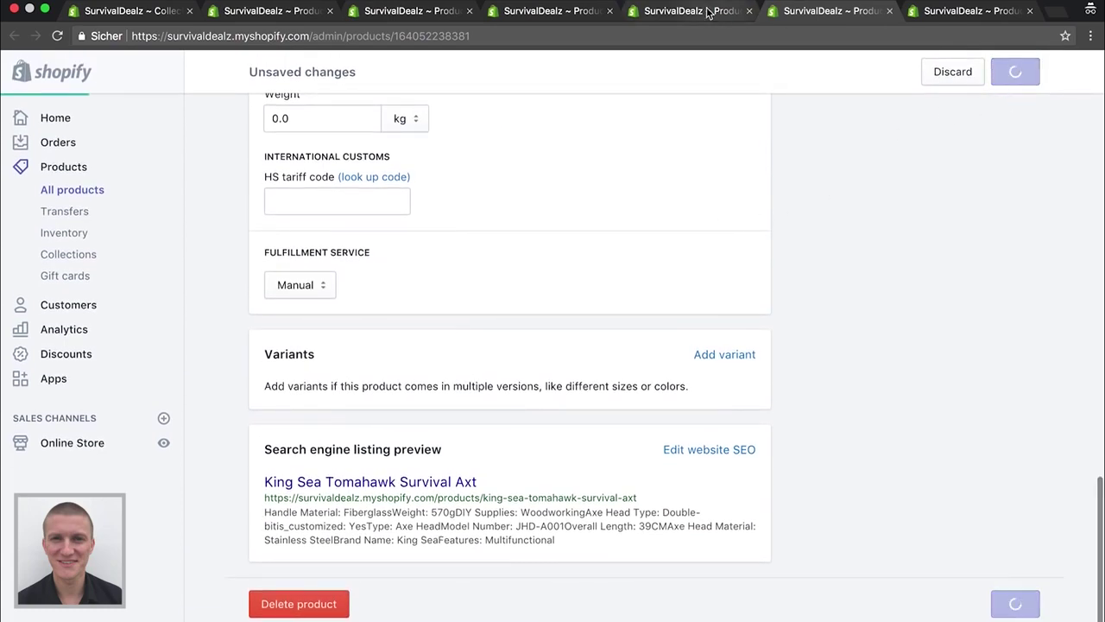
# Set the first-aid kit's price to 29,99, clear its compare-at price, and save
pyautogui.click(706, 10)
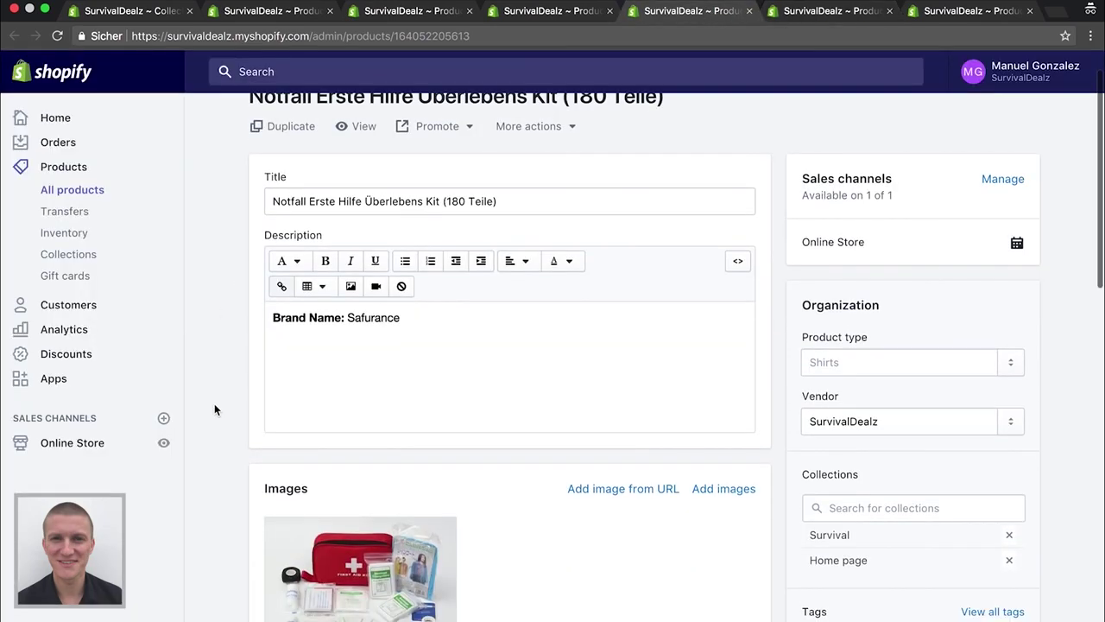
pyautogui.scroll(-5, 214, 403)
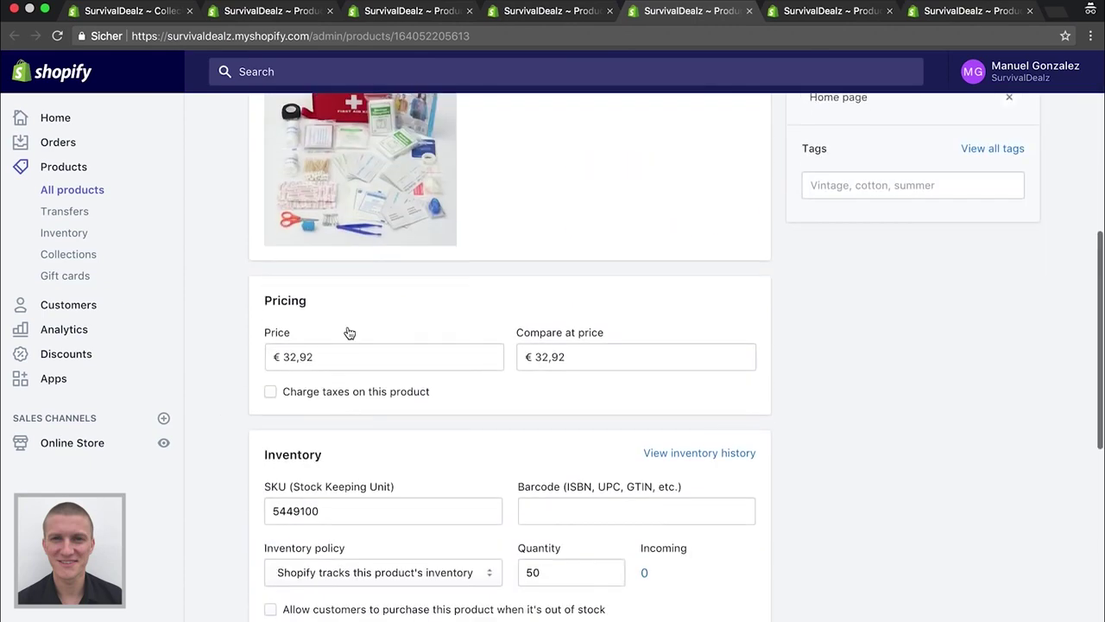
pyautogui.click(332, 359)
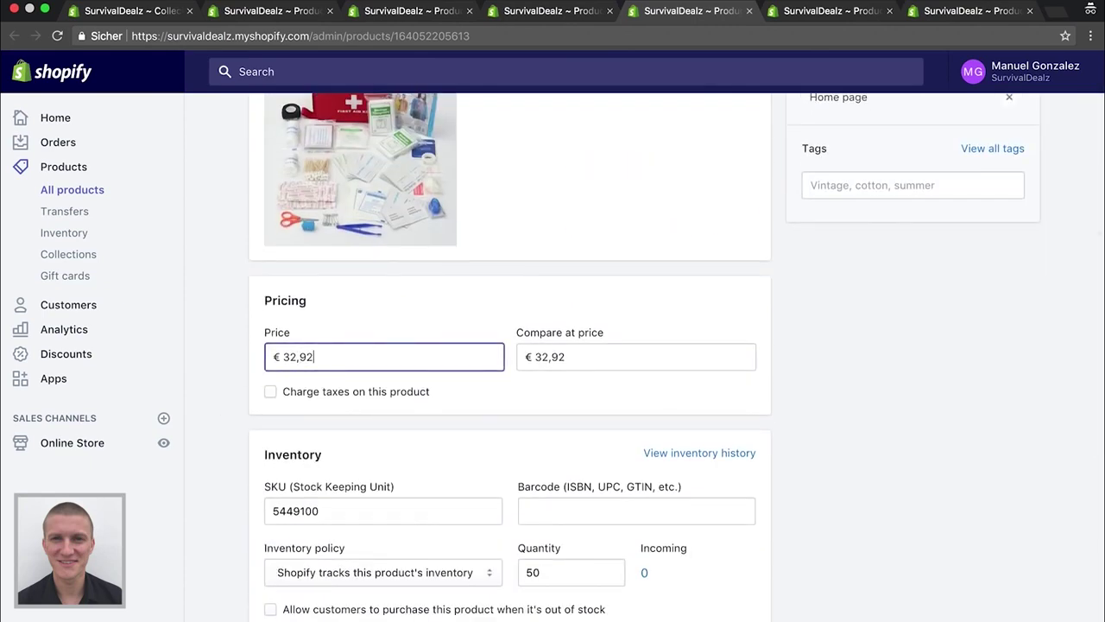
pyautogui.press('BackSpace')
pyautogui.press('BackSpace')
pyautogui.press('BackSpace')
pyautogui.press('BackSpace')
pyautogui.press('BackSpace')
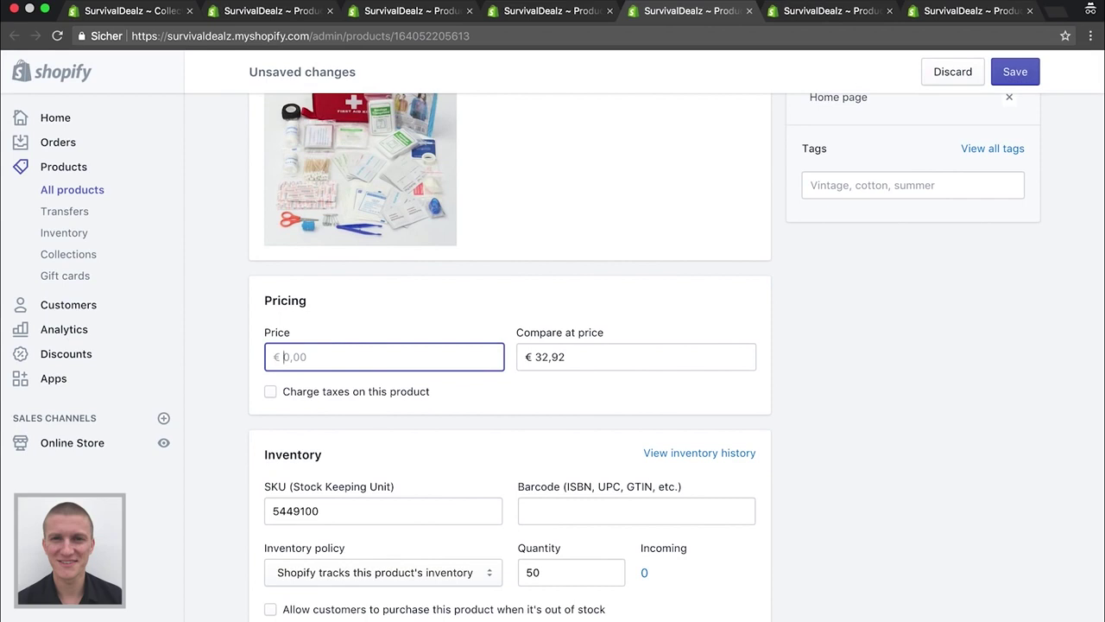
pyautogui.write('29,99')
pyautogui.press('Tab')
pyautogui.press('BackSpace')
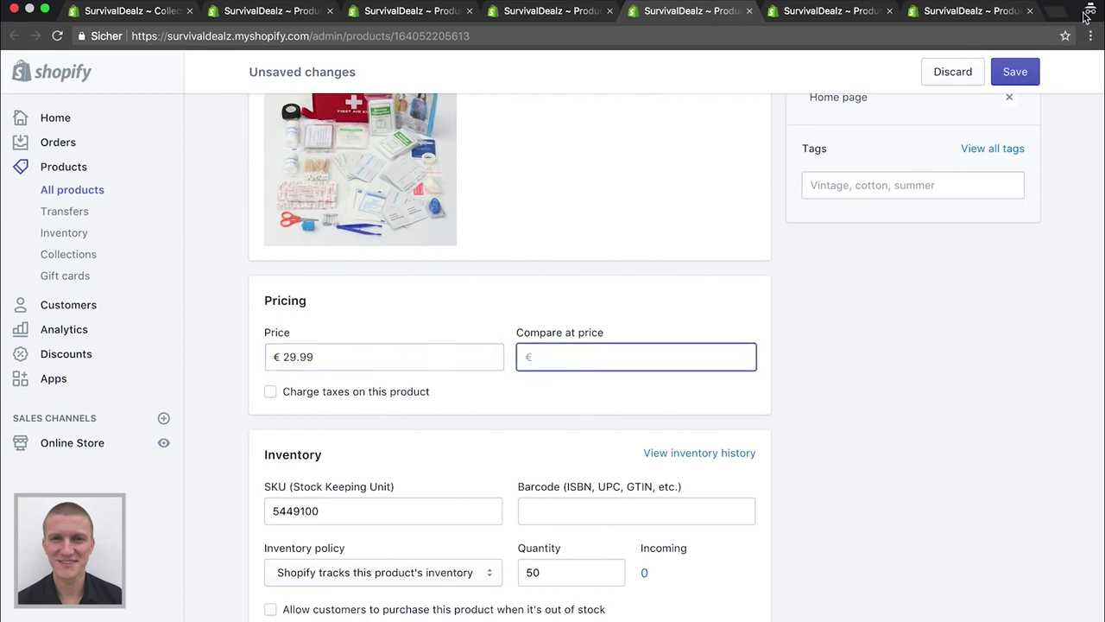
pyautogui.click(1017, 74)
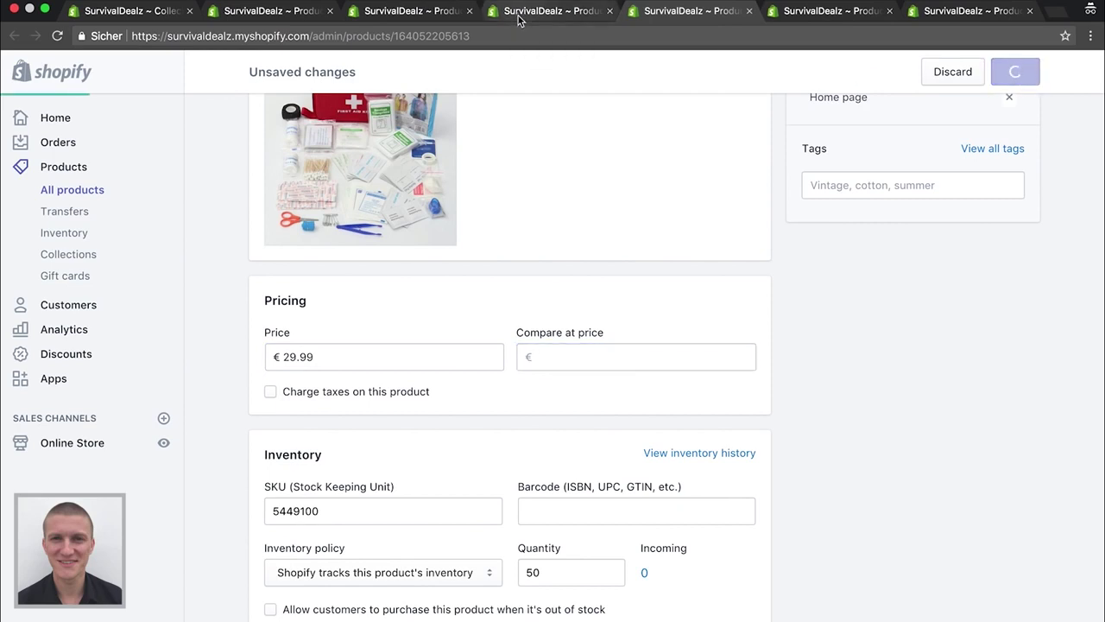
pyautogui.click(518, 12)
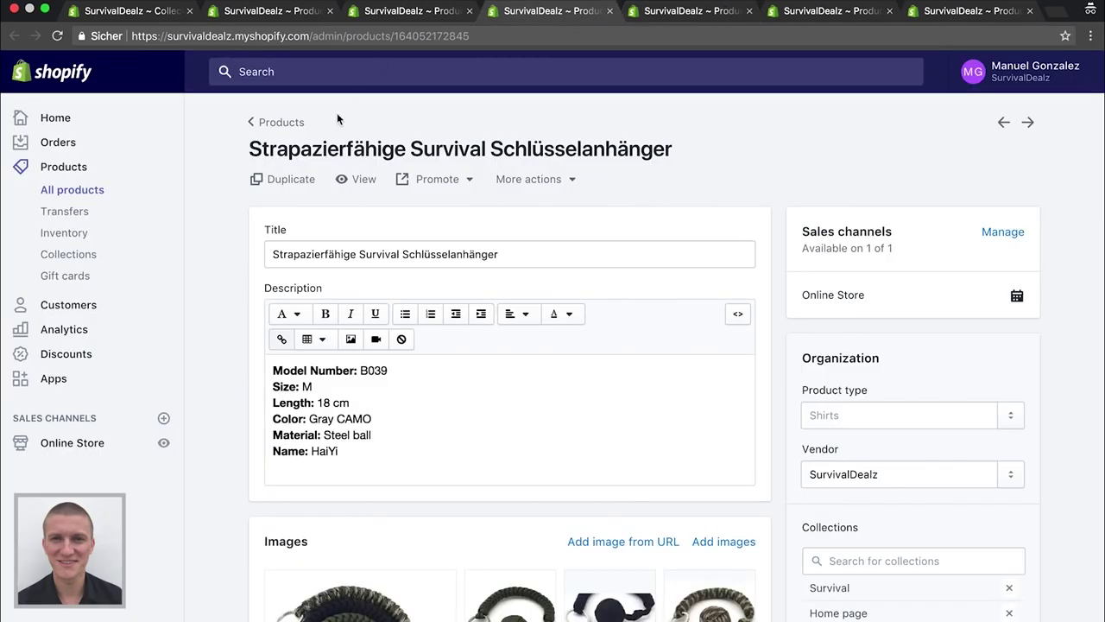
# Select all three Strapazierfähige Survival Schlüsselanhänger variants
pyautogui.scroll(-2, 215, 239)
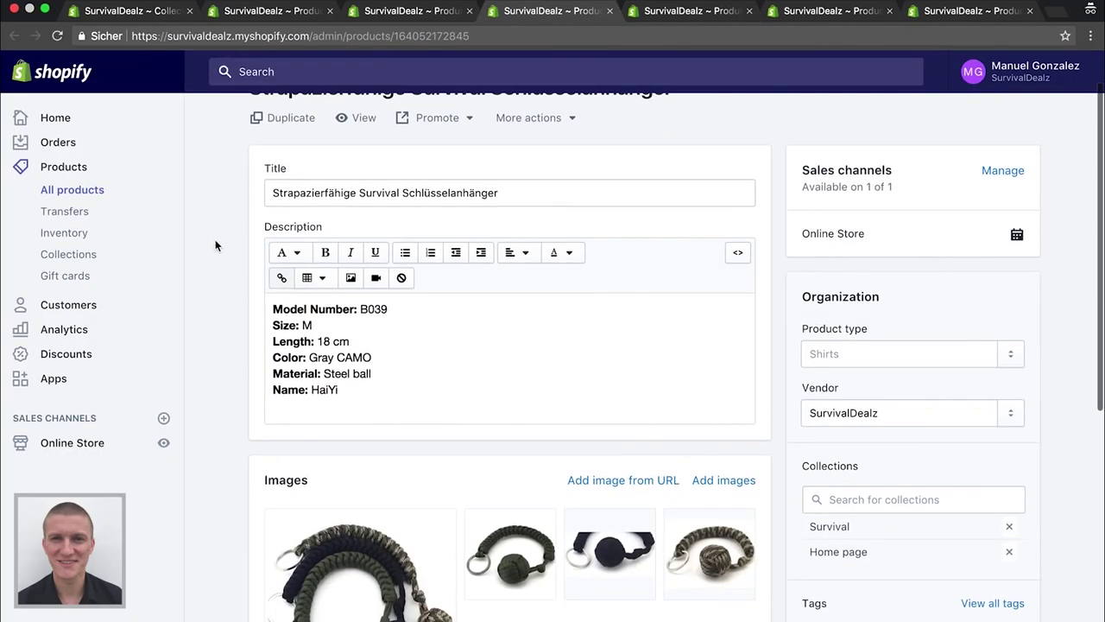
pyautogui.scroll(1, 225, 243)
pyautogui.scroll(-3, 259, 389)
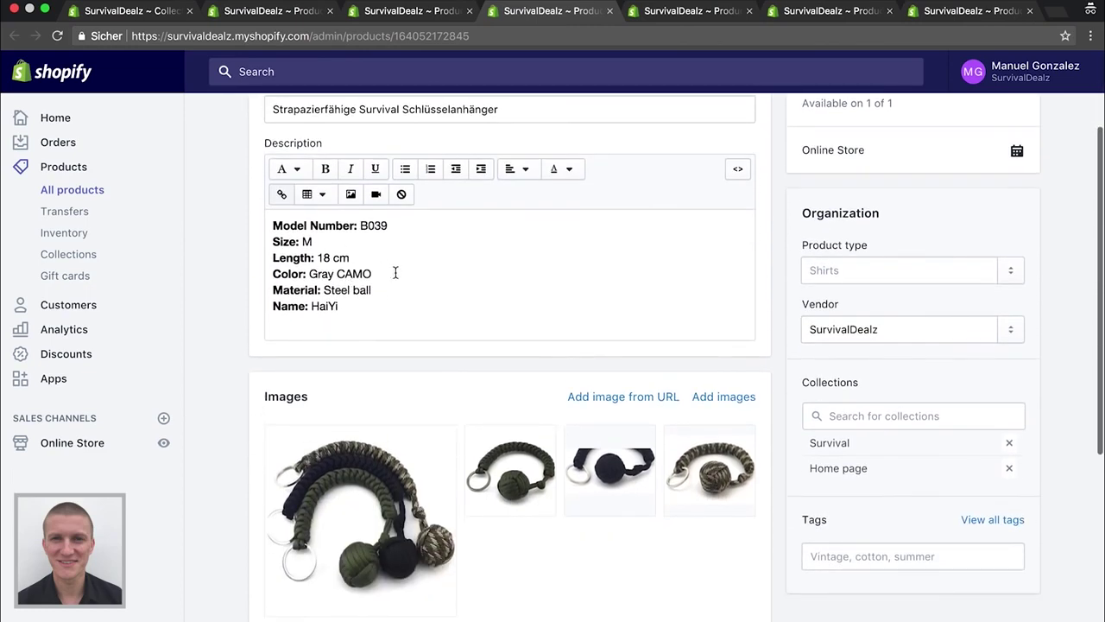
pyautogui.scroll(-8, 431, 293)
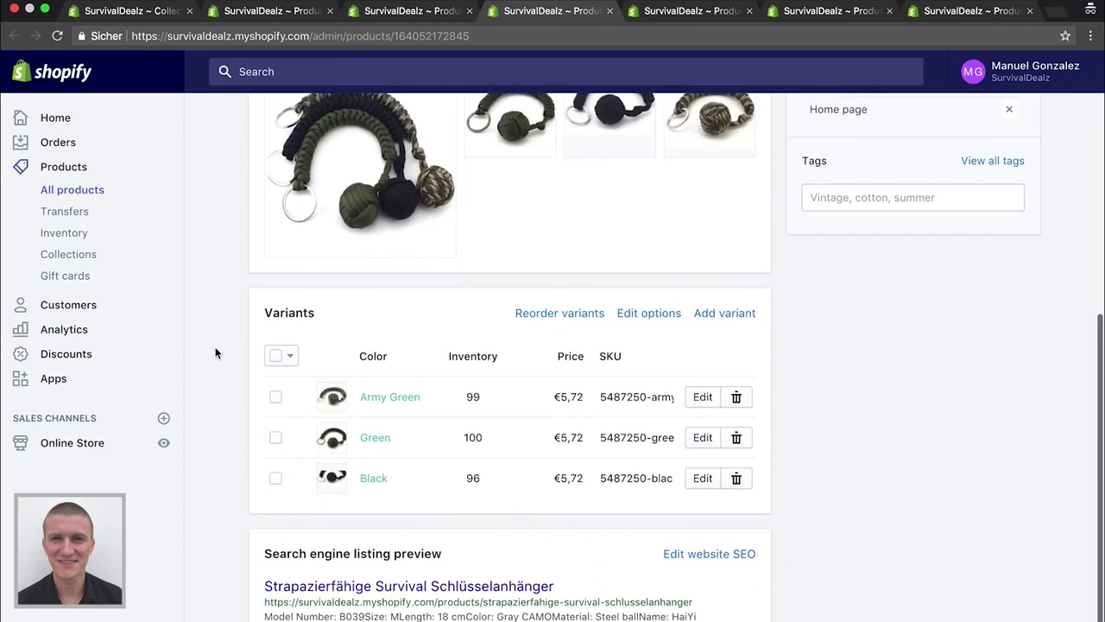
pyautogui.scroll(-2, 217, 353)
pyautogui.scroll(3, 313, 348)
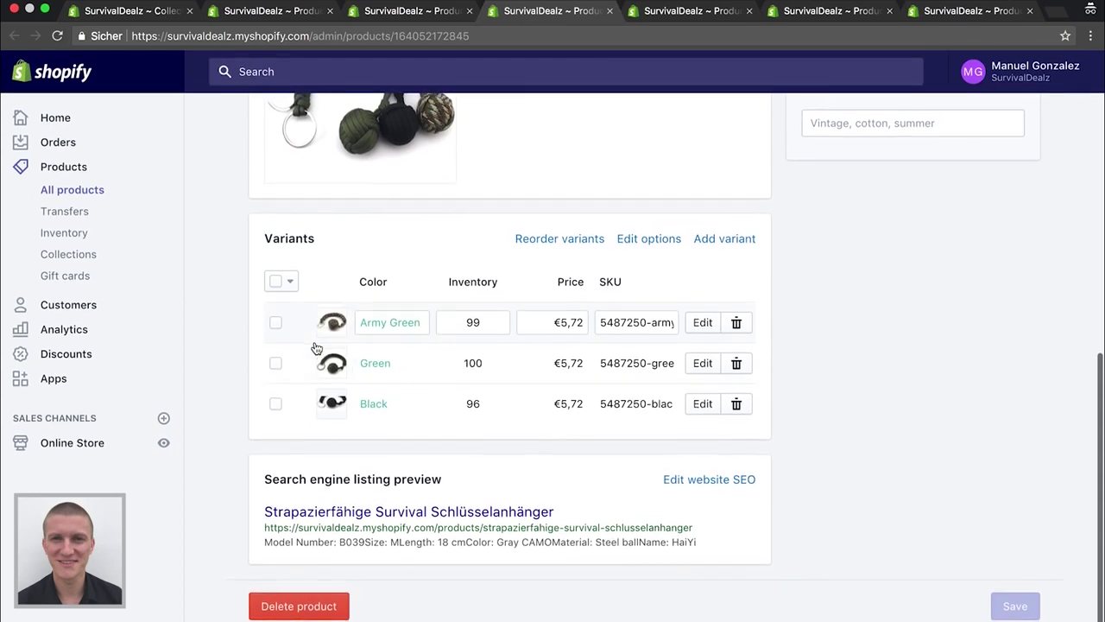
pyautogui.scroll(-3, 345, 422)
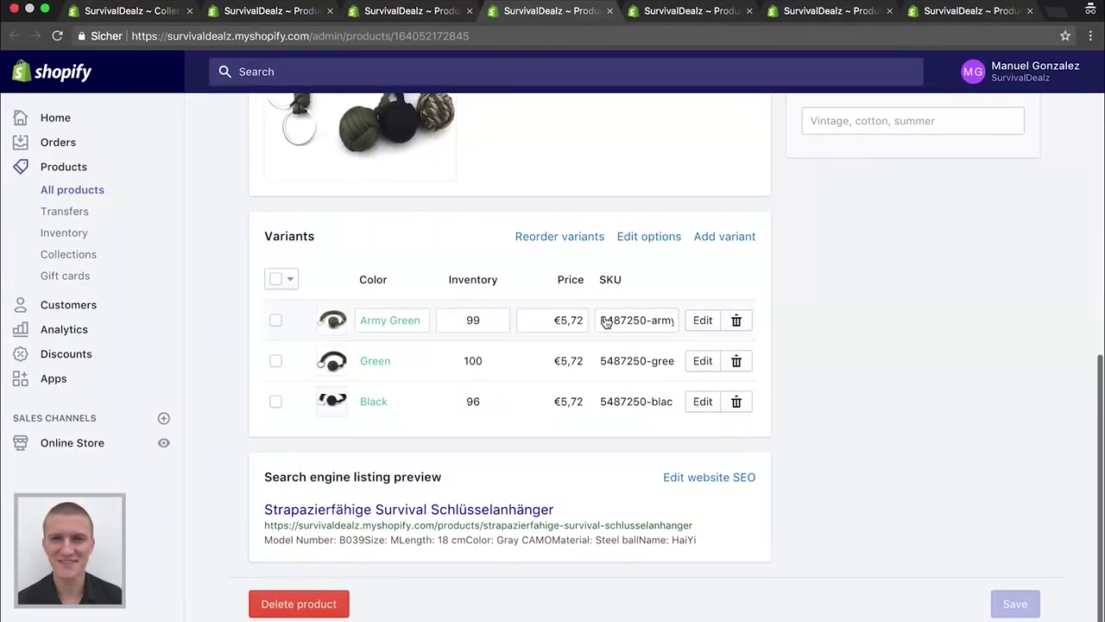
pyautogui.click(276, 279)
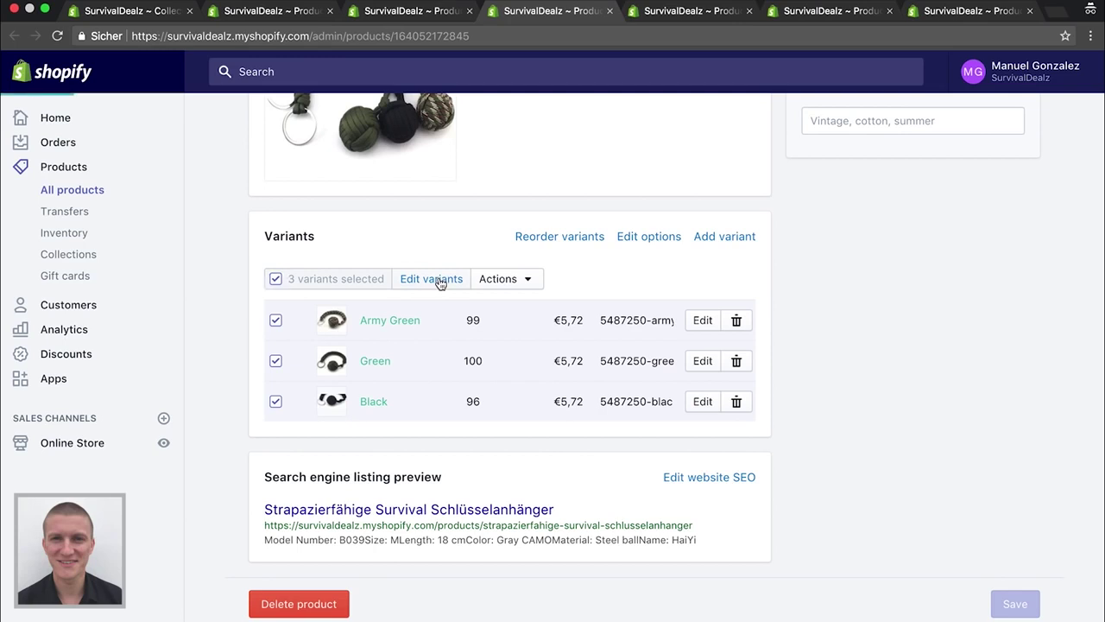
# Open the variants in the bulk editor, then return and switch to the Camping Beutel
pyautogui.click(442, 283)
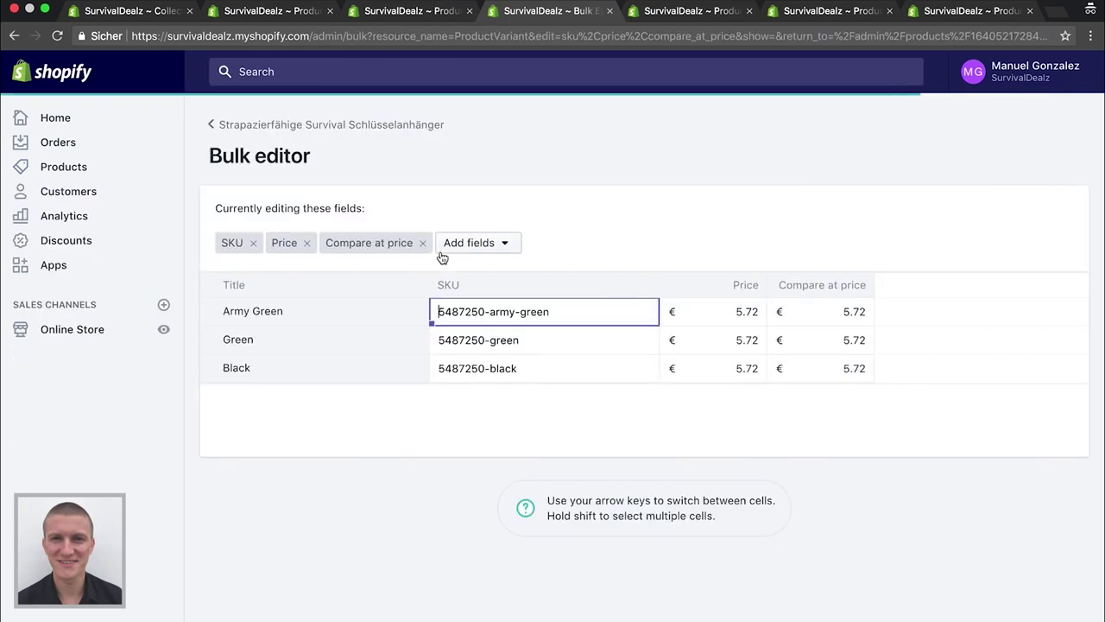
pyautogui.click(247, 125)
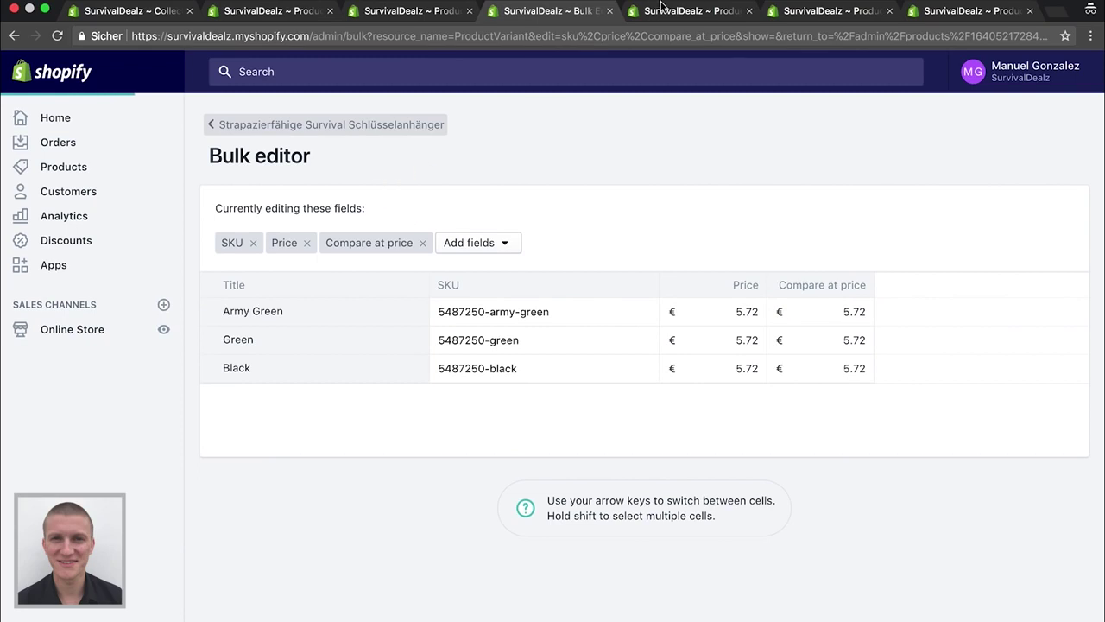
pyautogui.click(423, 12)
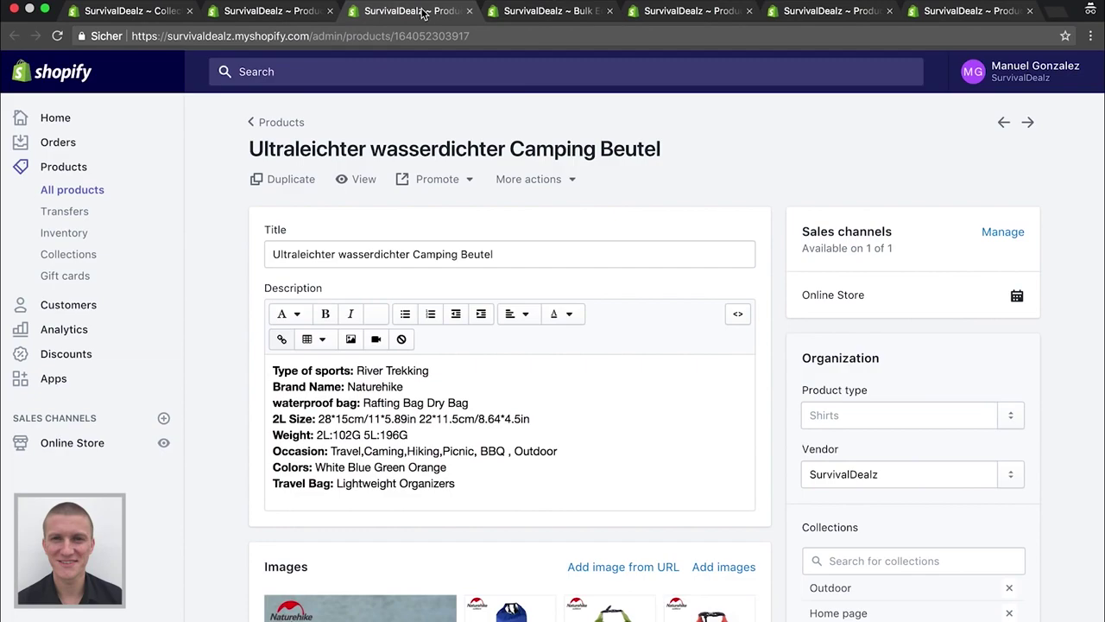
# Review the Camping Beutel's variant prices, then close its page
pyautogui.click(430, 426)
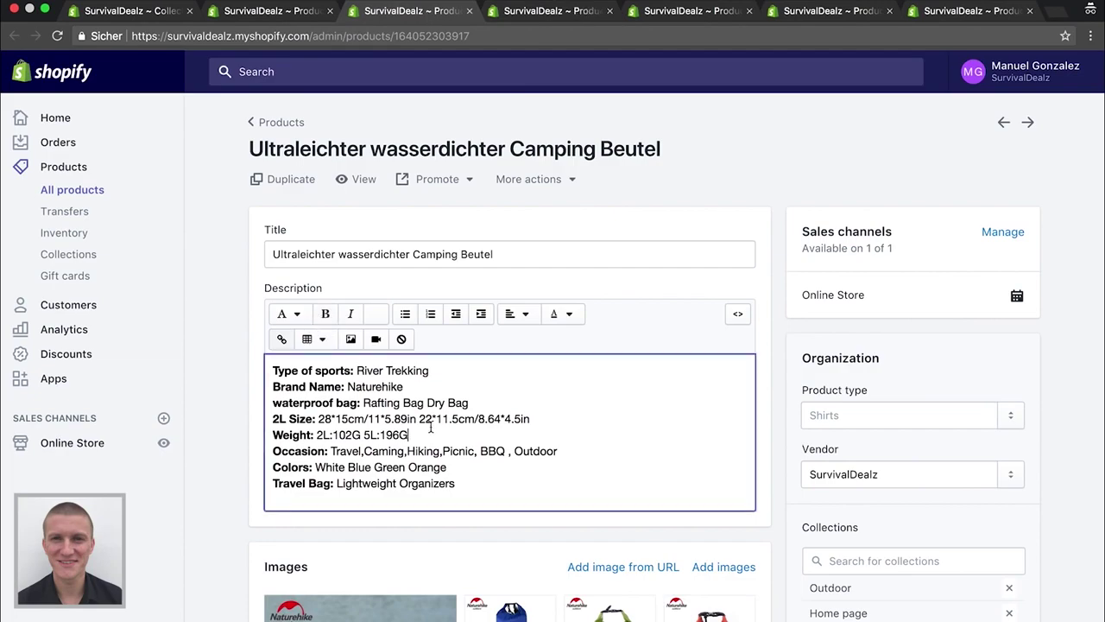
pyautogui.scroll(-15, 248, 454)
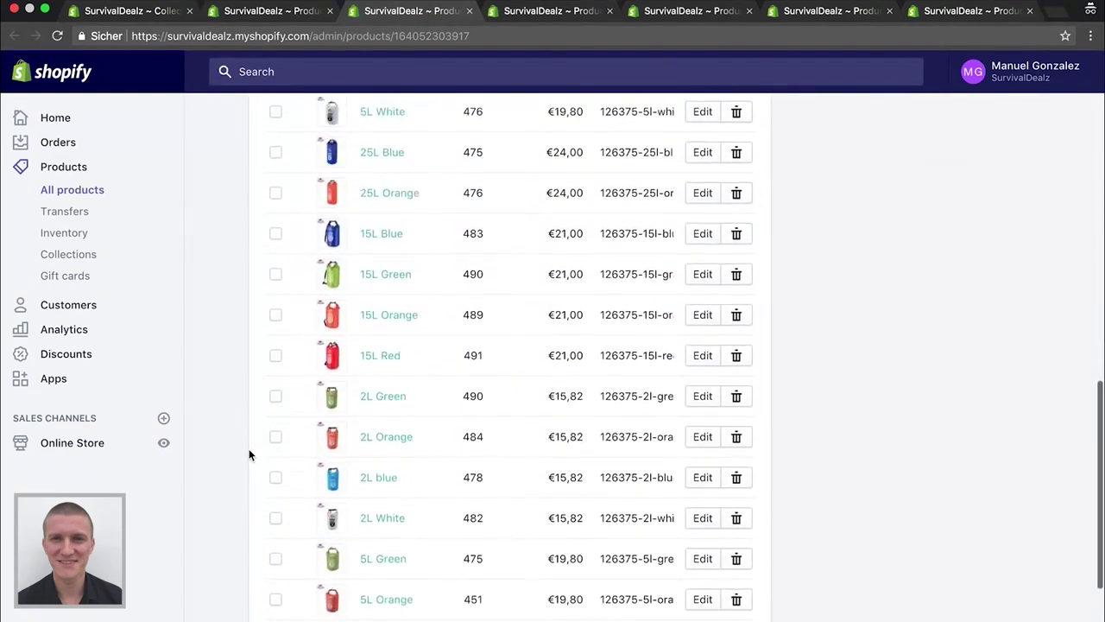
pyautogui.scroll(5, 249, 452)
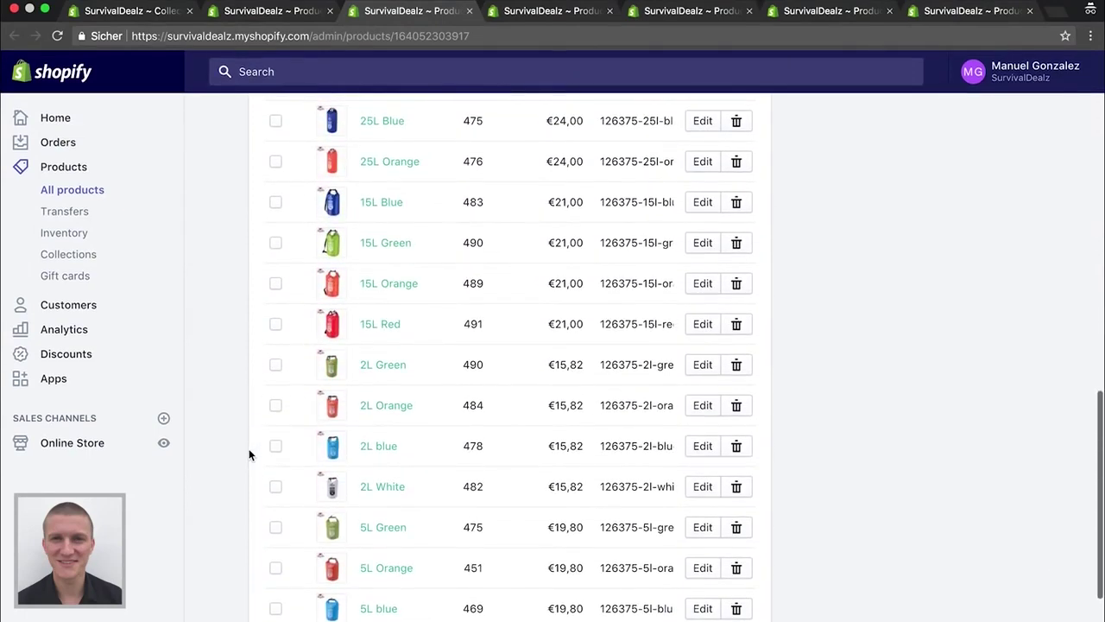
pyautogui.scroll(3, 628, 434)
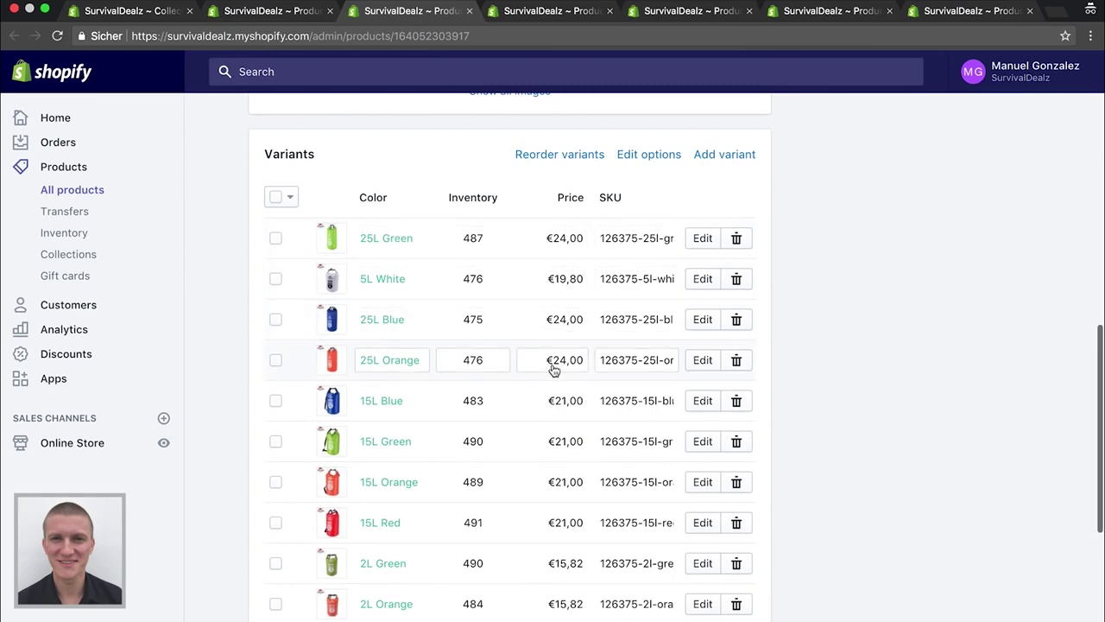
pyautogui.scroll(-5, 553, 369)
pyautogui.scroll(15, 553, 365)
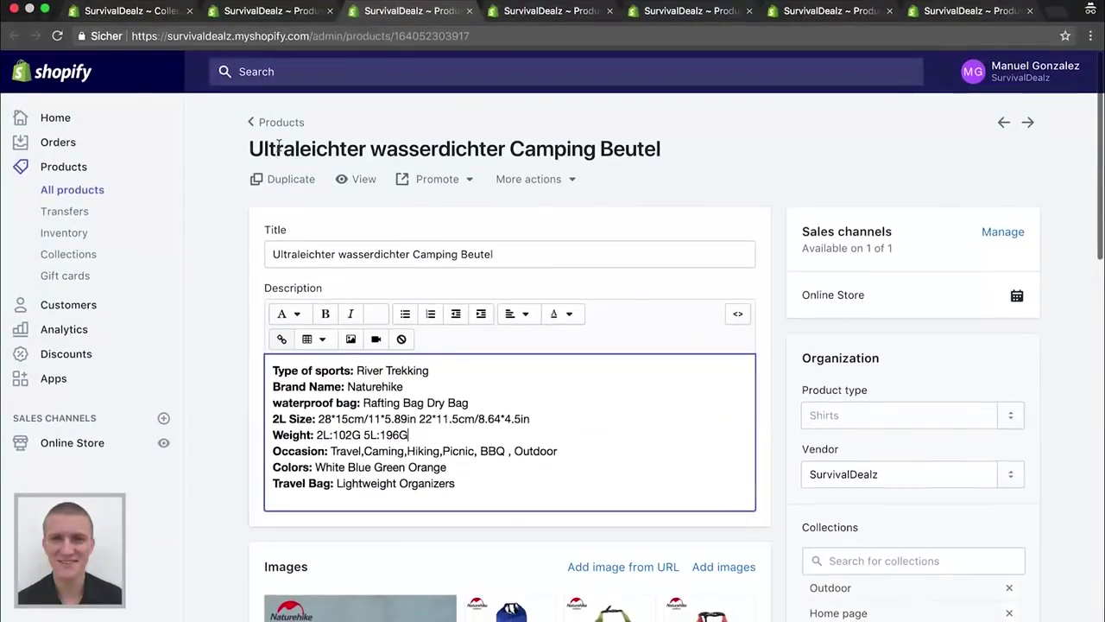
pyautogui.click(470, 10)
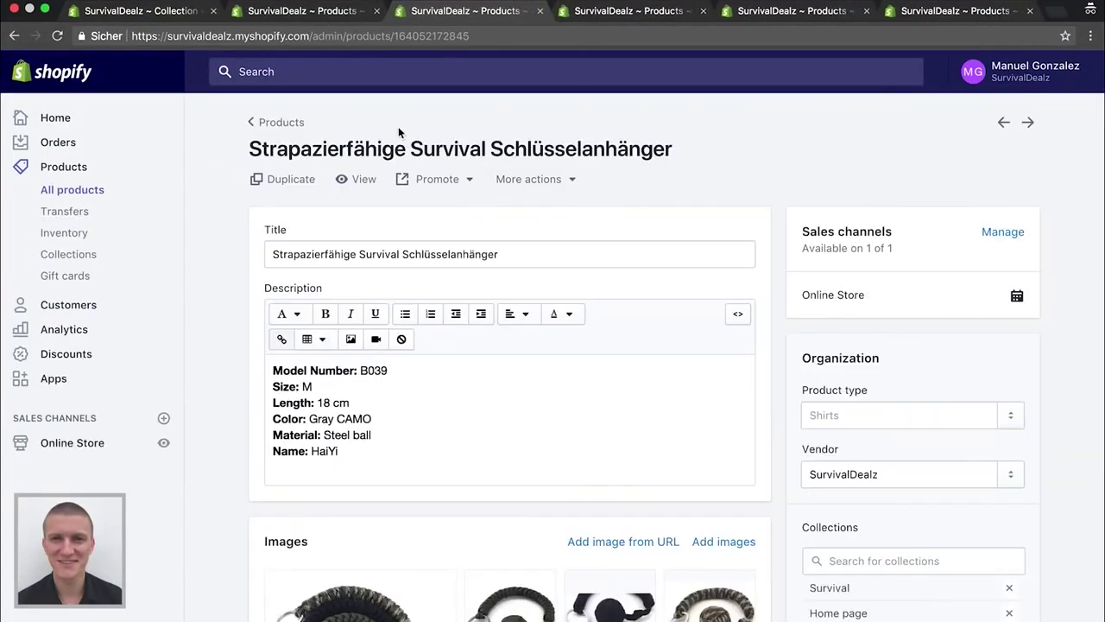
# Apply a 14,95 bulk price to the Army Green, Green and Black keychain variants
pyautogui.scroll(-10, 220, 469)
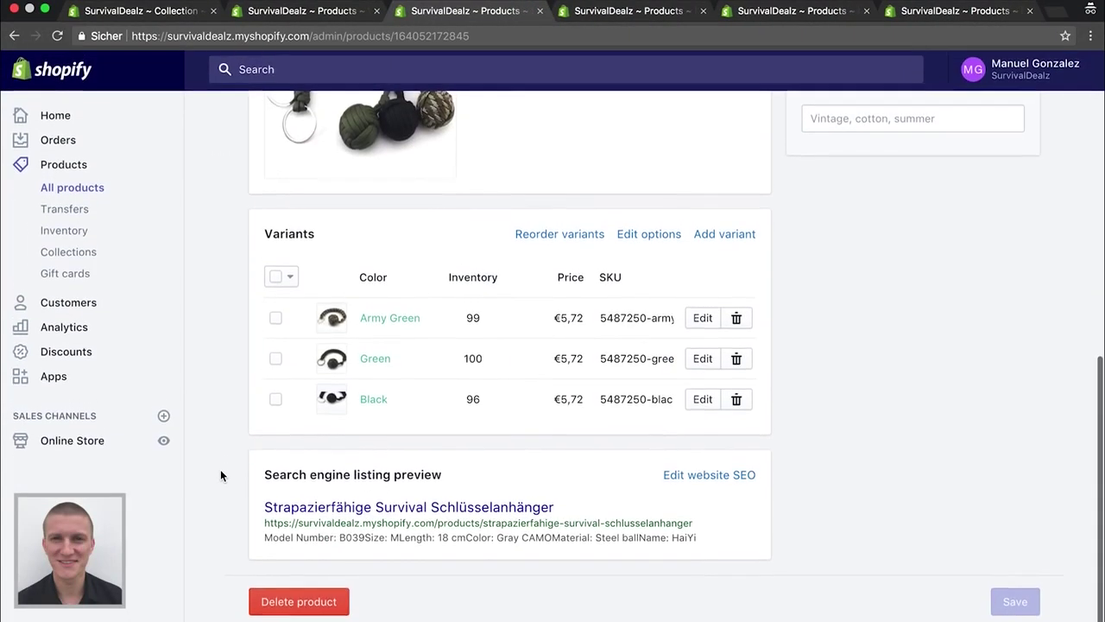
pyautogui.click(275, 279)
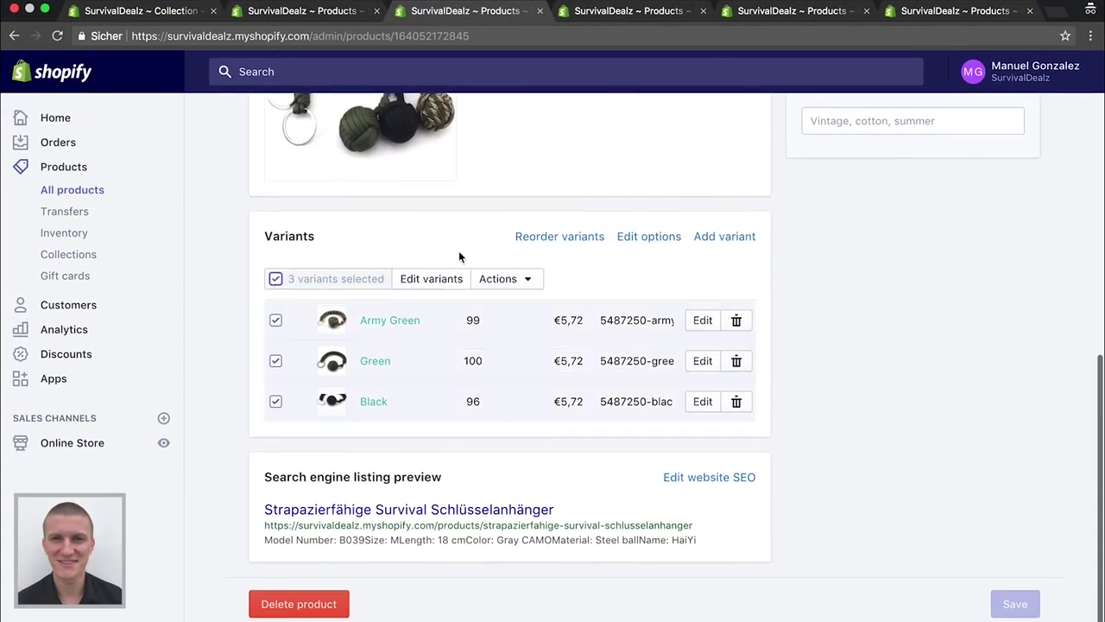
pyautogui.click(508, 280)
pyautogui.click(487, 317)
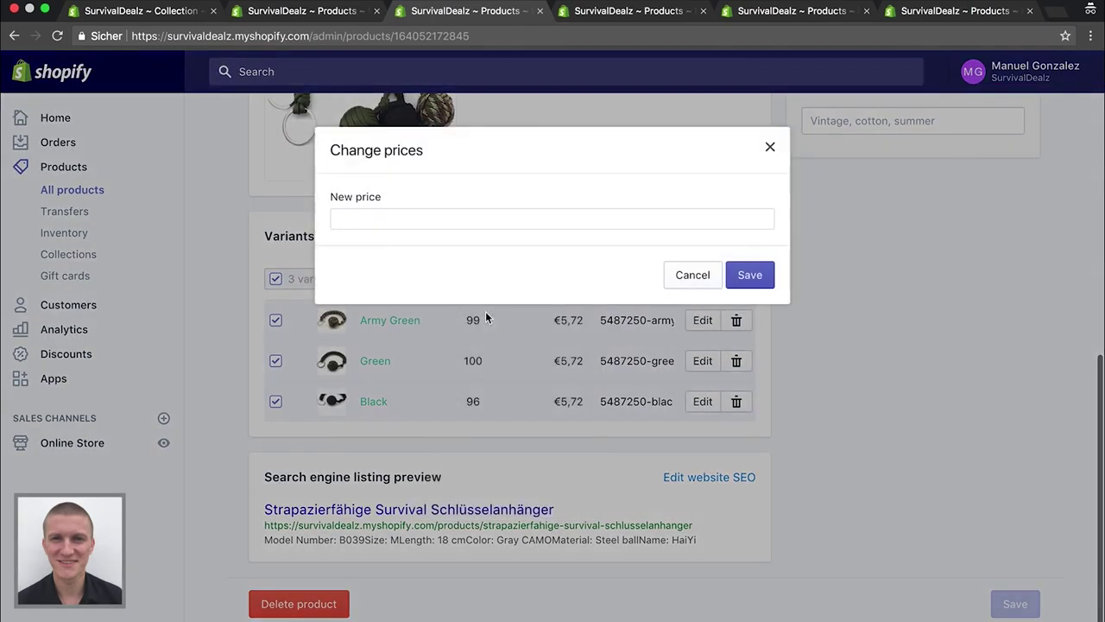
pyautogui.click(422, 216)
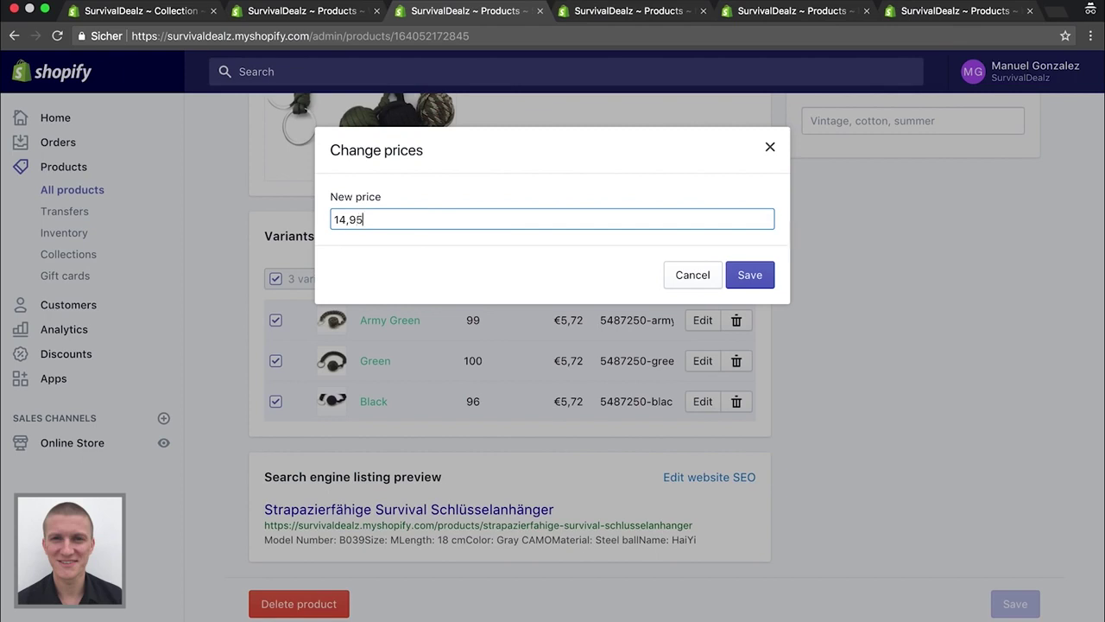
pyautogui.click(755, 281)
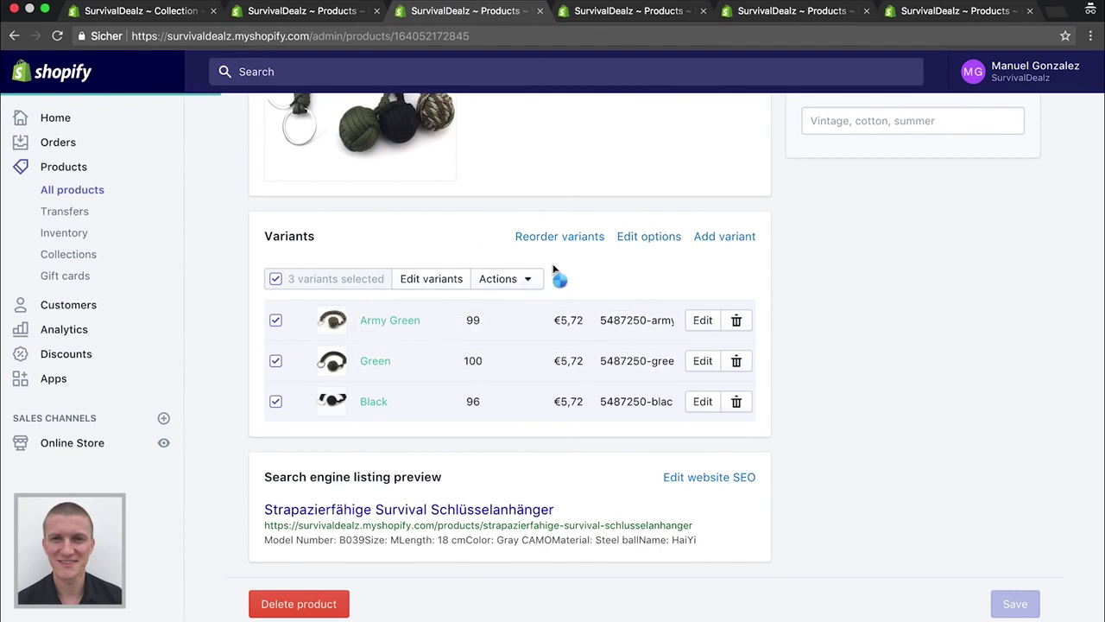
# Delete the entire description of the Wärmespeichernde Notfall Thermodecke
pyautogui.click(313, 12)
pyautogui.scroll(-5, 217, 307)
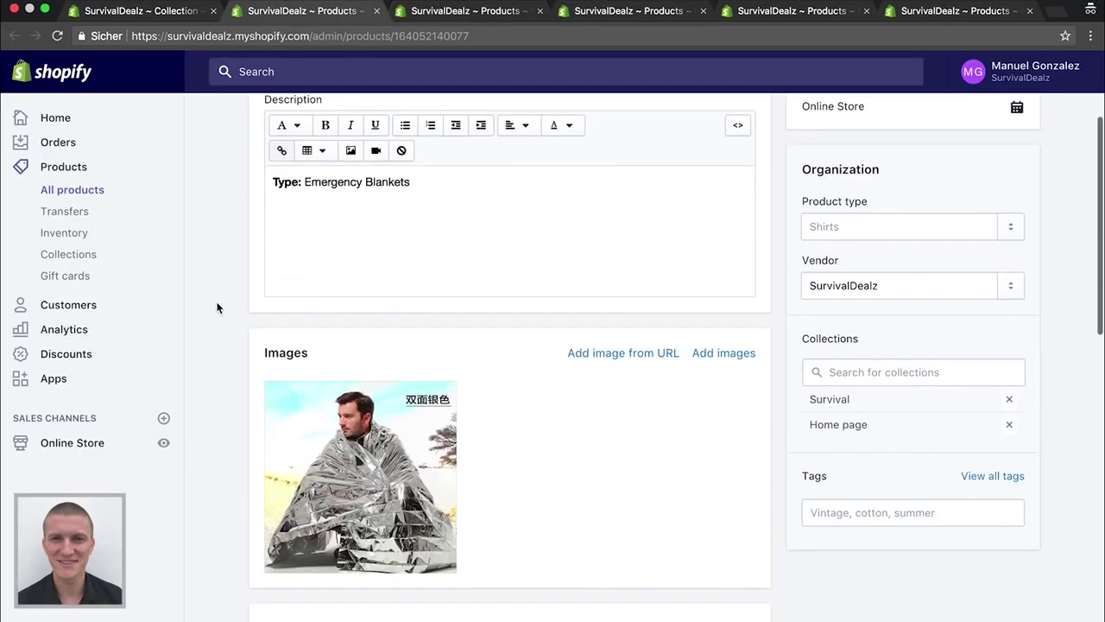
pyautogui.scroll(3, 216, 308)
pyautogui.click(462, 308)
pyautogui.press('super+a')
pyautogui.press('BackSpace')
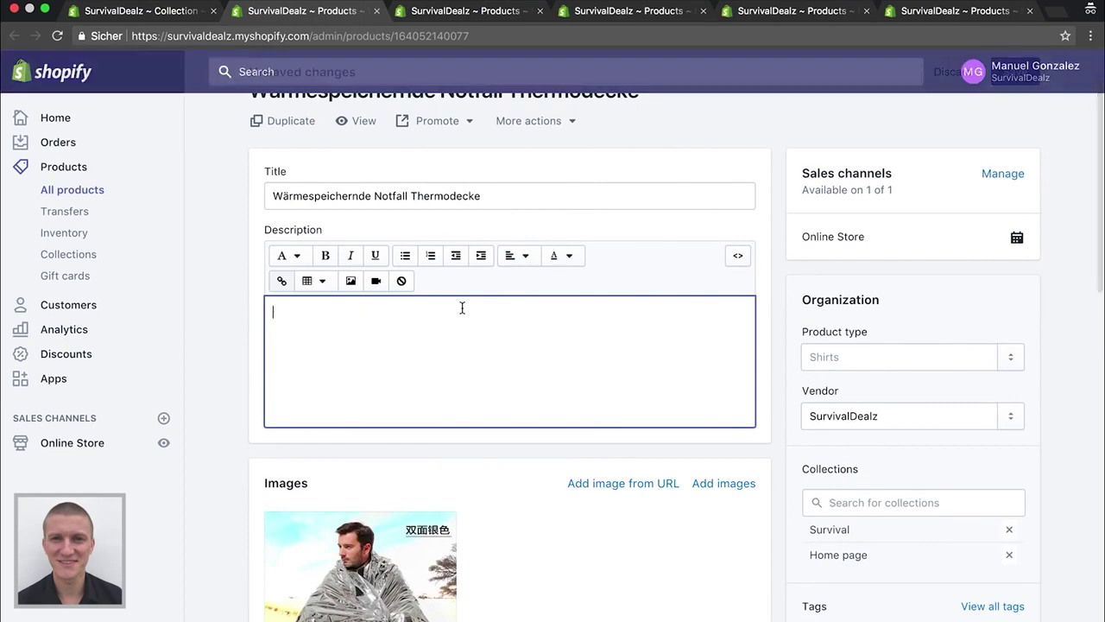
# Set the thermal blanket's price to 9,98 and compare-at price to 14,98, then save
pyautogui.scroll(-4, 213, 341)
pyautogui.scroll(-4, 212, 347)
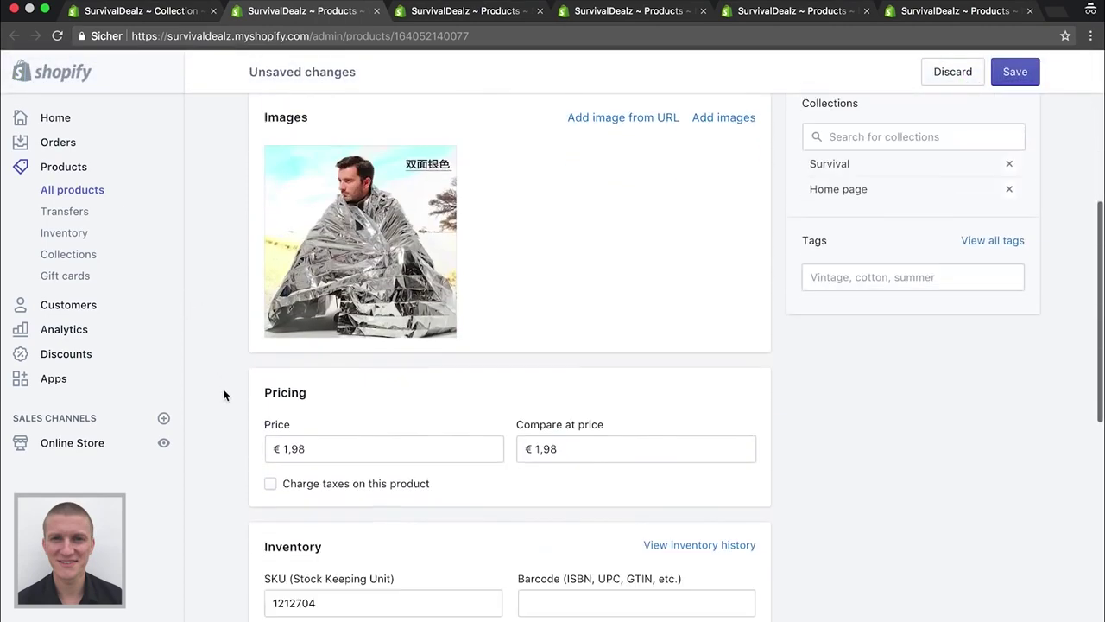
pyautogui.click(337, 372)
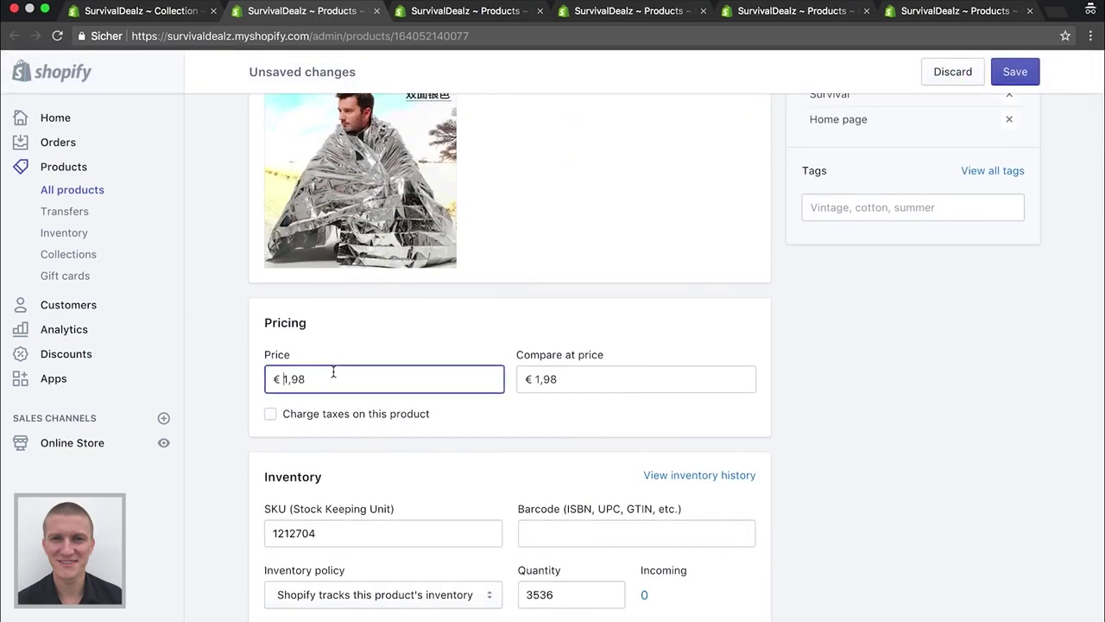
pyautogui.press('super+a')
pyautogui.write('9')
pyautogui.press('Tab')
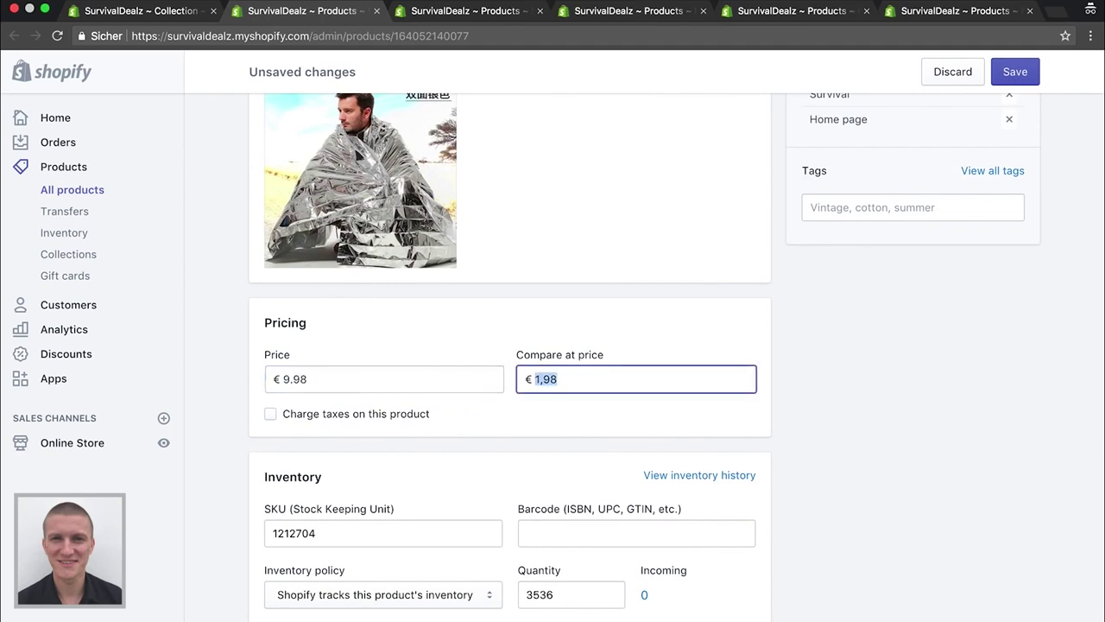
pyautogui.write('9,98')
pyautogui.press('BackSpace')
pyautogui.press('BackSpace')
pyautogui.press('BackSpace')
pyautogui.press('BackSpace')
pyautogui.write('14,98')
pyautogui.scroll(-6, 247, 449)
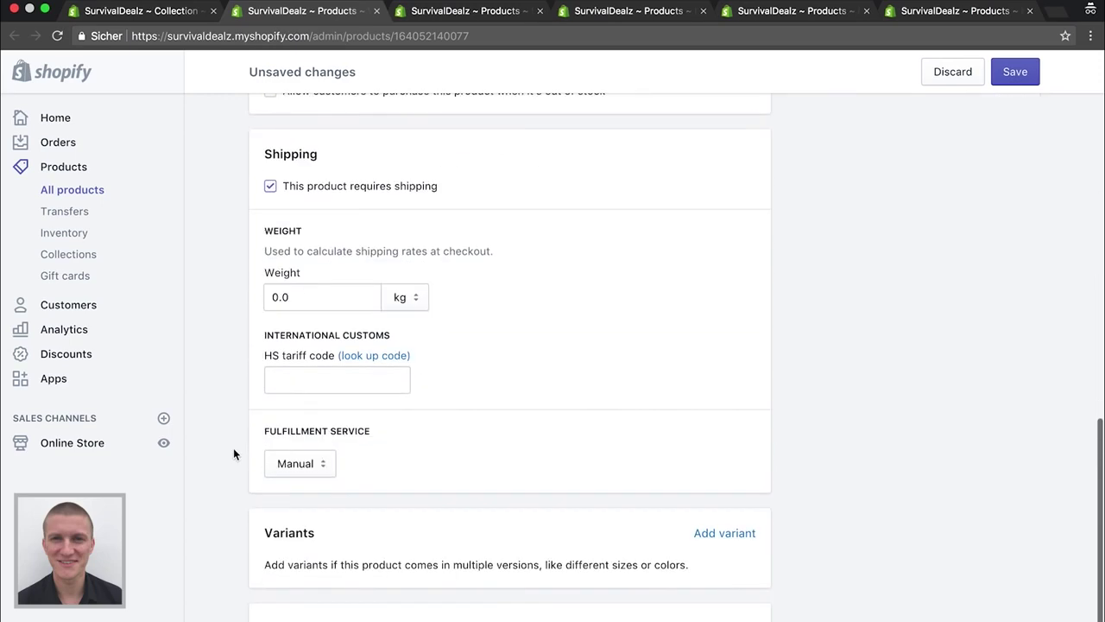
pyautogui.scroll(15, 431, 345)
pyautogui.click(1029, 69)
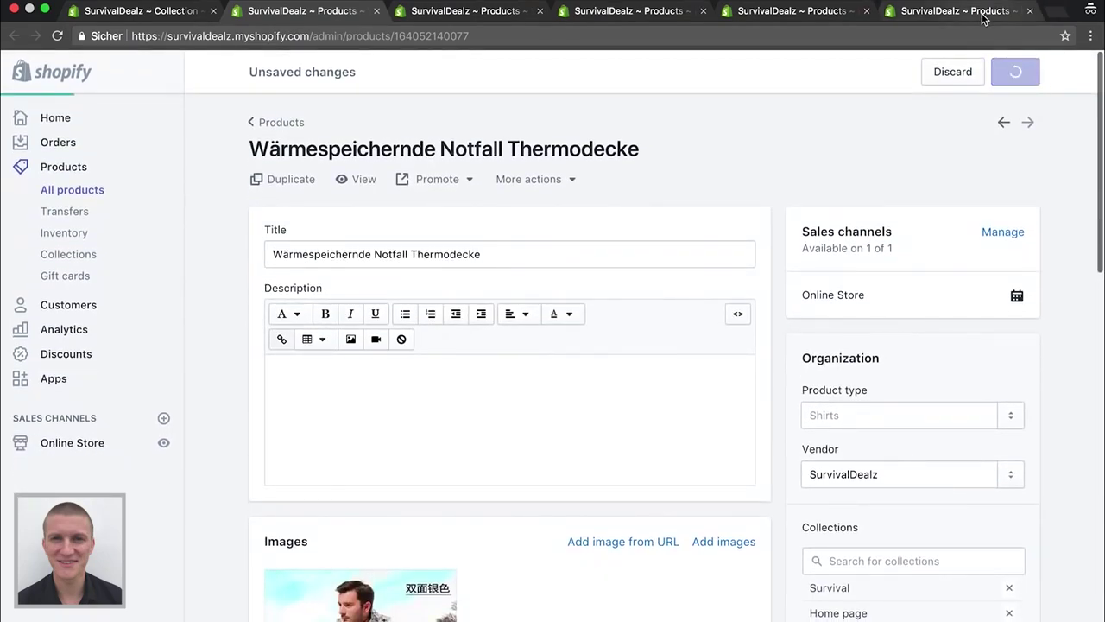
pyautogui.click(983, 16)
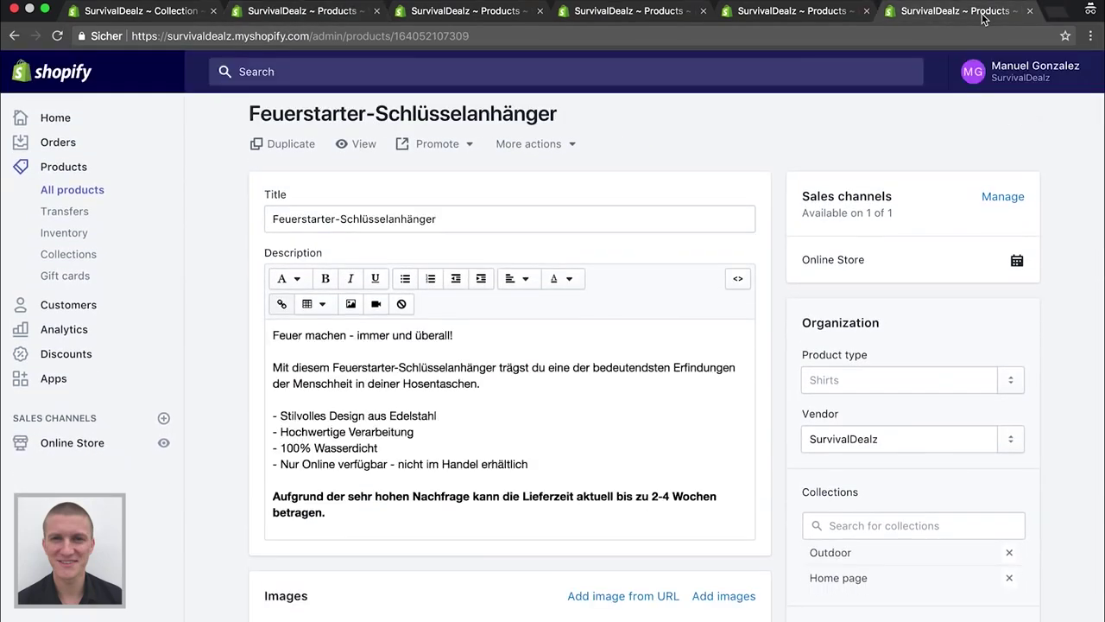
# Close the fire starter, tomahawk, first-aid kit, keychain and thermal blanket pages
pyautogui.click(1029, 12)
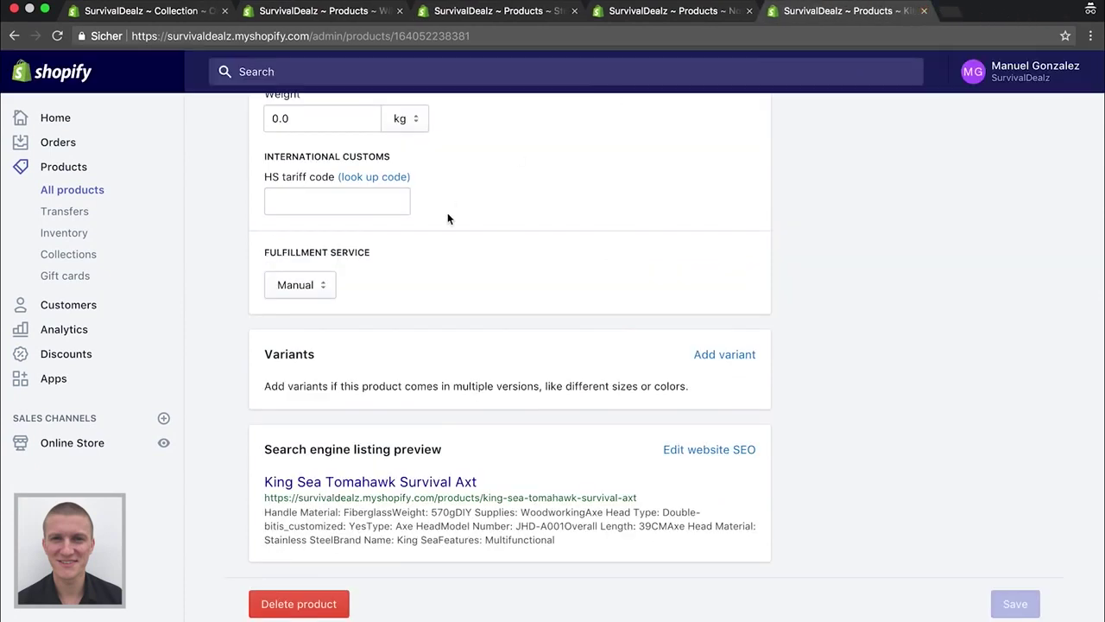
pyautogui.scroll(10, 479, 251)
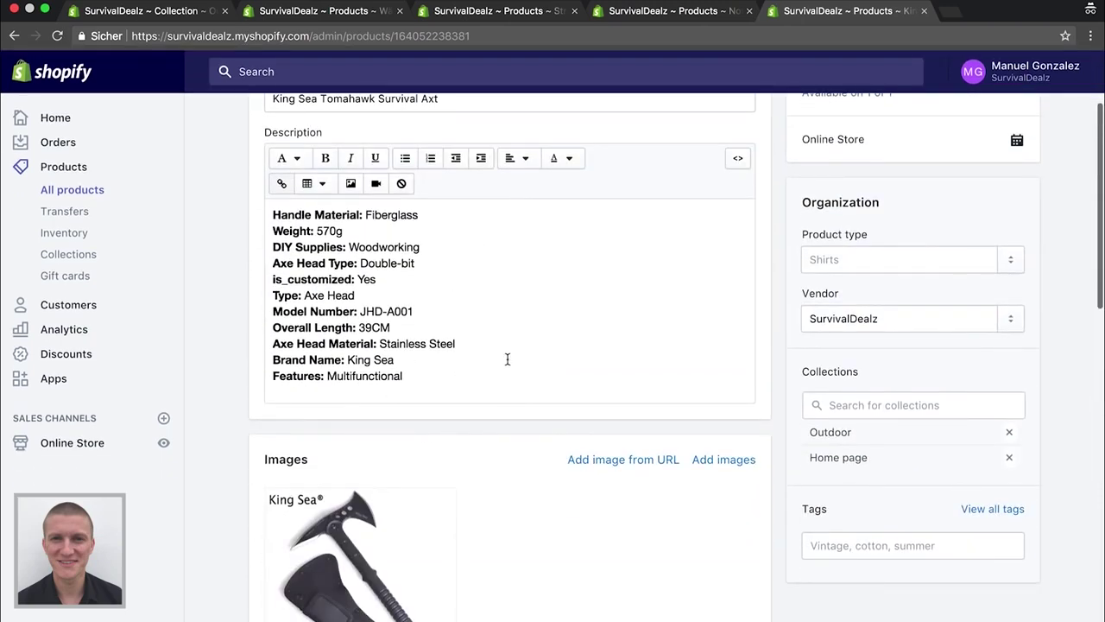
pyautogui.scroll(1, 518, 353)
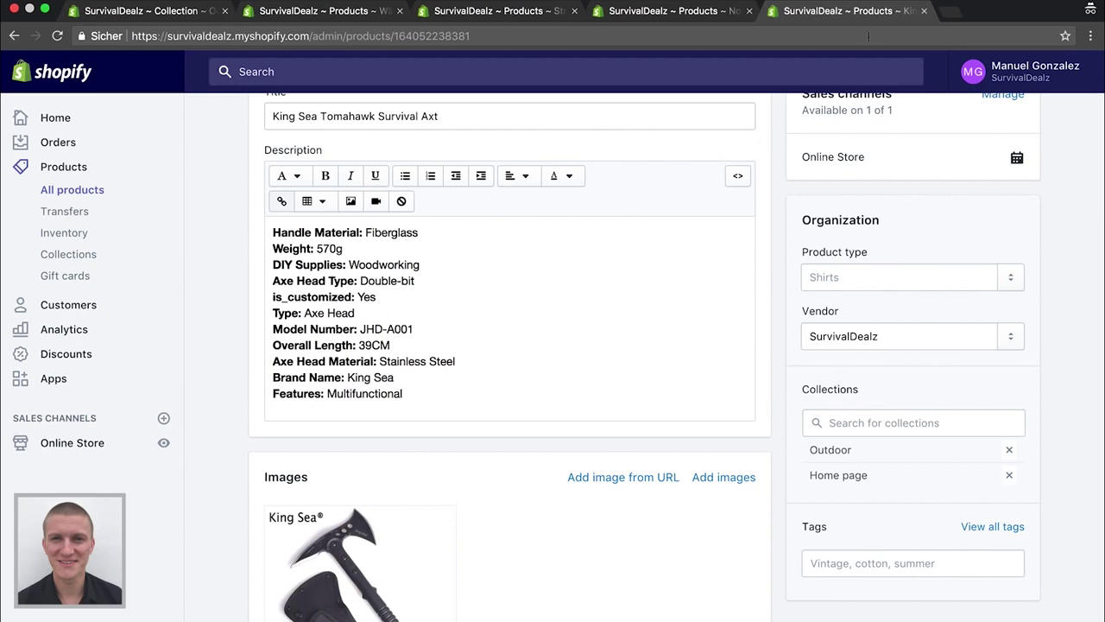
pyautogui.click(924, 11)
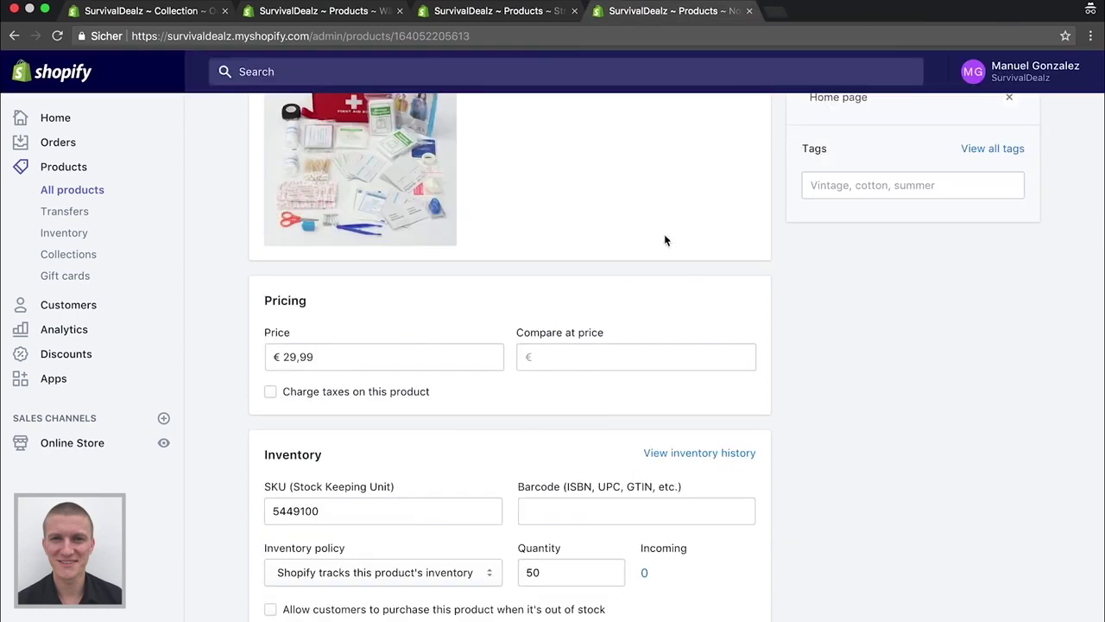
pyautogui.scroll(-5, 665, 240)
pyautogui.scroll(10, 665, 240)
pyautogui.click(749, 10)
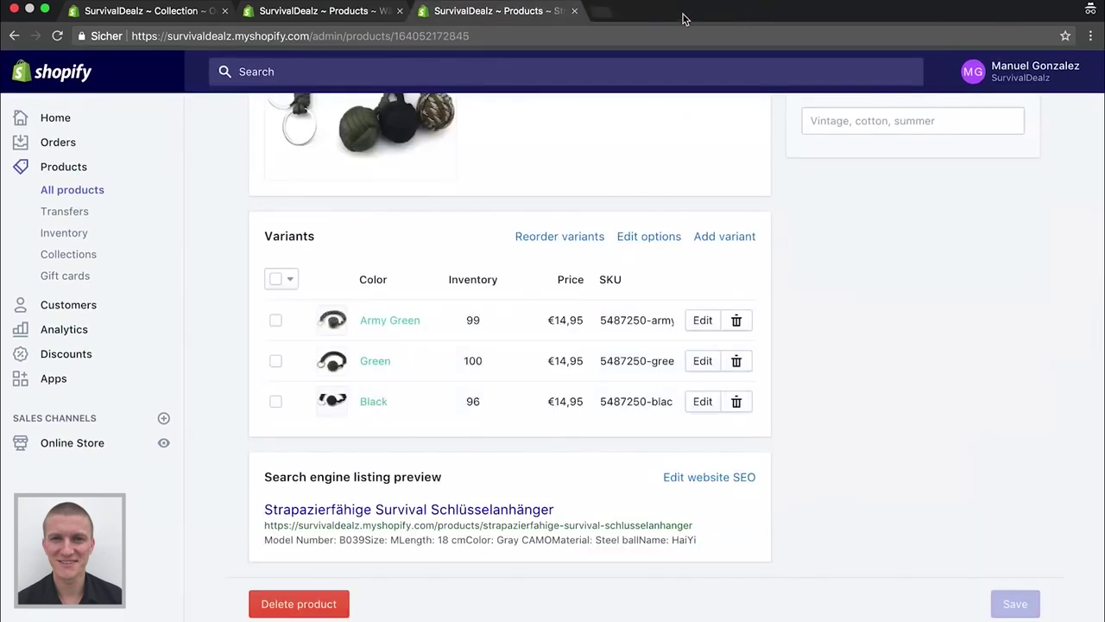
pyautogui.click(574, 11)
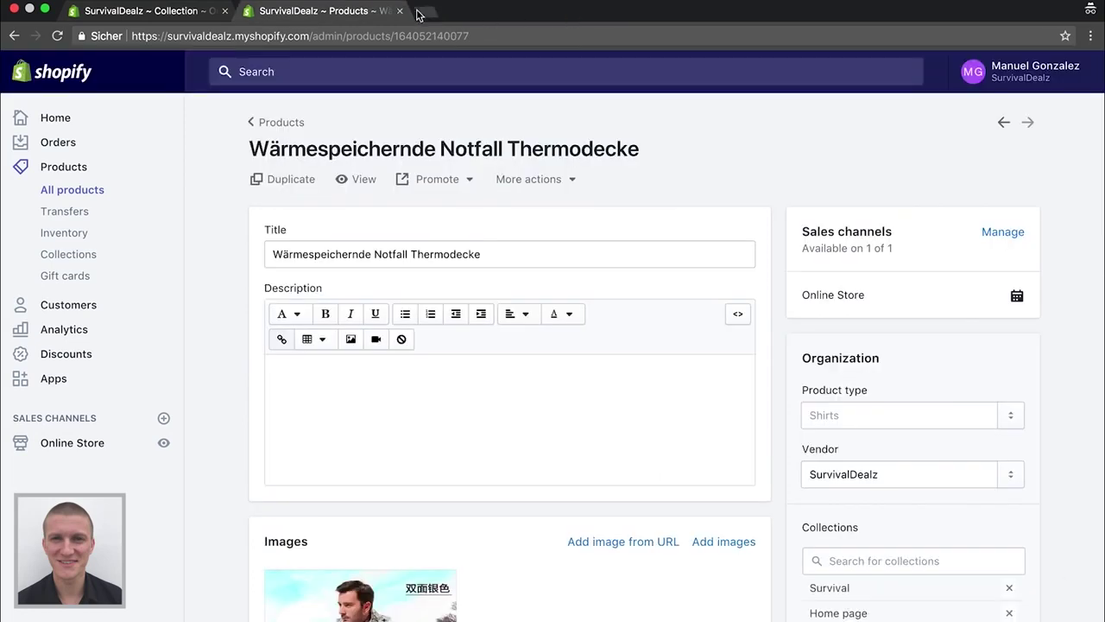
pyautogui.click(400, 11)
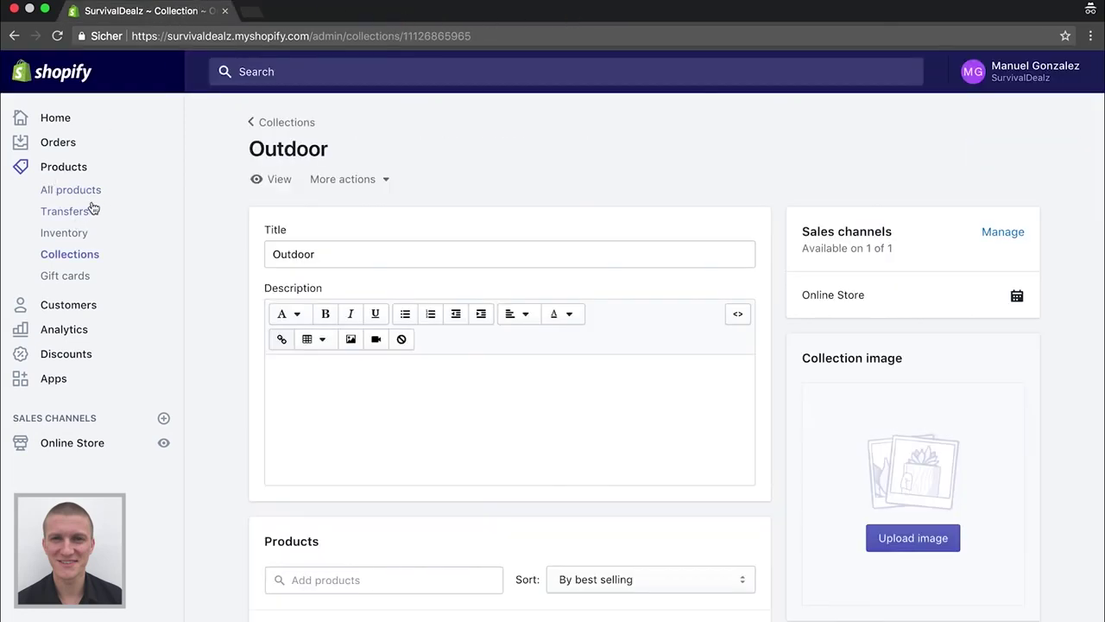
# Open Online Store Themes and scroll through it, with Brooklyn as the current theme
pyautogui.click(73, 447)
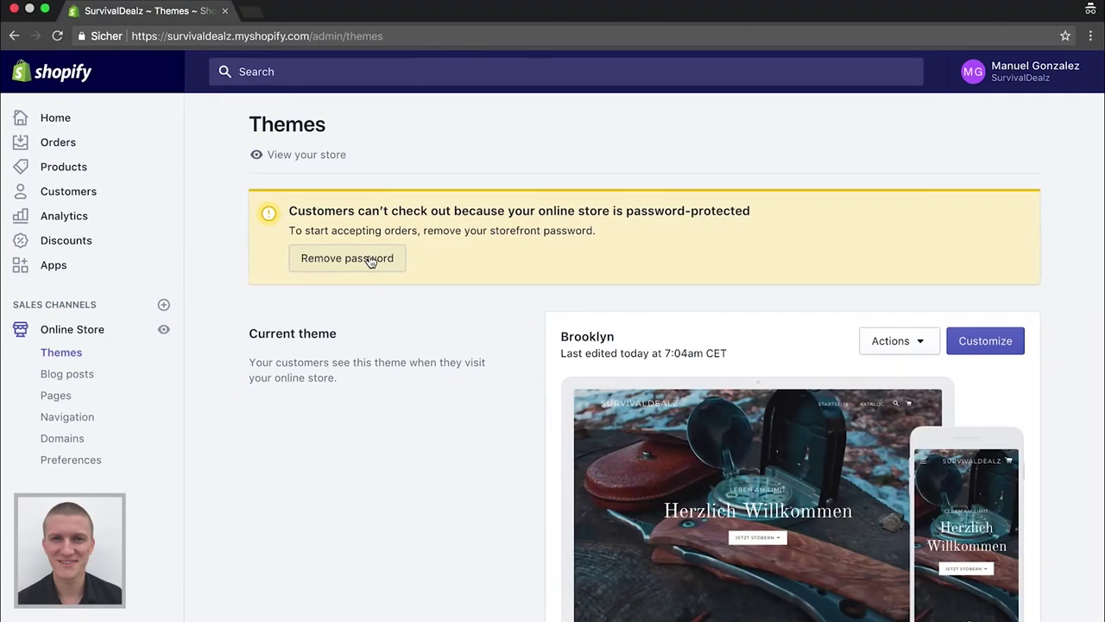
pyautogui.scroll(-3, 370, 261)
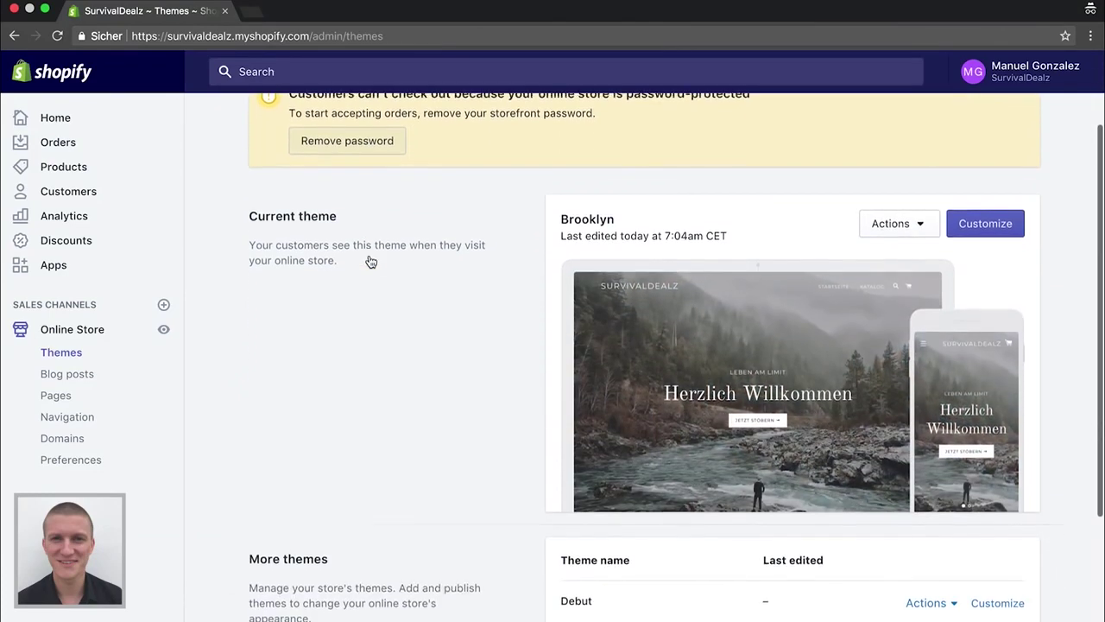
pyautogui.scroll(-6, 370, 261)
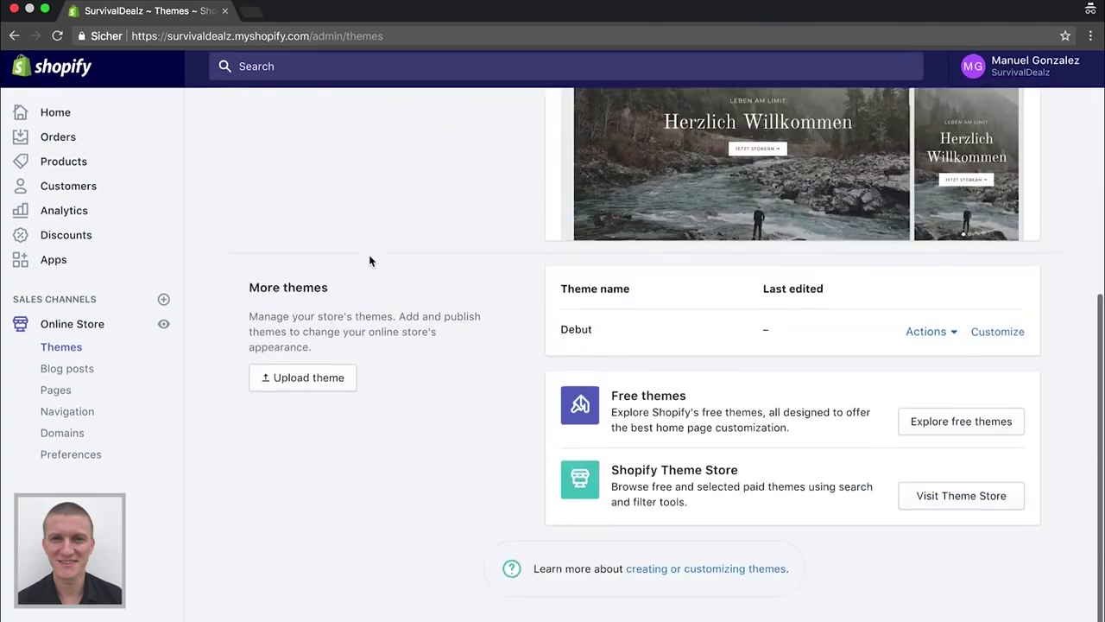
pyautogui.scroll(9, 370, 261)
pyautogui.scroll(-2, 370, 261)
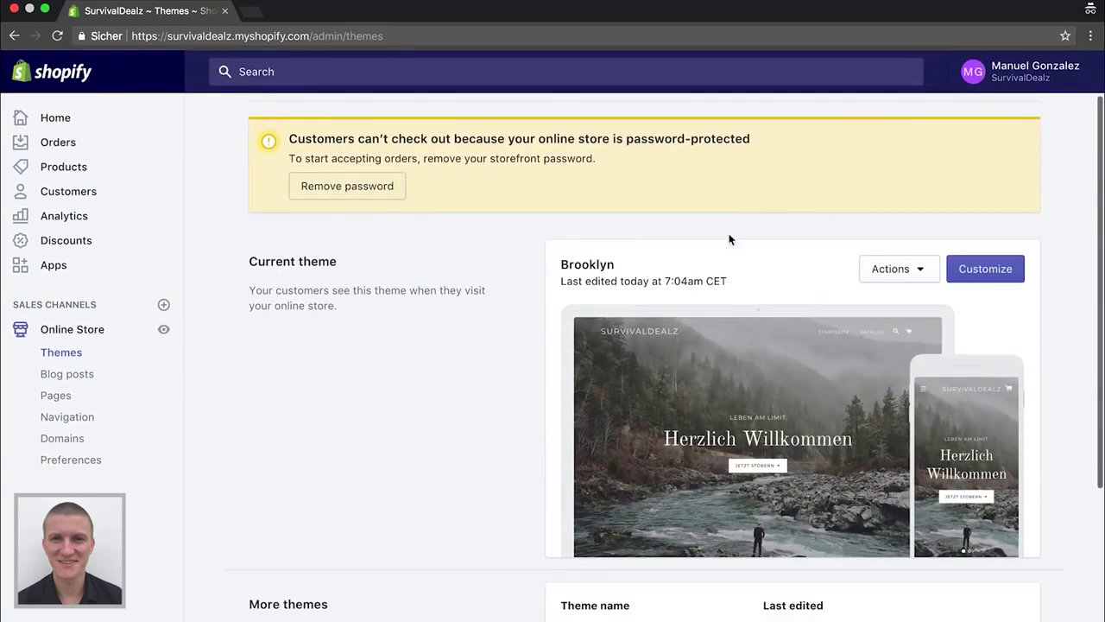
pyautogui.scroll(2, 370, 168)
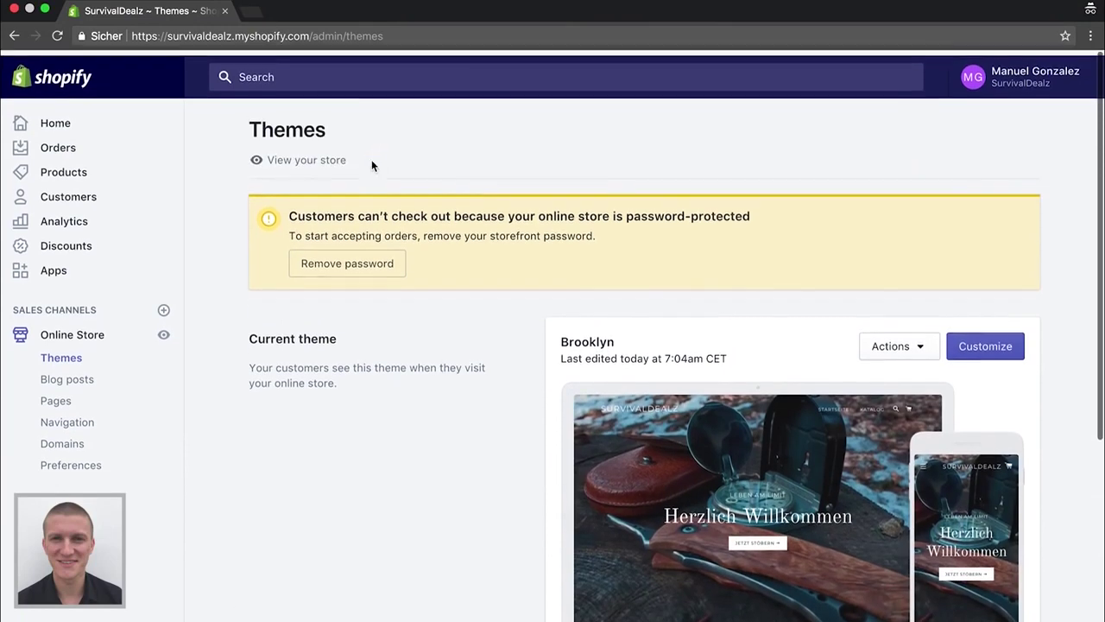
pyautogui.click(299, 157)
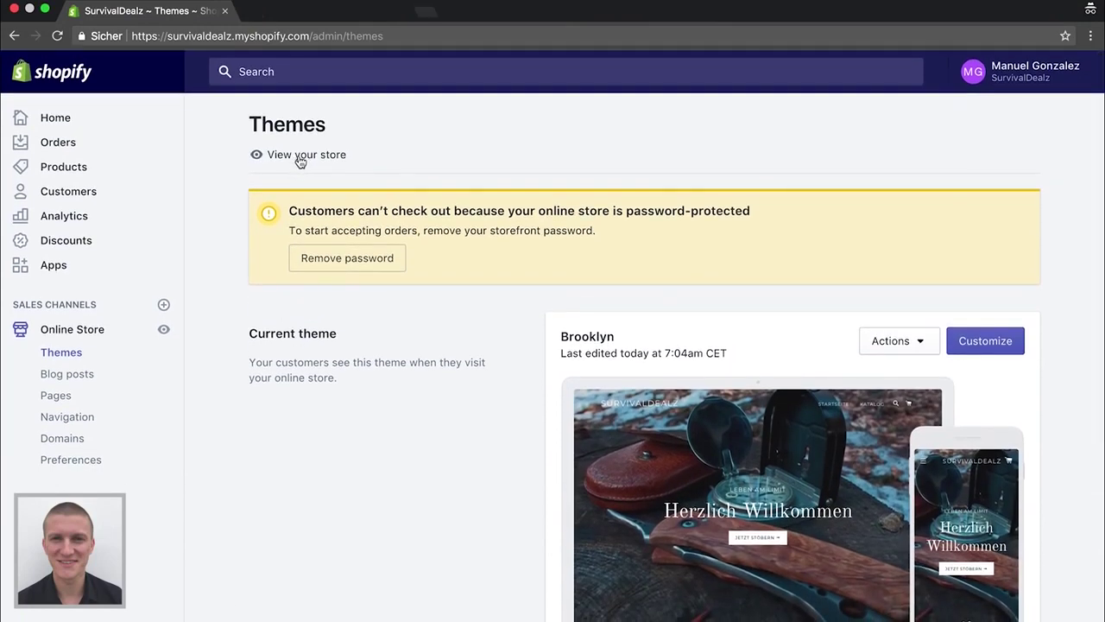
pyautogui.click(296, 15)
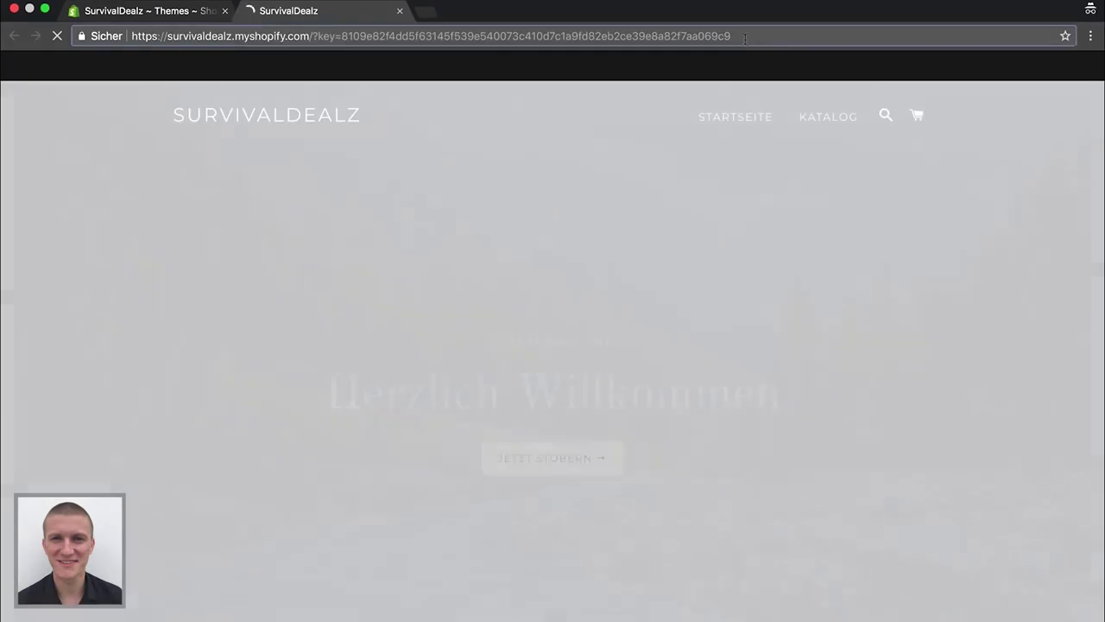
pyautogui.click(745, 36)
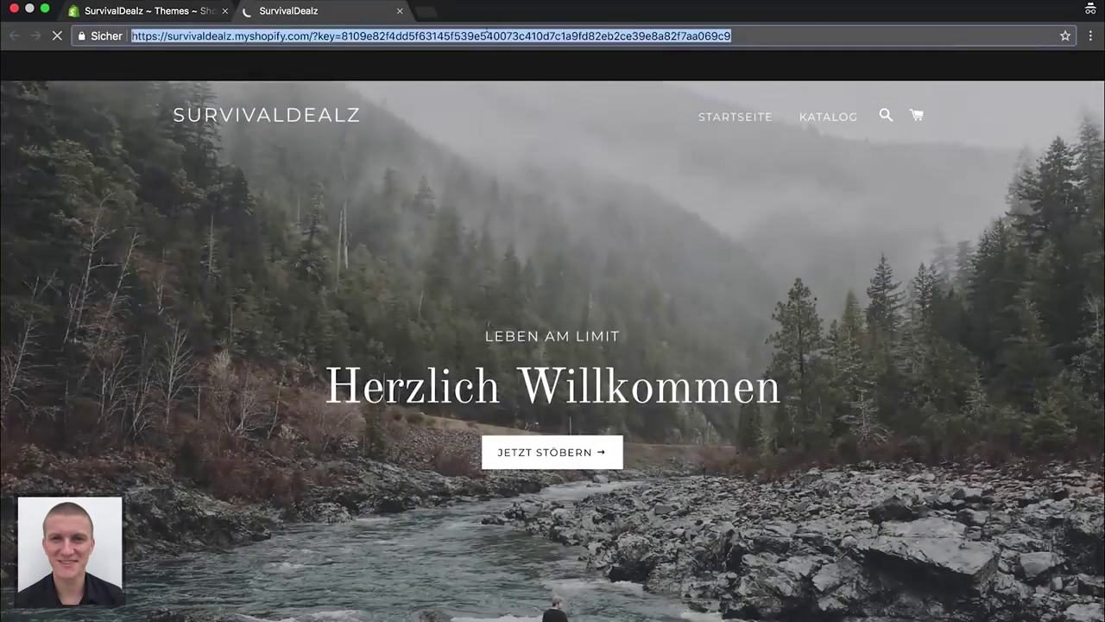
pyautogui.moveTo(746, 36); pyautogui.dragTo(322, 36)
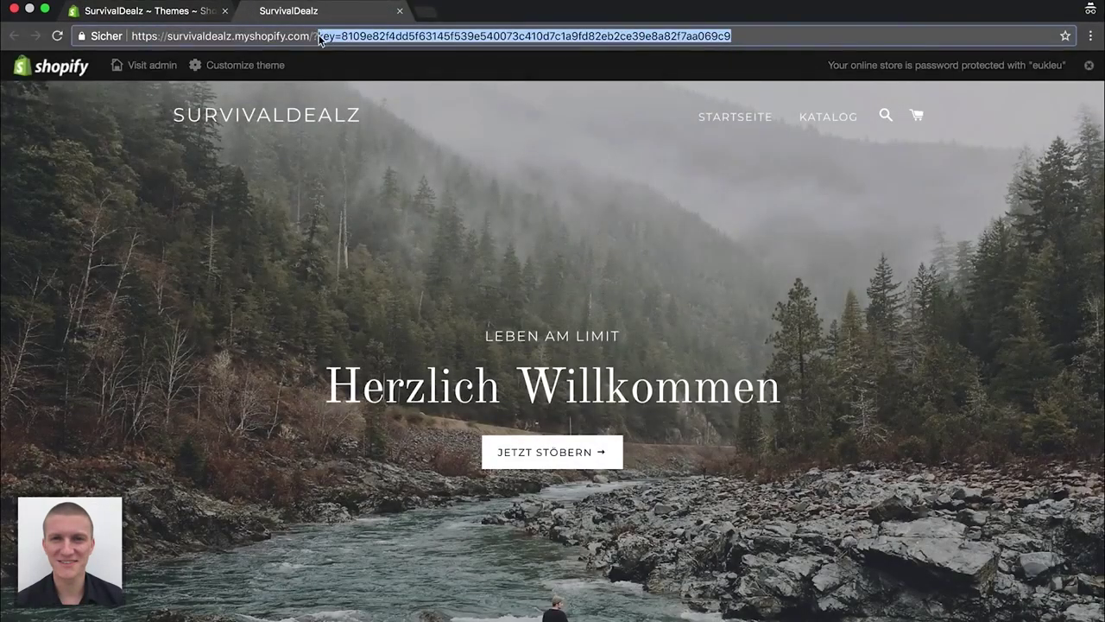
pyautogui.press('BackSpace')
pyautogui.press('Return')
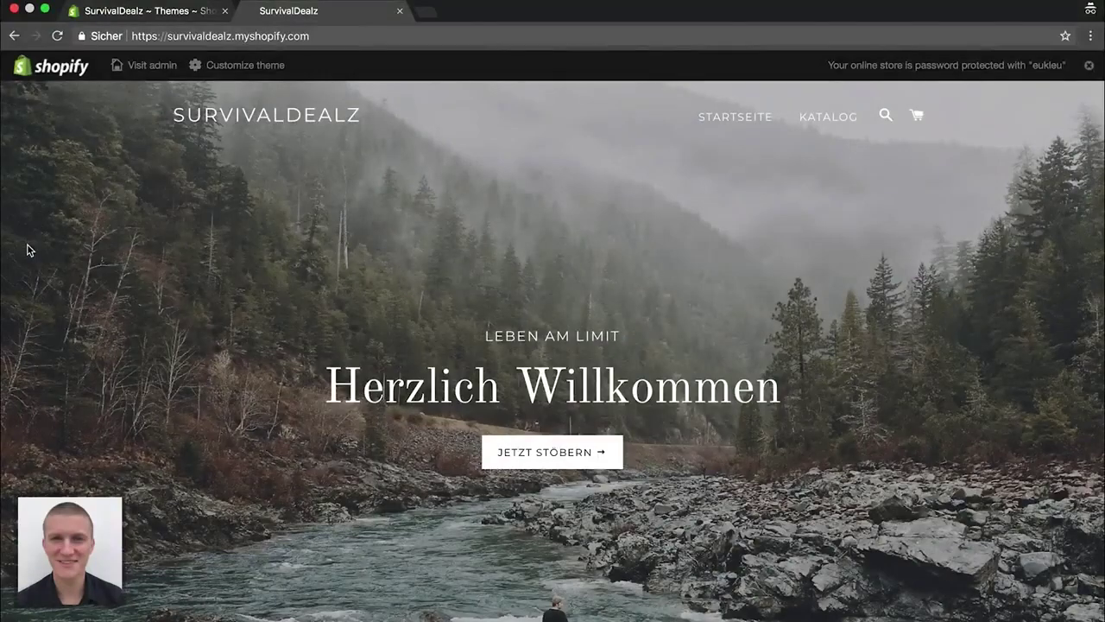
pyautogui.scroll(-1, 27, 249)
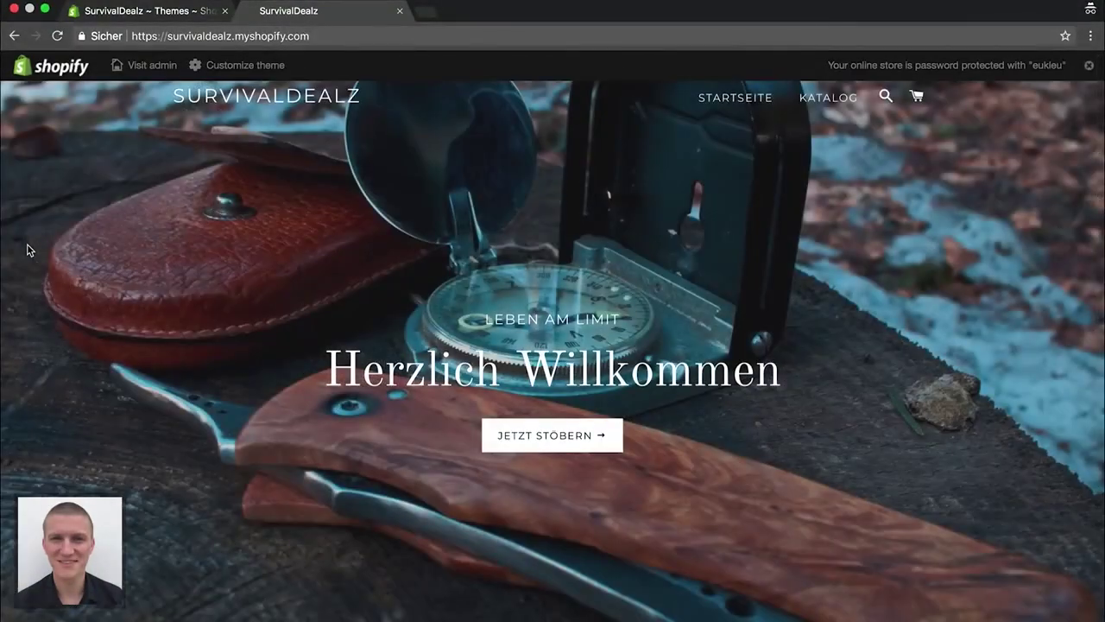
pyautogui.scroll(-6, 27, 249)
pyautogui.scroll(-1, 27, 250)
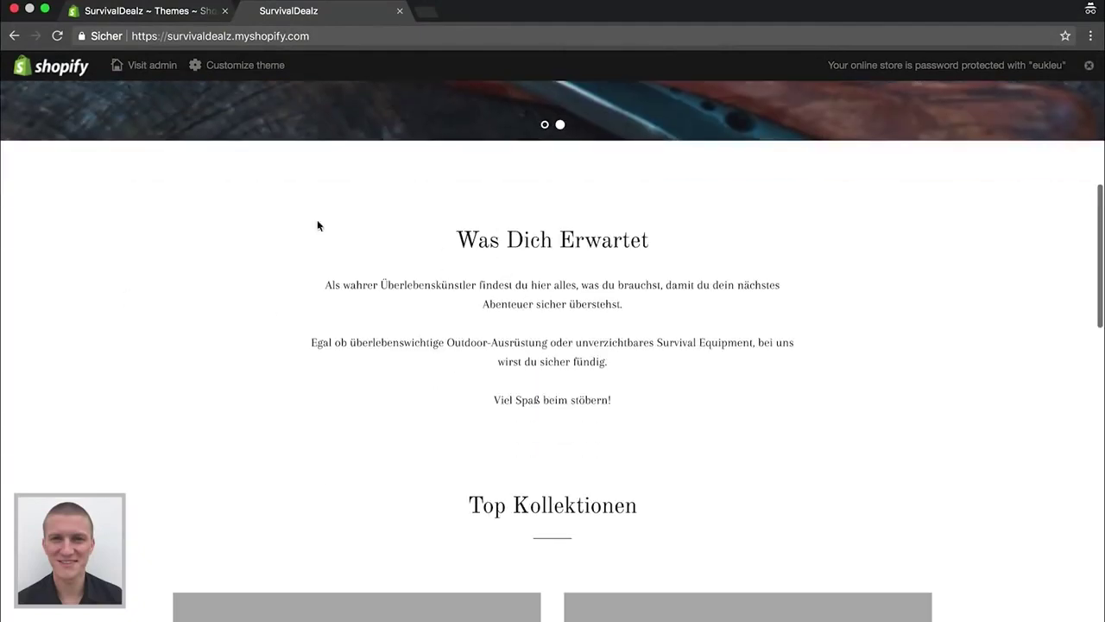
pyautogui.scroll(-5, 222, 241)
pyautogui.scroll(-1, 222, 242)
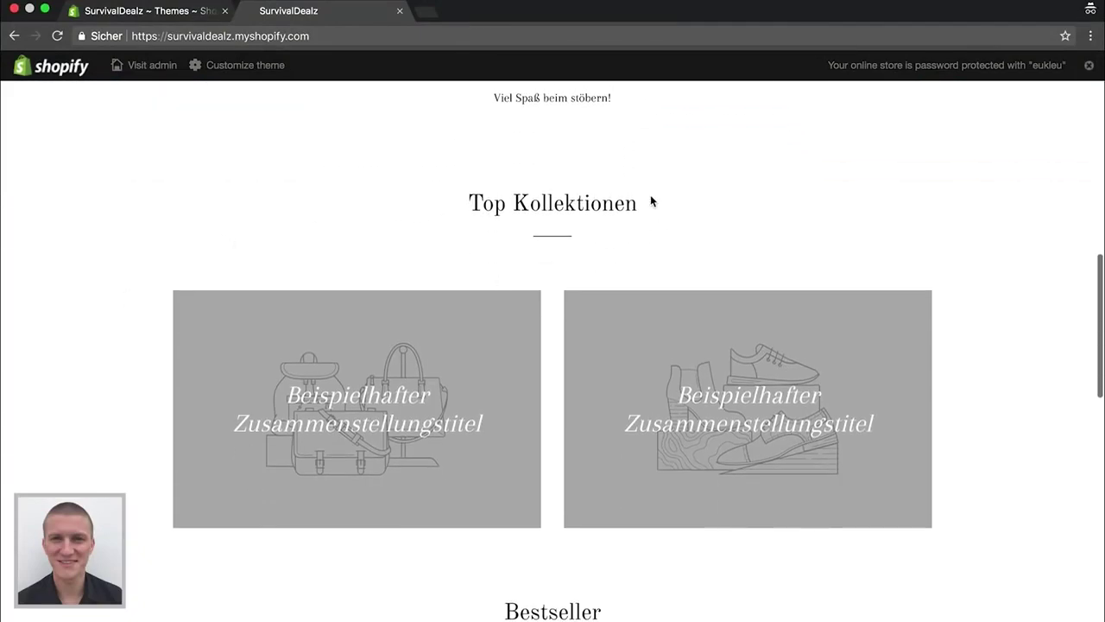
pyautogui.scroll(-10, 103, 349)
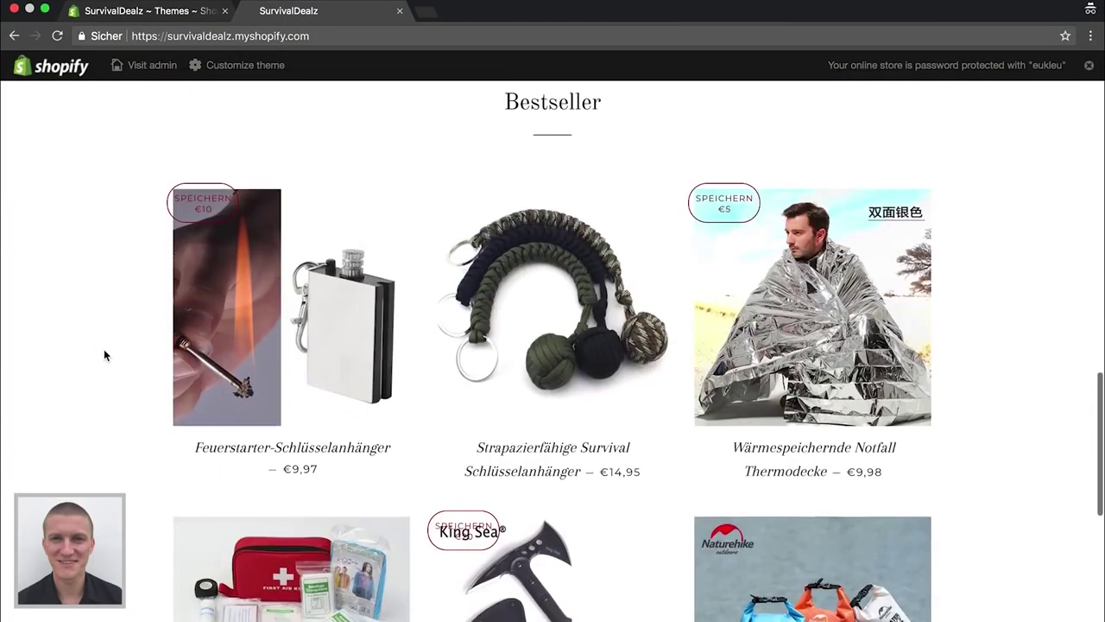
pyautogui.scroll(-5, 393, 458)
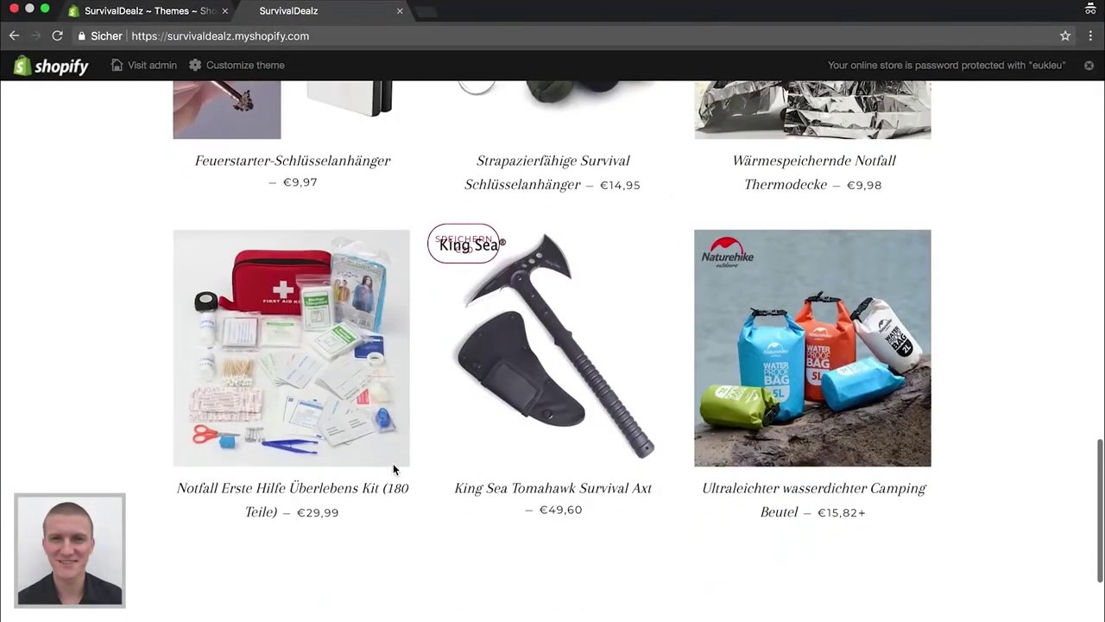
pyautogui.scroll(4, 393, 469)
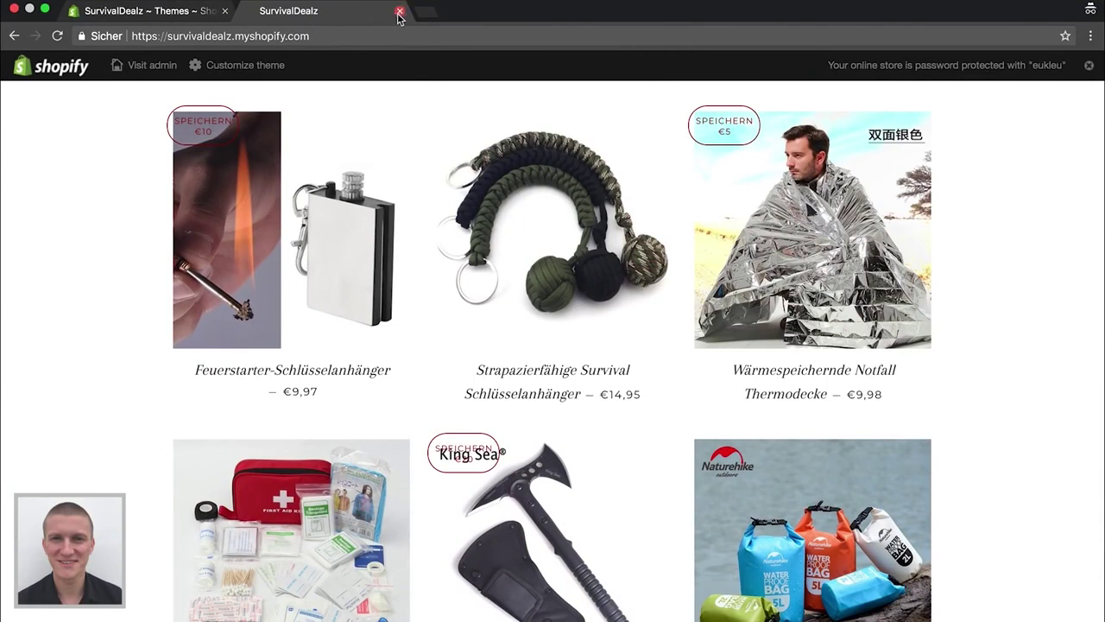
# Open the theme editor and bring up the Top Kollektionen section settings
pyautogui.click(245, 70)
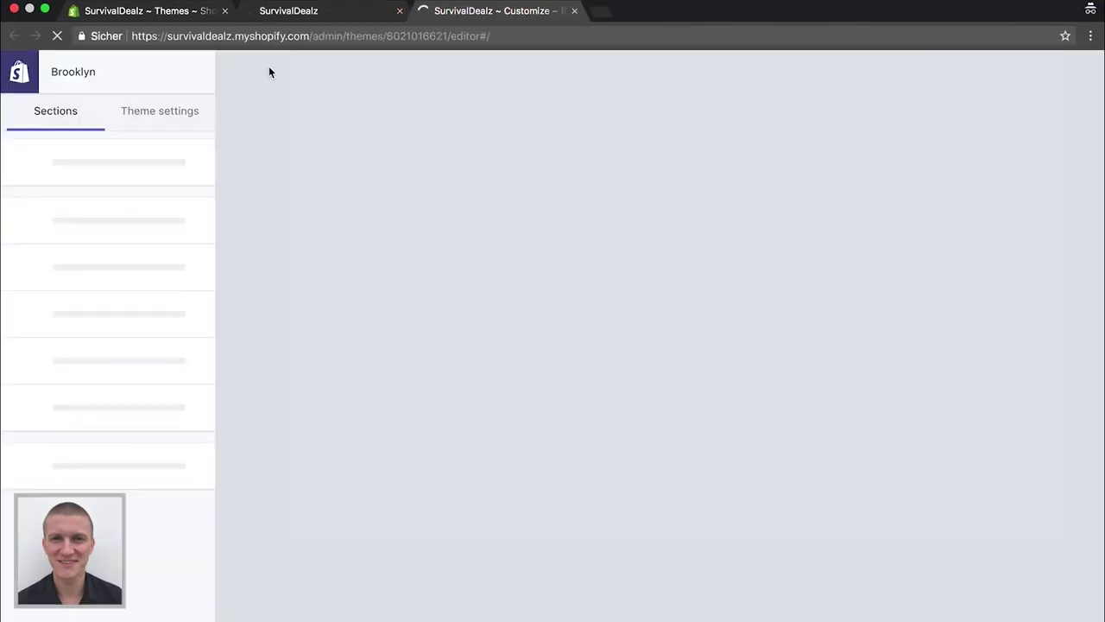
pyautogui.click(156, 12)
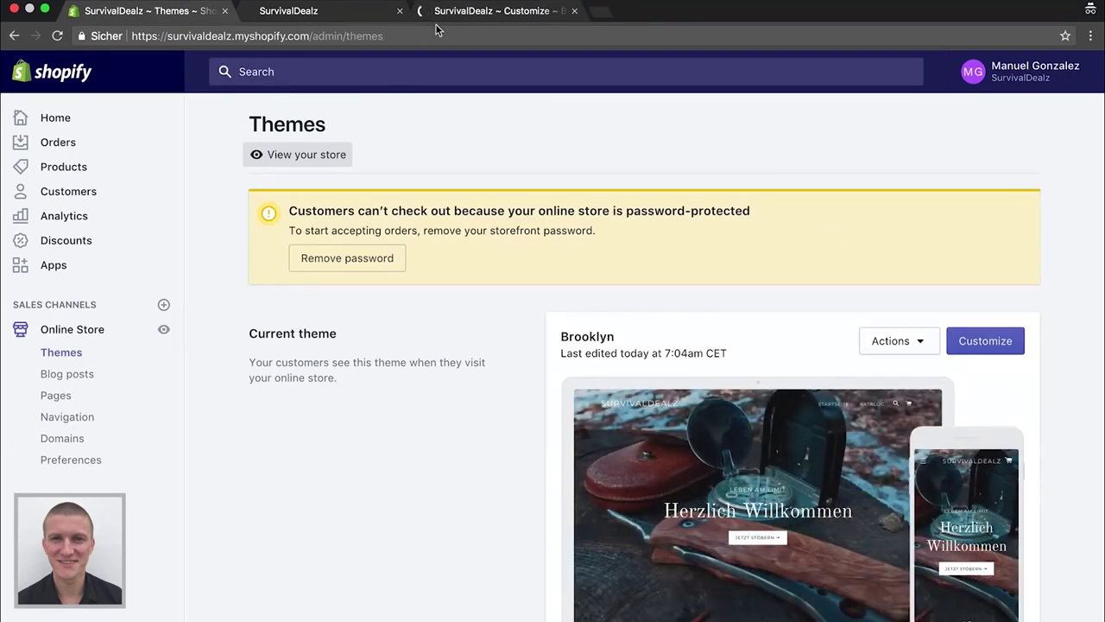
pyautogui.click(430, 13)
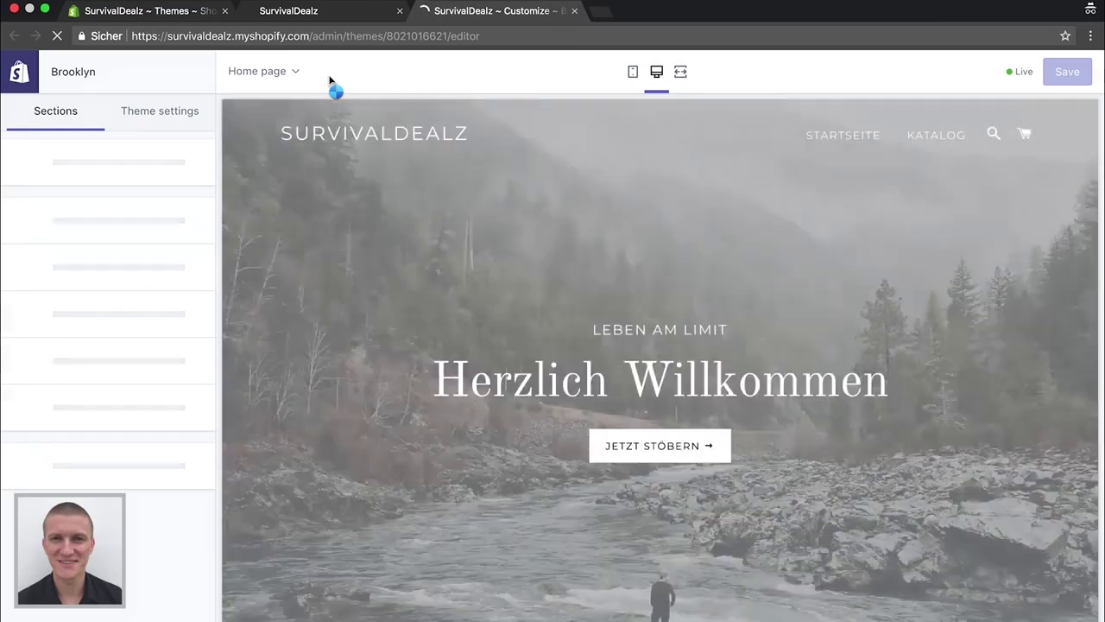
pyautogui.scroll(-10, 361, 450)
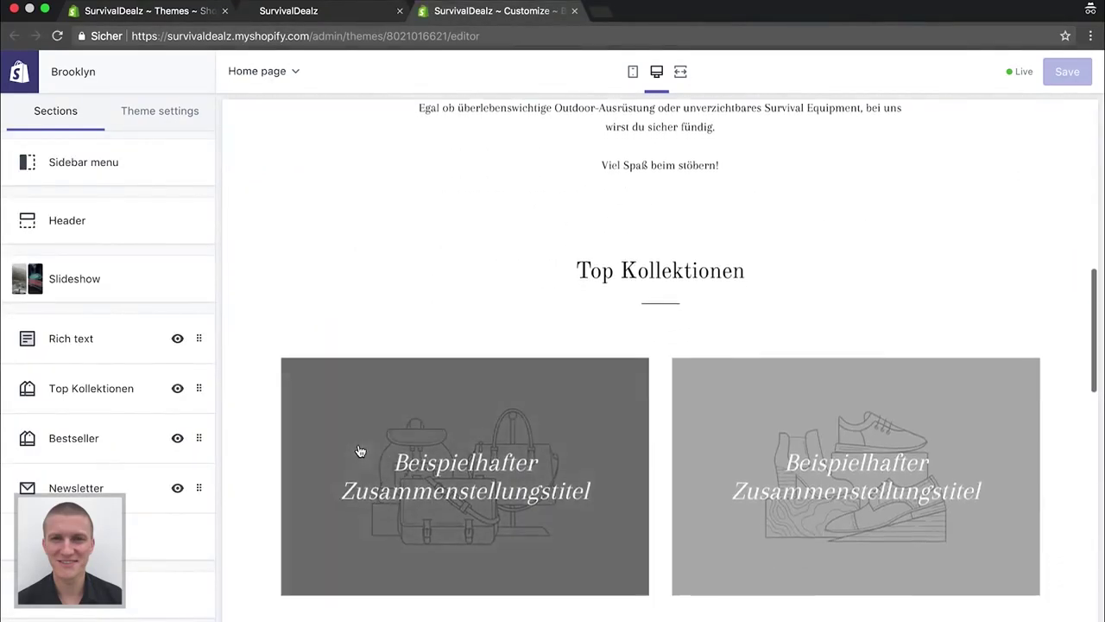
pyautogui.click(71, 403)
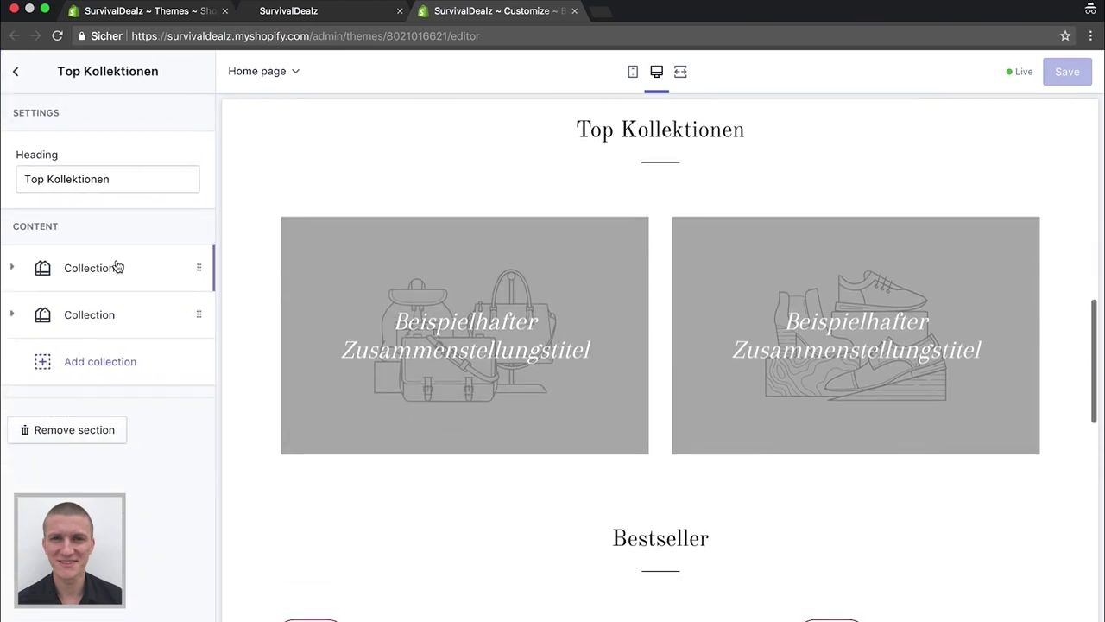
# Set Collection 1 to Outdoor and Collection 2 to Survival, then return to the sections list
pyautogui.click(92, 269)
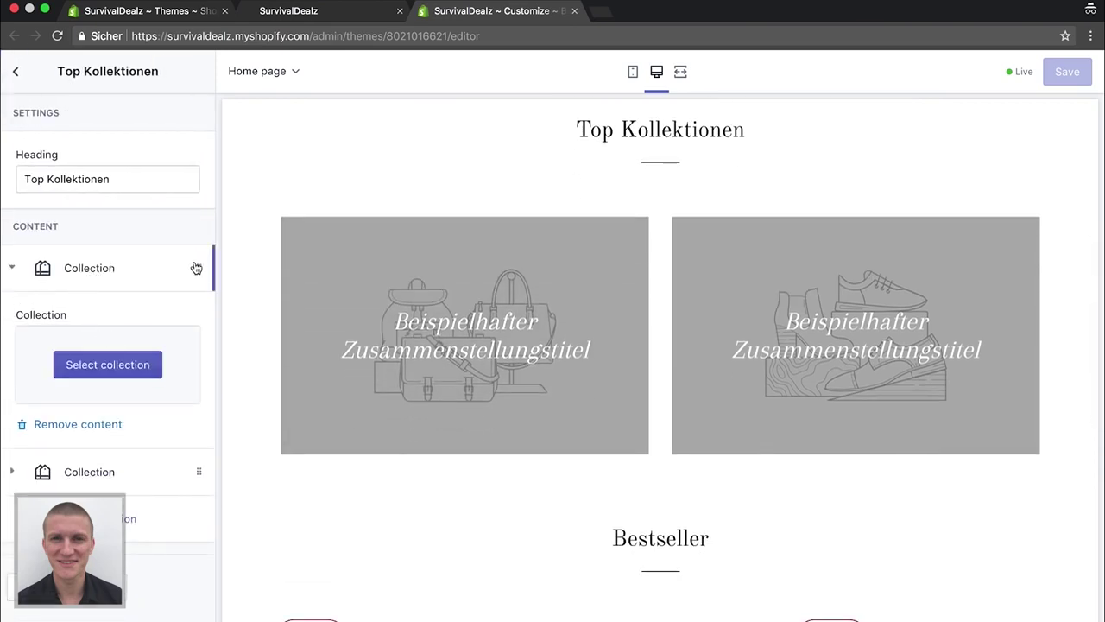
pyautogui.click(126, 365)
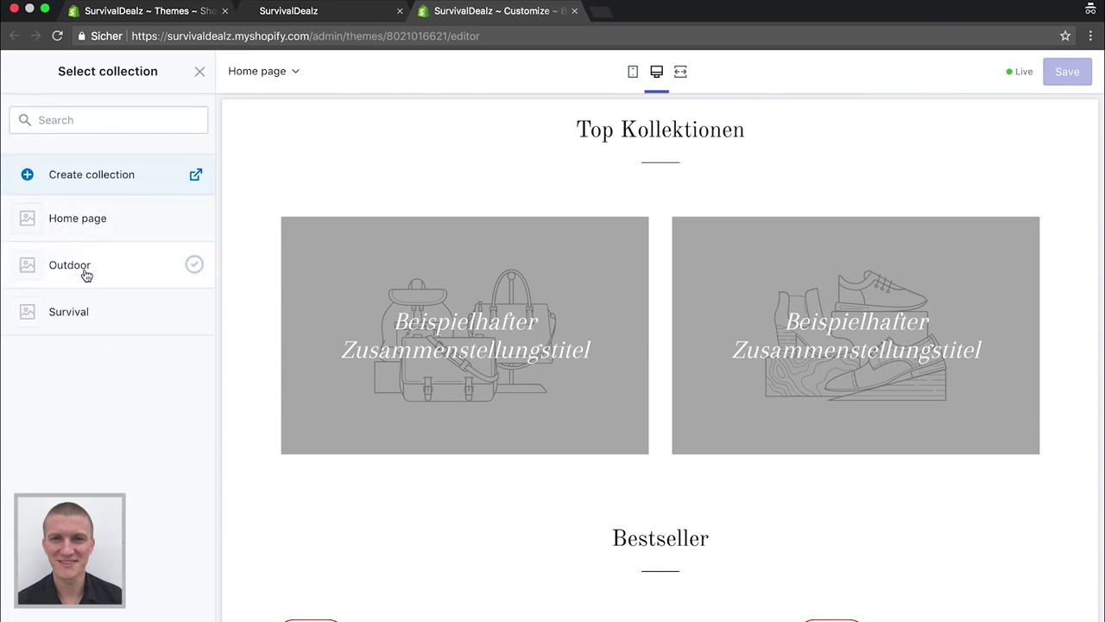
pyautogui.click(86, 274)
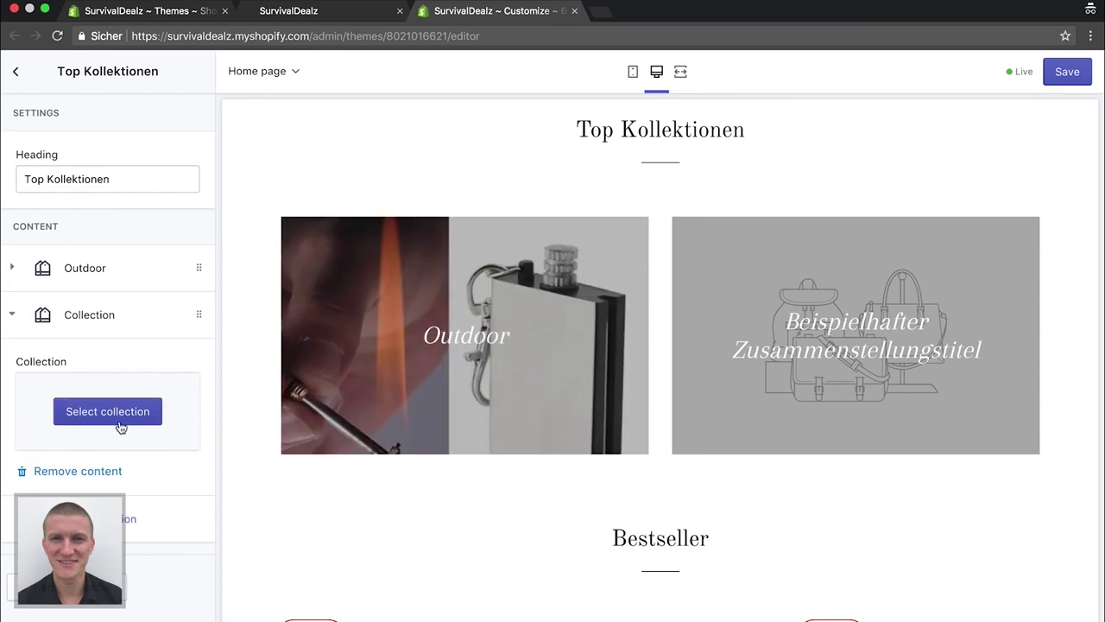
pyautogui.click(111, 413)
pyautogui.click(86, 318)
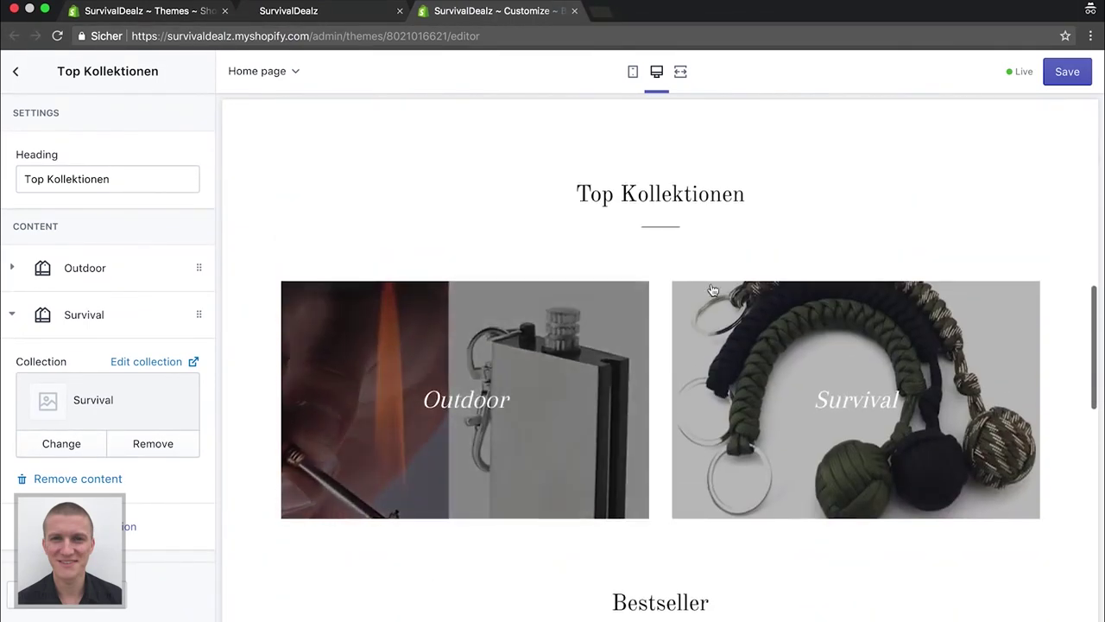
pyautogui.scroll(-2, 414, 279)
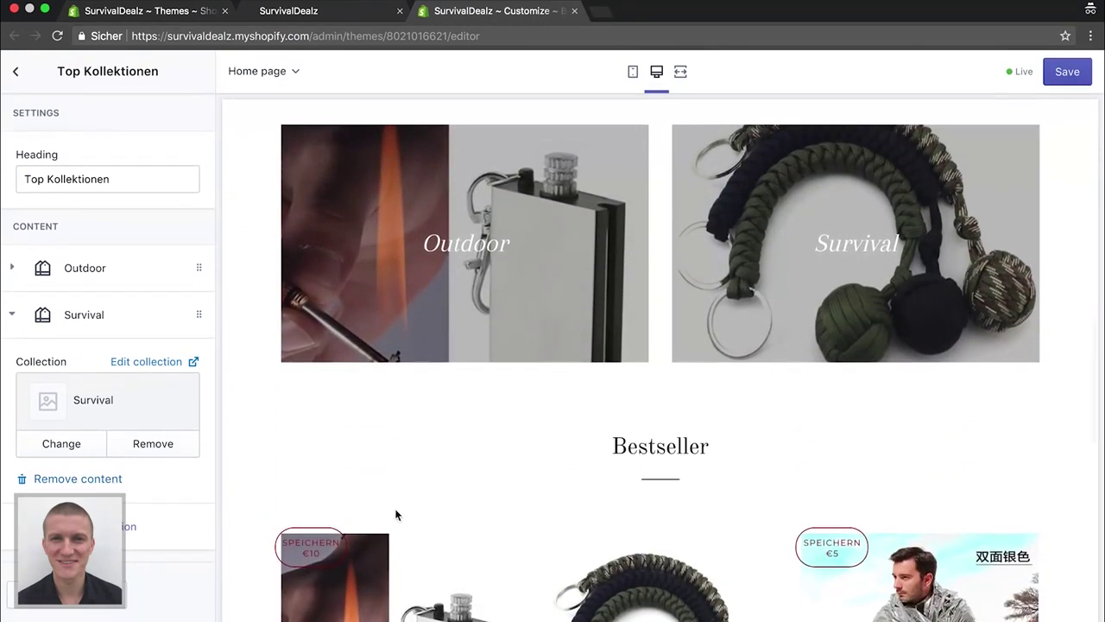
pyautogui.scroll(-3, 395, 512)
pyautogui.click(13, 83)
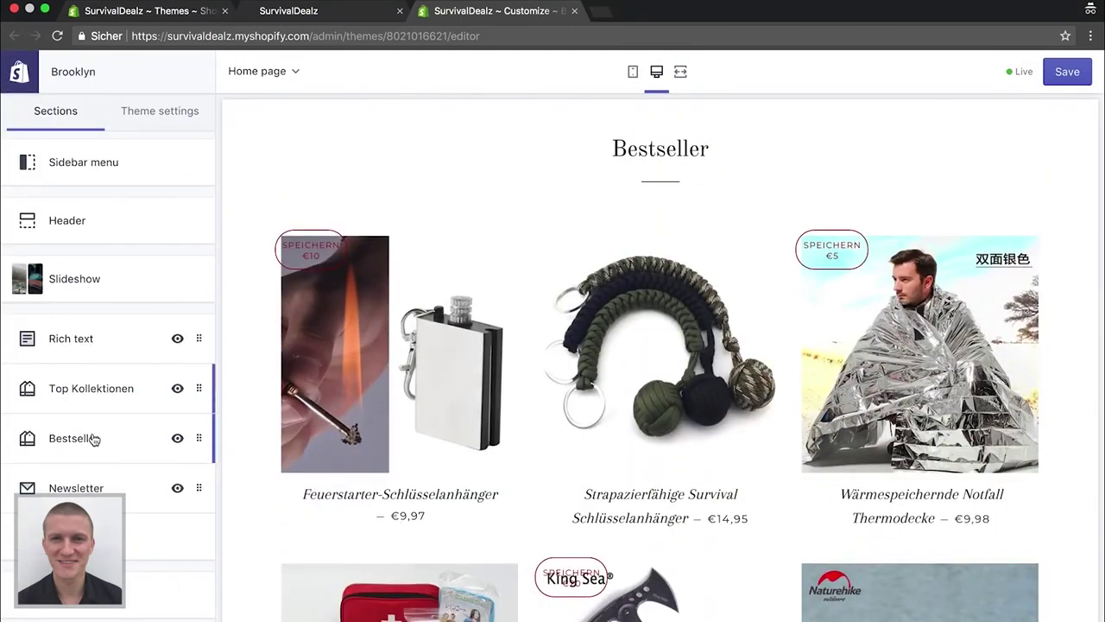
# Open the Bestseller section, then the theme's German language editor via Edit languages
pyautogui.click(92, 440)
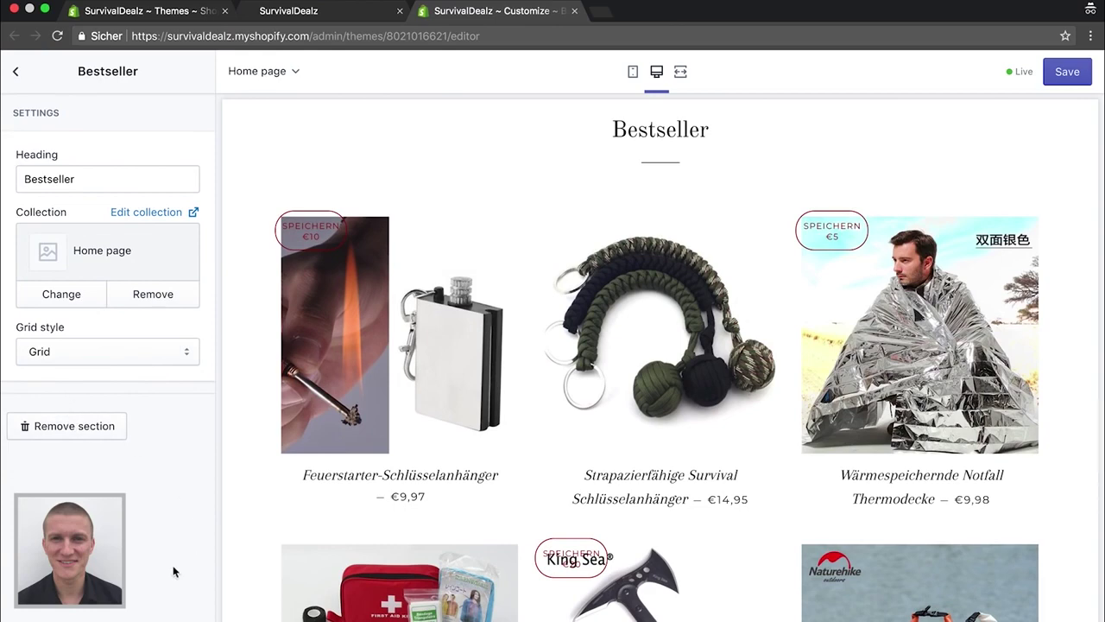
pyautogui.scroll(-3, 622, 459)
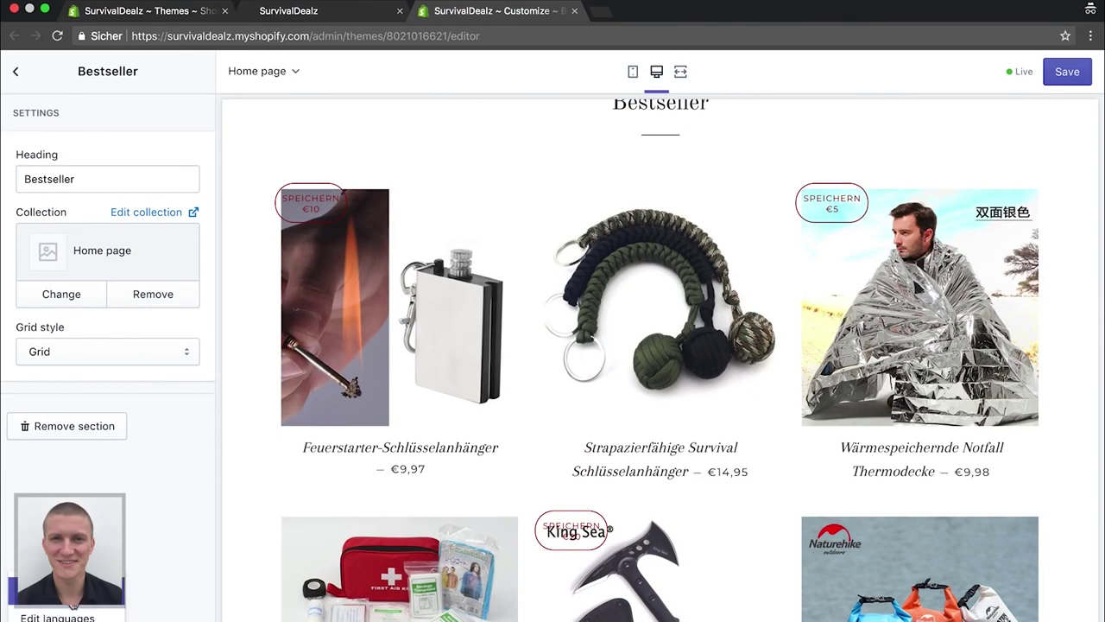
pyautogui.click(71, 613)
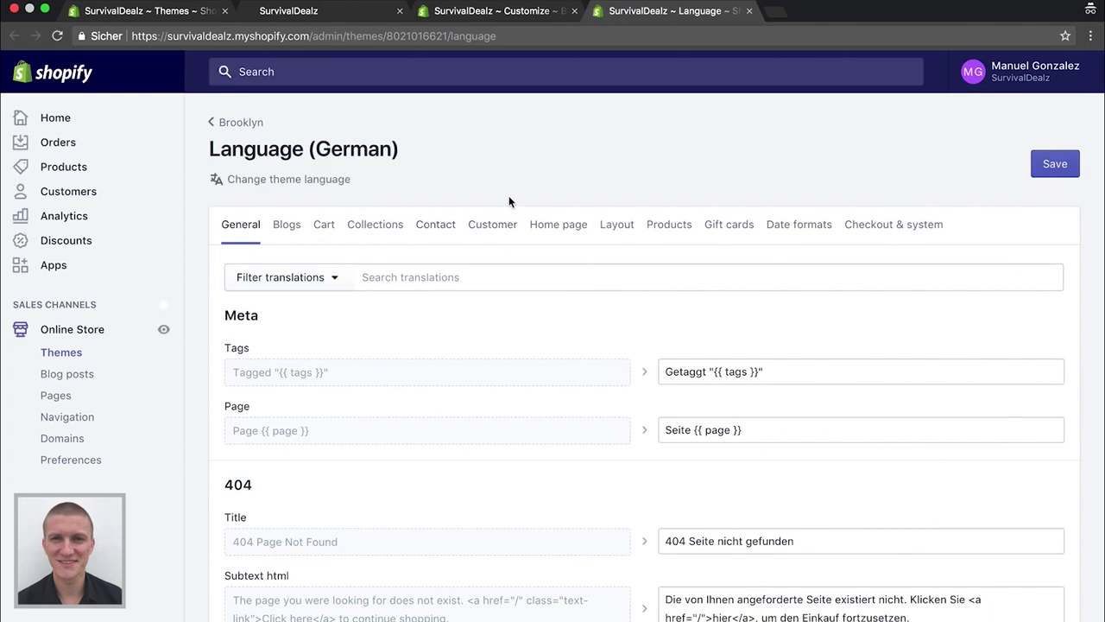
# Rewrite the German Products 'Save html' translation as '{{ saved_amount }} Sparen<br />'
pyautogui.click(667, 228)
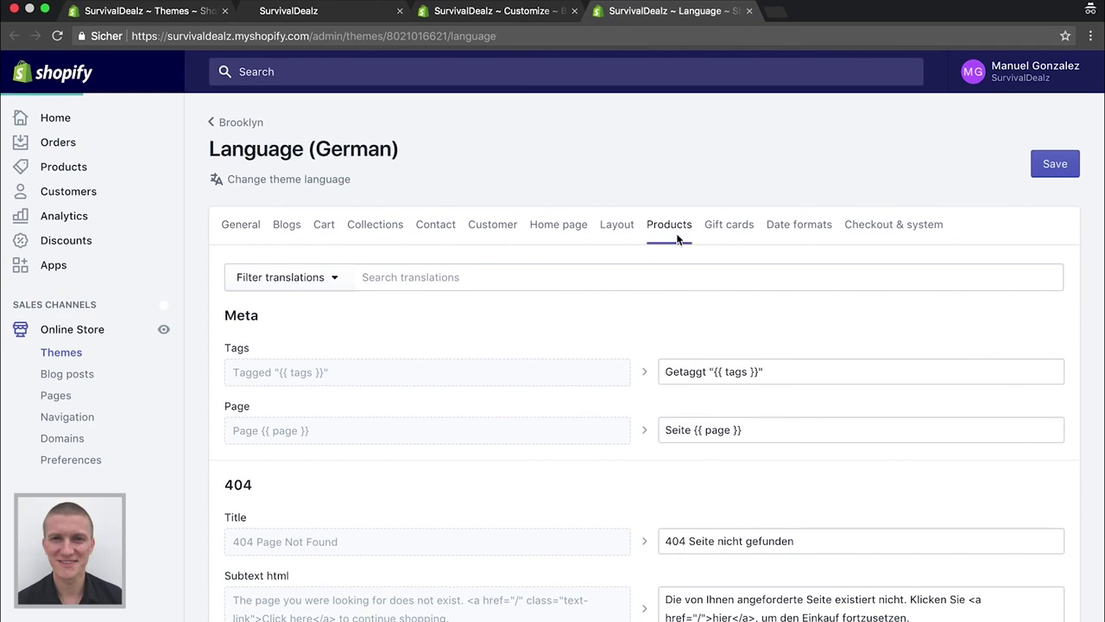
pyautogui.scroll(-3, 631, 390)
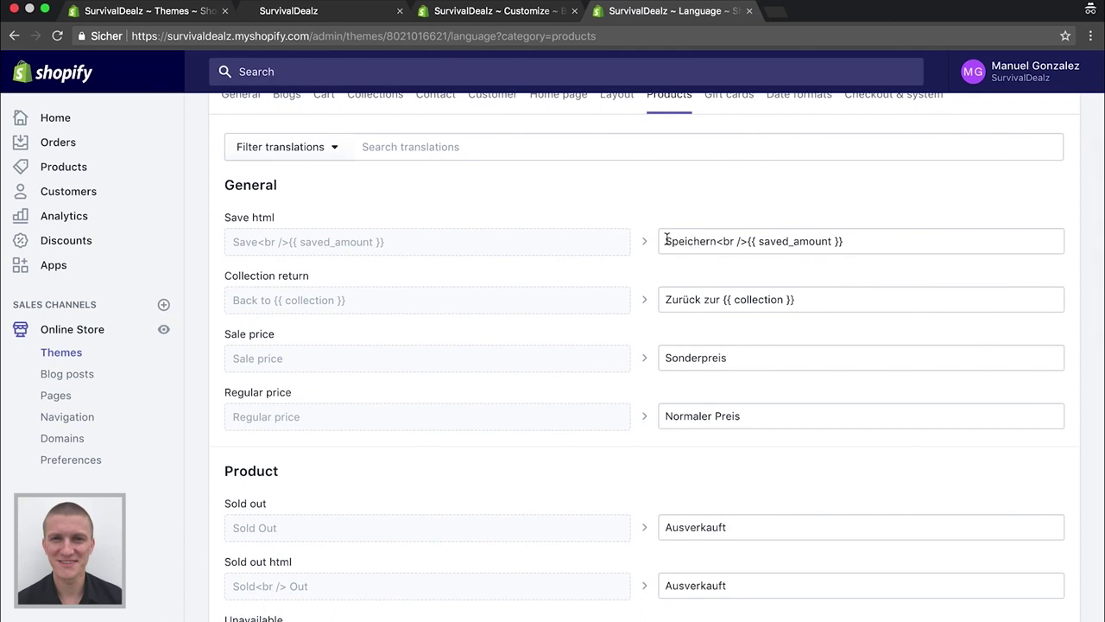
pyautogui.doubleClick(680, 242)
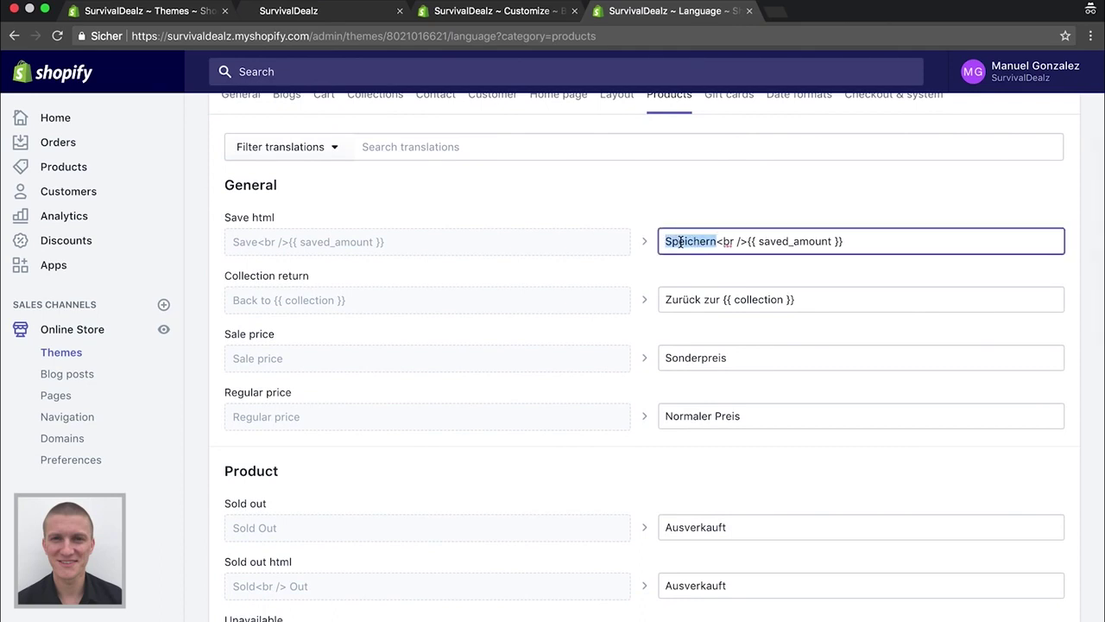
pyautogui.write('Sparen')
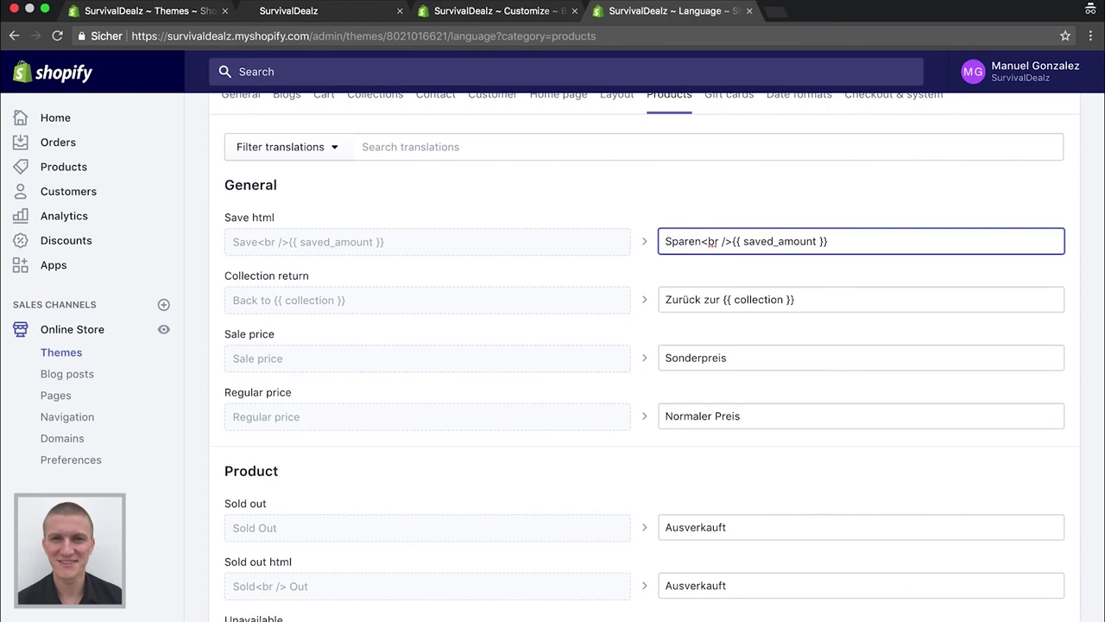
pyautogui.moveTo(665, 242); pyautogui.dragTo(713, 243)
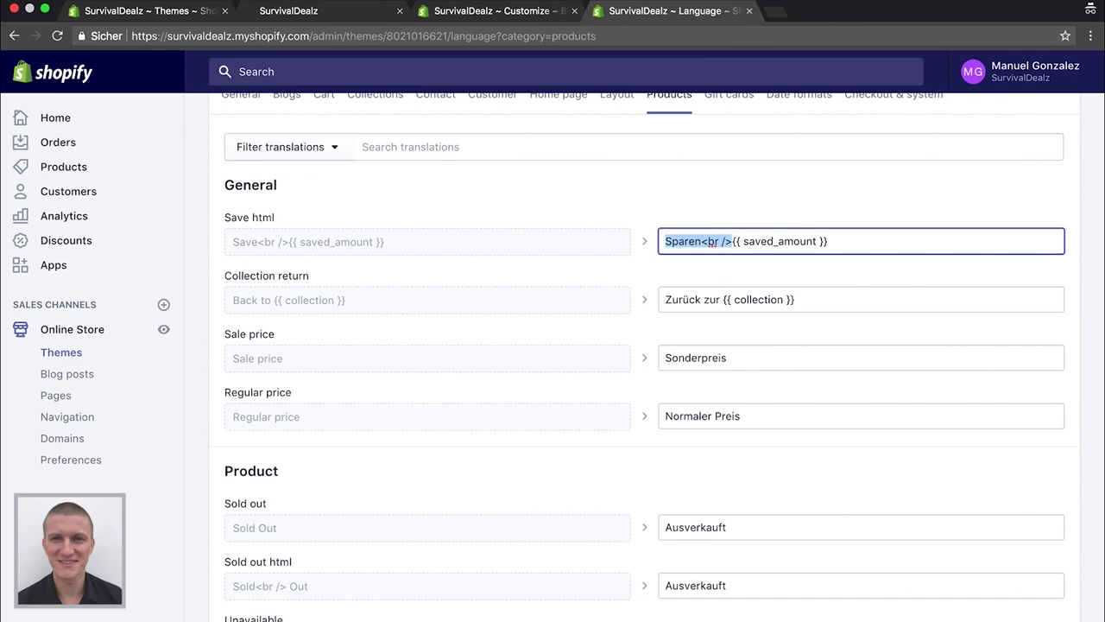
pyautogui.press('BackSpace')
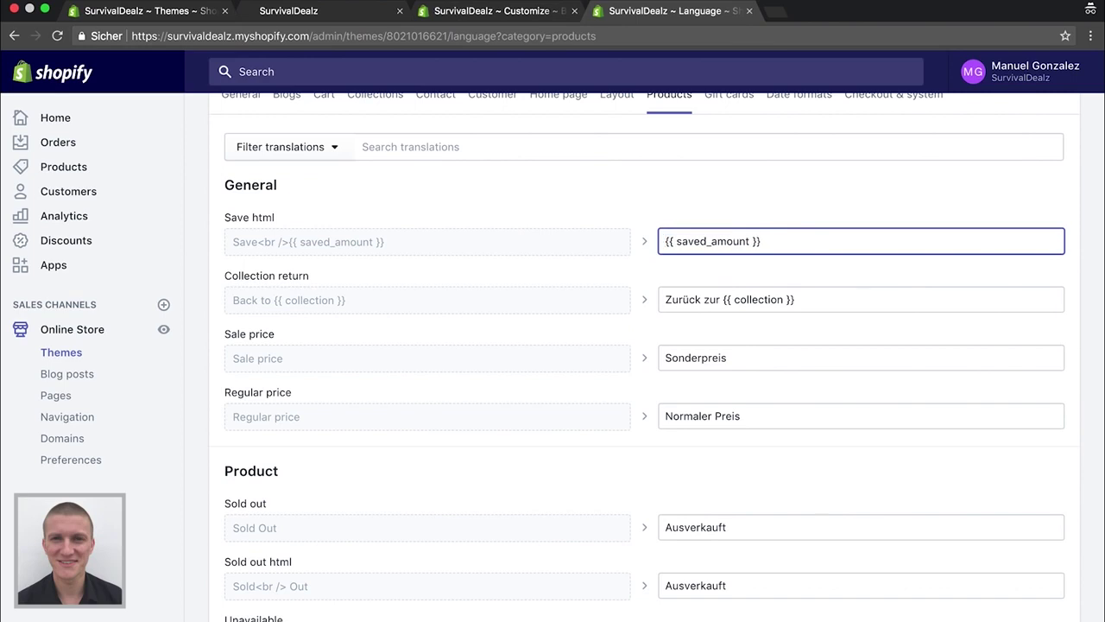
pyautogui.write('Sparen<br />')
pyautogui.scroll(3, 871, 252)
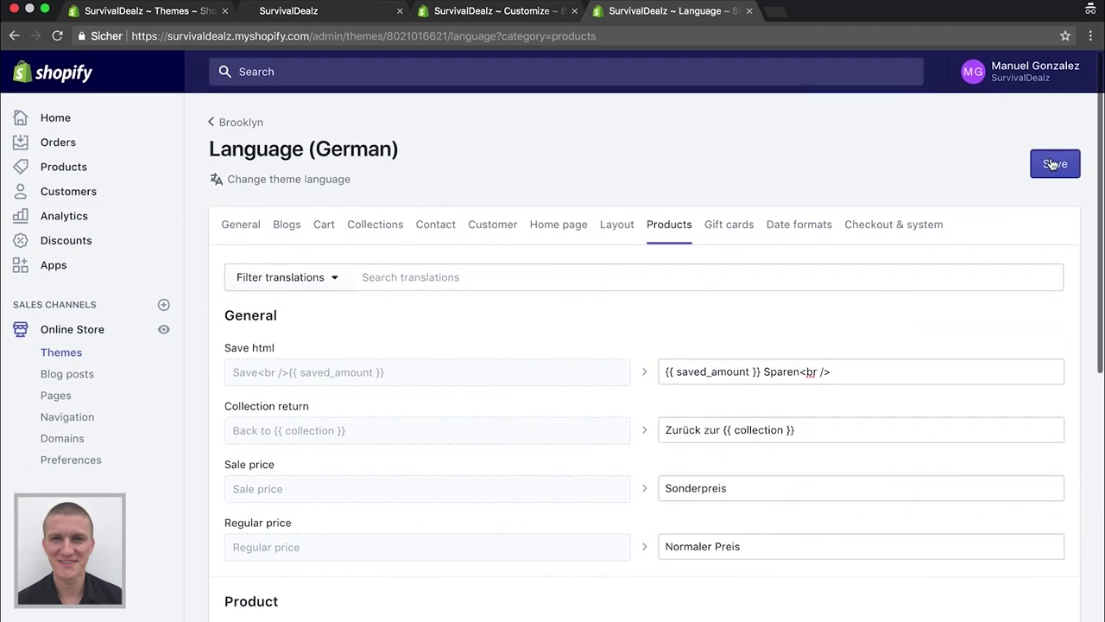
pyautogui.click(498, 12)
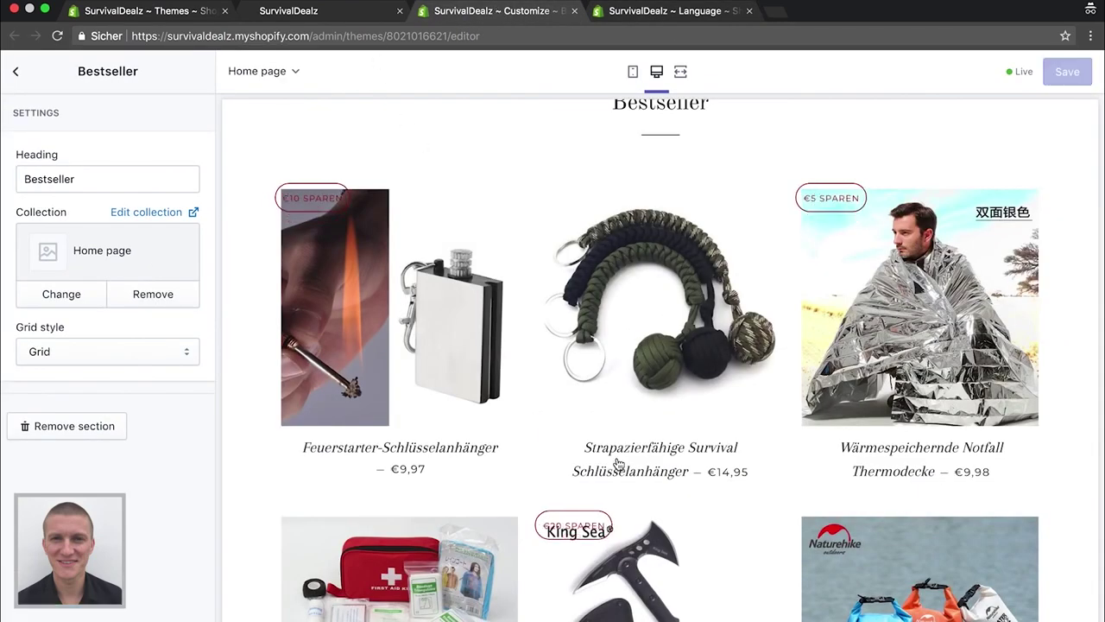
# Preview the Feuerstarter-Schlüsselanhänger product page in the theme editor, showing €9,97 instead of €19,97
pyautogui.scroll(-2, 619, 465)
pyautogui.scroll(-1, 577, 460)
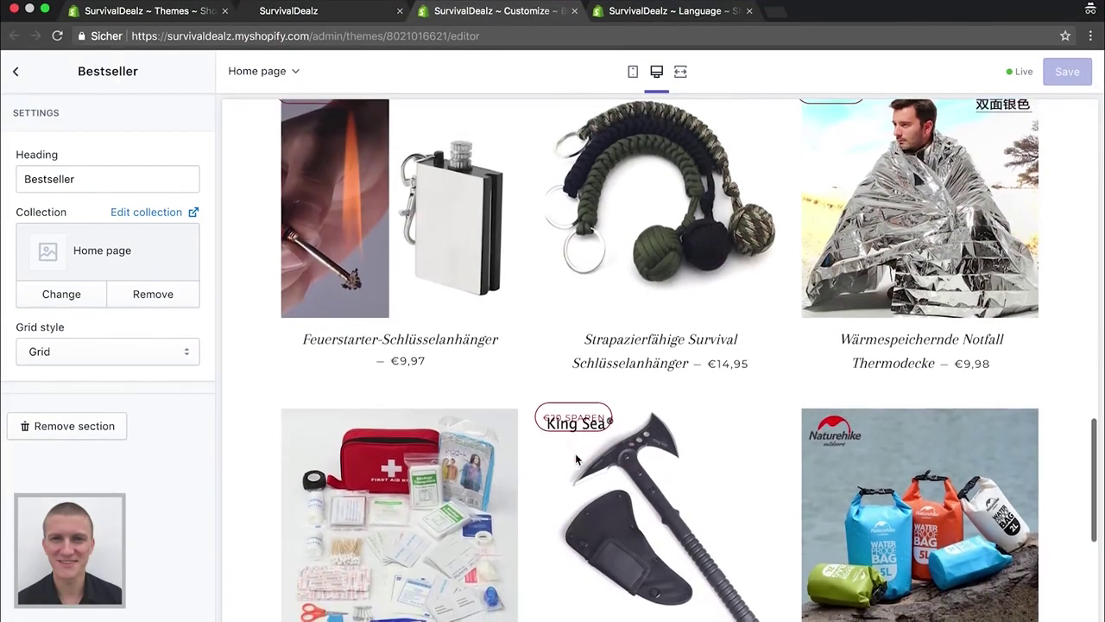
pyautogui.scroll(2, 518, 406)
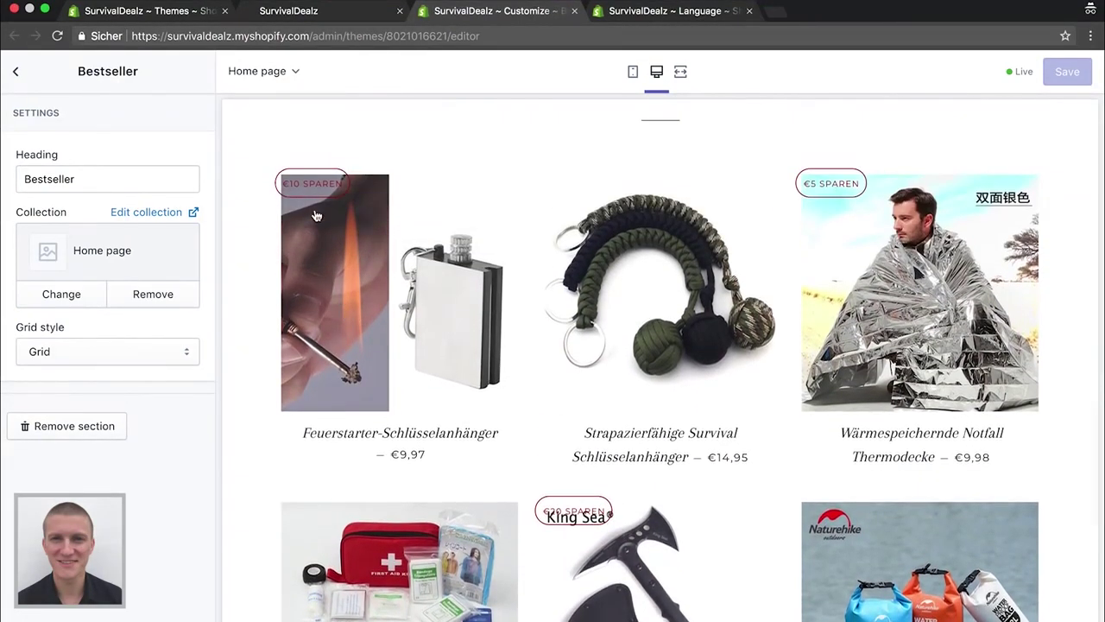
pyautogui.scroll(-5, 342, 355)
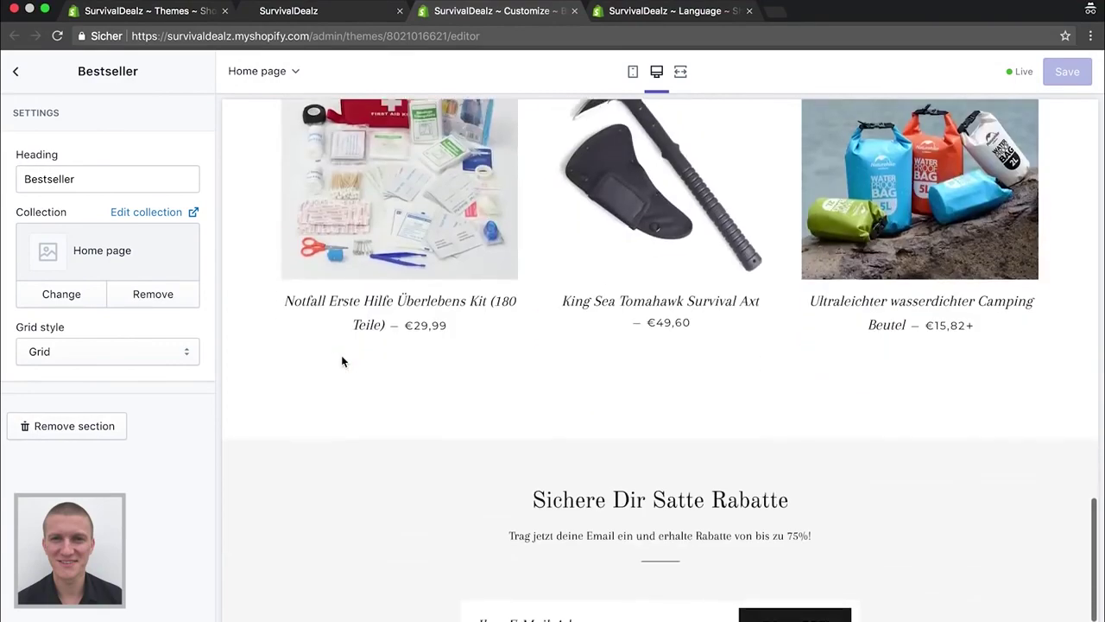
pyautogui.scroll(-2, 342, 360)
pyautogui.scroll(7, 350, 336)
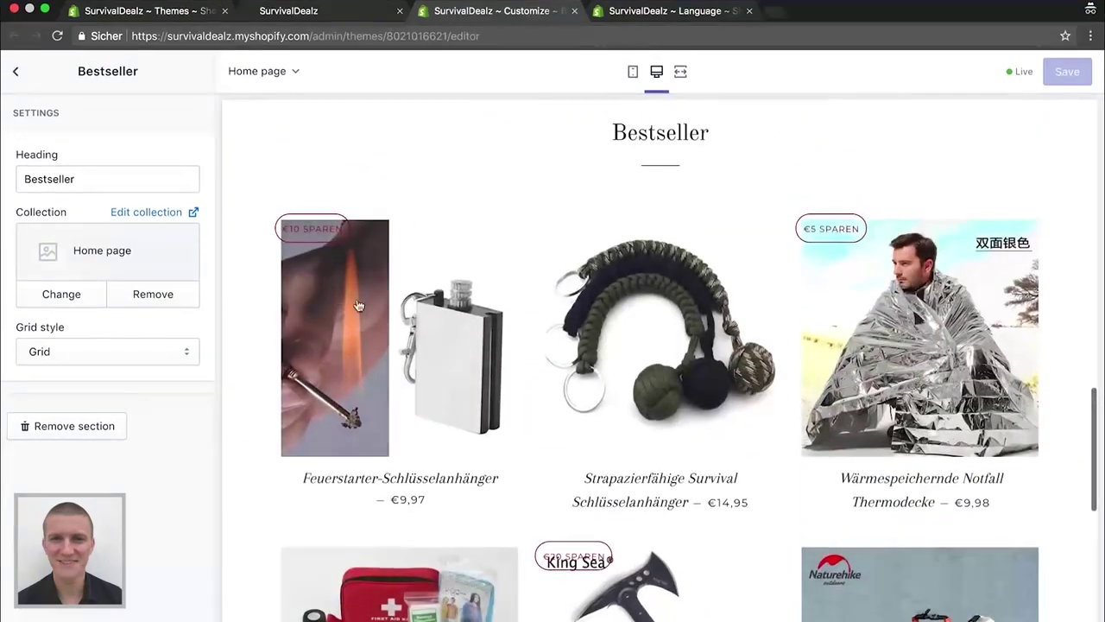
pyautogui.click(364, 304)
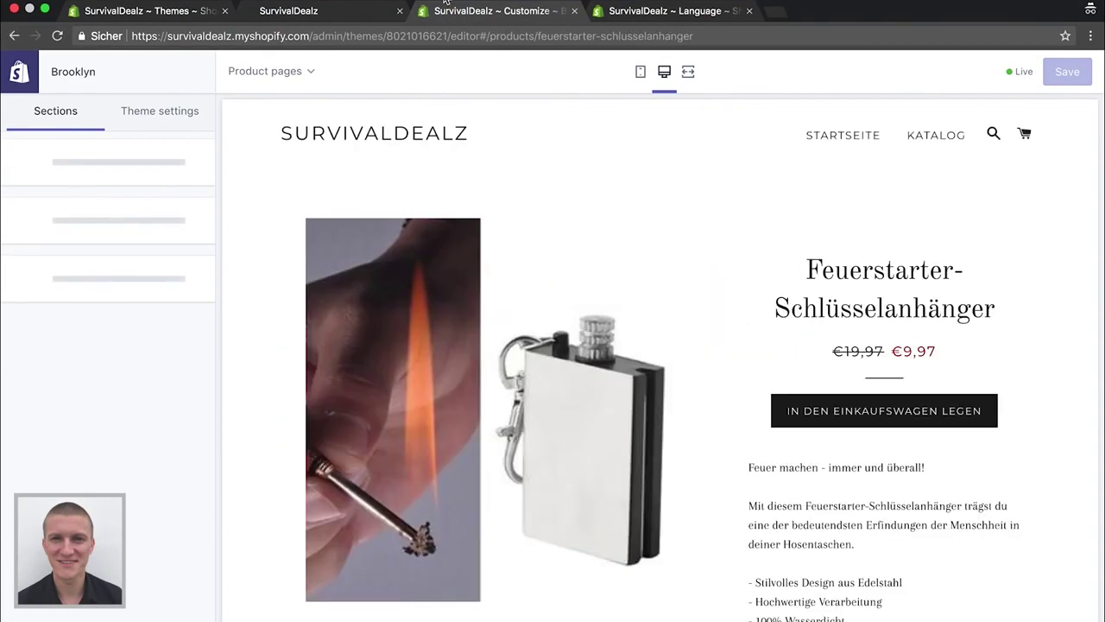
pyautogui.scroll(-2, 492, 248)
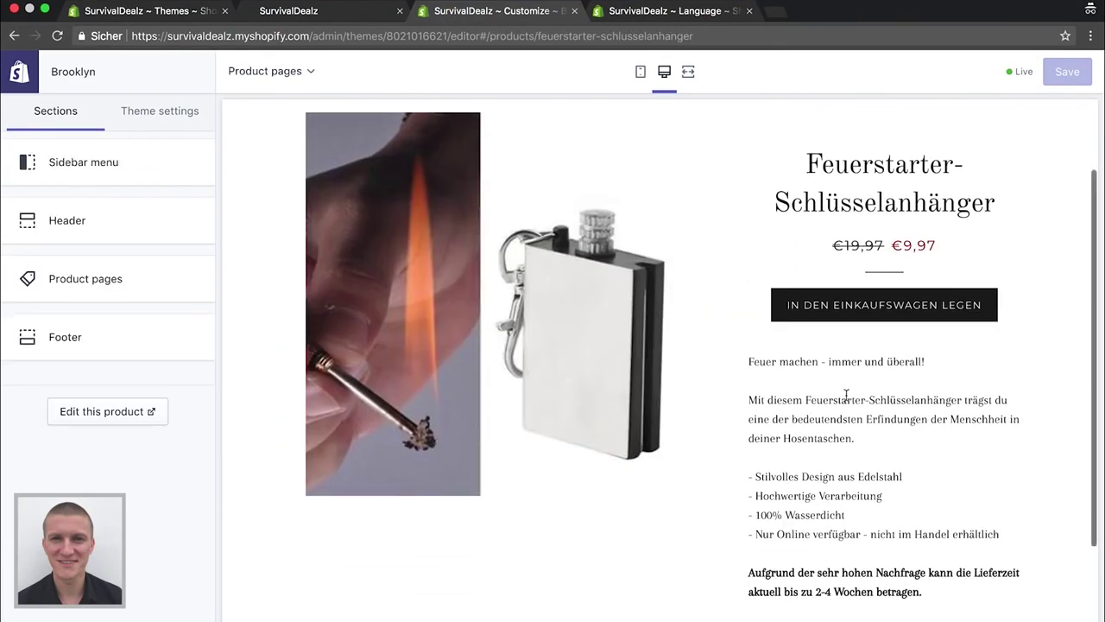
pyautogui.scroll(-5, 834, 408)
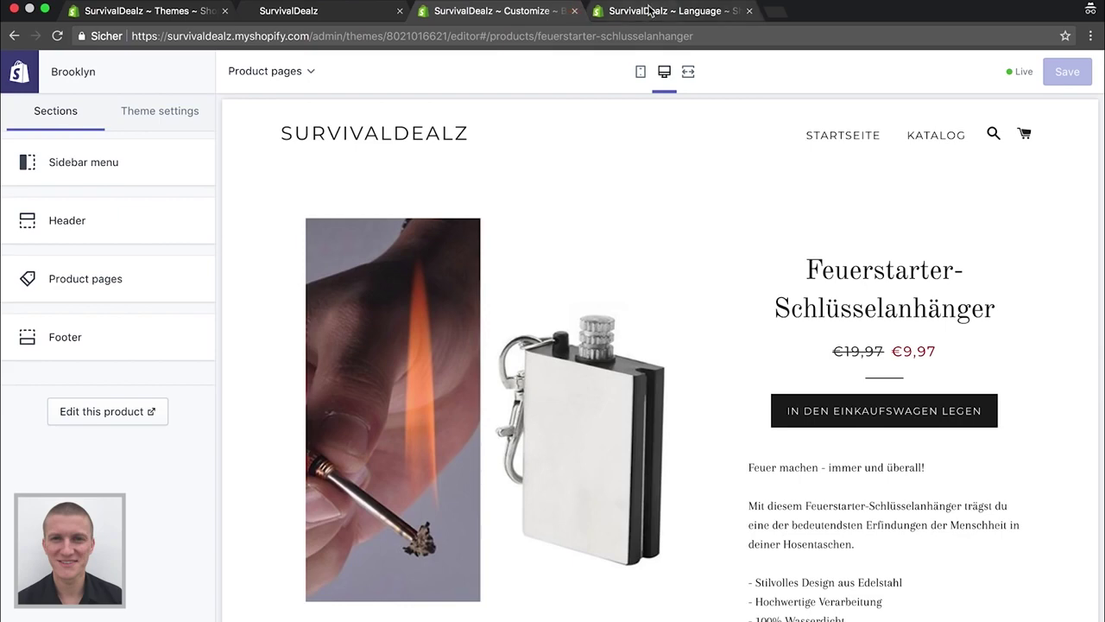
# Close the theme editor, reload the storefront and open Feuerstarter-Schlüsselanhänger from Bestseller
pyautogui.click(574, 10)
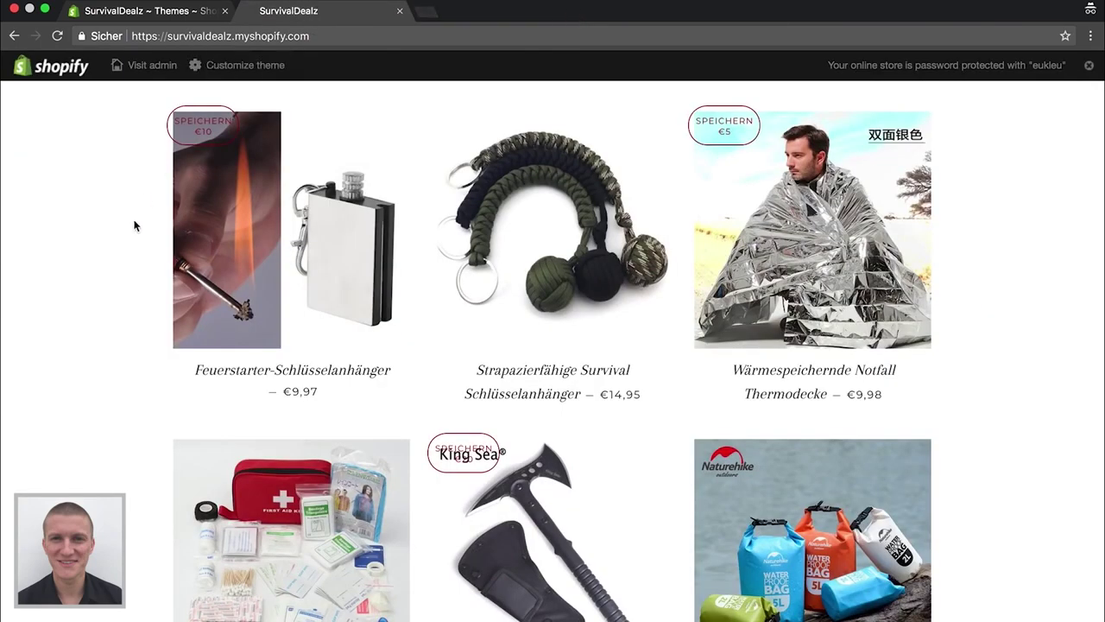
pyautogui.rightClick(134, 226)
pyautogui.click(58, 36)
pyautogui.click(59, 36)
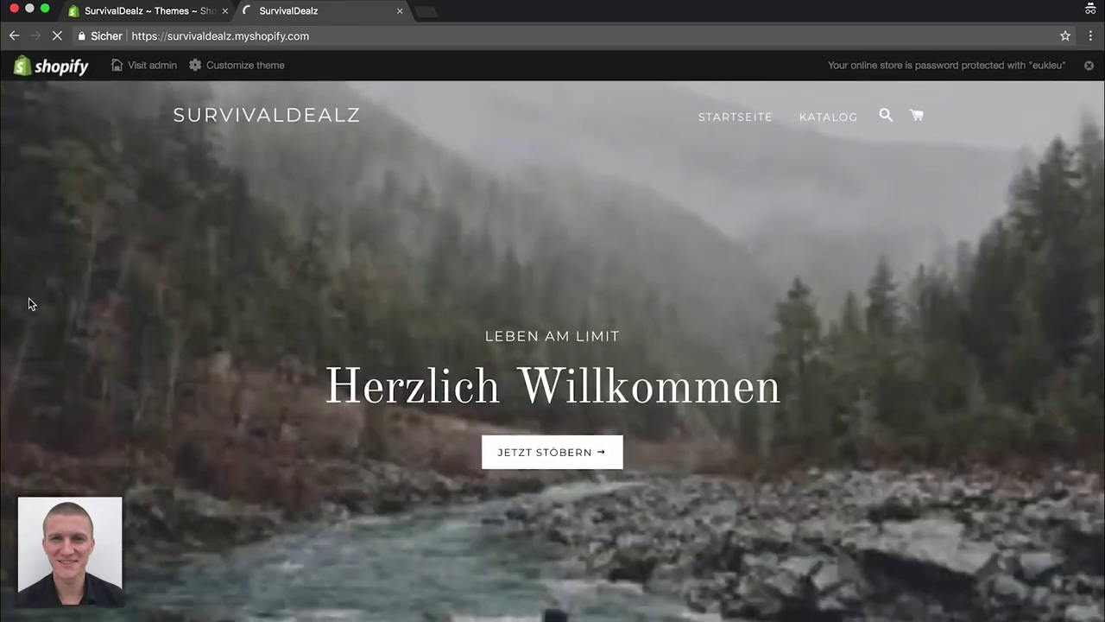
pyautogui.scroll(-10, 29, 303)
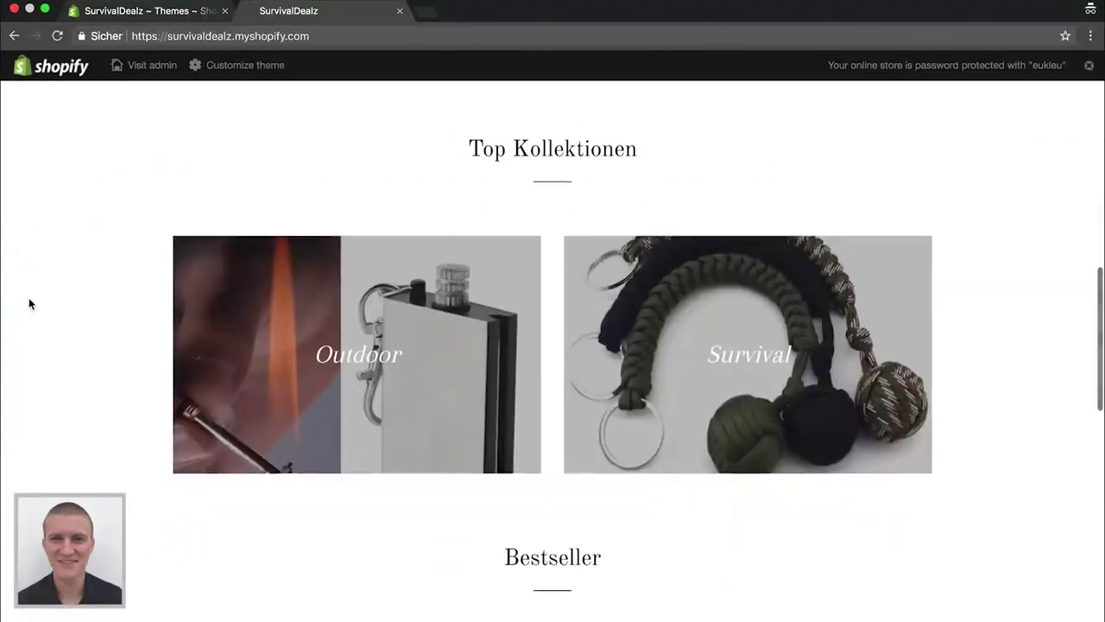
pyautogui.scroll(-10, 28, 303)
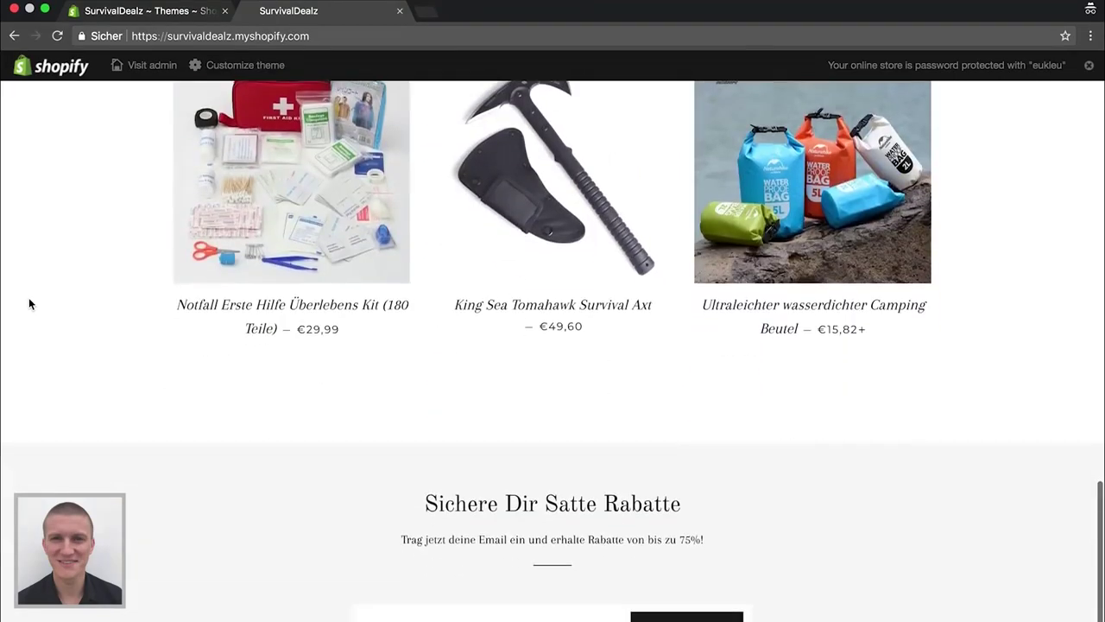
pyautogui.scroll(6, 29, 302)
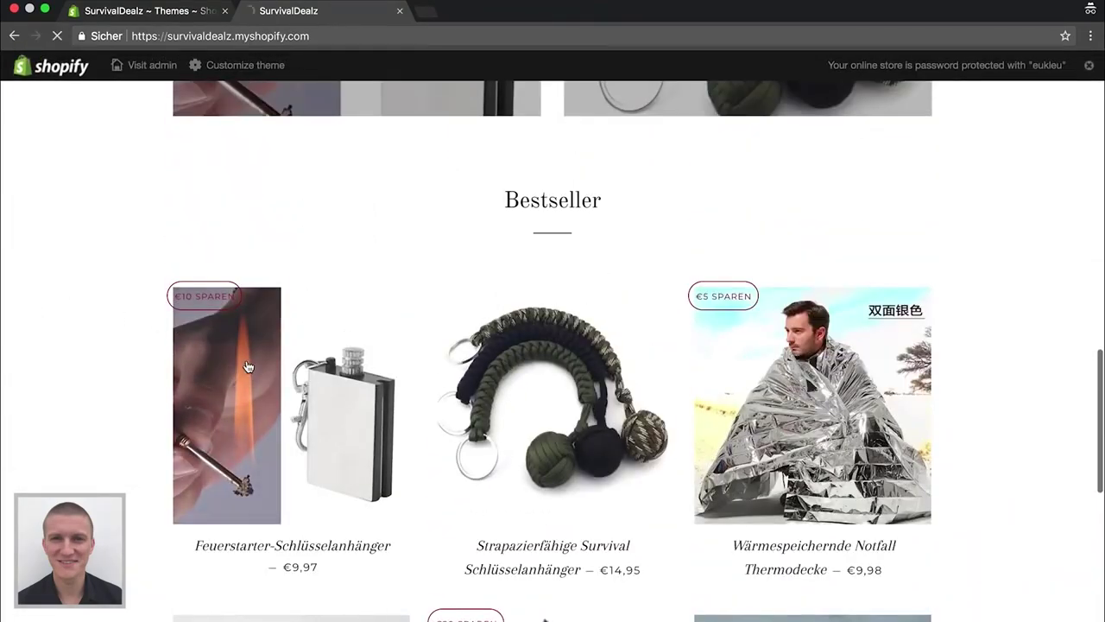
pyautogui.click(248, 367)
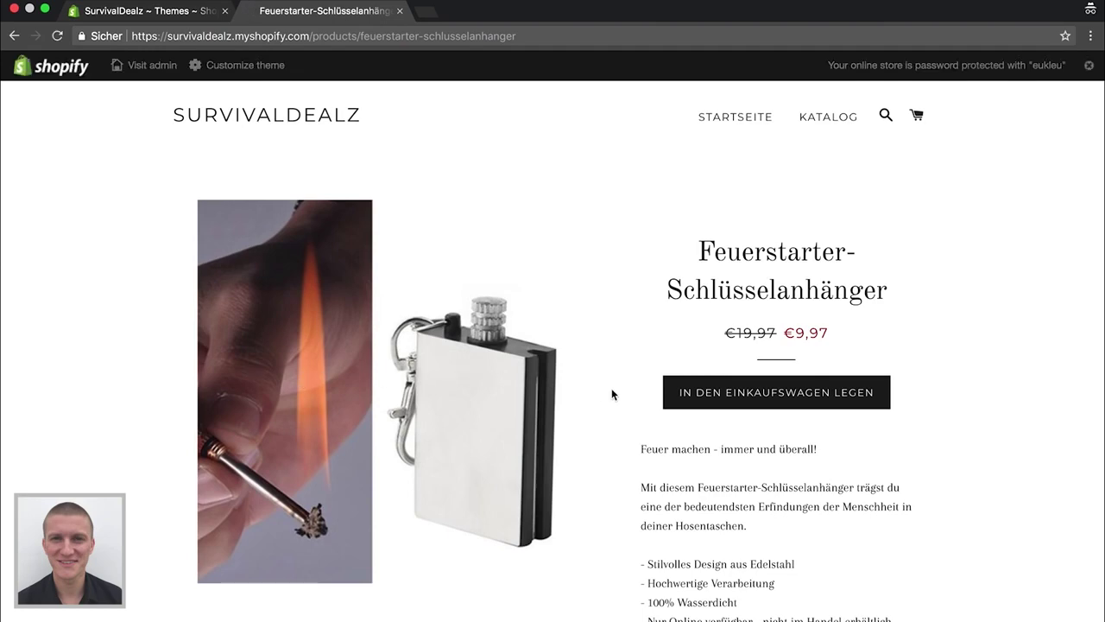
pyautogui.scroll(-3, 622, 390)
pyautogui.scroll(3, 696, 484)
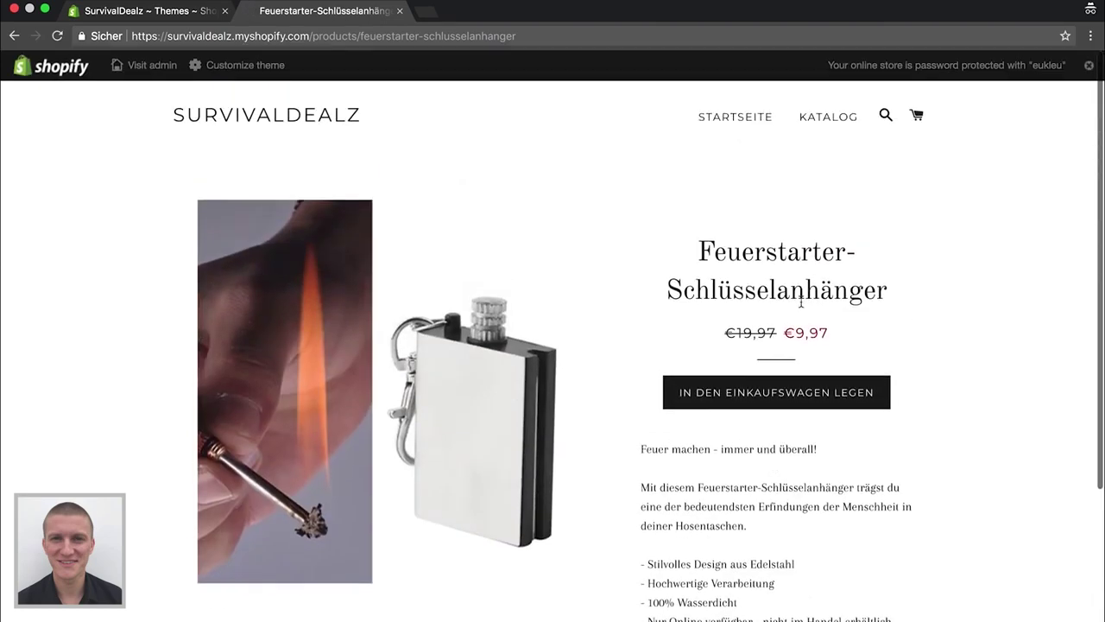
pyautogui.click(703, 394)
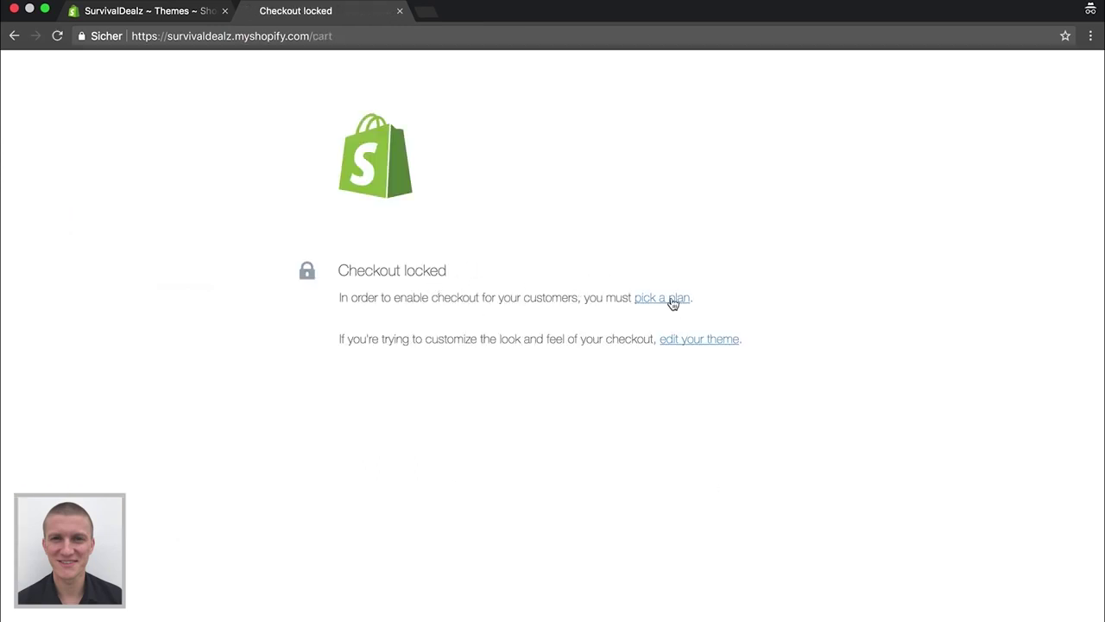
pyautogui.click(17, 38)
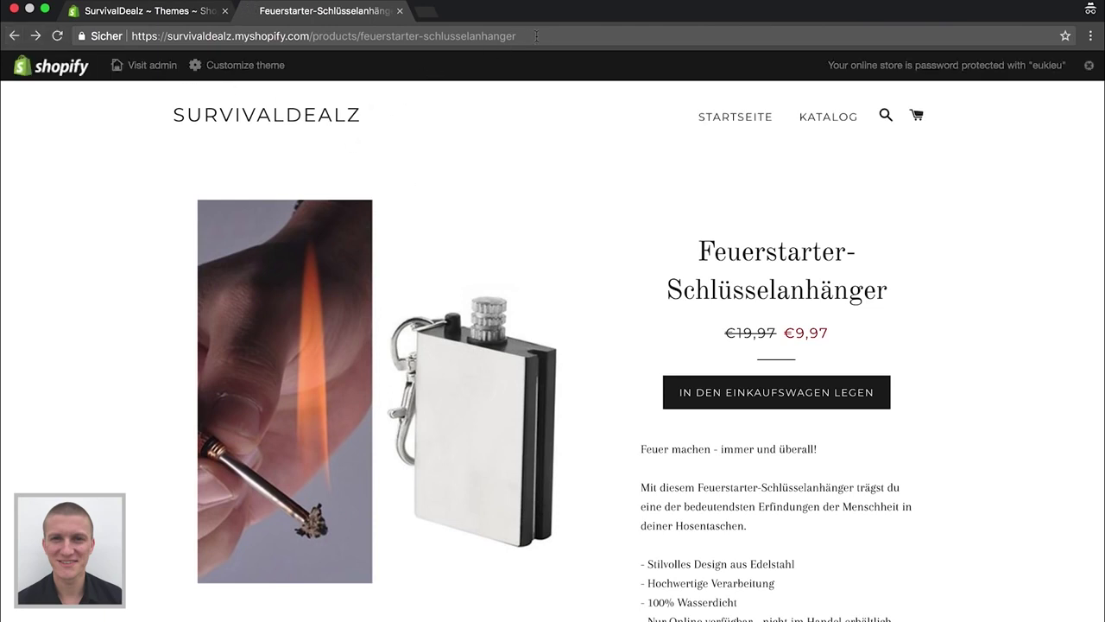
# Load Facebook in a private tab and start a new Brand or Product page
pyautogui.click(430, 10)
pyautogui.write('facebook.com')
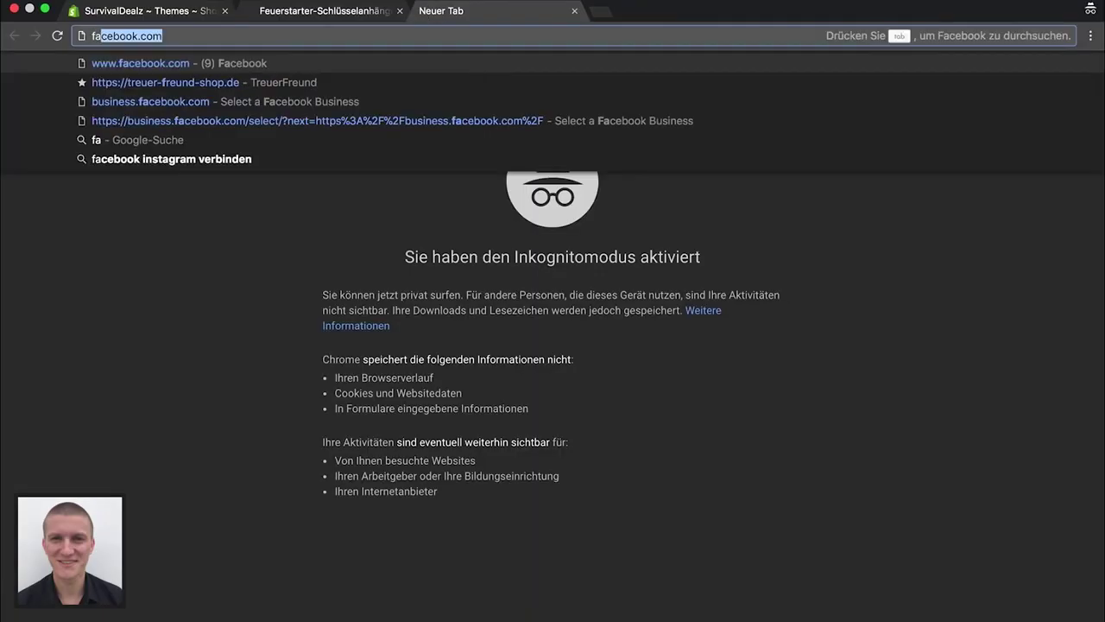
pyautogui.press('Return')
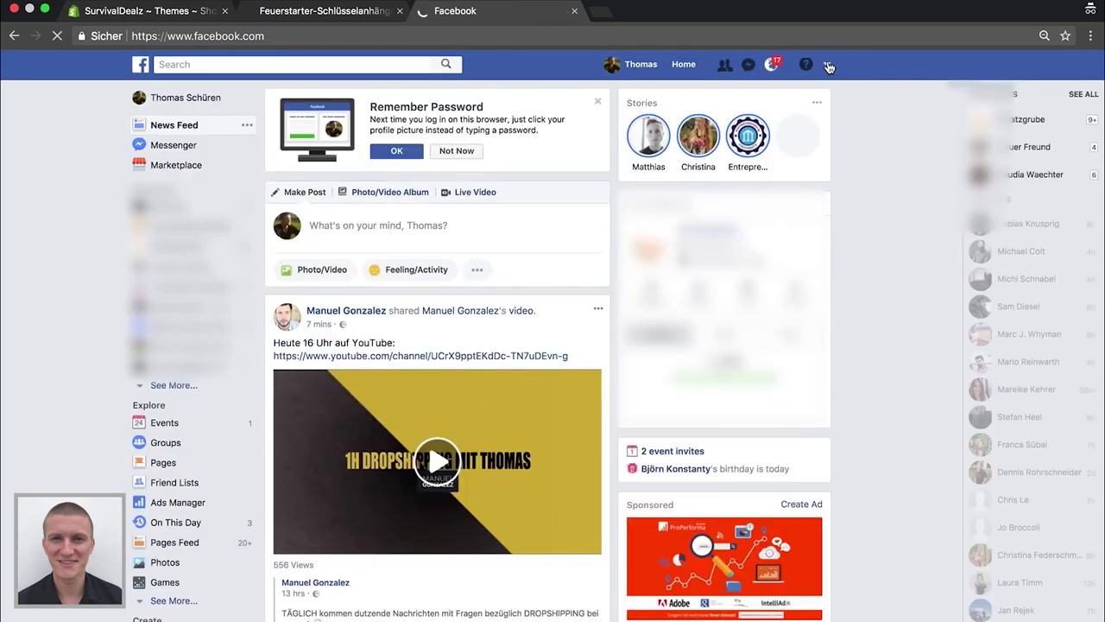
pyautogui.click(828, 65)
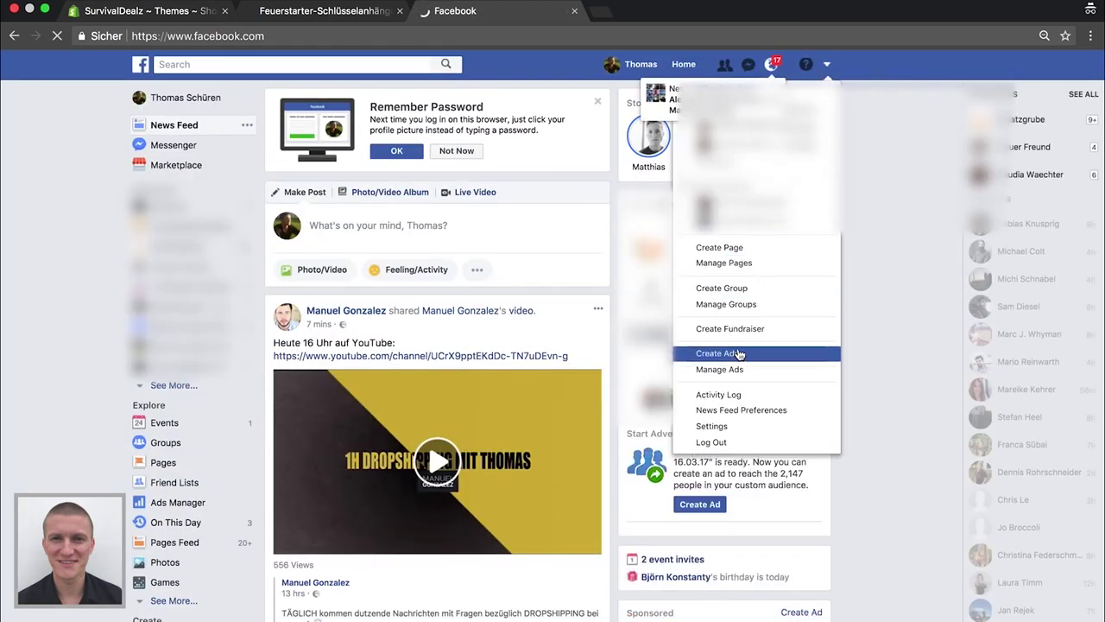
pyautogui.click(719, 248)
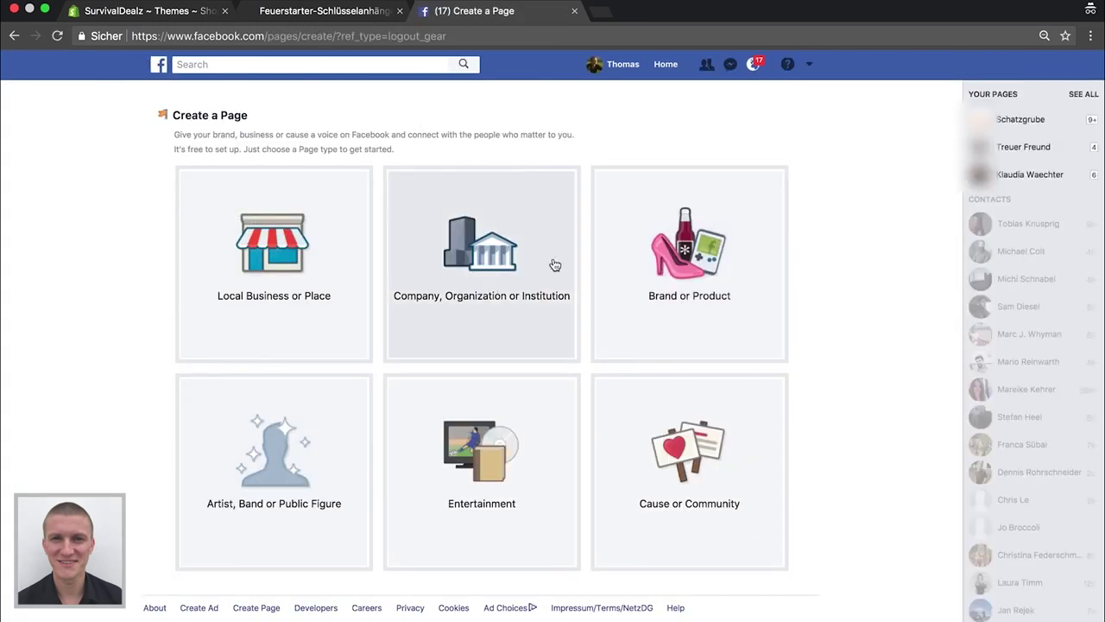
pyautogui.click(688, 275)
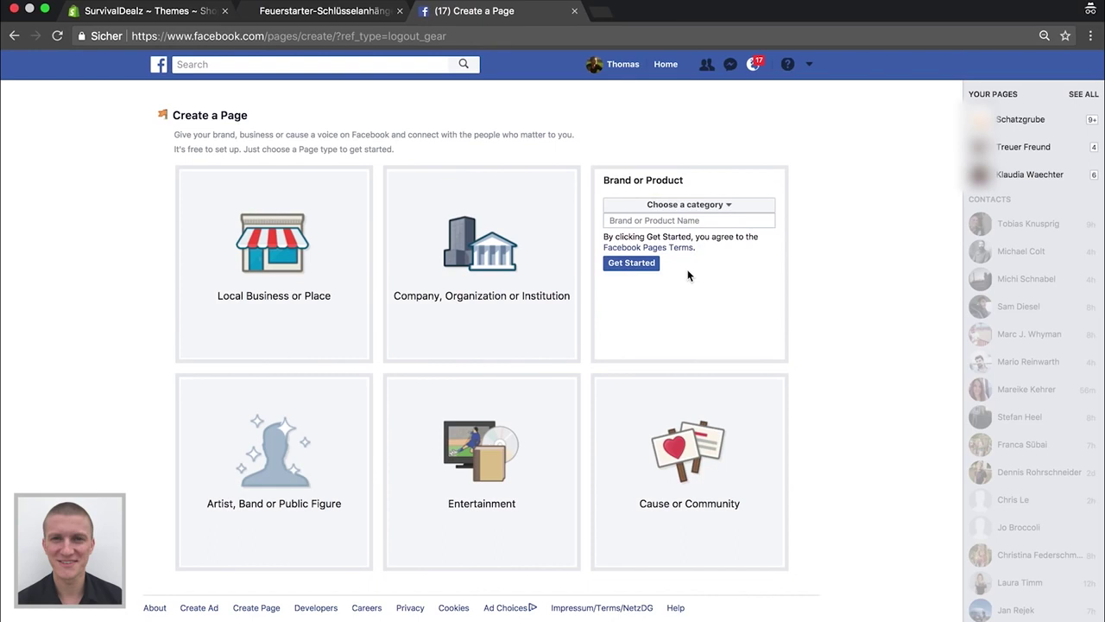
# Give the page the Tools/Equipment category and the name SurvivalDealzzz, and create it
pyautogui.click(673, 207)
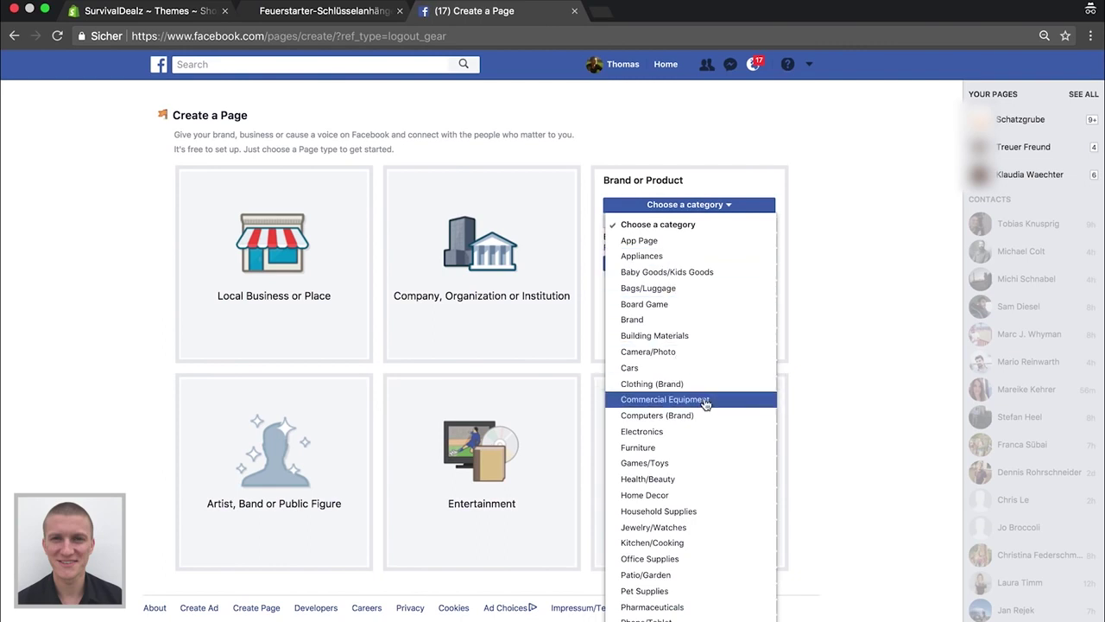
pyautogui.scroll(-2, 699, 461)
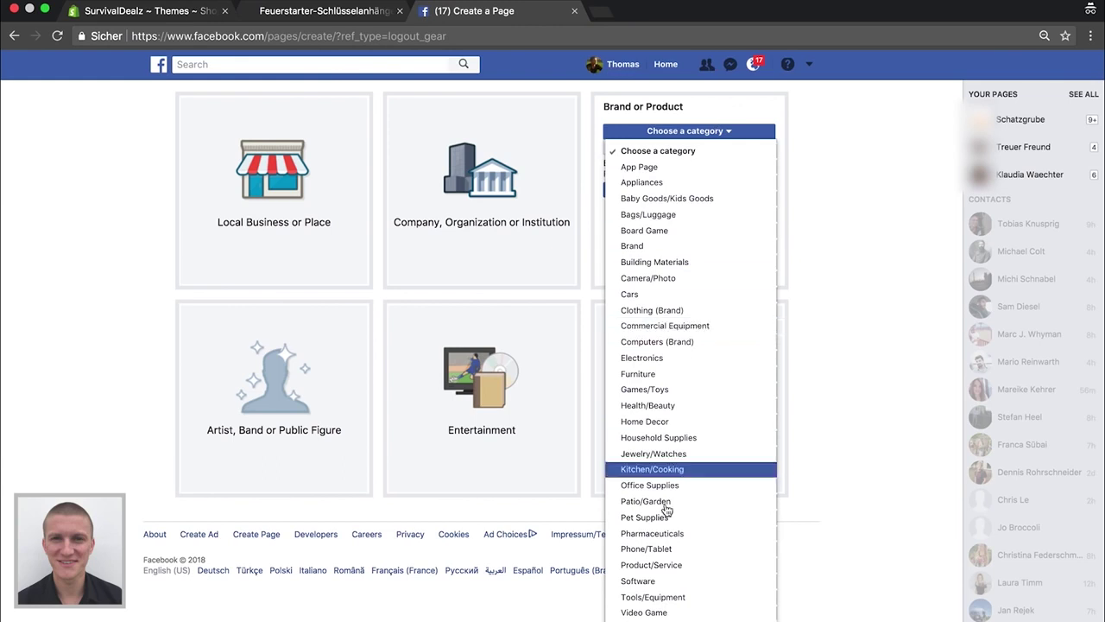
pyautogui.click(662, 596)
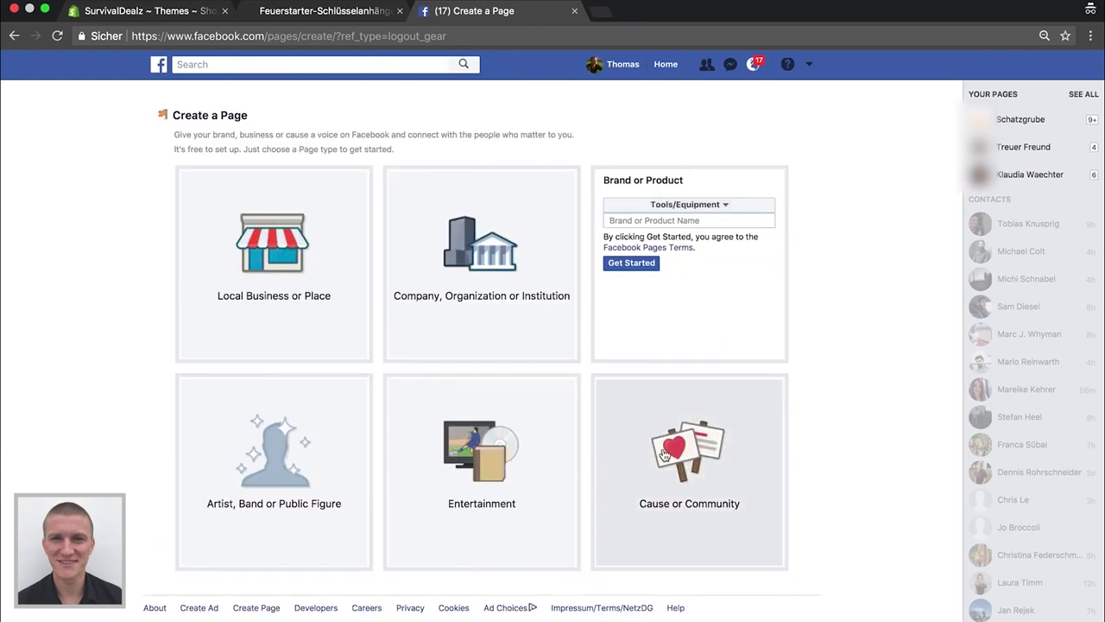
pyautogui.click(659, 223)
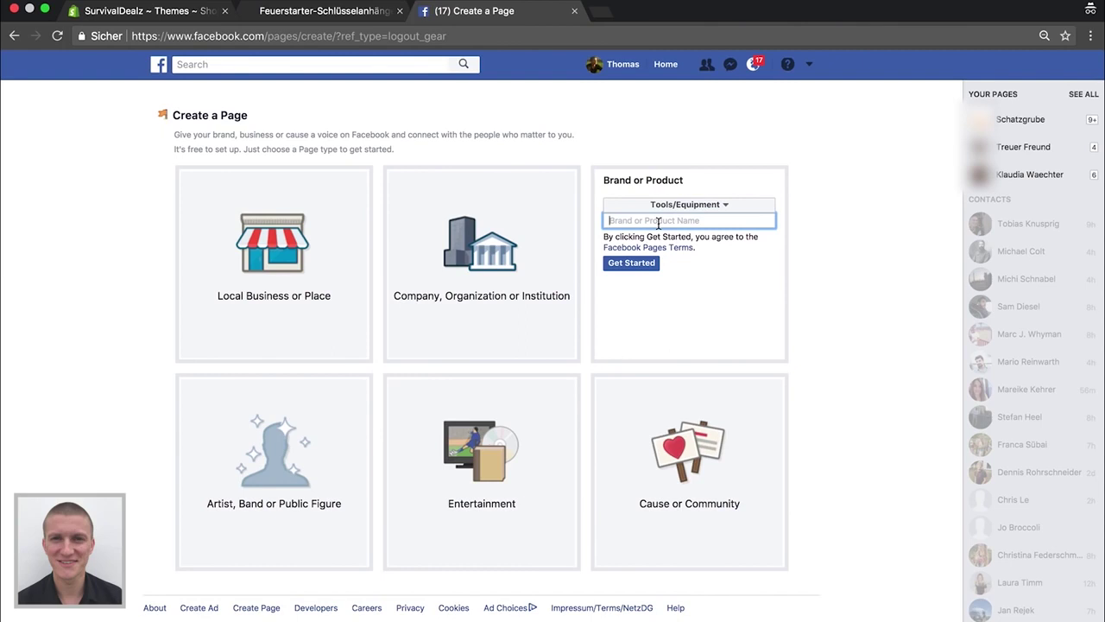
pyautogui.write('SurvivalDealz')
pyautogui.click(644, 263)
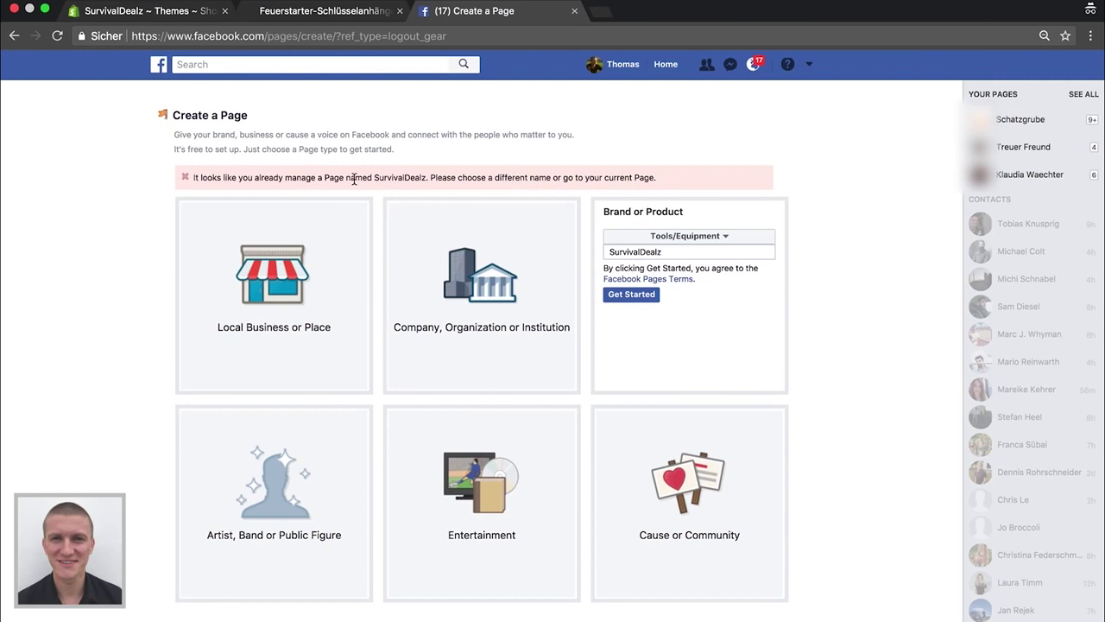
pyautogui.click(670, 251)
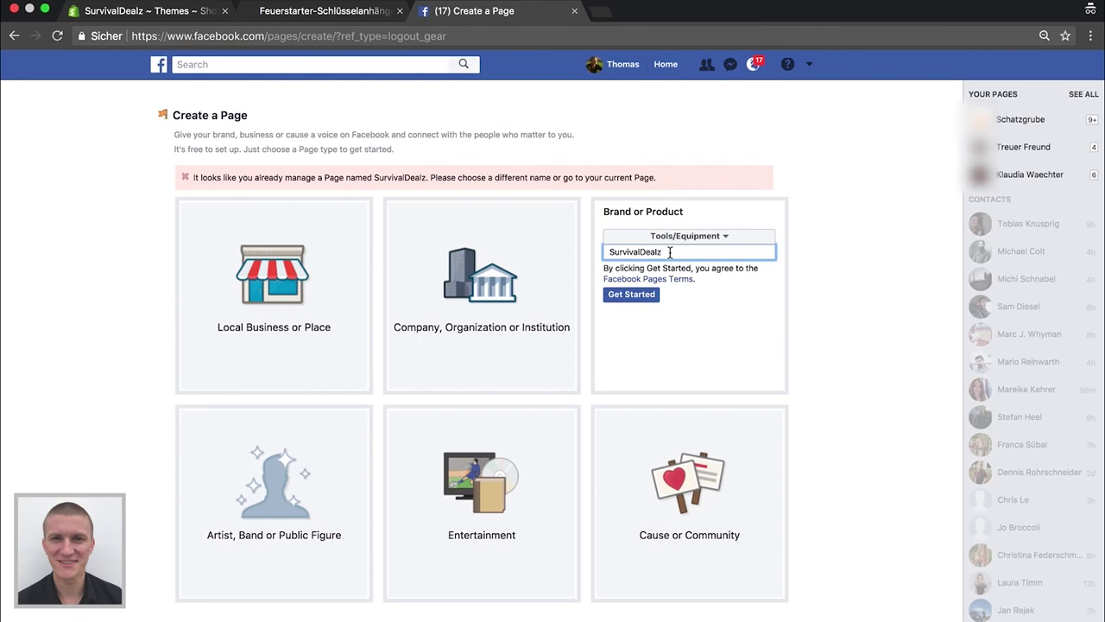
pyautogui.write('z')
pyautogui.click(645, 296)
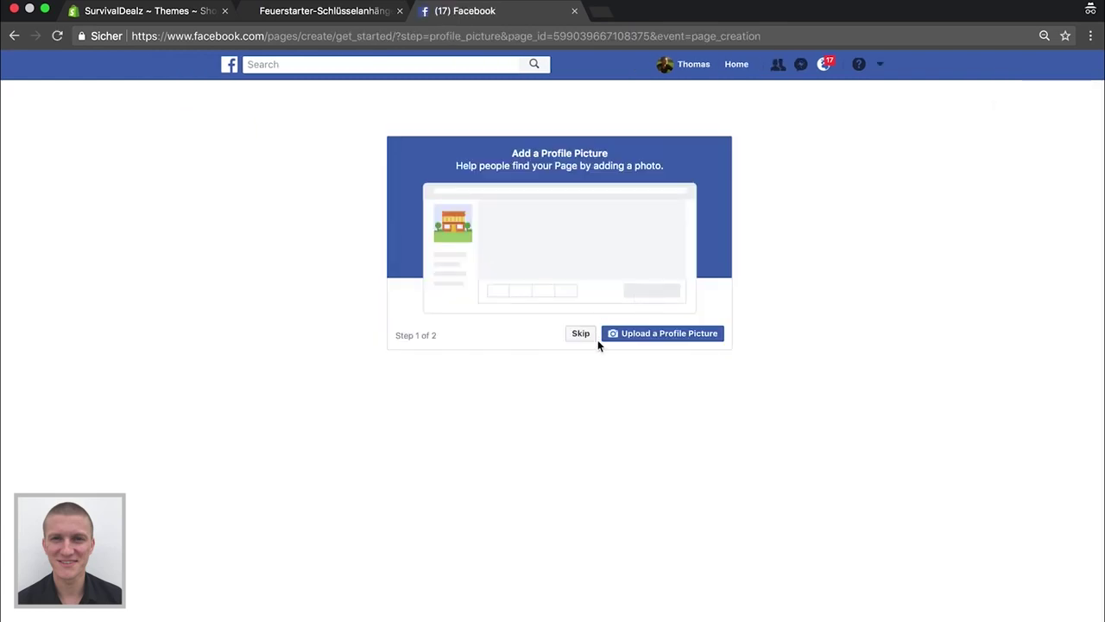
# Upload winter-2281668_1920.jpg as the page's profile picture
pyautogui.click(641, 334)
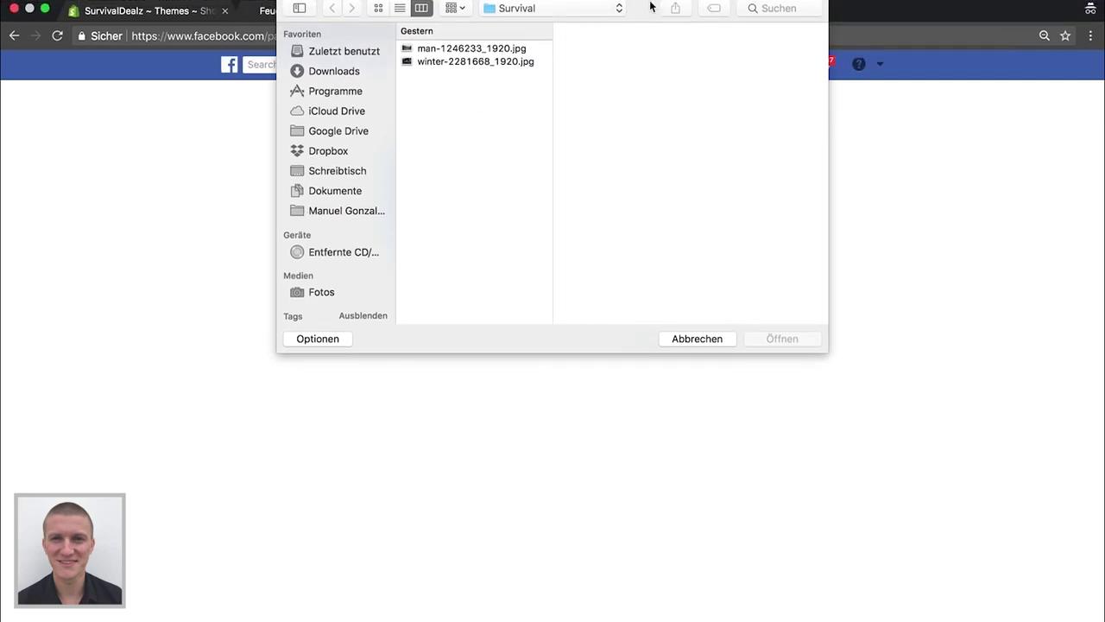
pyautogui.click(449, 49)
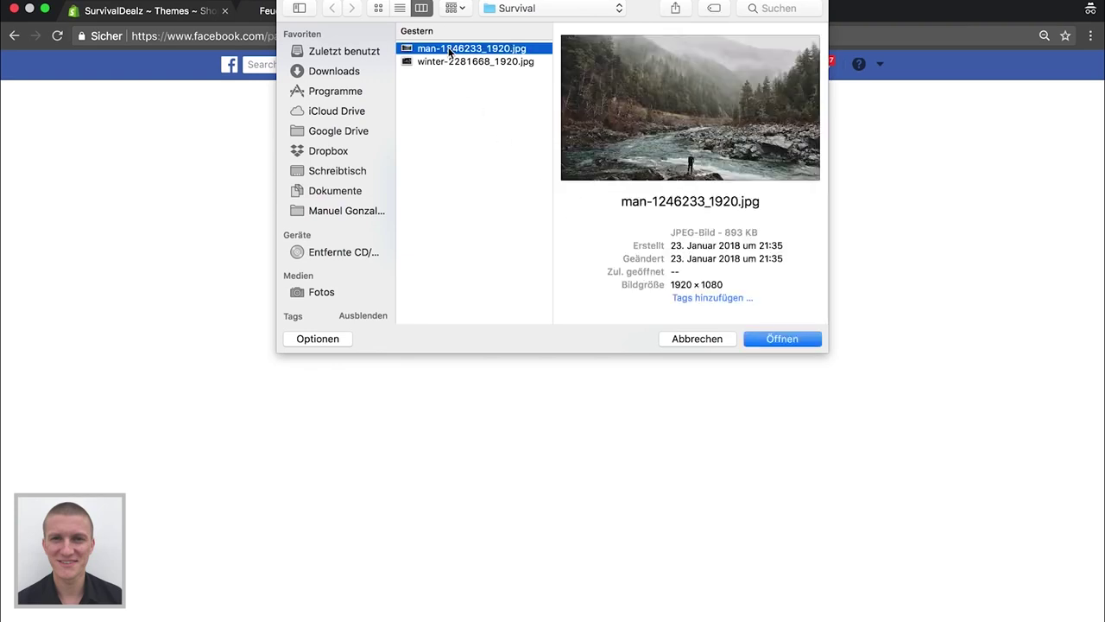
pyautogui.click(450, 62)
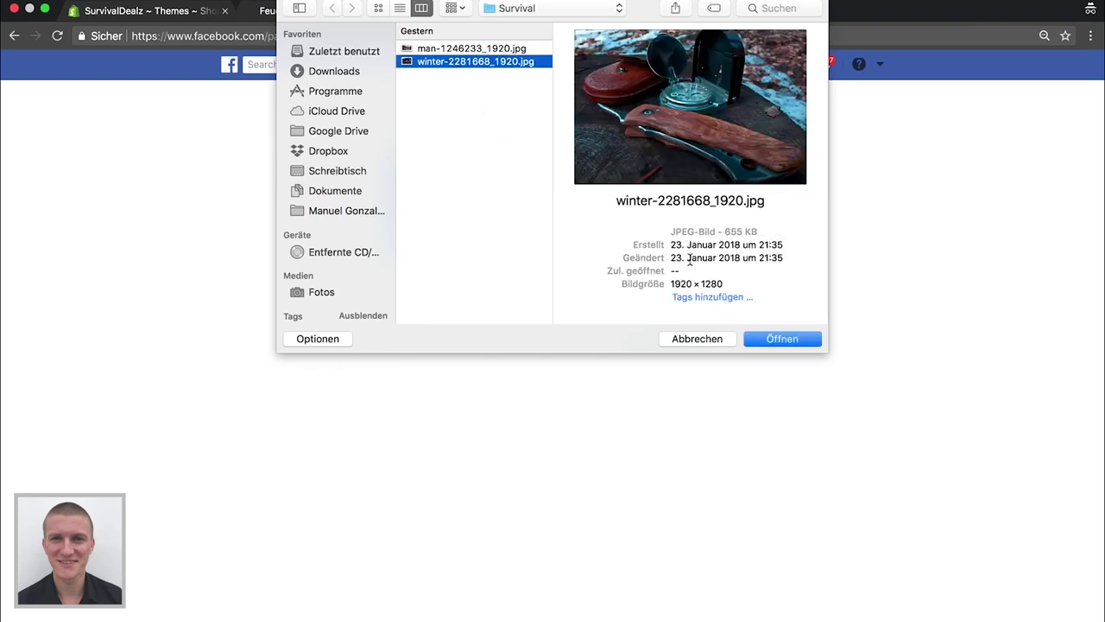
pyautogui.click(769, 336)
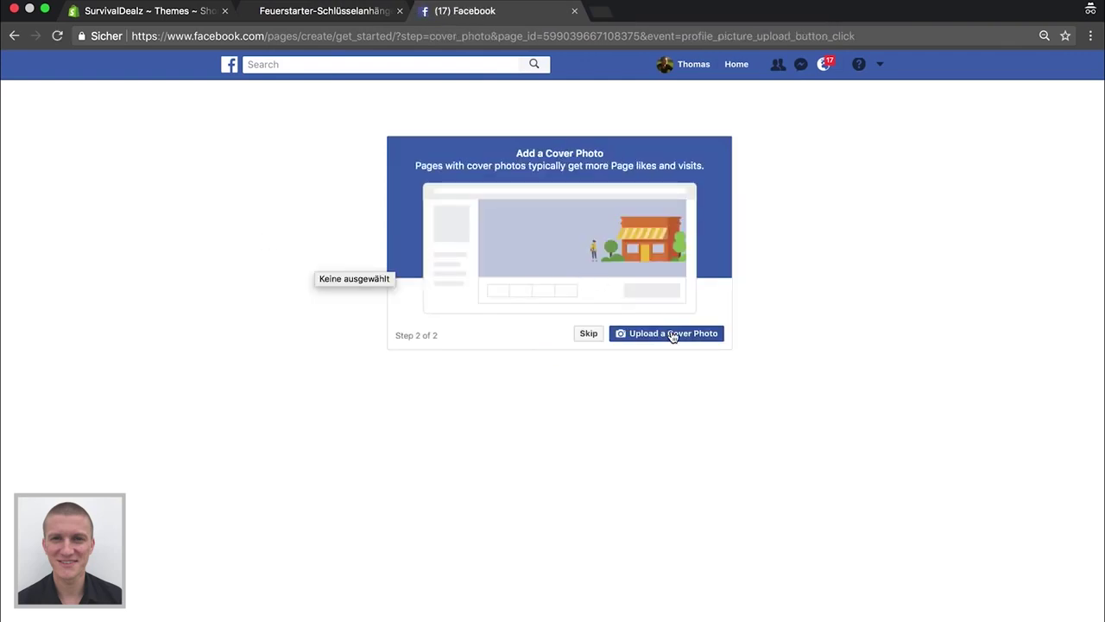
# Upload man-1246233_1920.jpg as the page's cover photo
pyautogui.click(671, 335)
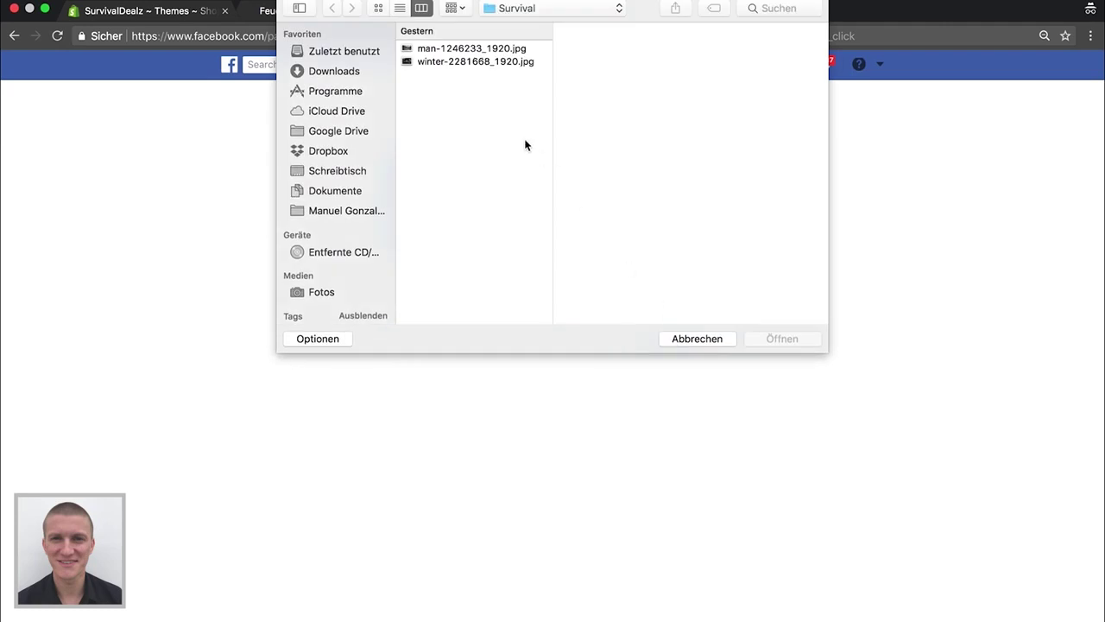
pyautogui.click(460, 57)
pyautogui.click(460, 51)
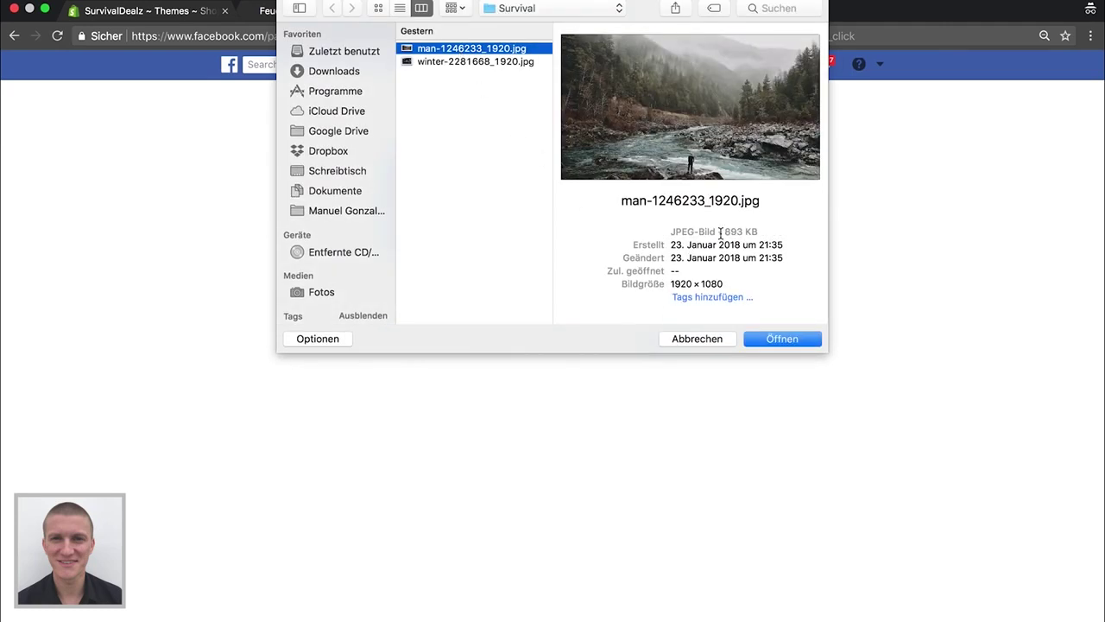
pyautogui.click(780, 339)
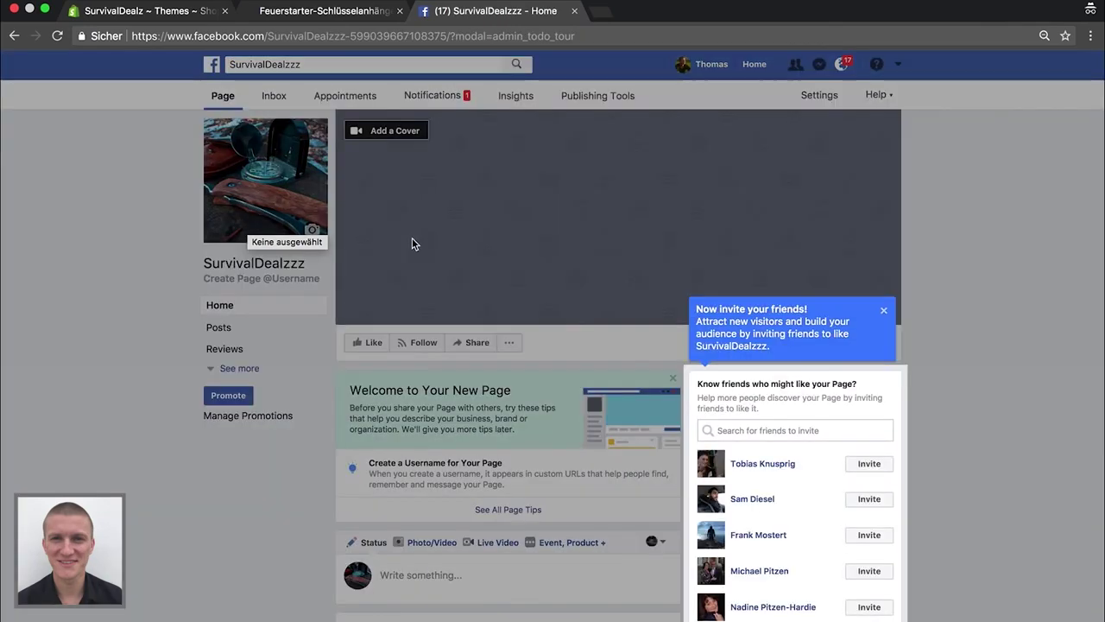
# Dismiss the new-page welcome tips and reload to show the river-landscape cover photo
pyautogui.click(884, 309)
pyautogui.click(530, 462)
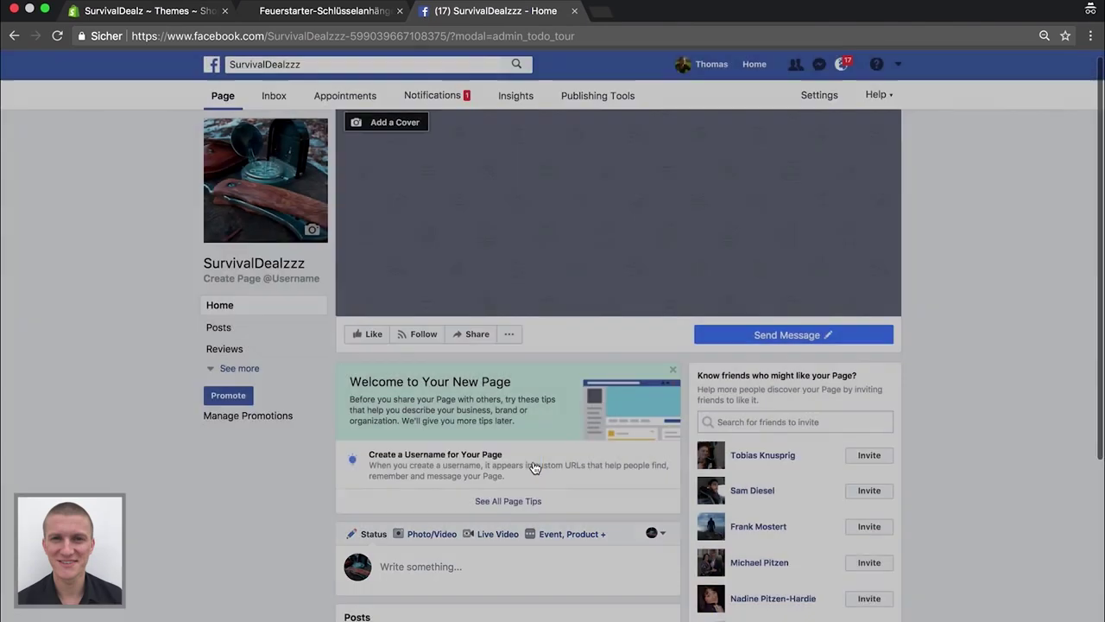
pyautogui.scroll(-5, 152, 456)
pyautogui.scroll(5, 152, 460)
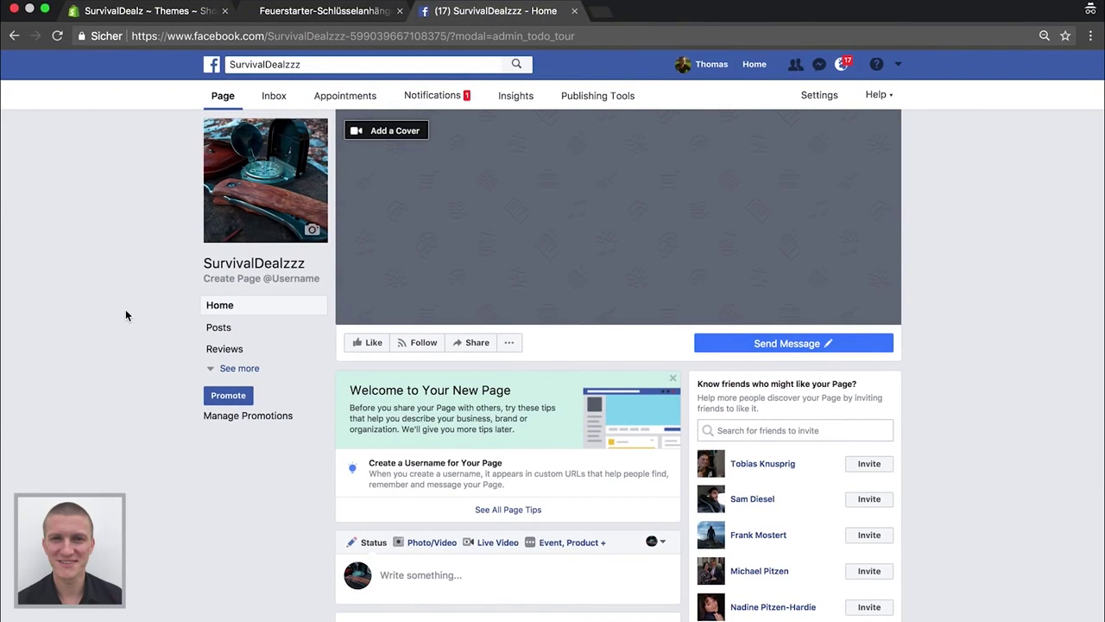
pyautogui.click(57, 36)
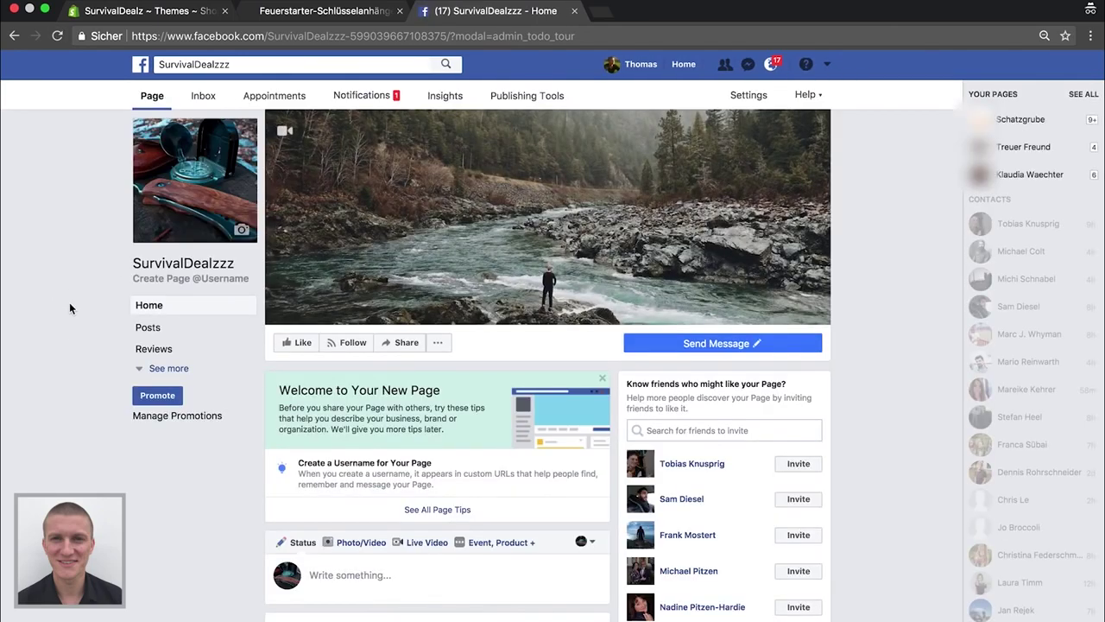
pyautogui.click(601, 381)
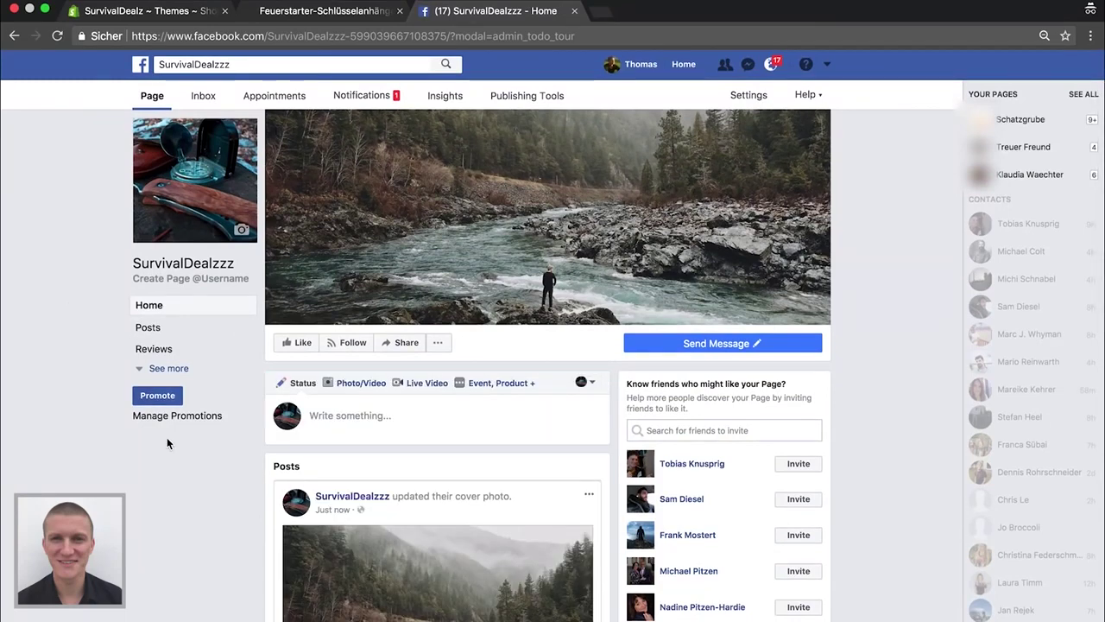
pyautogui.click(320, 11)
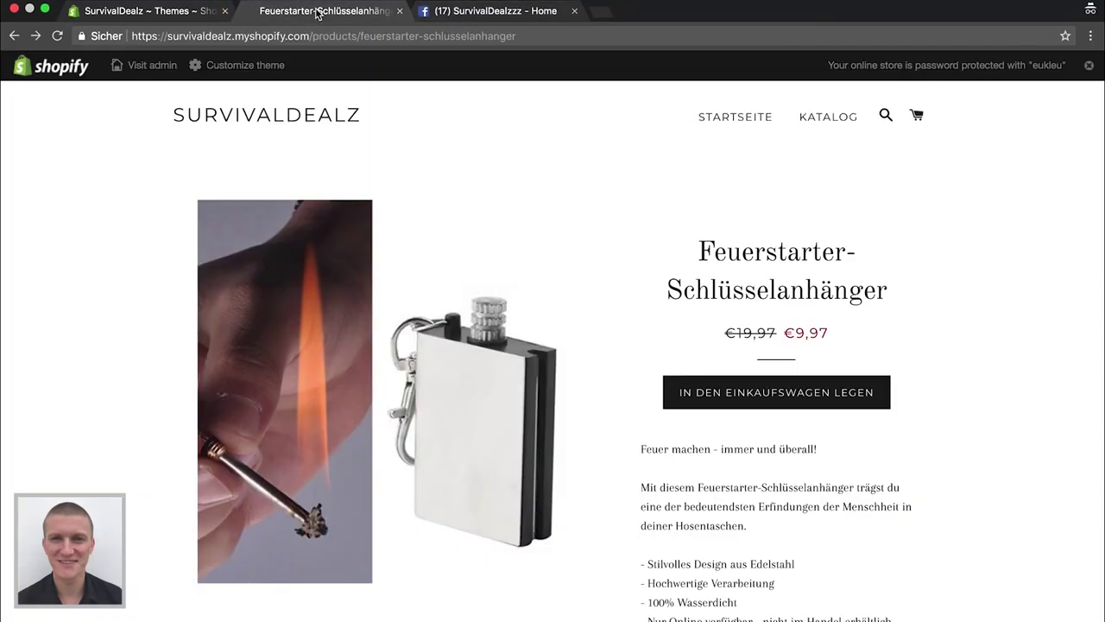
pyautogui.click(467, 19)
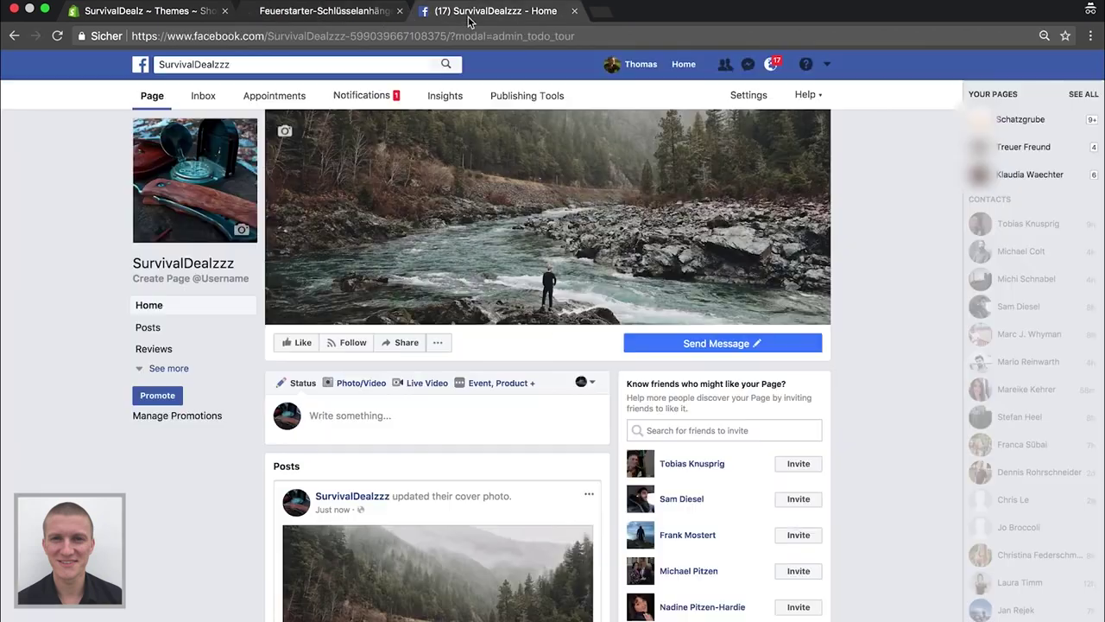
pyautogui.click(829, 68)
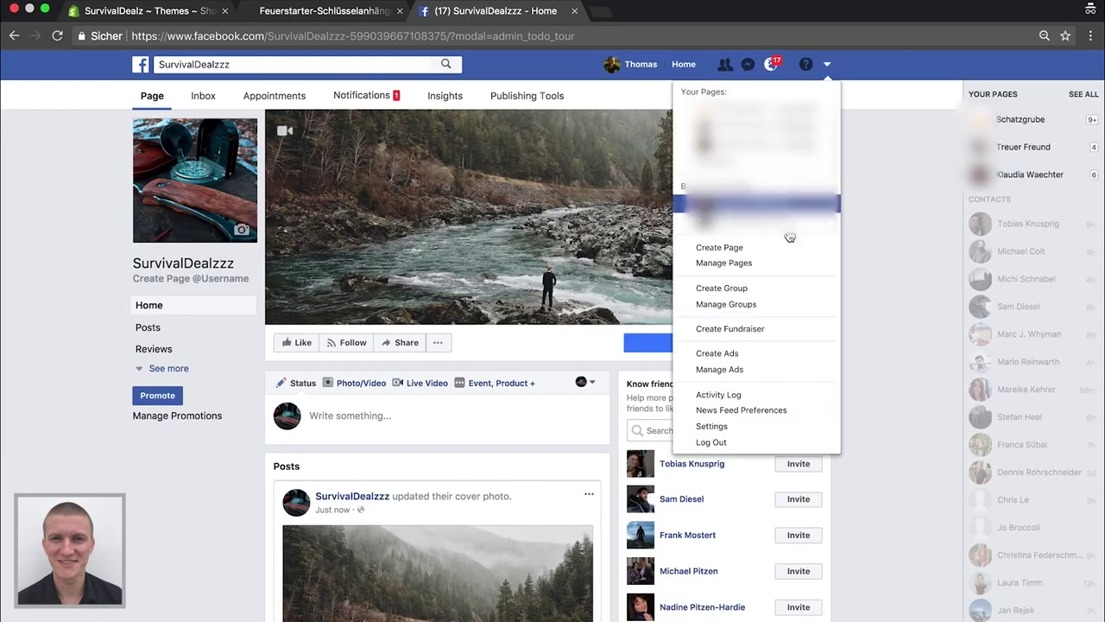
# Create a Conversions campaign named Feuerstarter and continue to its ad set
pyautogui.click(746, 356)
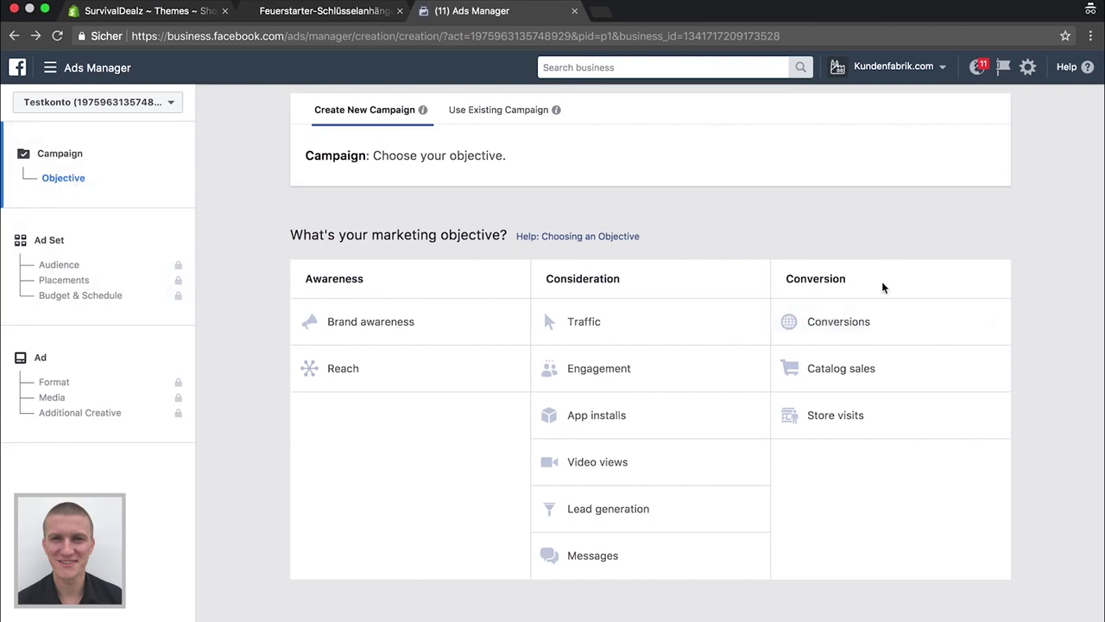
pyautogui.click(856, 325)
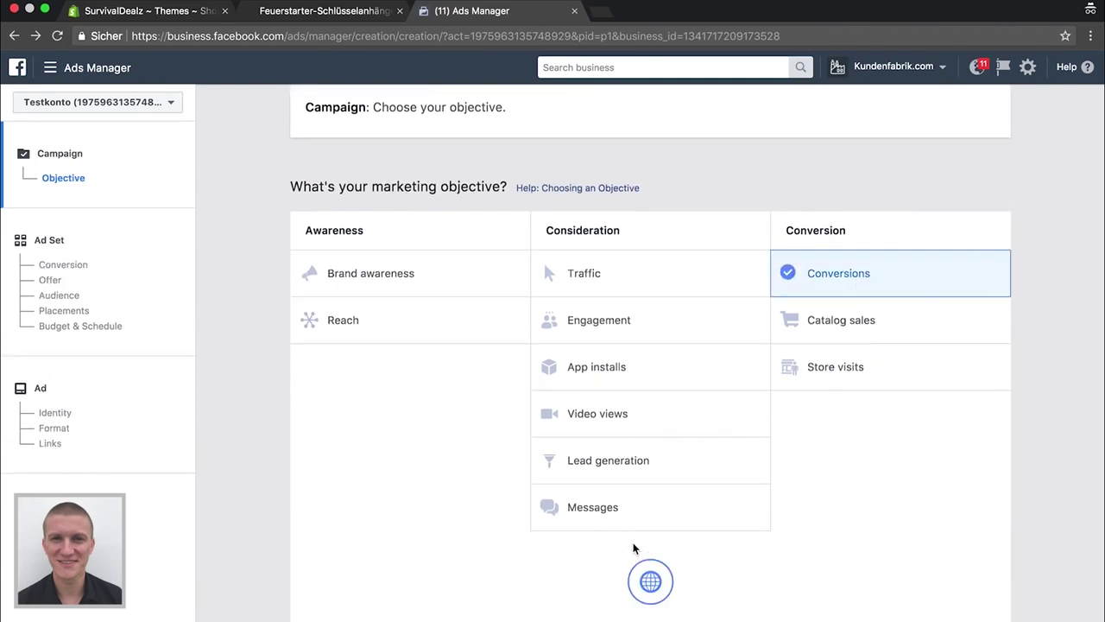
pyautogui.doubleClick(653, 498)
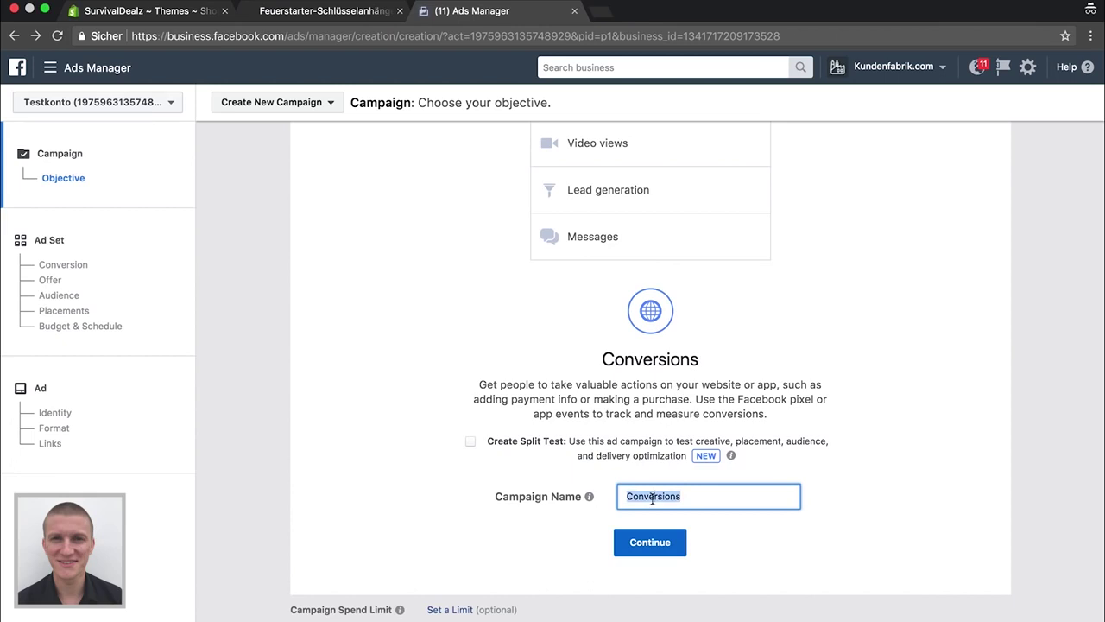
pyautogui.write('Feuerstarter')
pyautogui.click(663, 540)
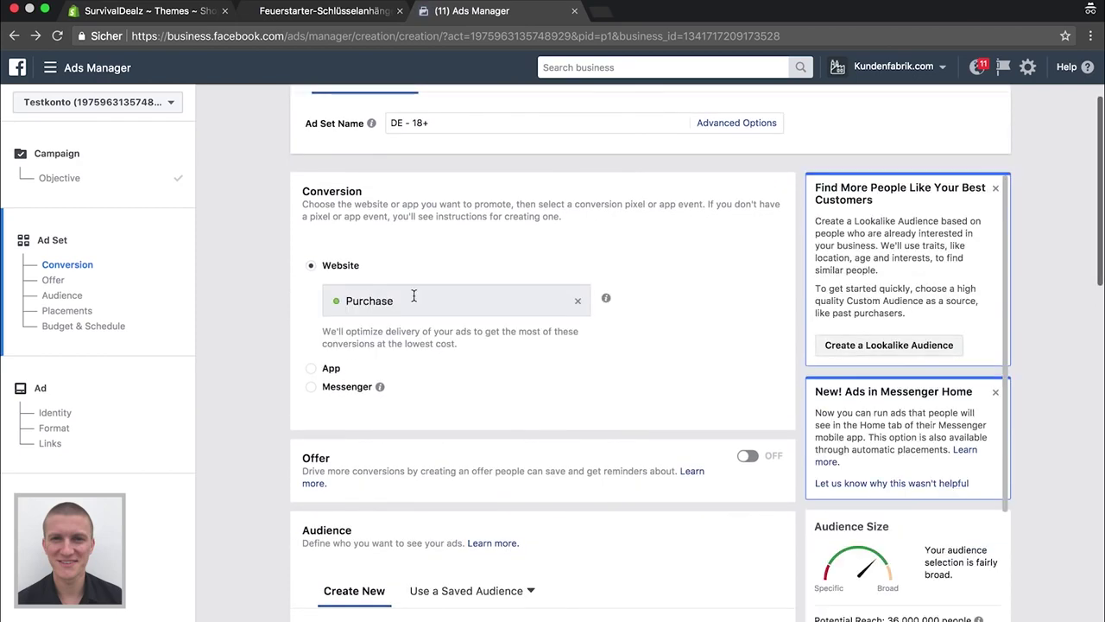
# Add Austria and Switzerland as target locations alongside Germany
pyautogui.scroll(-1, 282, 332)
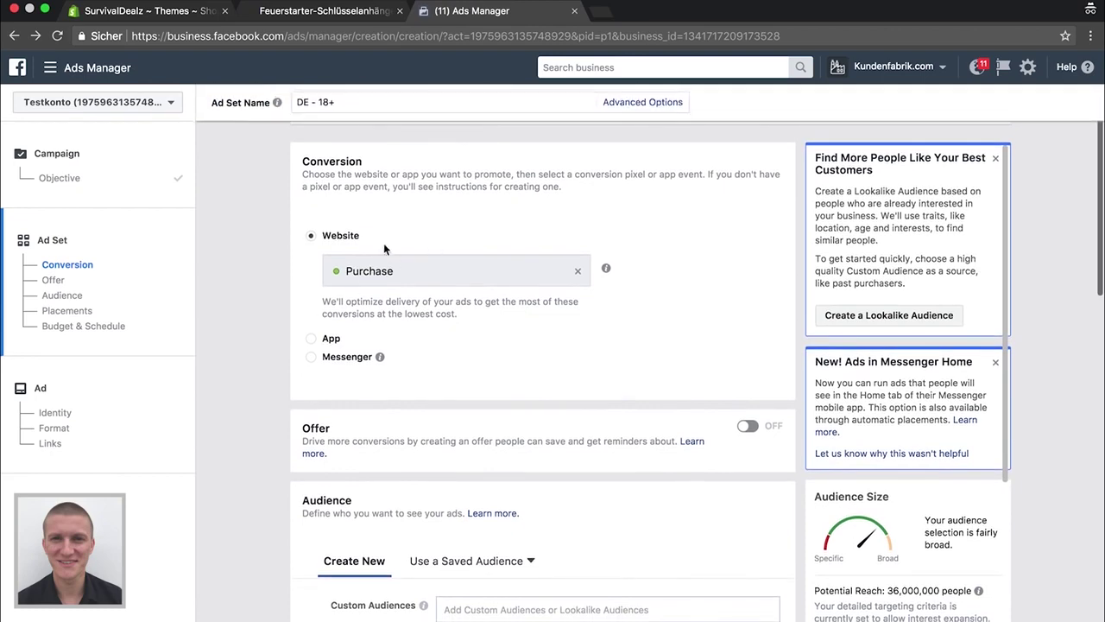
pyautogui.scroll(-5, 382, 272)
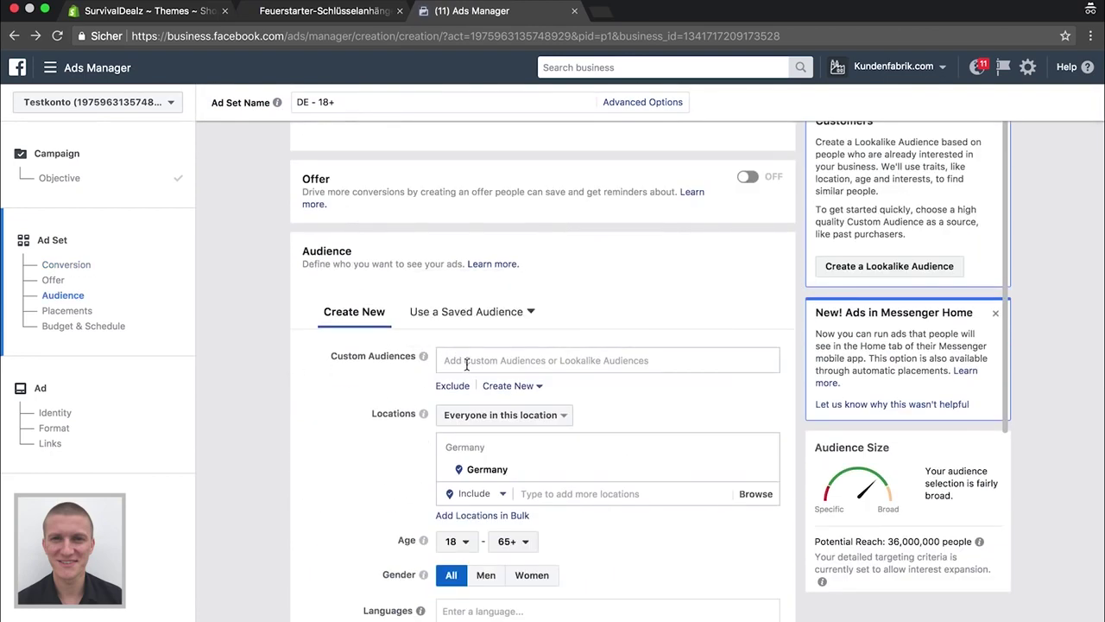
pyautogui.scroll(-2, 467, 364)
pyautogui.click(562, 434)
pyautogui.write('aus')
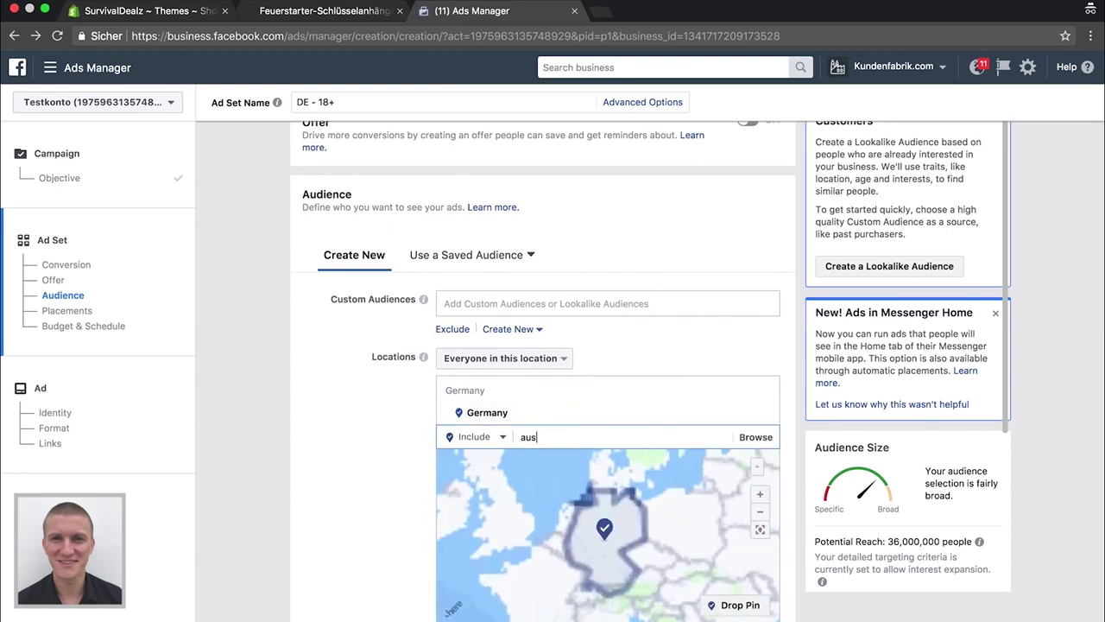
pyautogui.write('ti')
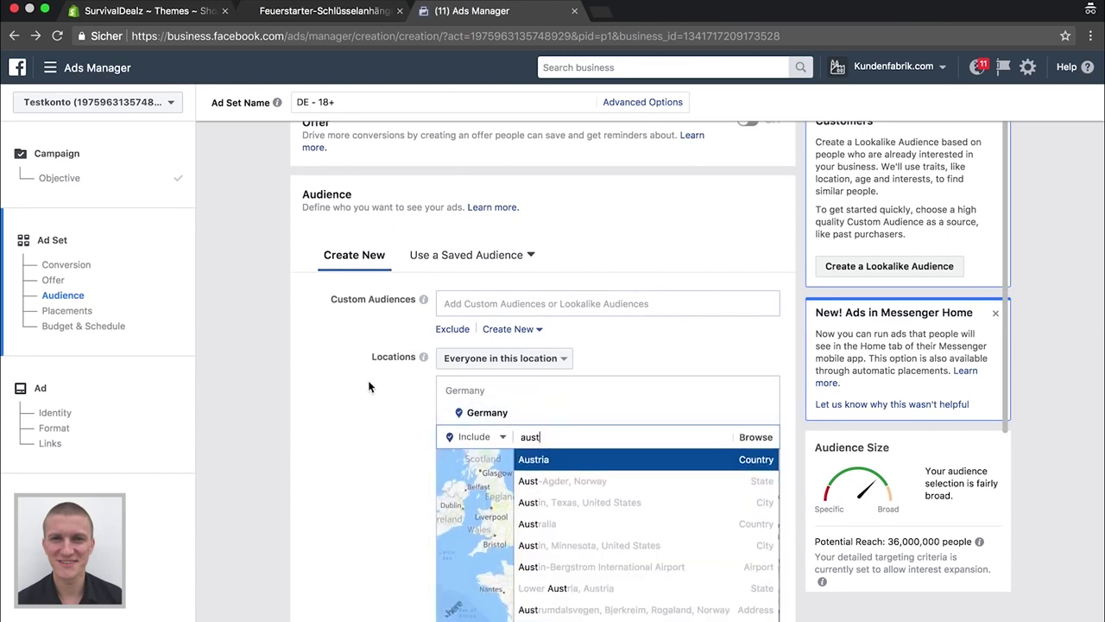
pyautogui.click(533, 459)
pyautogui.write('swi')
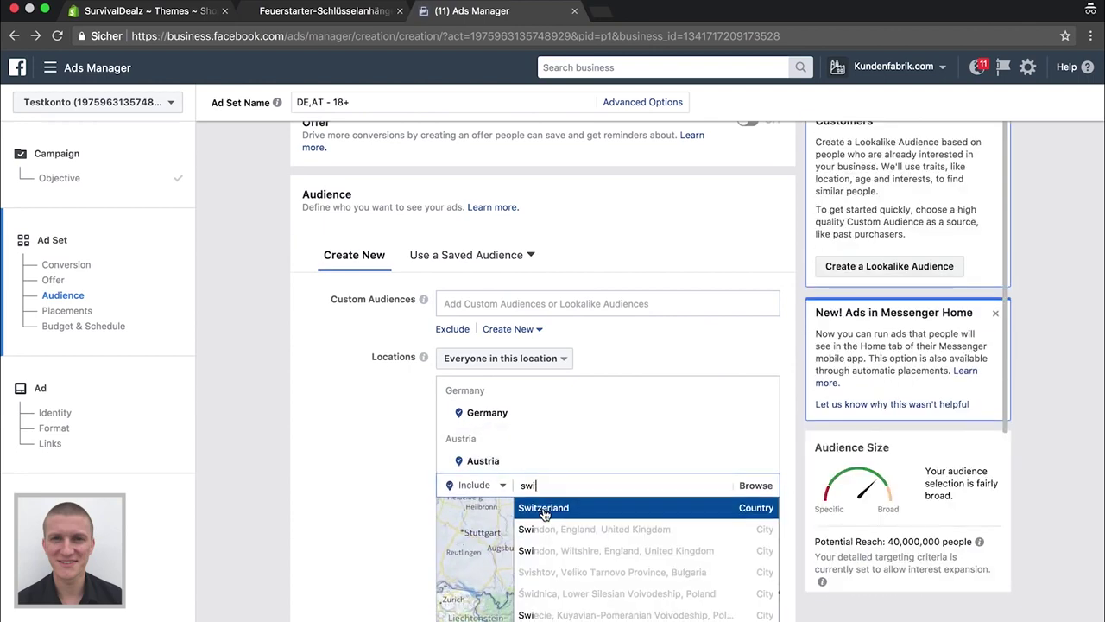
pyautogui.press('Return')
# Turn off the Expand interests option in Detailed Targeting
pyautogui.scroll(-3, 301, 492)
pyautogui.scroll(4, 310, 497)
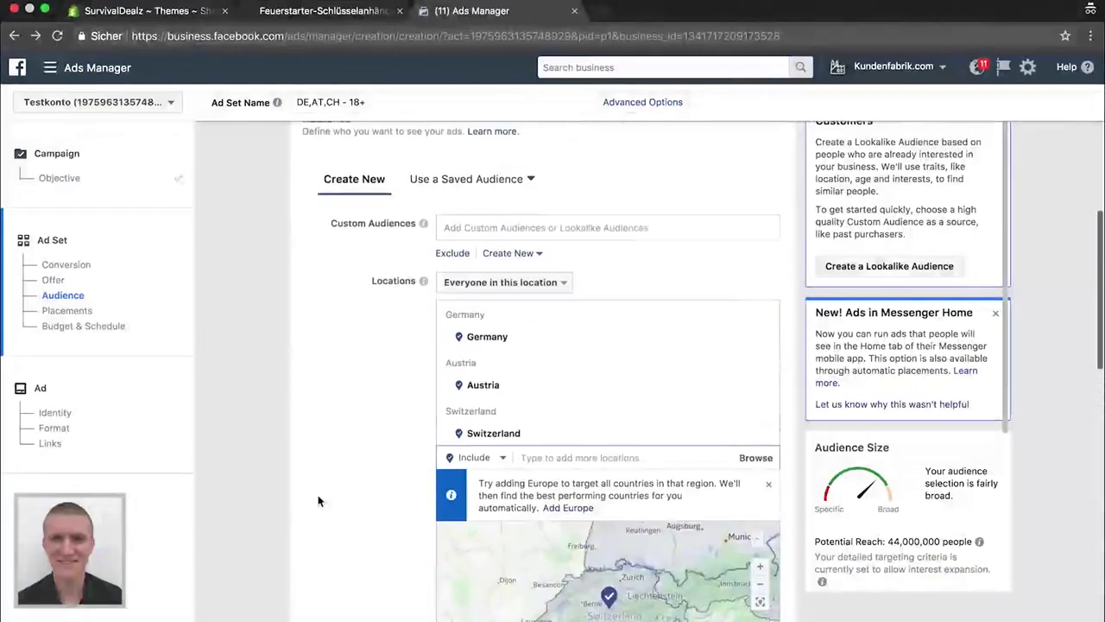
pyautogui.scroll(4, 318, 501)
pyautogui.scroll(-10, 316, 493)
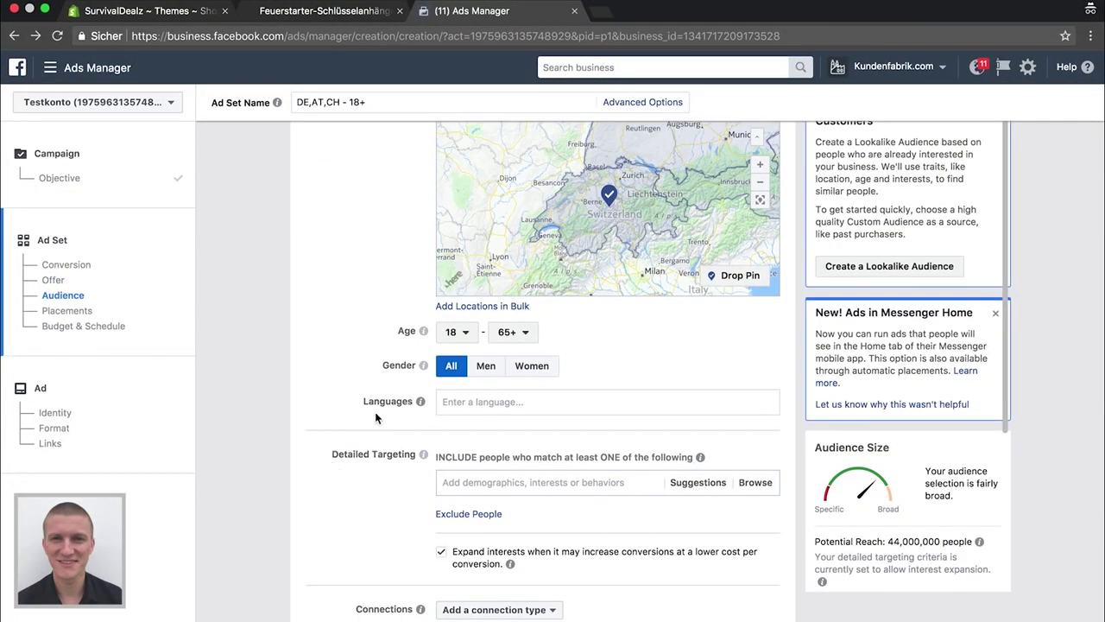
pyautogui.click(441, 553)
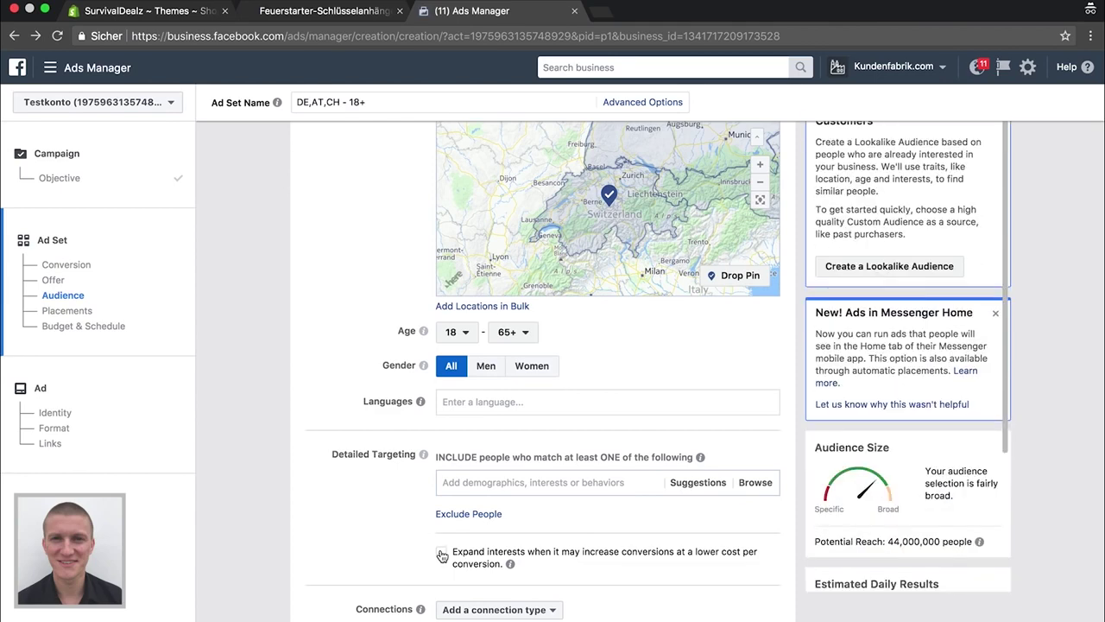
# Add Survival skills and Survival kit interests, then bring up related interest suggestions
pyautogui.scroll(5, 371, 513)
pyautogui.scroll(-2, 371, 513)
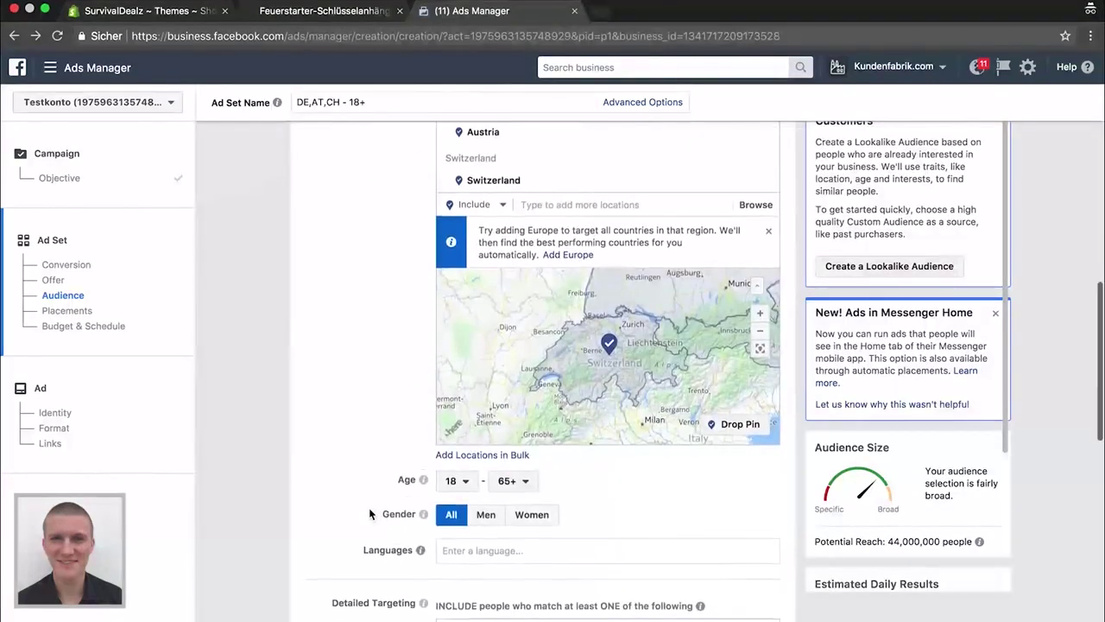
pyautogui.scroll(-2, 369, 514)
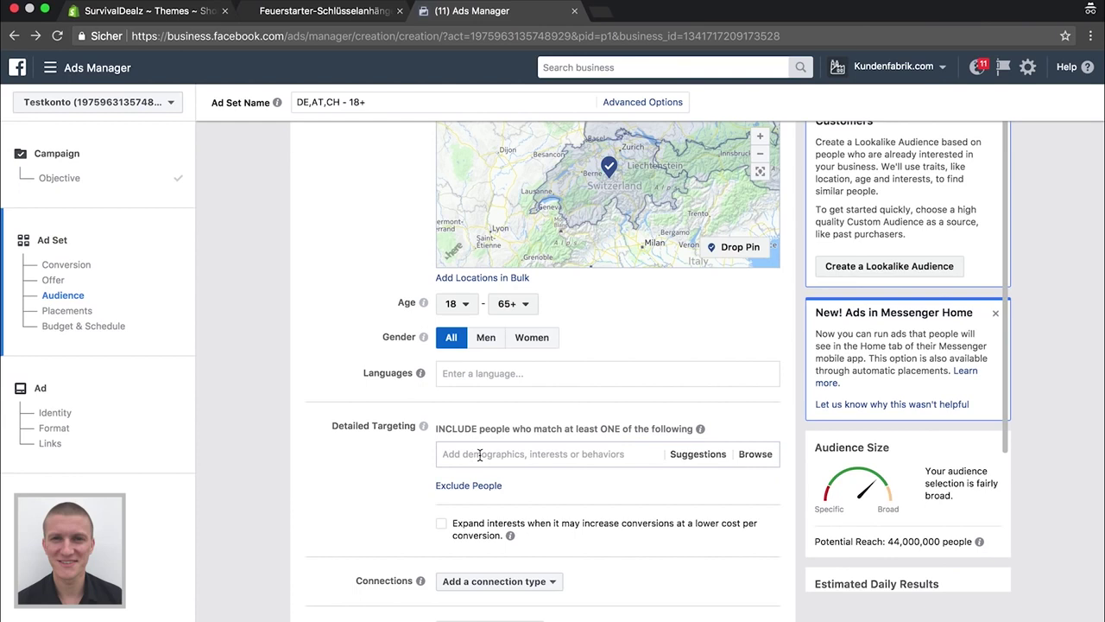
pyautogui.write('survival')
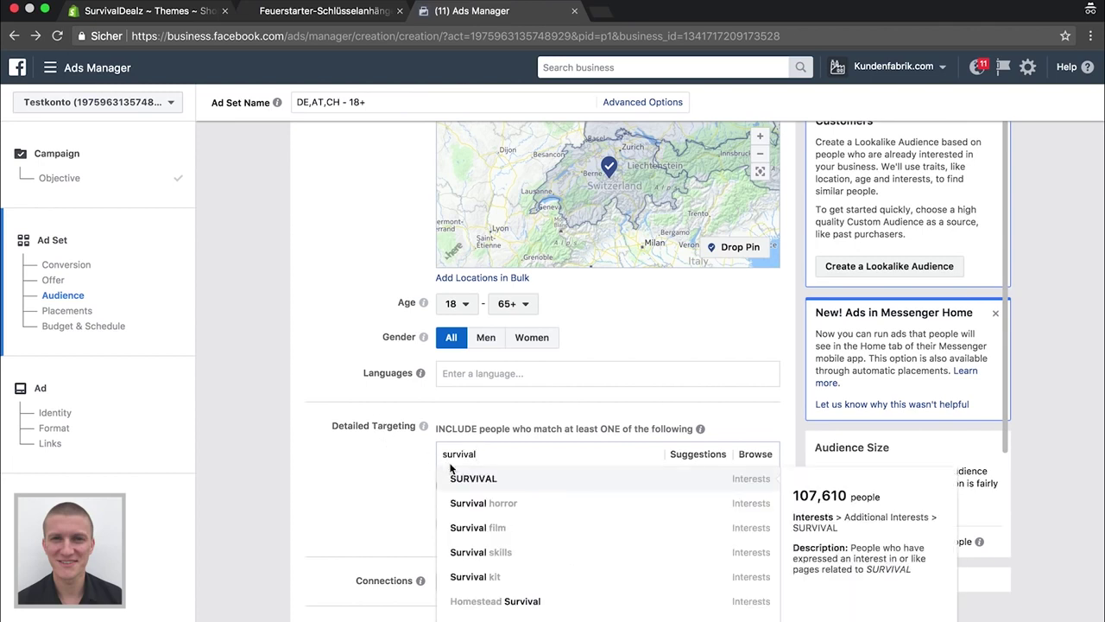
pyautogui.scroll(-4, 379, 470)
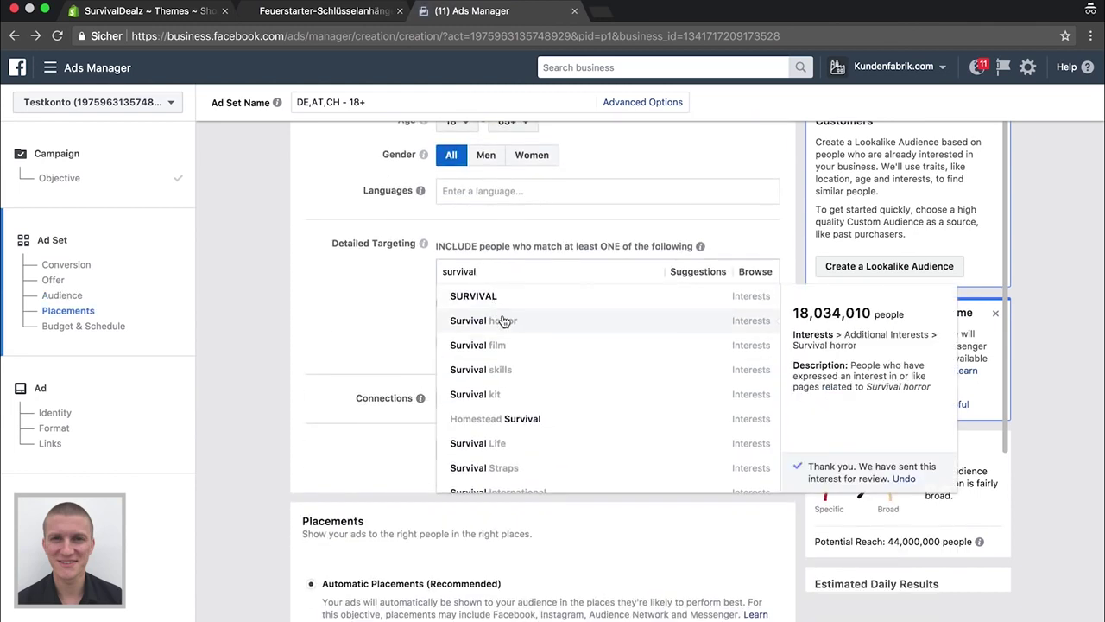
pyautogui.click(497, 372)
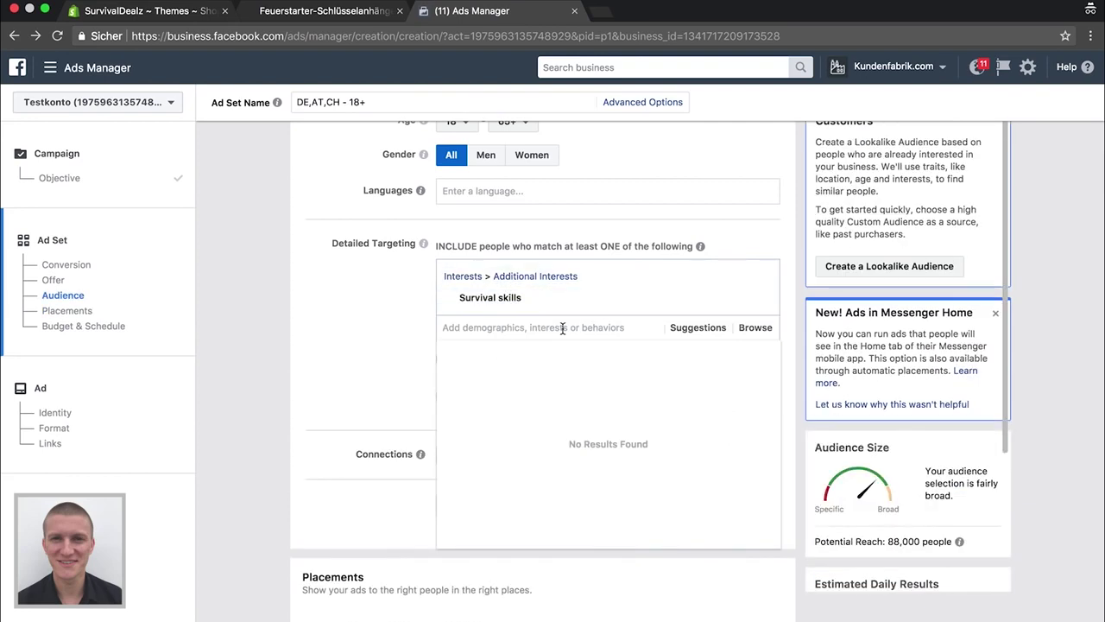
pyautogui.write('sur')
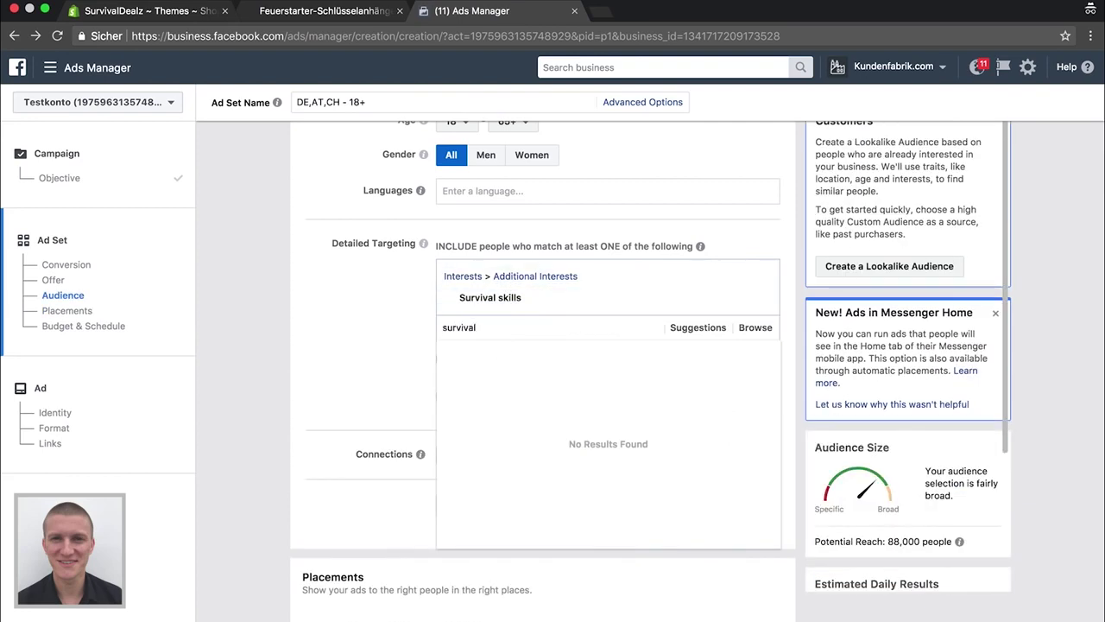
pyautogui.write('vival')
pyautogui.click(497, 427)
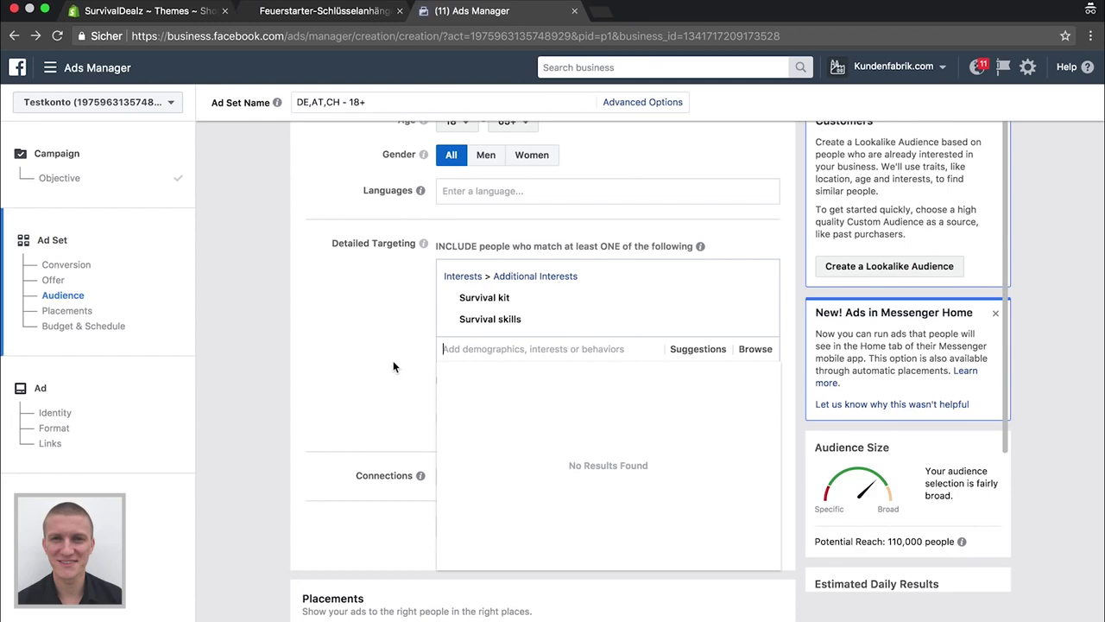
pyautogui.moveTo(636, 322)
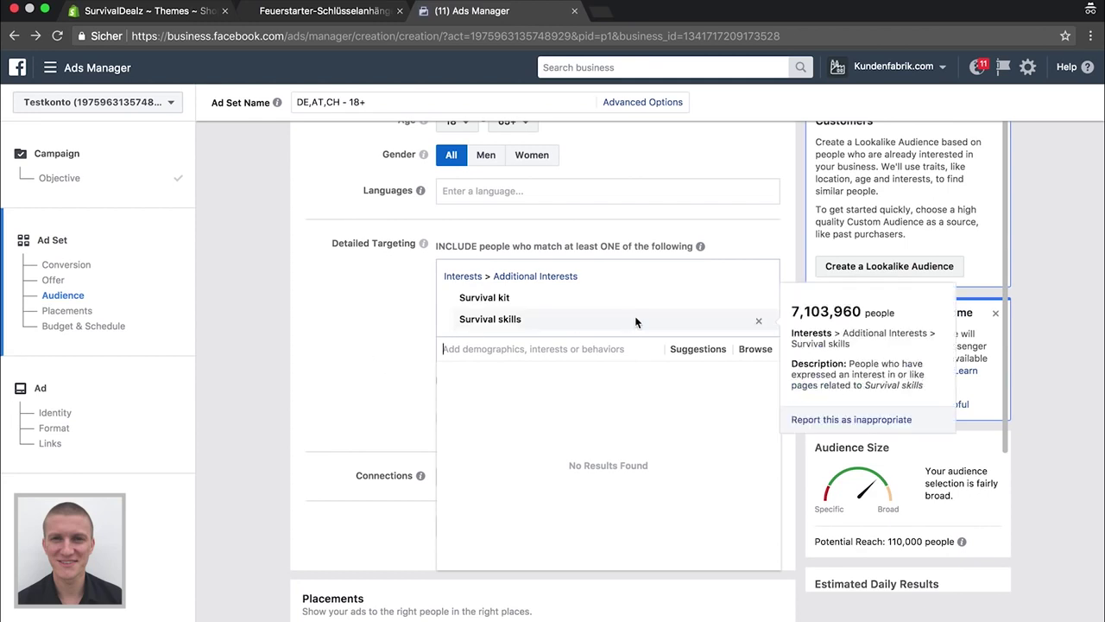
pyautogui.click(695, 350)
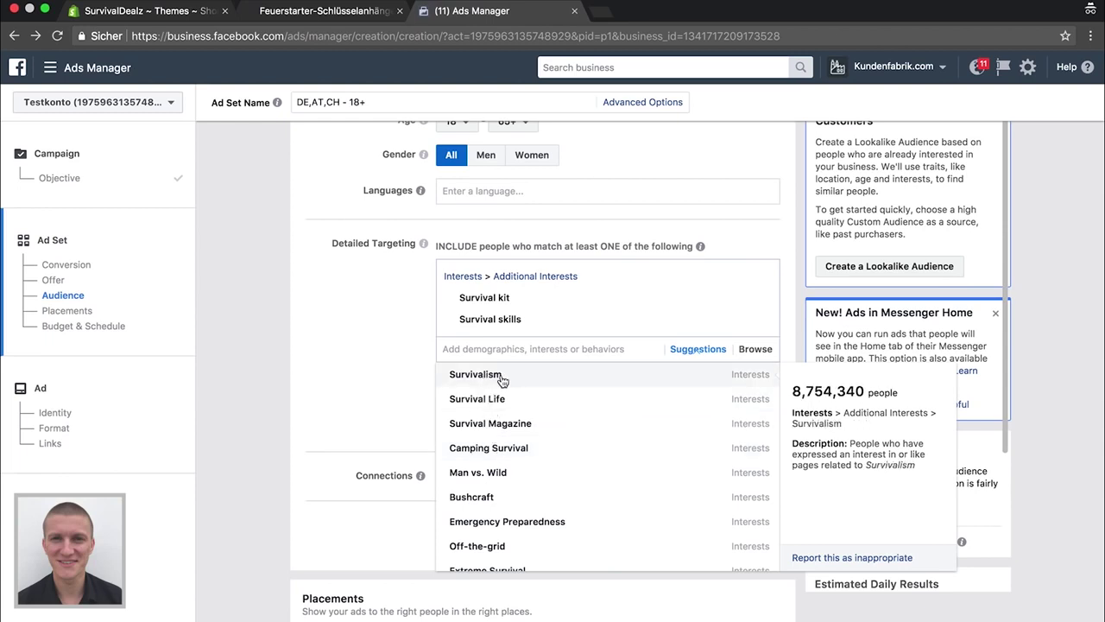
# Add Survivalism and Bear Grylls from the suggested interests
pyautogui.click(501, 378)
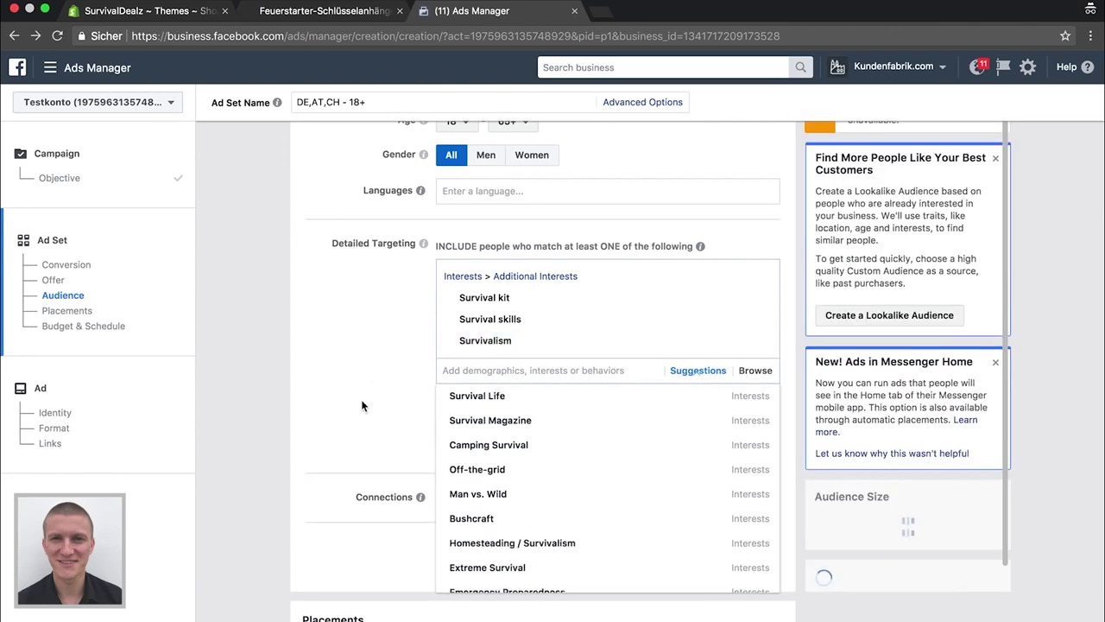
pyautogui.scroll(-2, 363, 402)
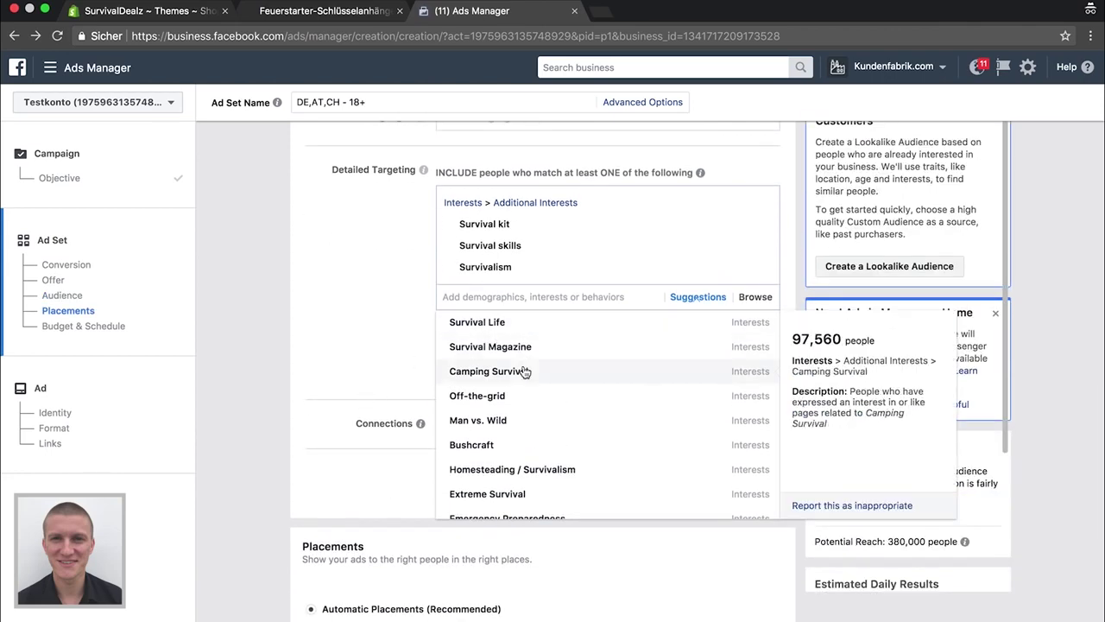
pyautogui.scroll(-2, 517, 423)
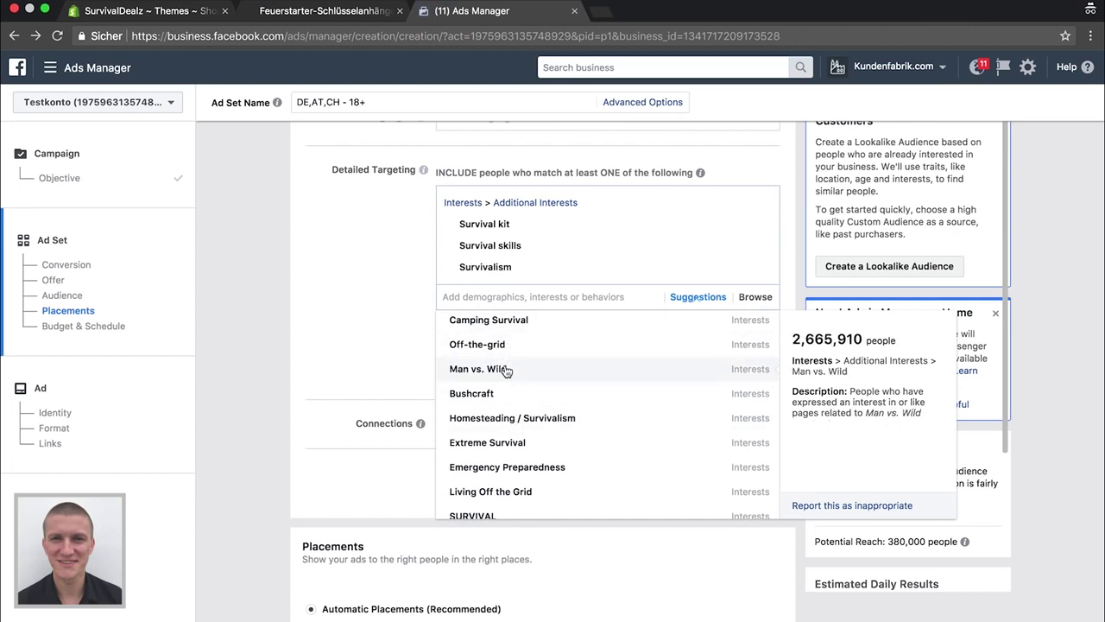
pyautogui.scroll(-2, 516, 424)
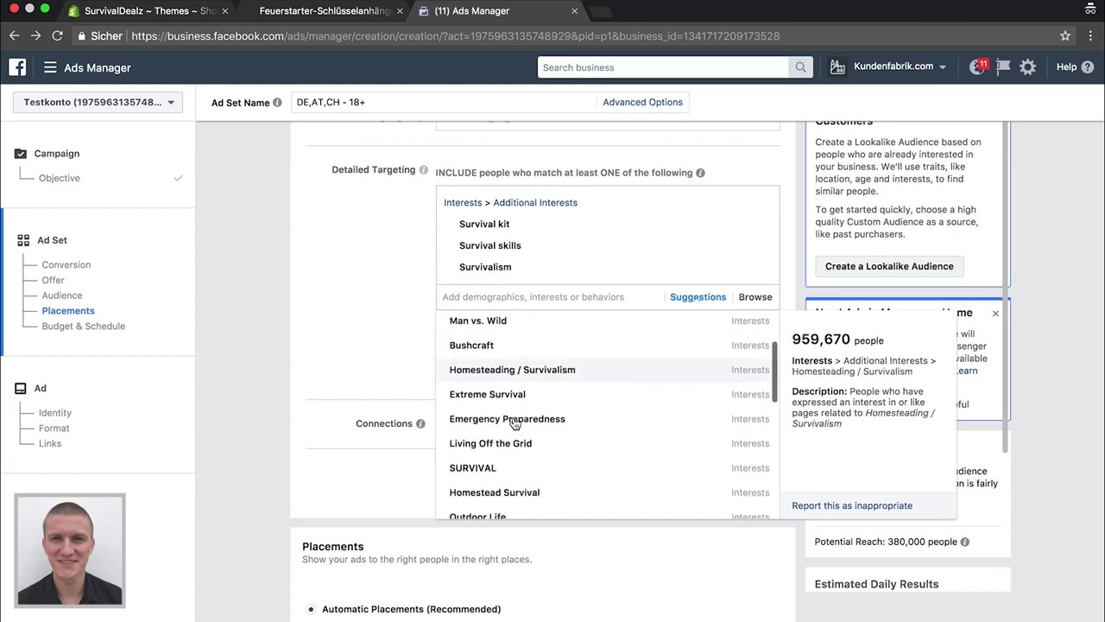
pyautogui.scroll(-2, 505, 419)
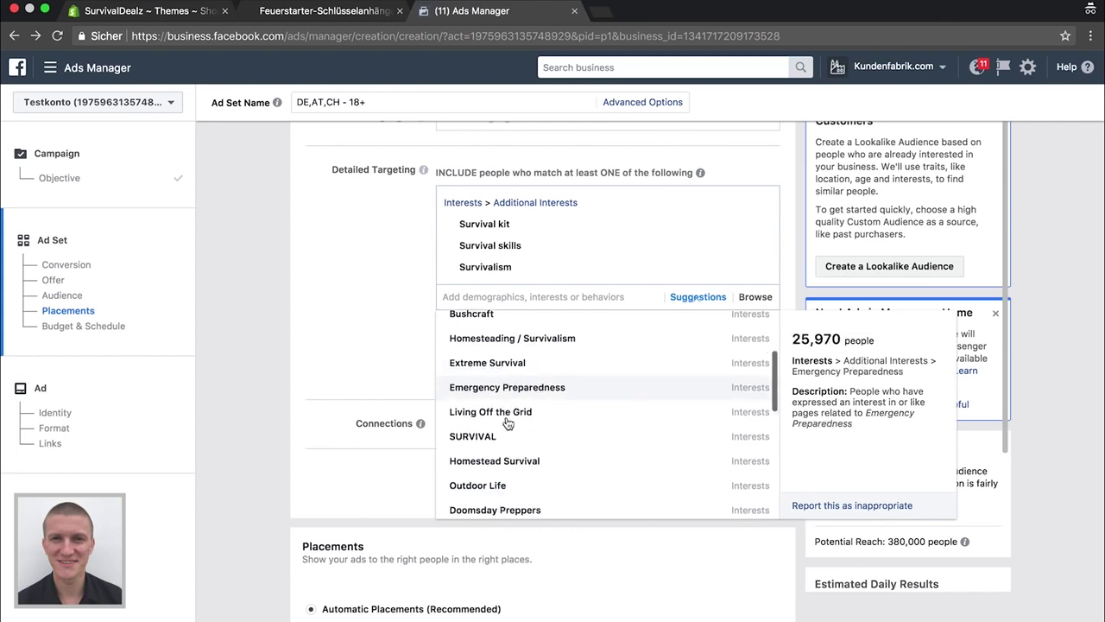
pyautogui.scroll(-2, 508, 423)
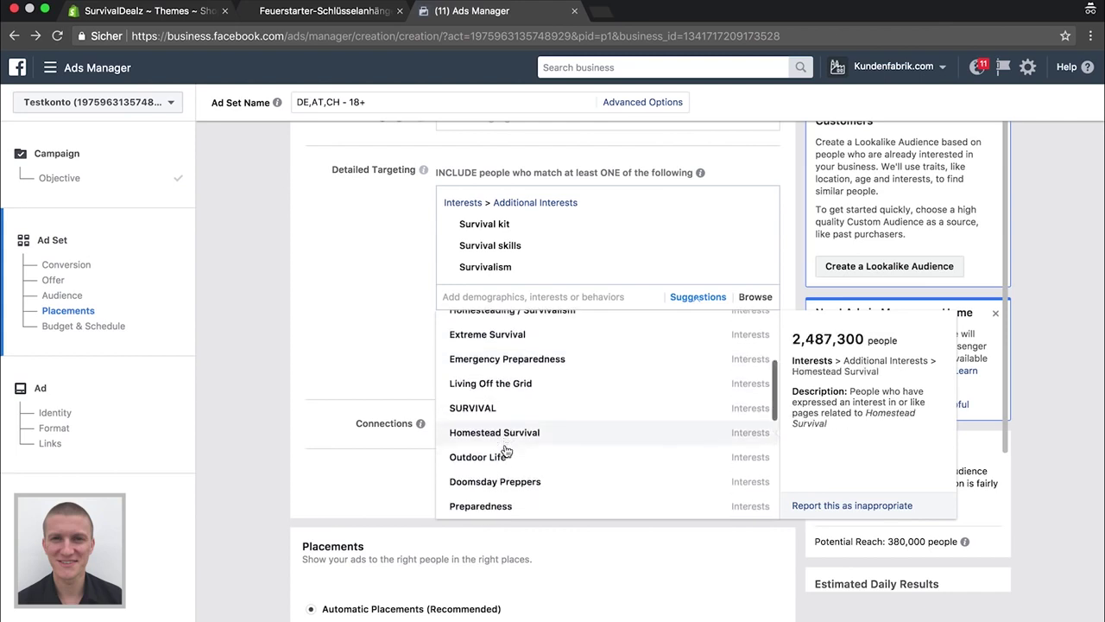
pyautogui.scroll(-3, 510, 427)
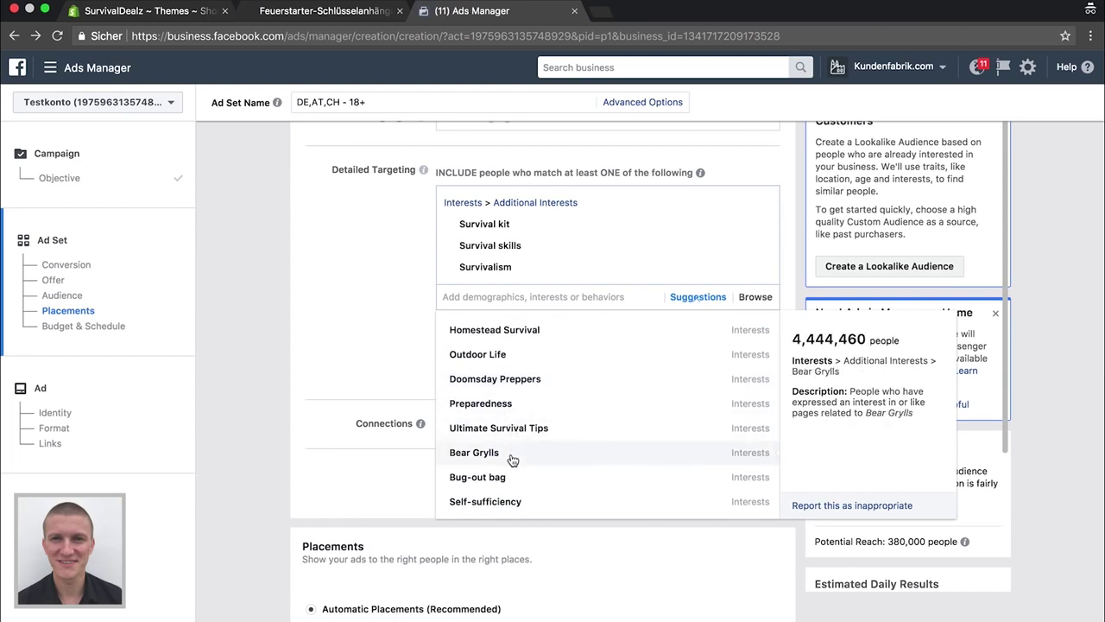
pyautogui.scroll(-4, 510, 458)
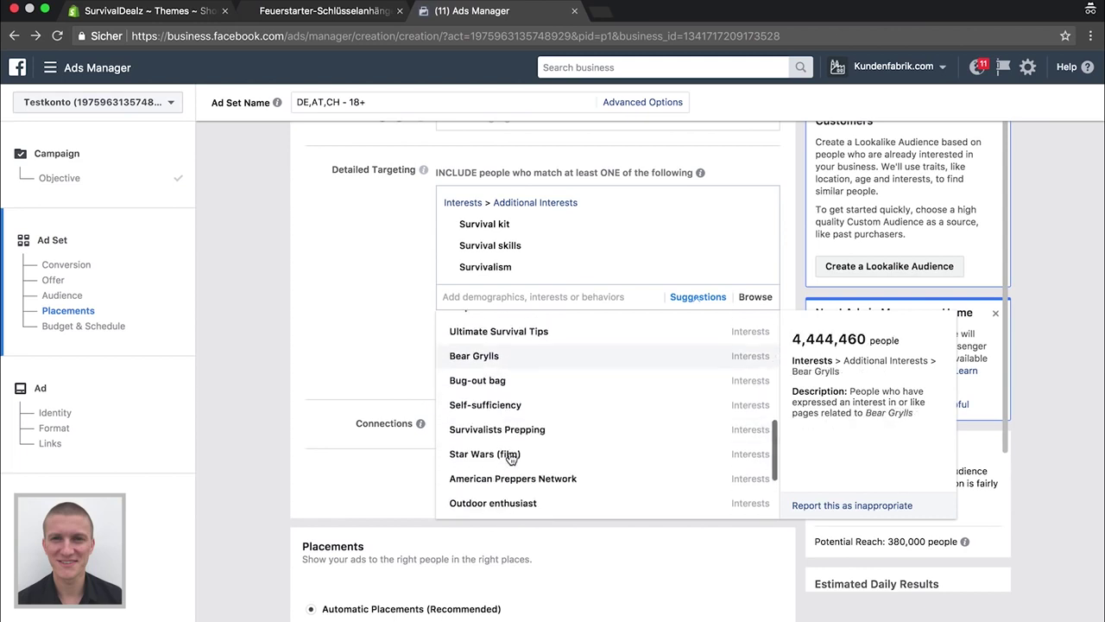
pyautogui.click(497, 364)
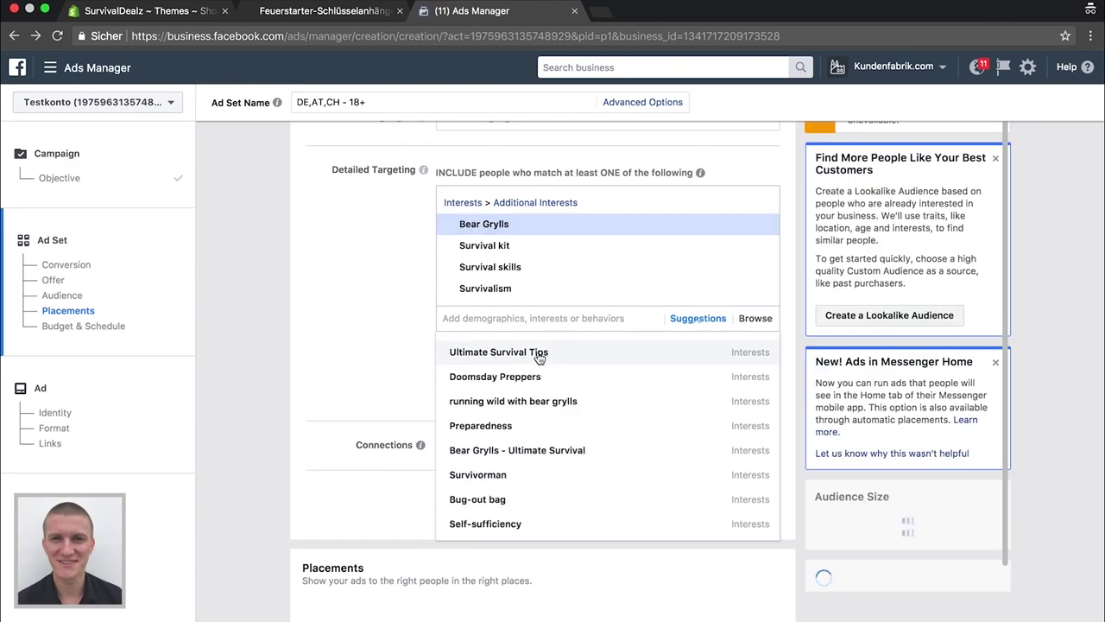
# Add Man vs. Wild and Off-the-grid to the targeted interests
pyautogui.scroll(-2, 539, 485)
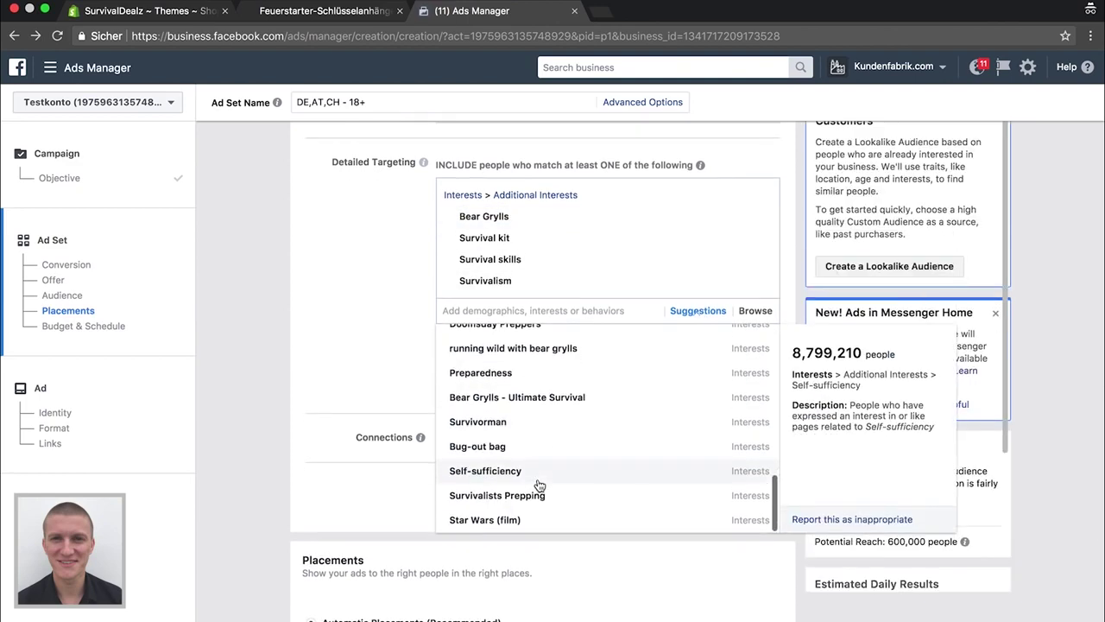
pyautogui.scroll(-2, 502, 458)
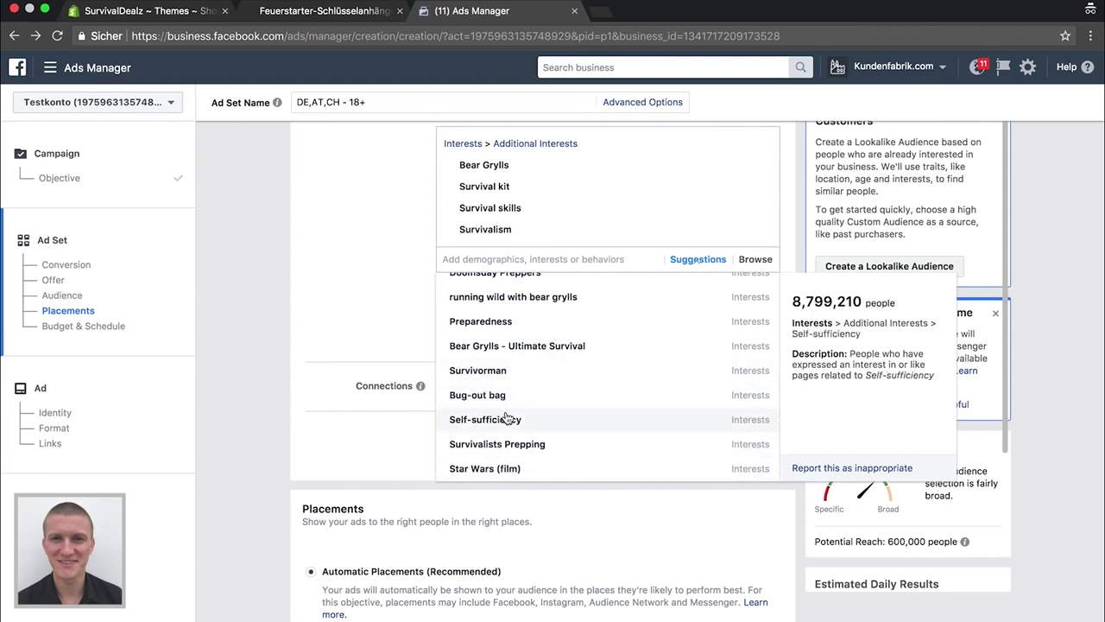
pyautogui.scroll(10, 507, 419)
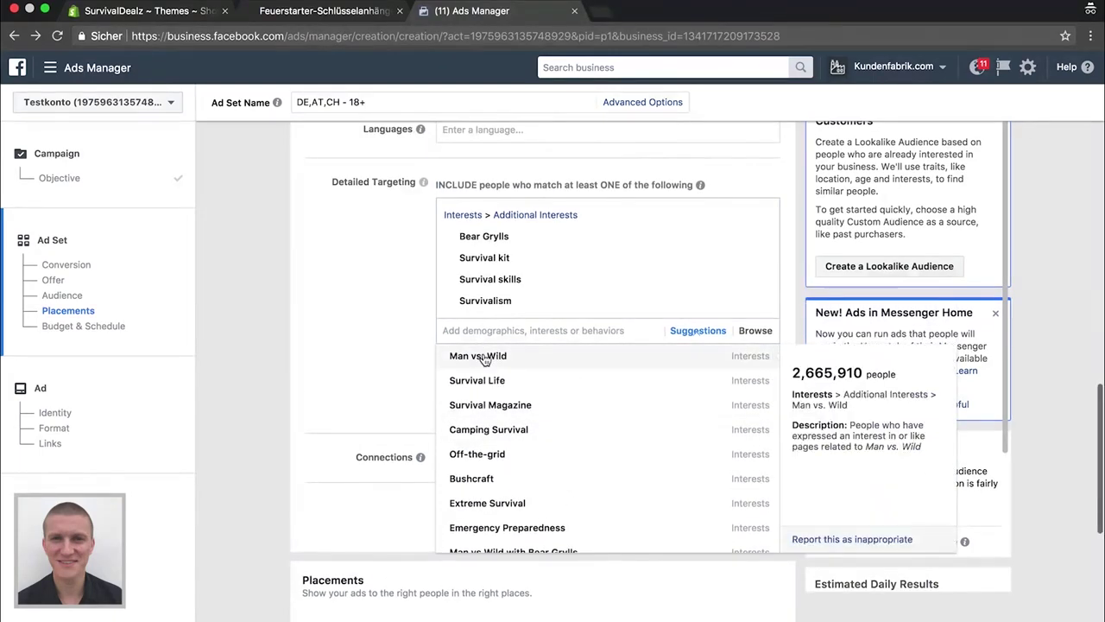
pyautogui.click(483, 356)
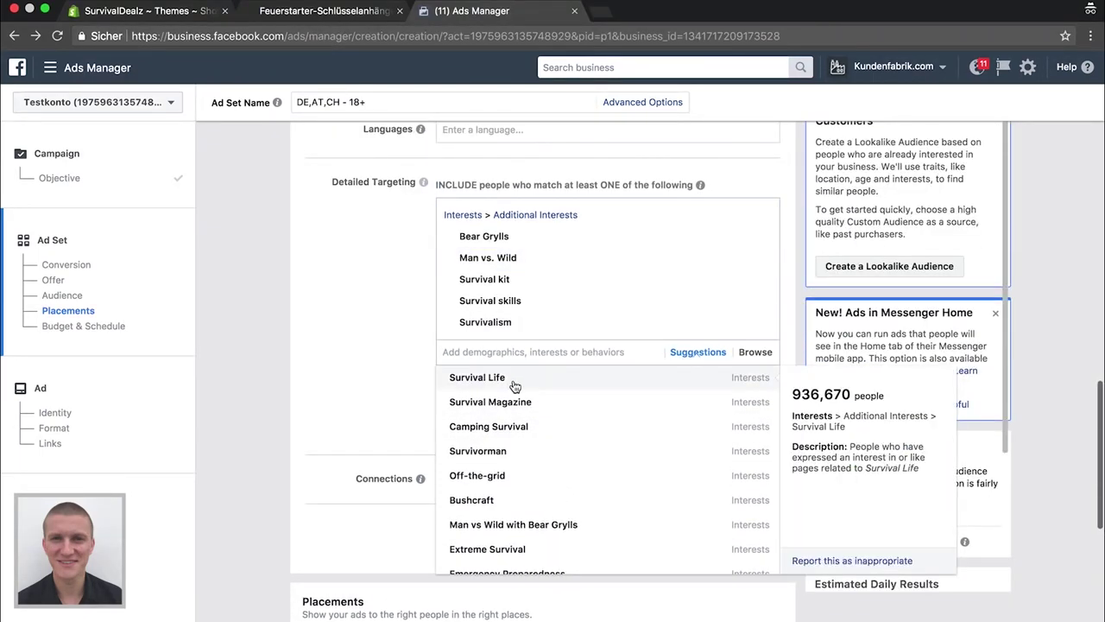
pyautogui.click(500, 481)
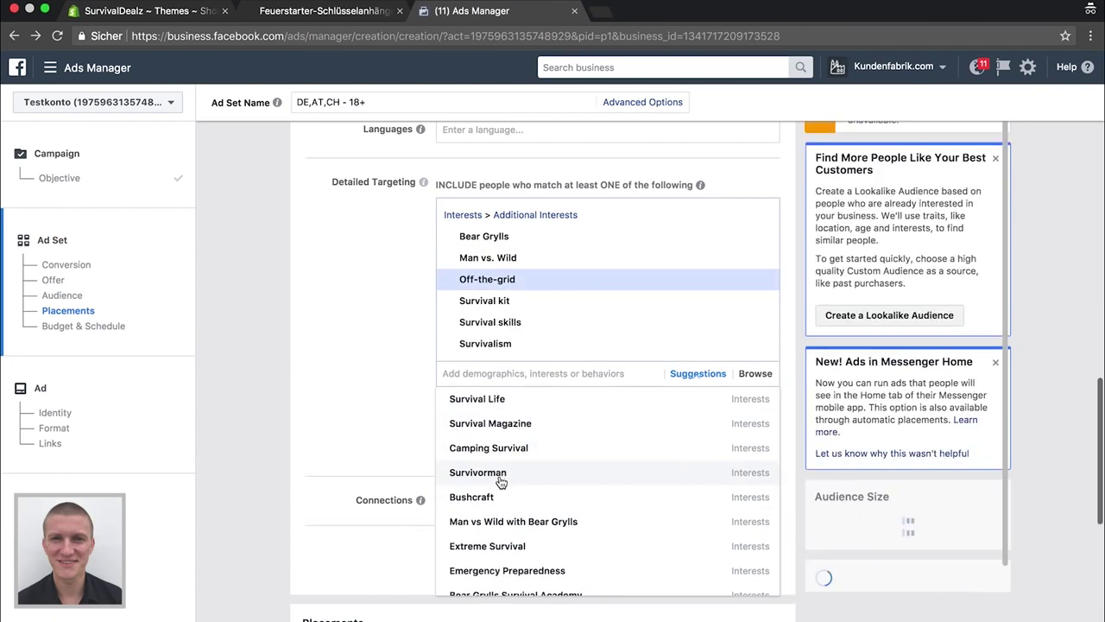
# Browse the interest suggestions again without adding any more interests
pyautogui.click(321, 355)
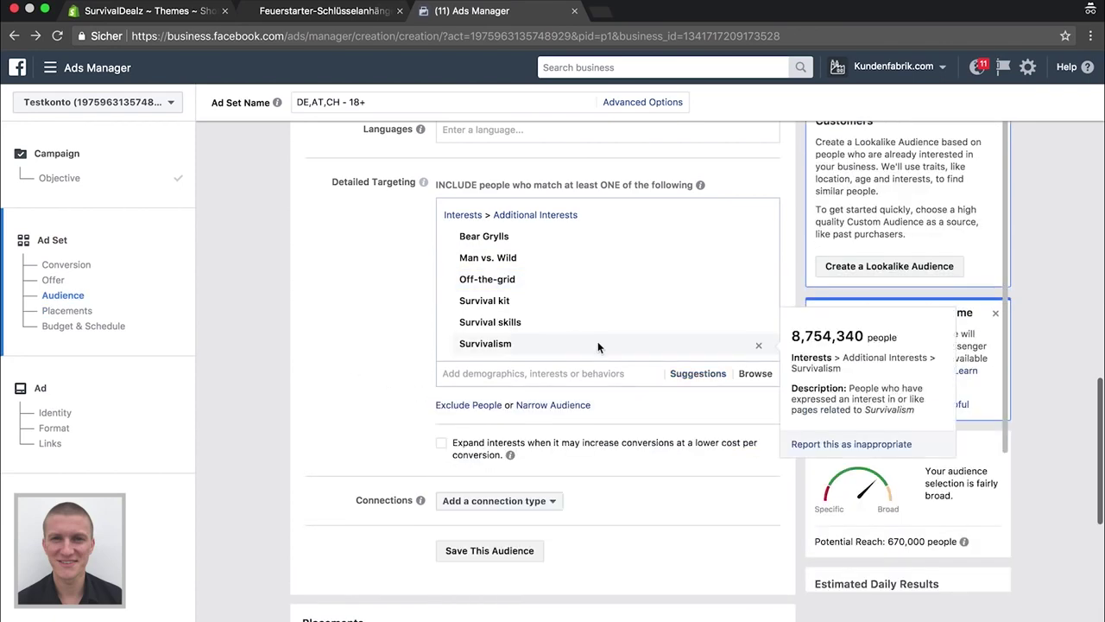
pyautogui.click(696, 374)
pyautogui.scroll(-2, 521, 499)
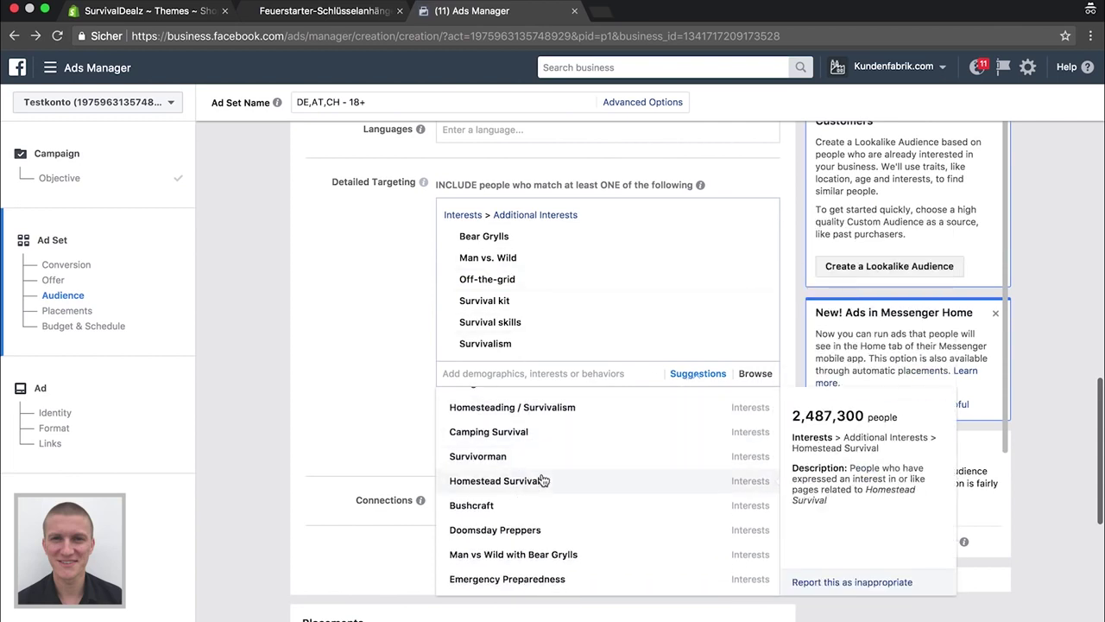
pyautogui.click(336, 367)
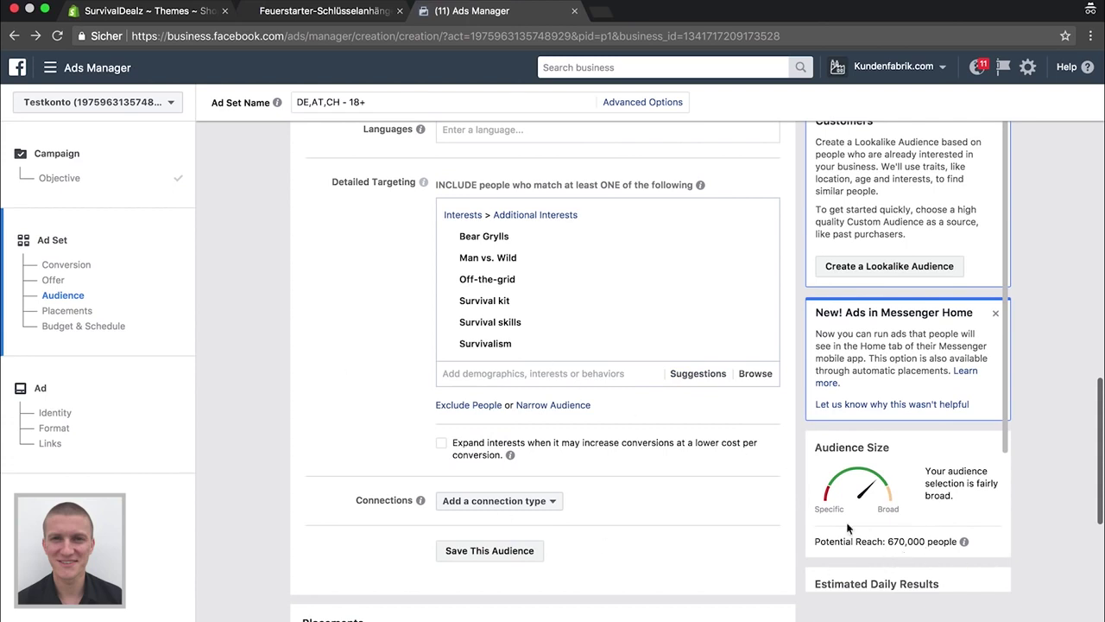
pyautogui.click(684, 376)
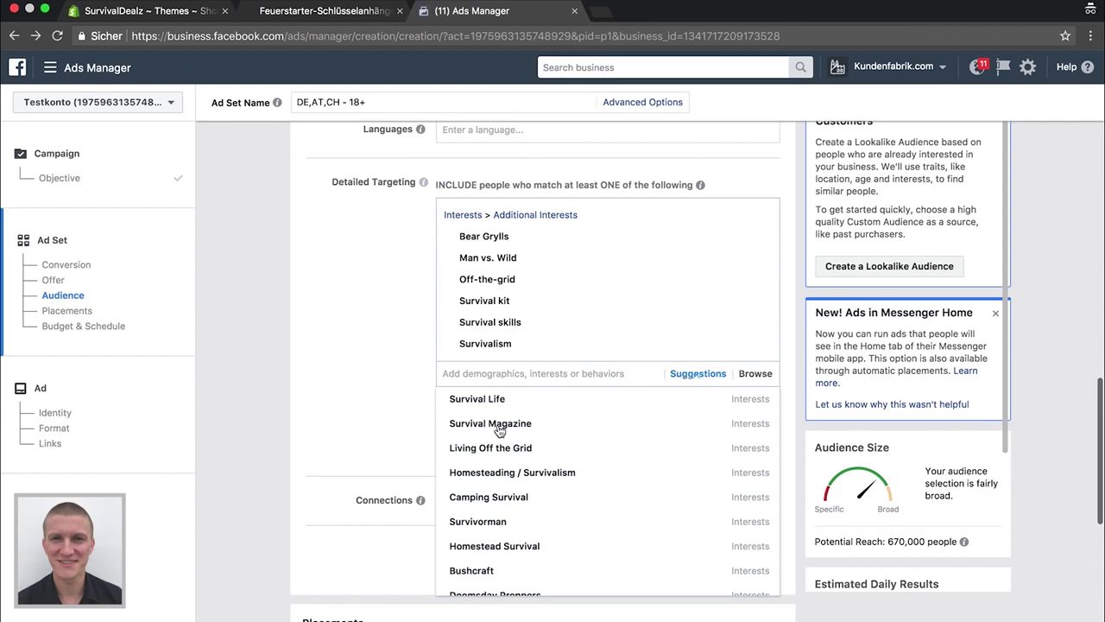
pyautogui.scroll(-1, 488, 484)
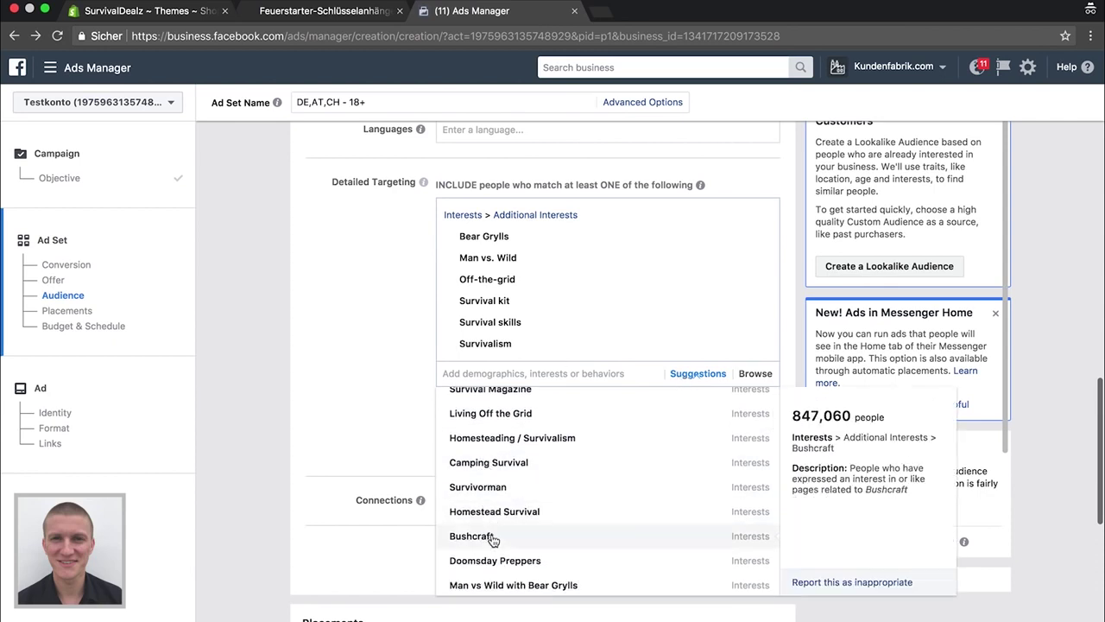
pyautogui.scroll(1, 494, 439)
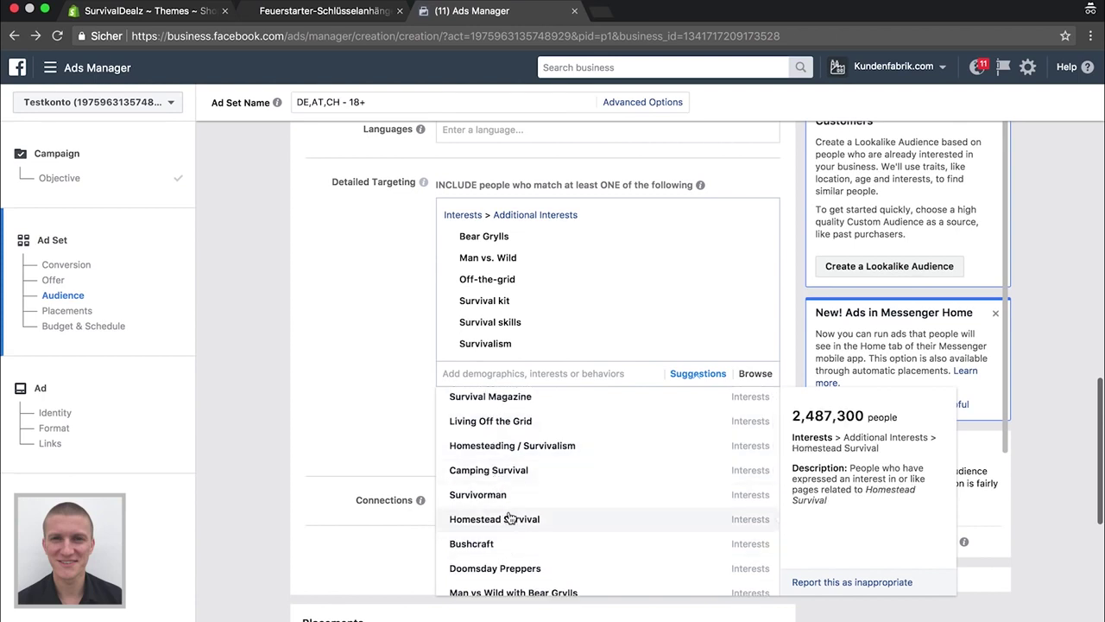
pyautogui.scroll(1, 532, 527)
pyautogui.scroll(1, 532, 526)
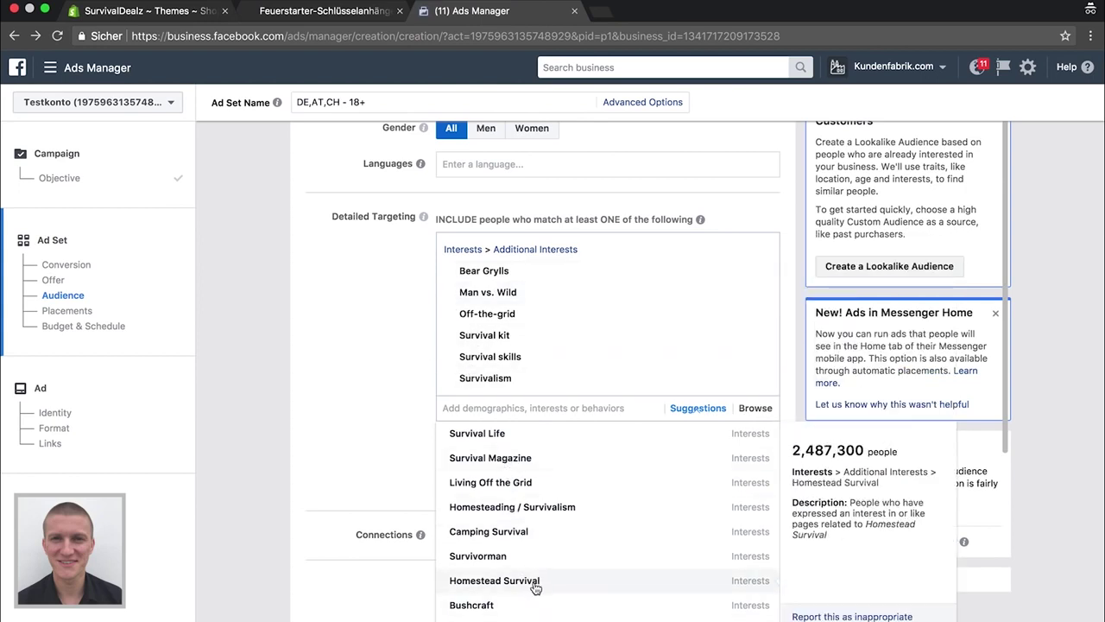
pyautogui.scroll(-3, 536, 587)
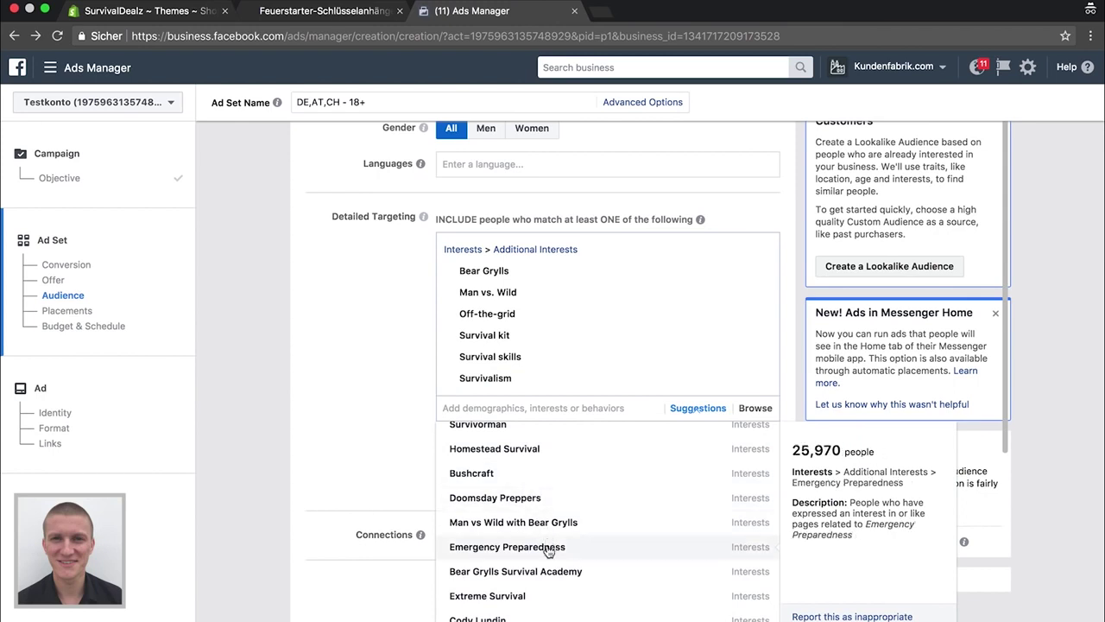
pyautogui.scroll(-2, 549, 602)
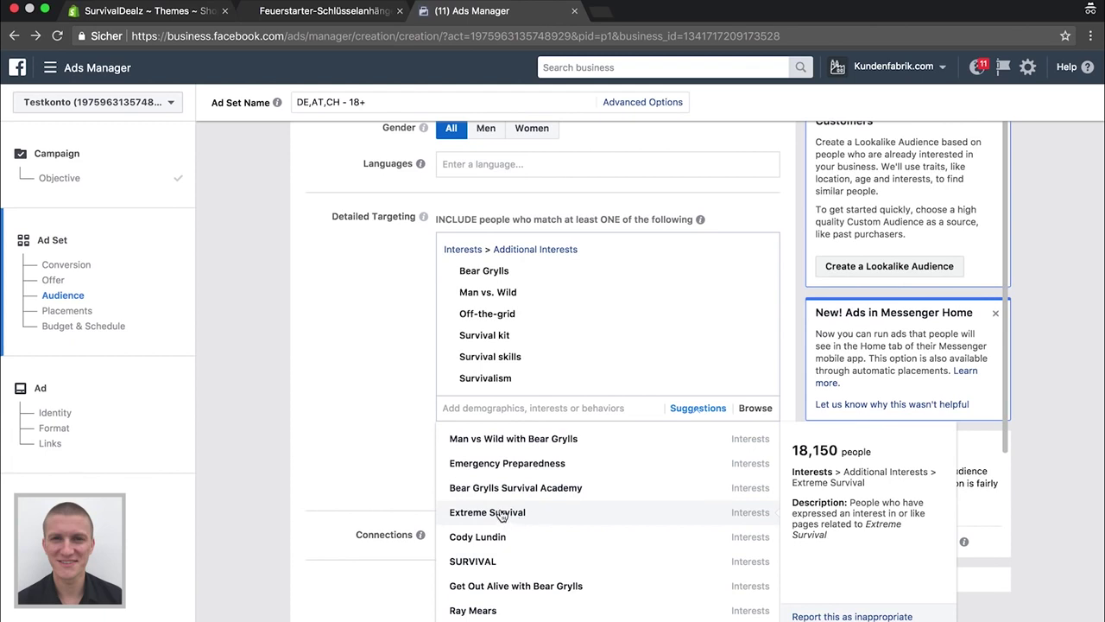
pyautogui.scroll(-2, 518, 589)
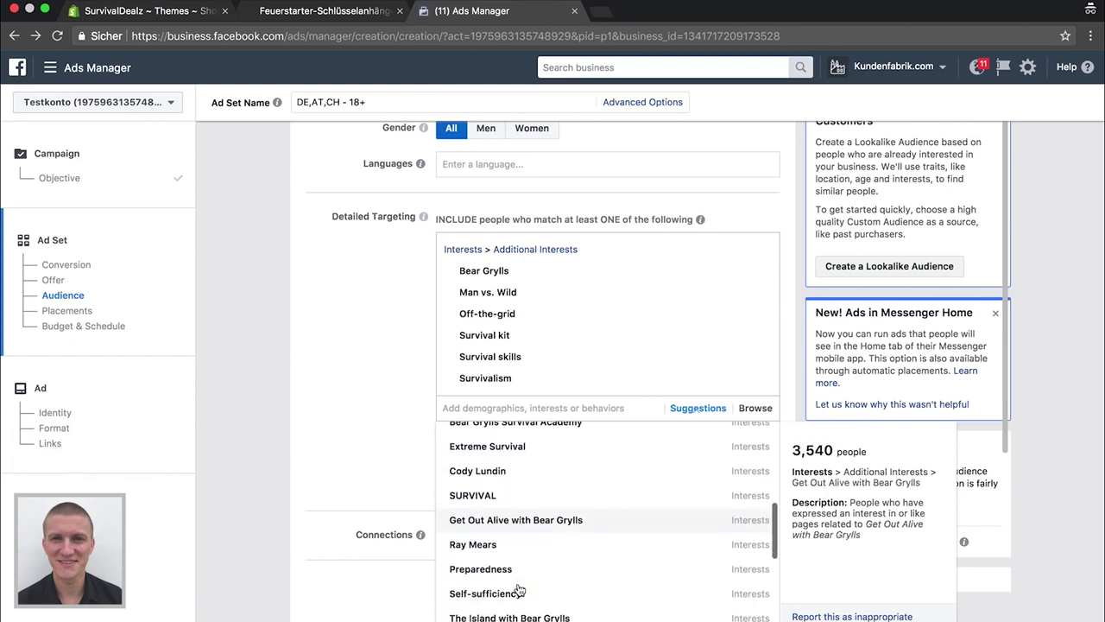
pyautogui.scroll(-1, 515, 598)
pyautogui.scroll(-3, 516, 604)
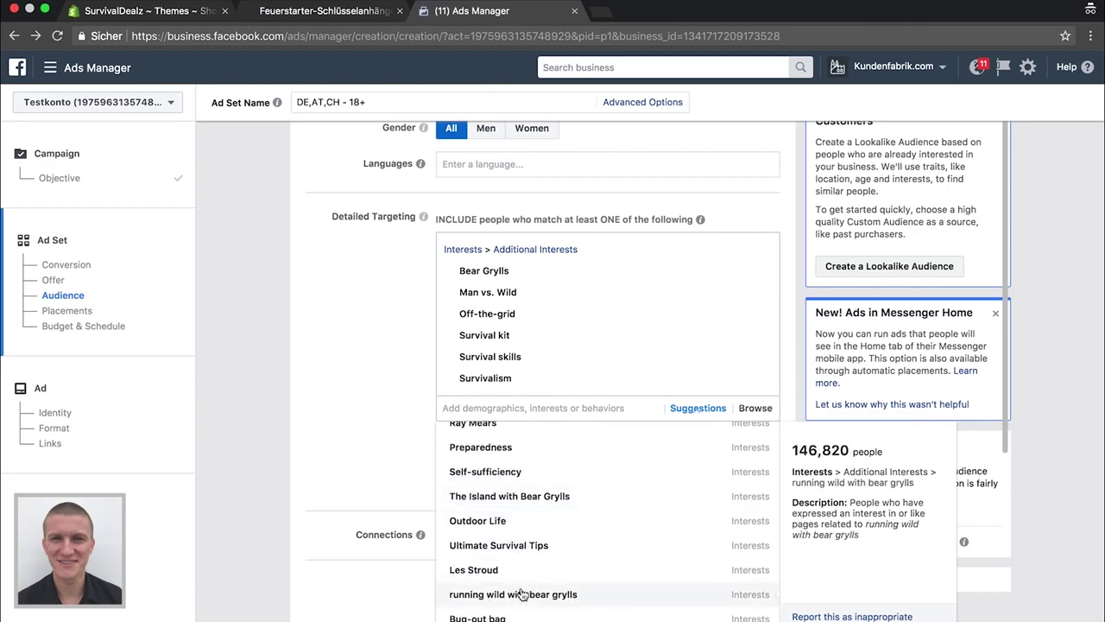
pyautogui.click(320, 434)
# Switch to manual placements, removing Instant Articles, Right Column, Instagram and Audience Network
pyautogui.scroll(-4, 320, 435)
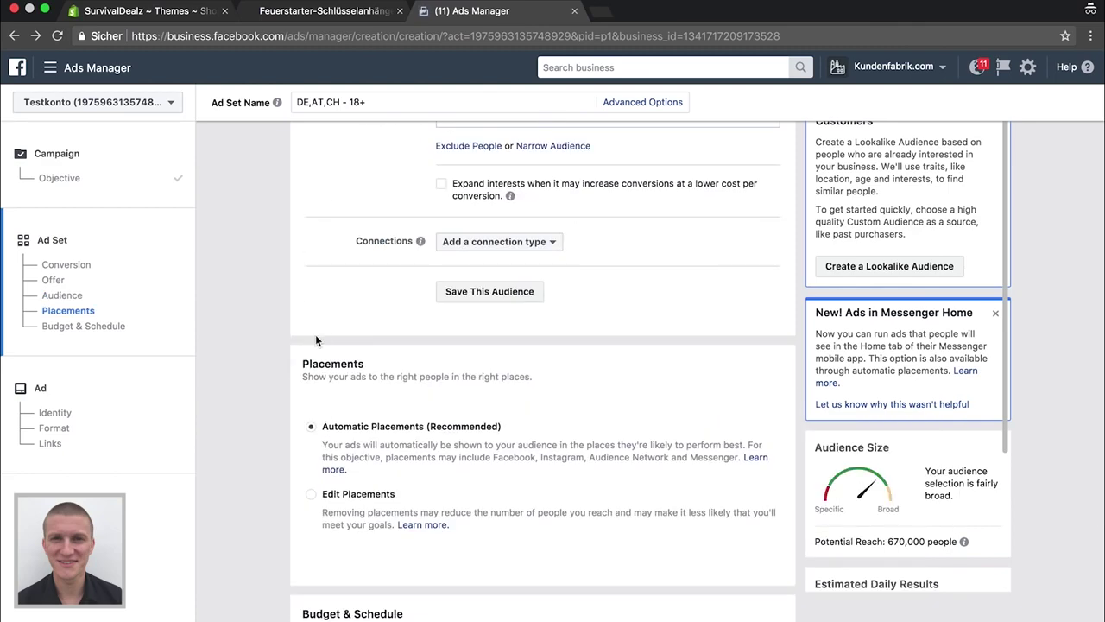
pyautogui.scroll(-1, 316, 334)
pyautogui.scroll(4, 315, 334)
pyautogui.scroll(-5, 315, 334)
pyautogui.scroll(-1, 316, 340)
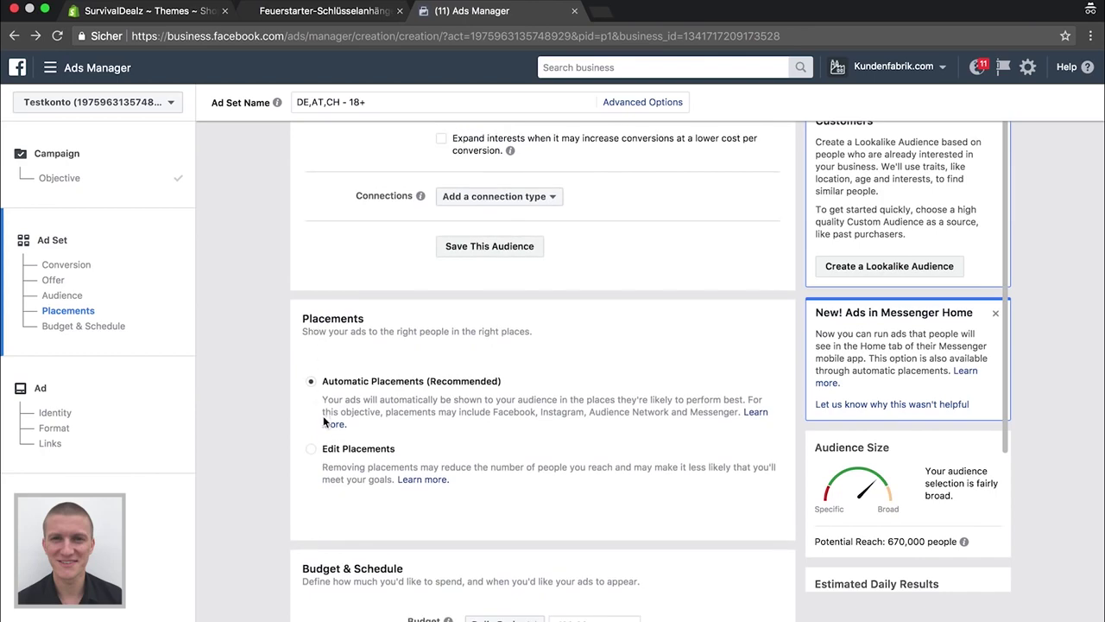
pyautogui.click(311, 450)
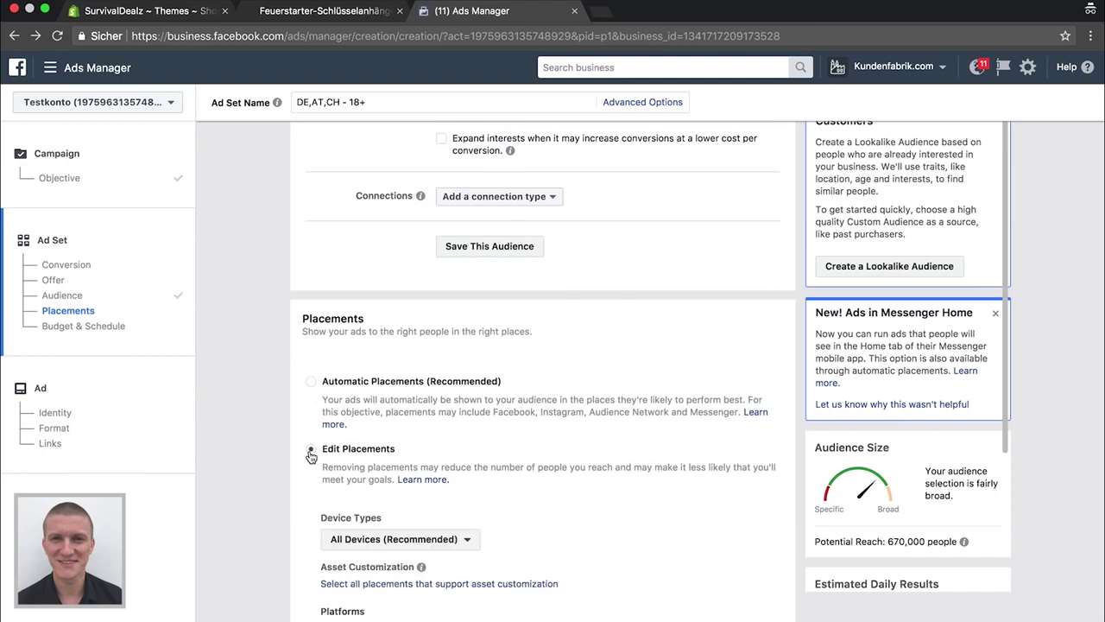
pyautogui.scroll(-5, 310, 452)
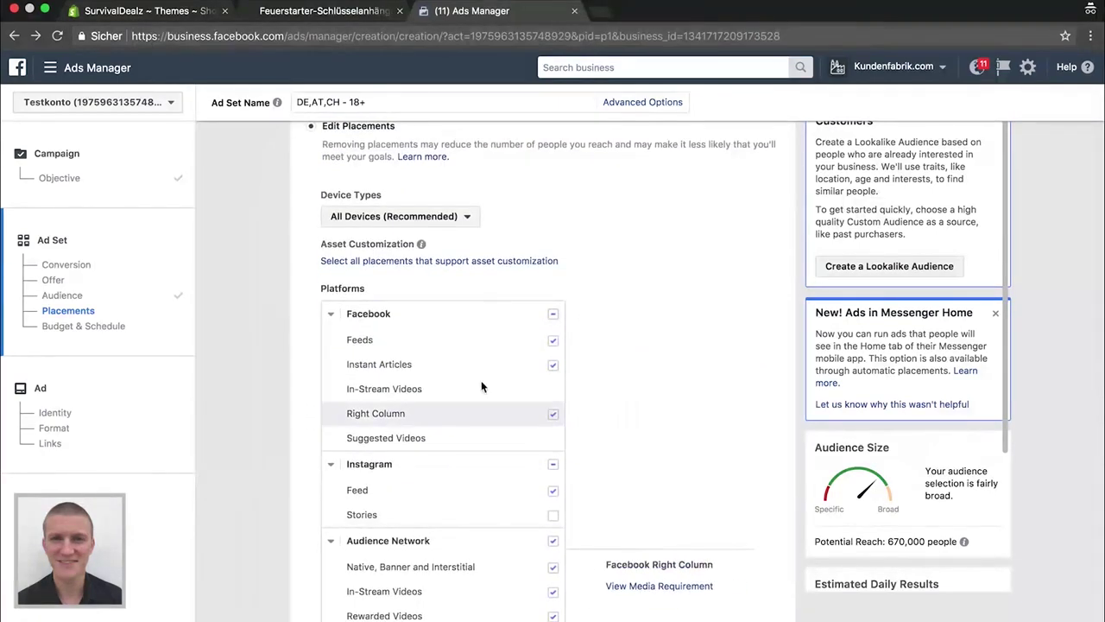
pyautogui.click(552, 364)
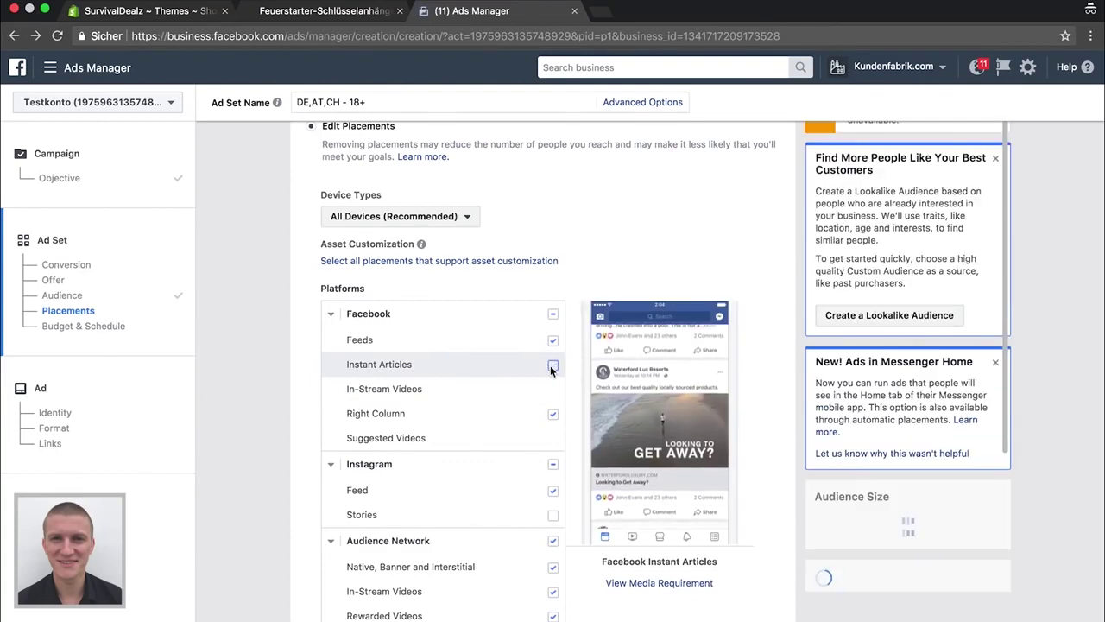
pyautogui.click(552, 414)
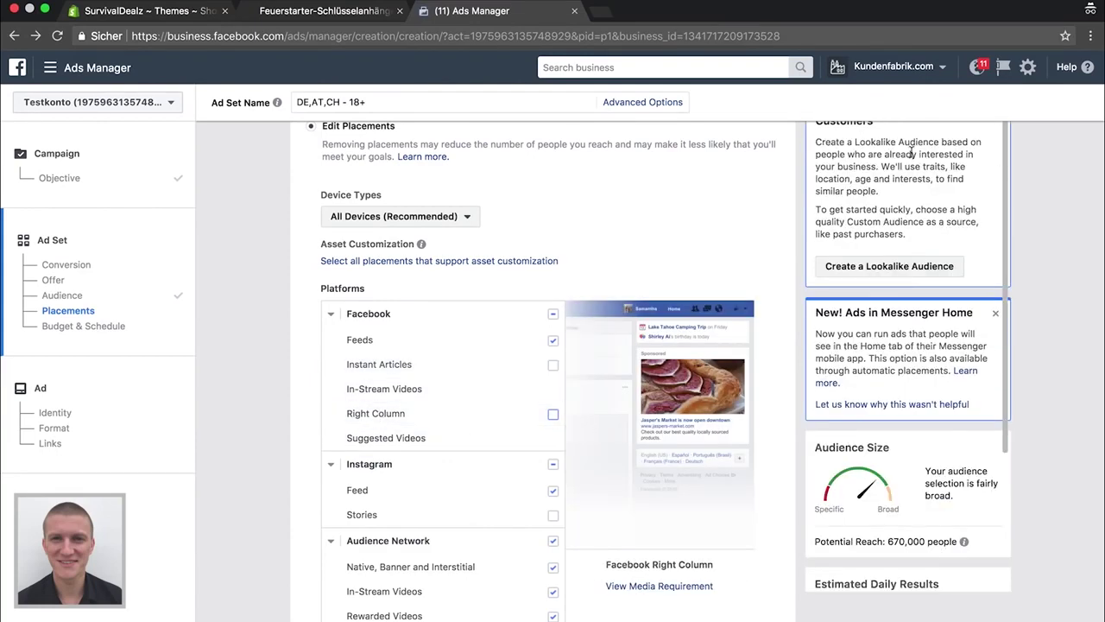
pyautogui.click(553, 464)
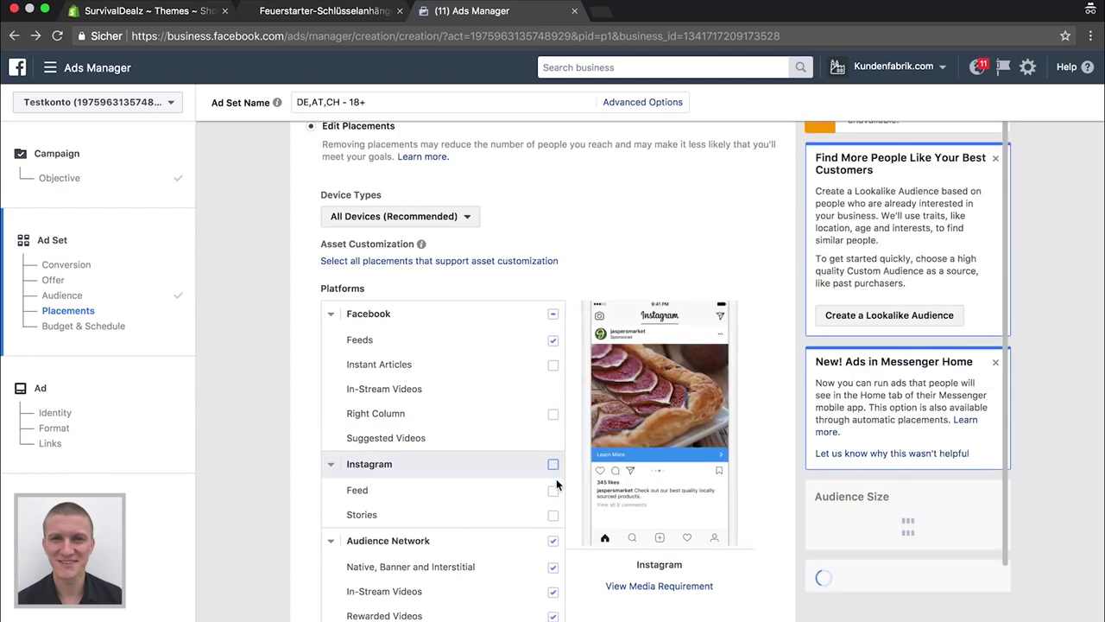
pyautogui.click(553, 540)
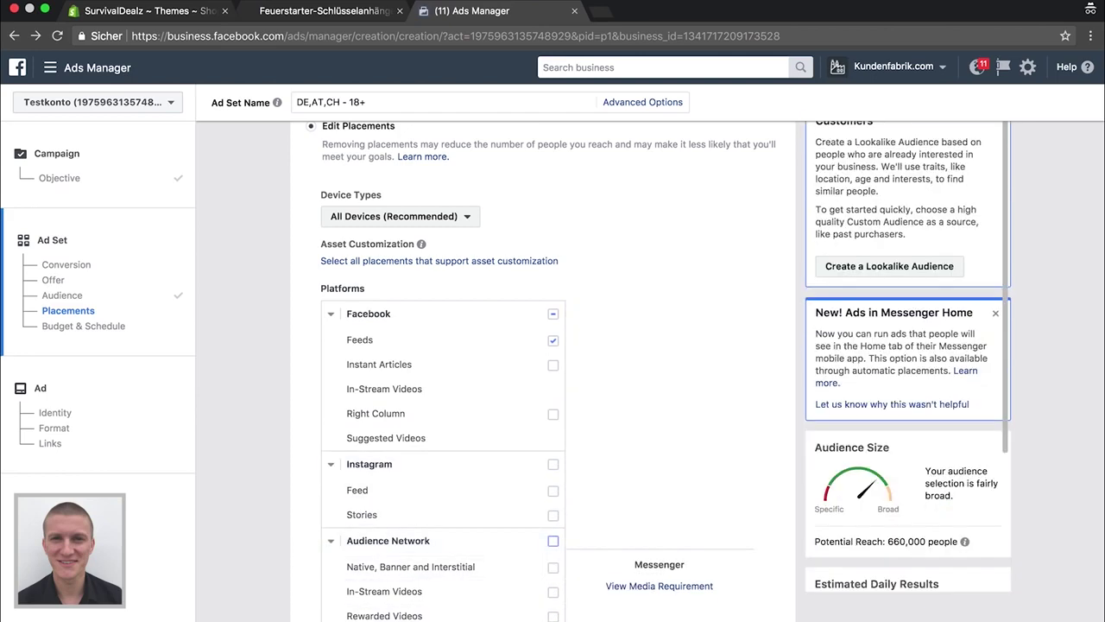
# Lower the ad set's daily budget to €5.00
pyautogui.scroll(-3, 224, 379)
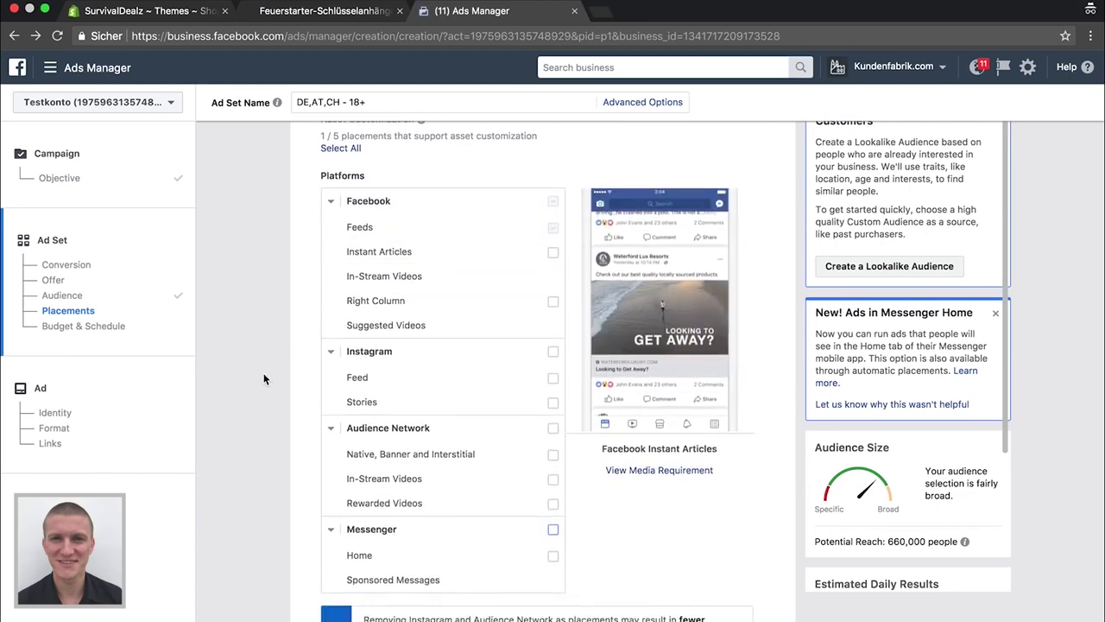
pyautogui.scroll(-5, 263, 311)
pyautogui.scroll(5, 264, 377)
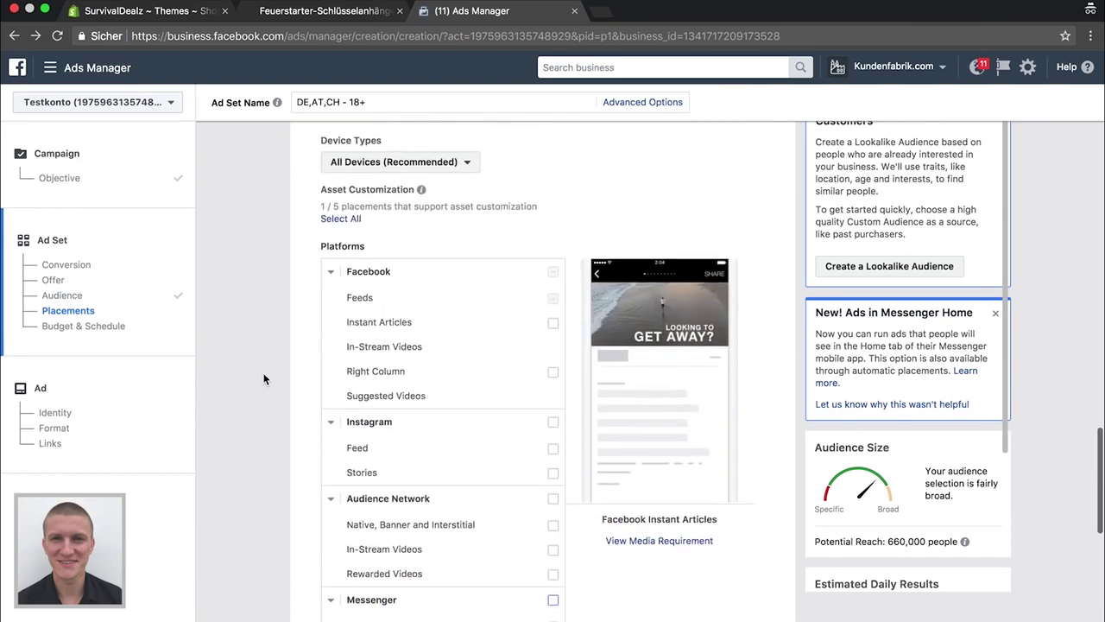
pyautogui.scroll(-10, 263, 377)
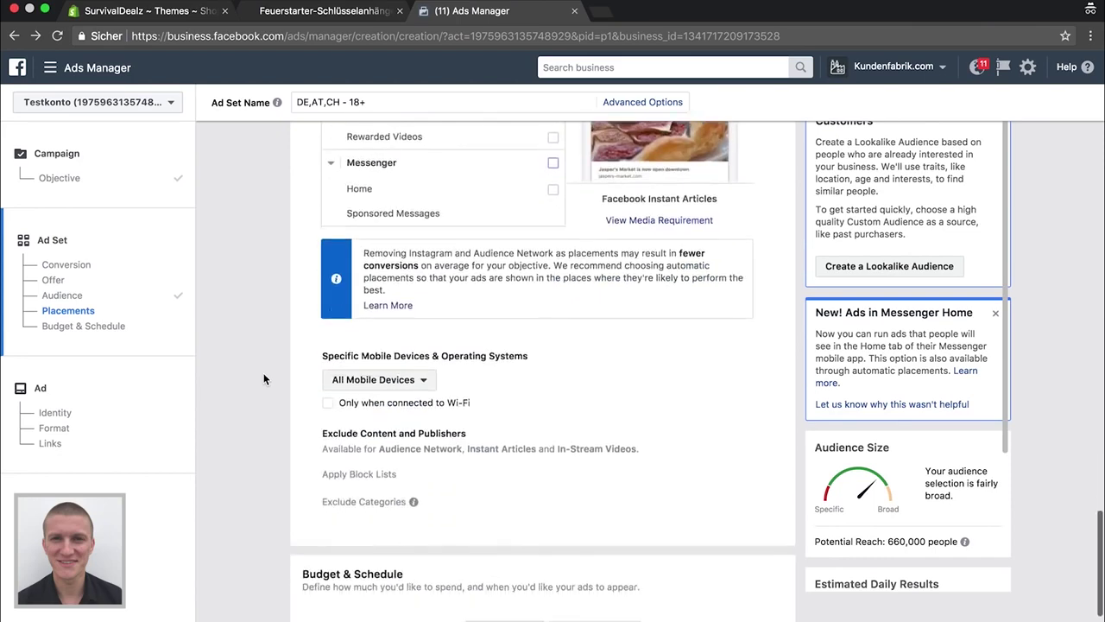
pyautogui.scroll(-1, 280, 462)
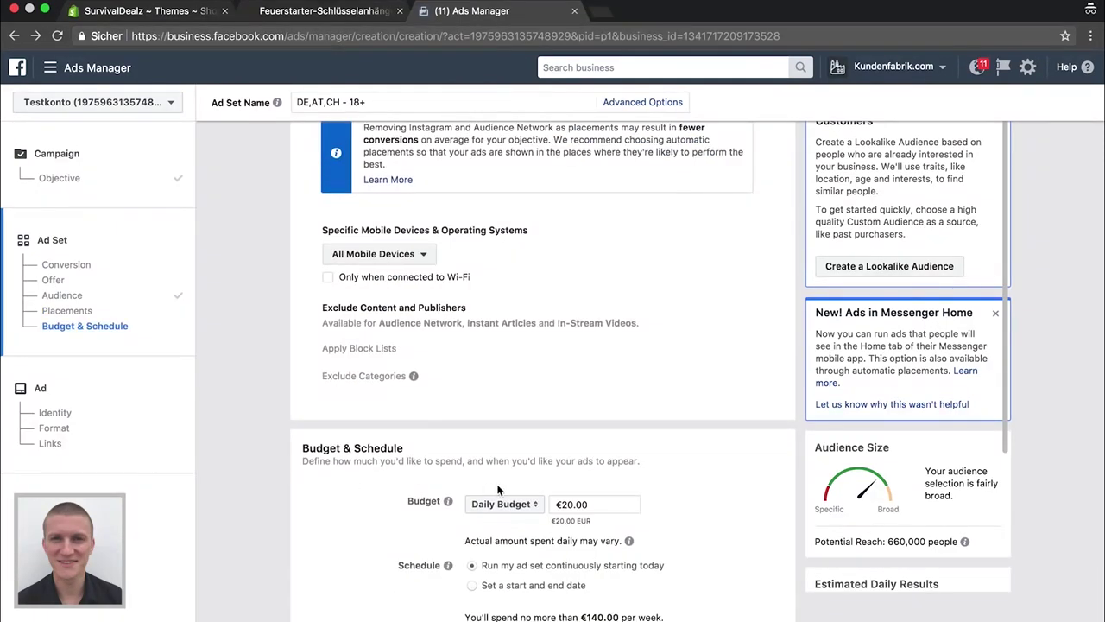
pyautogui.scroll(-2, 251, 338)
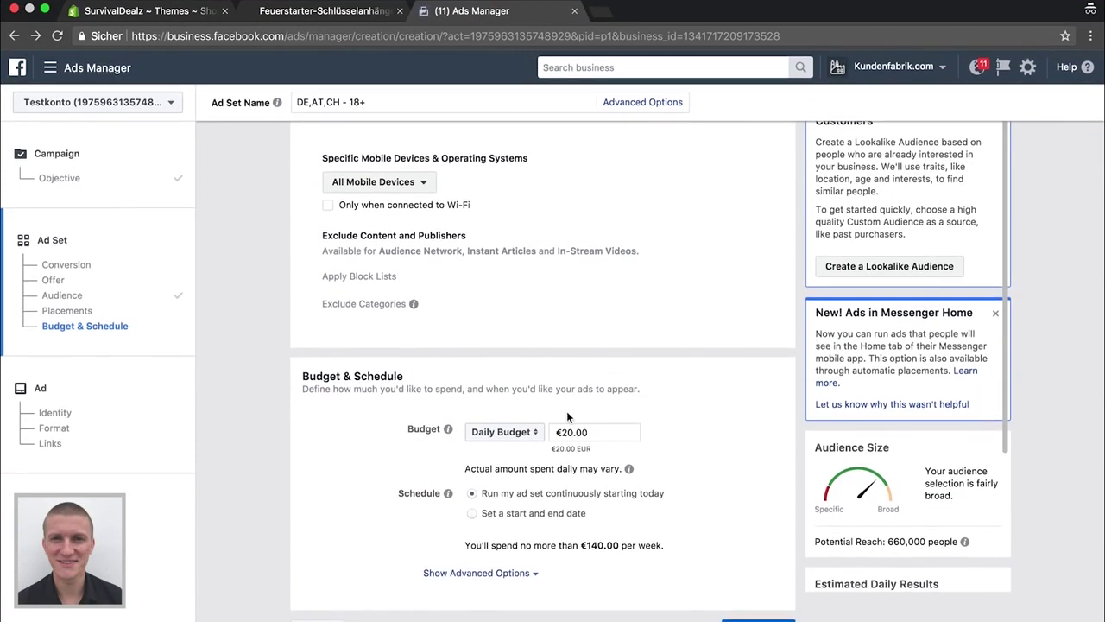
pyautogui.click(571, 429)
pyautogui.press('BackSpace')
pyautogui.click(317, 446)
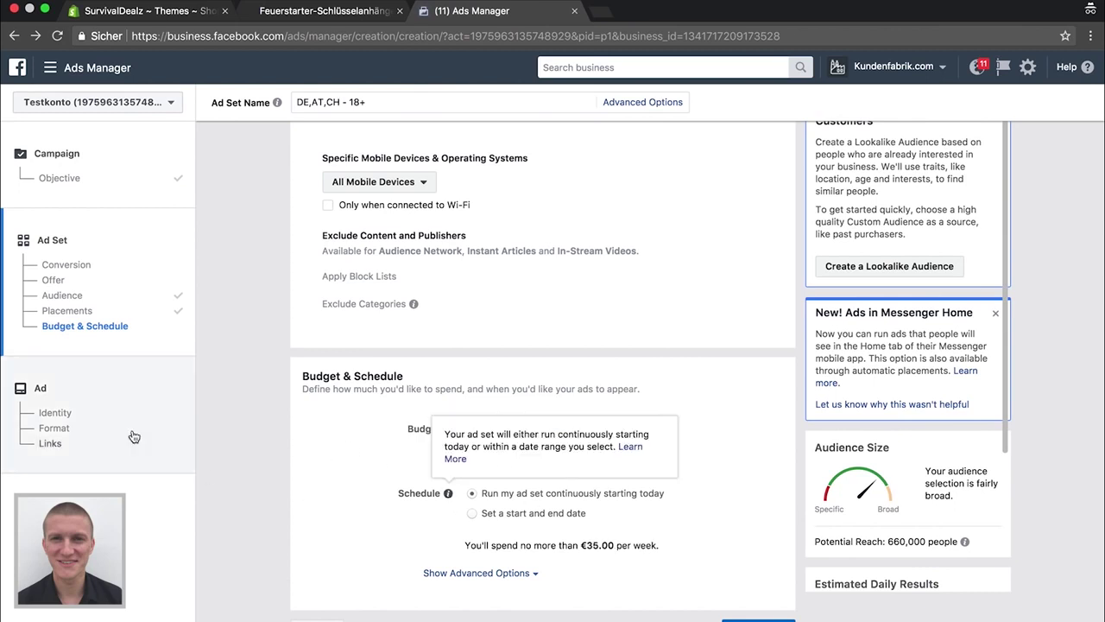
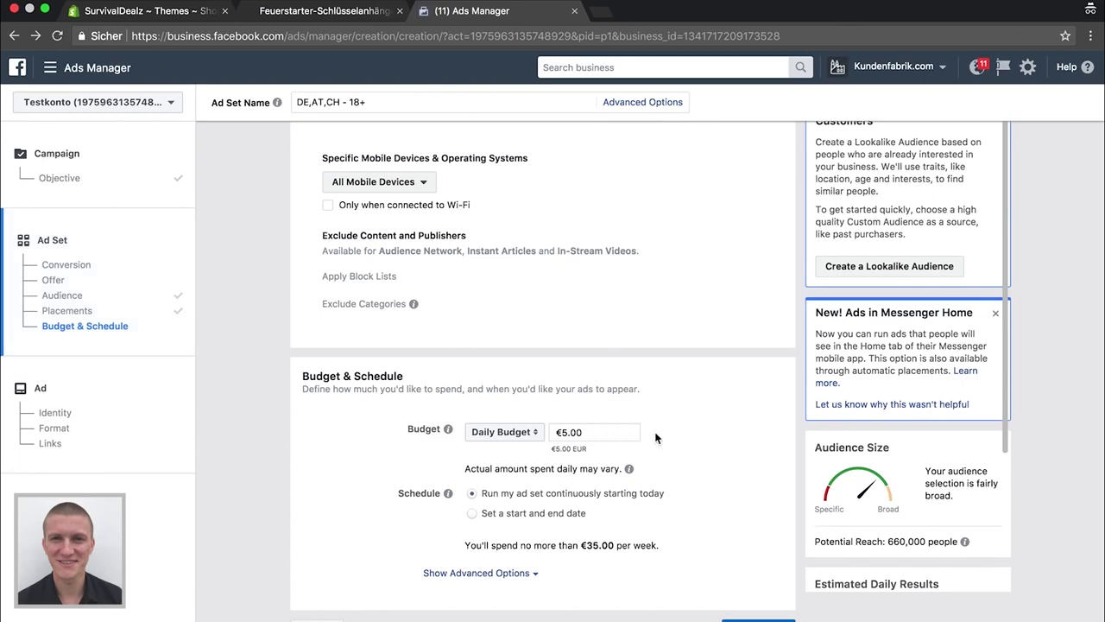
# Continue to the ad section and switch the ad format from carousel to Slideshow
pyautogui.click(760, 618)
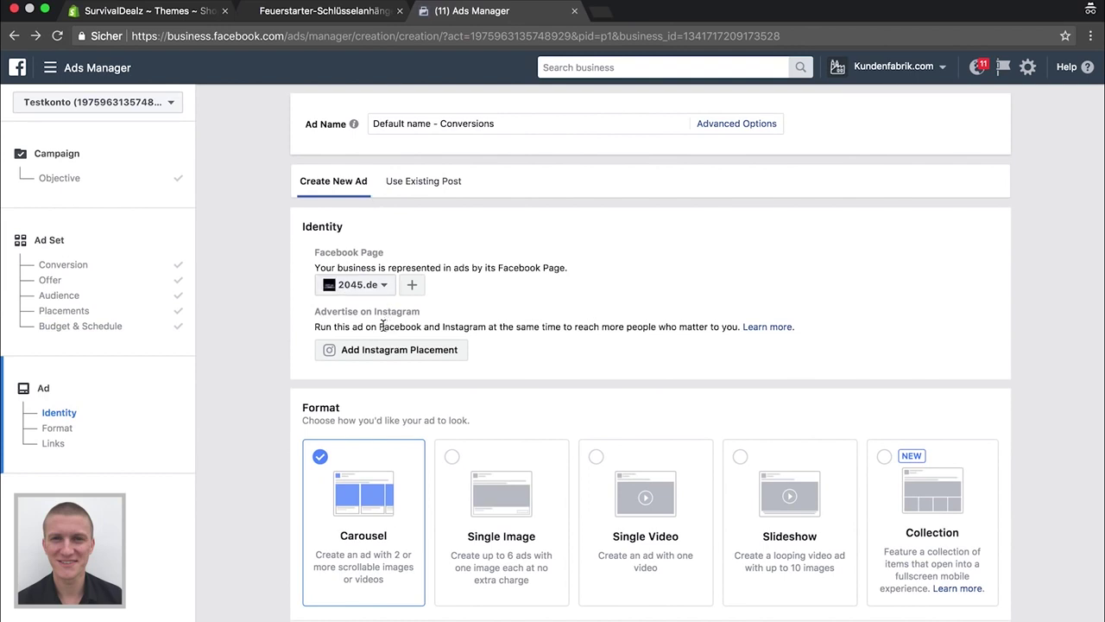
pyautogui.scroll(-2, 578, 446)
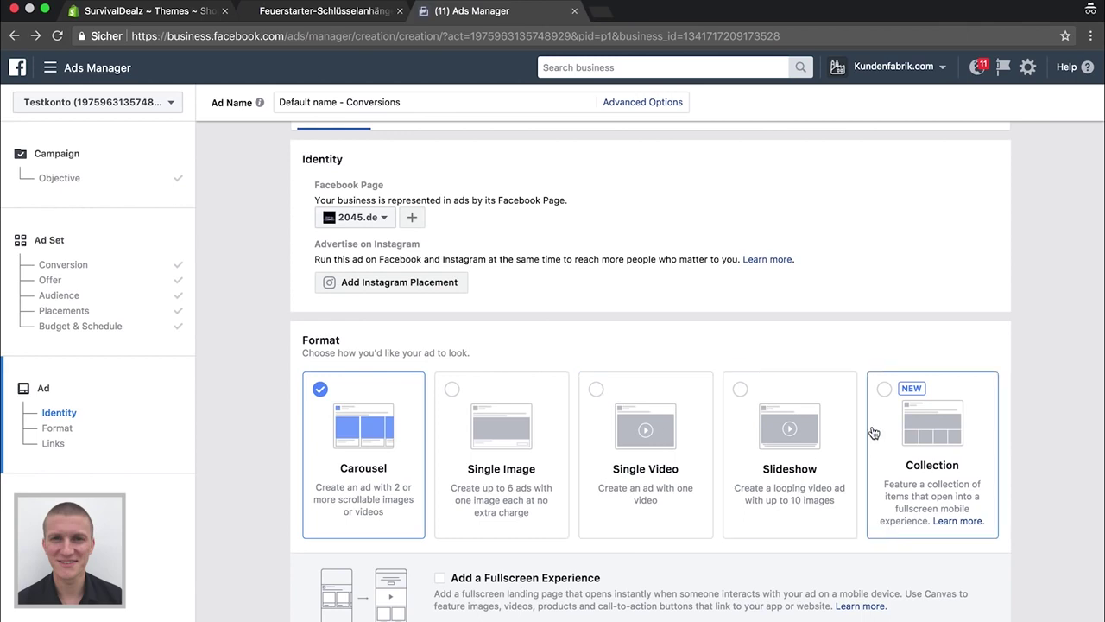
pyautogui.click(742, 392)
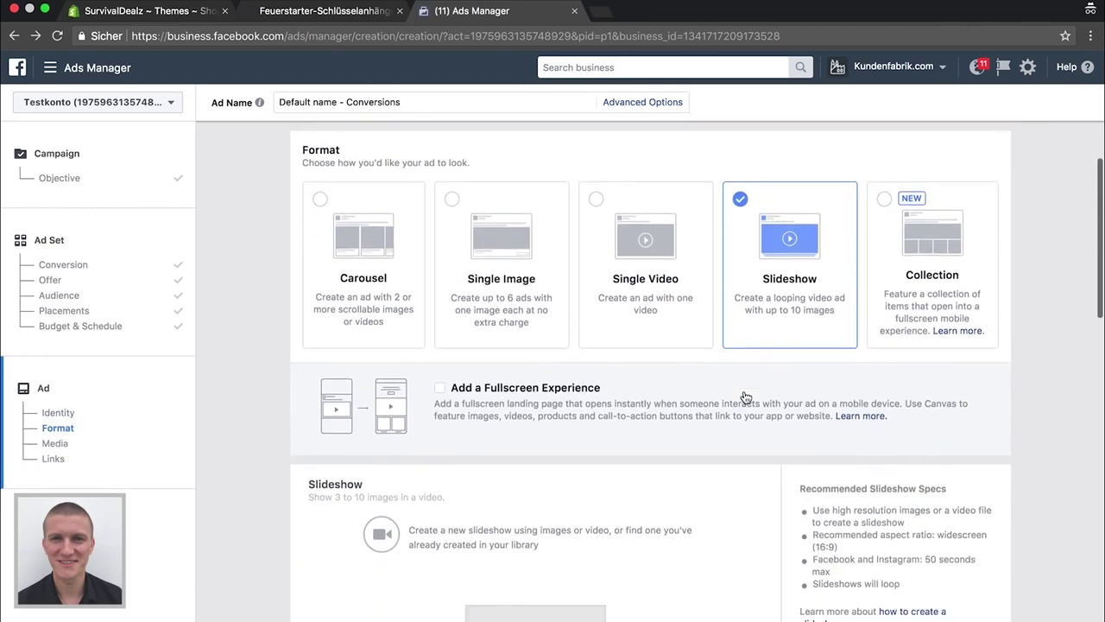
# Start a new slideshow from the + box to open Create Slideshow
pyautogui.scroll(-2, 426, 368)
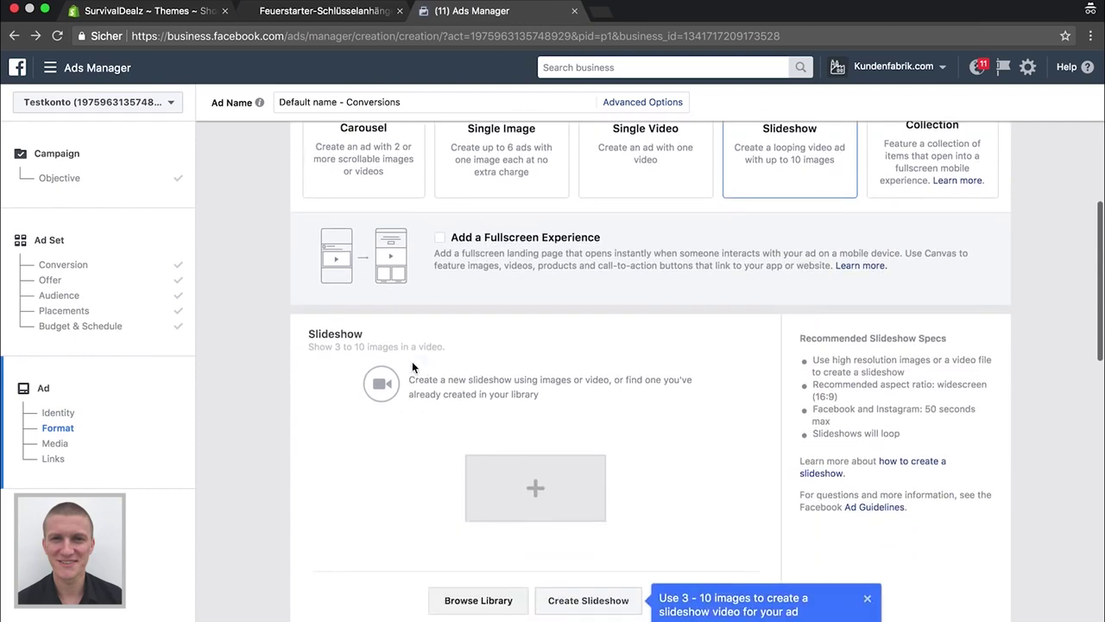
pyautogui.scroll(-2, 313, 330)
pyautogui.scroll(3, 313, 330)
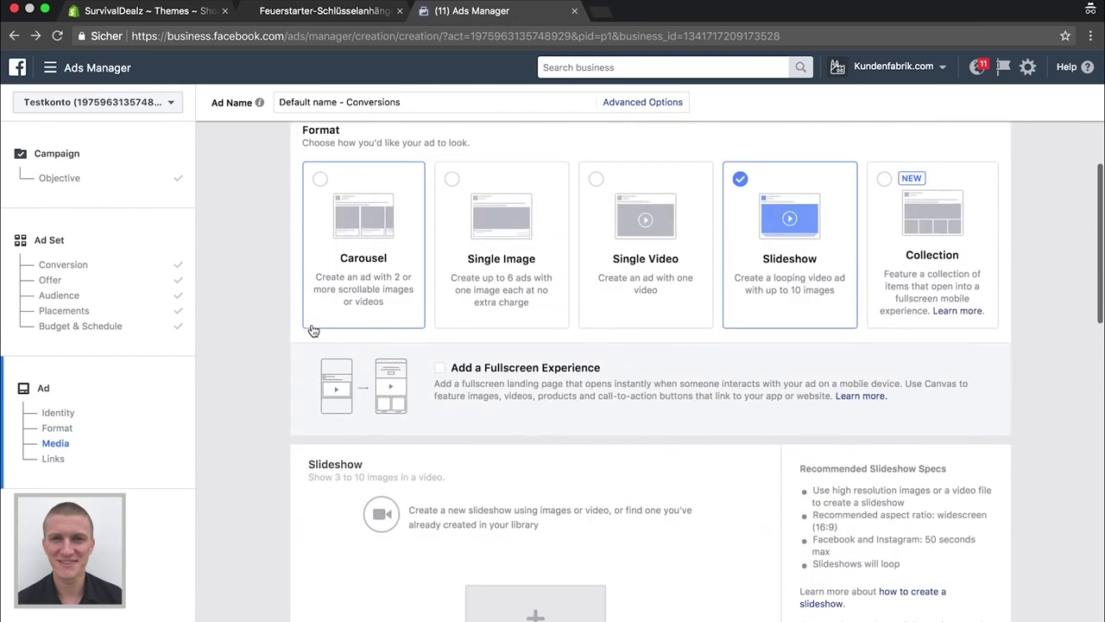
pyautogui.scroll(-3, 412, 387)
pyautogui.scroll(-1, 412, 388)
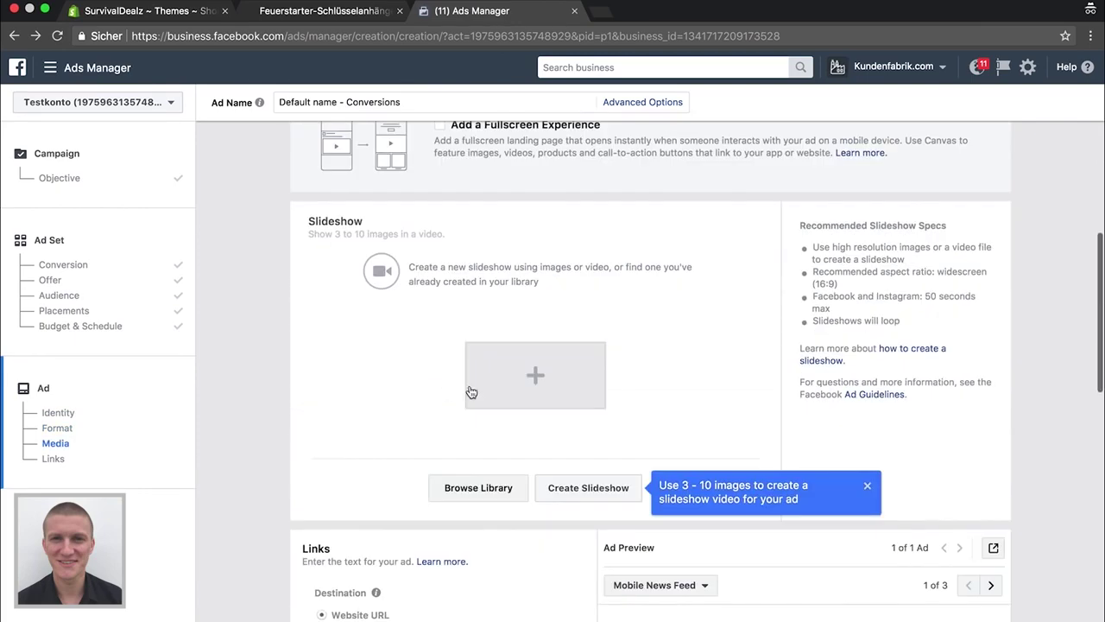
pyautogui.click(522, 383)
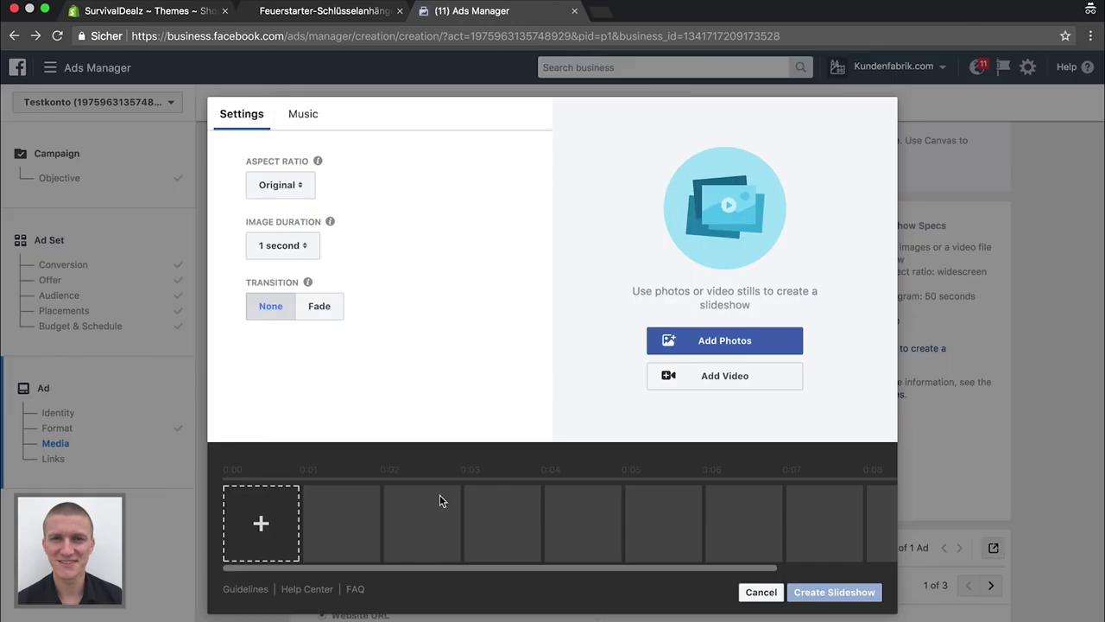
# Add ten lighter product images from the Image Library to the slideshow timeline
pyautogui.click(258, 524)
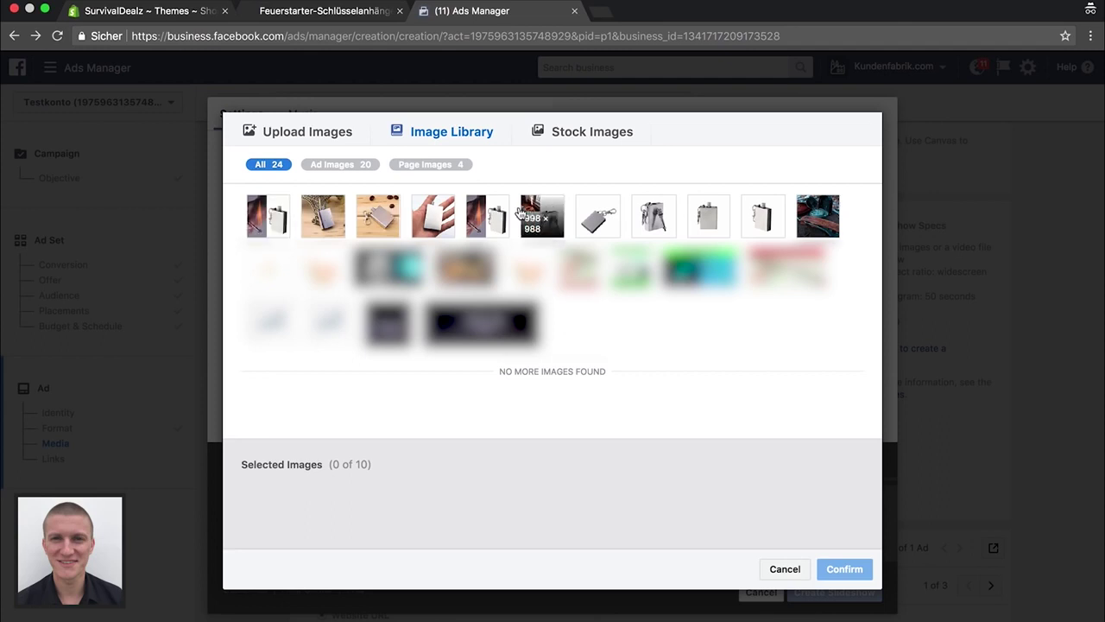
pyautogui.click(269, 213)
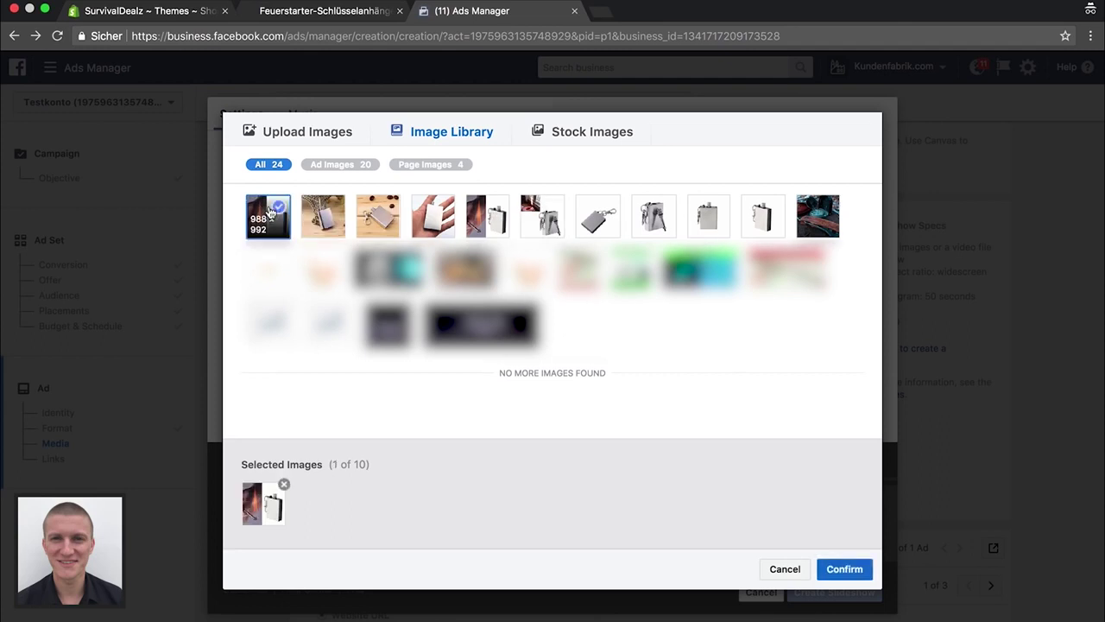
pyautogui.click(321, 212)
pyautogui.click(377, 216)
pyautogui.click(433, 222)
pyautogui.click(490, 223)
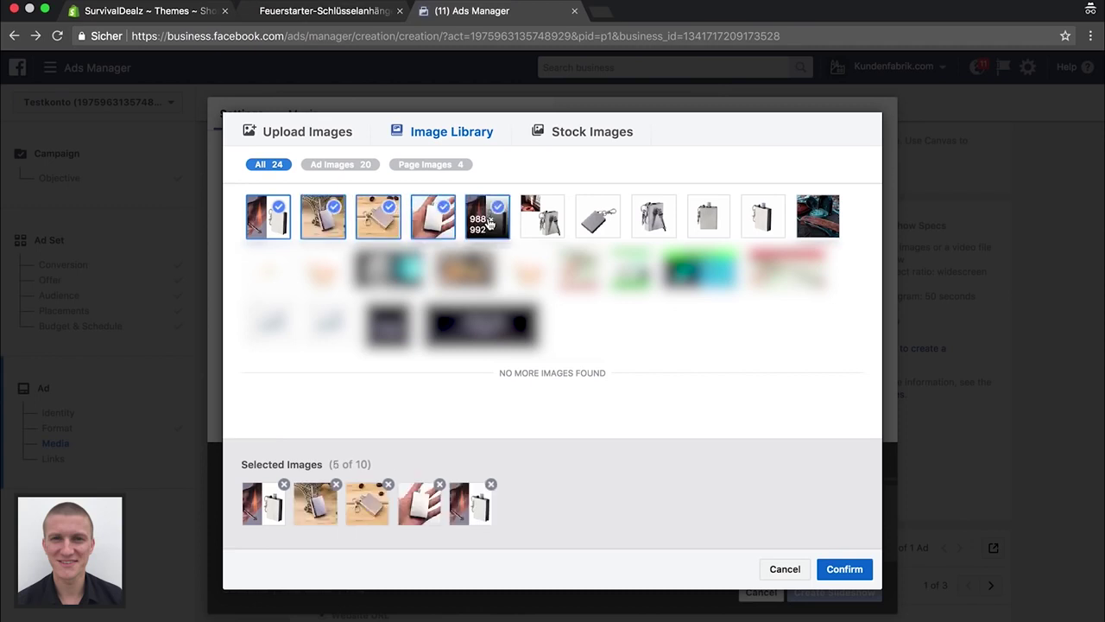
pyautogui.click(529, 223)
pyautogui.click(578, 223)
pyautogui.click(639, 221)
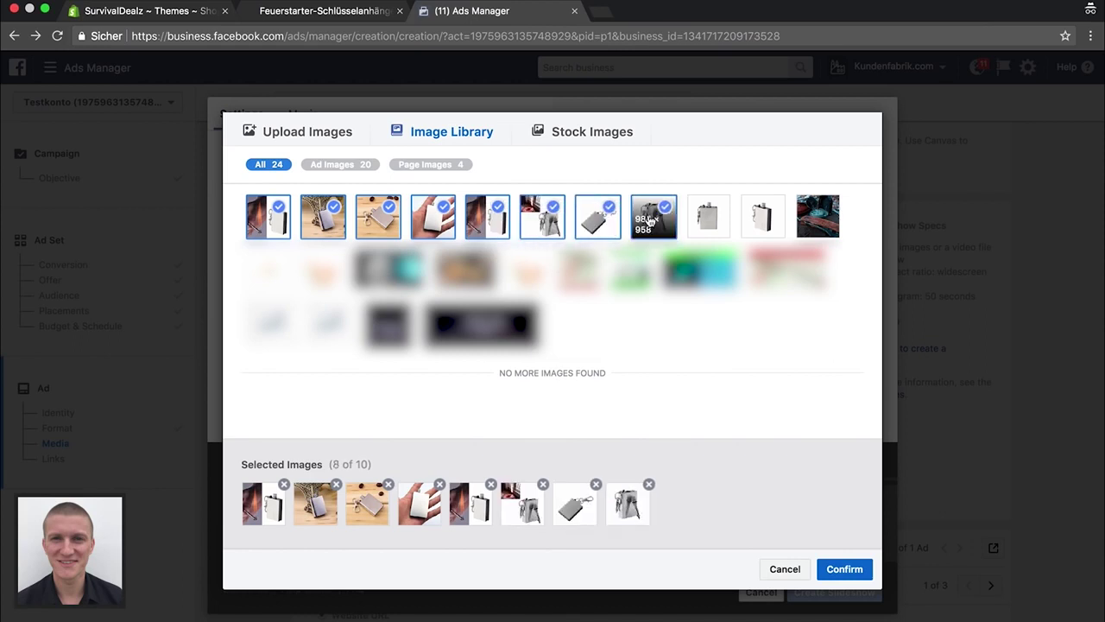
pyautogui.click(713, 222)
pyautogui.click(763, 221)
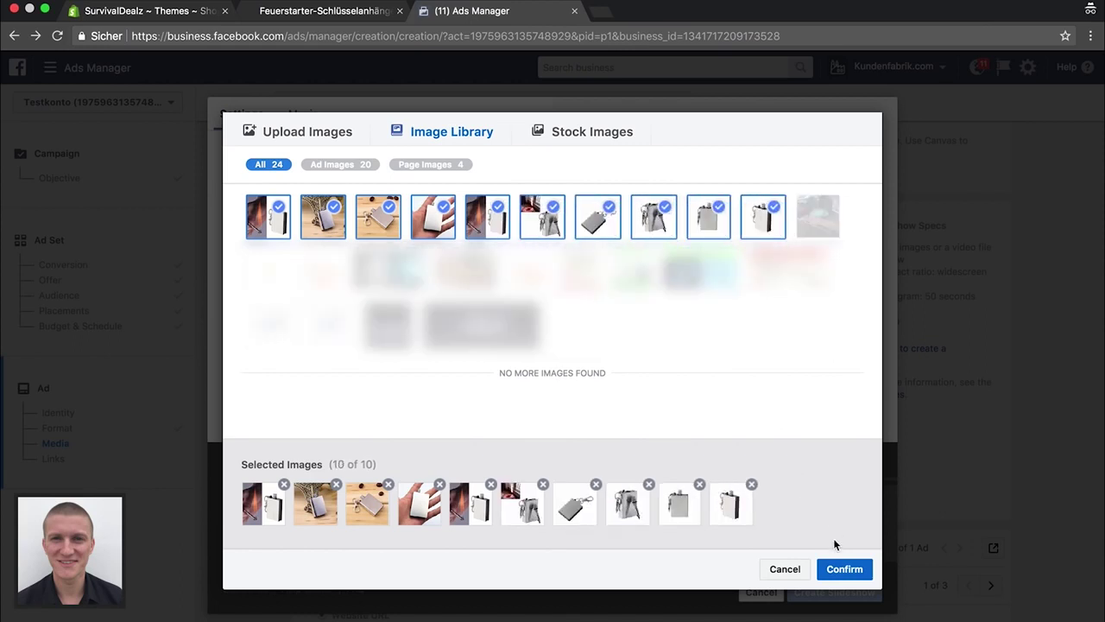
pyautogui.click(843, 570)
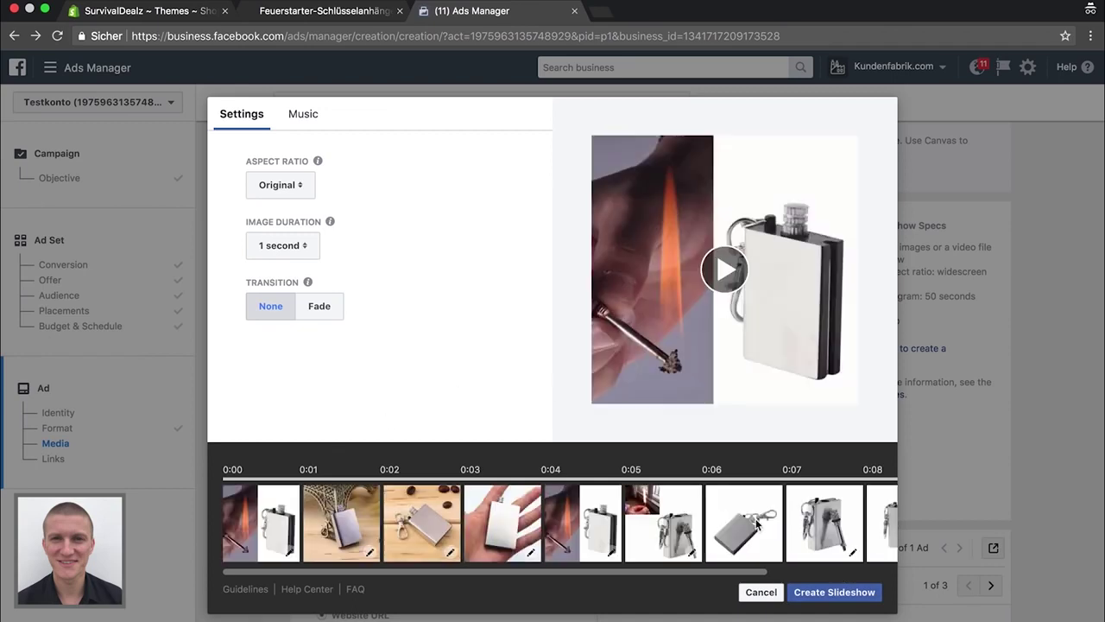
# Reorder the slideshow with keys first and the flame near the end; delete the grey lighter
pyautogui.moveTo(743, 522); pyautogui.dragTo(385, 501)
pyautogui.hscroll(2, 501, 523)
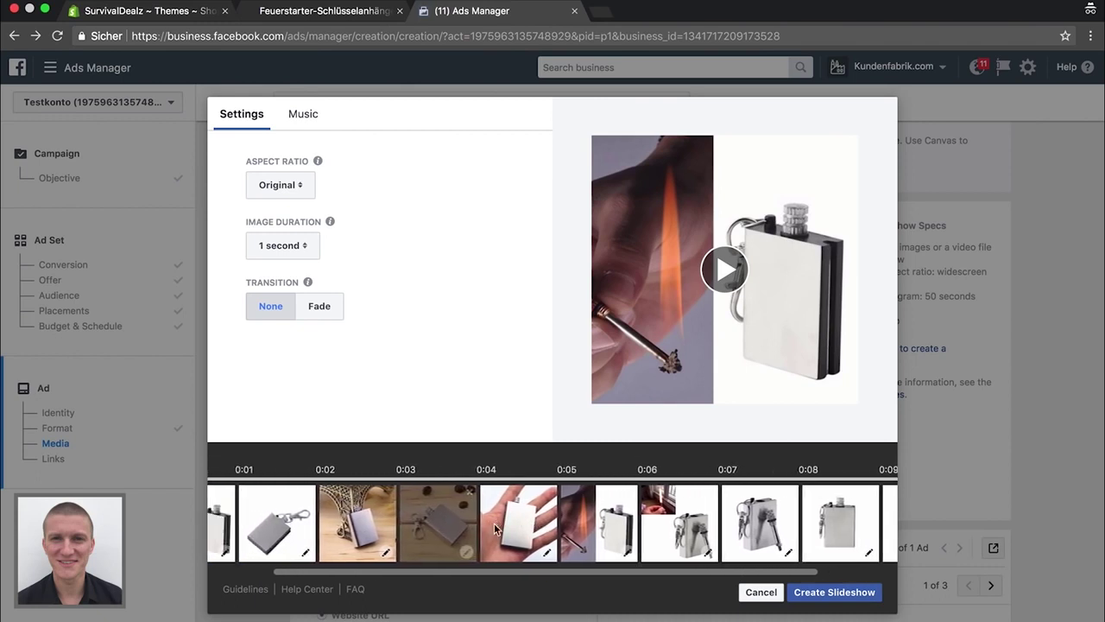
pyautogui.moveTo(760, 522); pyautogui.dragTo(285, 521)
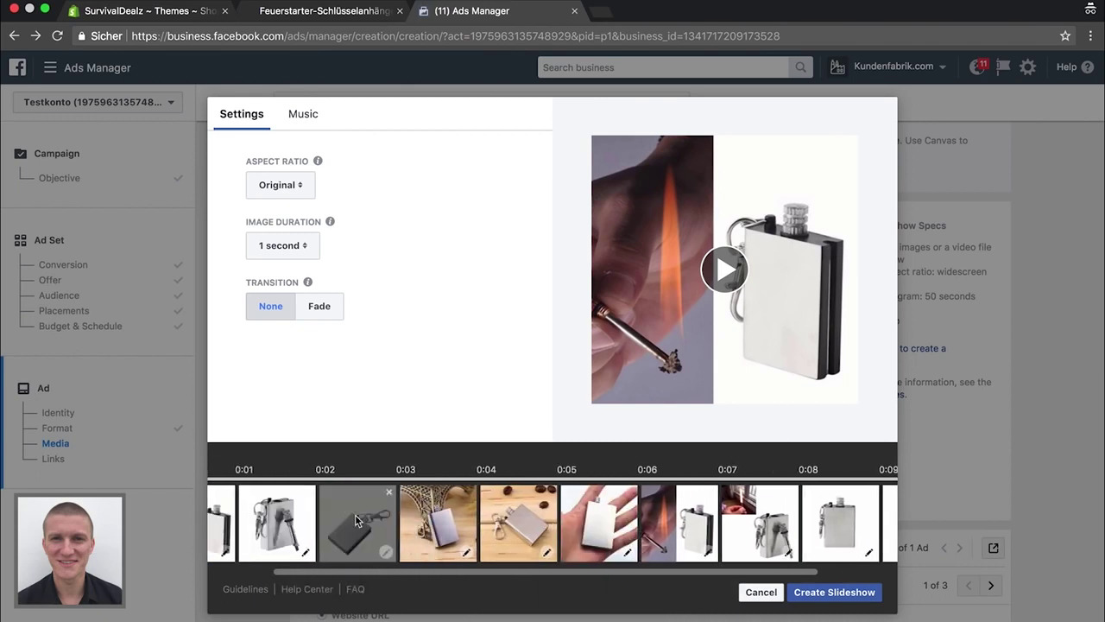
pyautogui.moveTo(388, 518); pyautogui.dragTo(436, 518)
pyautogui.moveTo(557, 501); pyautogui.dragTo(358, 520)
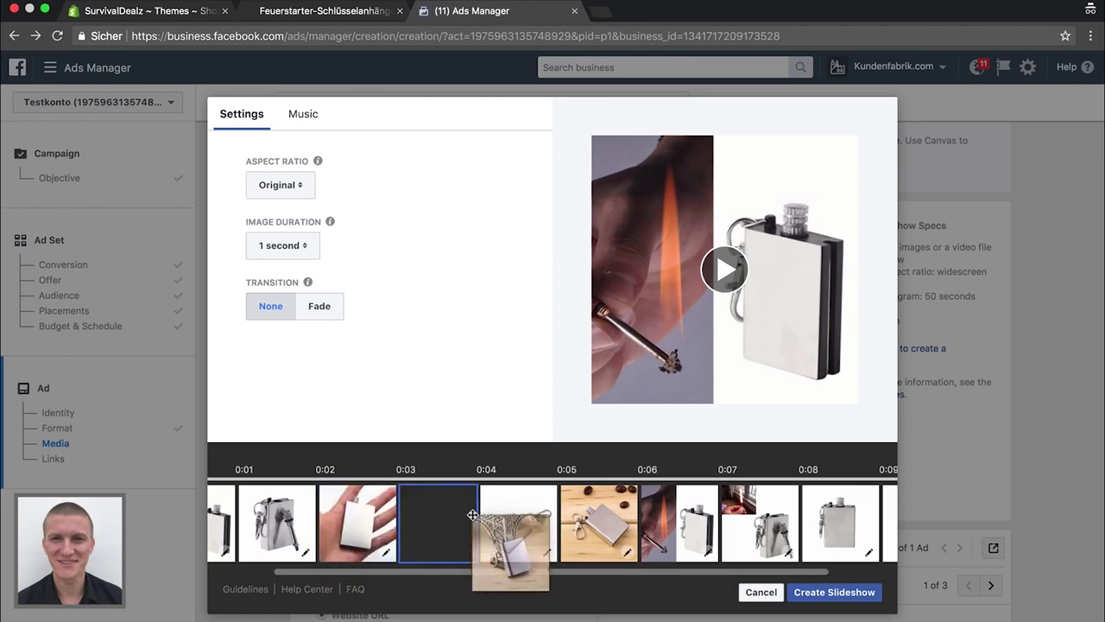
pyautogui.moveTo(834, 535); pyautogui.dragTo(584, 519)
pyautogui.moveTo(760, 523); pyautogui.dragTo(819, 509)
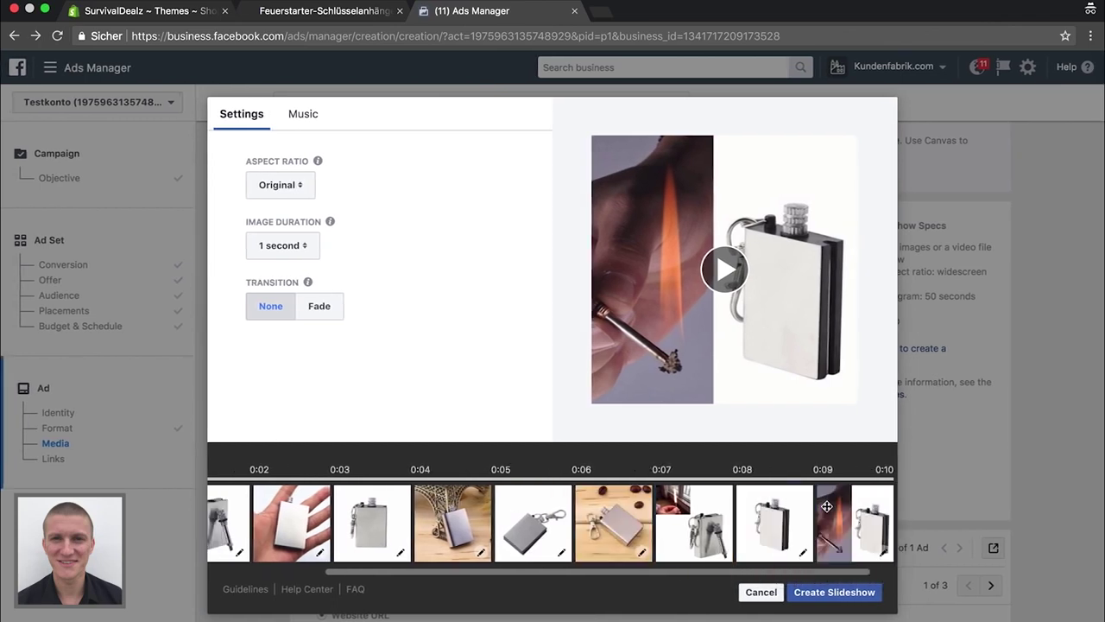
pyautogui.moveTo(613, 499); pyautogui.dragTo(691, 503)
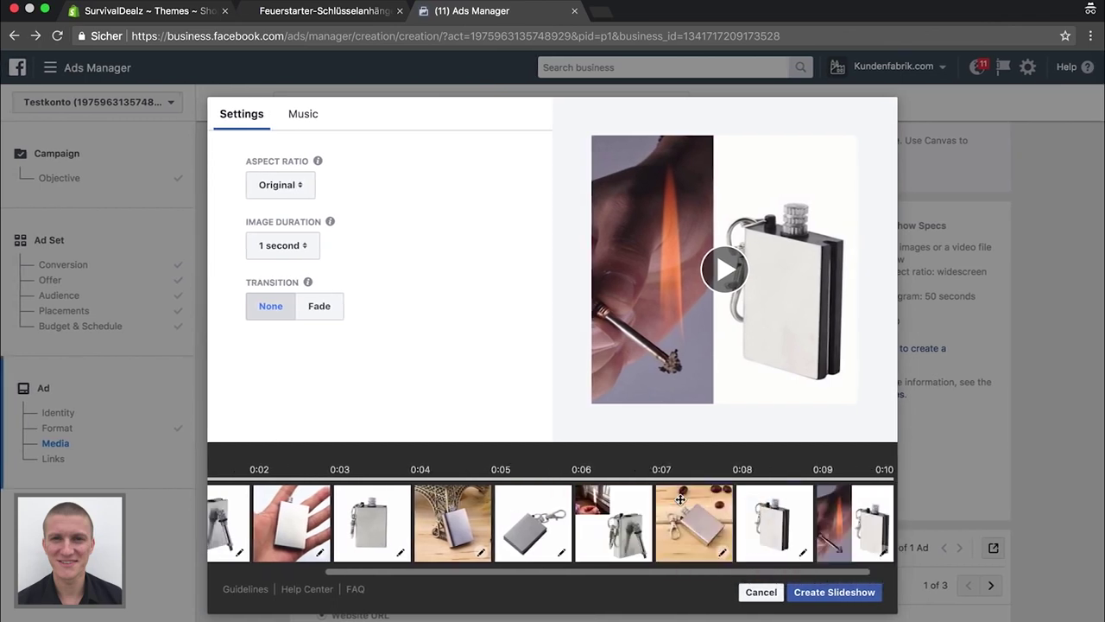
pyautogui.click(564, 492)
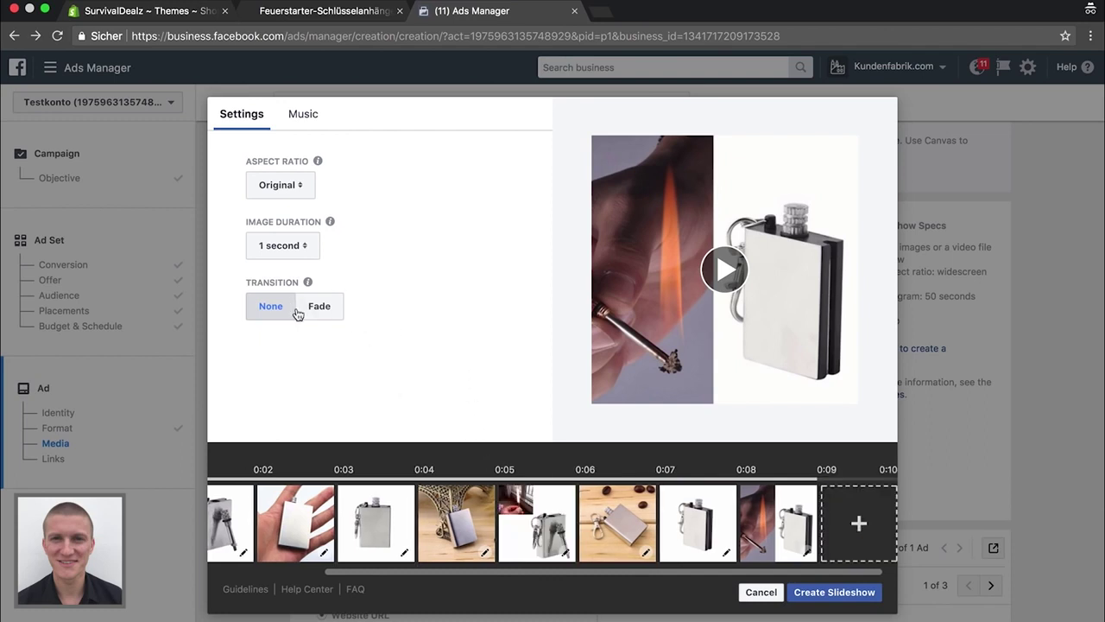
# Set Image Duration to 2 seconds and Transition to Fade
pyautogui.moveTo(311, 286)
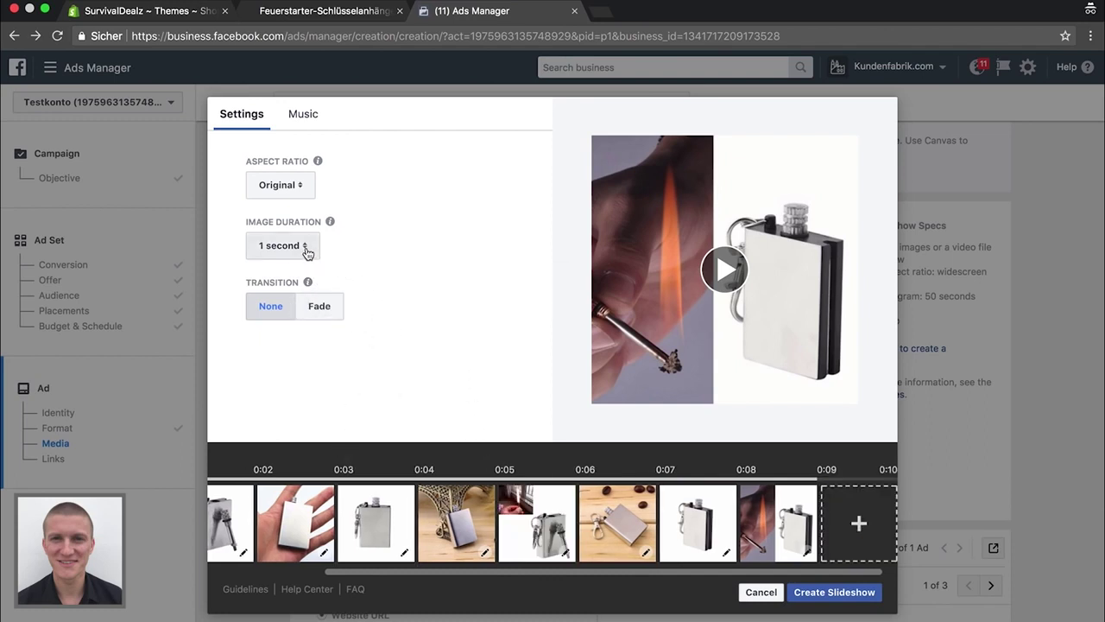
pyautogui.click(308, 251)
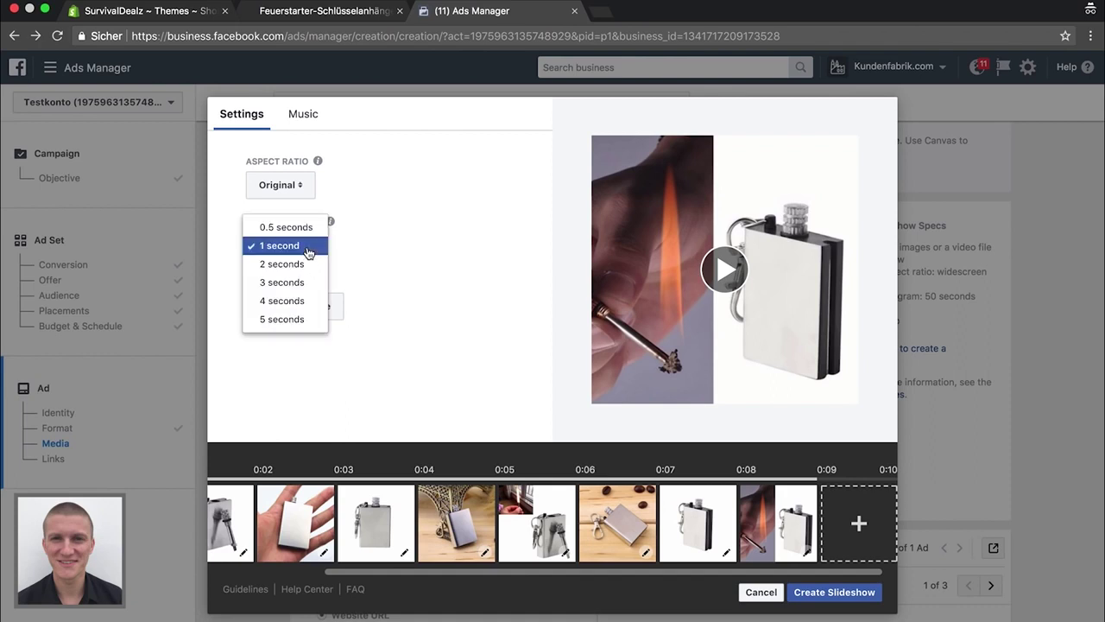
pyautogui.click(289, 264)
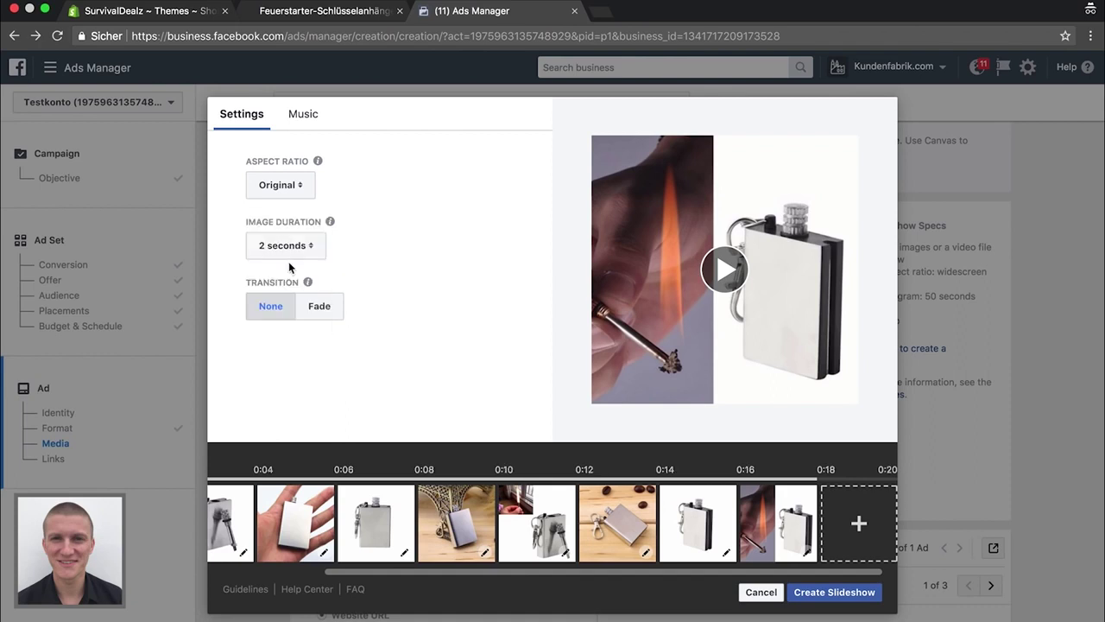
pyautogui.click(316, 308)
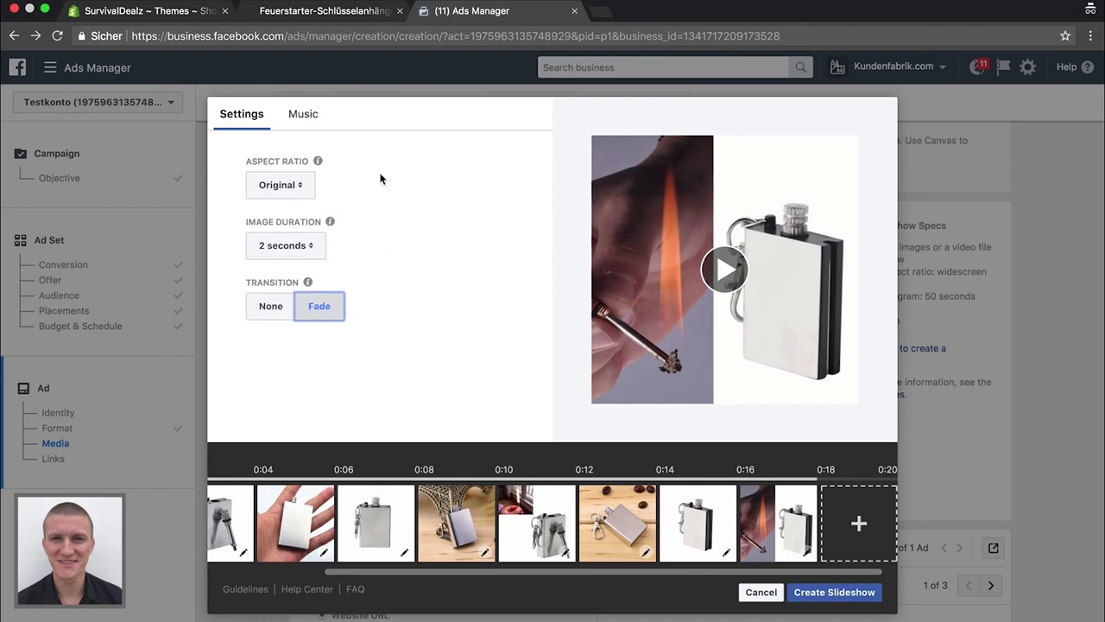
# Choose Longboard as the music track, replacing Happy Zone, and generate the slideshow video
pyautogui.click(305, 117)
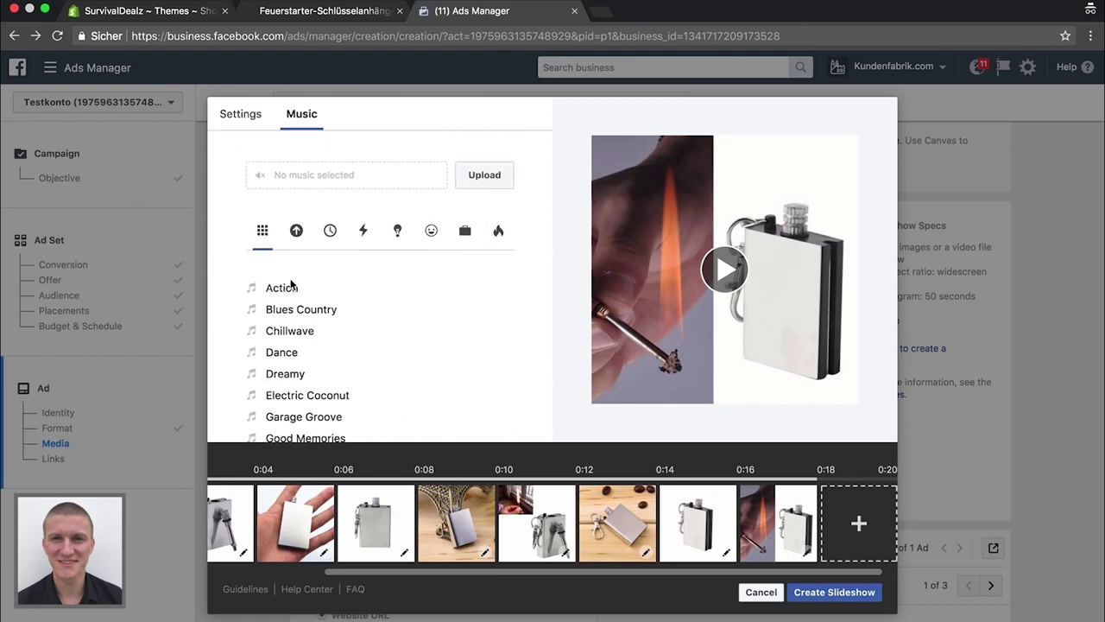
pyautogui.scroll(-5, 291, 282)
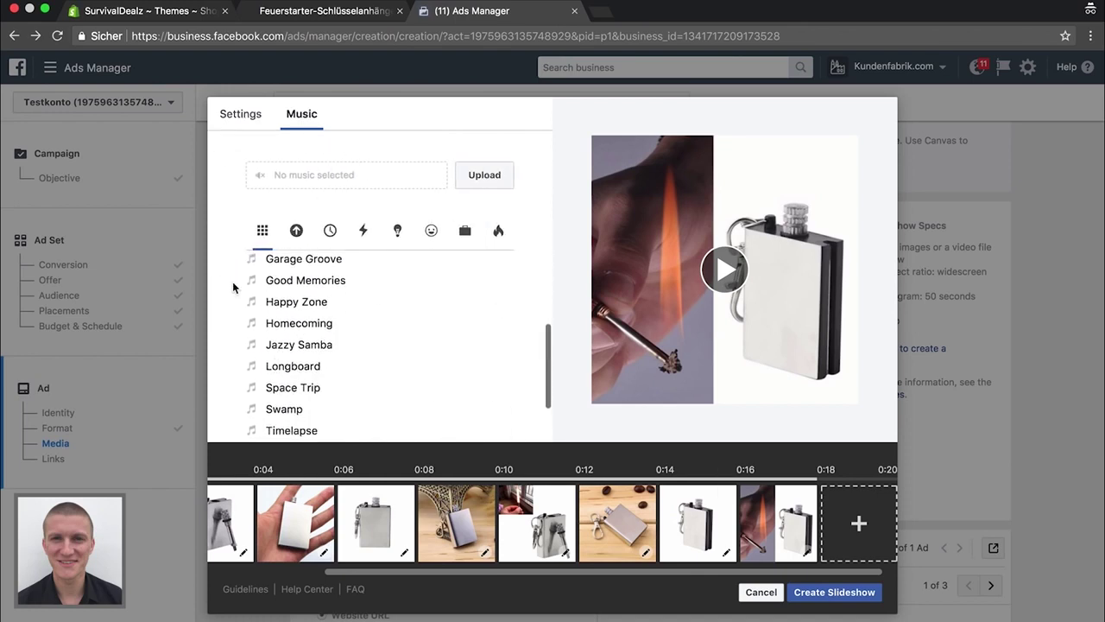
pyautogui.scroll(2, 255, 328)
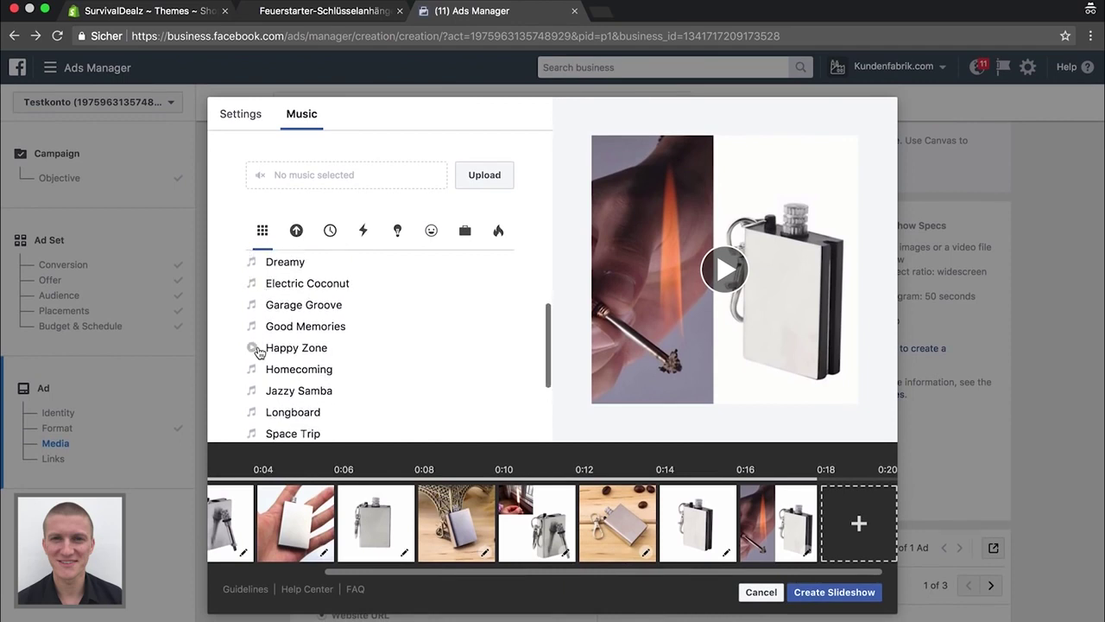
pyautogui.click(252, 348)
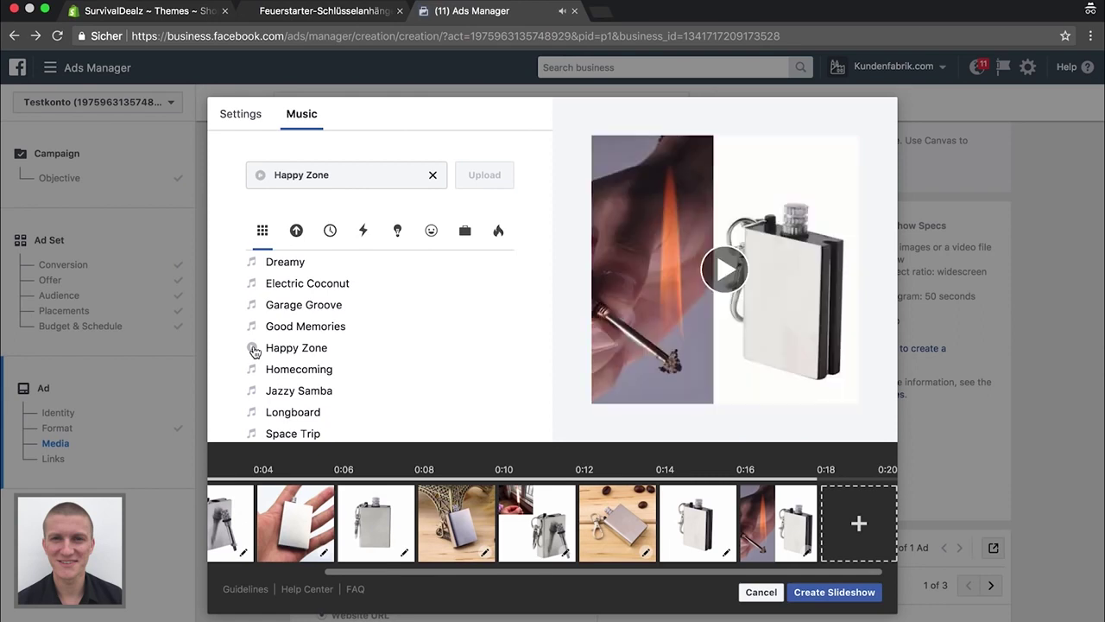
pyautogui.scroll(-2, 268, 391)
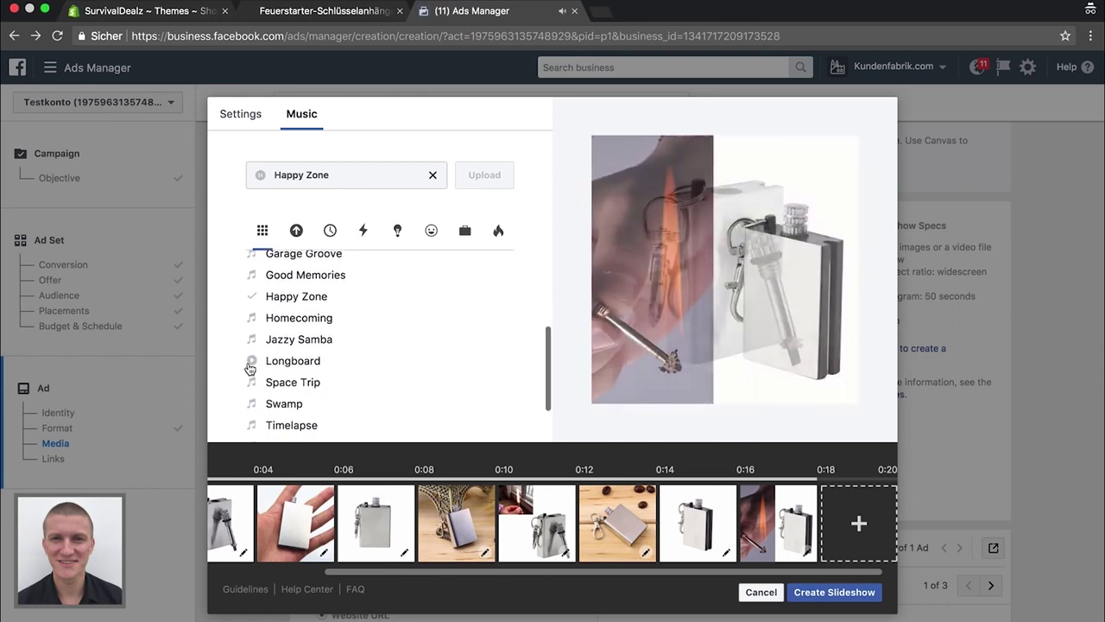
pyautogui.click(252, 362)
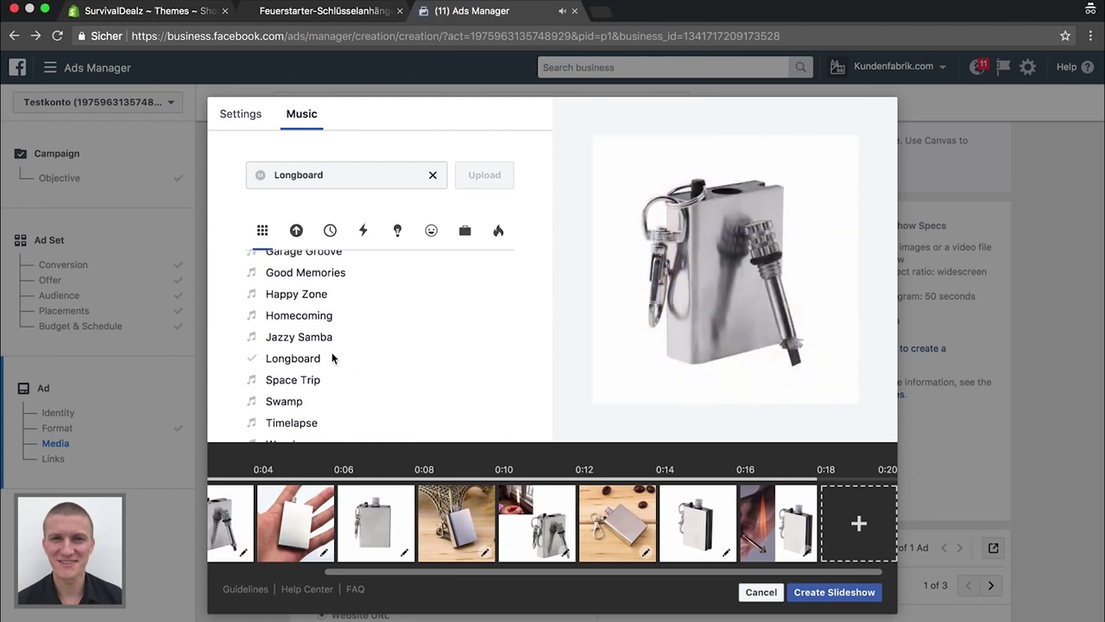
pyautogui.scroll(-1, 402, 358)
pyautogui.scroll(5, 371, 357)
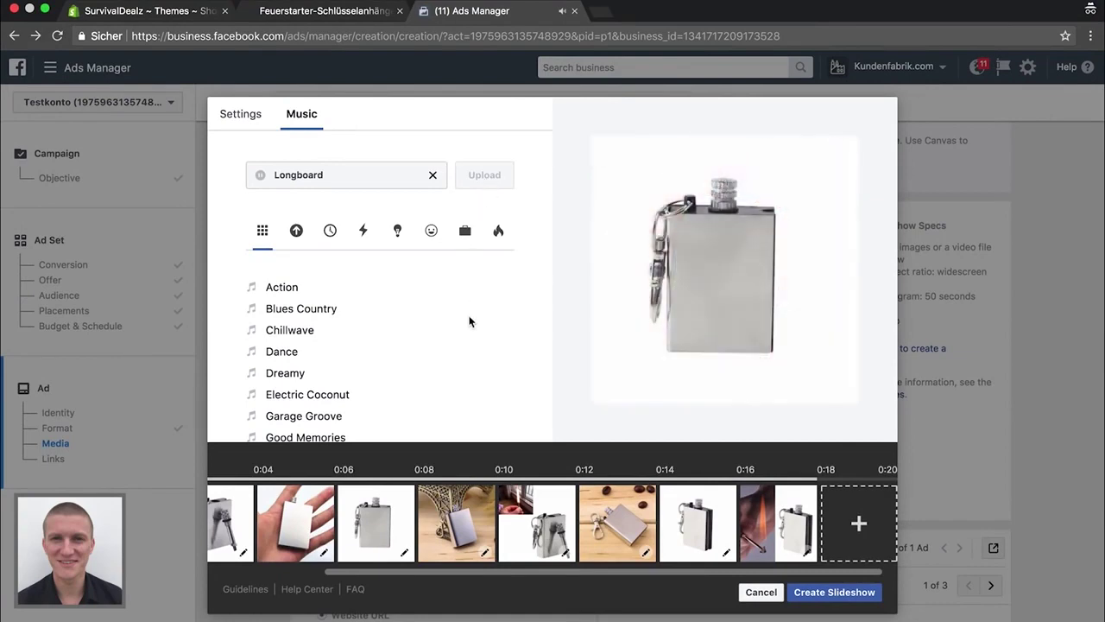
pyautogui.scroll(-3, 401, 353)
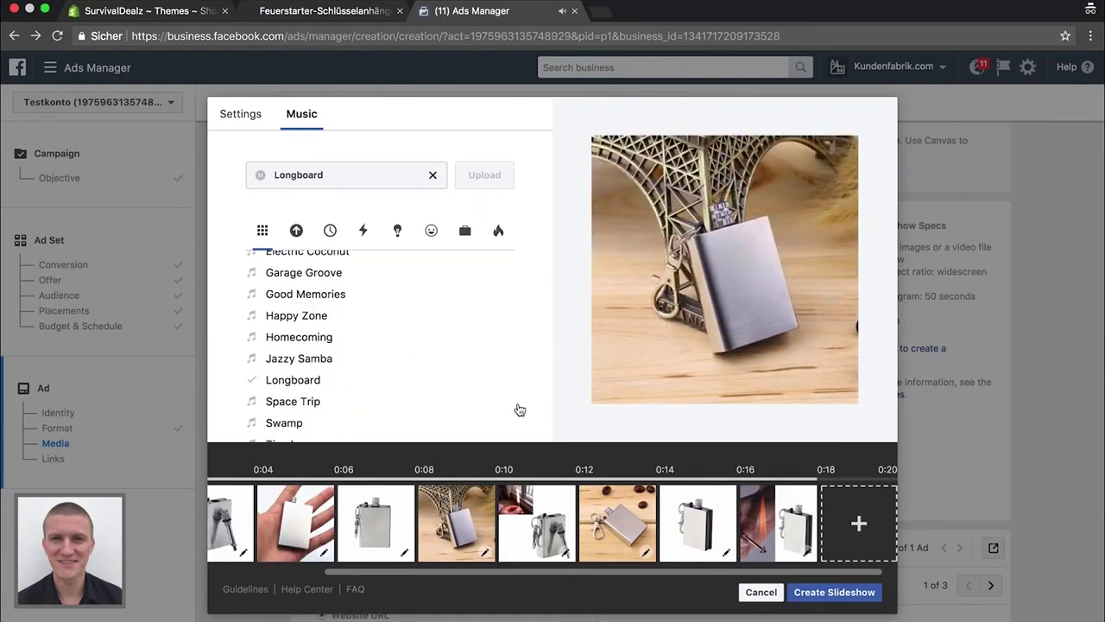
pyautogui.click(827, 592)
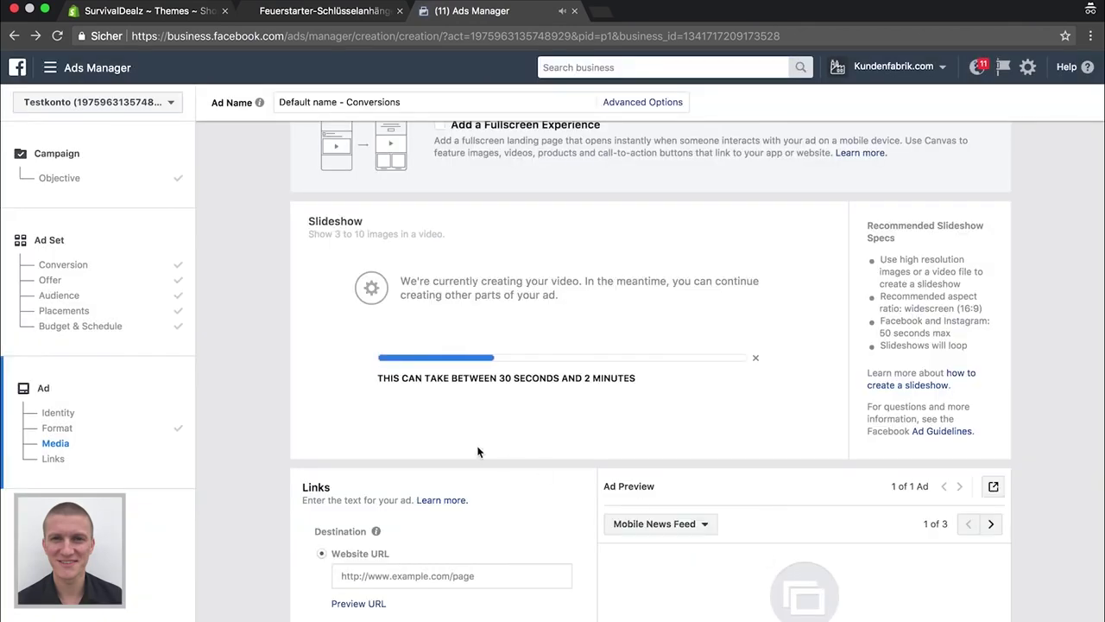
# Set the ad's Website URL to the Feuerstarter product page address from Shopify
pyautogui.scroll(-4, 272, 413)
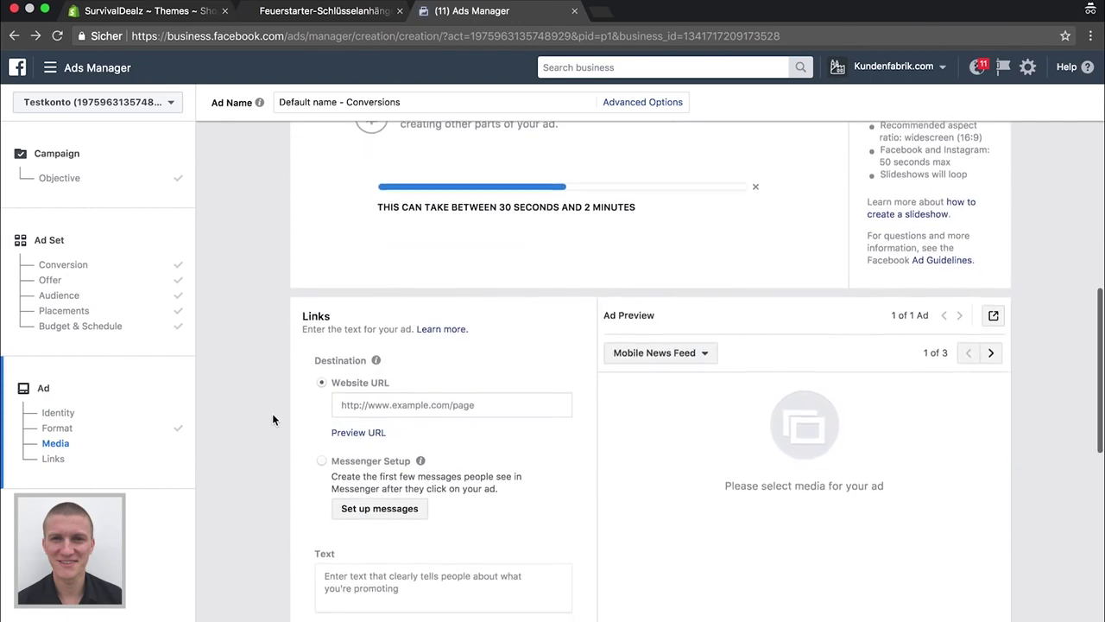
pyautogui.click(312, 11)
pyautogui.click(355, 36)
pyautogui.press('super+c')
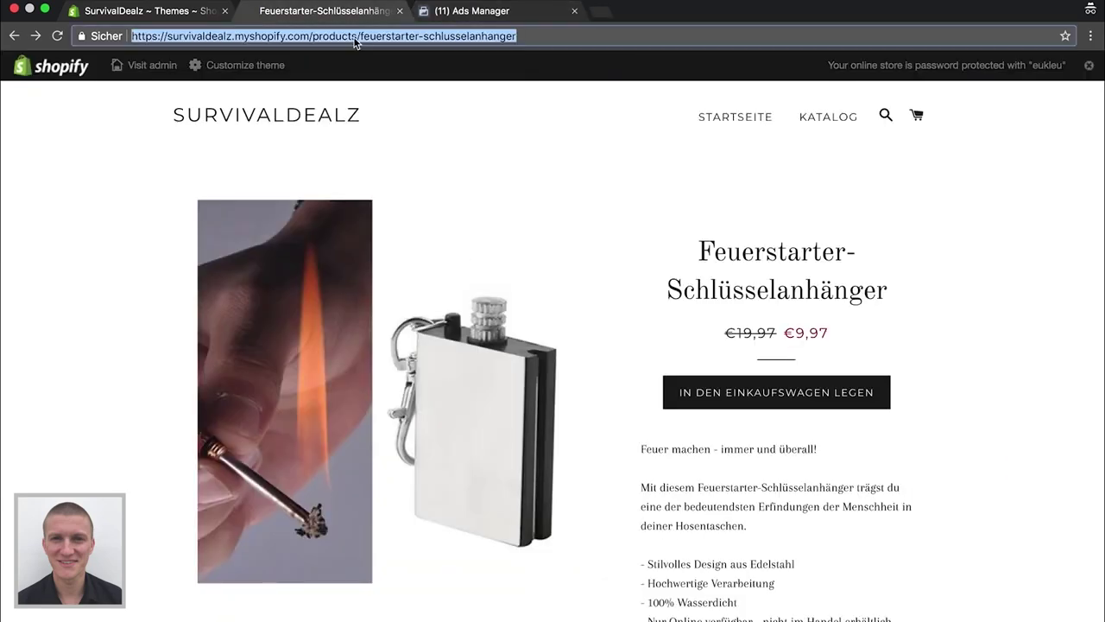
pyautogui.click(473, 11)
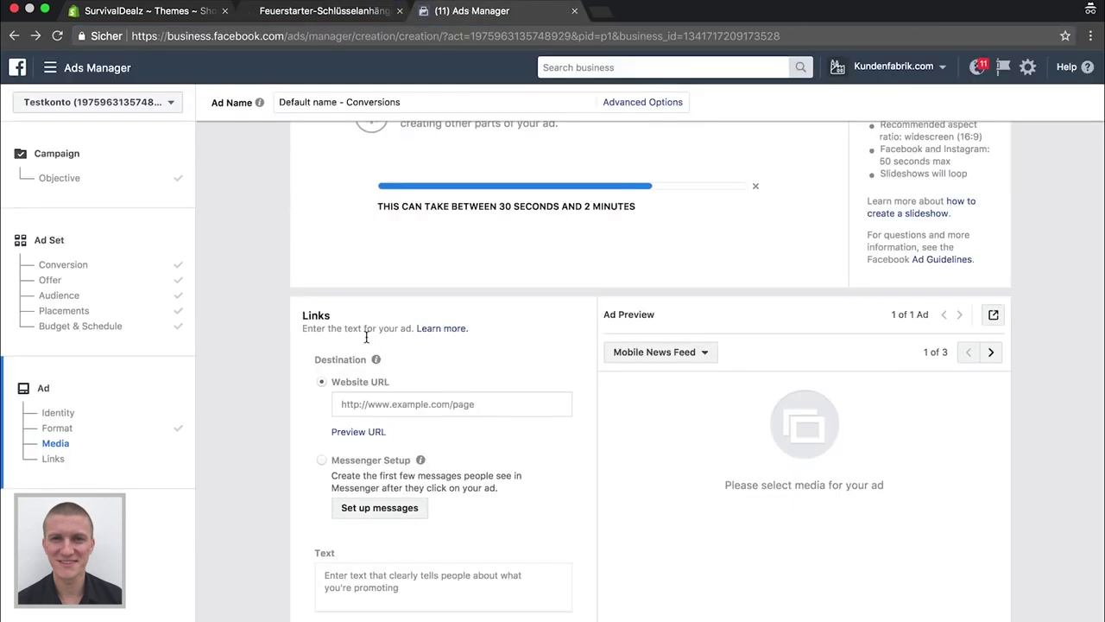
pyautogui.click(384, 404)
pyautogui.press('super+v')
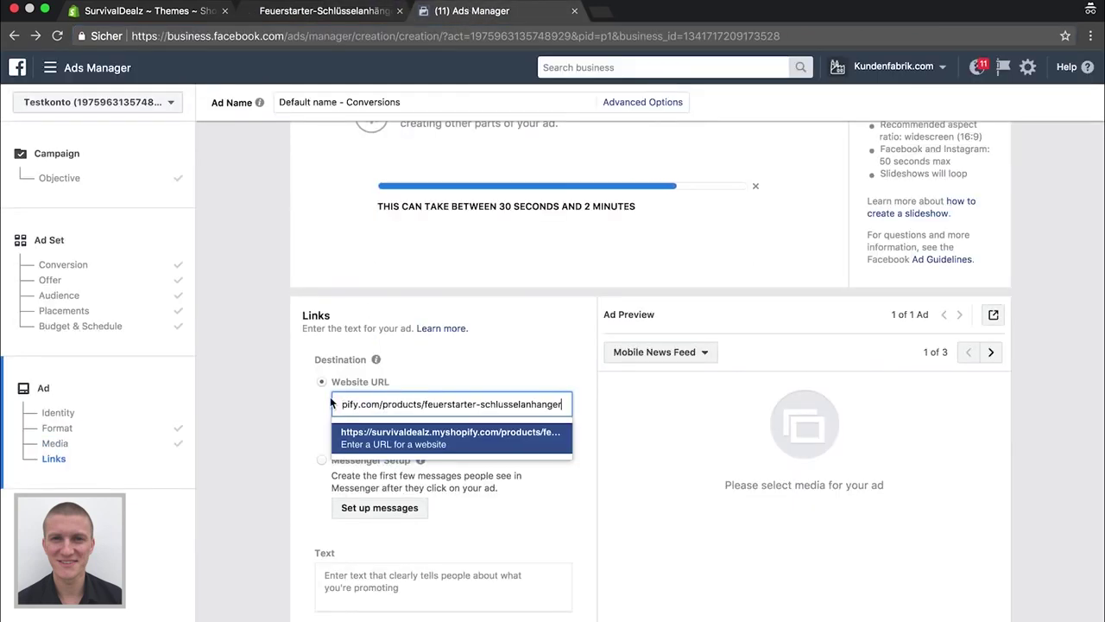
pyautogui.click(271, 399)
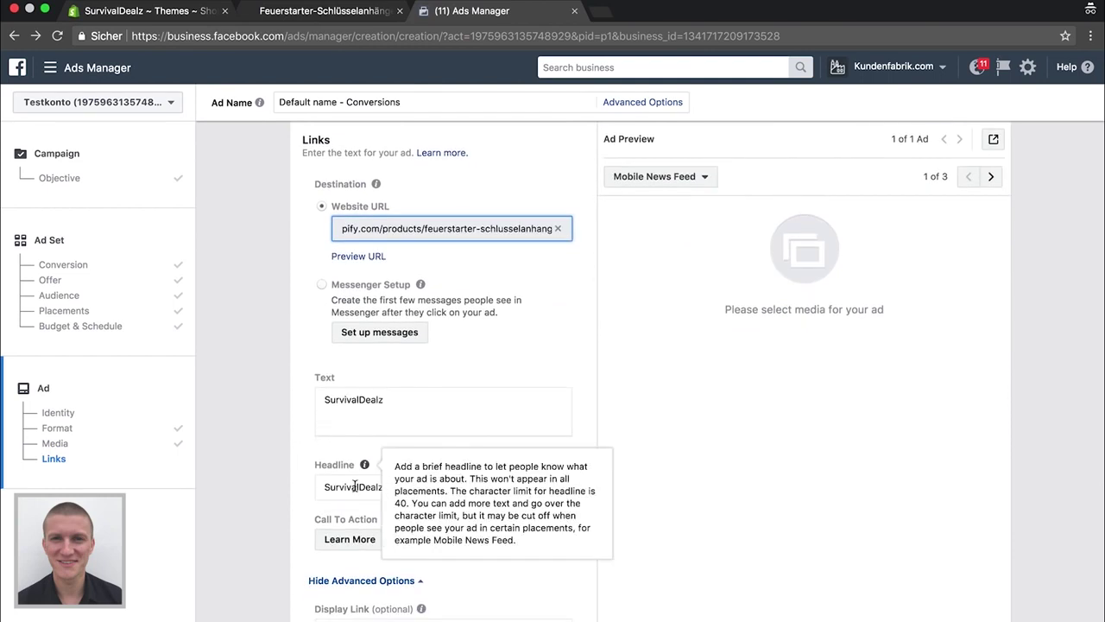
# Replace the headline SurvivalDealz with 'Feuerstarter-Schlüsselanhänger'
pyautogui.click(347, 486)
pyautogui.doubleClick(375, 489)
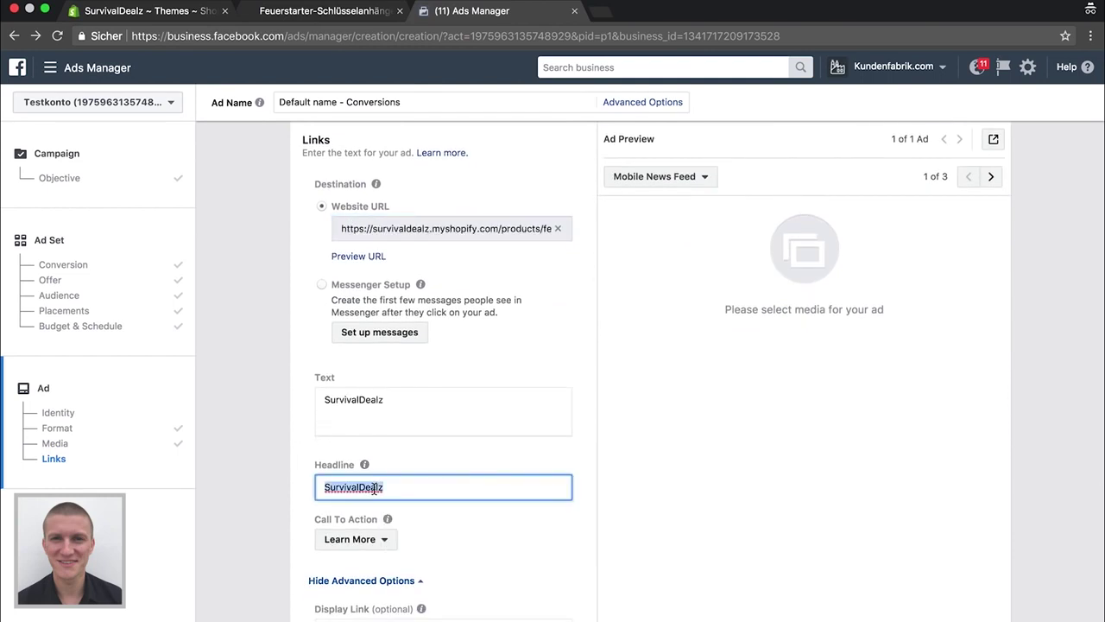
pyautogui.write('F')
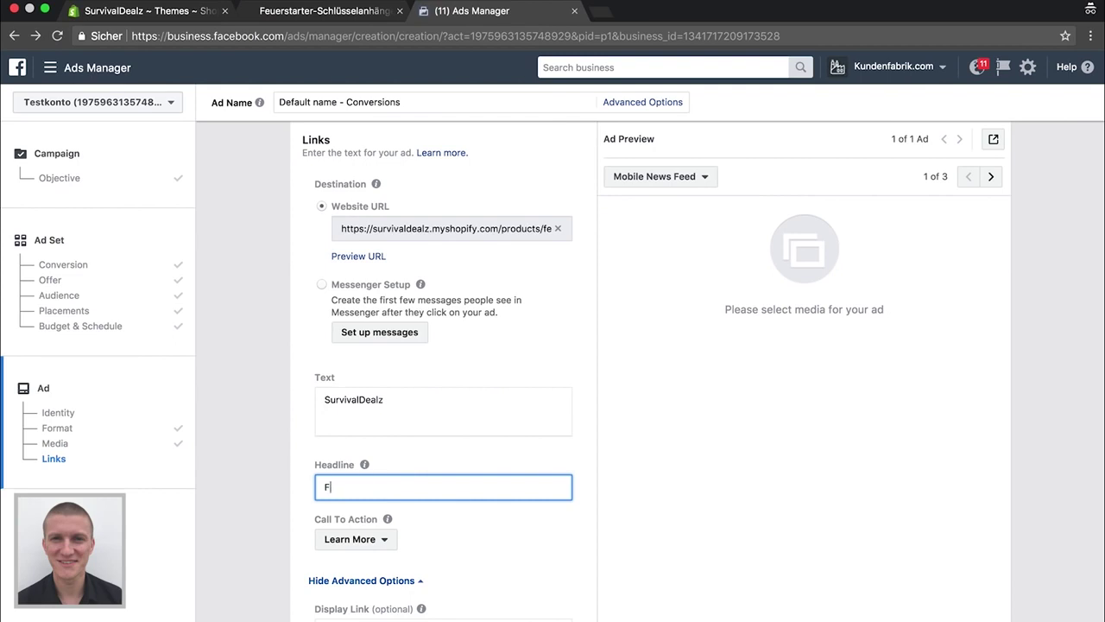
pyautogui.write('euerstarter-Schlüsselanh#')
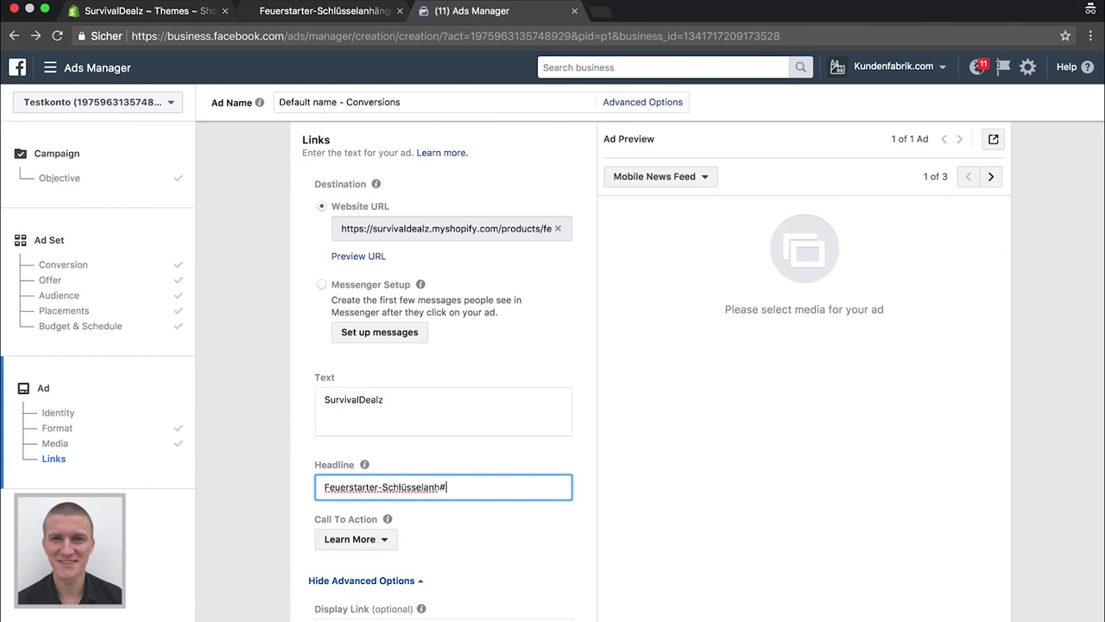
pyautogui.press('BackSpace')
pyautogui.write('änge')
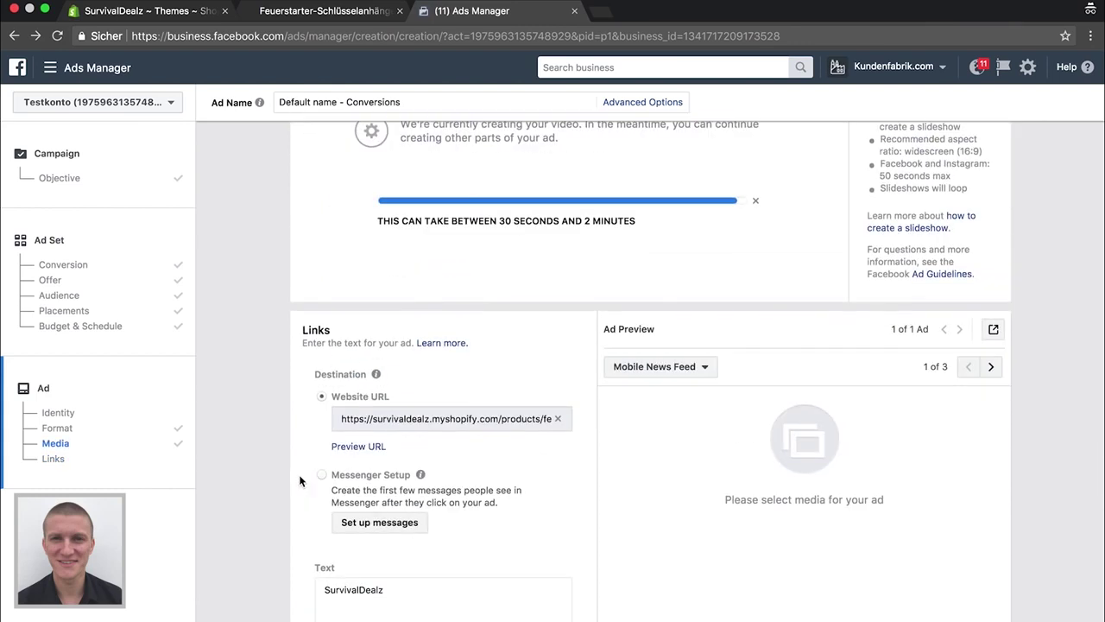
# Delete the old SurvivalDealz primary text
pyautogui.scroll(-2, 321, 476)
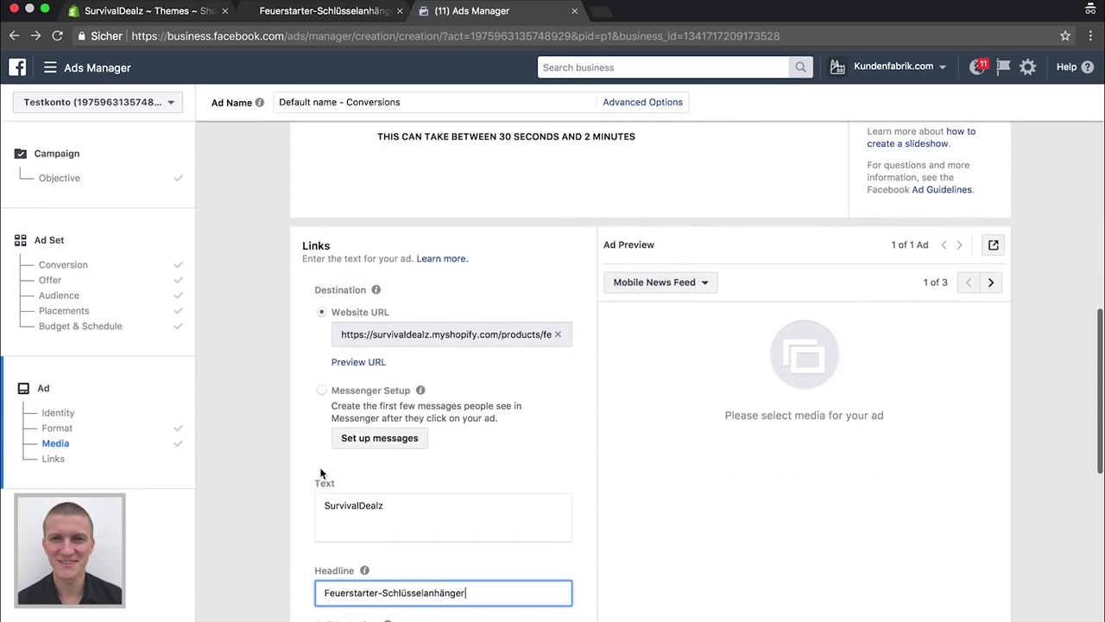
pyautogui.click(391, 505)
pyautogui.press('super+a')
pyautogui.press('BackSpace')
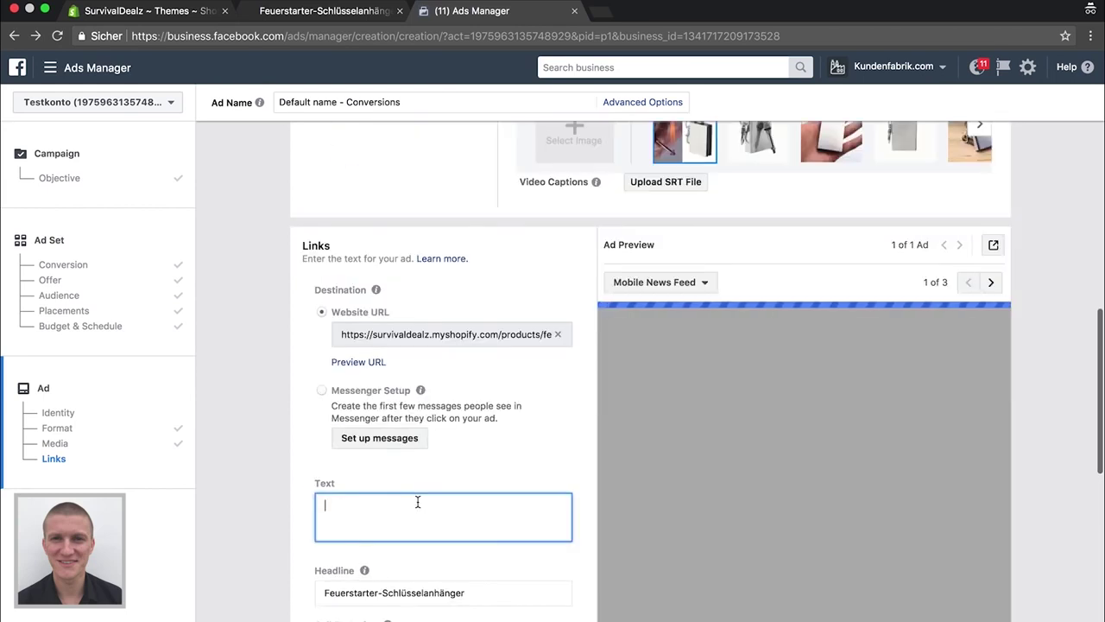
pyautogui.scroll(-2, 338, 467)
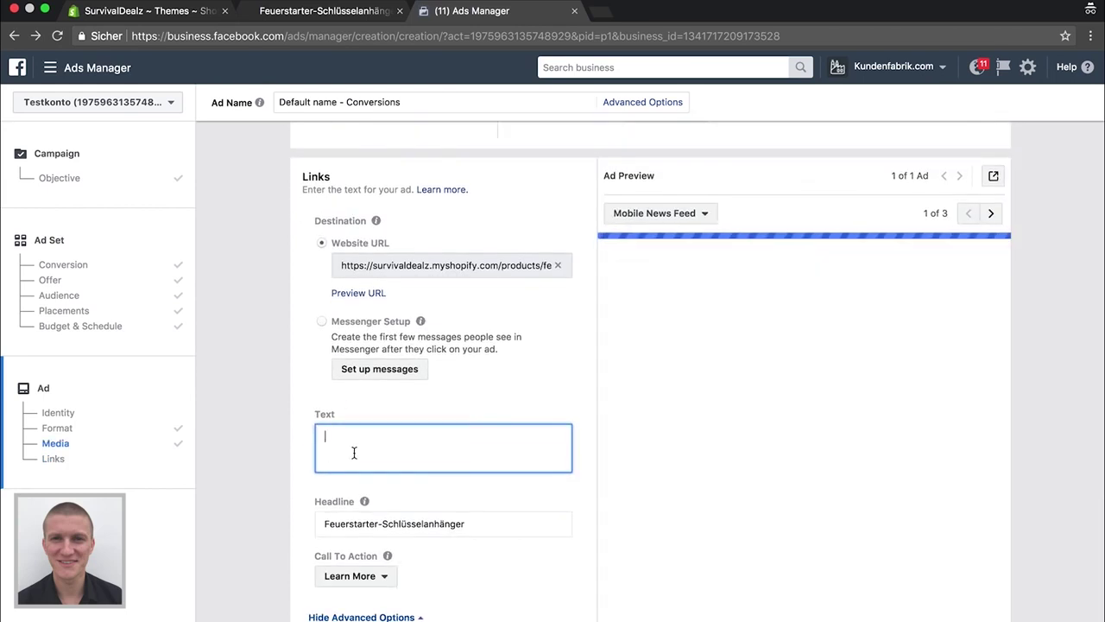
# Start the ad text with two fire emoji from Tiere & Natur, then 'Die Nr. 1 für jeden Überlebenskünste'
pyautogui.press('ctrl+super+space')
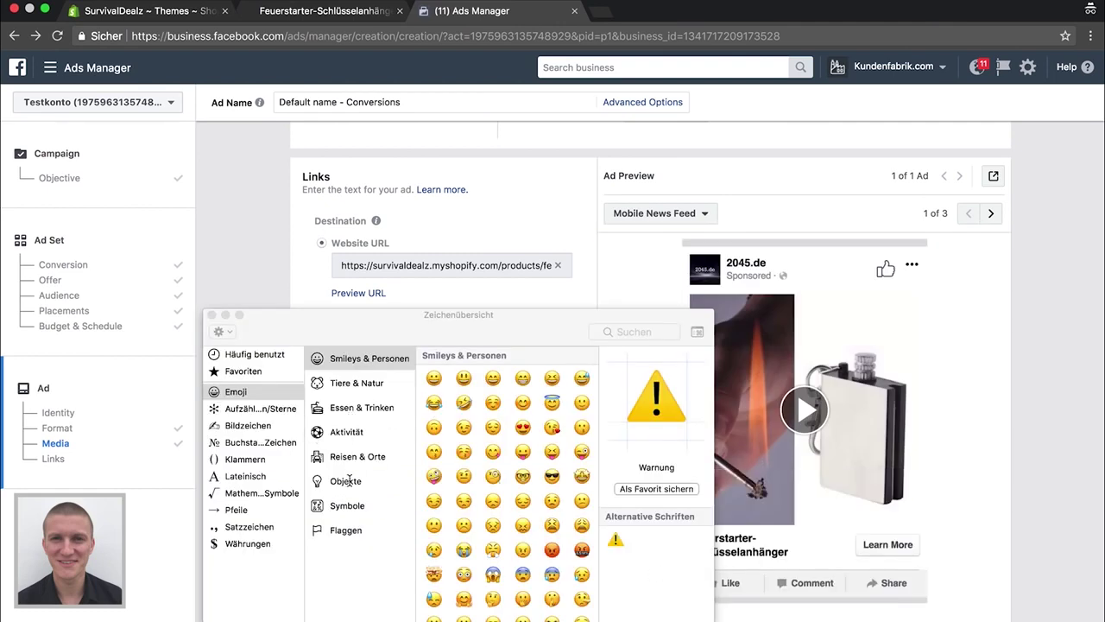
pyautogui.click(350, 407)
pyautogui.click(350, 383)
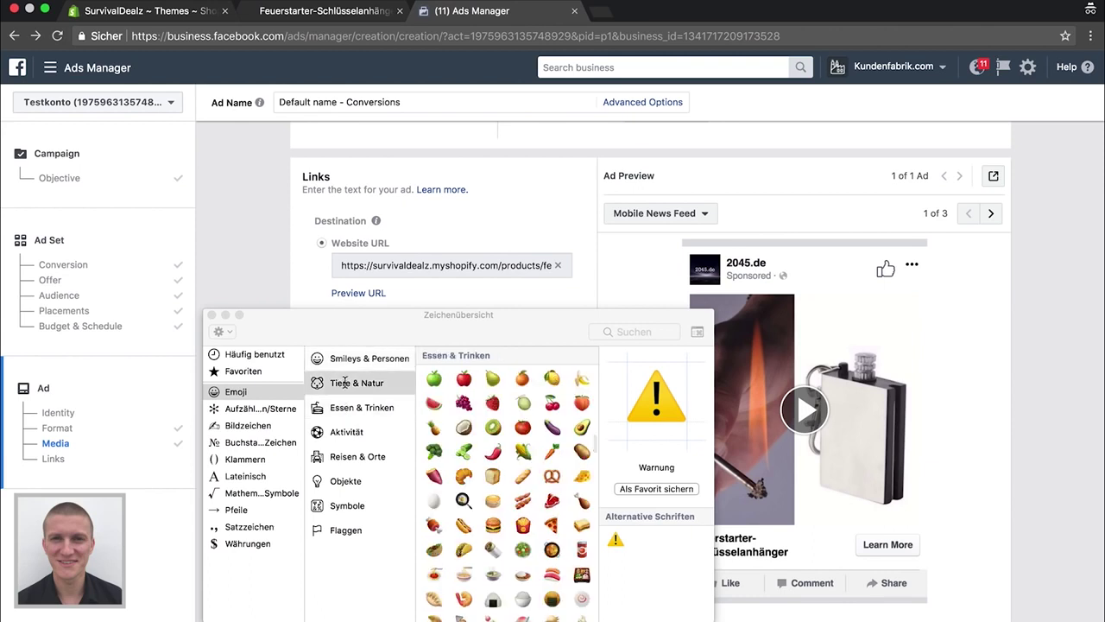
pyautogui.scroll(-15, 484, 475)
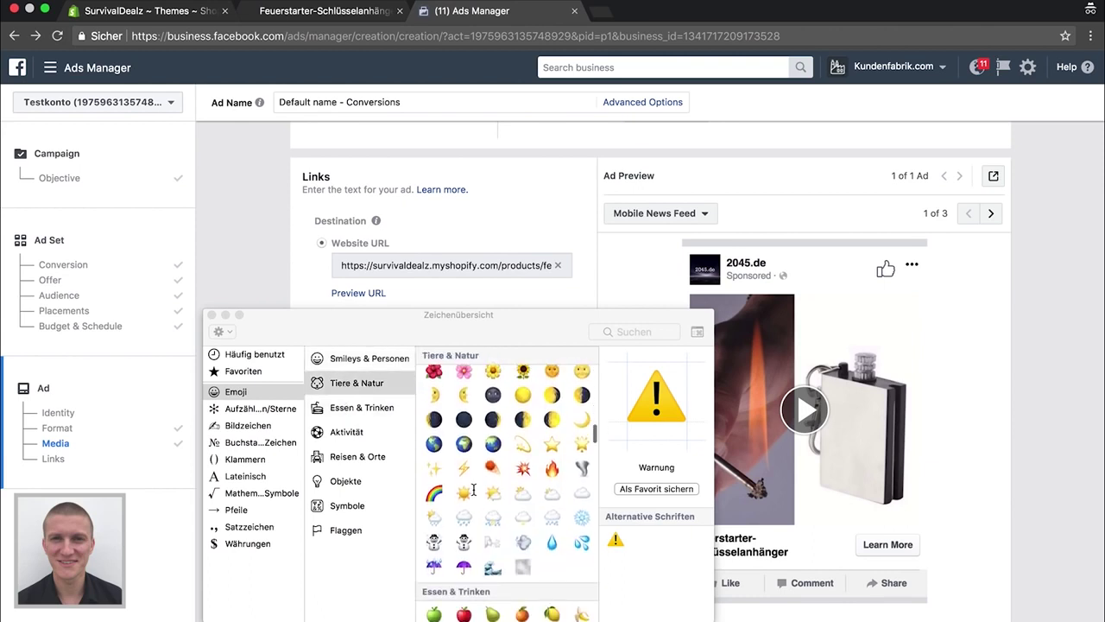
pyautogui.doubleClick(552, 461)
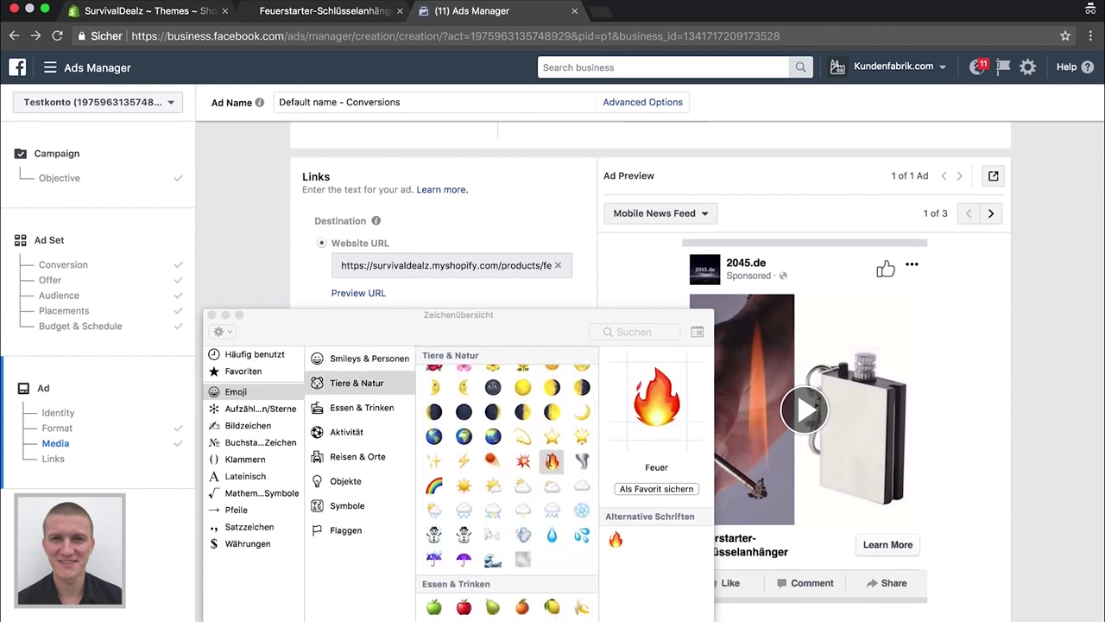
pyautogui.moveTo(393, 316); pyautogui.dragTo(644, 265)
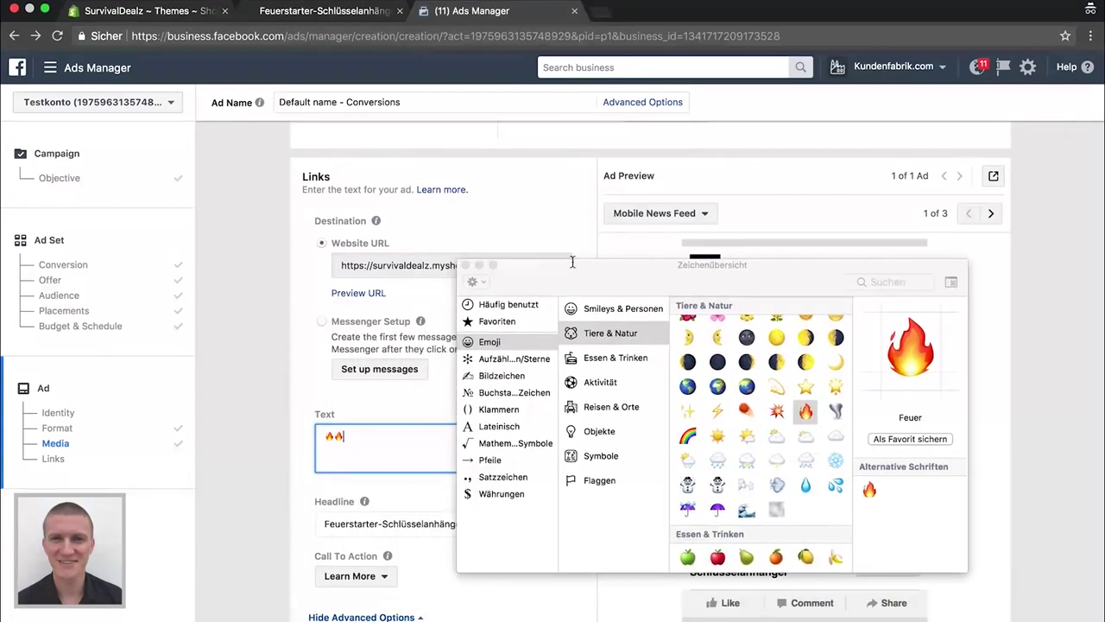
pyautogui.click(466, 266)
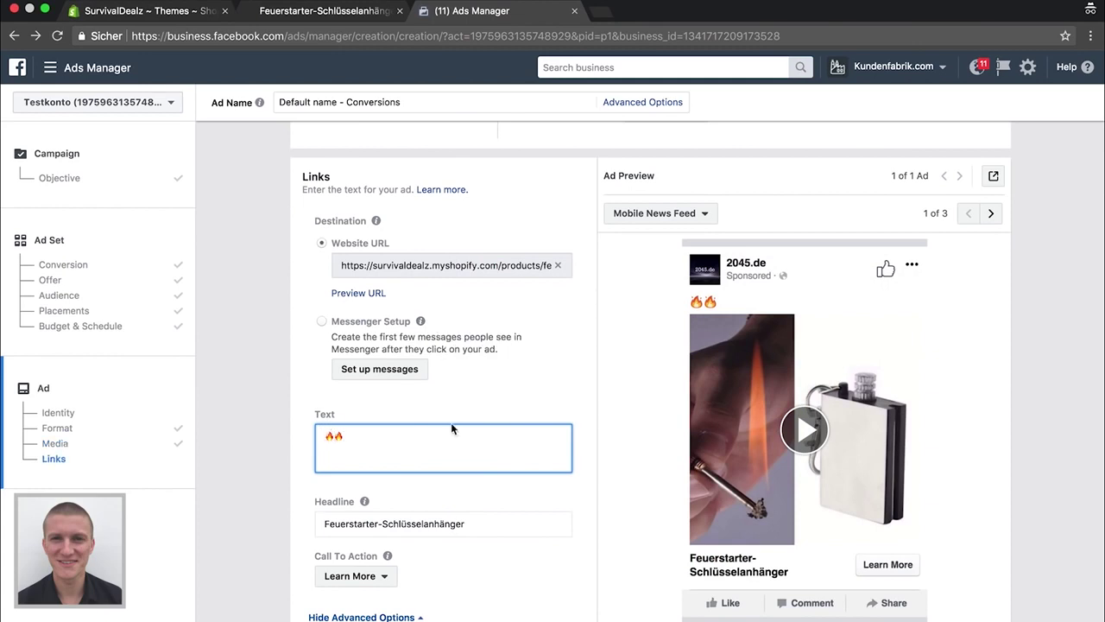
pyautogui.write('Die Nr. 1 für jeden Überlebenskünstel')
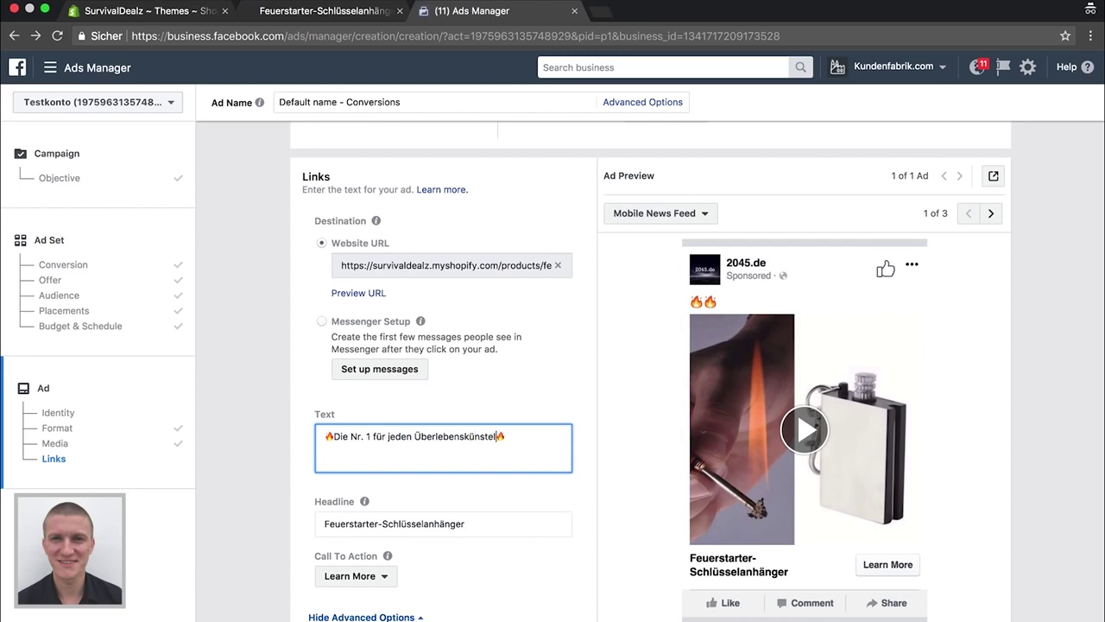
# Correct to 'Überlebenskünstler' and add a line saying the Feuerstarter-Schlüsselanhänger rescues you from any situation
pyautogui.press('BackSpace')
pyautogui.write('ler')
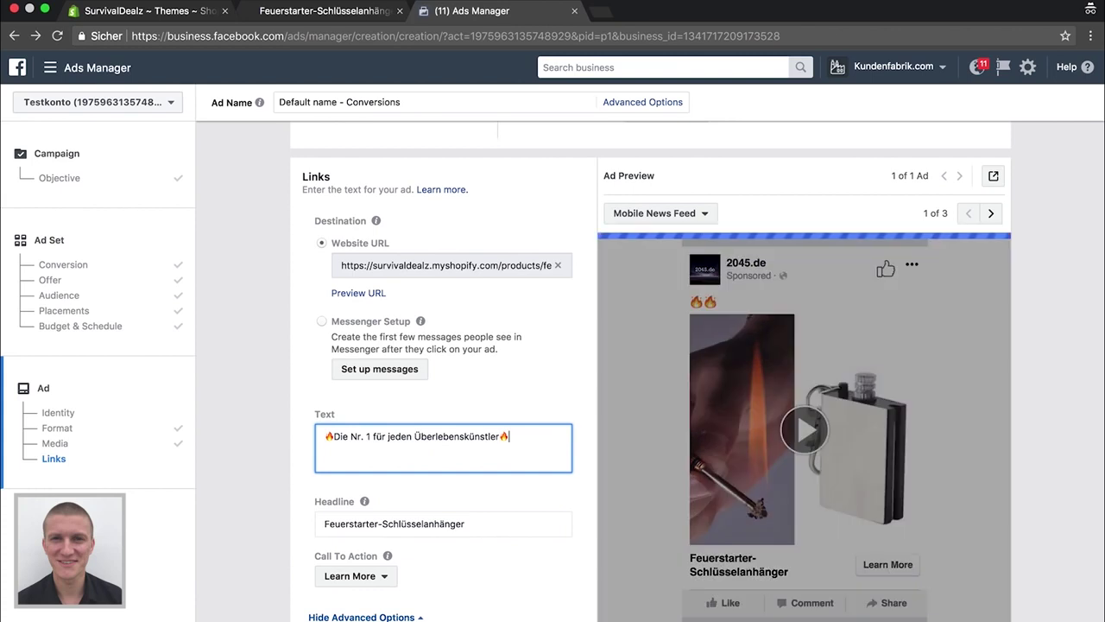
pyautogui.press('Return')
pyautogui.write('Der ')
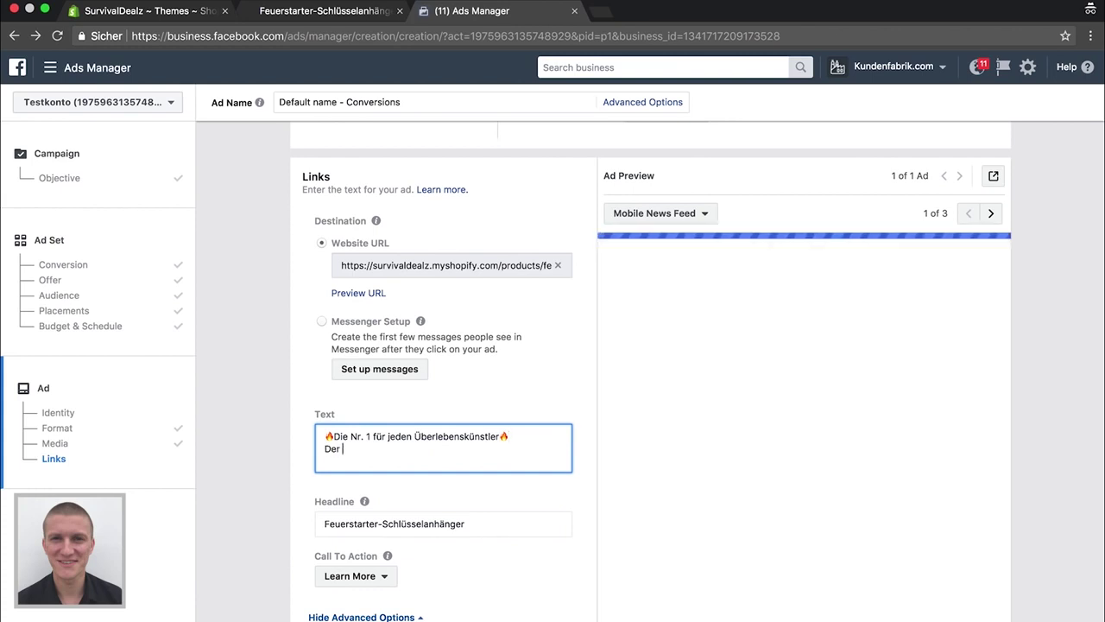
pyautogui.write('Feuerstartert')
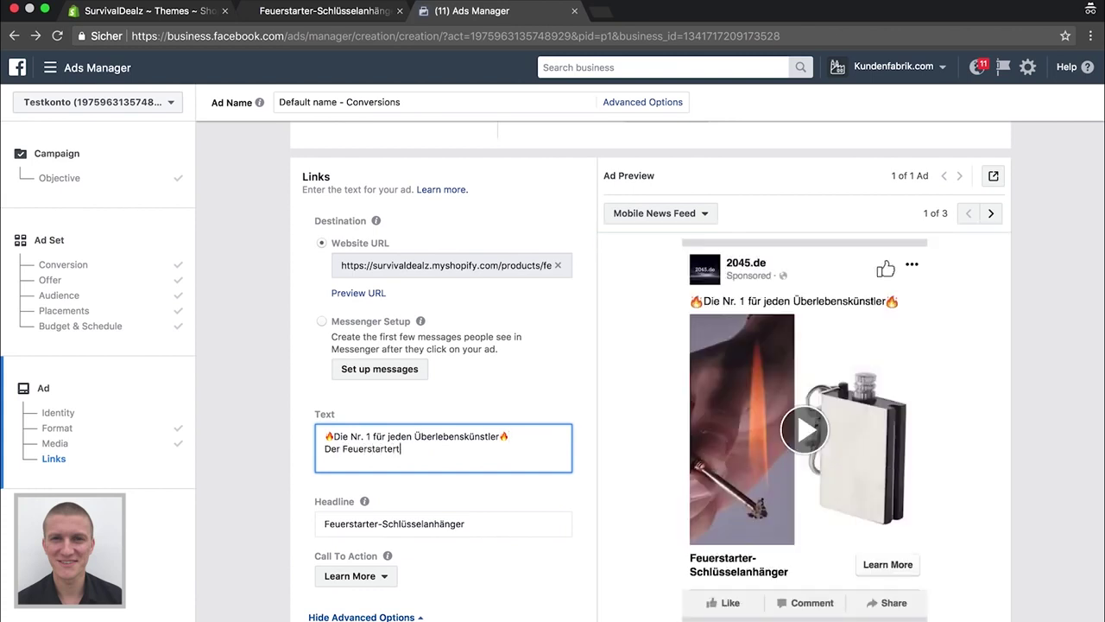
pyautogui.press('BackSpace')
pyautogui.write('-Schl')
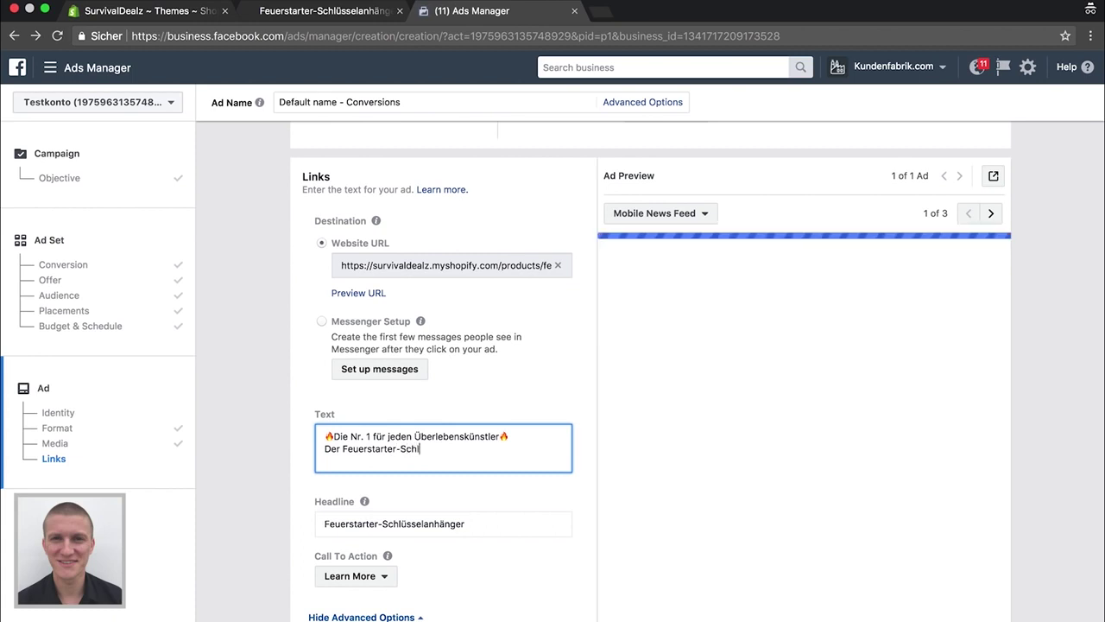
pyautogui.write('üsselanhängern rettet dic')
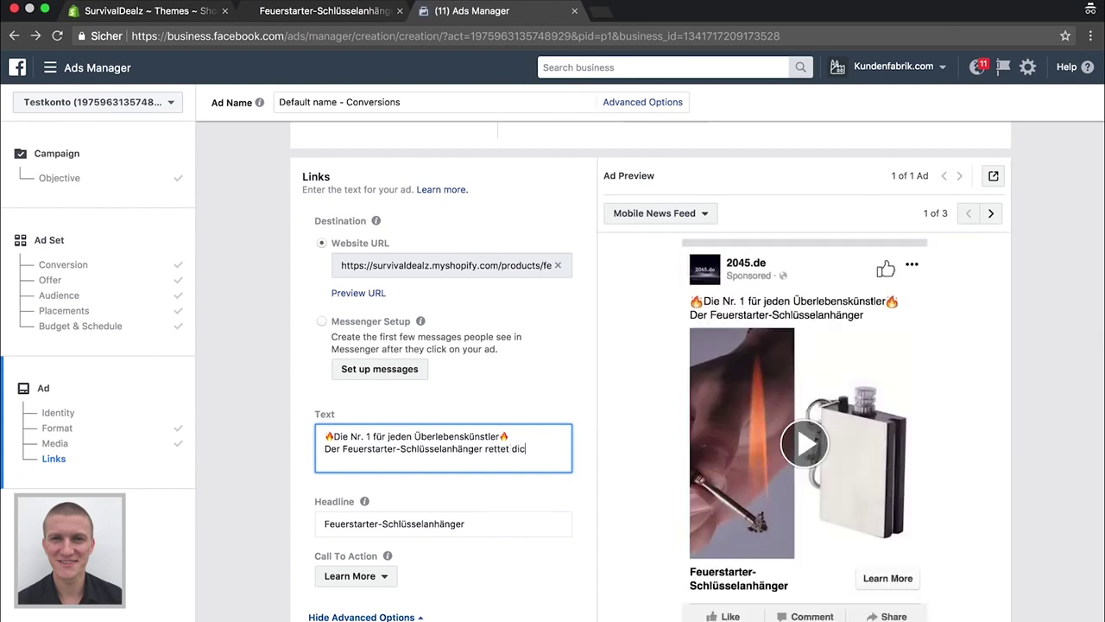
pyautogui.write('h aus jede')
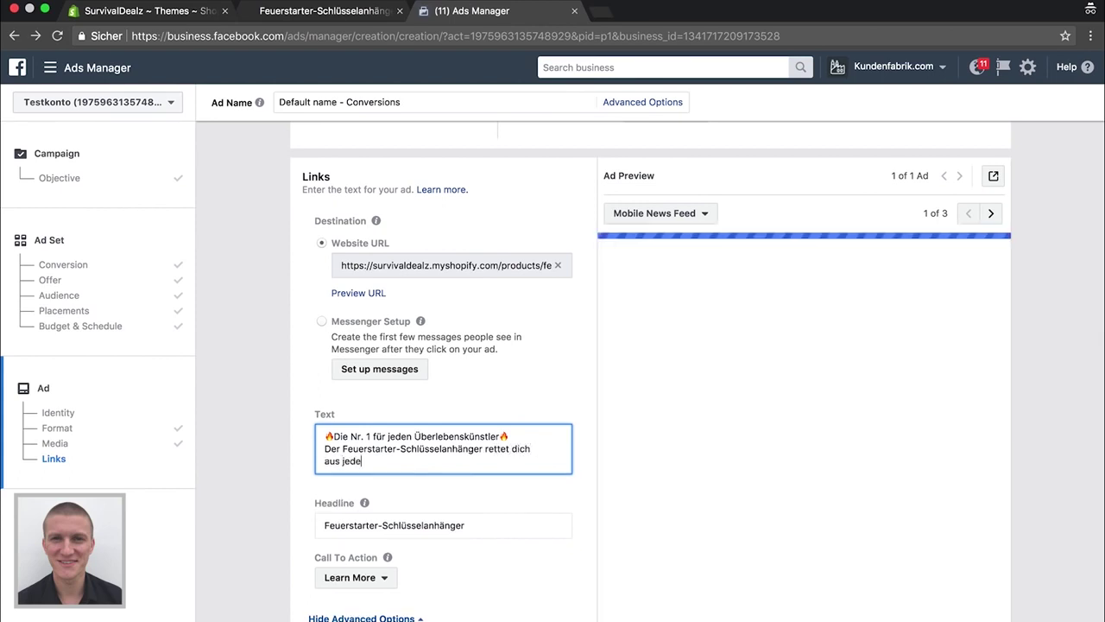
pyautogui.write('r bren')
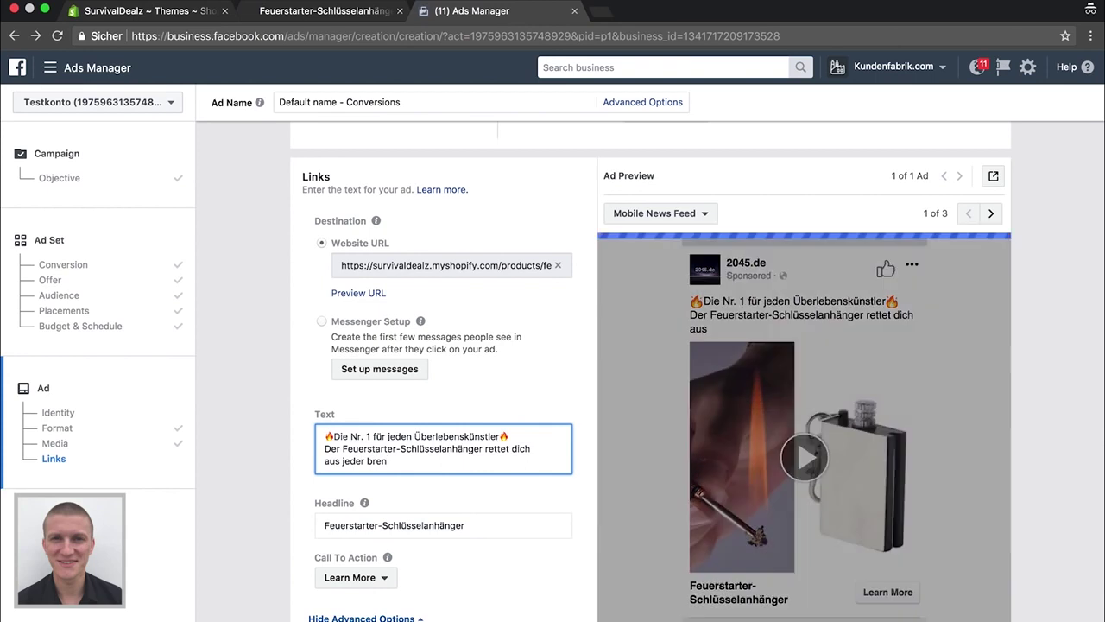
pyautogui.write('nn')
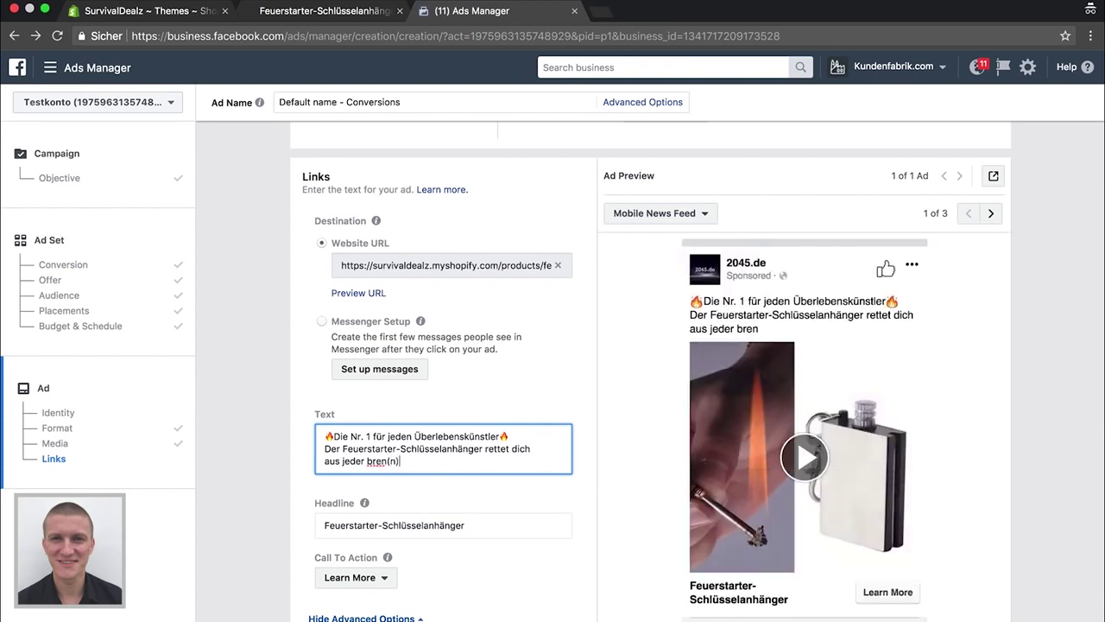
pyautogui.write(')zlic')
pyautogui.press('BackSpace')
pyautogui.write('gen ')
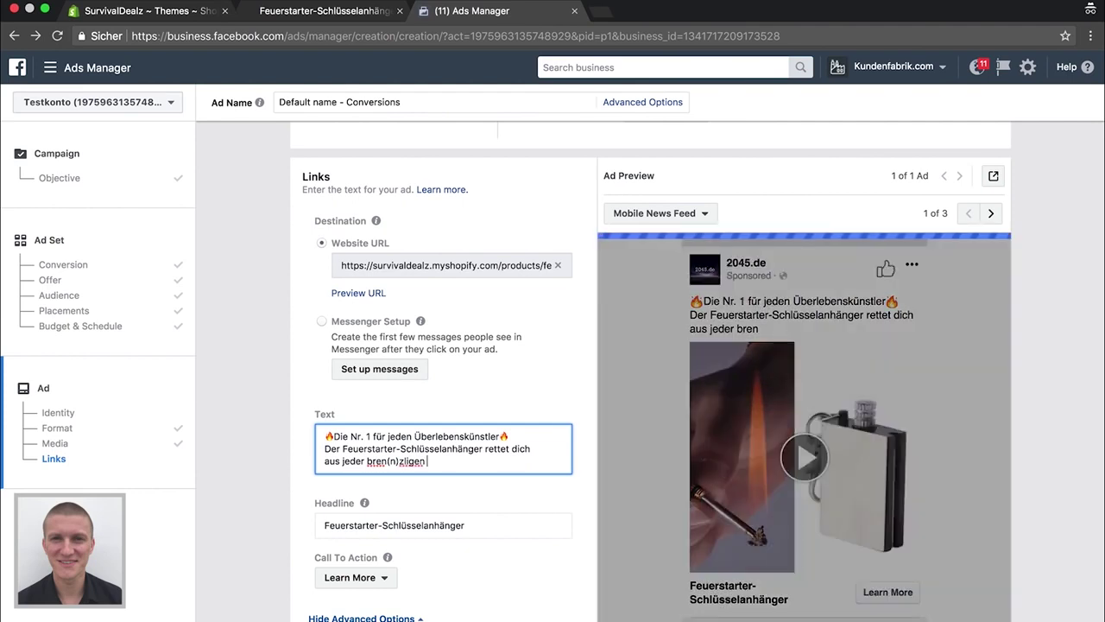
pyautogui.write('Situati')
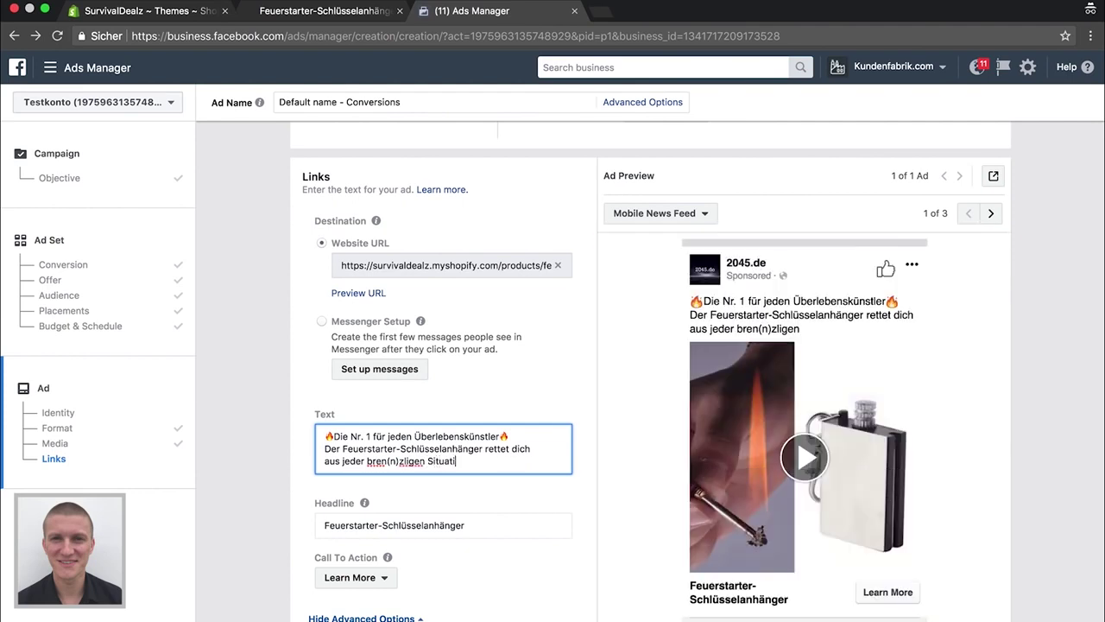
pyautogui.write('on!')
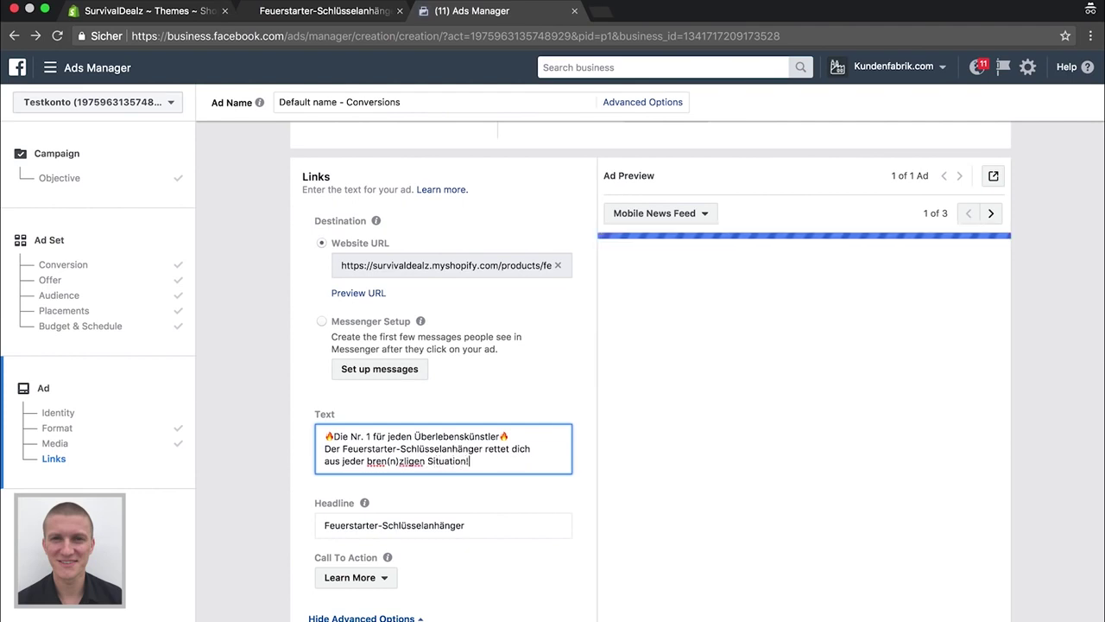
# Add the lines 'HEUTE -50% REDUZIERT + GRATIS Versand' and 'Hier geht's zum Shop'
pyautogui.press('Return')
pyautogui.write('HEUTE ')
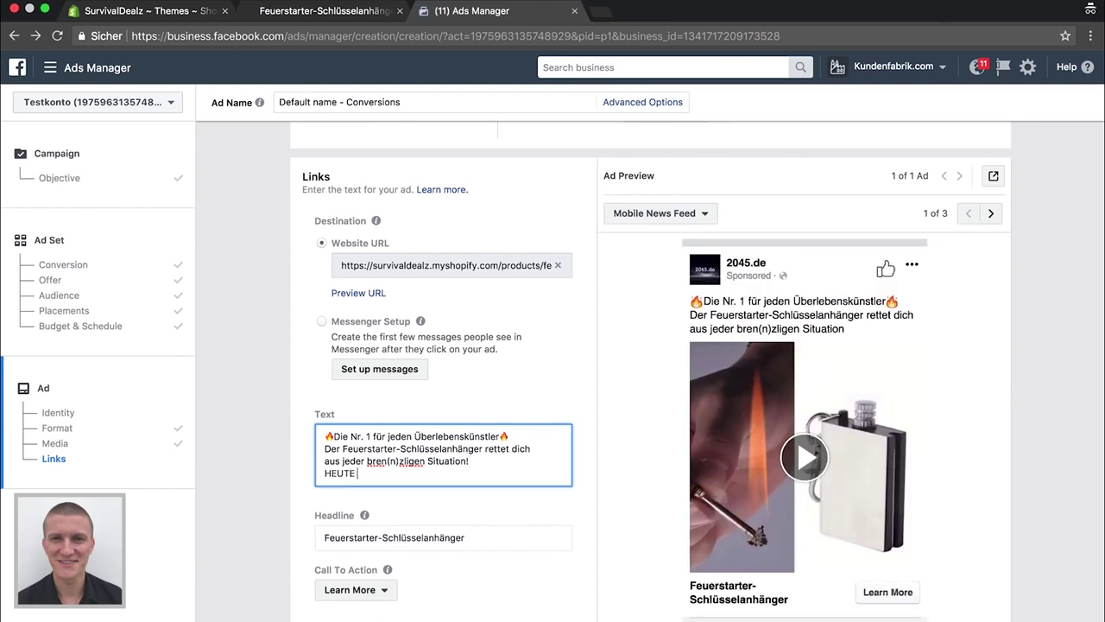
pyautogui.write('-50%')
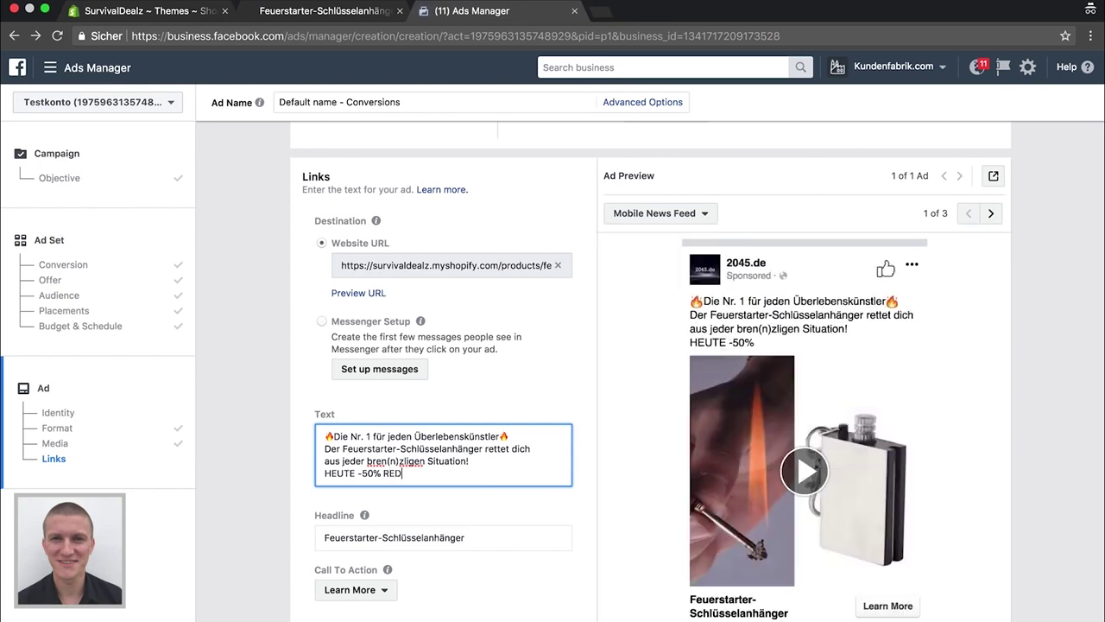
pyautogui.write('REDUZIER')
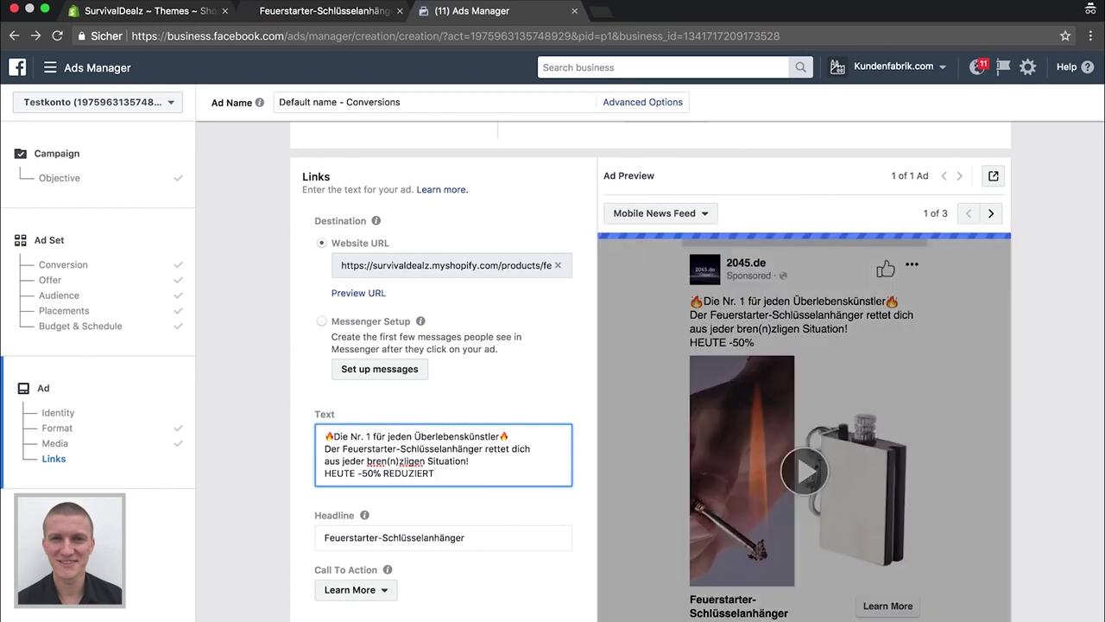
pyautogui.write('T + ')
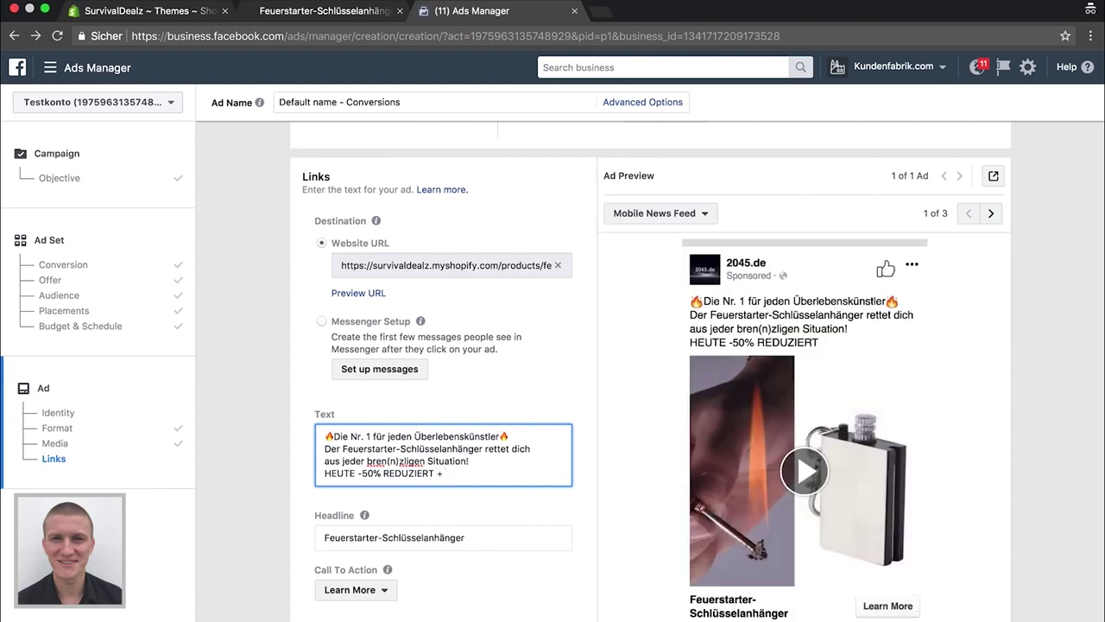
pyautogui.write('GRATIS Versand')
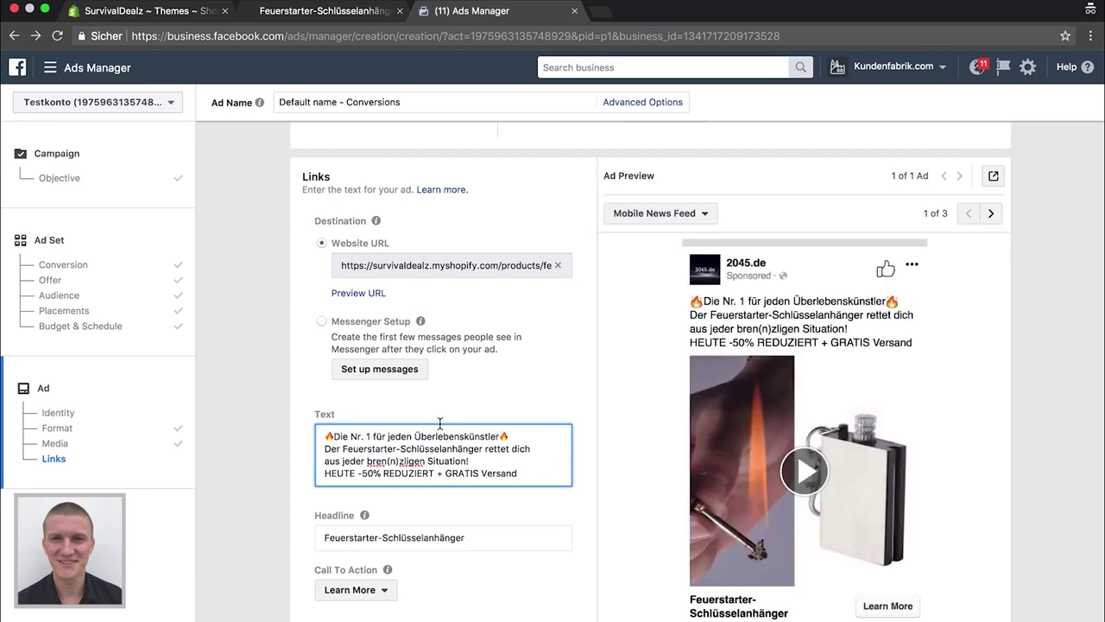
pyautogui.press('Return')
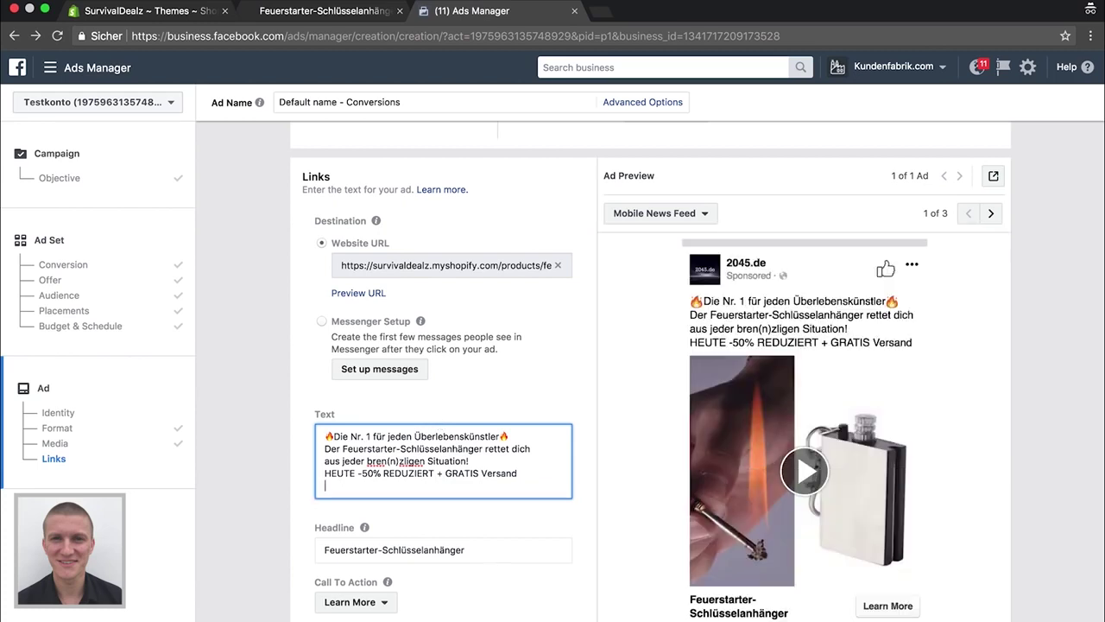
pyautogui.write('HEUTE')
pyautogui.press('BackSpace')
pyautogui.press('BackSpace')
pyautogui.press('BackSpace')
pyautogui.press('BackSpace')
pyautogui.write("ier geht's zum Shop")
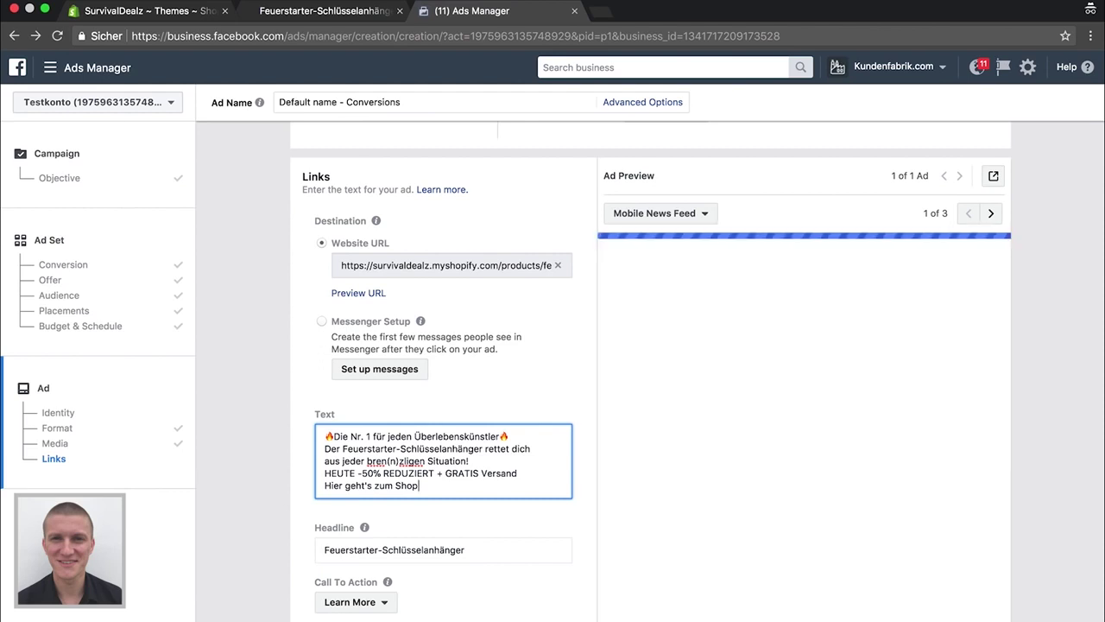
pyautogui.press('ctrl+super+space')
pyautogui.click(495, 321)
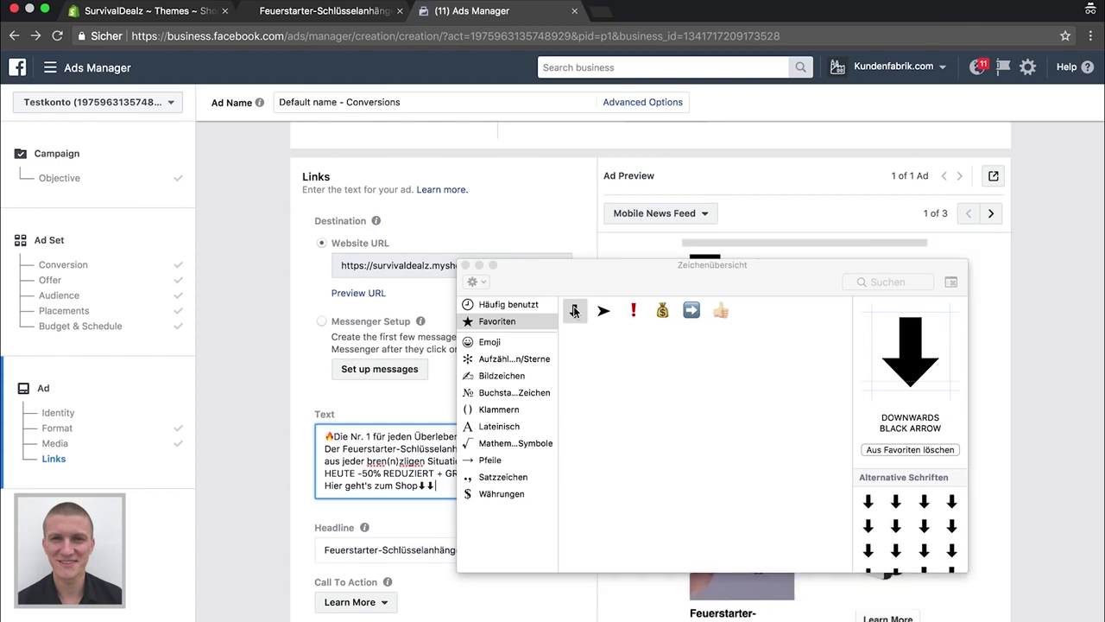
# Add a new line of three ➤ arrowheads from the symbol Favourites
pyautogui.press('Return')
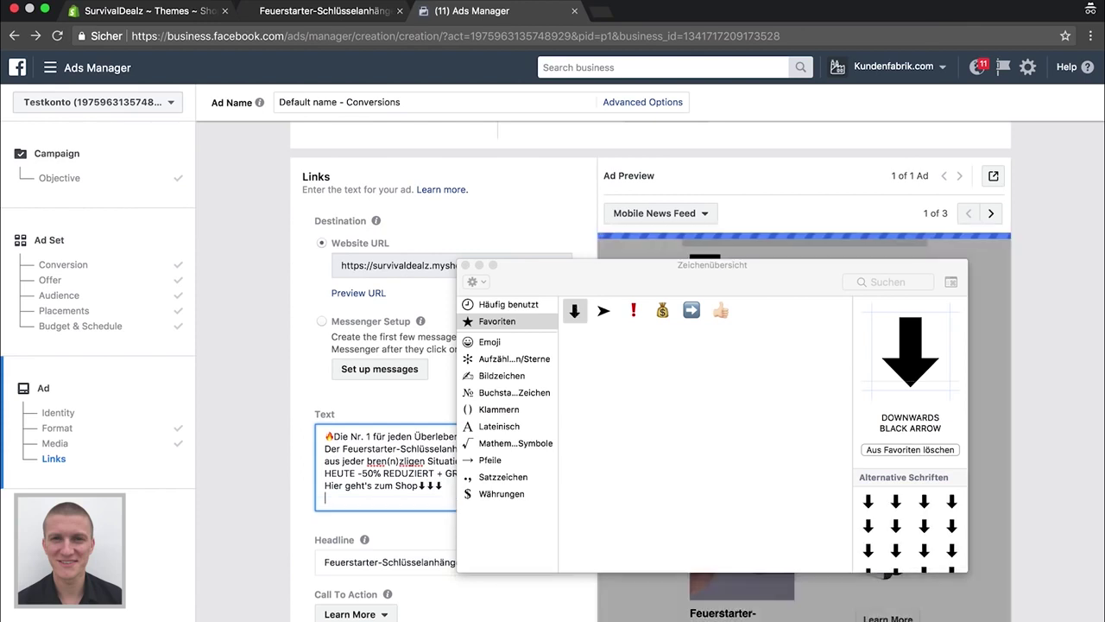
pyautogui.doubleClick(603, 312)
pyautogui.doubleClick(603, 312)
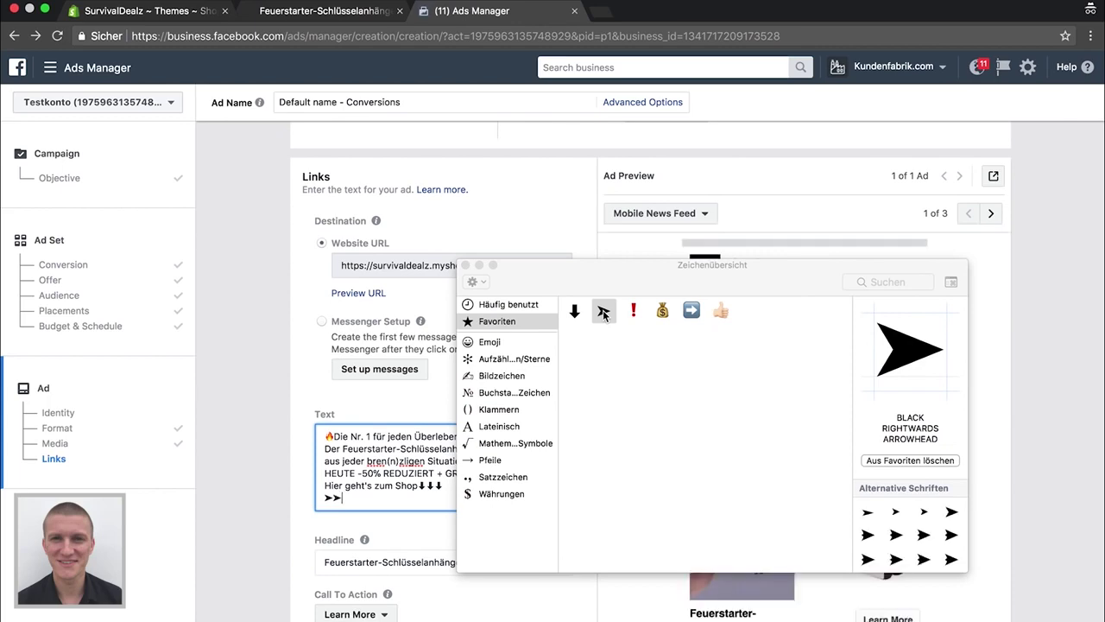
pyautogui.doubleClick(604, 311)
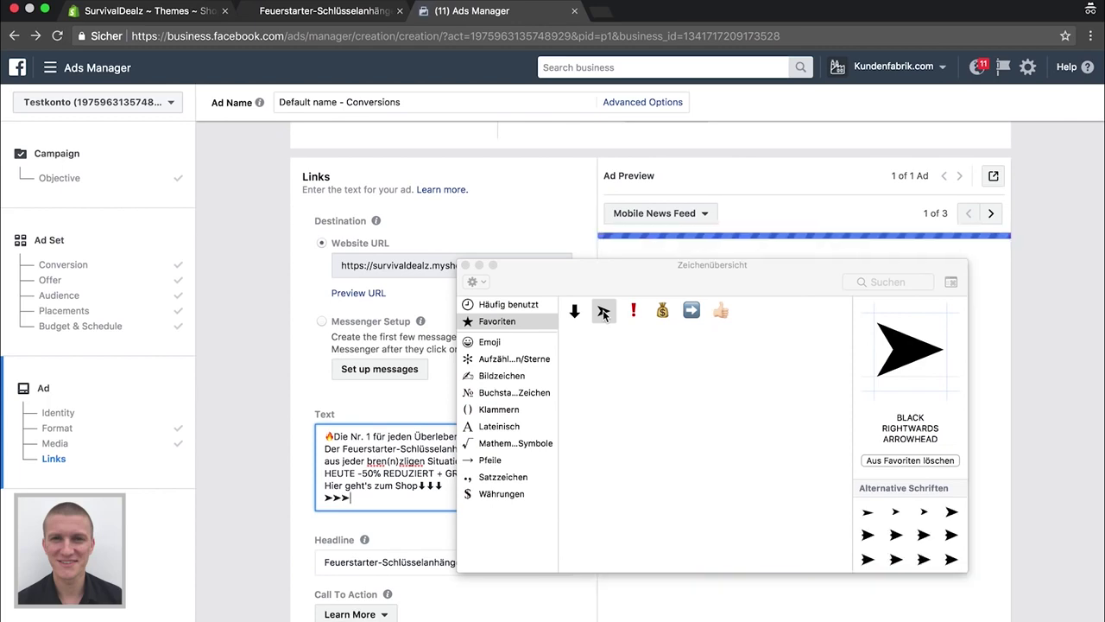
pyautogui.click(465, 265)
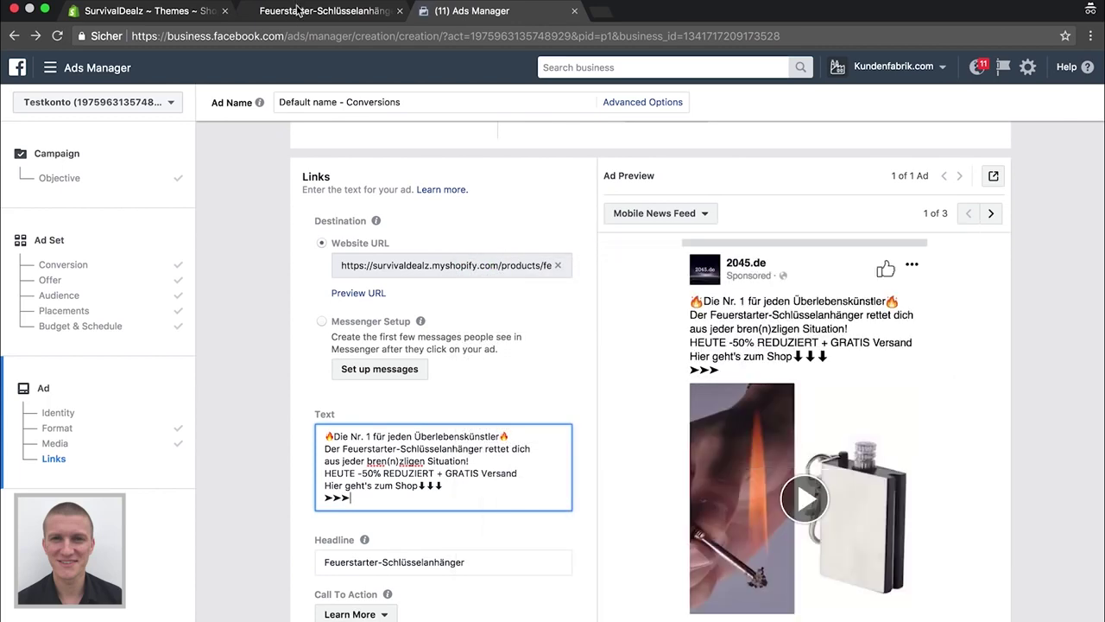
# Open bit.ly in a new incognito browser tab
pyautogui.click(304, 10)
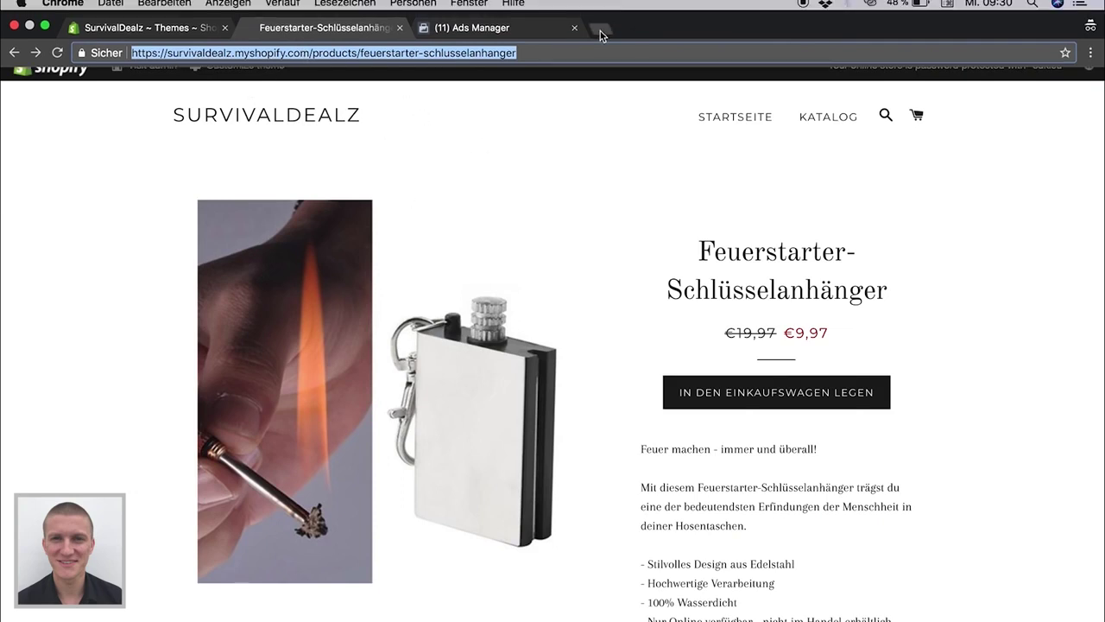
pyautogui.click(601, 28)
pyautogui.write('bit')
pyautogui.press('Down')
pyautogui.press('Return')
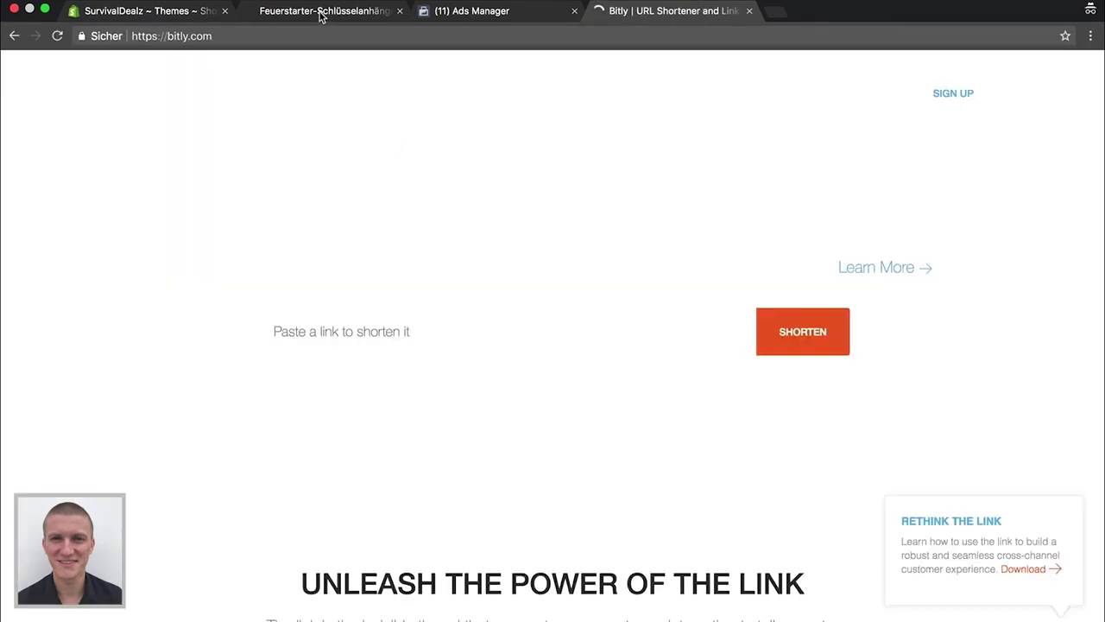
pyautogui.click(323, 12)
pyautogui.click(691, 11)
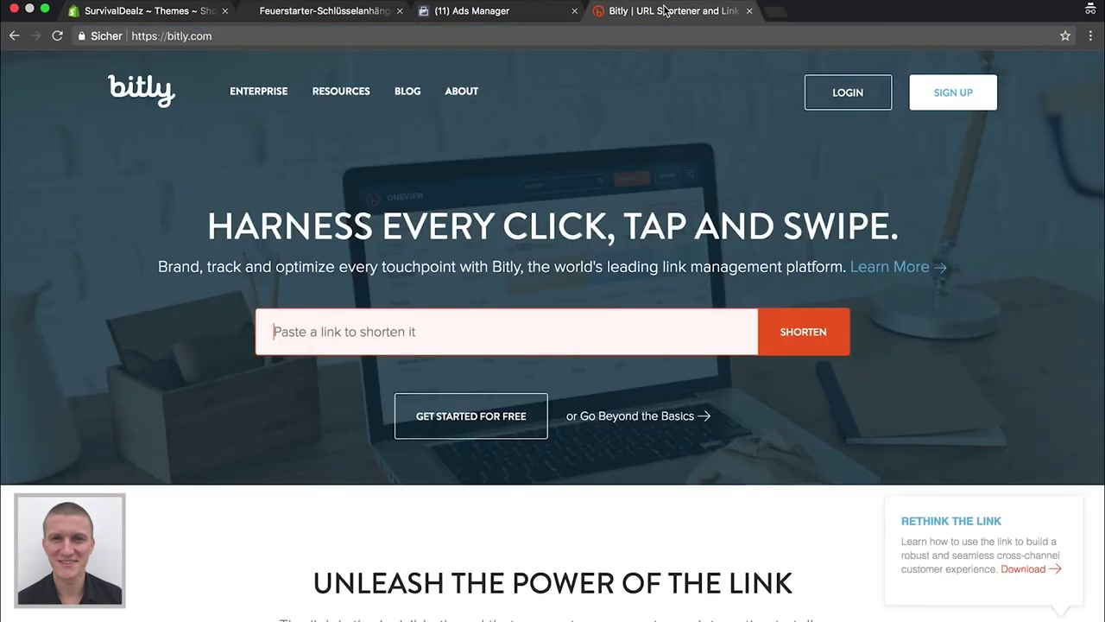
pyautogui.click(467, 330)
pyautogui.write('https://survivaldealz.myshopify.com/products/feuerstarter-schlusselanhanger')
pyautogui.press('Return')
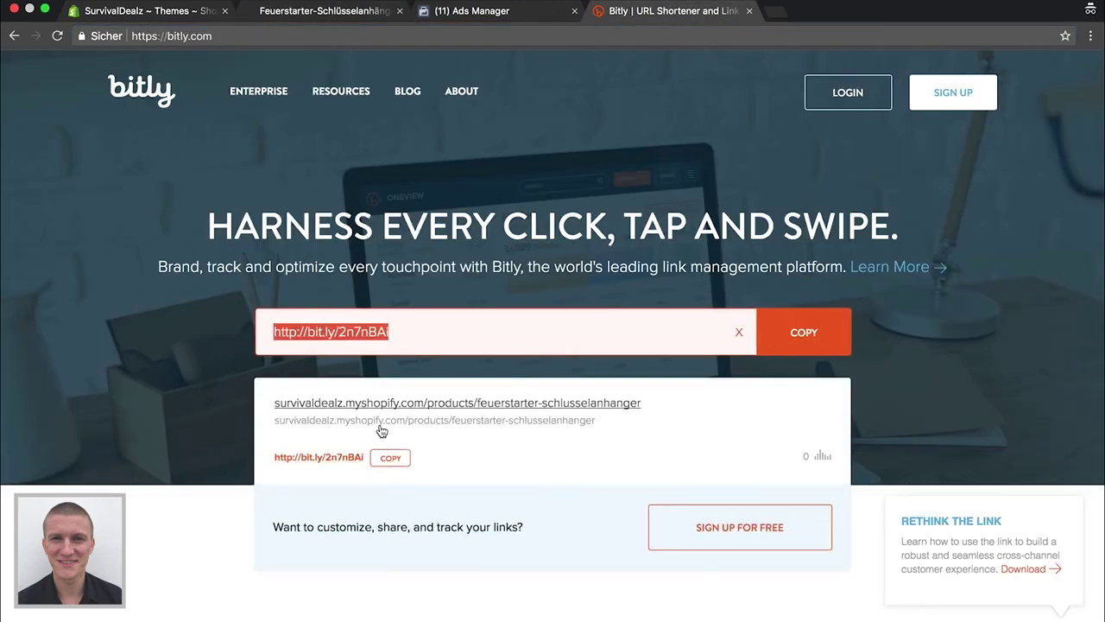
pyautogui.click(390, 458)
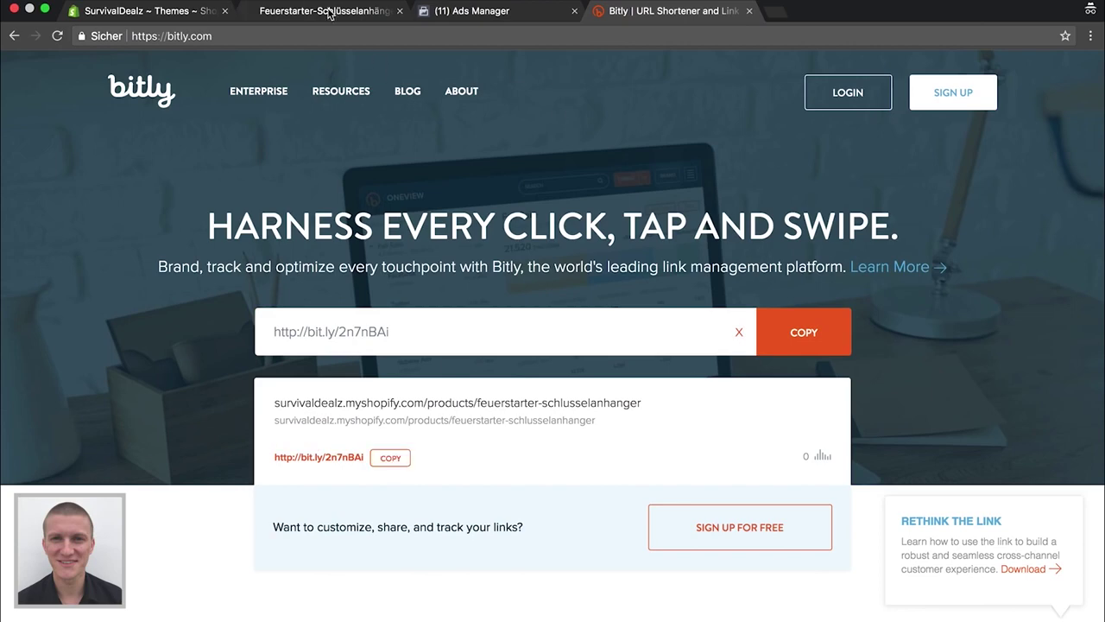
pyautogui.click(327, 10)
pyautogui.click(527, 9)
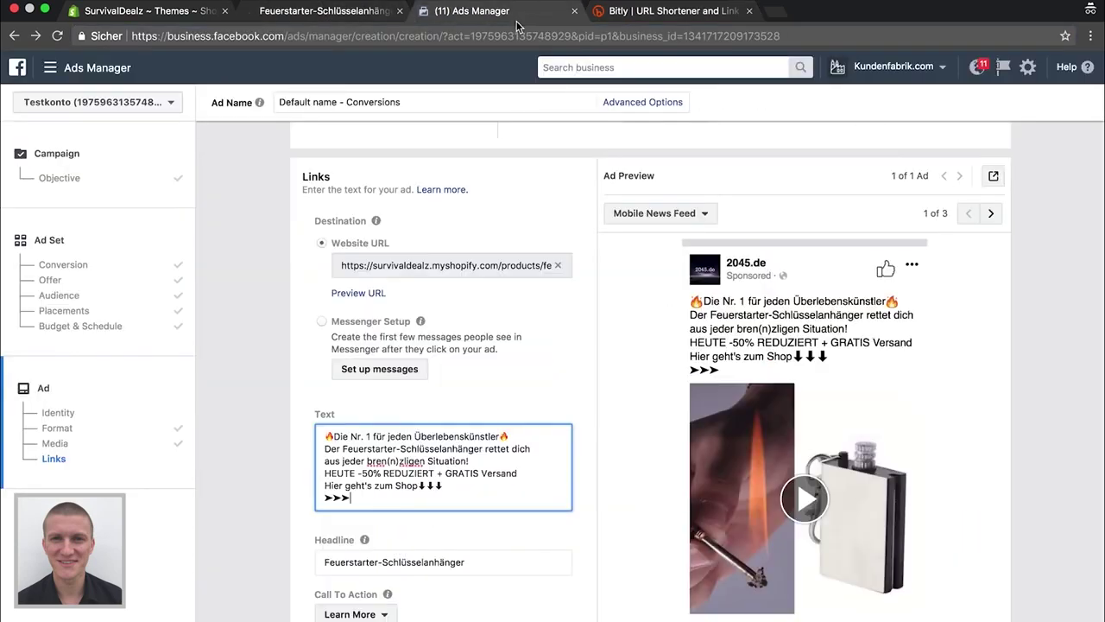
pyautogui.press('super+v')
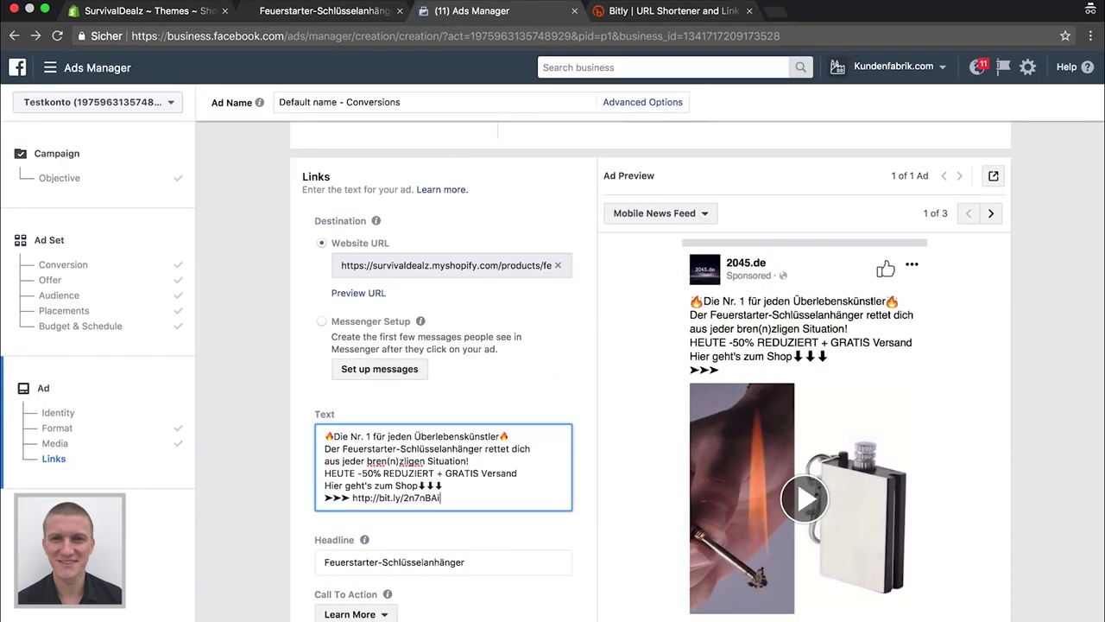
pyautogui.scroll(-2, 466, 489)
pyautogui.scroll(-2, 466, 489)
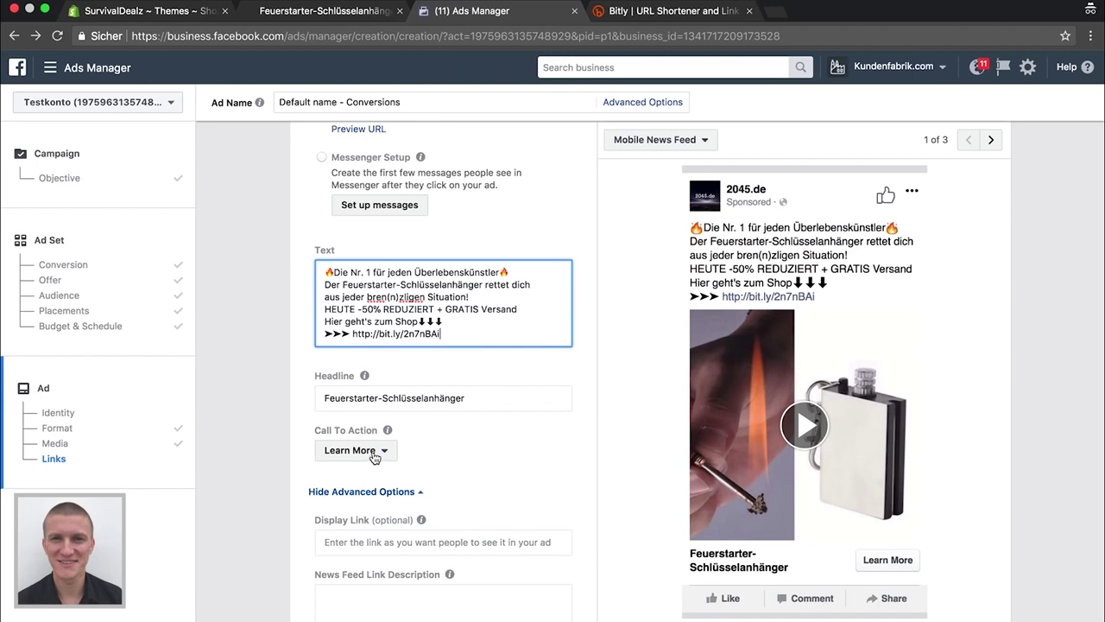
pyautogui.scroll(-4, 375, 457)
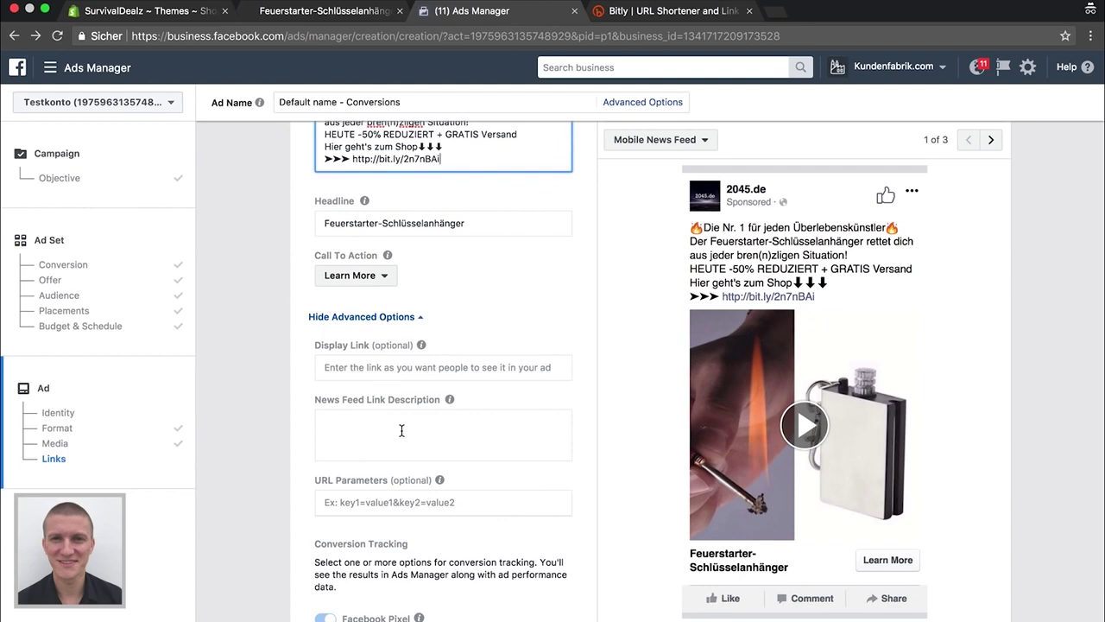
pyautogui.scroll(10, 402, 430)
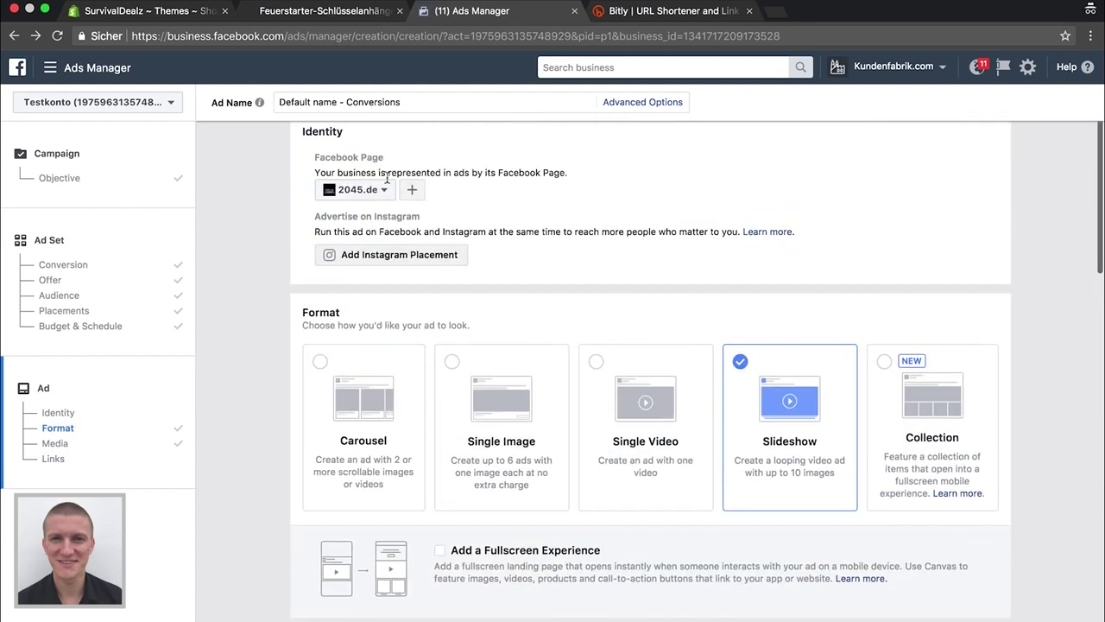
# Select SurvivalDealzzz as the ad's Facebook Page
pyautogui.click(356, 189)
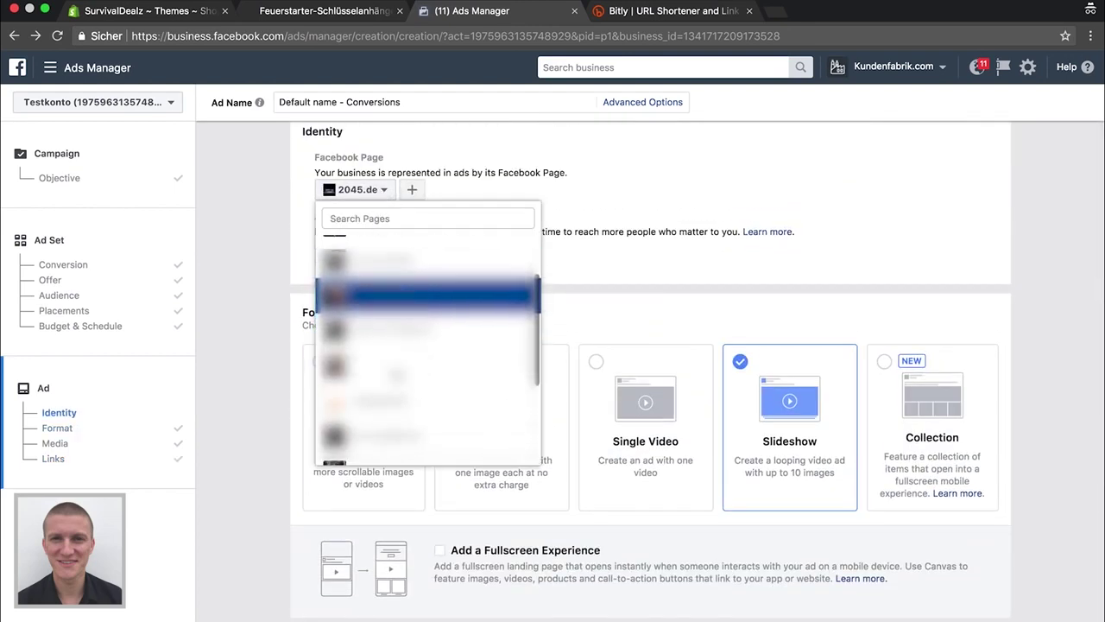
pyautogui.click(412, 442)
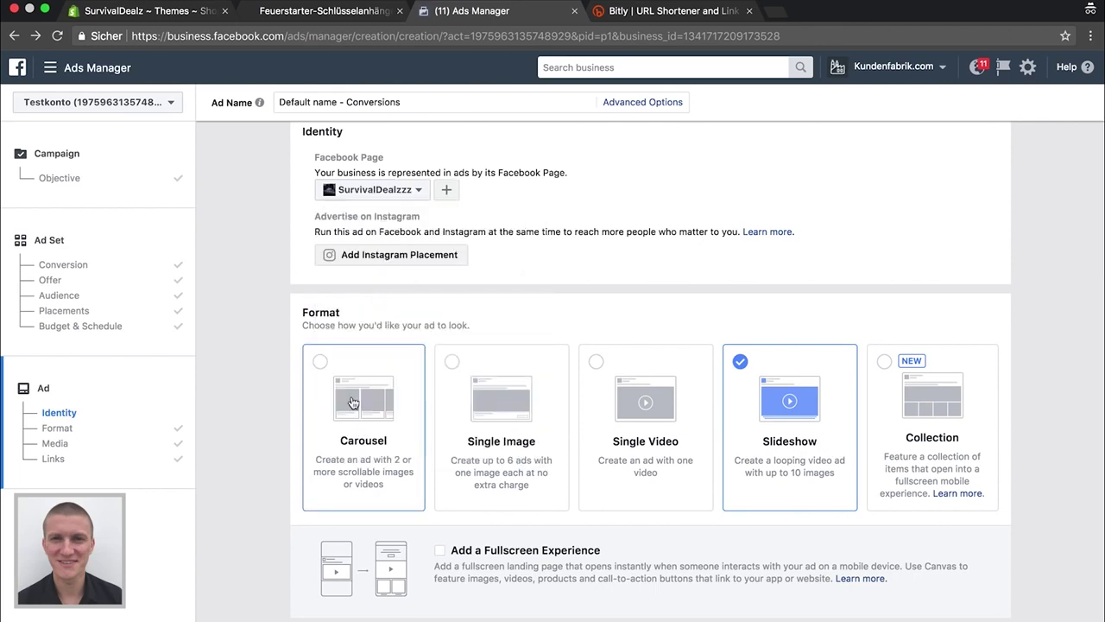
pyautogui.scroll(-6, 252, 376)
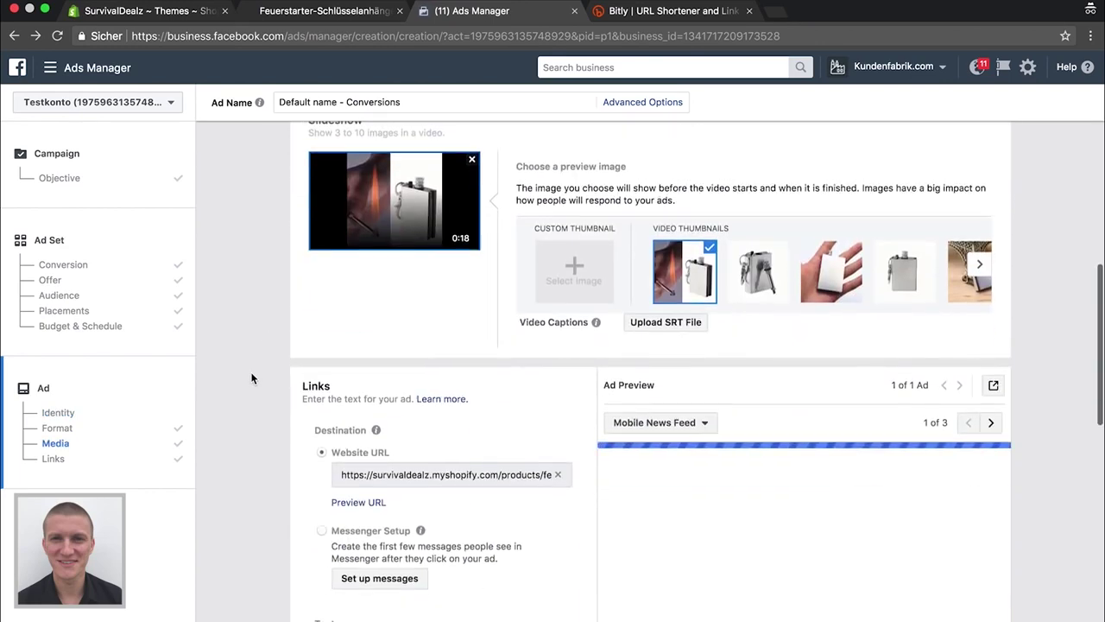
pyautogui.scroll(-2, 252, 377)
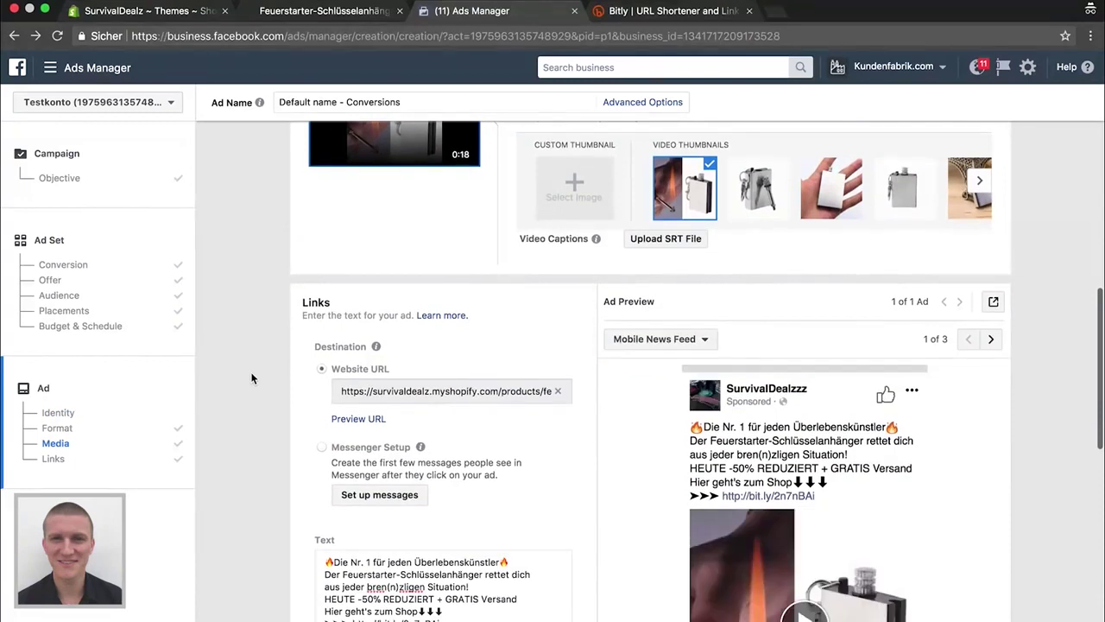
pyautogui.scroll(-5, 253, 377)
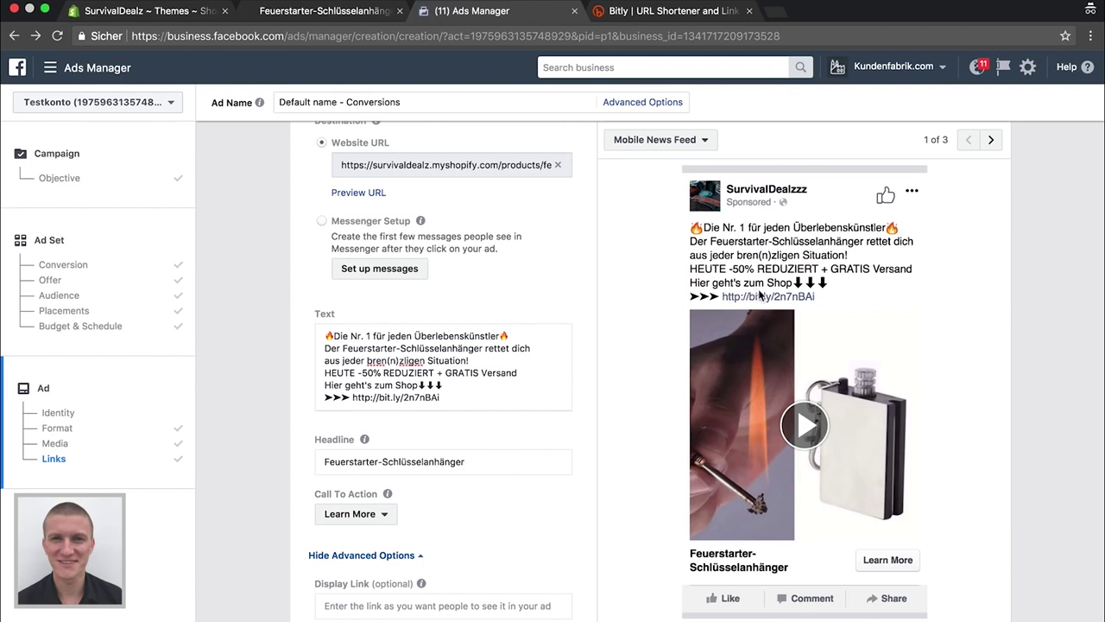
pyautogui.scroll(4, 454, 283)
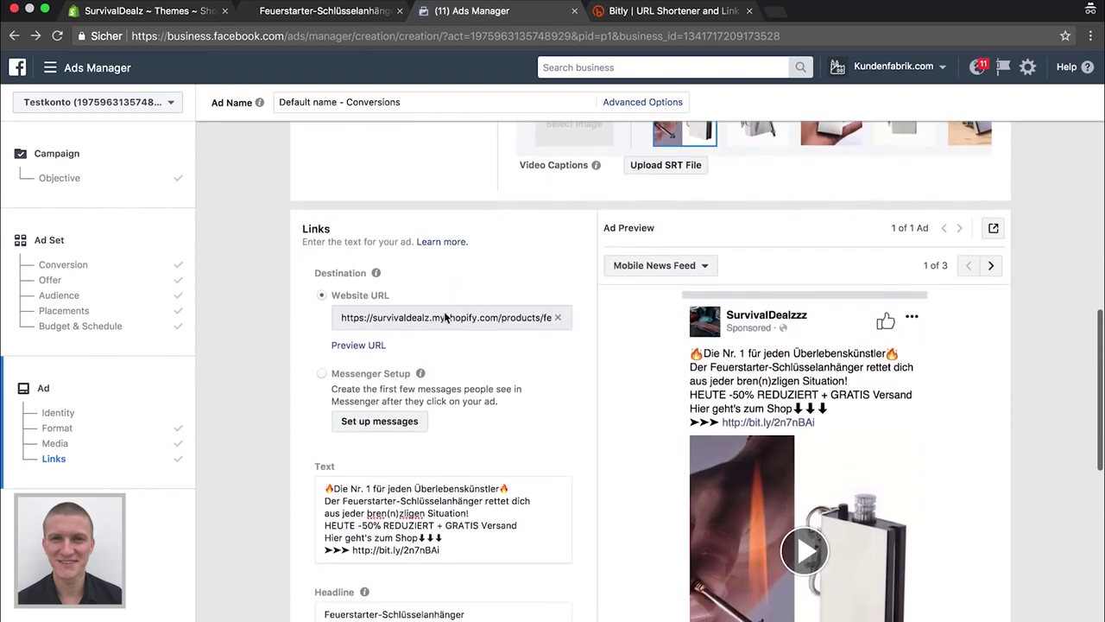
pyautogui.scroll(-10, 485, 344)
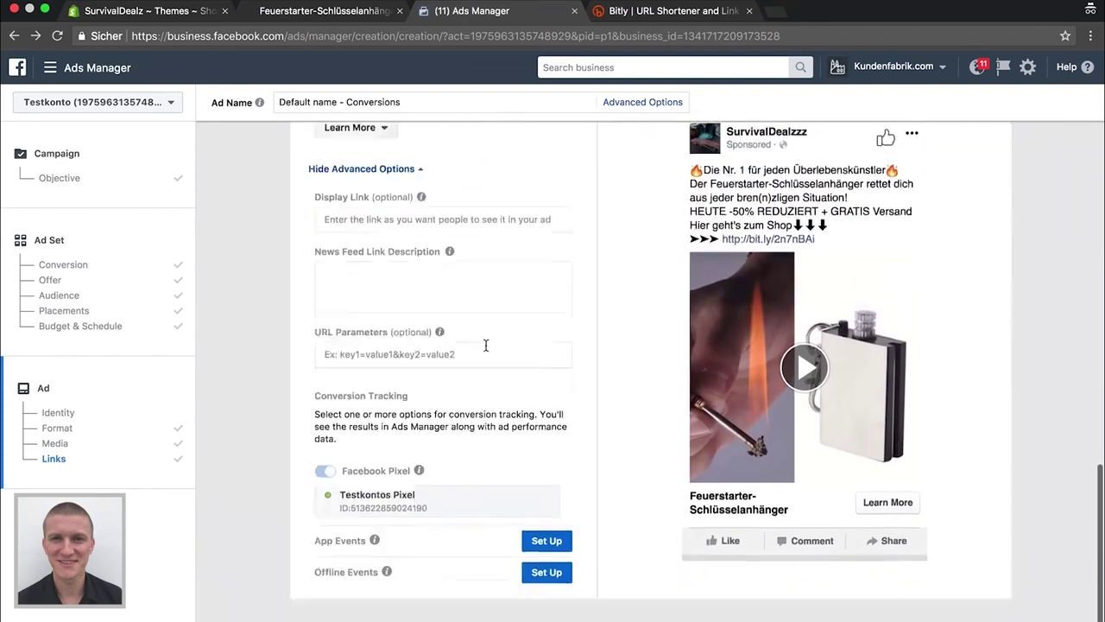
pyautogui.scroll(-3, 486, 343)
pyautogui.scroll(5, 485, 344)
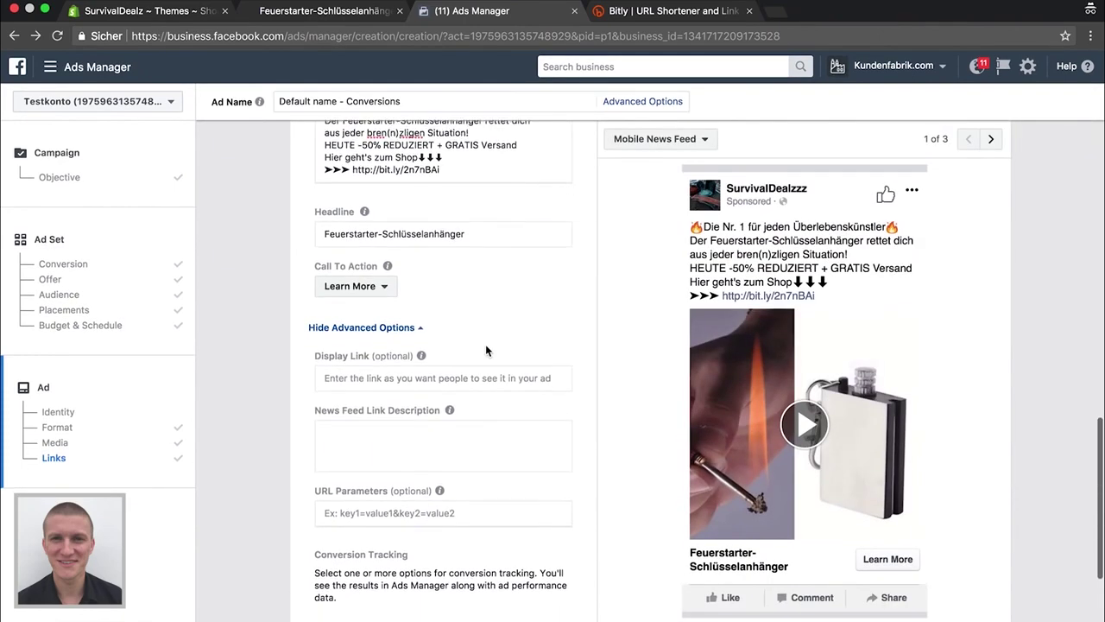
pyautogui.scroll(-1, 771, 468)
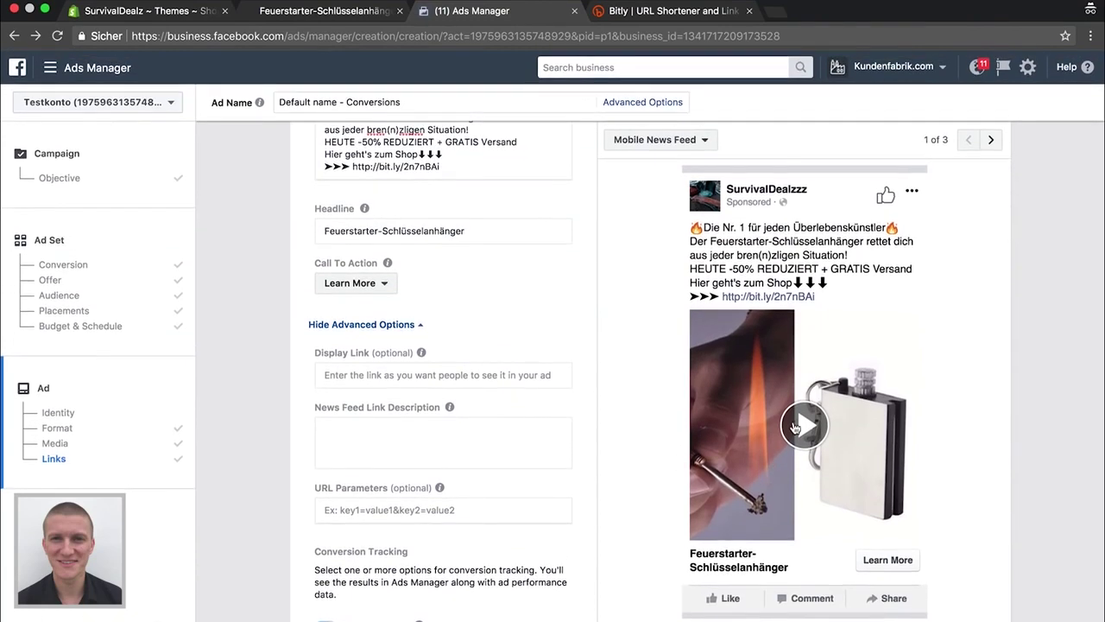
pyautogui.click(794, 425)
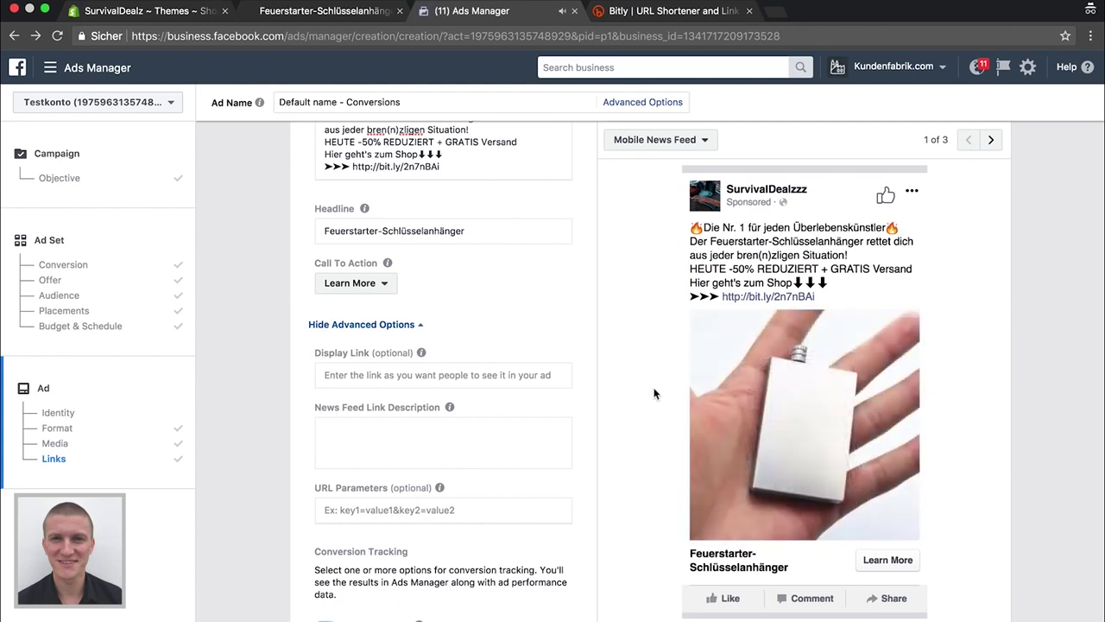
pyautogui.moveTo(724, 487)
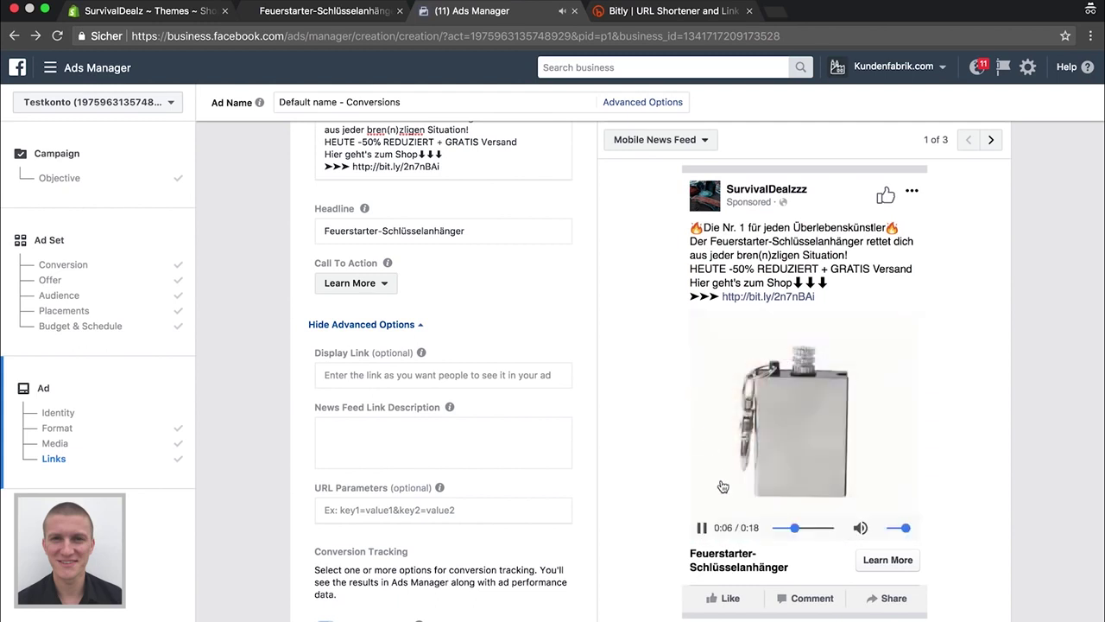
pyautogui.click(705, 528)
pyautogui.scroll(-5, 652, 505)
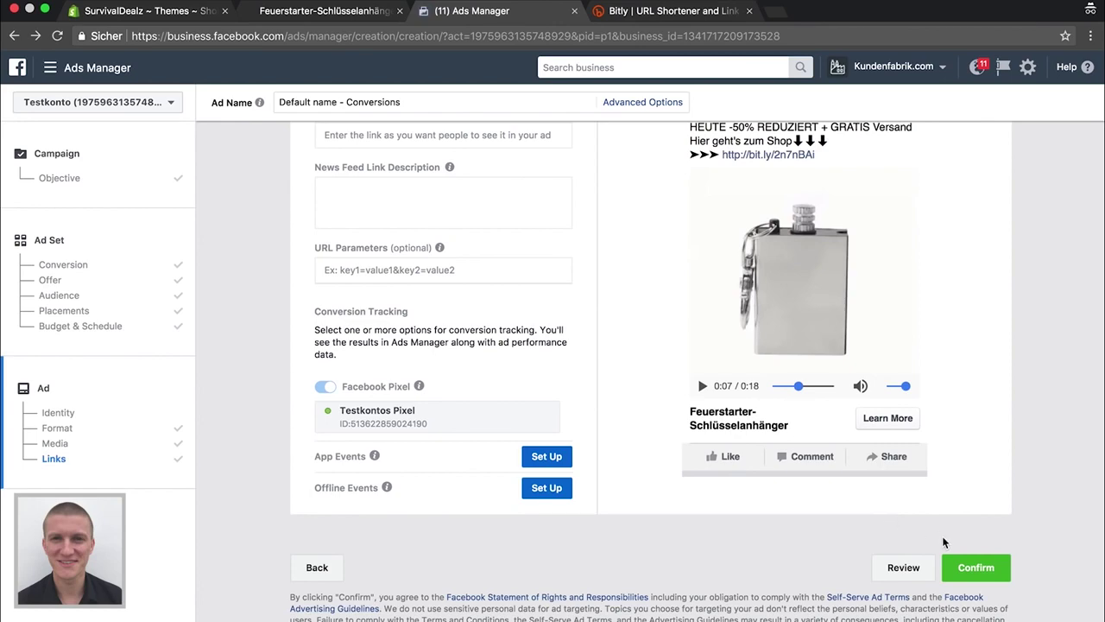
pyautogui.scroll(3, 987, 444)
pyautogui.scroll(-5, 986, 438)
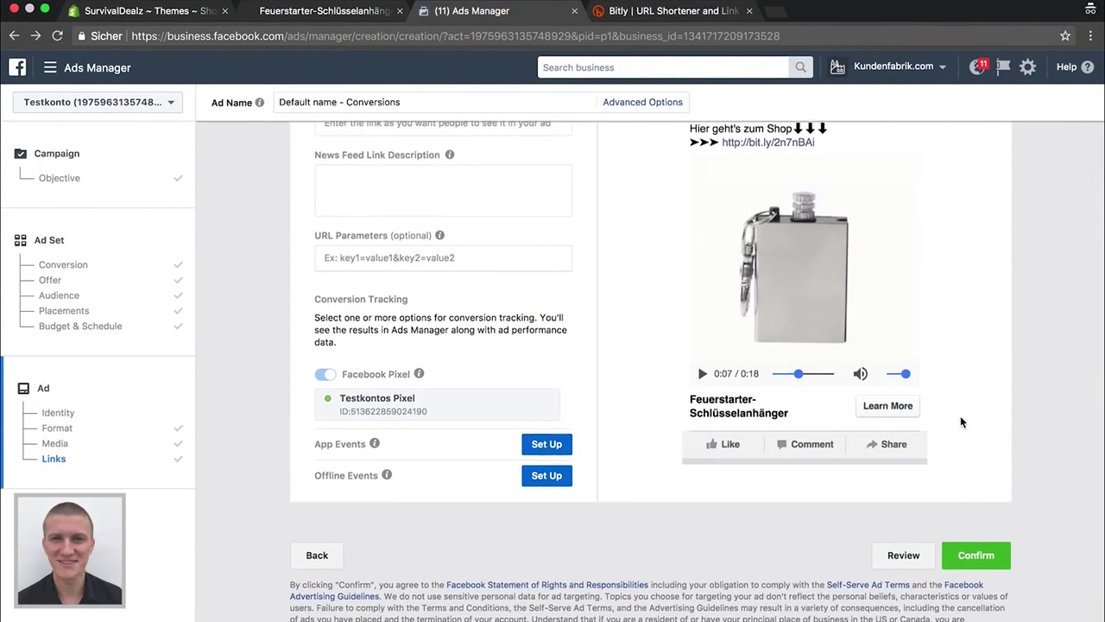
pyautogui.scroll(3, 961, 422)
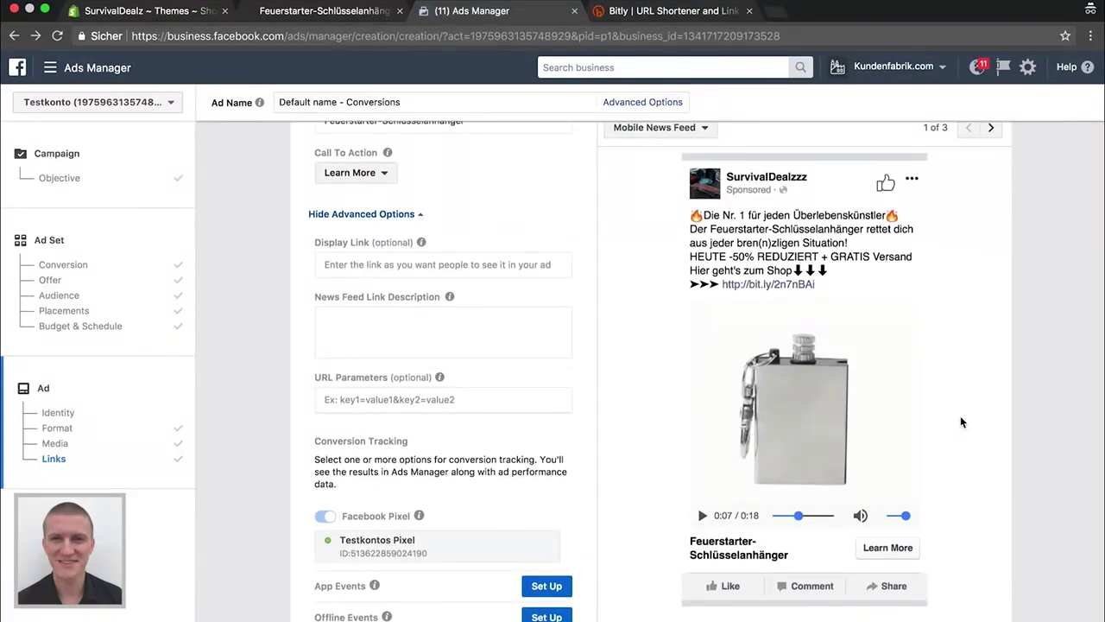
pyautogui.scroll(-3, 964, 423)
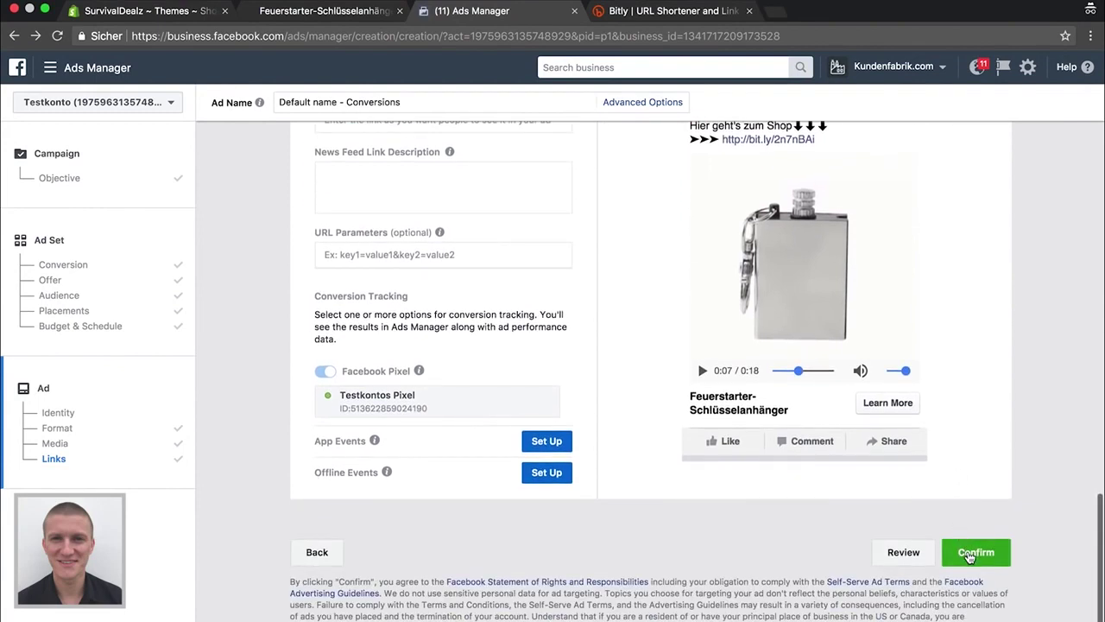
# Confirm the Feuerstarter ad so it goes to Pending Review, then return to Campaigns
pyautogui.click(969, 557)
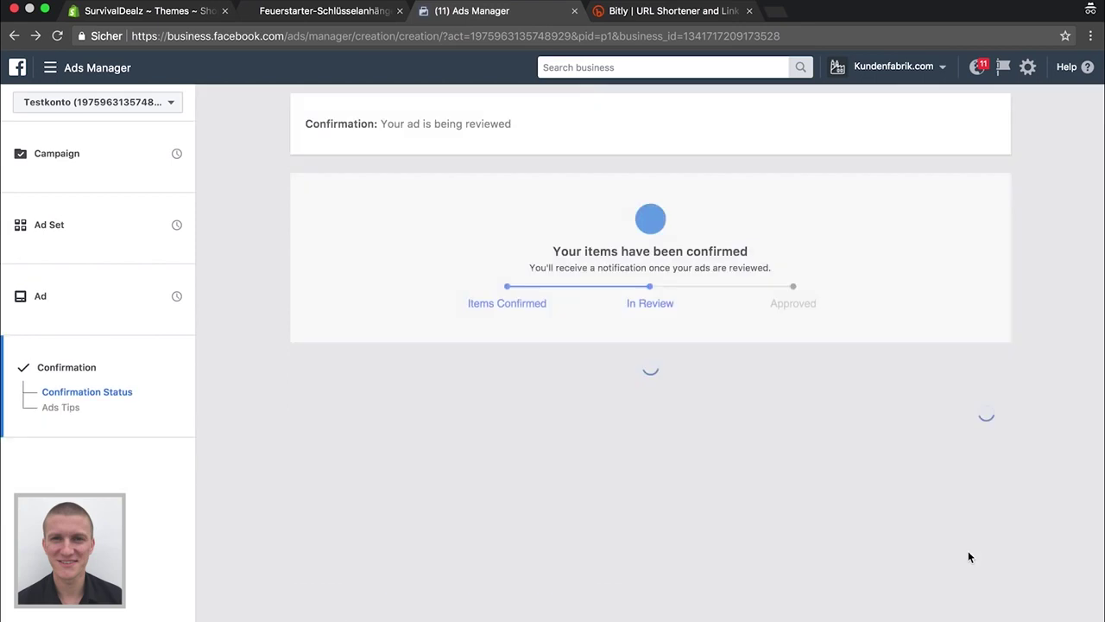
pyautogui.click(974, 438)
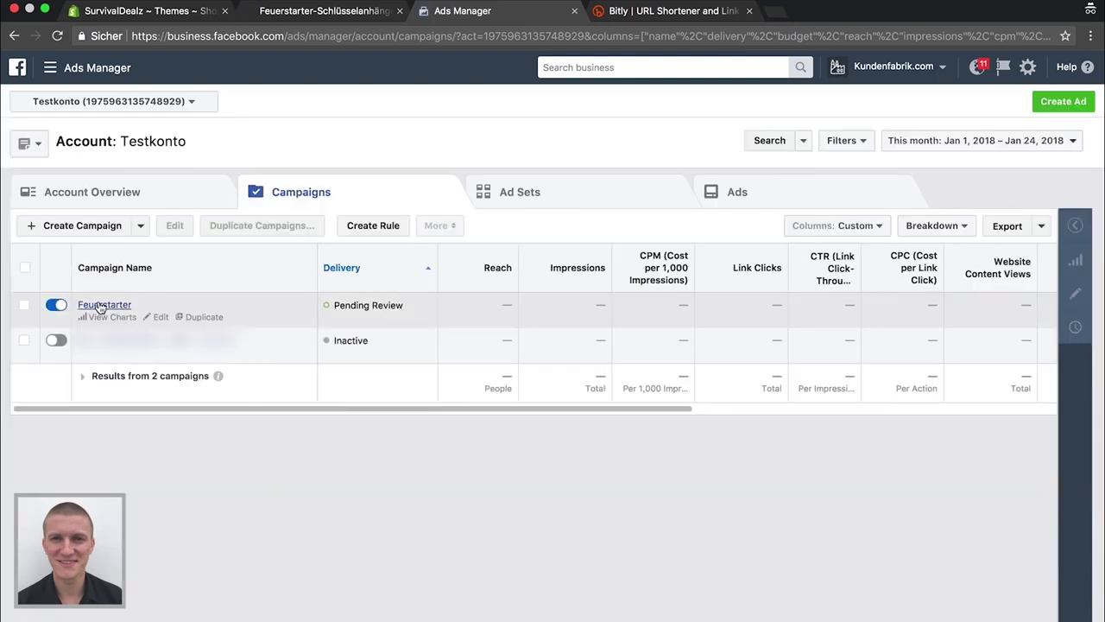
# In the Feuerstarter campaign's Ads tab, duplicate the 'Default name - Conversions' ad
pyautogui.click(100, 308)
pyautogui.click(101, 307)
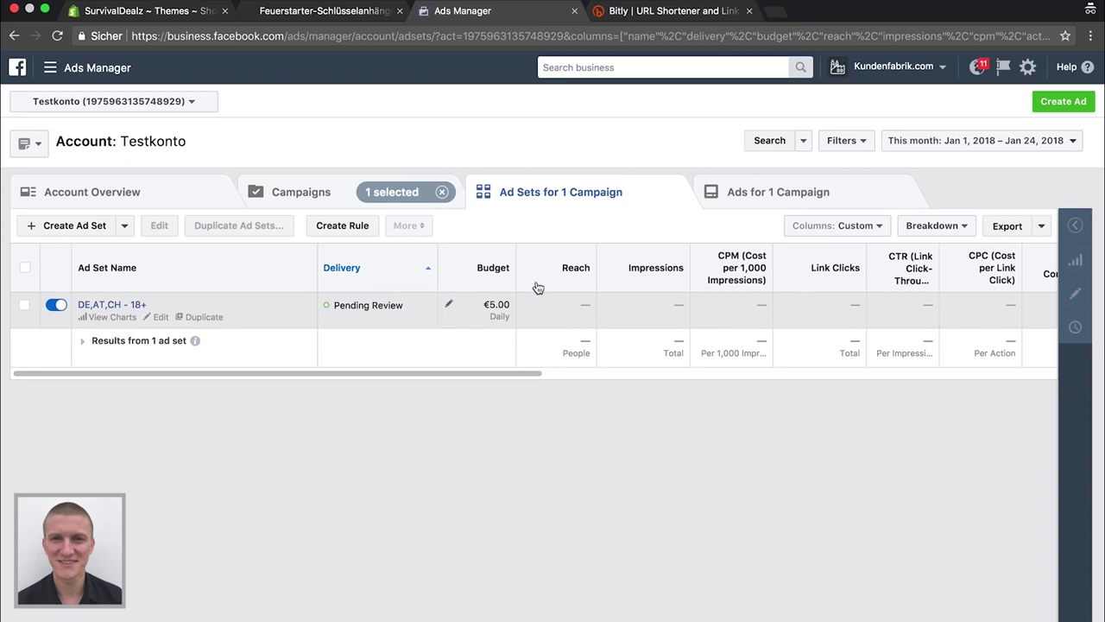
pyautogui.click(751, 194)
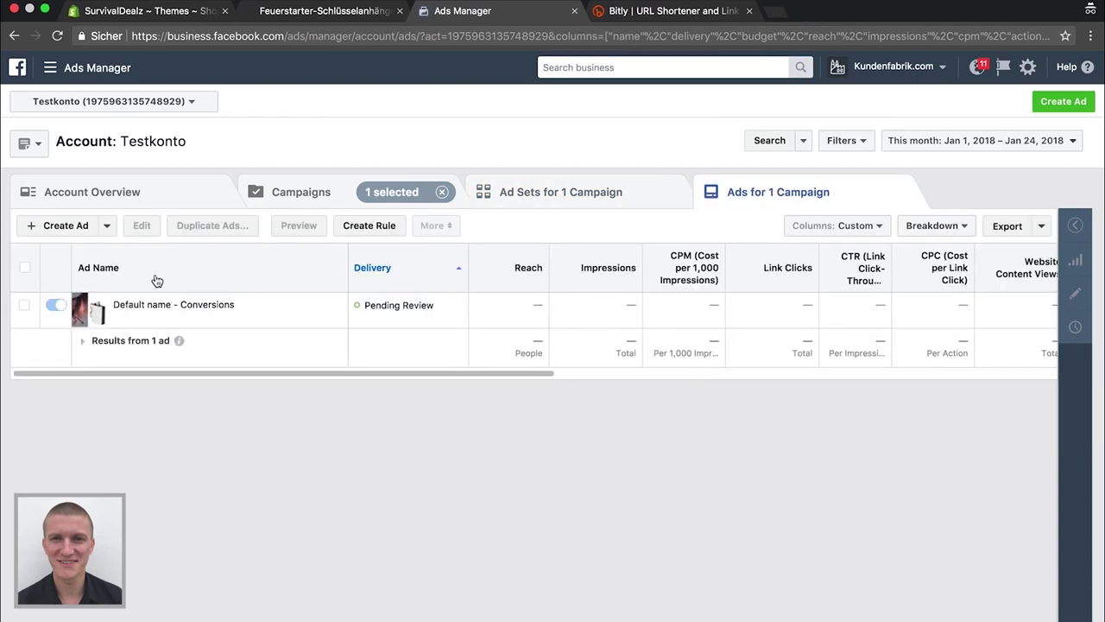
pyautogui.click(531, 195)
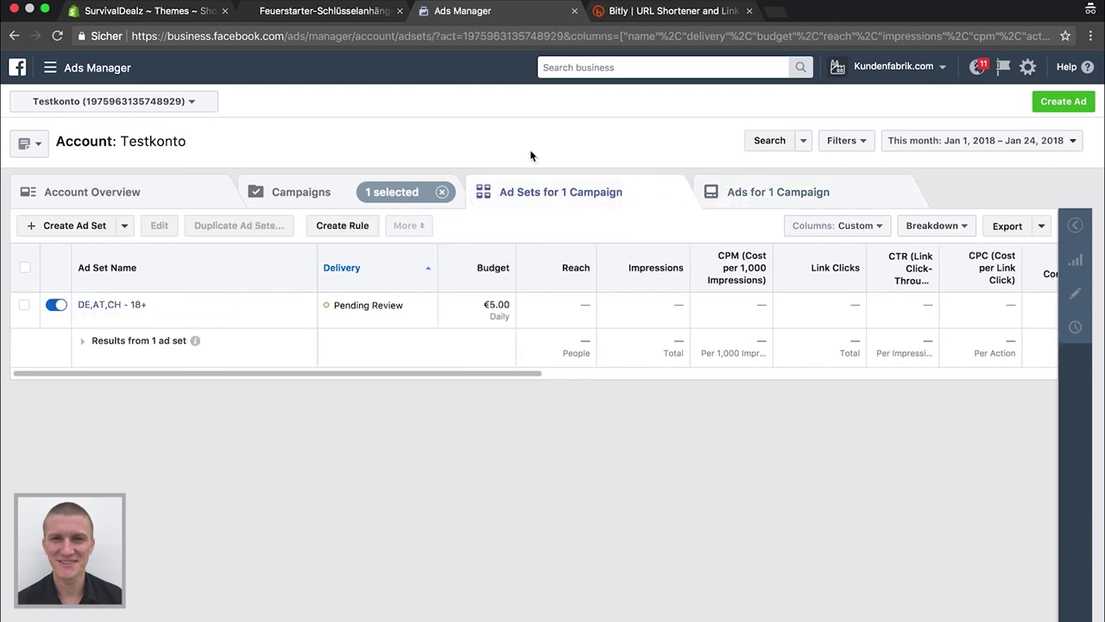
pyautogui.click(743, 191)
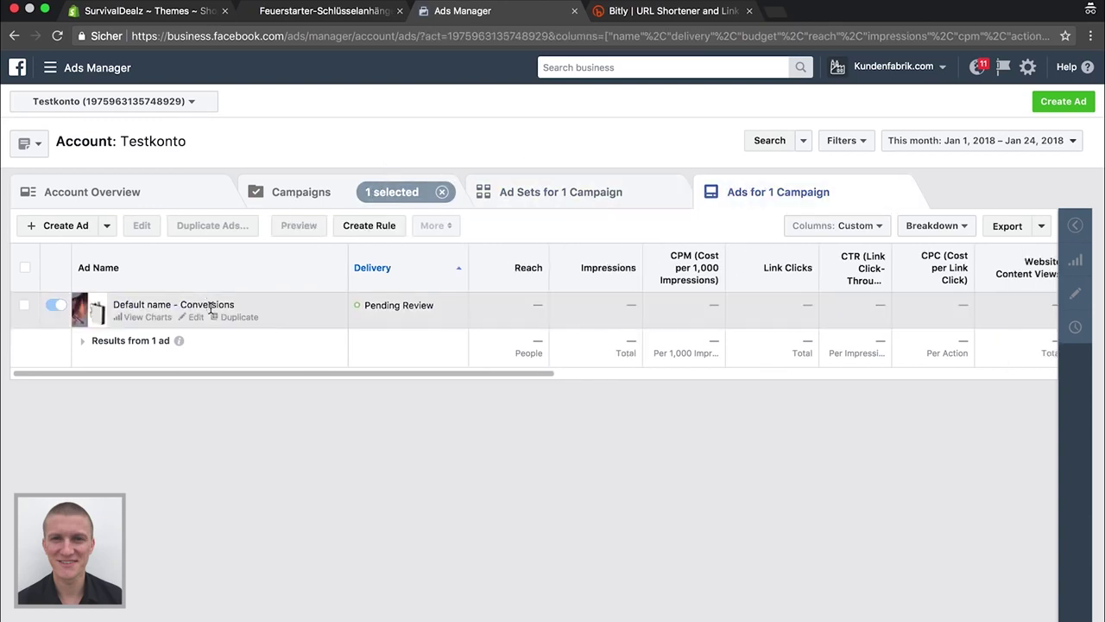
pyautogui.click(234, 316)
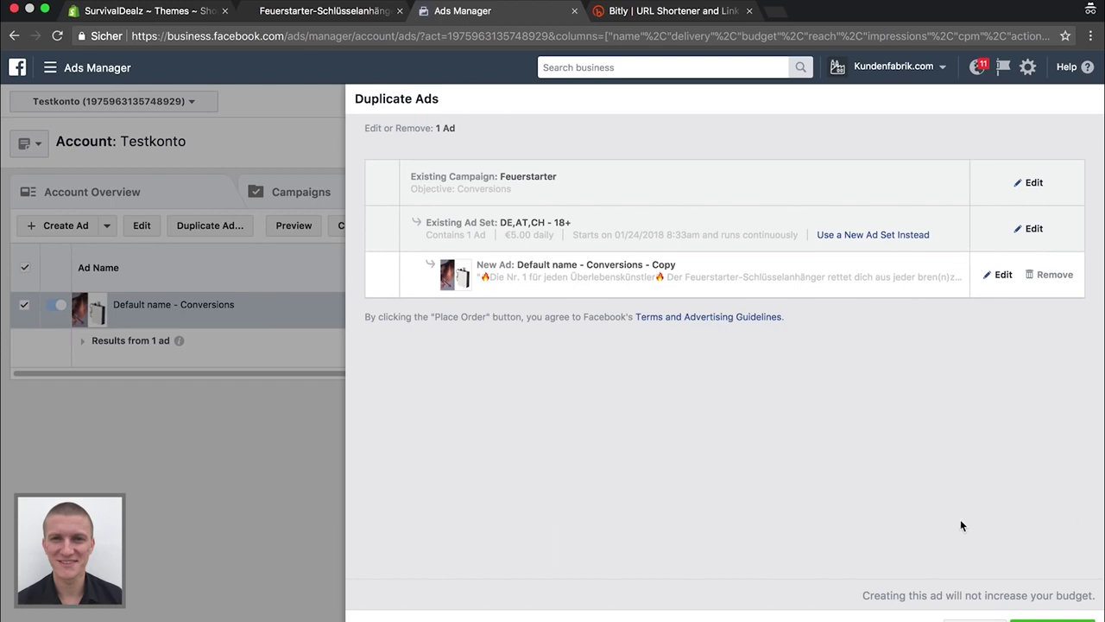
# Change the ad copy's call to action from Learn More to Shop Now and place the order
pyautogui.click(1001, 278)
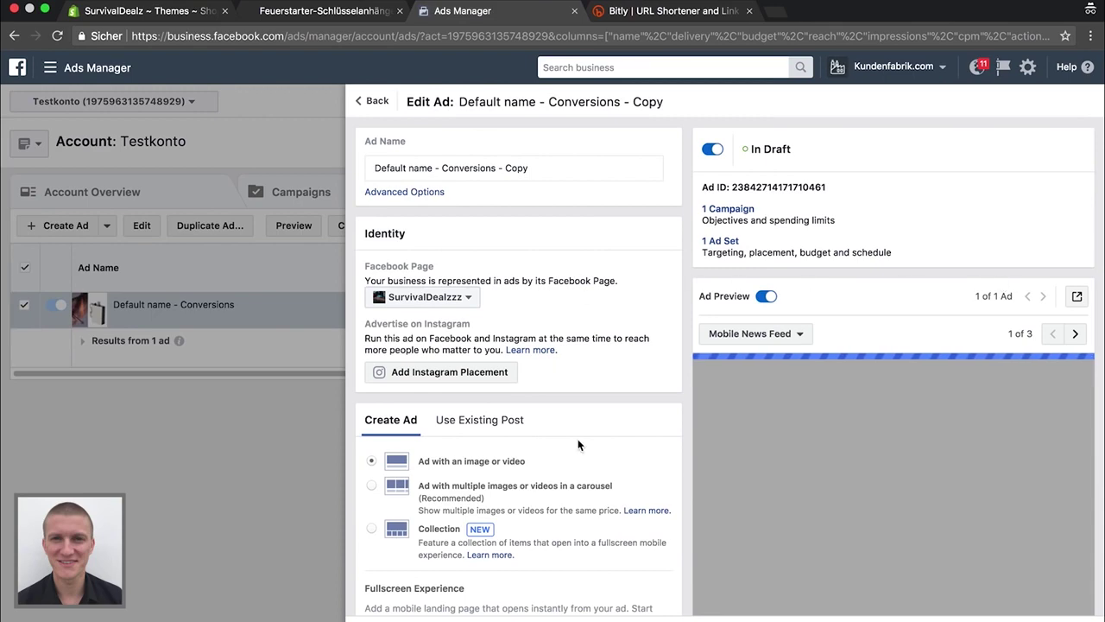
pyautogui.scroll(-5, 578, 442)
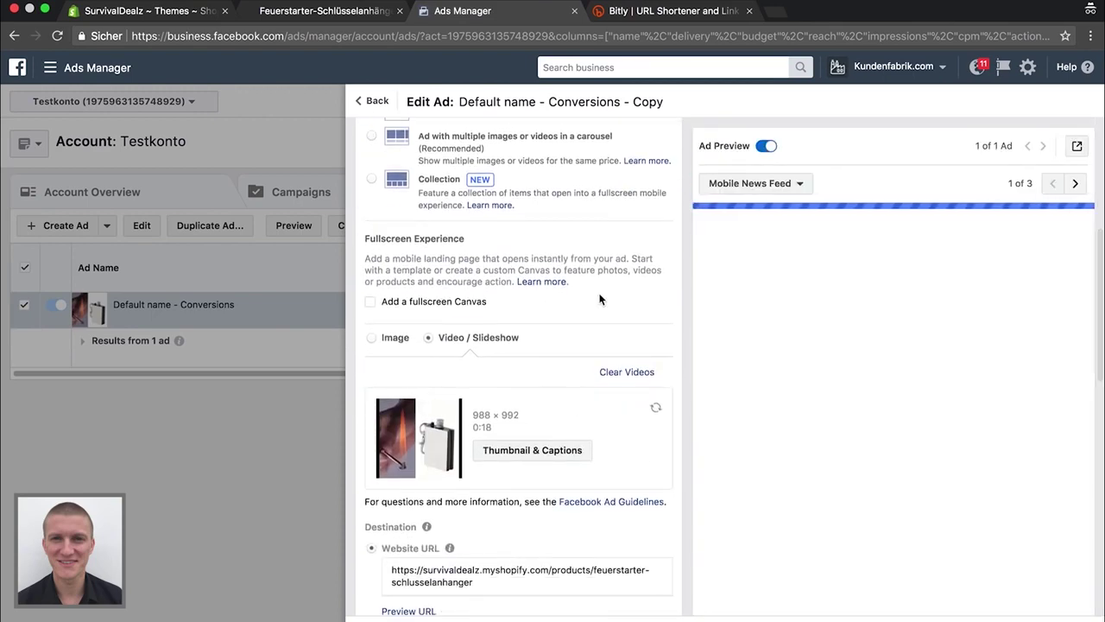
pyautogui.scroll(-2, 594, 344)
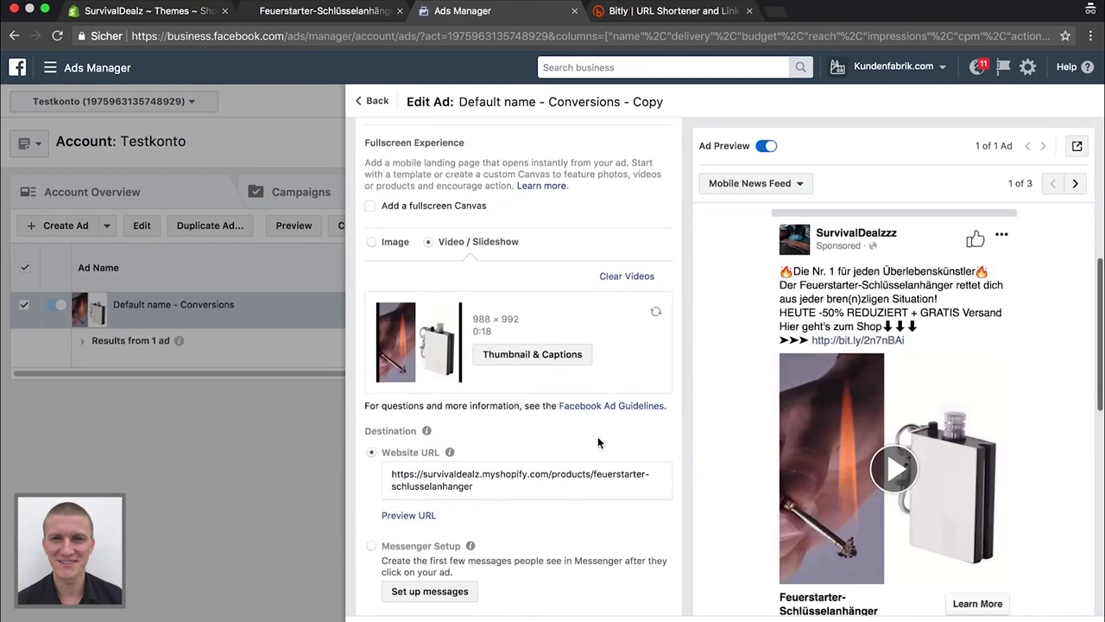
pyautogui.scroll(-2, 598, 436)
pyautogui.scroll(2, 597, 436)
pyautogui.scroll(-6, 597, 436)
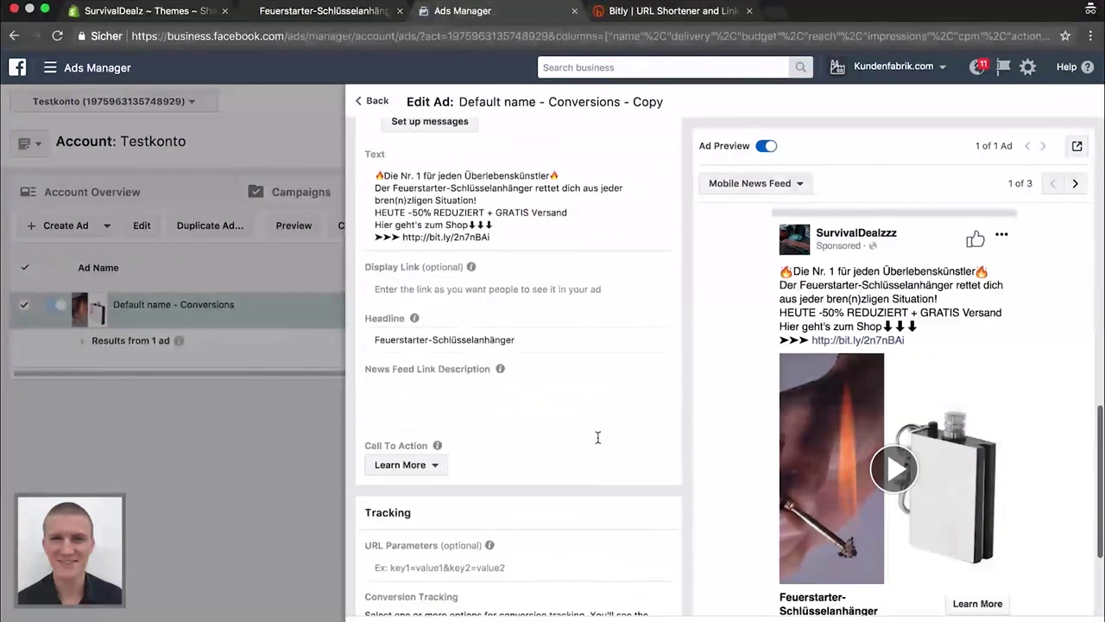
pyautogui.scroll(-2, 597, 436)
pyautogui.click(409, 349)
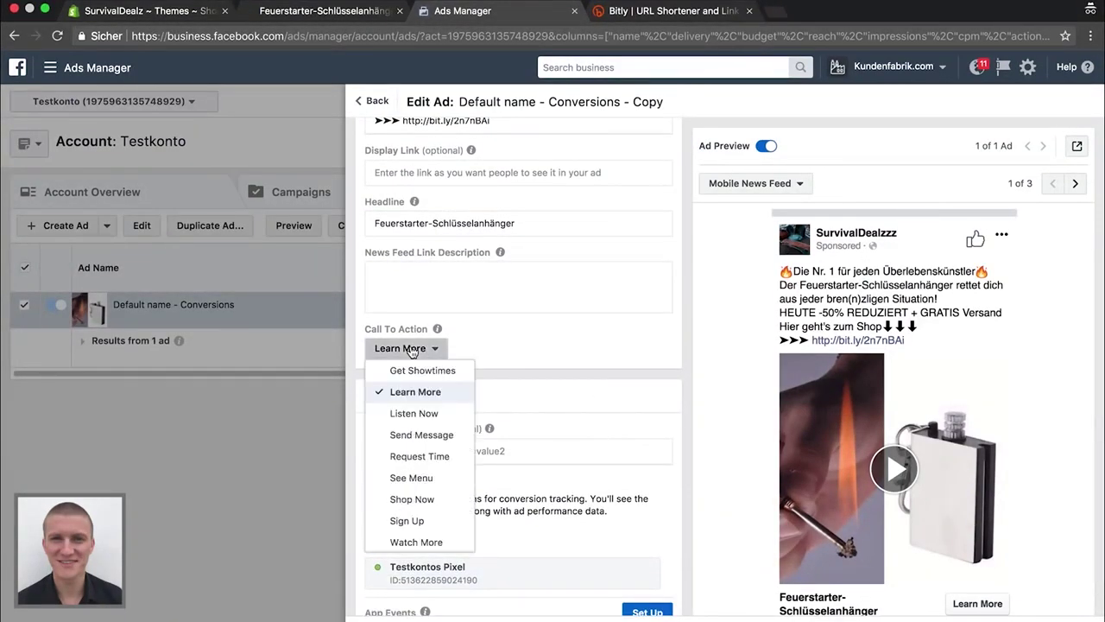
pyautogui.click(419, 500)
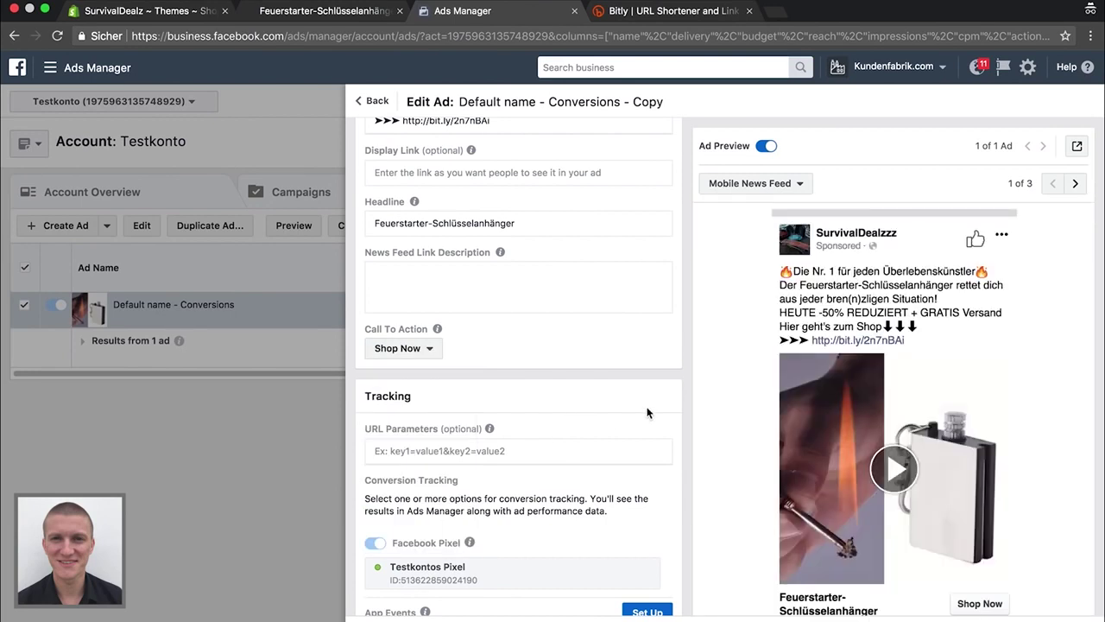
pyautogui.scroll(-2, 732, 421)
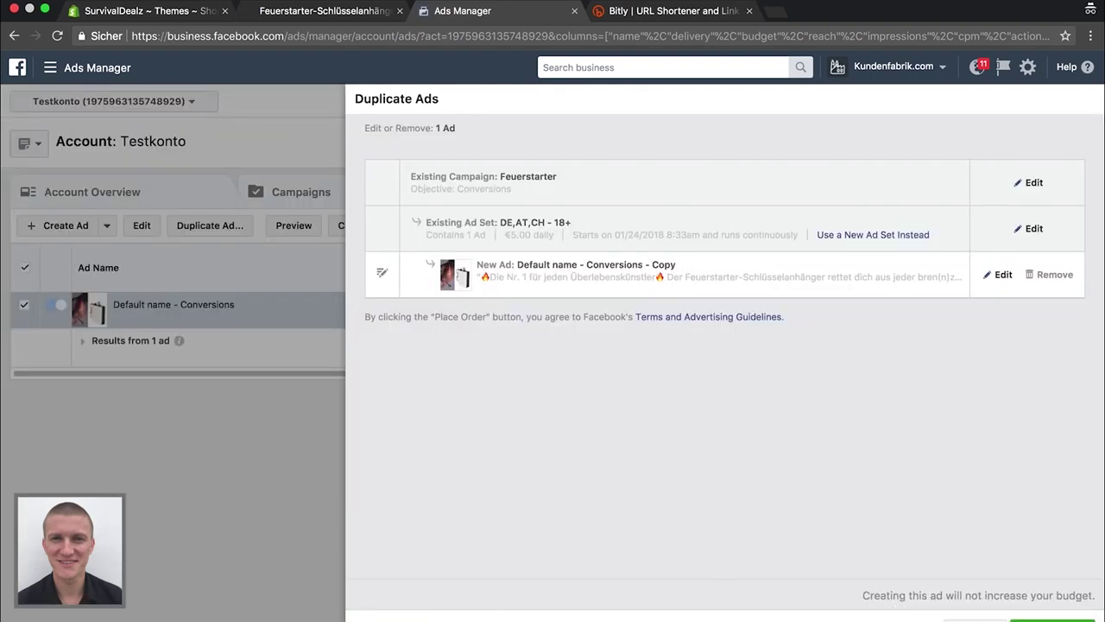
pyautogui.click(1049, 620)
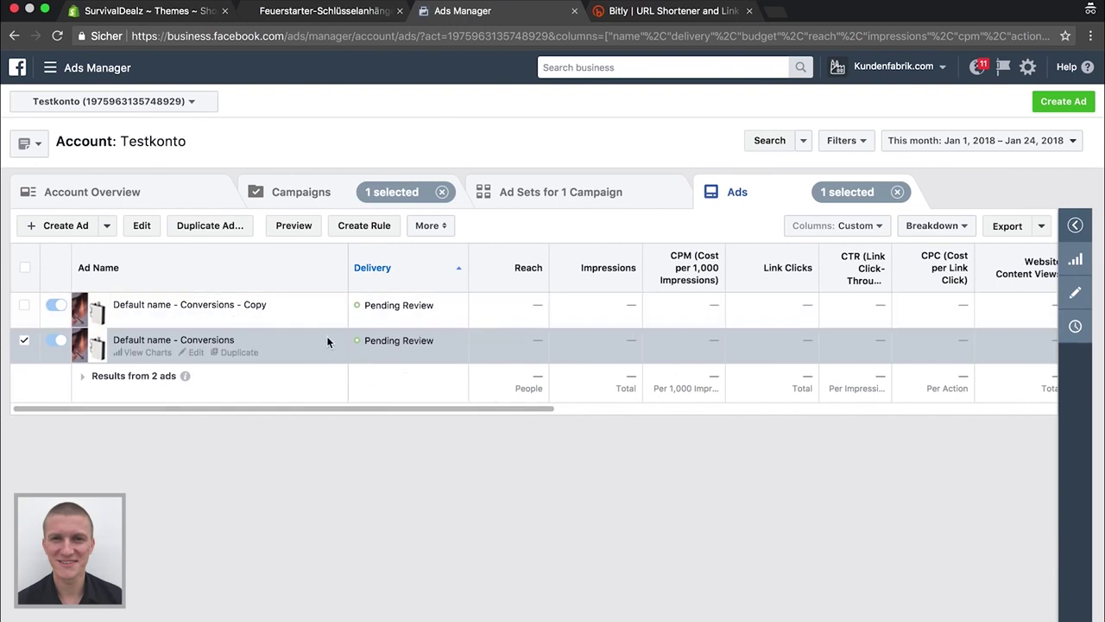
# Check that the DE,AT,CH - 18+ ad set shows Active at €5.00 daily
pyautogui.click(587, 197)
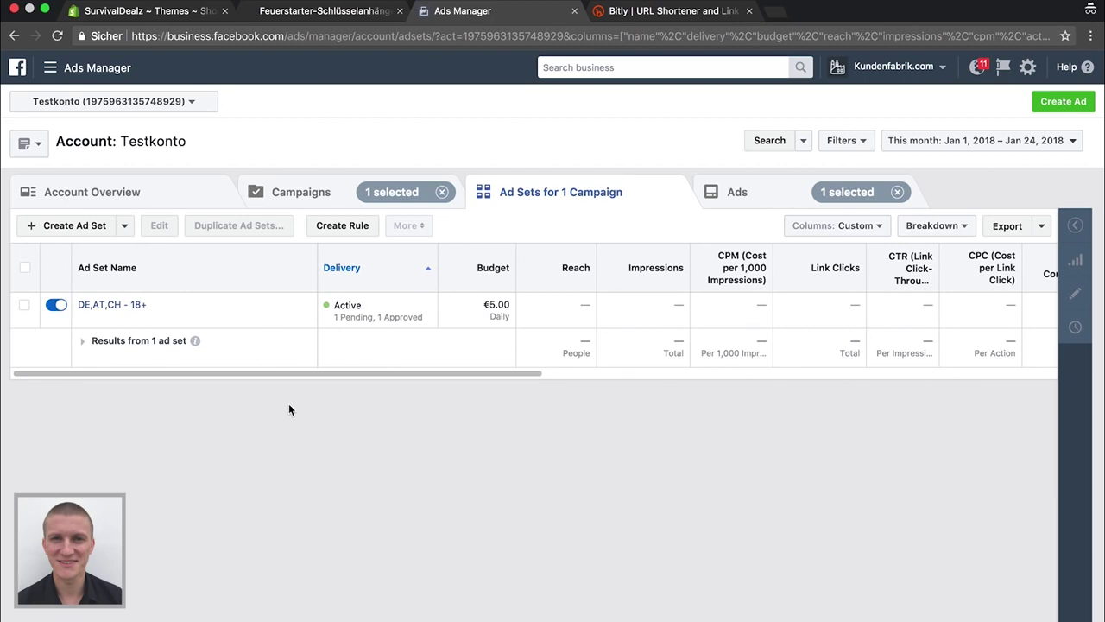
pyautogui.hscroll(6, 451, 335)
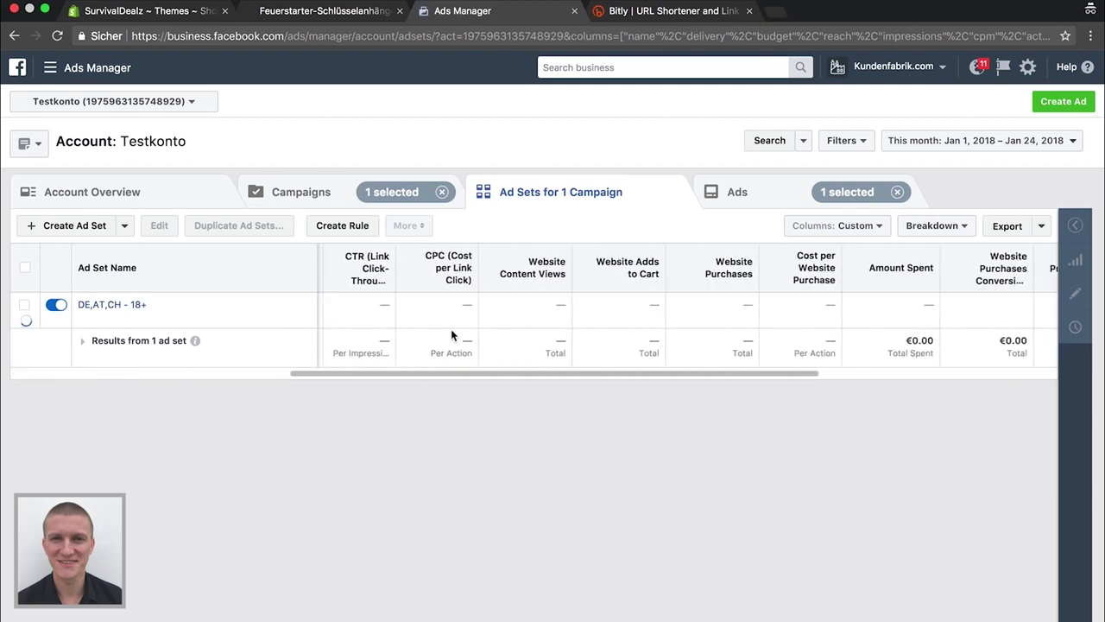
pyautogui.hscroll(-6, 451, 335)
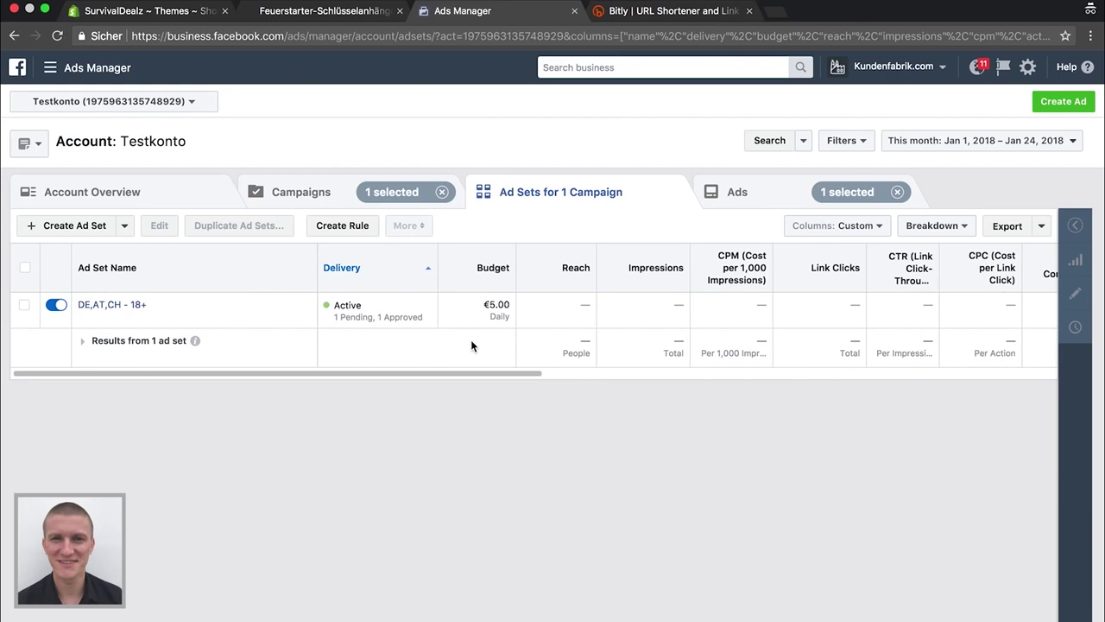
# Copy the Sichererversands Pixel's ID from the Facebook Pixels page and return to Shopify
pyautogui.click(50, 68)
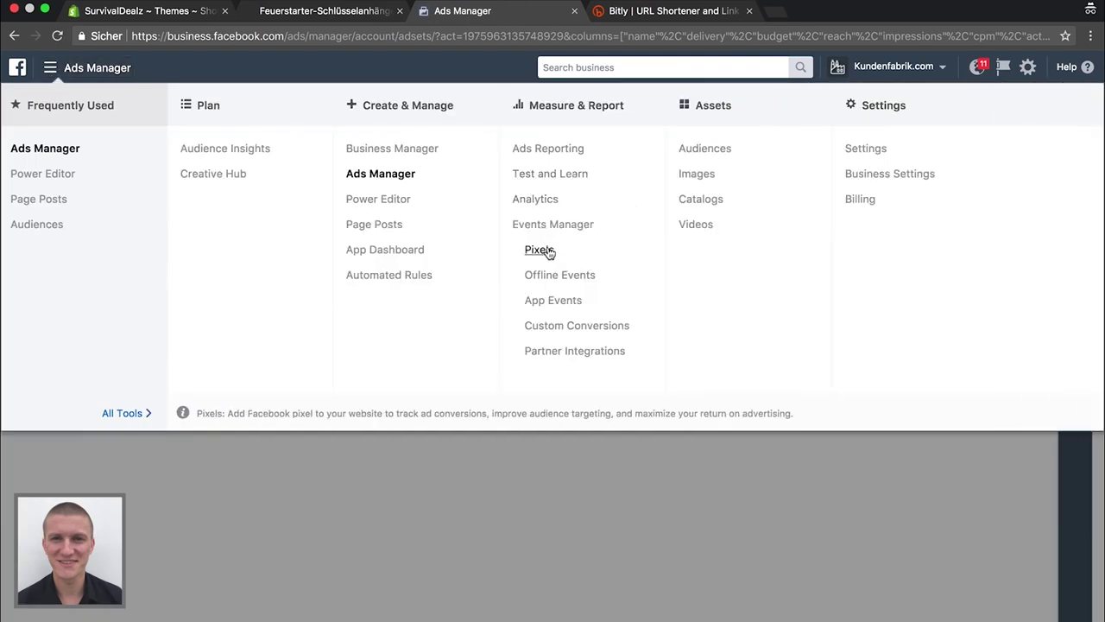
pyautogui.keyDown('super'); pyautogui.click(539, 250); pyautogui.keyUp('super')
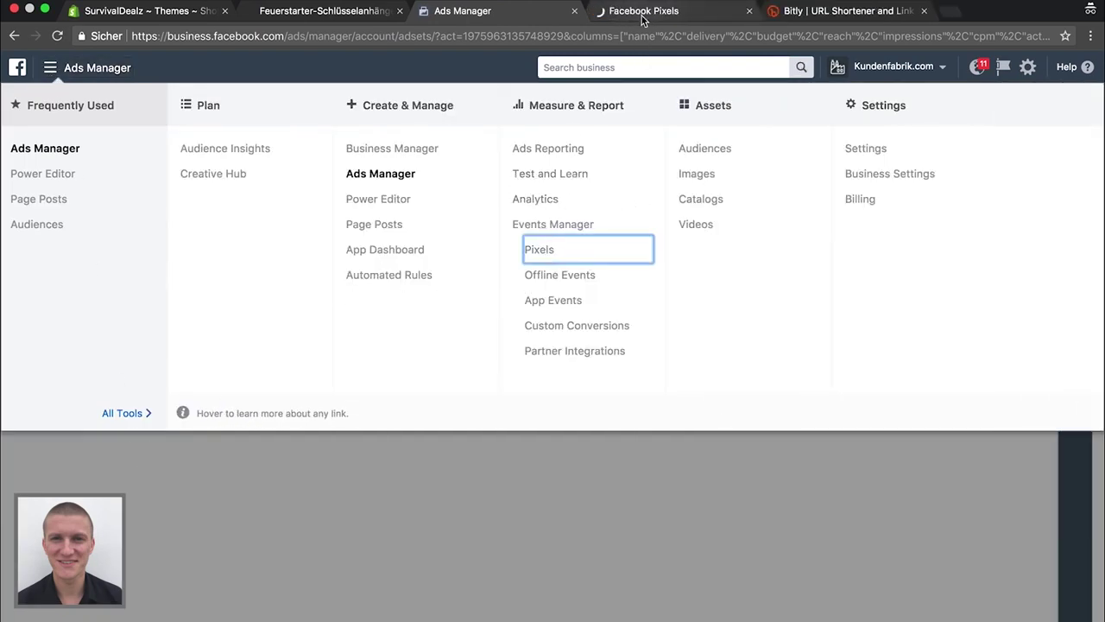
pyautogui.click(140, 480)
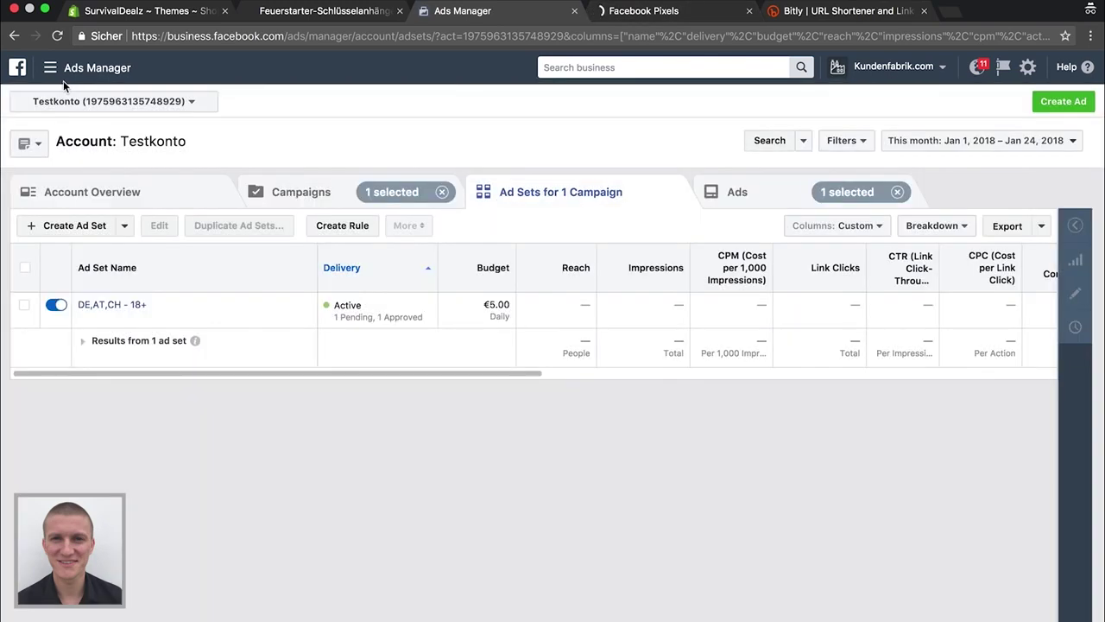
pyautogui.click(51, 69)
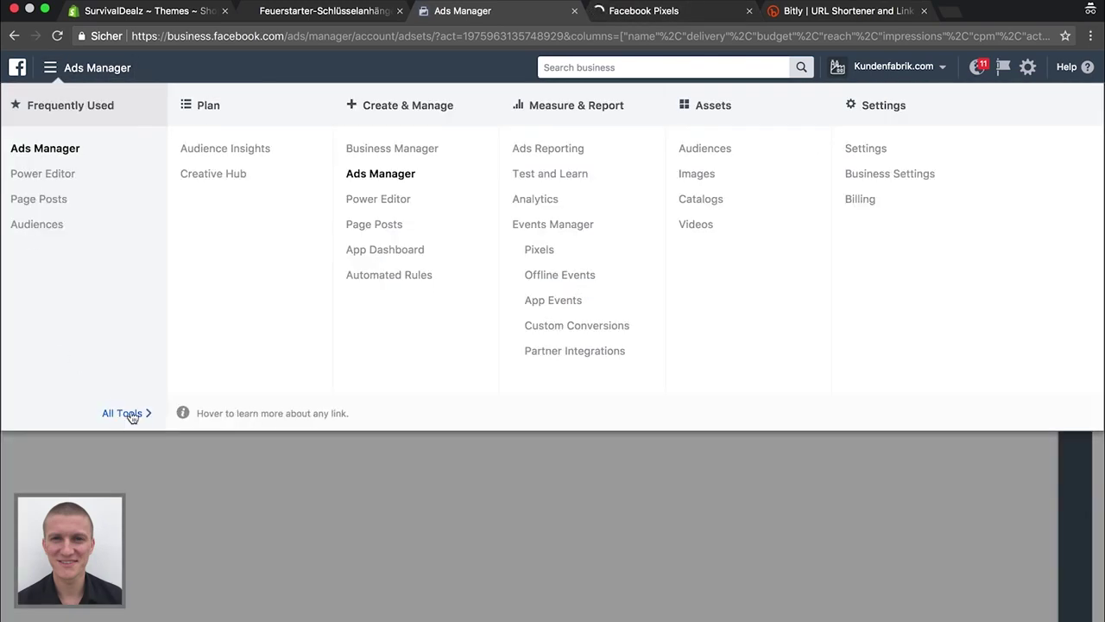
pyautogui.click(642, 11)
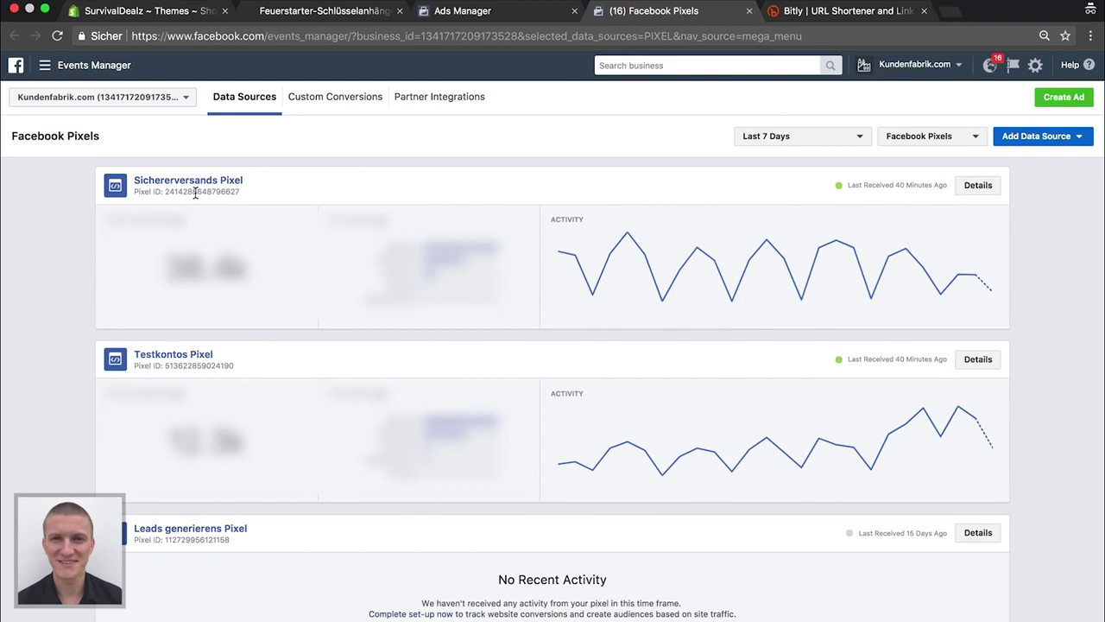
pyautogui.doubleClick(196, 193)
pyautogui.press('super+c')
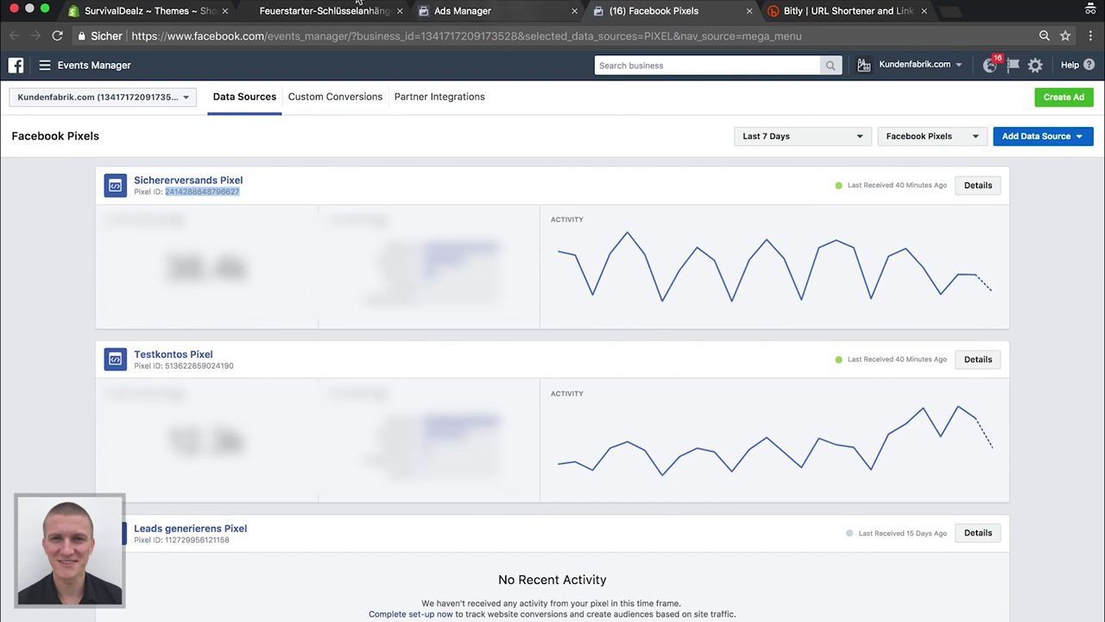
pyautogui.click(145, 12)
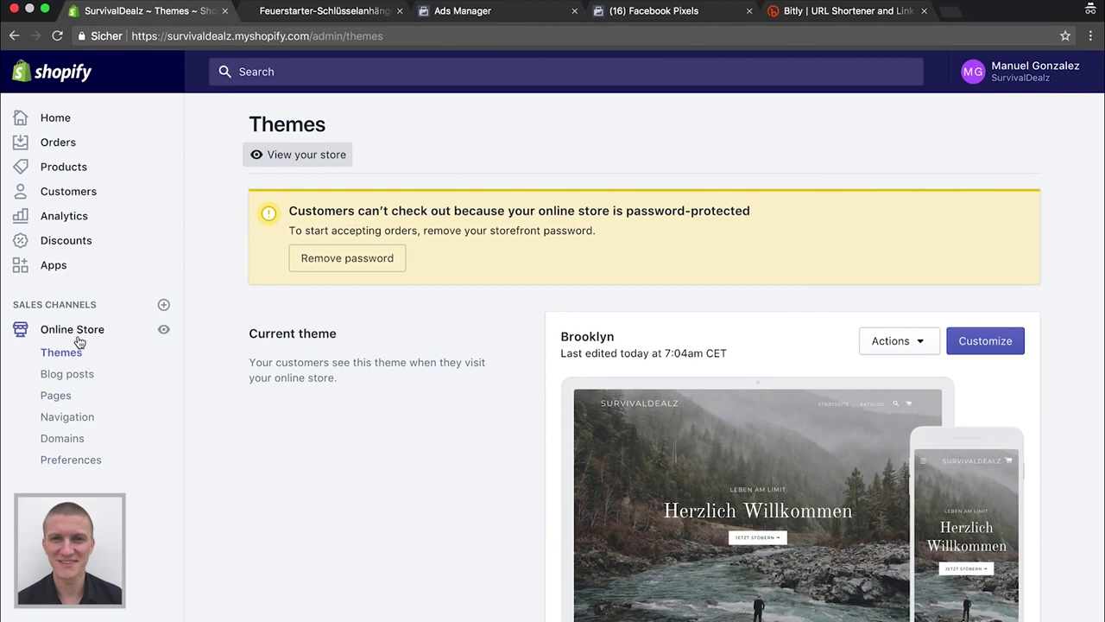
# Paste the copied ID into the Facebook Pixel ID field in Online Store Preferences and save
pyautogui.click(76, 465)
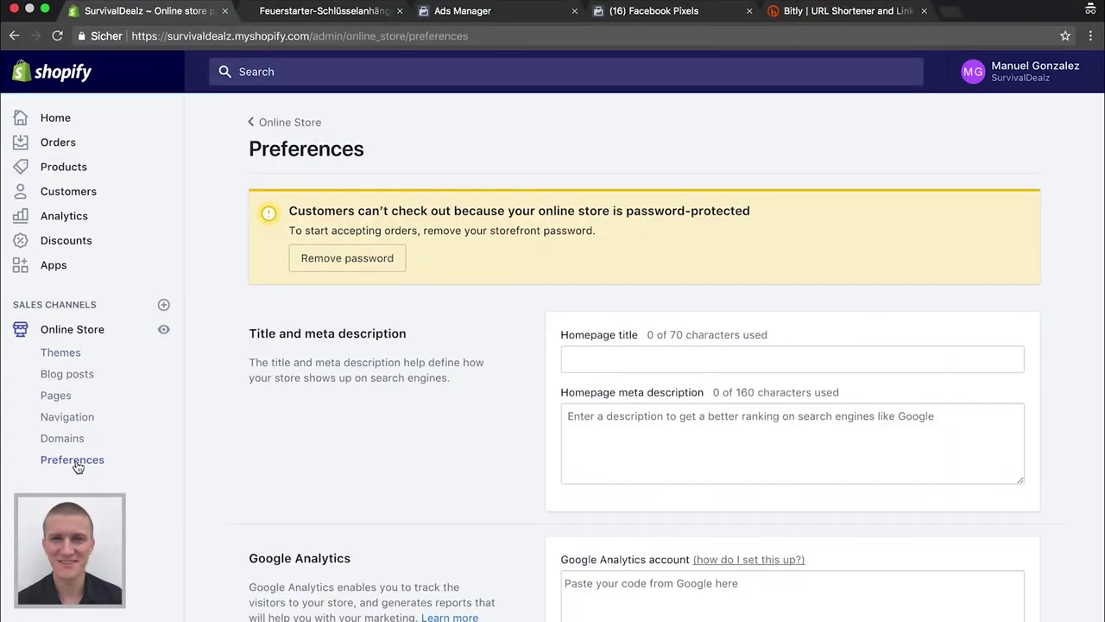
pyautogui.scroll(-3, 527, 495)
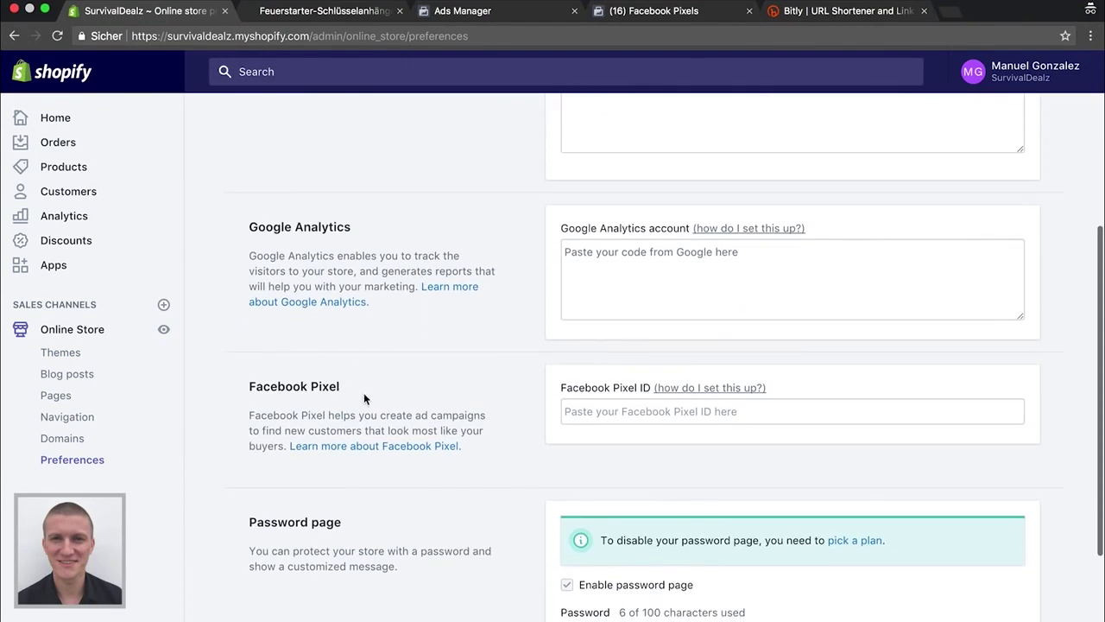
pyautogui.click(607, 412)
pyautogui.press('super+v')
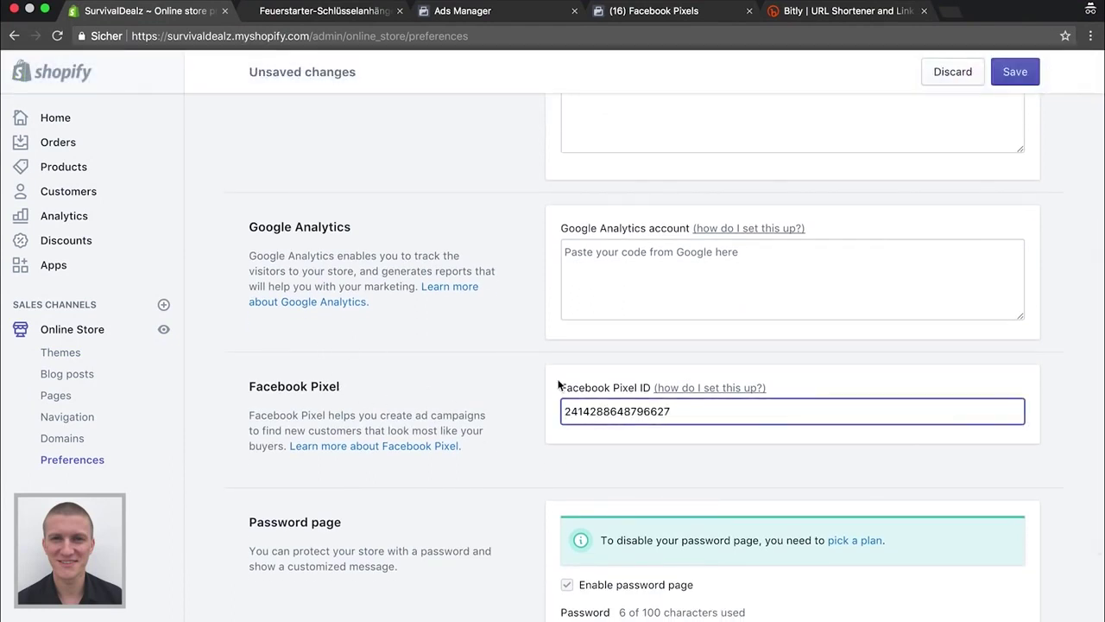
pyautogui.click(492, 382)
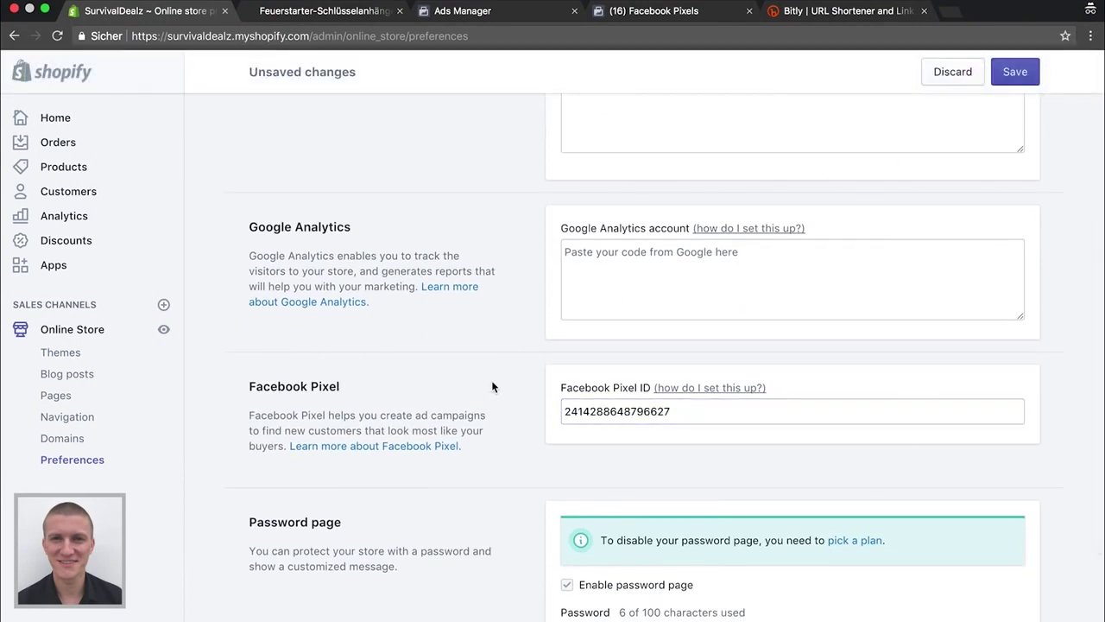
pyautogui.scroll(-2, 491, 380)
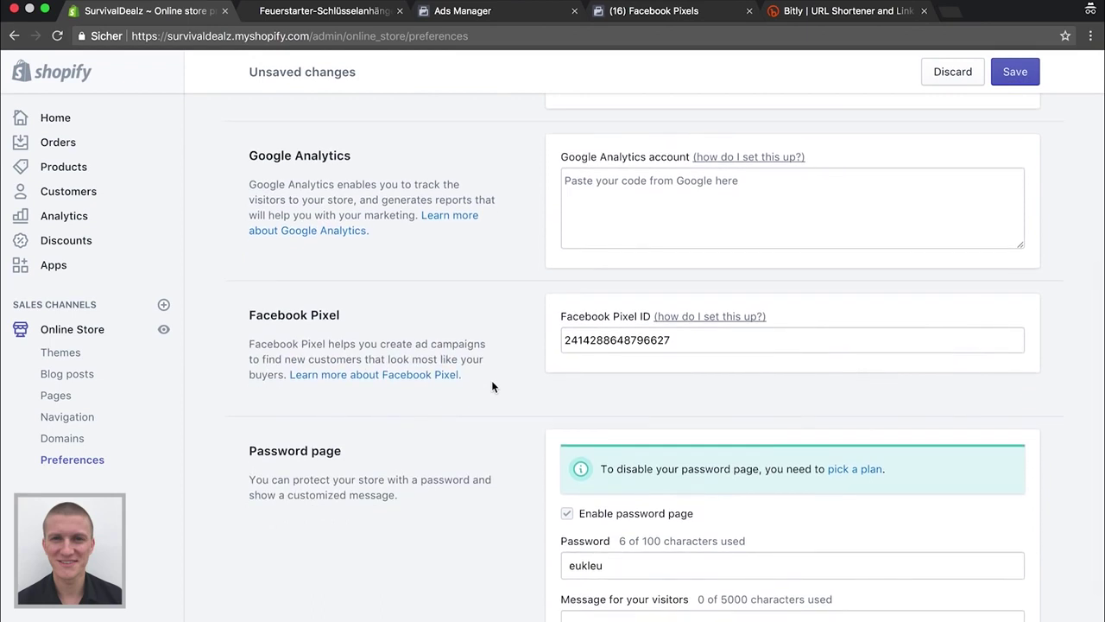
pyautogui.scroll(-2, 513, 397)
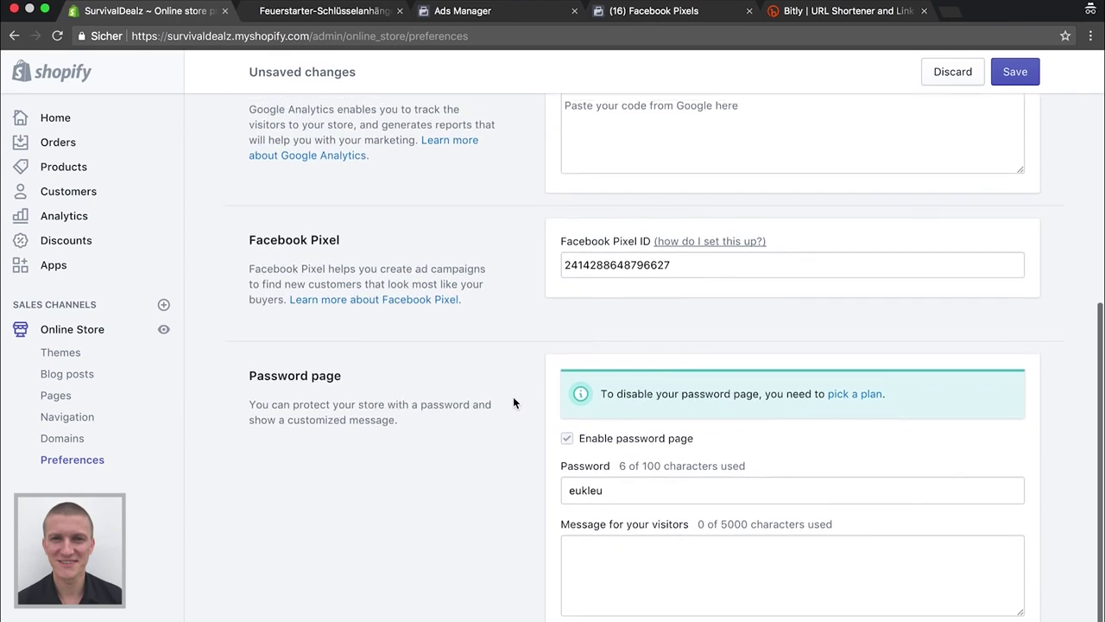
pyautogui.click(1005, 72)
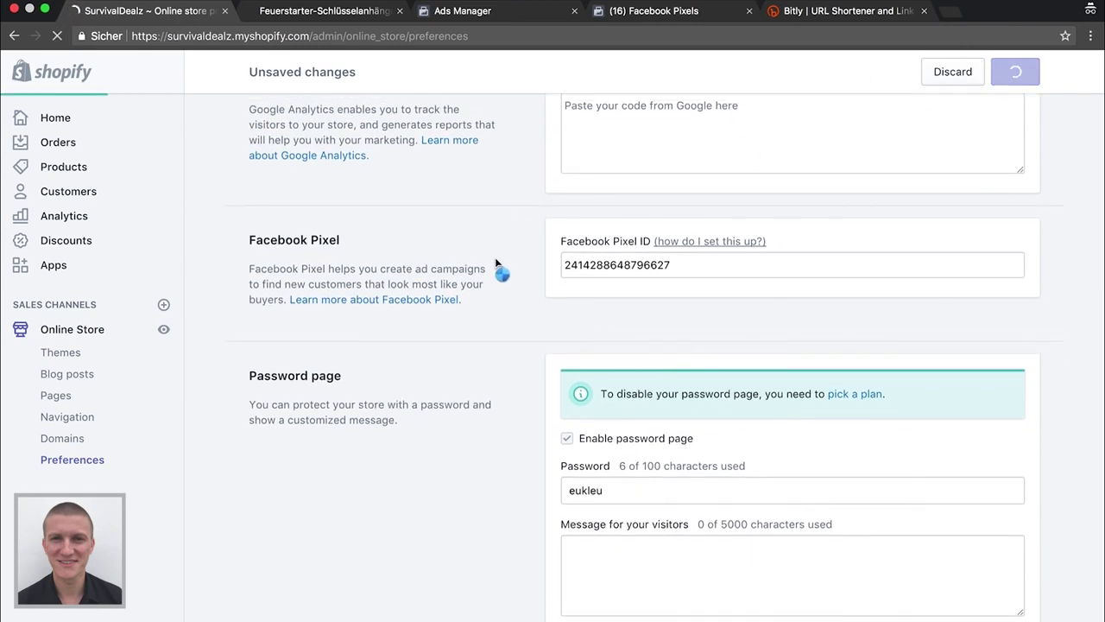
pyautogui.scroll(-1, 496, 264)
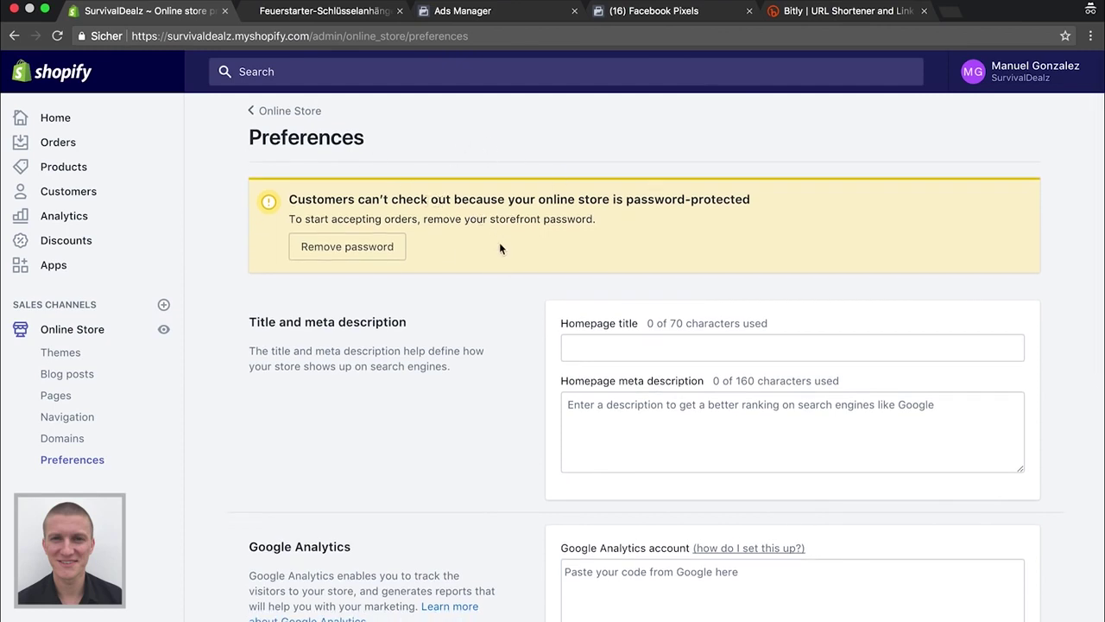
# Open the plan picker showing Basic at $29, Shopify at $79 and Advanced at $299 monthly
pyautogui.scroll(-10, 500, 249)
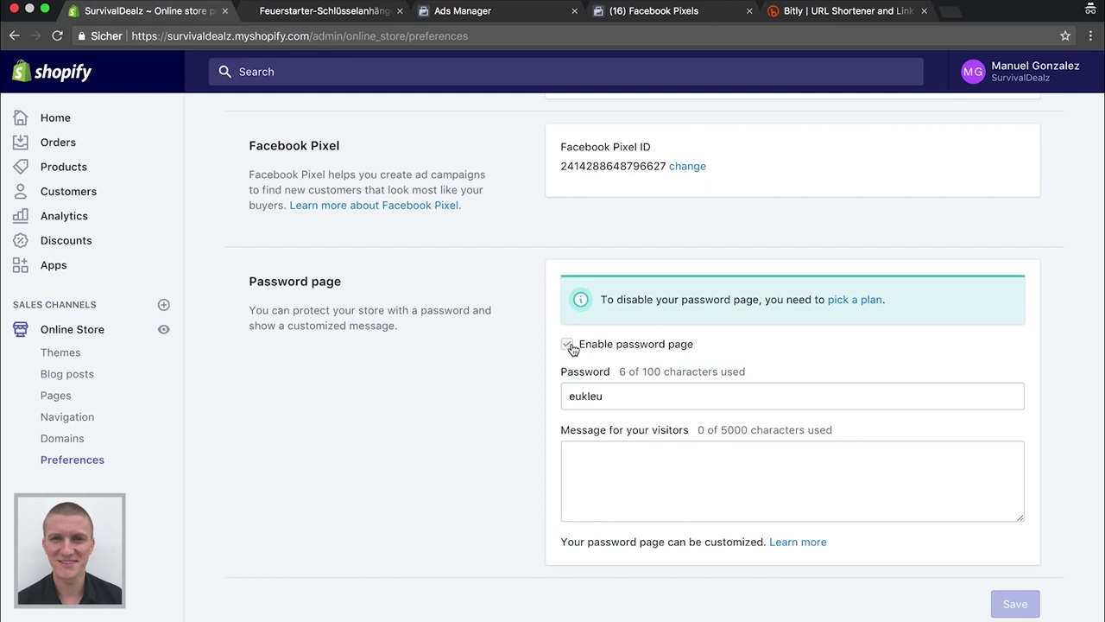
pyautogui.click(863, 304)
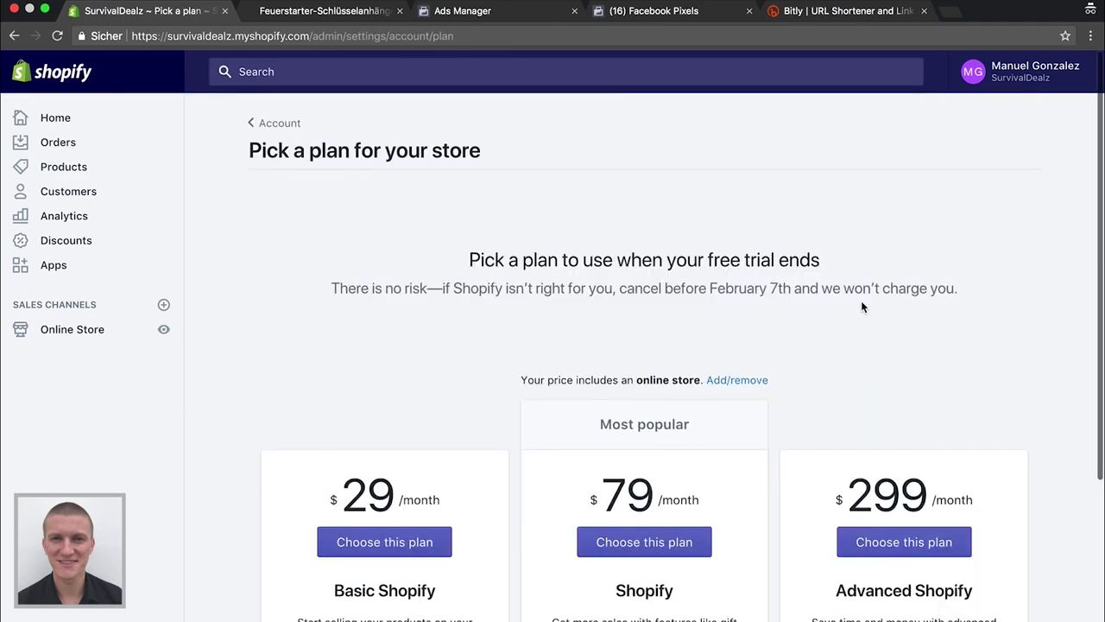
pyautogui.scroll(-3, 512, 293)
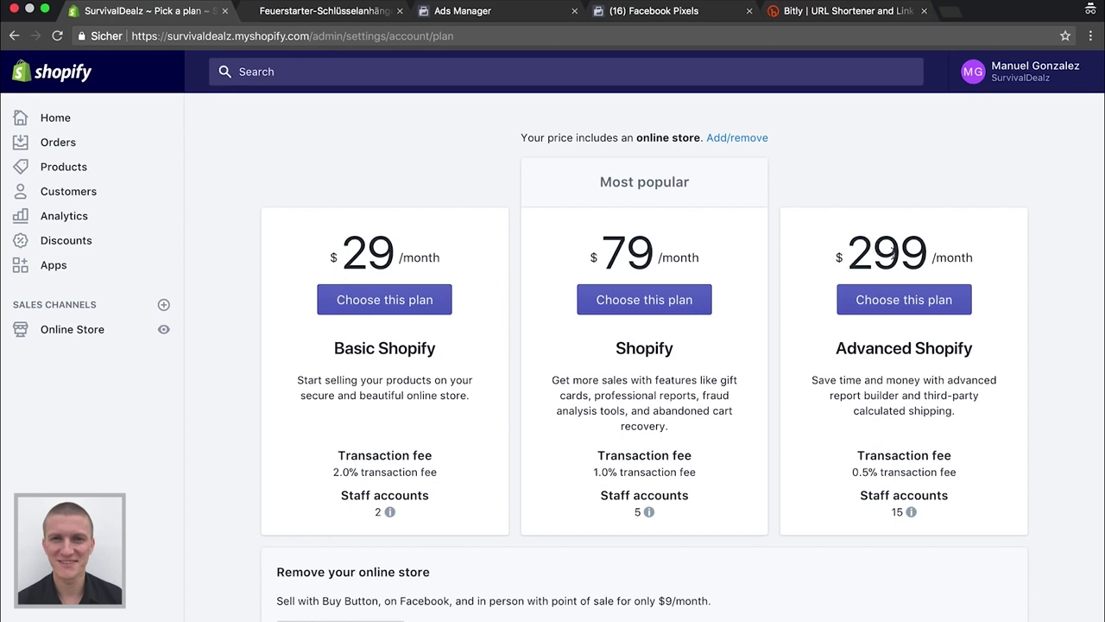
# Select the Basic Shopify plan at $29 monthly and complete its billing confirmation
pyautogui.click(385, 301)
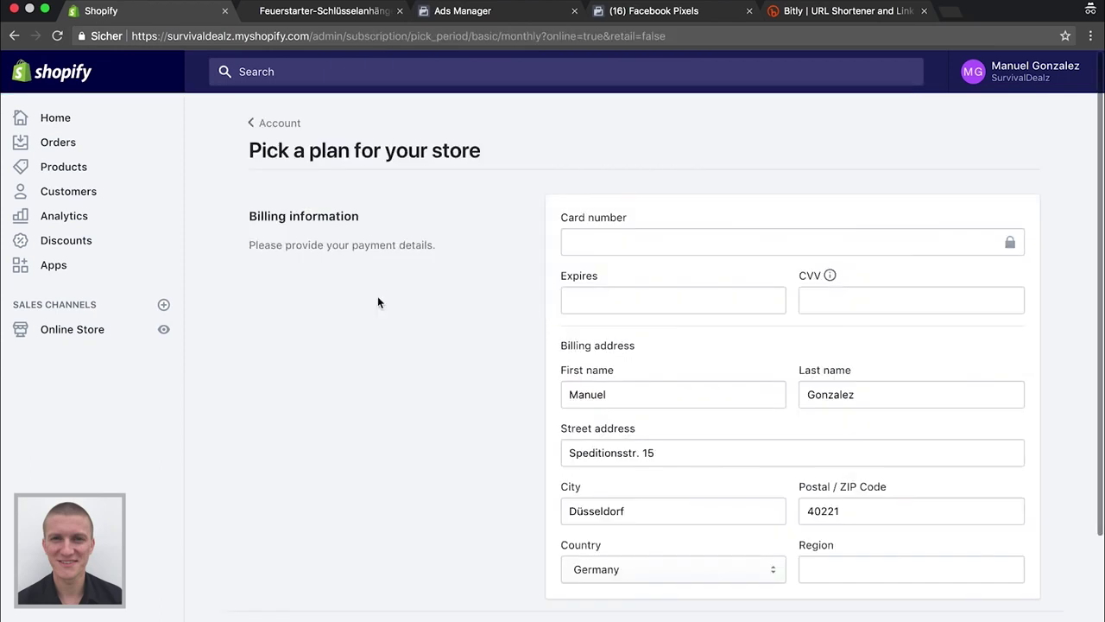
pyautogui.scroll(-5, 515, 319)
pyautogui.scroll(5, 515, 321)
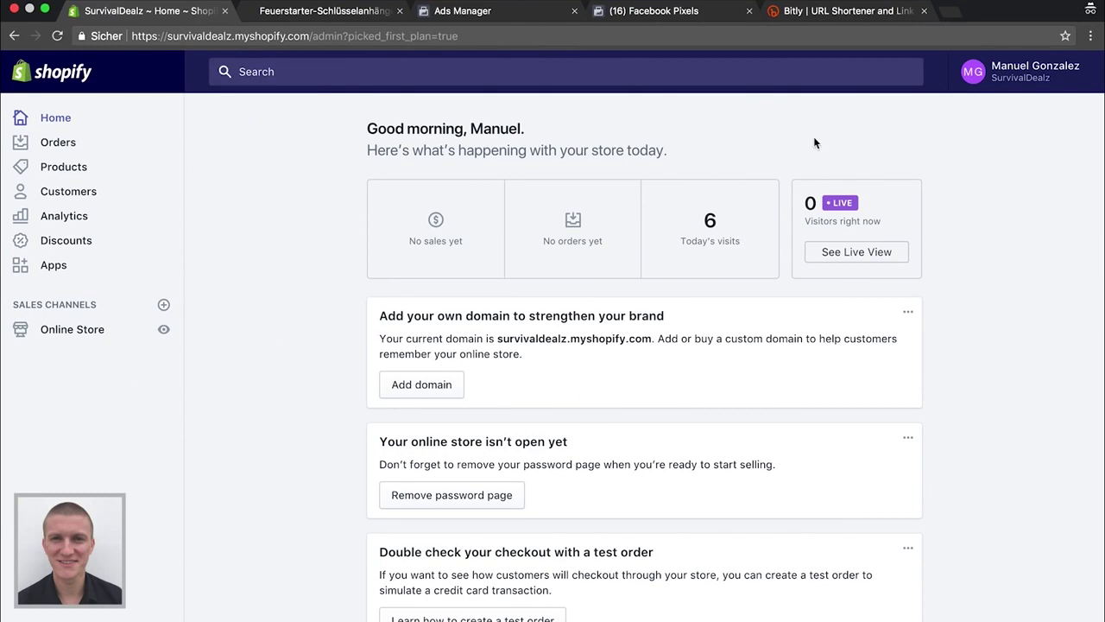
pyautogui.click(72, 336)
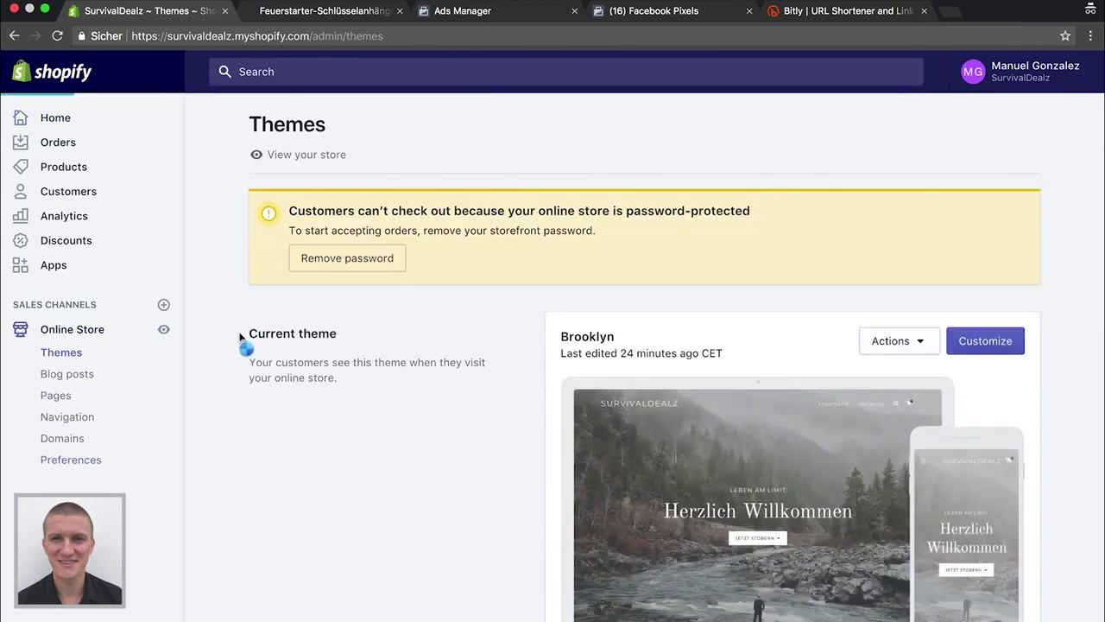
# Save Preferences with 'Enable password page' unchecked, briefly checking the Facebook Pixels tab
pyautogui.scroll(-6, 419, 422)
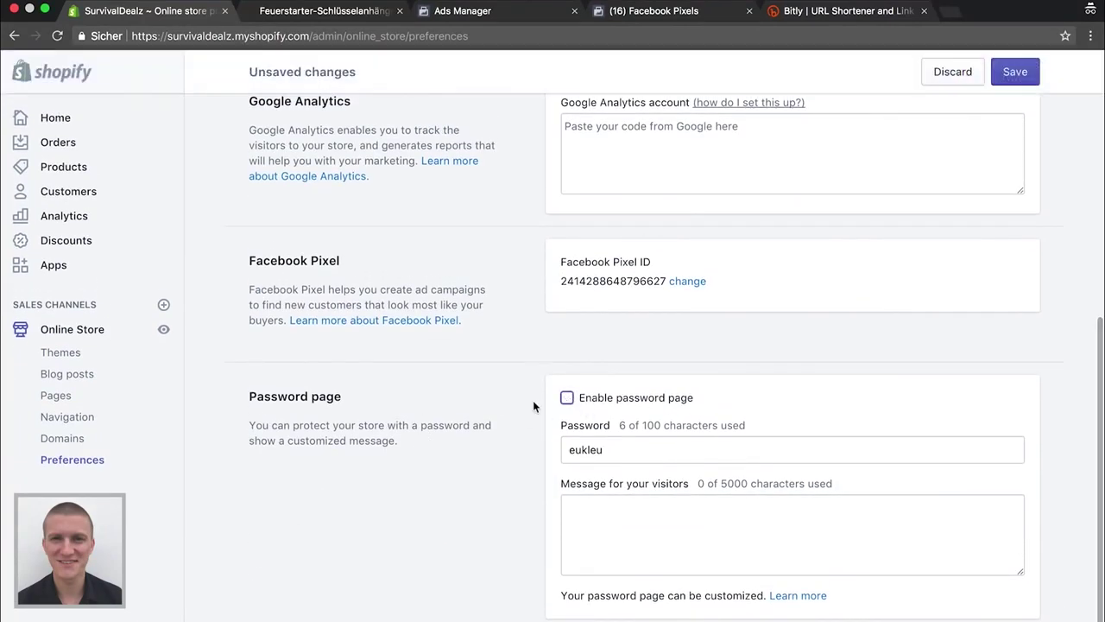
pyautogui.click(1028, 74)
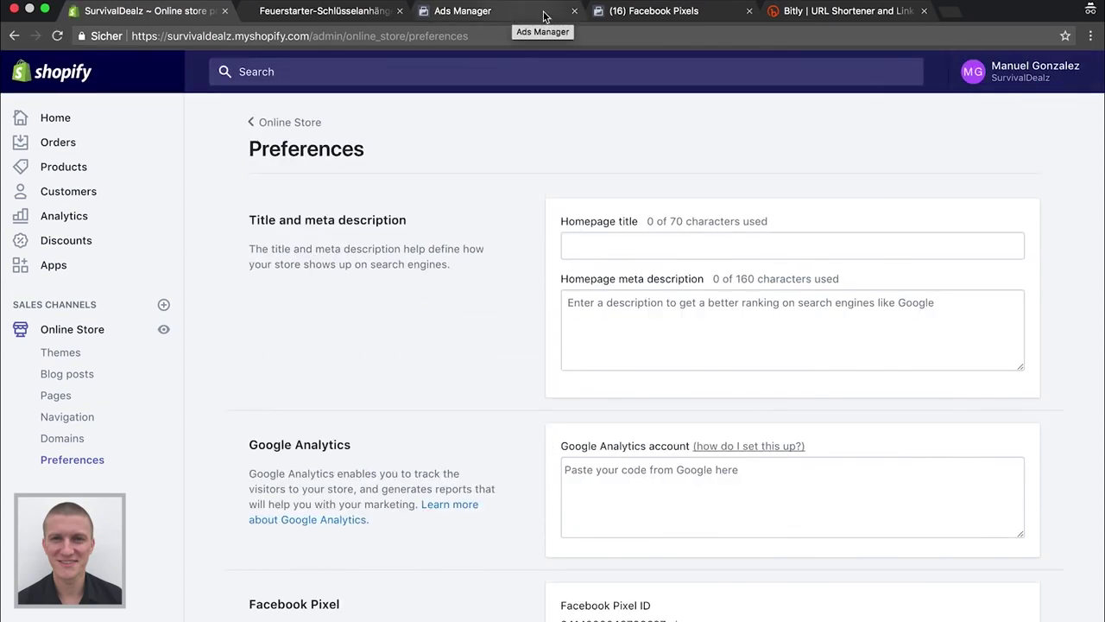
pyautogui.click(607, 14)
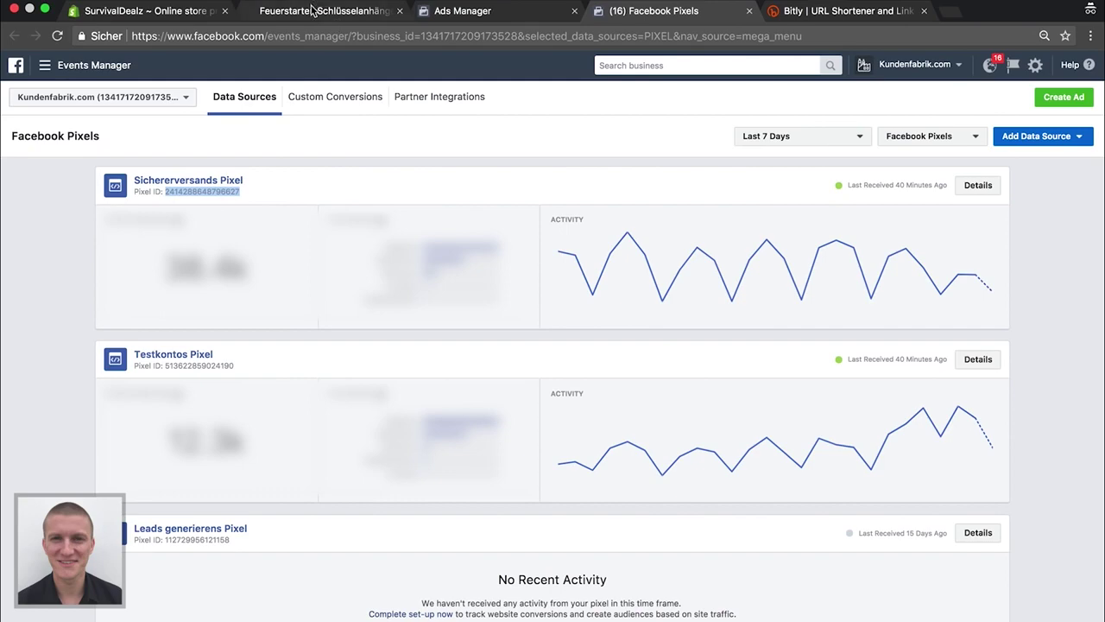
pyautogui.click(168, 11)
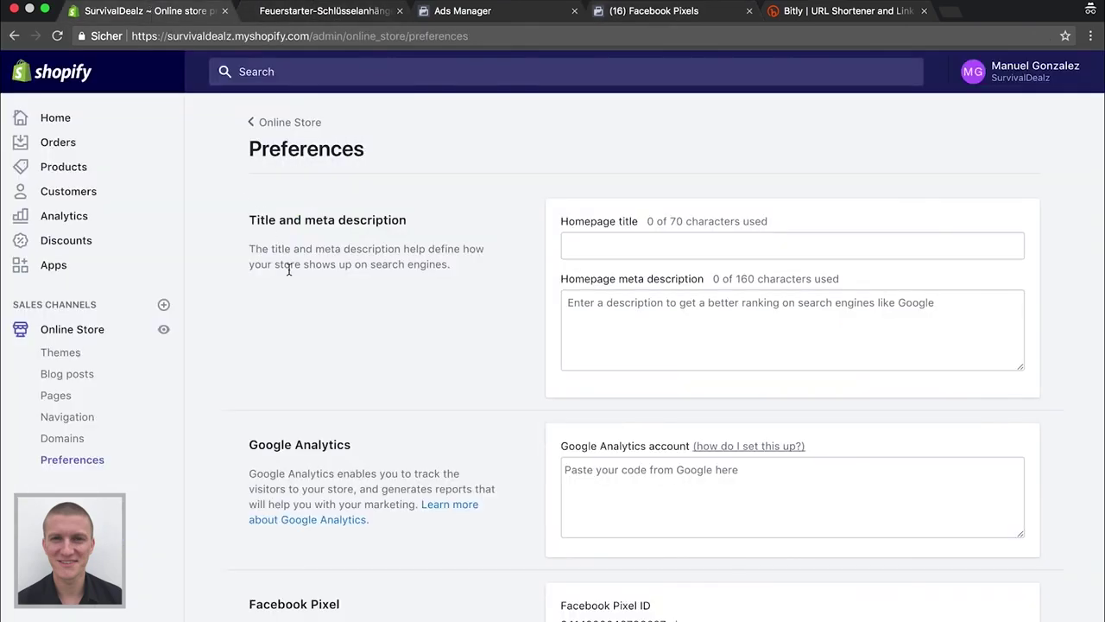
# Load the SurvivalDealz storefront homepage by trimming the product page address
pyautogui.click(338, 16)
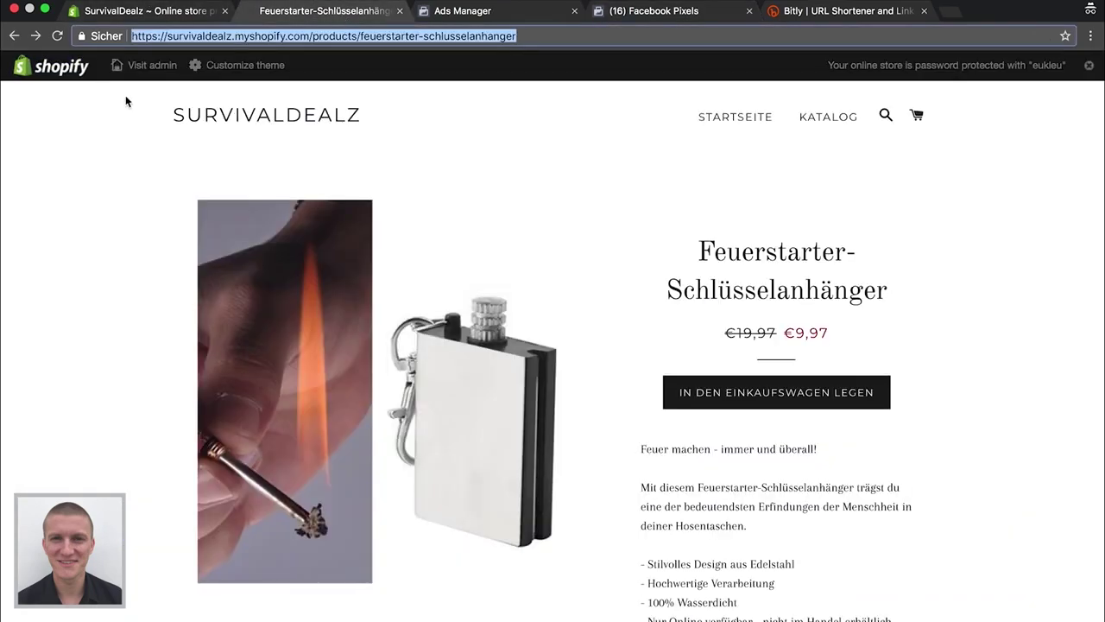
pyautogui.press('Right')
pyautogui.hotkey('alt', 'BackSpace')
pyautogui.hotkey('alt', 'BackSpace')
pyautogui.hotkey('alt', 'BackSpace')
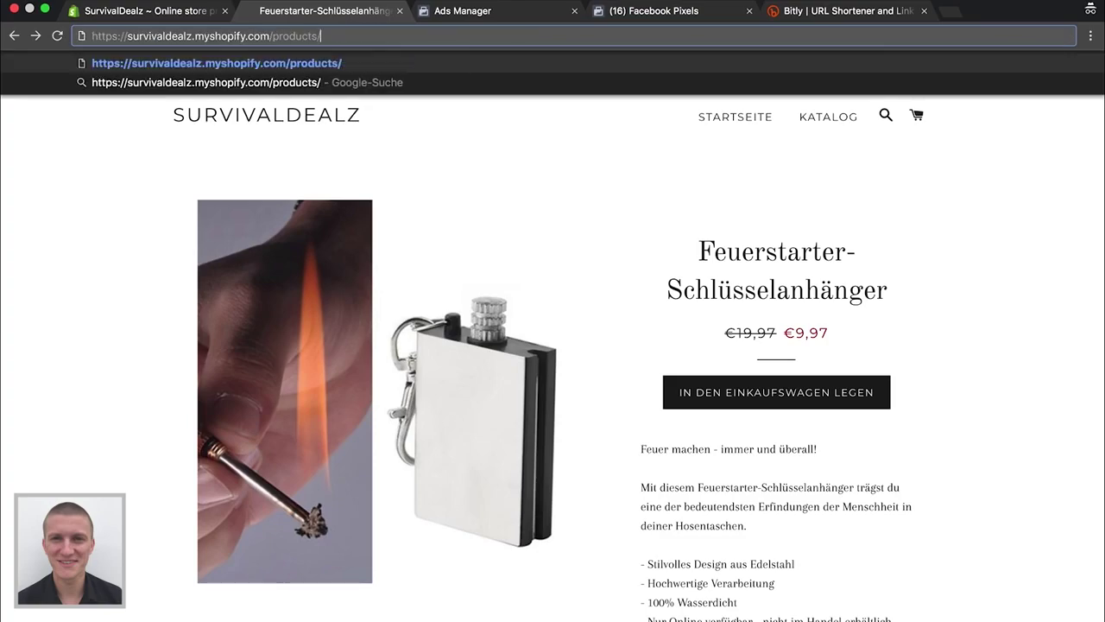
pyautogui.hotkey('alt', 'BackSpace')
pyautogui.press('Return')
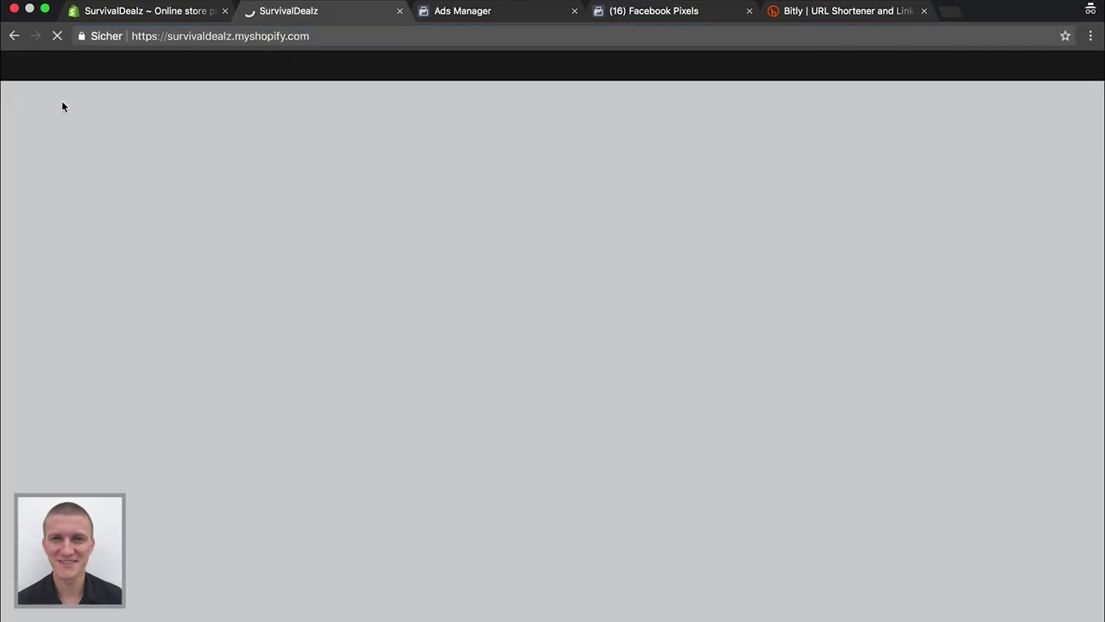
# Open the Feuerstarter-Schlüsselanhänger product and reduce its cart quantity to 1
pyautogui.scroll(-15, 269, 415)
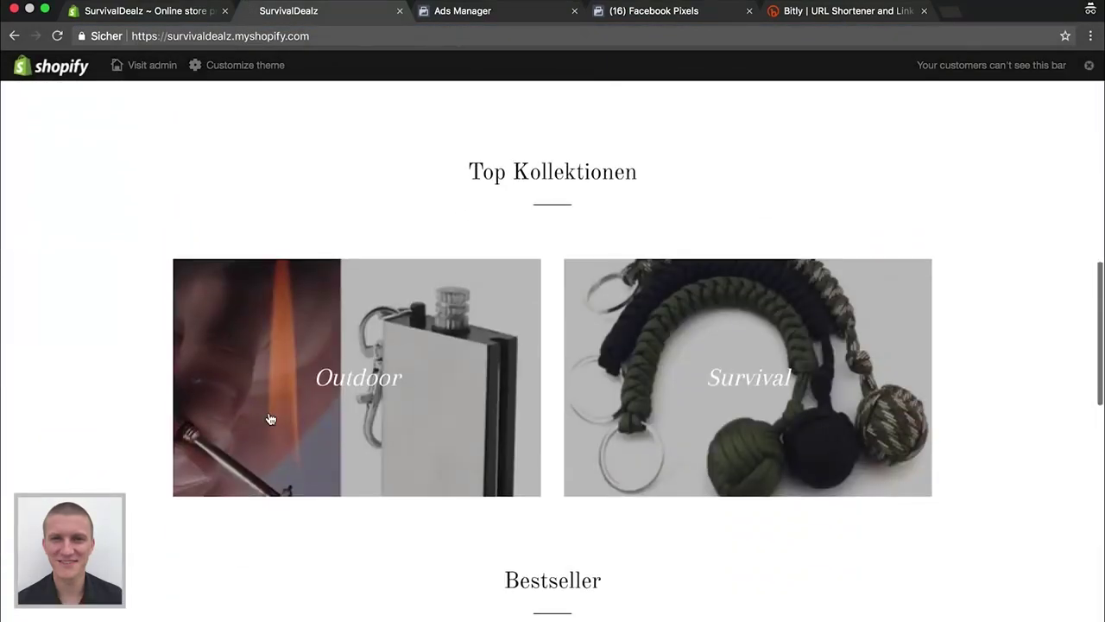
pyautogui.scroll(-1, 121, 398)
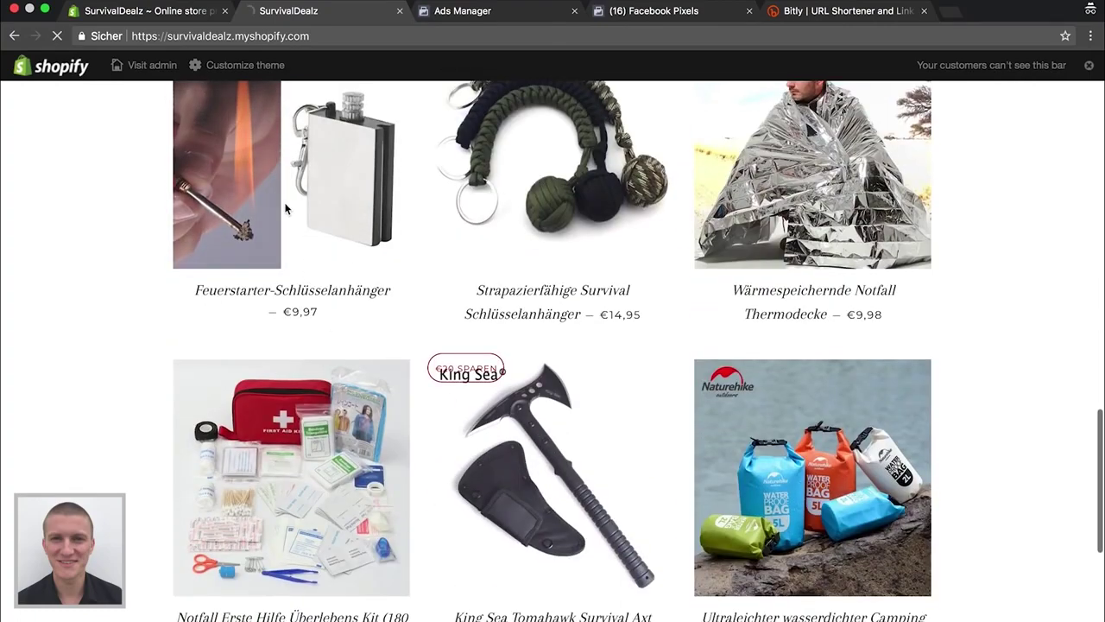
pyautogui.click(286, 208)
pyautogui.scroll(-4, 8, 350)
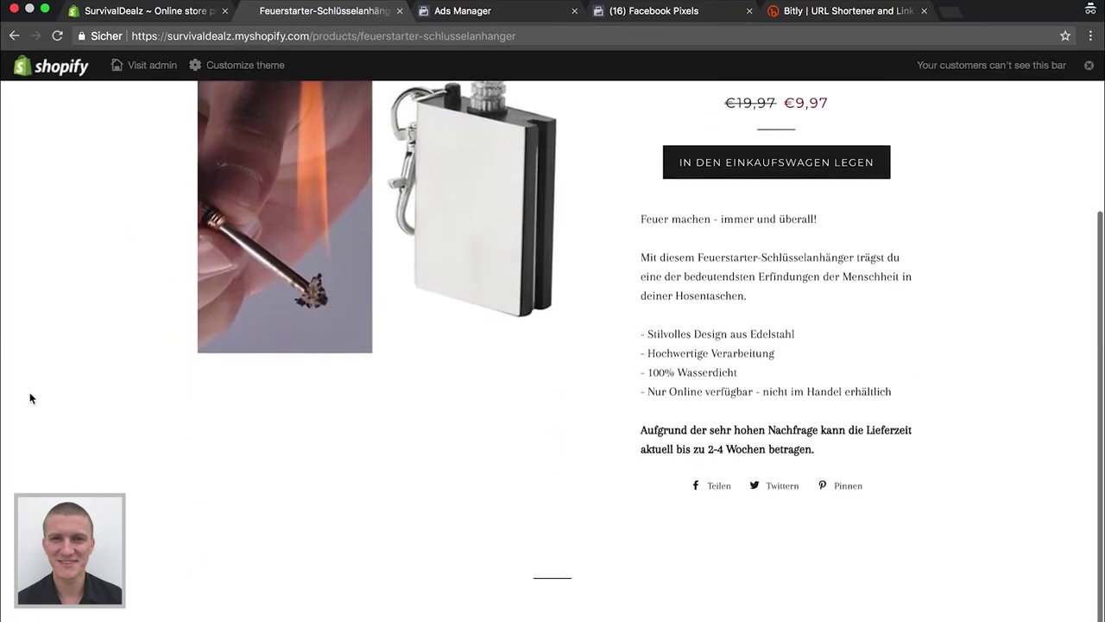
pyautogui.scroll(4, 29, 392)
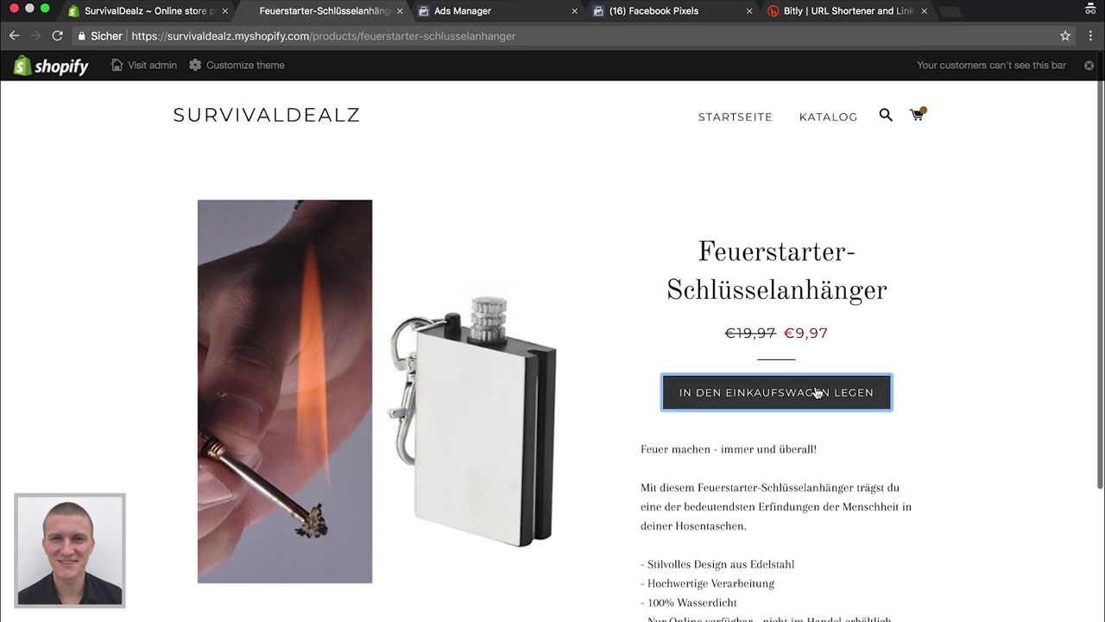
pyautogui.hscroll(2, 622, 365)
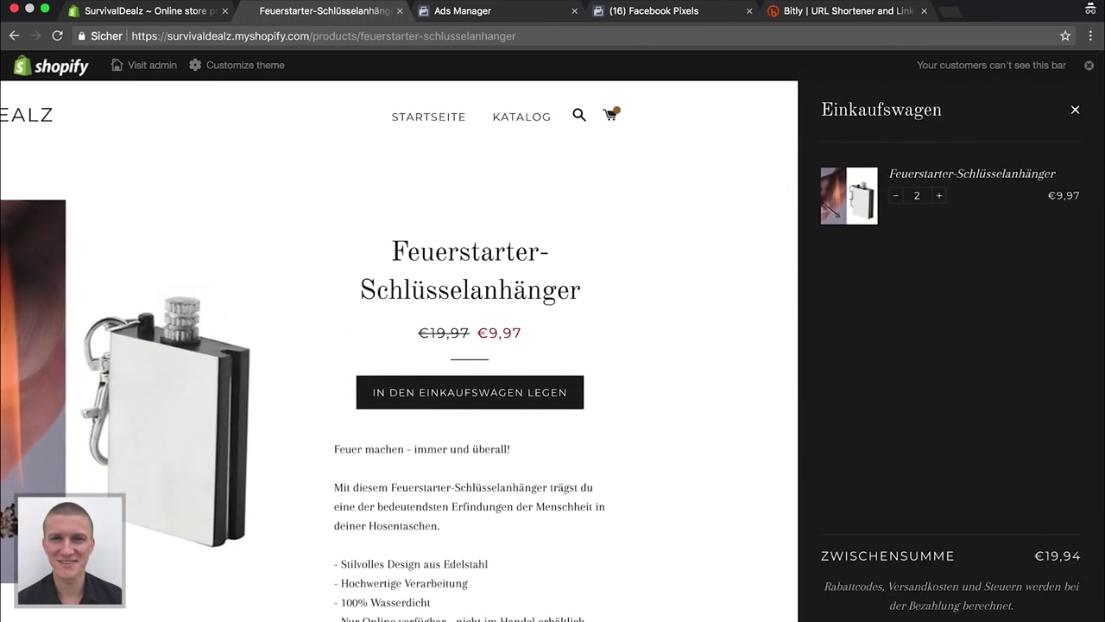
pyautogui.click(895, 195)
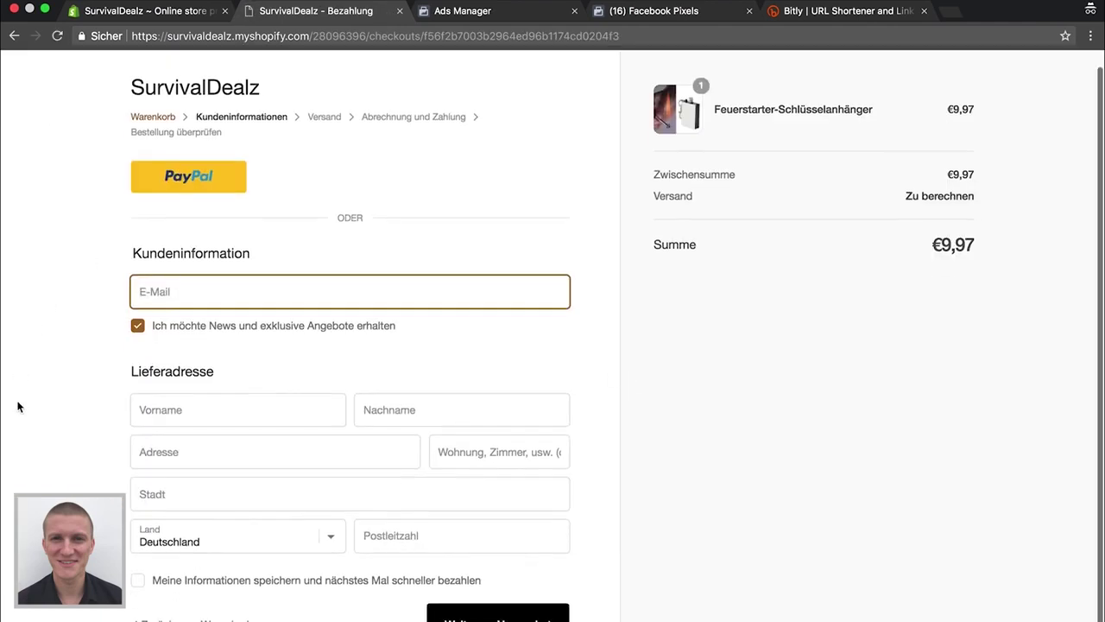
# Review the test checkout page, then leave it for the product page
pyautogui.scroll(-1, 20, 405)
pyautogui.scroll(1, 734, 286)
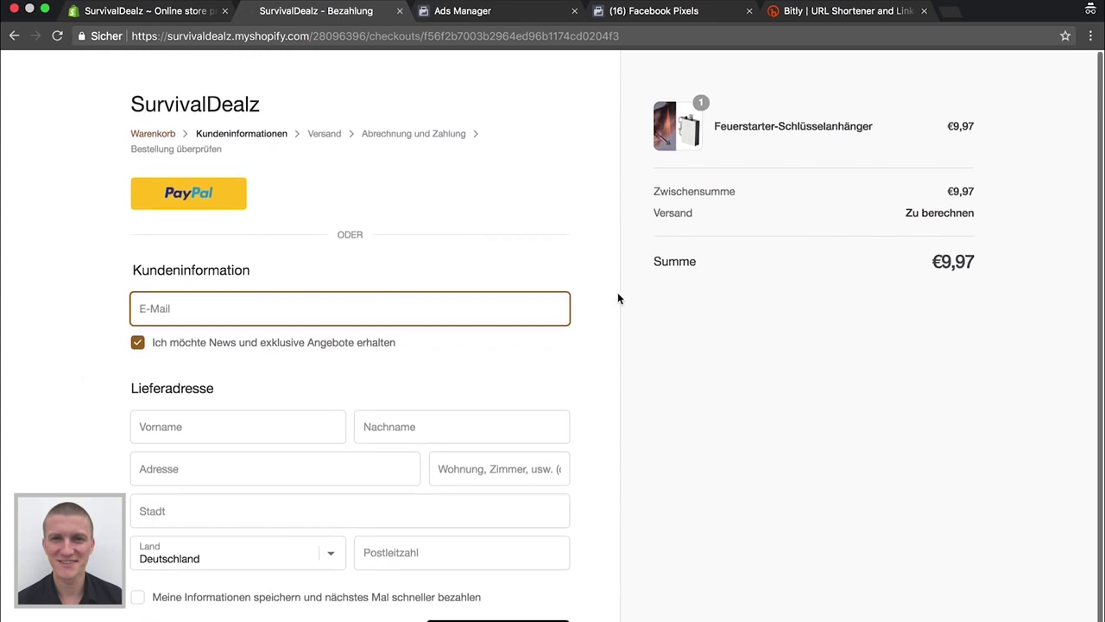
pyautogui.scroll(-2, 2, 413)
pyautogui.scroll(2, 2, 411)
pyautogui.scroll(-2, 104, 412)
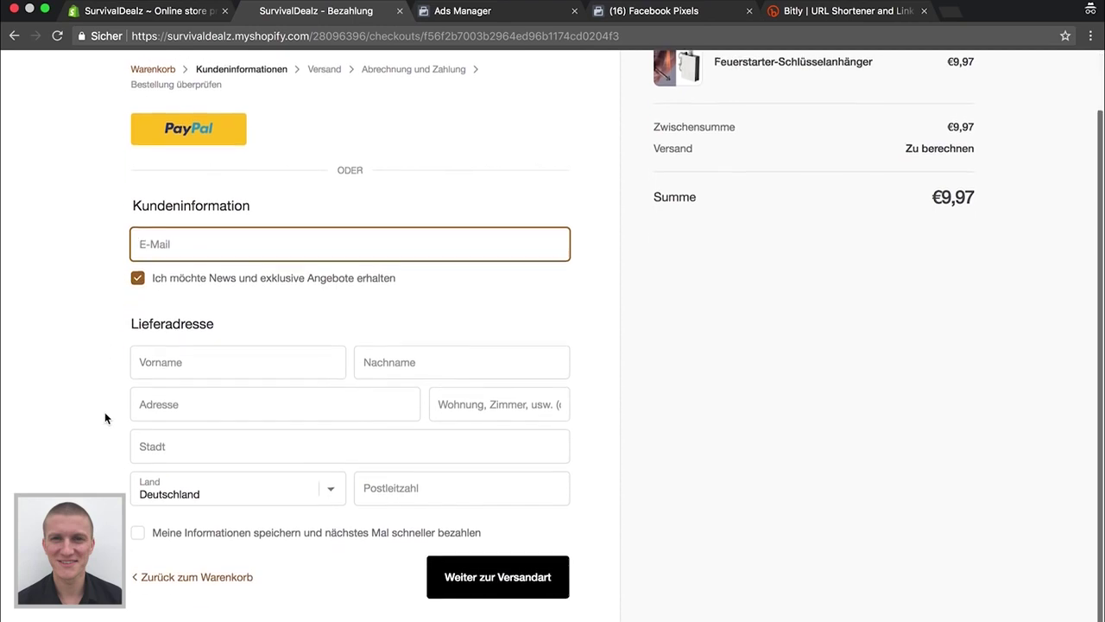
pyautogui.scroll(2, 105, 412)
pyautogui.scroll(-1, 105, 418)
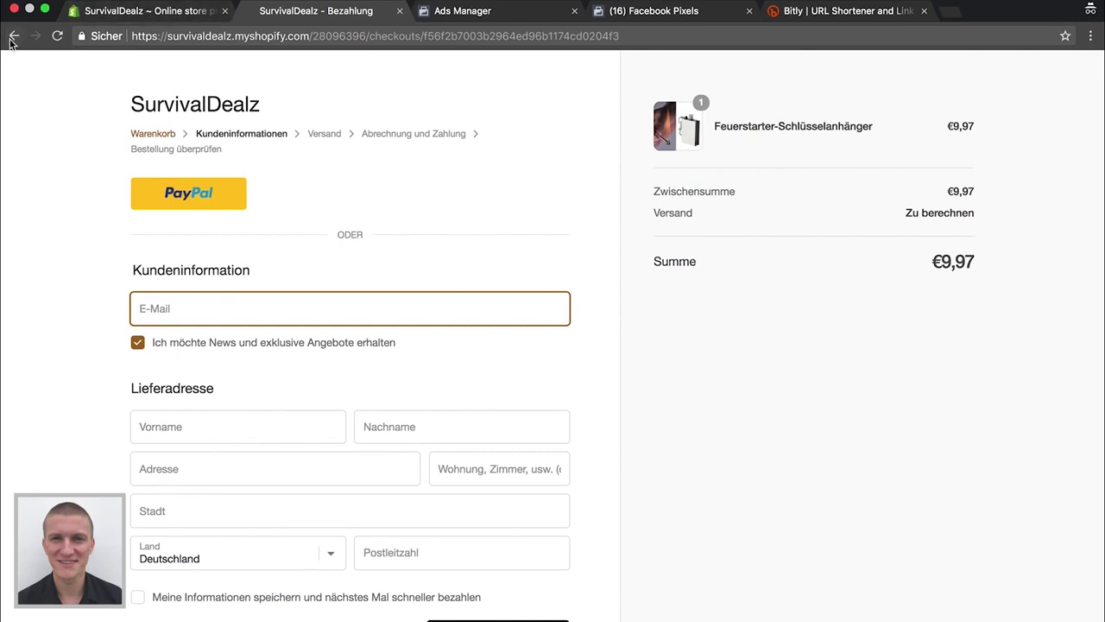
pyautogui.click(13, 36)
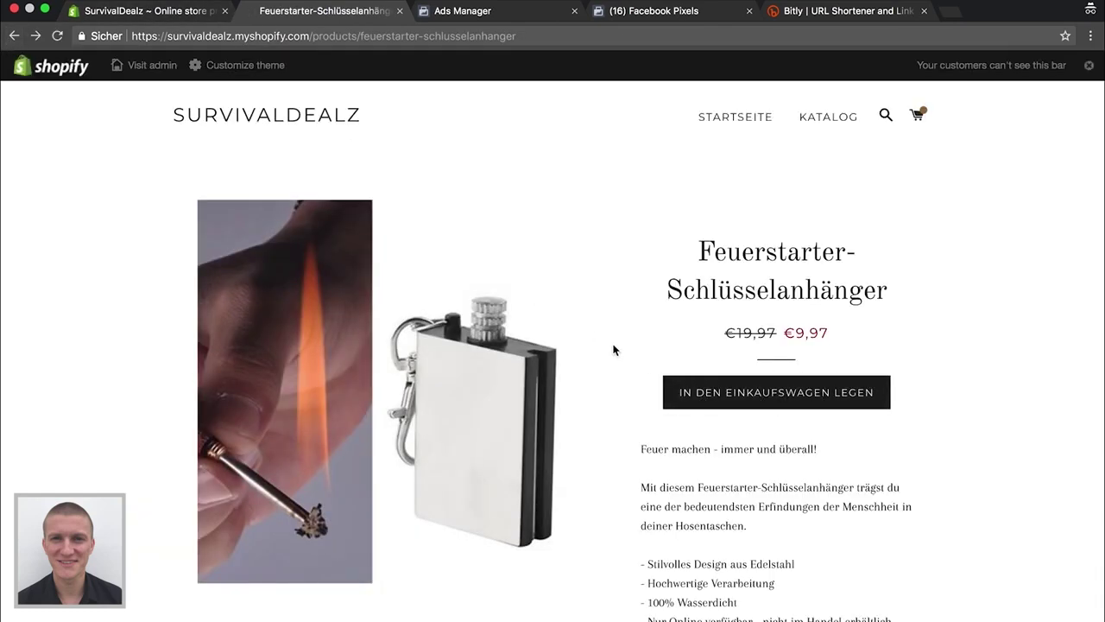
# Return to the SurvivalDealz homepage grid showing the Feuerstarter-Schlüsselanhänger at €9,97
pyautogui.scroll(-3, 641, 467)
pyautogui.scroll(3, 642, 467)
pyautogui.click(13, 38)
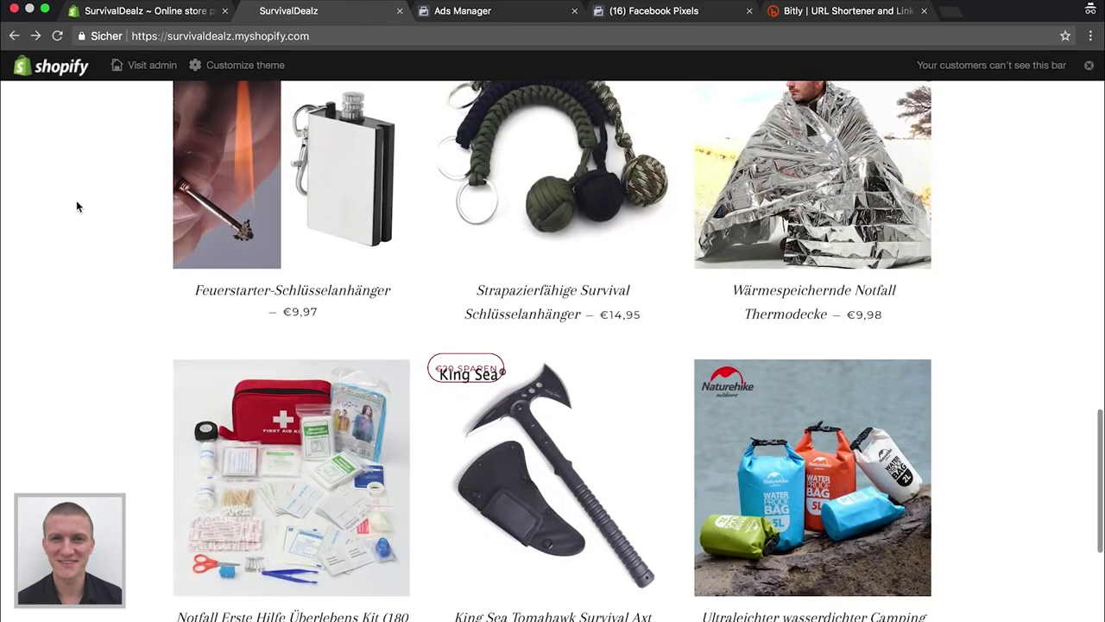